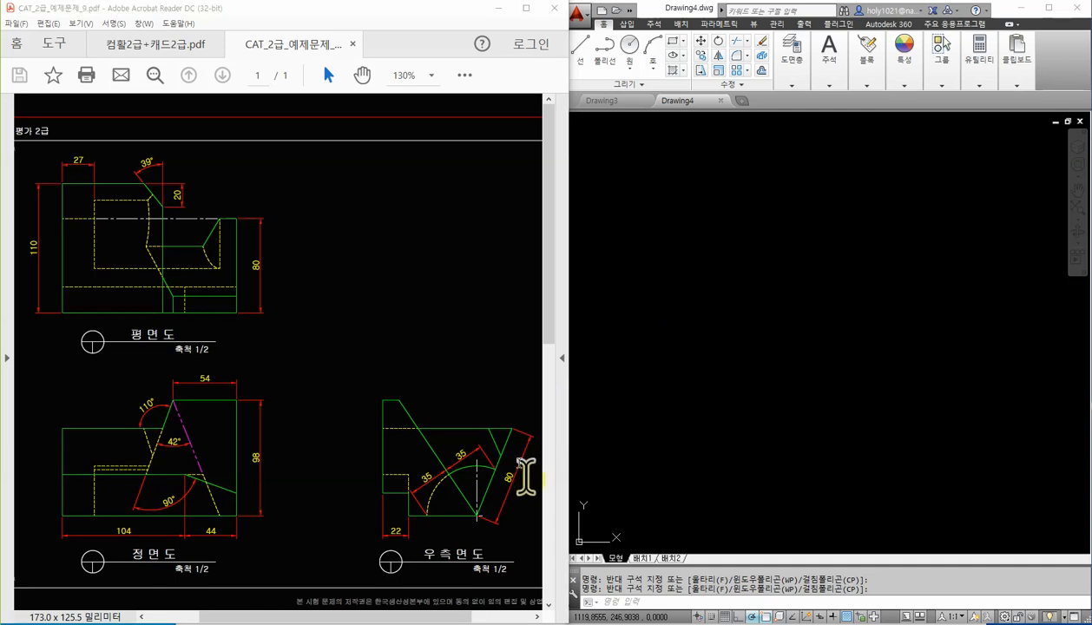
# Step: Switch to File Explorer and open the CAT2_20211028_예제문제 folder in the Downloads folder
pyautogui.hotkey('alt', 'Tab')
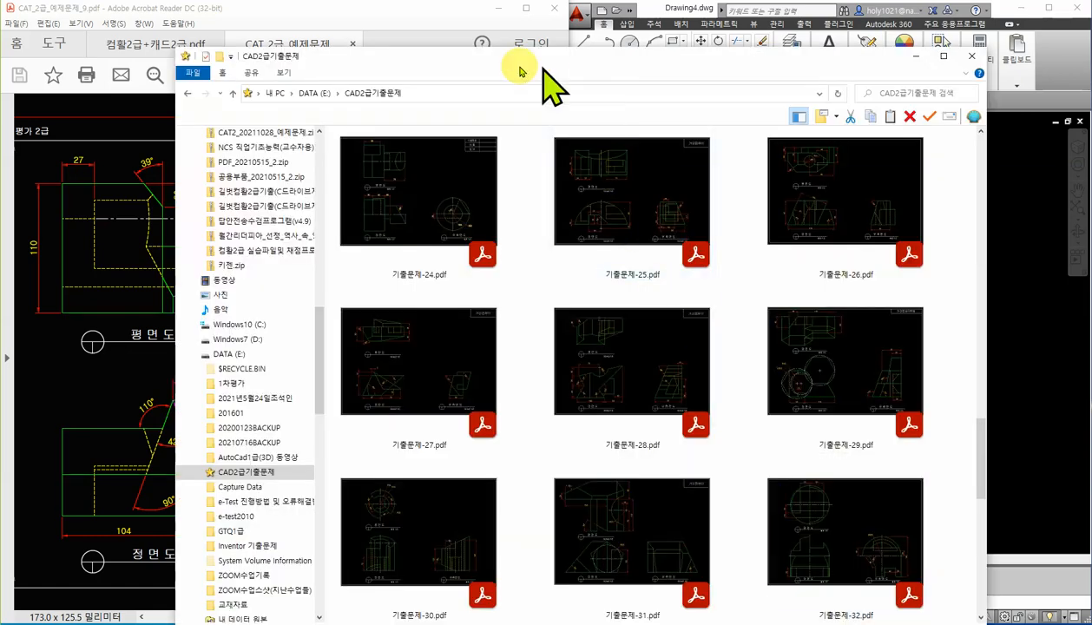
pyautogui.click(275, 93)
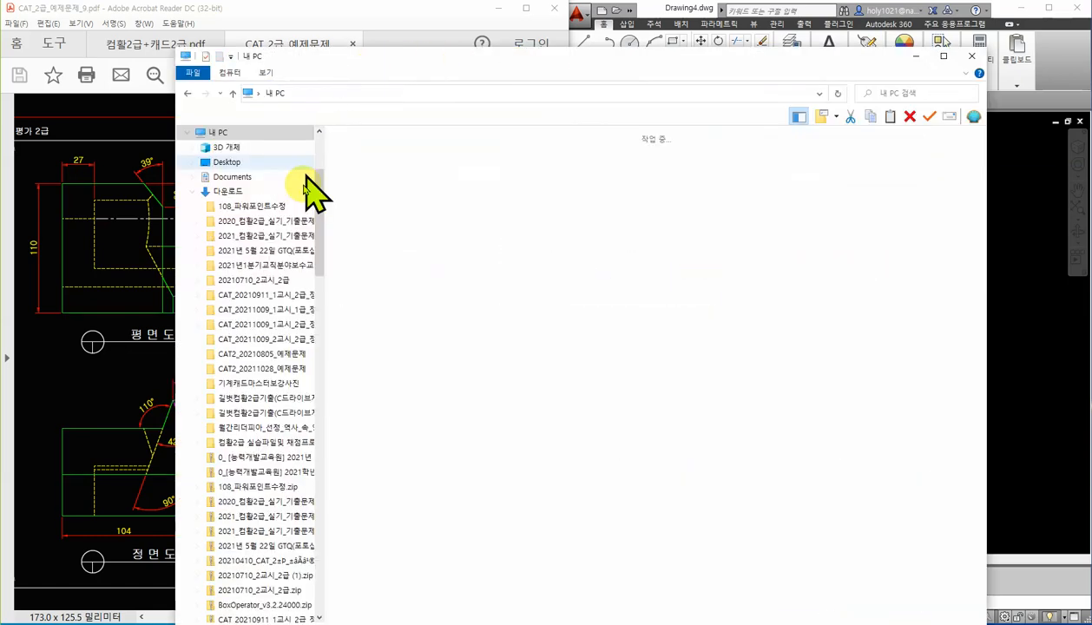
pyautogui.scroll(4, 283, 200)
pyautogui.click(275, 167)
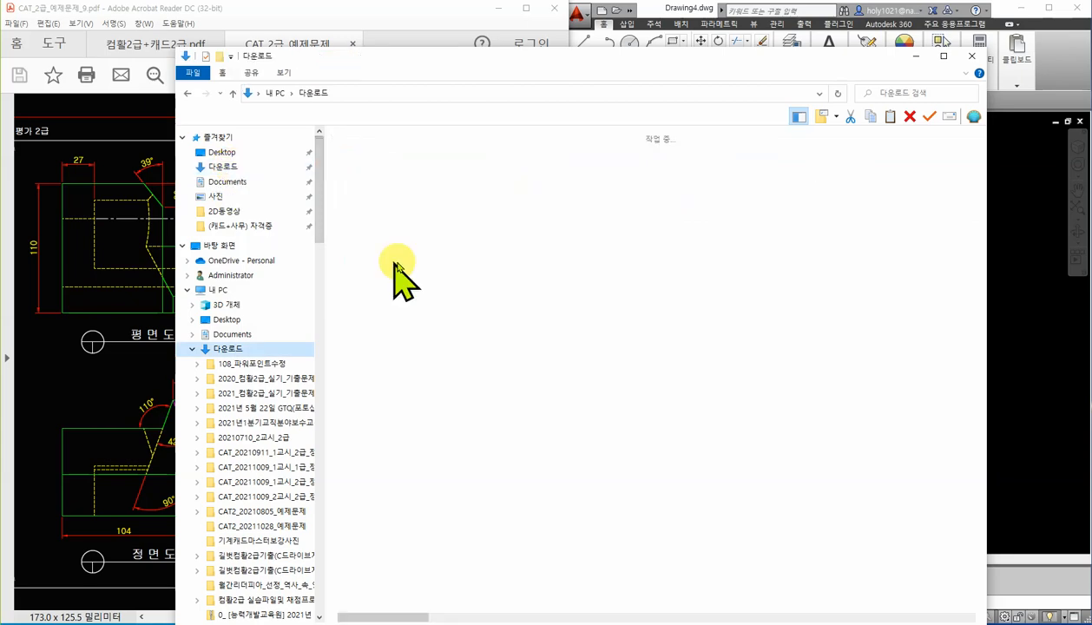
pyautogui.doubleClick(455, 320)
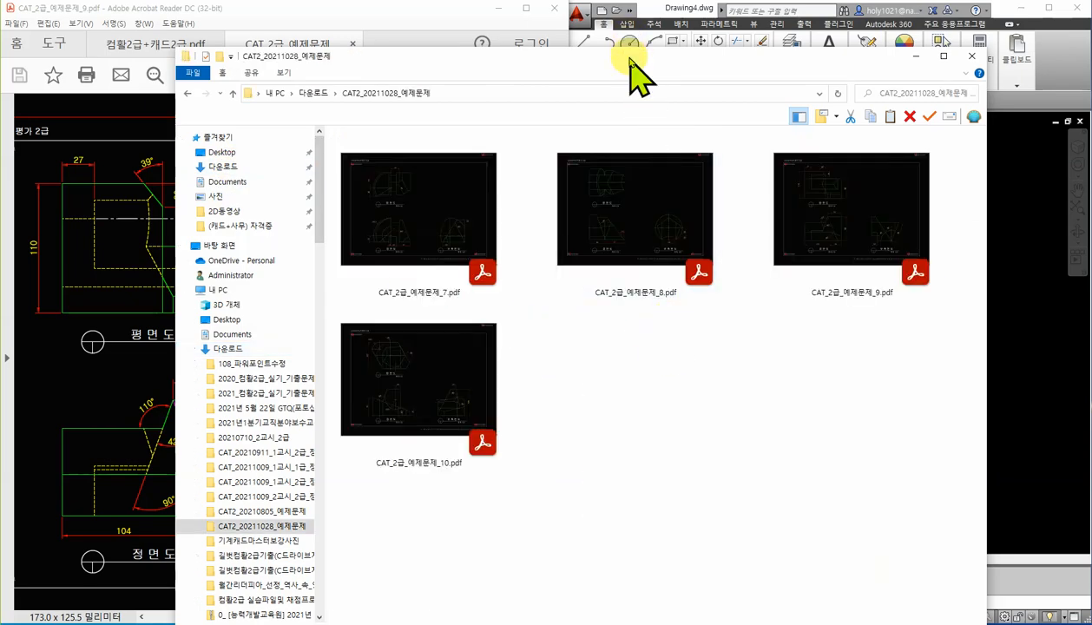
pyautogui.moveTo(631, 60); pyautogui.dragTo(629, 27)
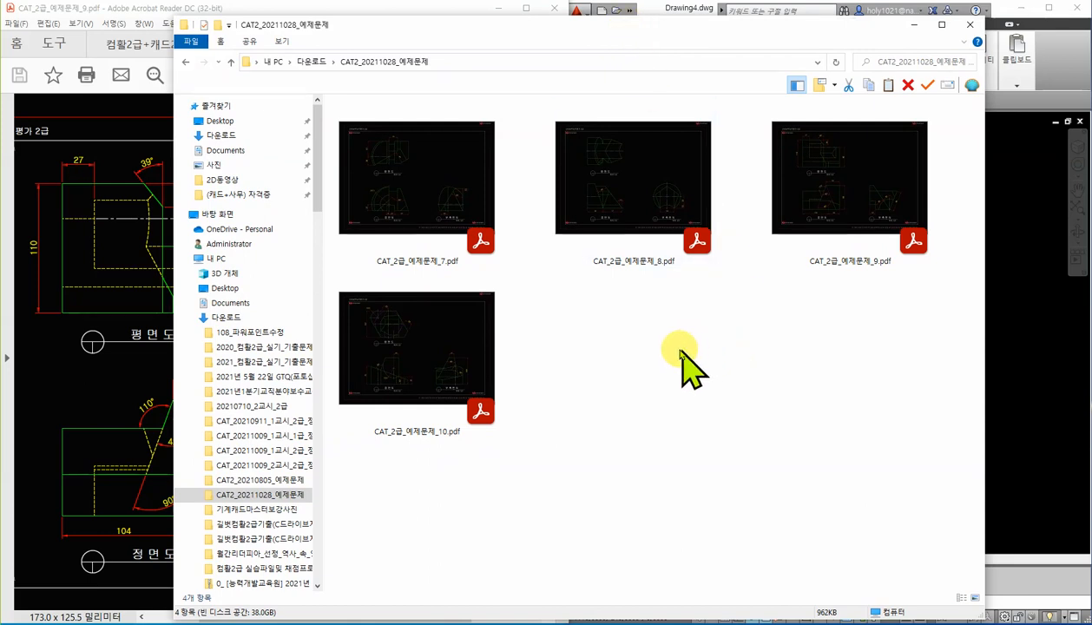
# Step: Pick out CAT_2급_예제문제_9.pdf among the example files, minimize File Explorer and return to the blank AutoCAD drawing
pyautogui.click(428, 259)
pyautogui.click(437, 390)
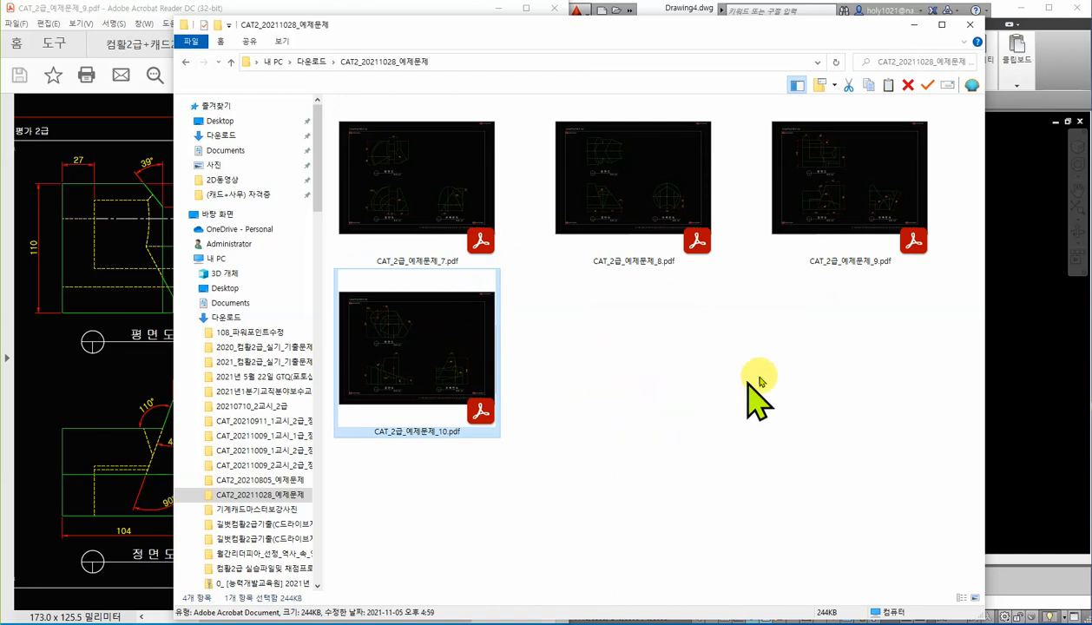
pyautogui.click(844, 246)
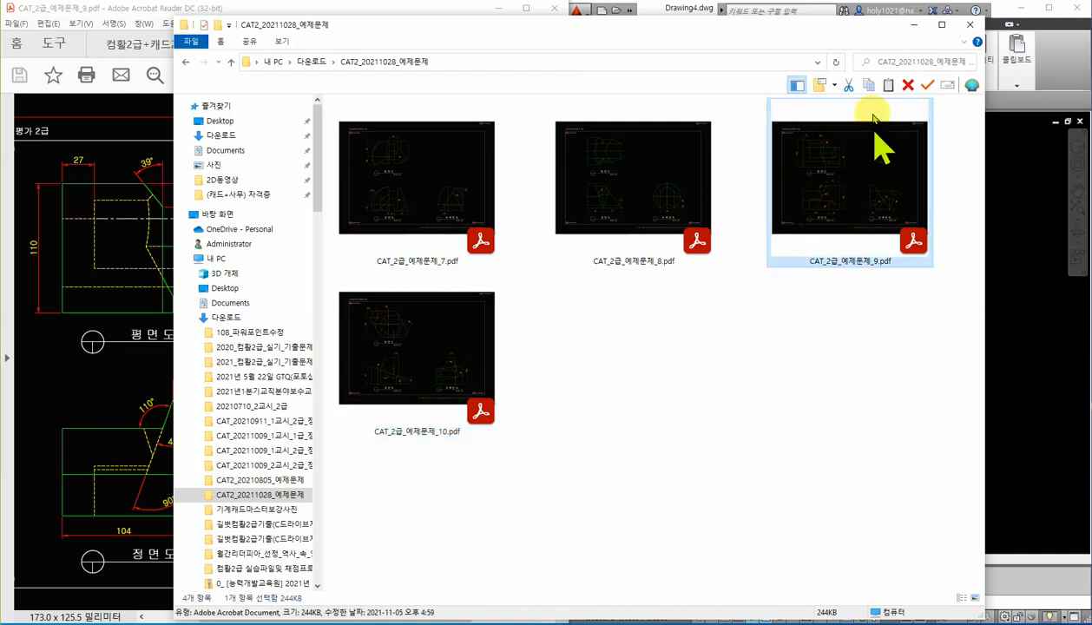
pyautogui.click(916, 25)
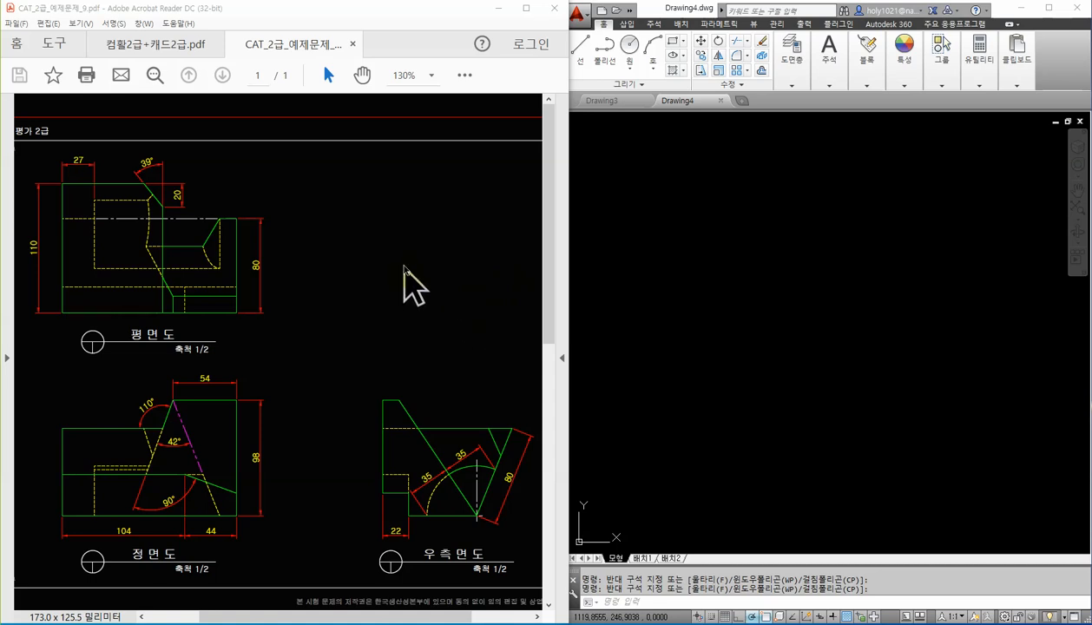
pyautogui.click(742, 272)
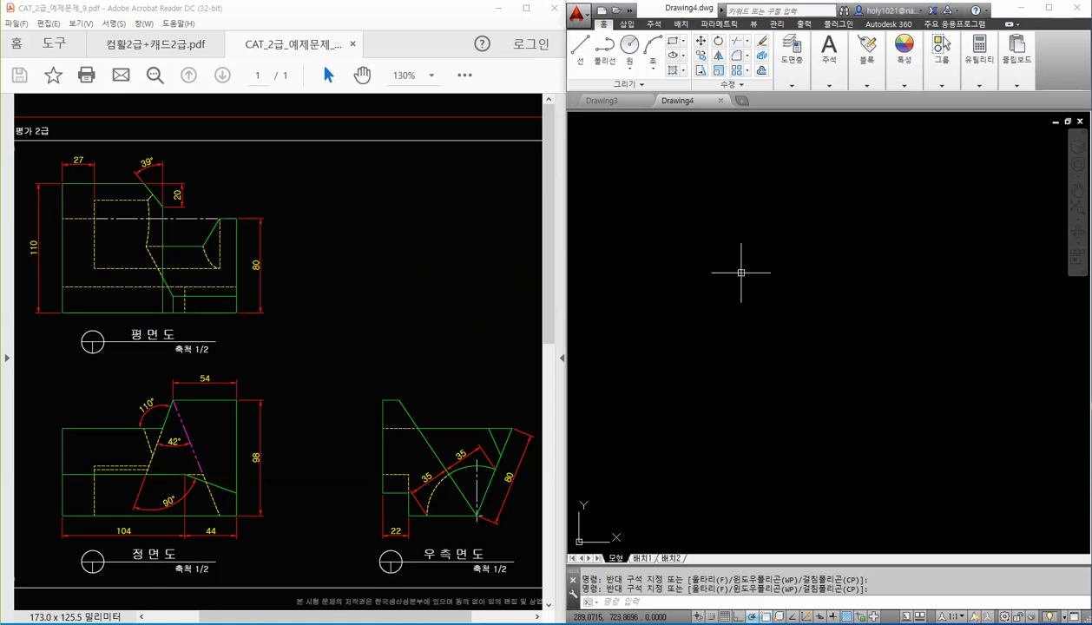
# Step: Write an on-screen checklist note with the items 1.저장, 2.도면층설정 and 3.문자설정
pyautogui.click(548, 258)
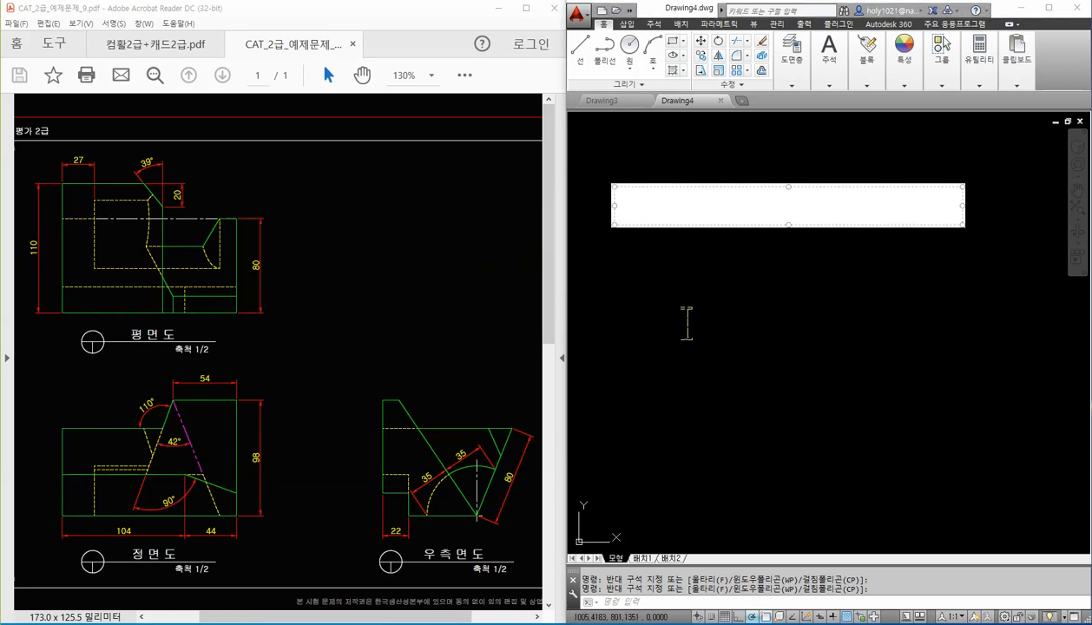
pyautogui.write('1.')
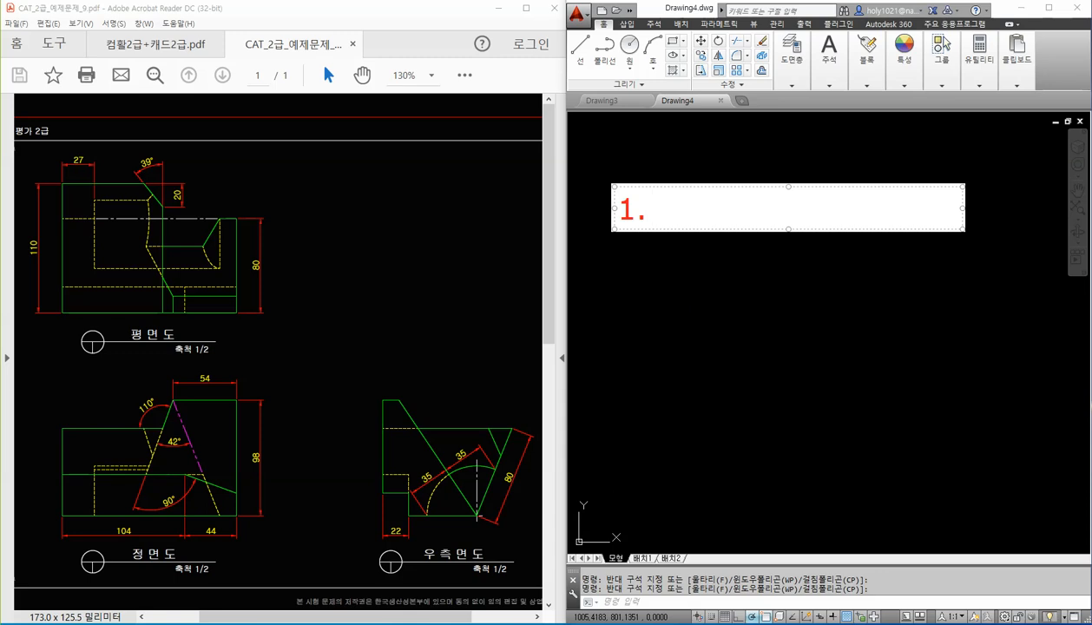
pyautogui.write('저장')
pyautogui.press('Return')
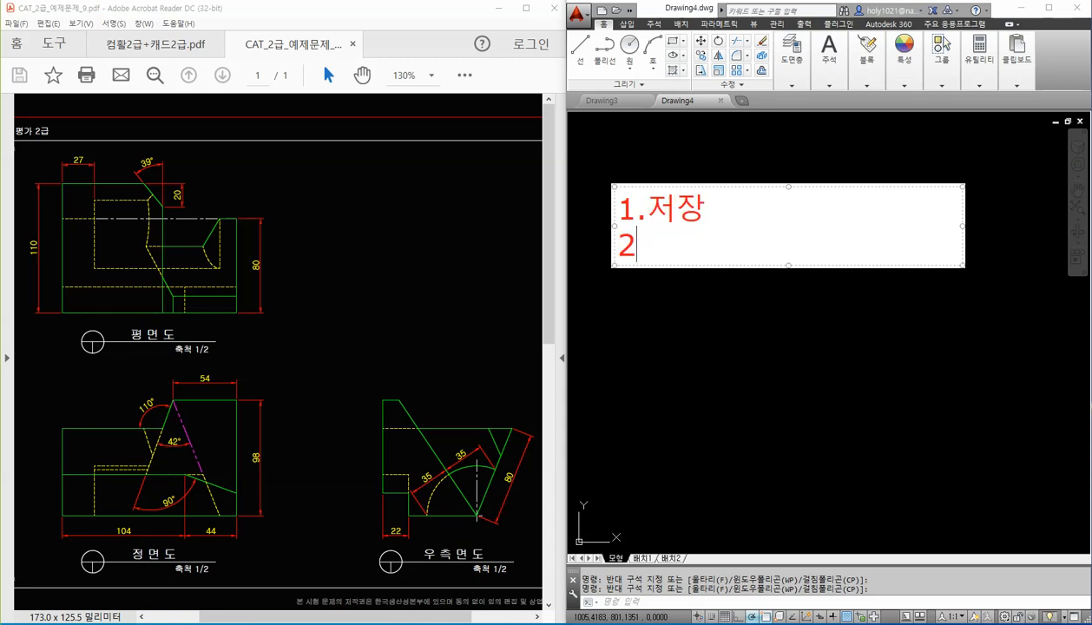
pyautogui.write('2.도면층설정')
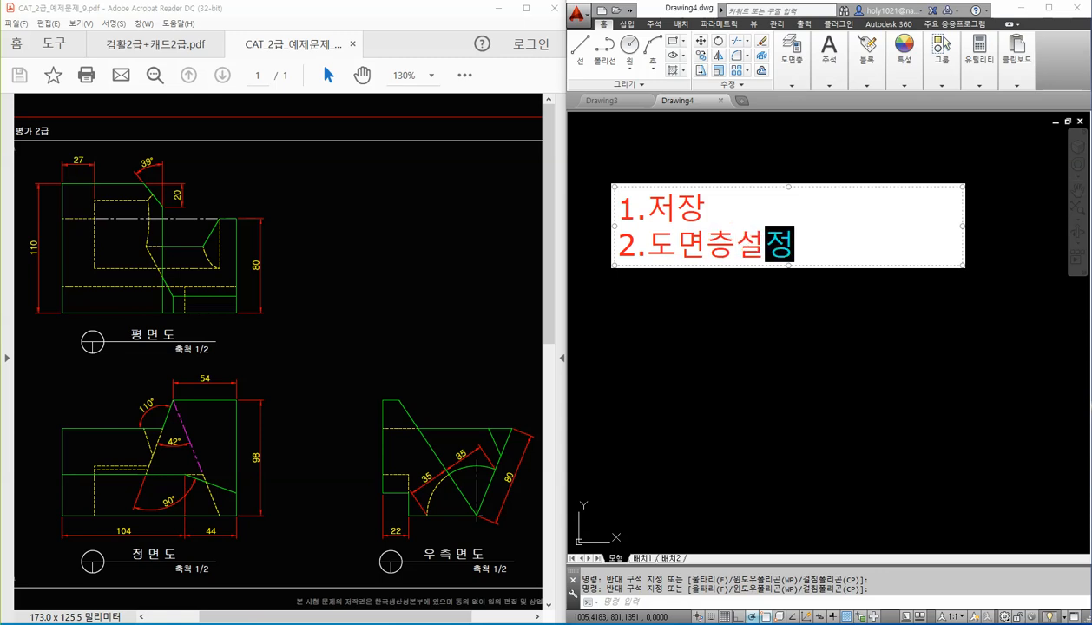
pyautogui.press('Return')
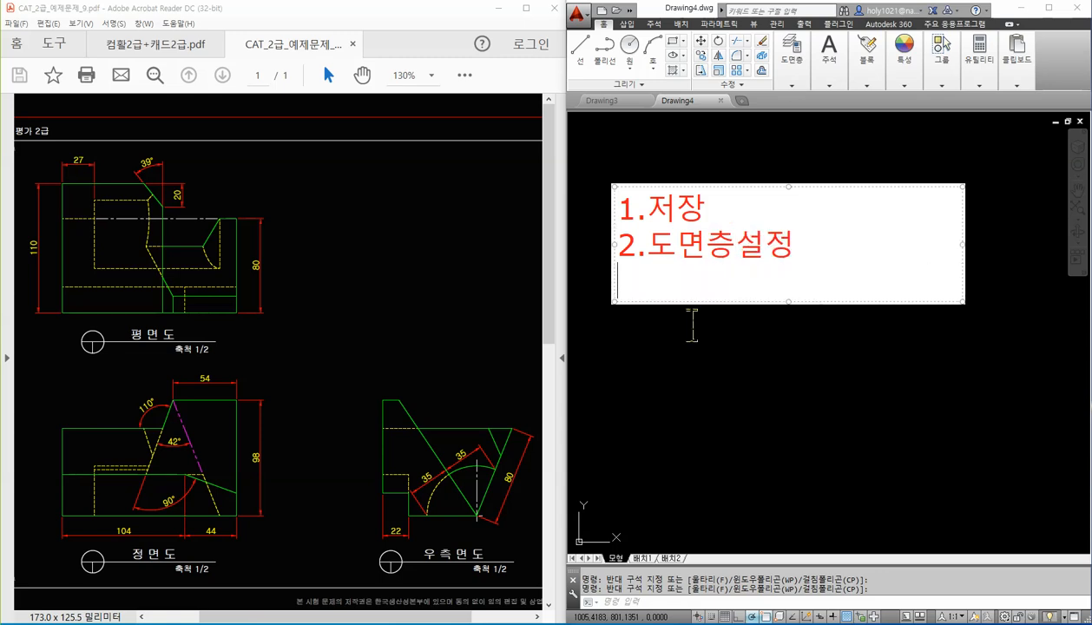
pyautogui.write('3.문자설정')
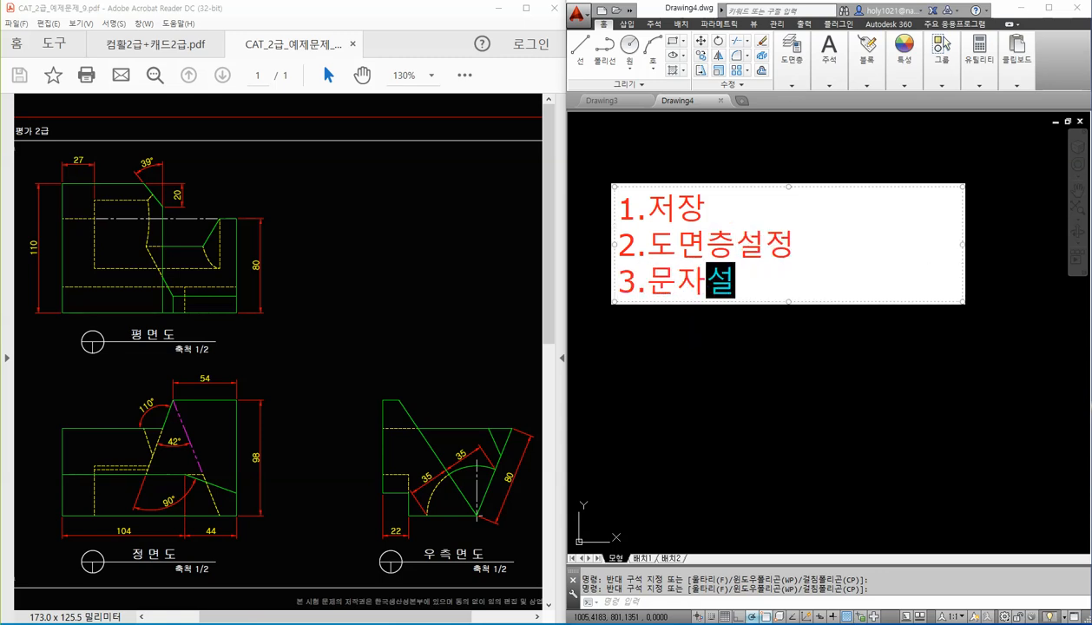
pyautogui.press('Return')
# Step: Add the items 4.치수설정 and 5.객체스냅설정 to the on-screen checklist note
pyautogui.write('4.')
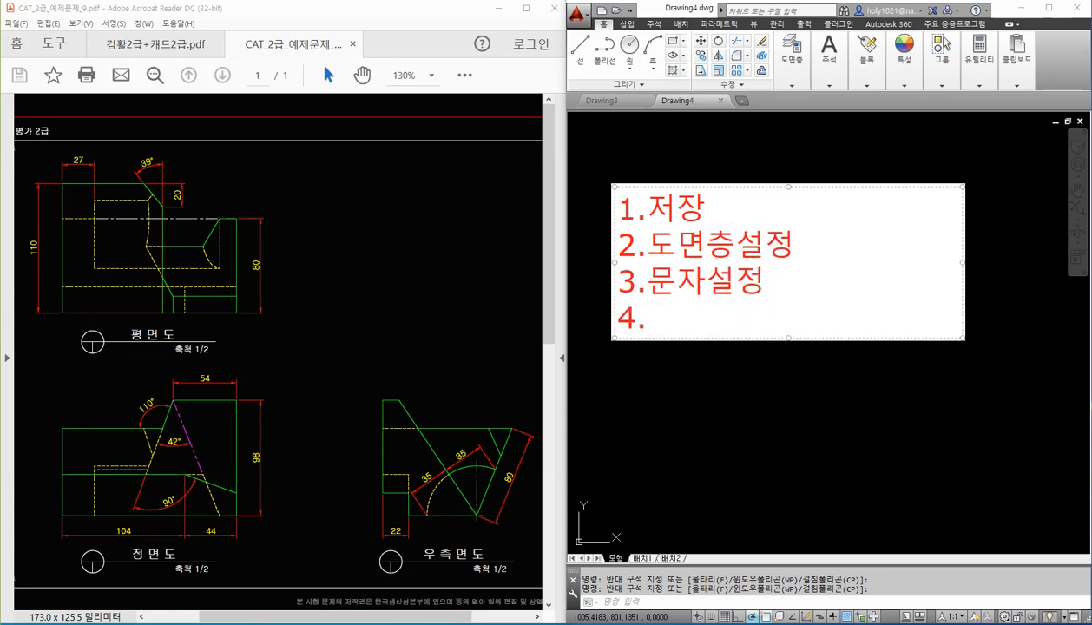
pyautogui.write('치수')
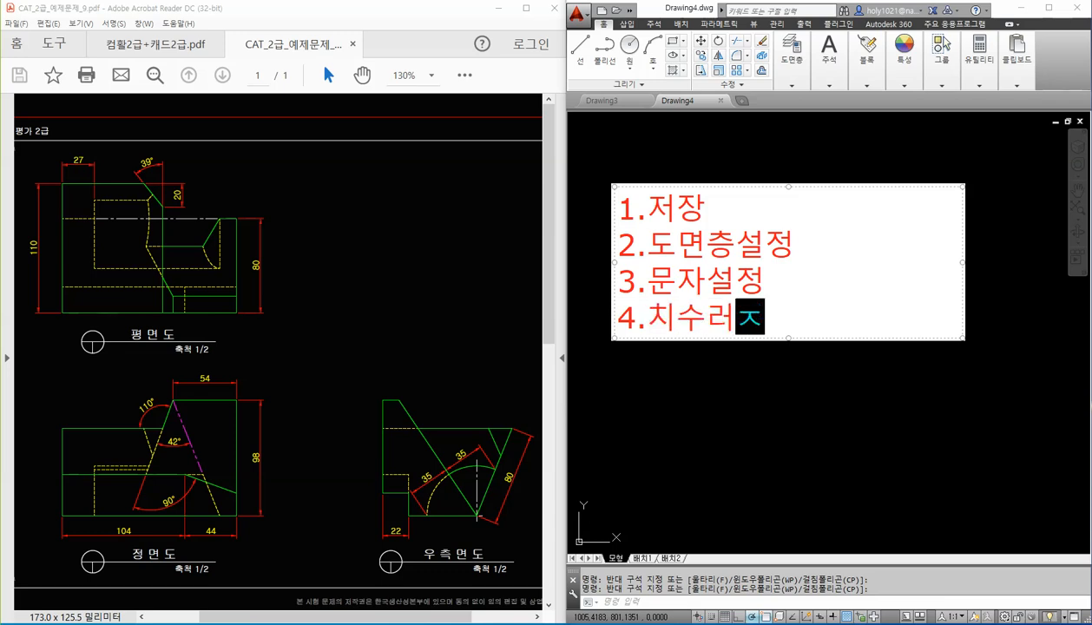
pyautogui.write('설정')
pyautogui.press('Return')
pyautogui.write('5')
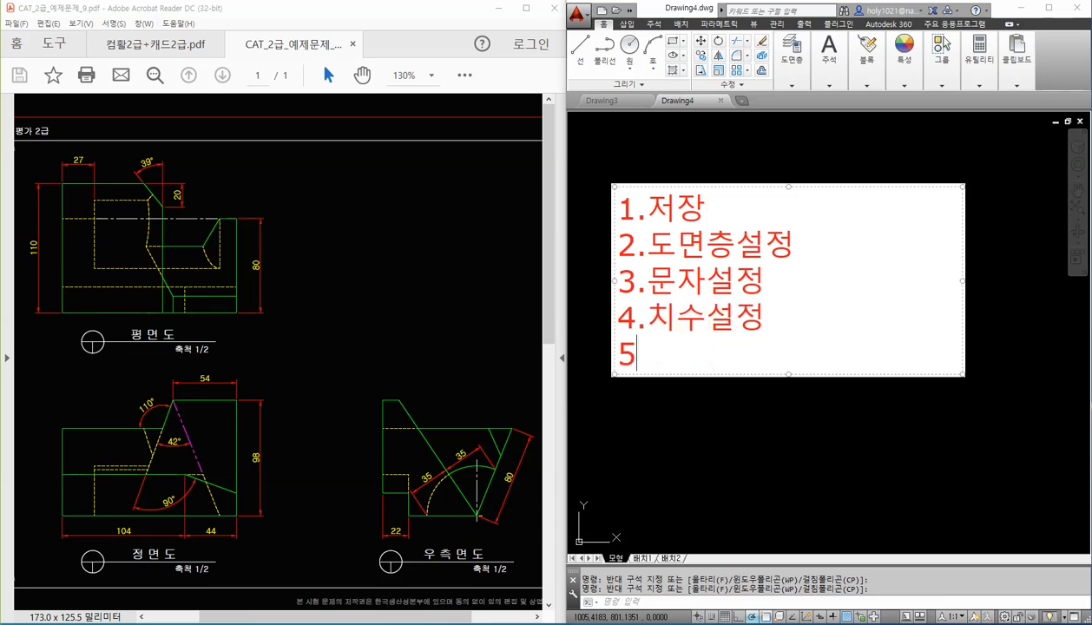
pyautogui.write('.객체스냅설정')
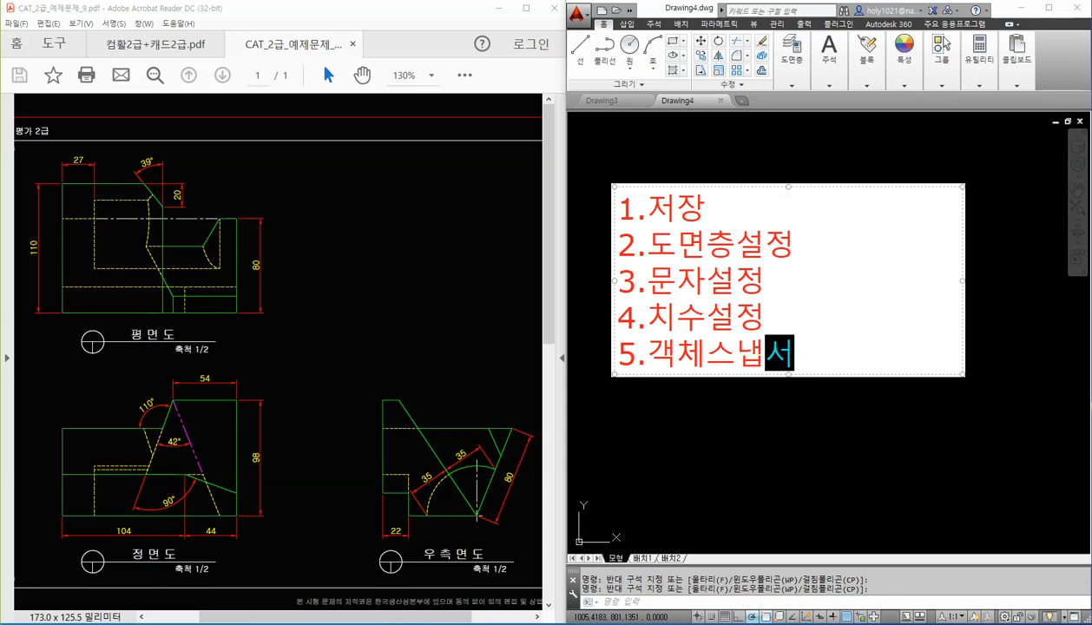
pyautogui.press('Return')
pyautogui.write('6.')
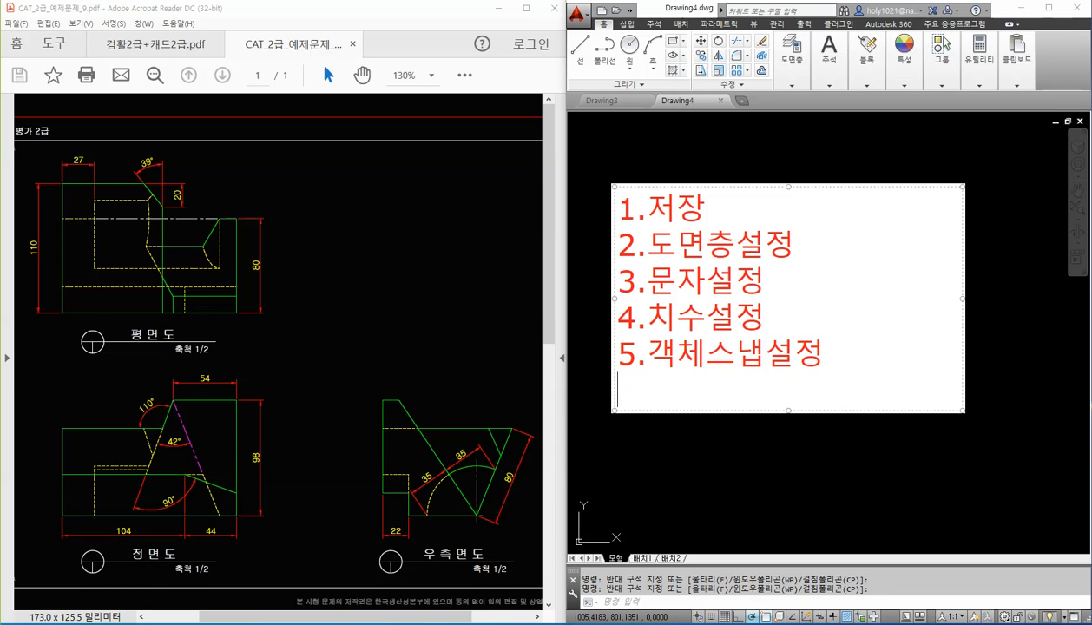
pyautogui.press('BackSpace')
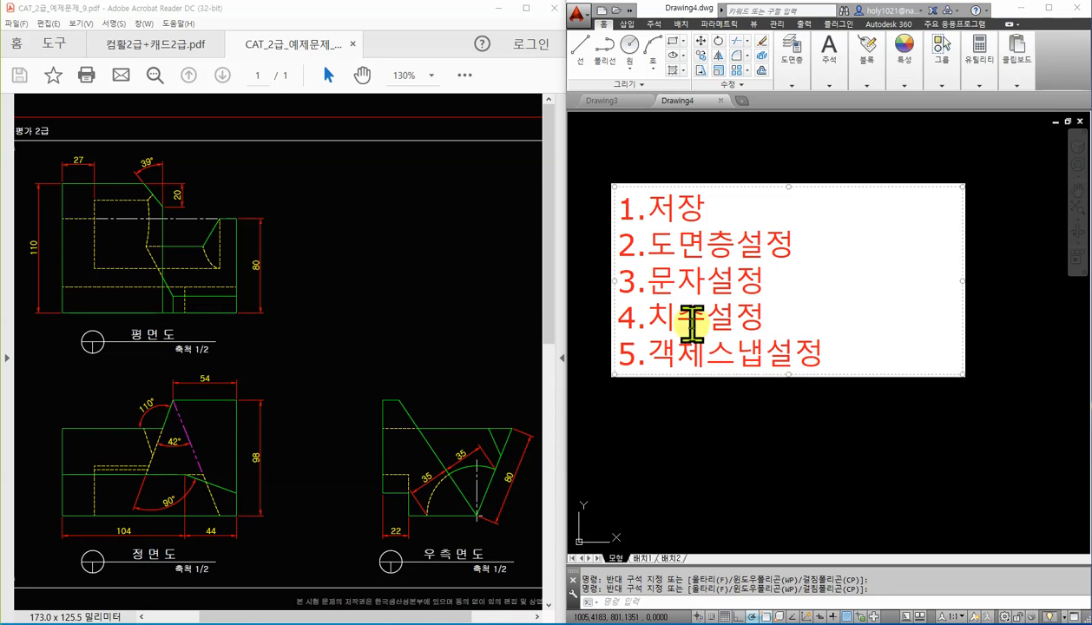
# Step: Finish the checklist note and clear it from the drawing area
pyautogui.click(912, 429)
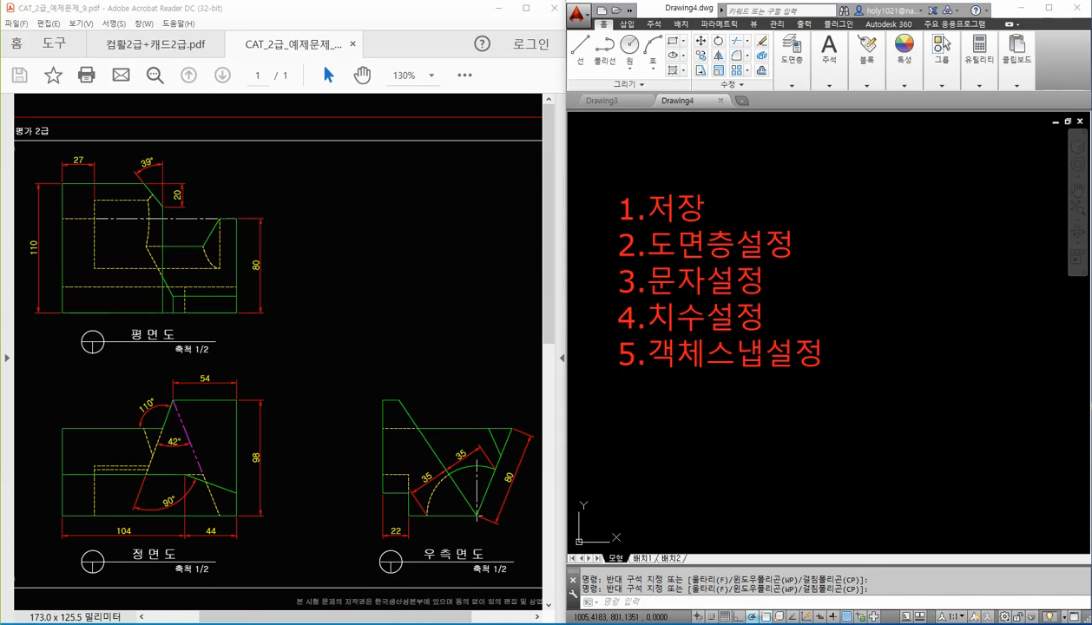
pyautogui.scroll(-10, 921, 264)
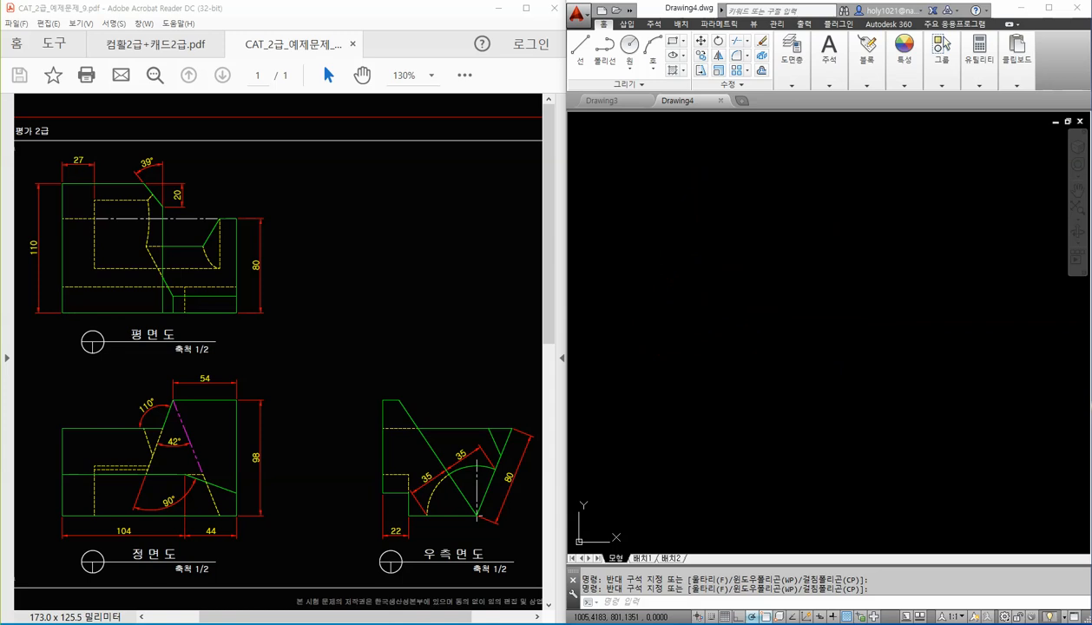
pyautogui.press('Escape')
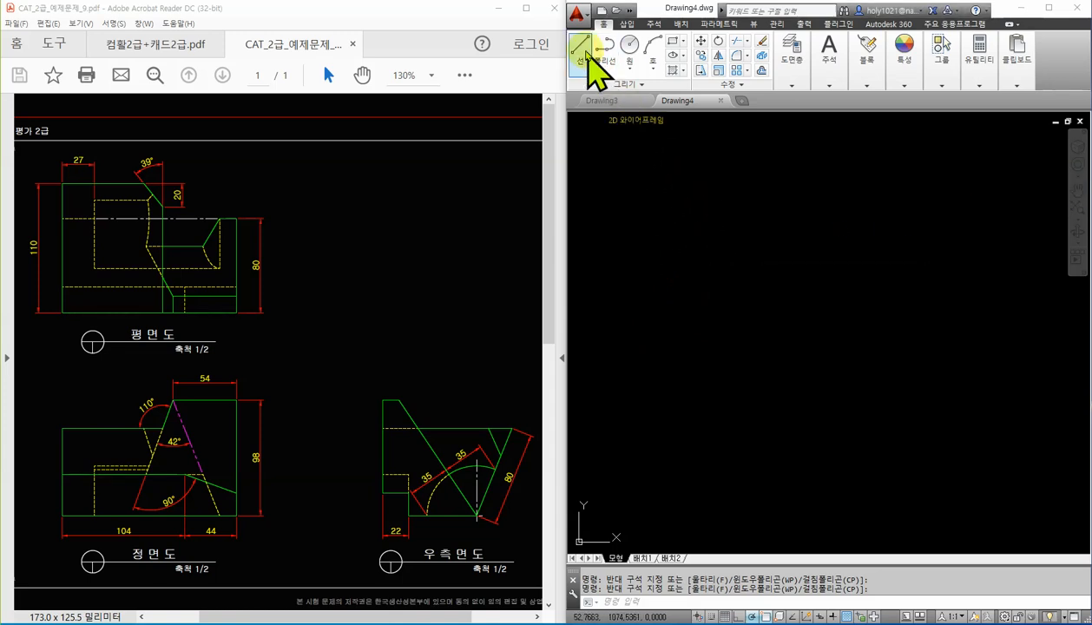
# Step: Save the drawing to the desktop under the file name 예제09
pyautogui.hotkey('ctrl', 's')
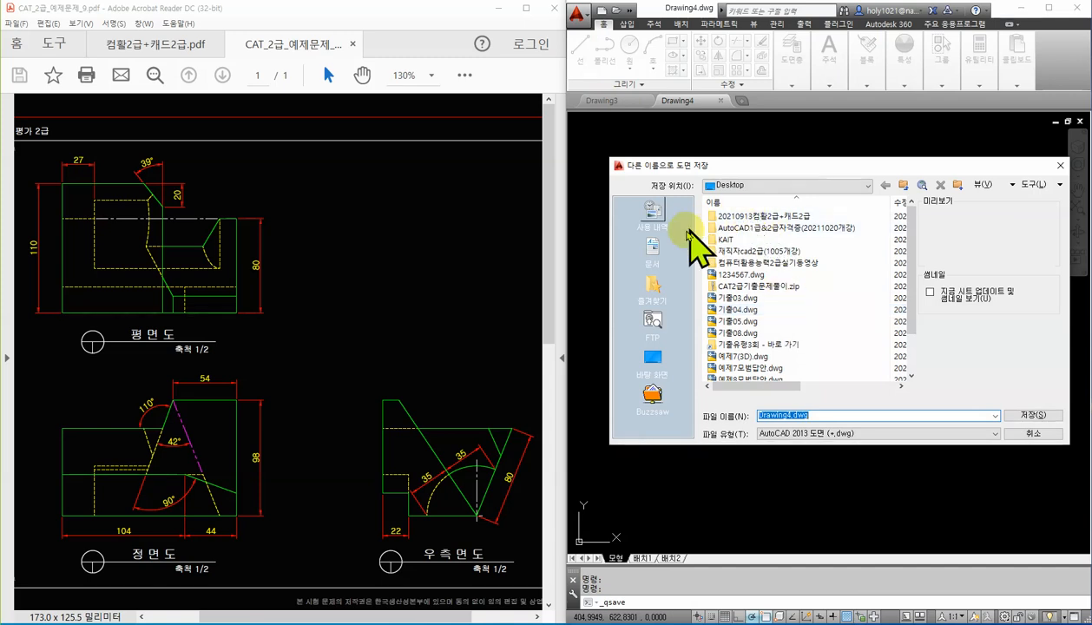
pyautogui.click(656, 363)
pyautogui.click(829, 415)
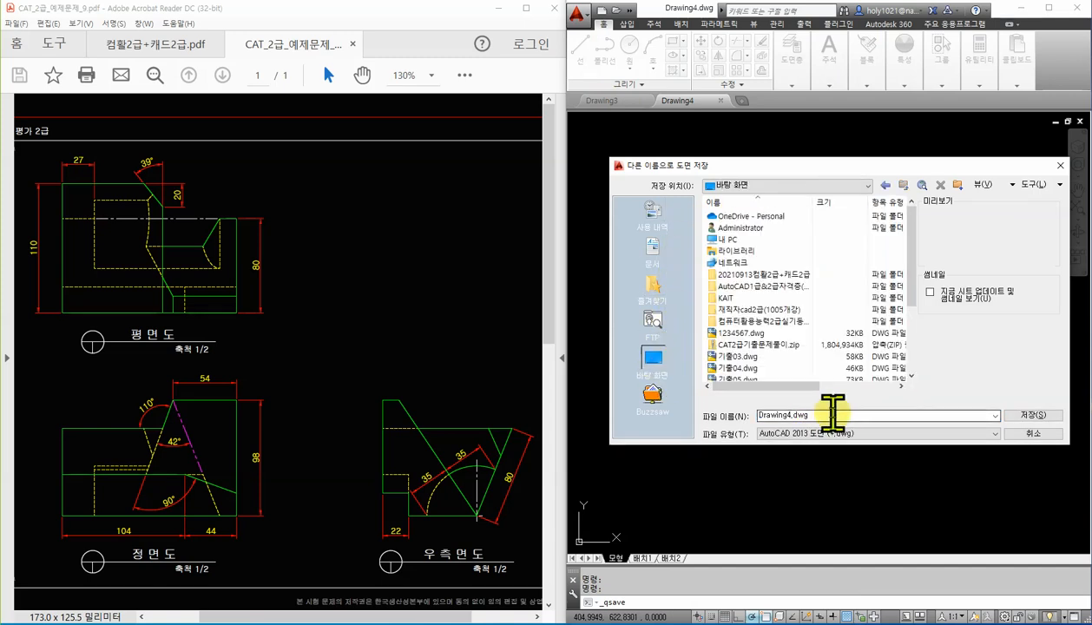
pyautogui.doubleClick(831, 415)
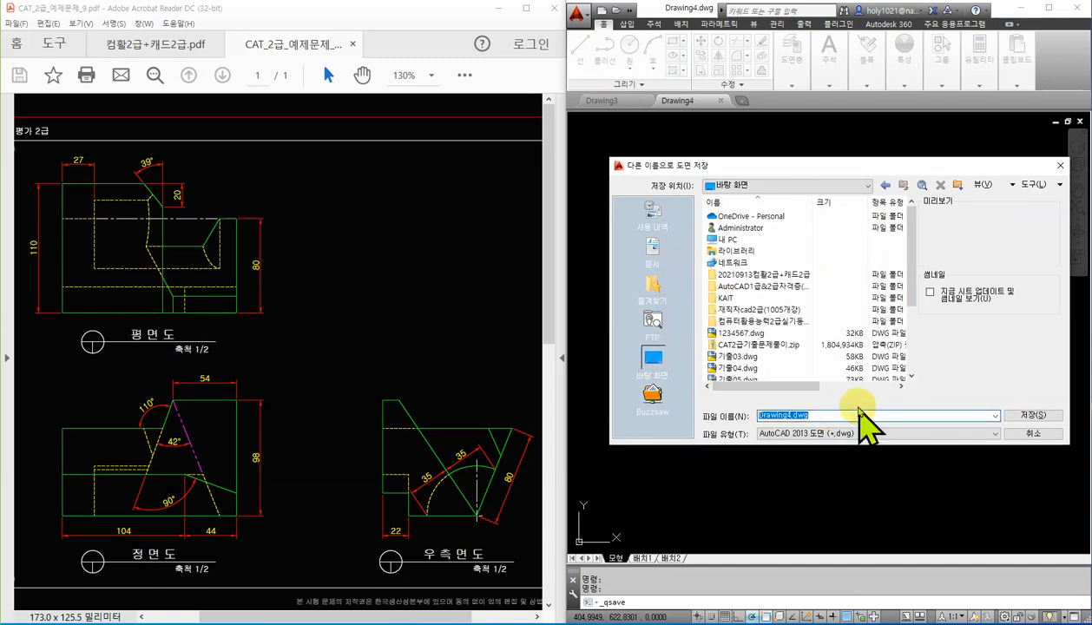
pyautogui.write('d')
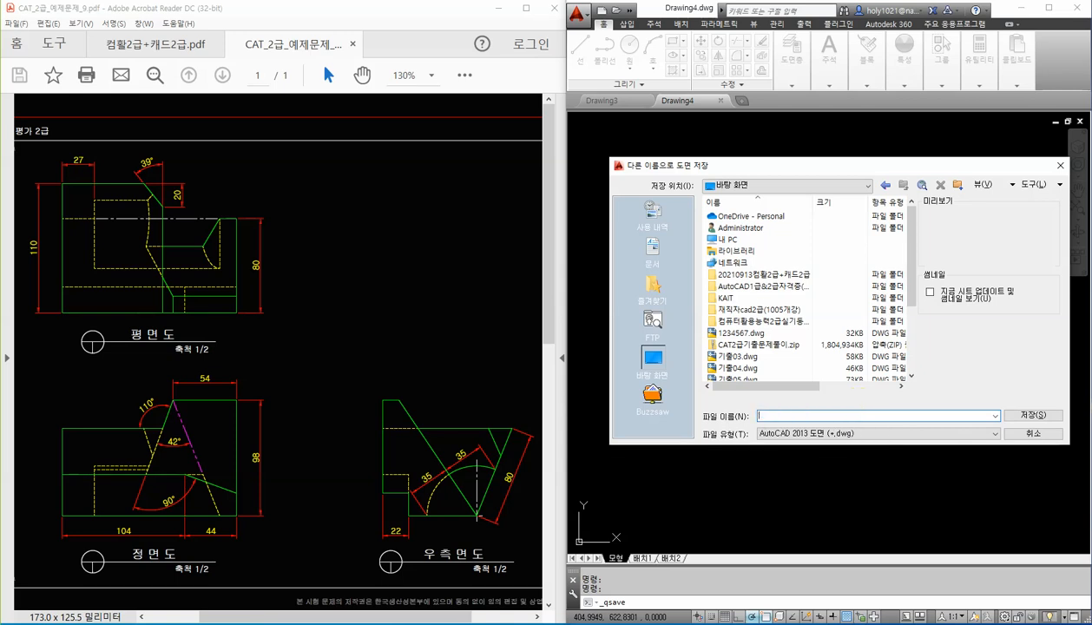
pyautogui.write('예제09')
pyautogui.click(1036, 415)
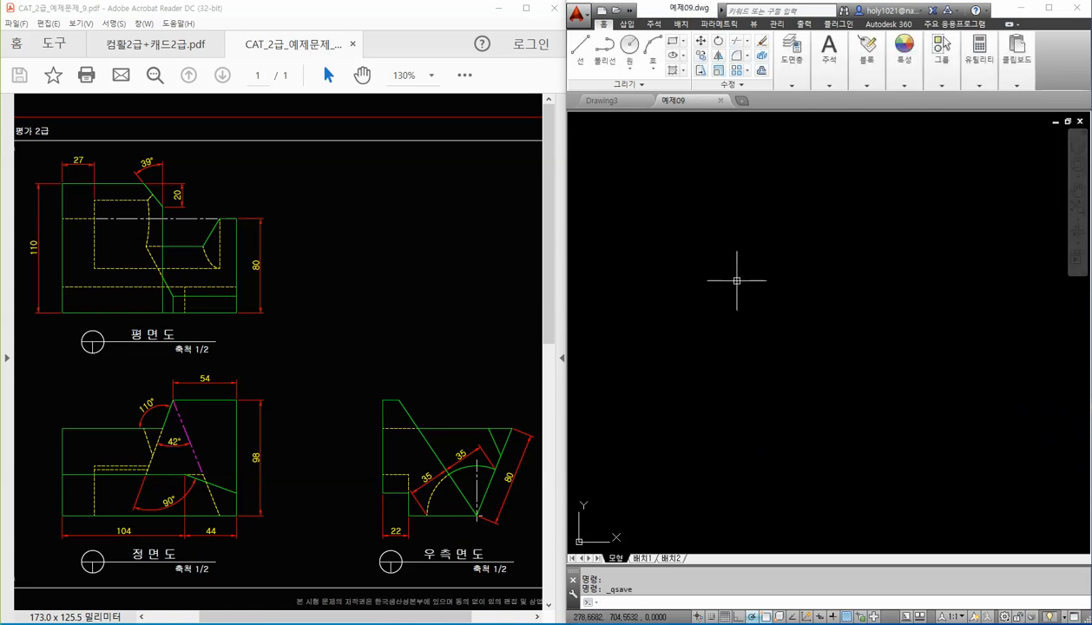
# Step: Open the layer properties manager and create two new layers named 외형선 and 숨은선
pyautogui.write('LA')
pyautogui.press('Return')
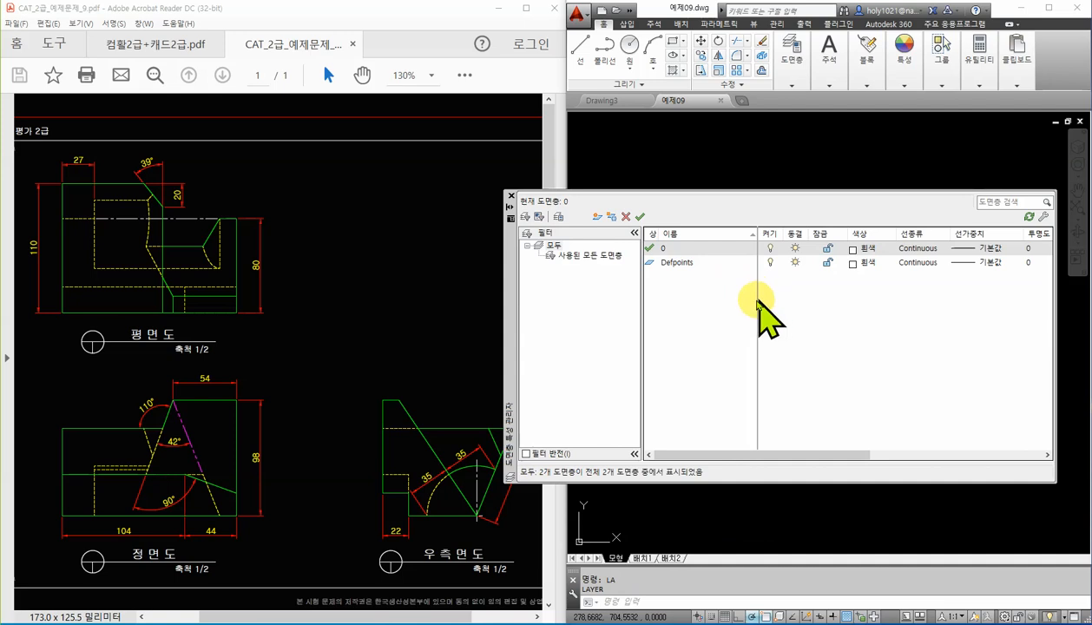
pyautogui.click(596, 216)
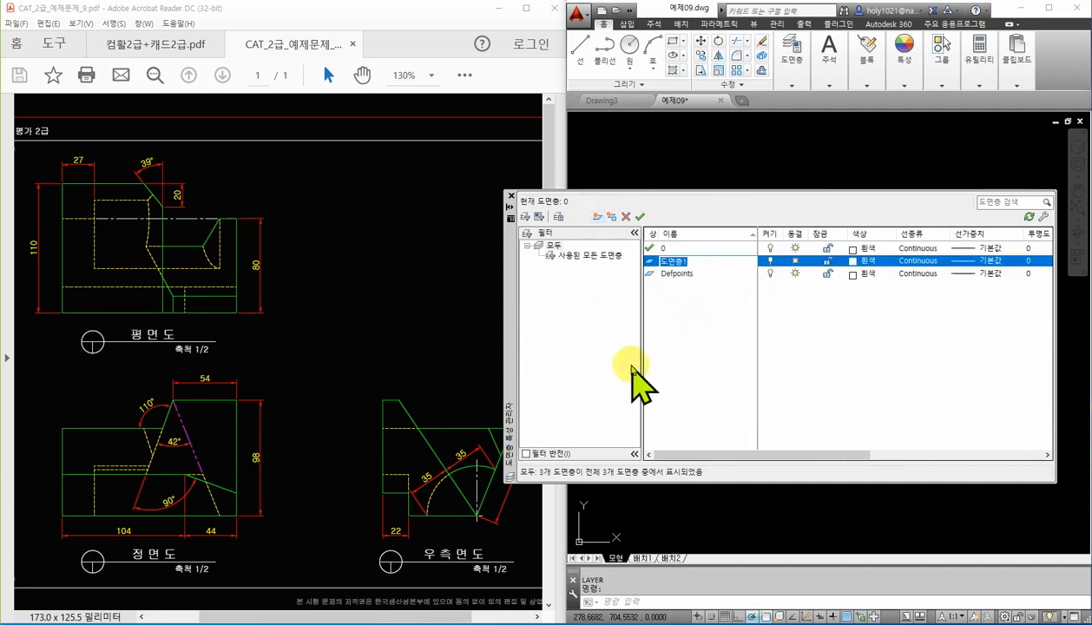
pyautogui.write('외형선')
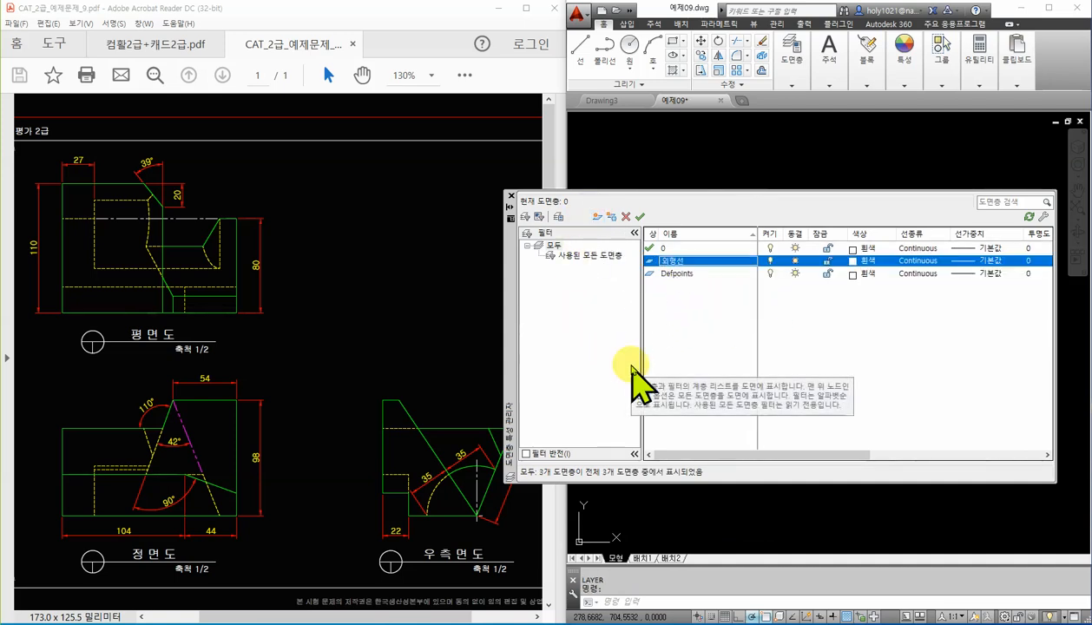
pyautogui.hotkey('alt', 'n')
pyautogui.write('숨은선')
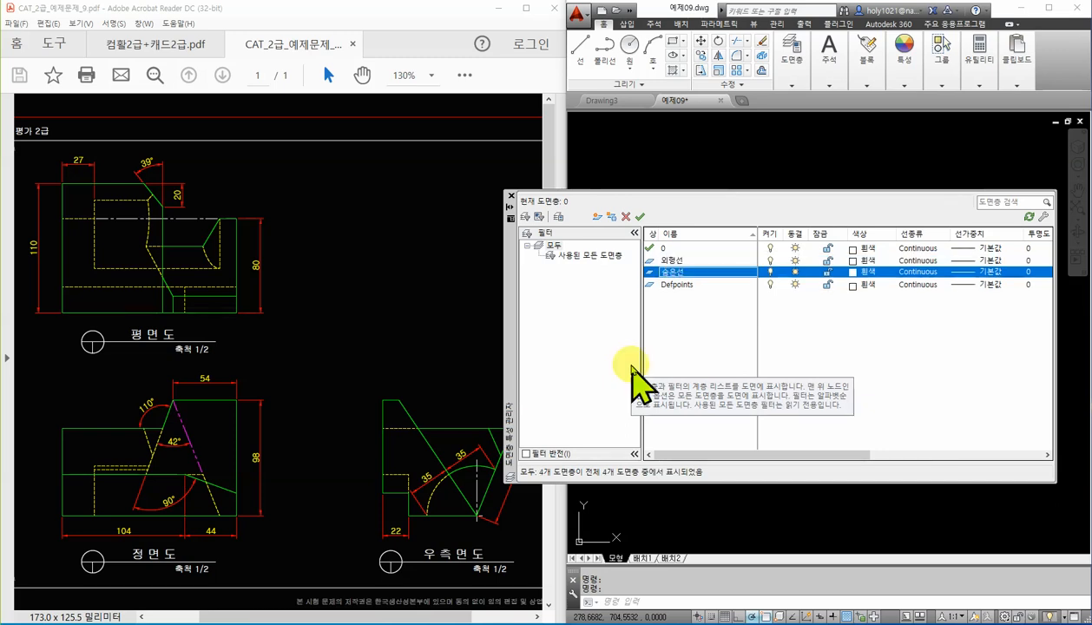
# Step: Create two more layers named 중심선 and 가상선 in the layer properties manager
pyautogui.hotkey('alt', 'n')
pyautogui.write('중ㅅ')
pyautogui.write('선')
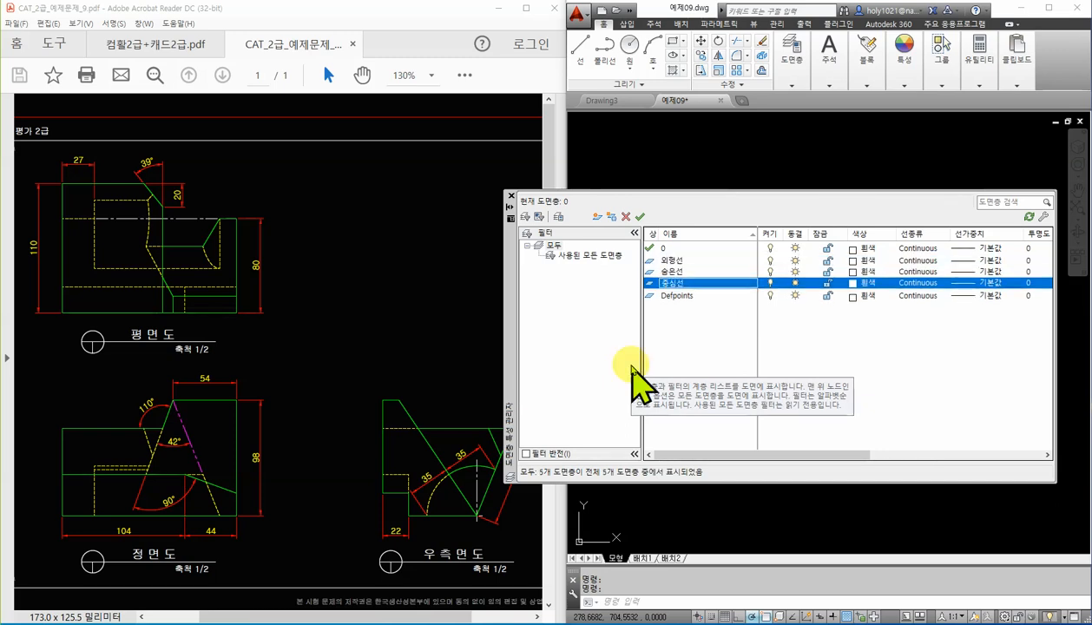
pyautogui.hotkey('alt', 'n')
pyautogui.write('가상선')
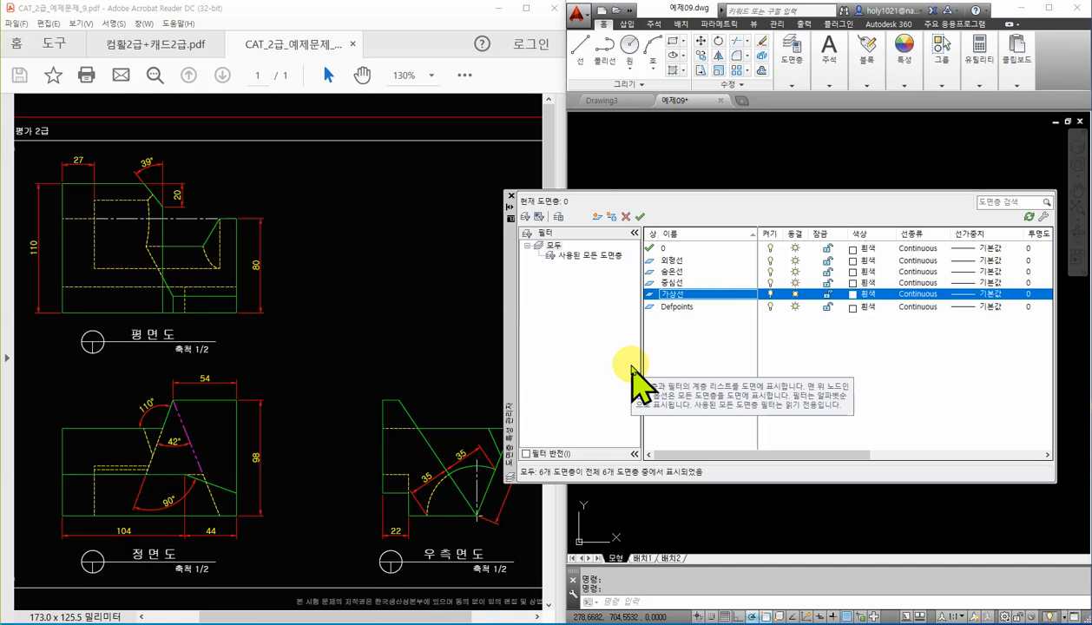
# Step: Create three more layers named 문자, 치수 and 뷰포트 in the layer properties manager
pyautogui.hotkey('alt', 'n')
pyautogui.write('문')
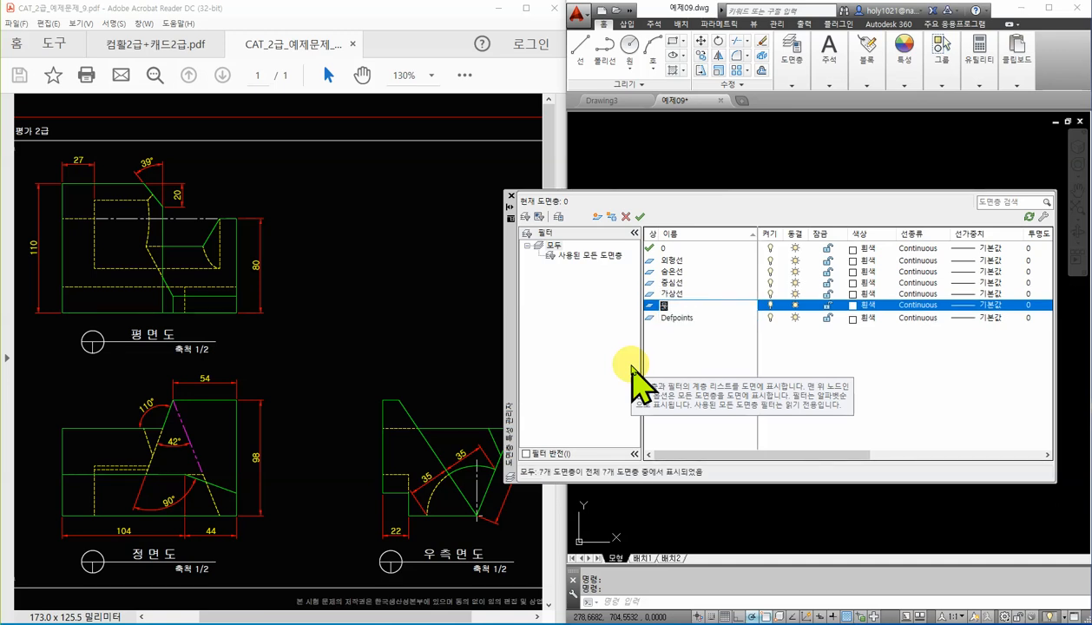
pyautogui.write('자')
pyautogui.hotkey('alt', 'n')
pyautogui.write('치수')
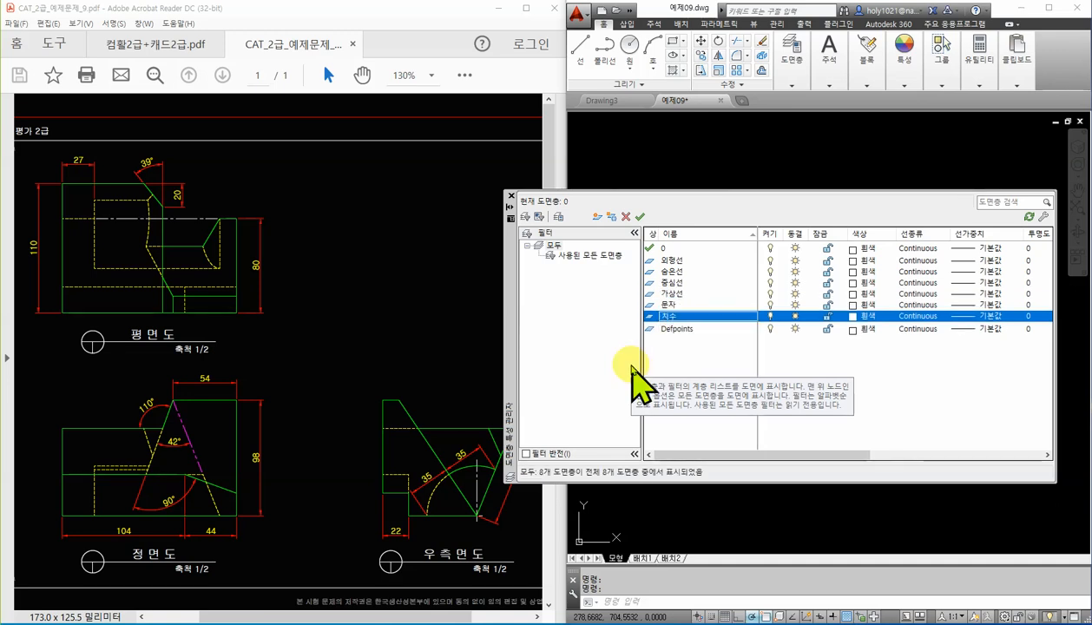
pyautogui.hotkey('alt', 'n')
pyautogui.write('뷰포트')
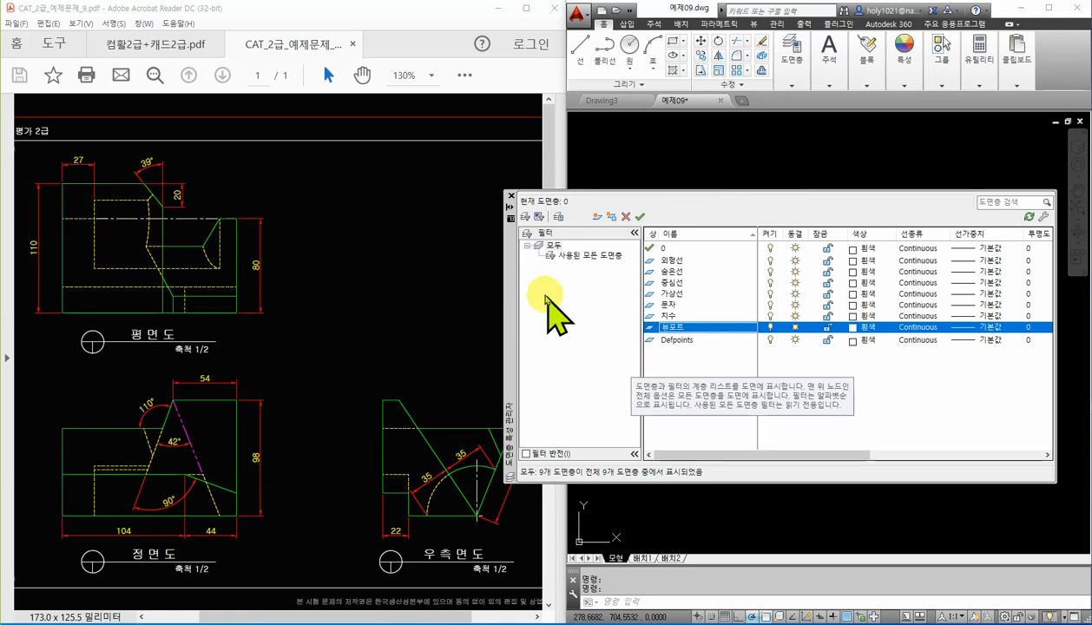
# Step: Set the color of the 외형선 layer to green (초록색) and the 숨은선 layer to yellow (노란색)
pyautogui.click(864, 260)
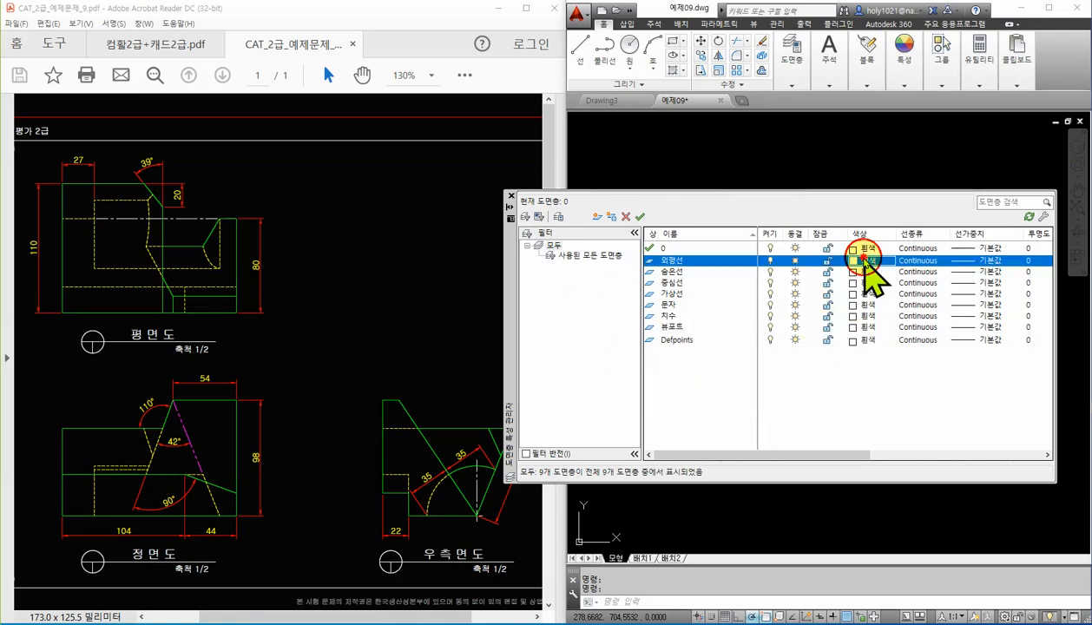
pyautogui.click(750, 189)
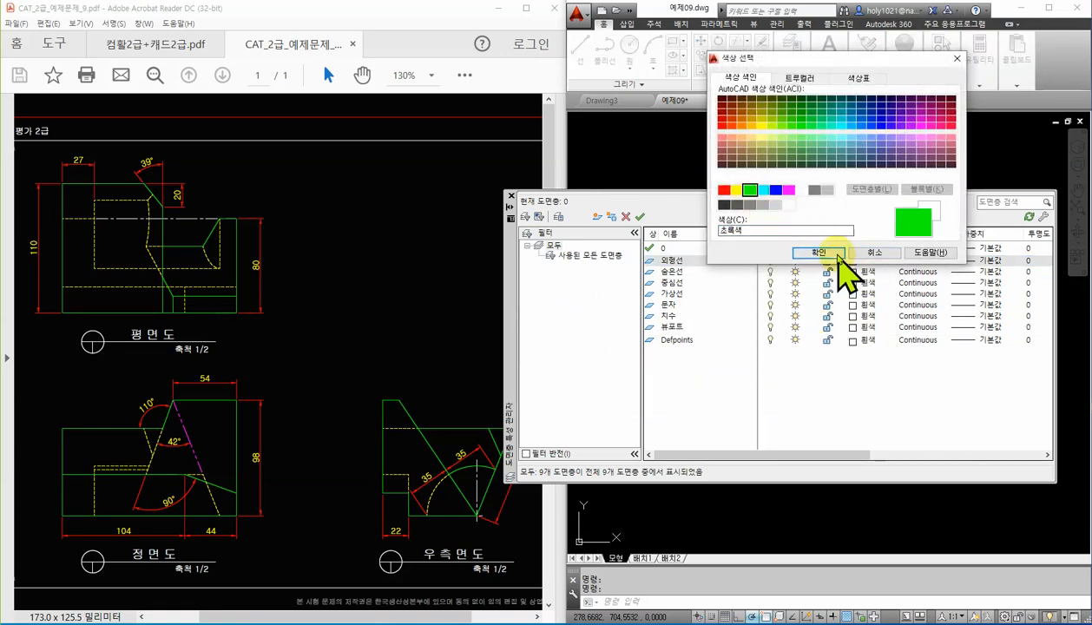
pyautogui.click(819, 253)
pyautogui.click(868, 271)
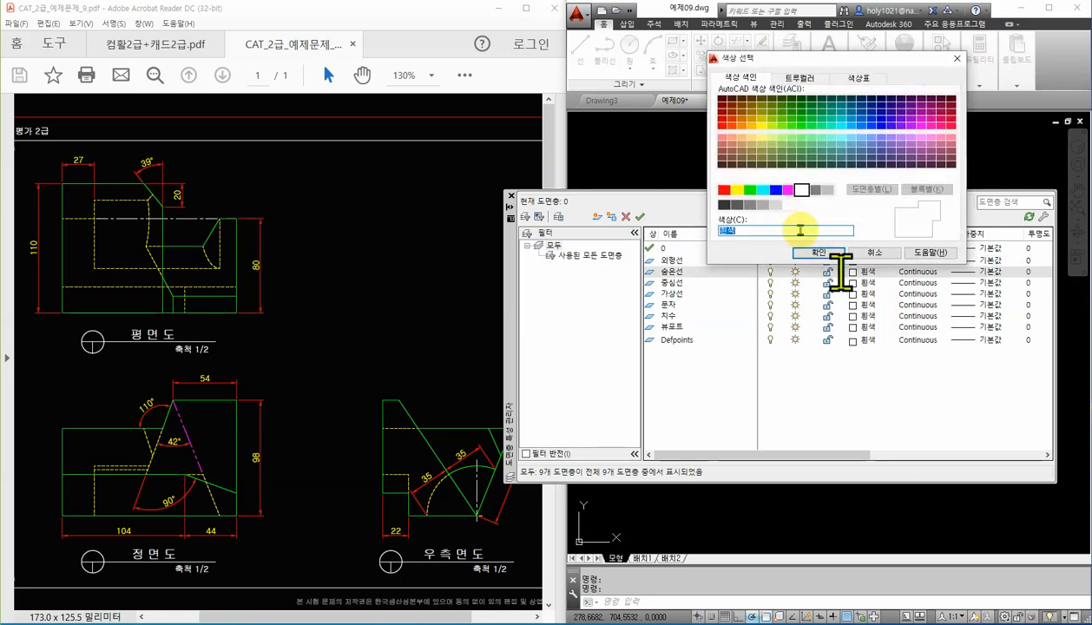
pyautogui.click(737, 190)
pyautogui.click(822, 255)
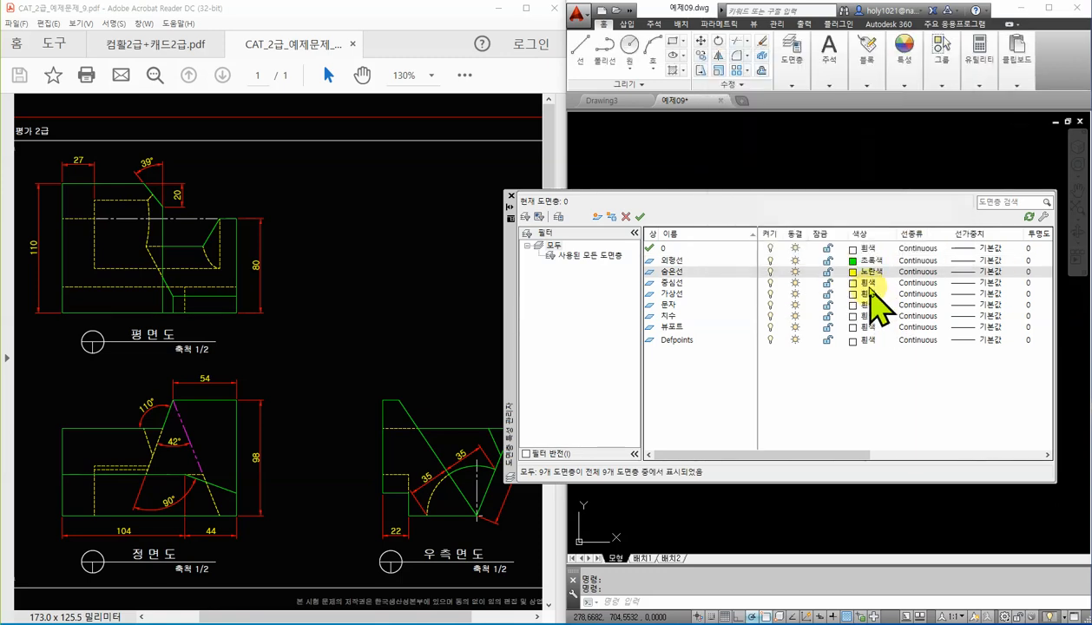
# Step: Color the 가상선 layer magenta (선홍색), the 치수 layer red (빨간색) and the 뷰포트 layer cyan (하늘색)
pyautogui.click(870, 293)
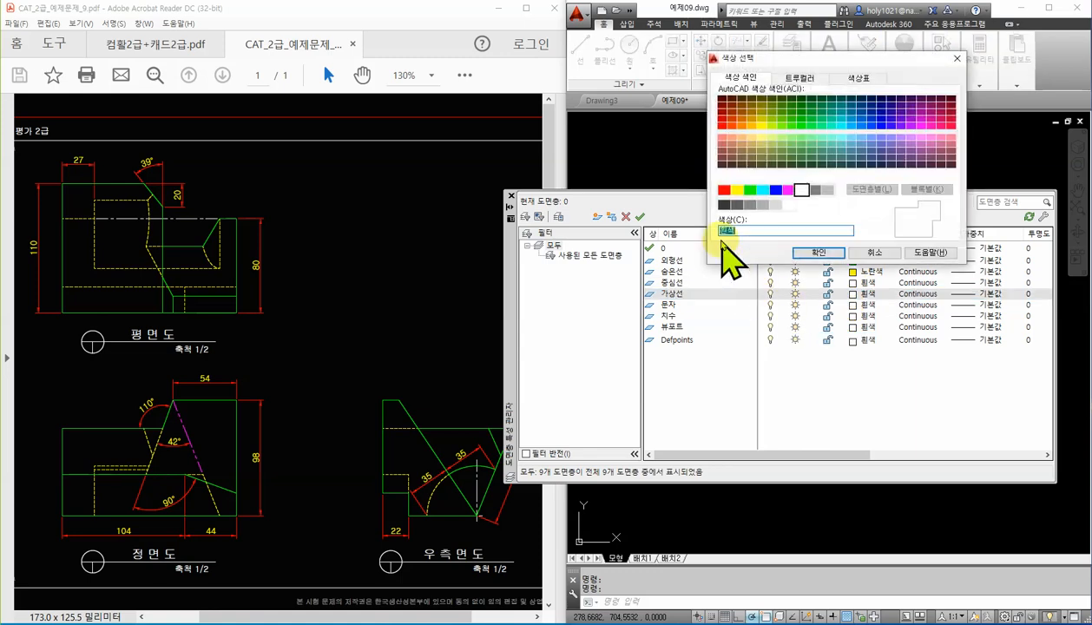
pyautogui.click(789, 189)
pyautogui.click(819, 253)
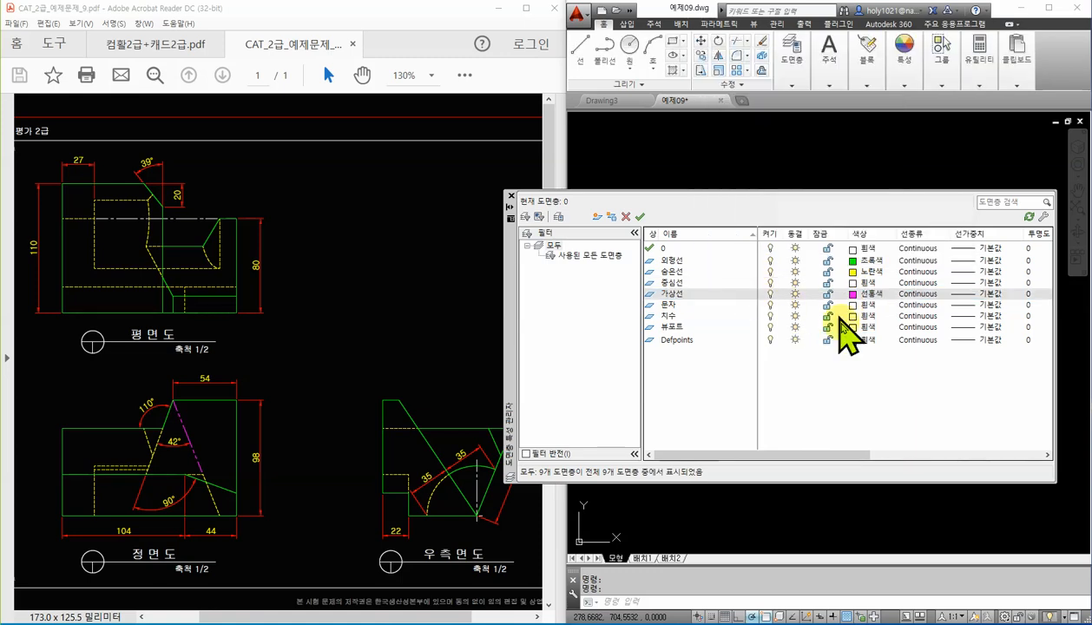
pyautogui.click(871, 316)
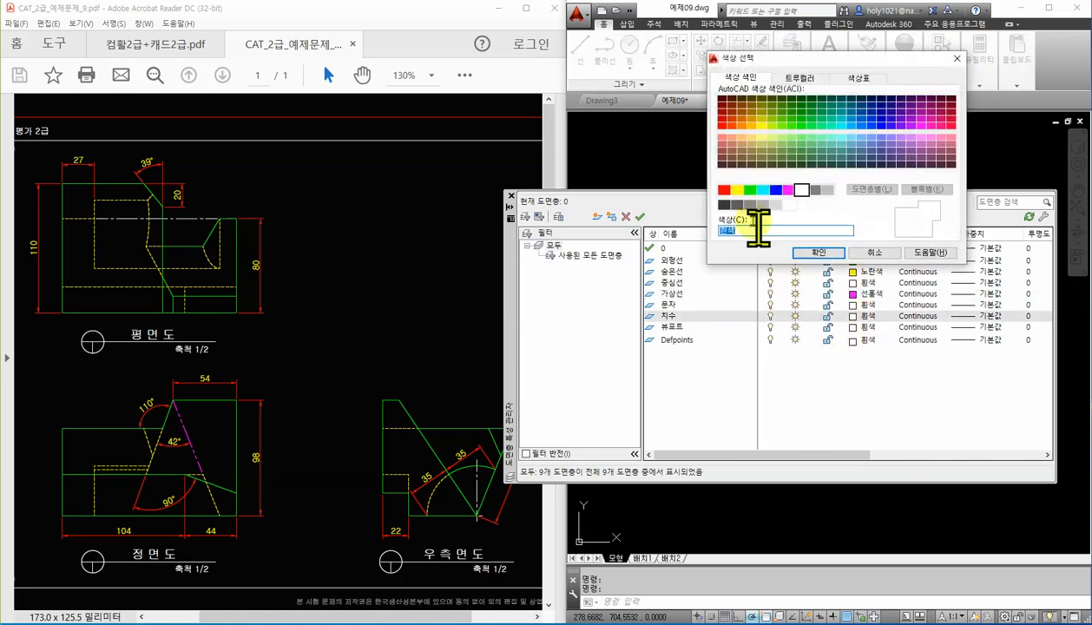
pyautogui.click(724, 190)
pyautogui.click(819, 252)
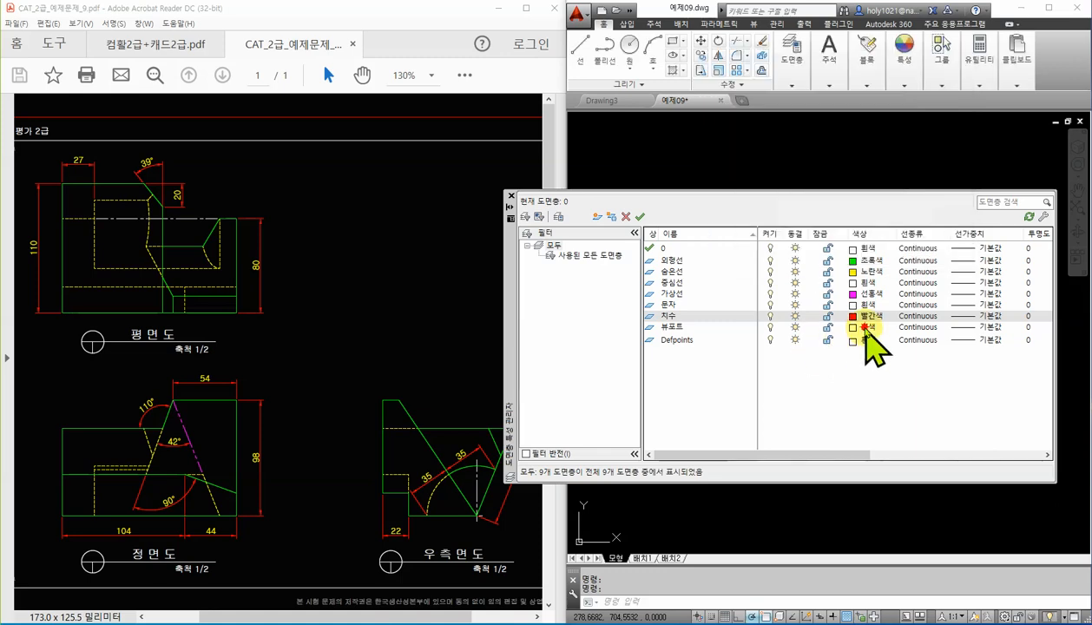
pyautogui.click(859, 328)
pyautogui.click(763, 190)
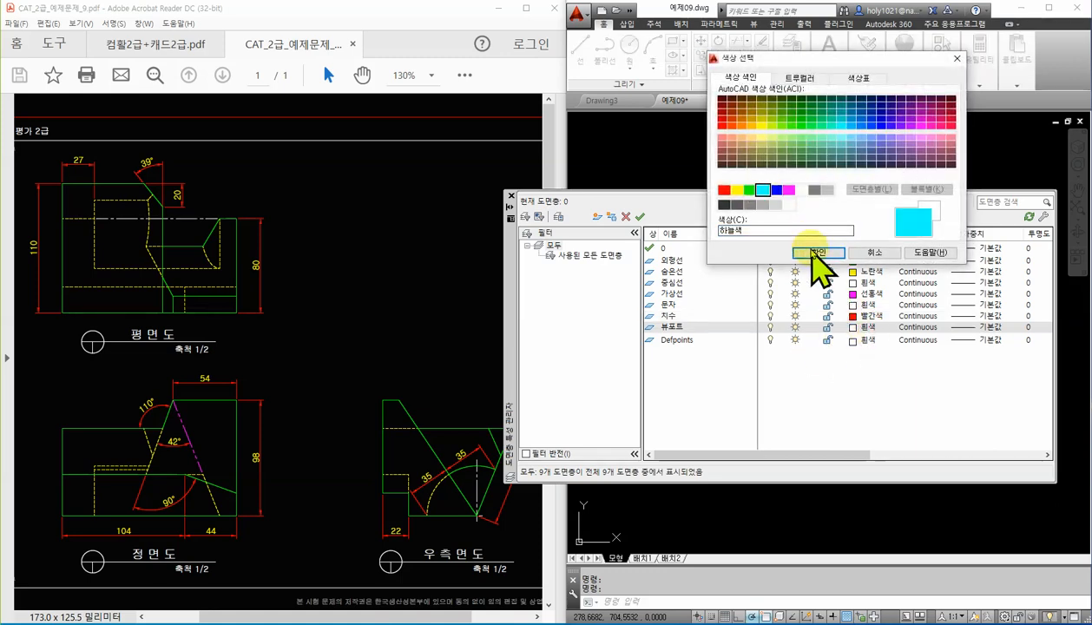
pyautogui.click(819, 253)
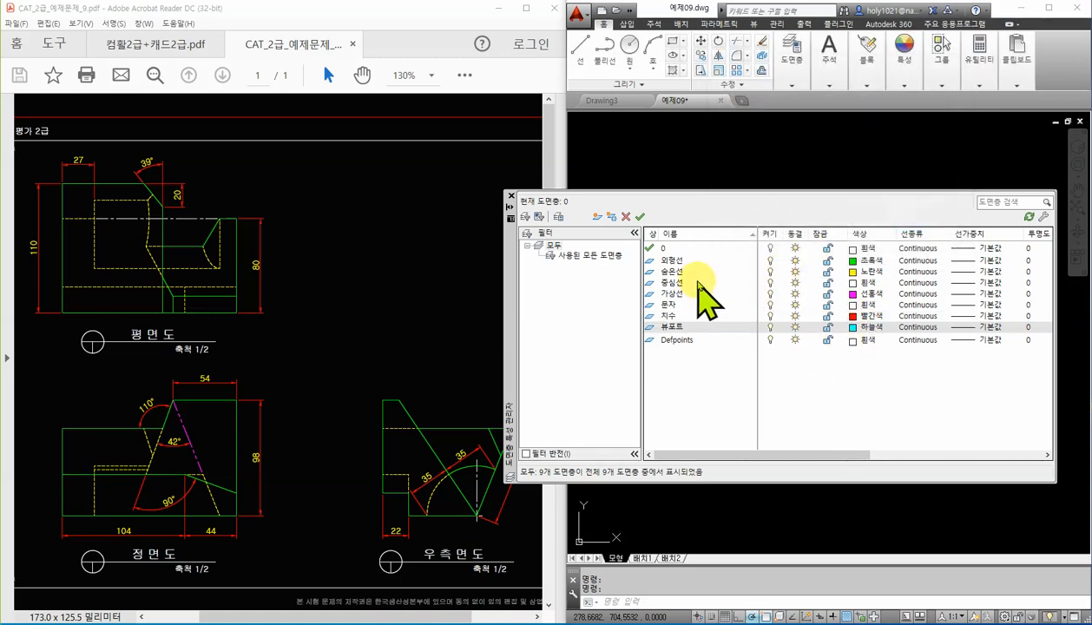
# Step: Load the CENTER, HIDDEN and PHANTOM linetypes from acadiso.lin through the 중심선 layer's linetype setting
pyautogui.click(913, 283)
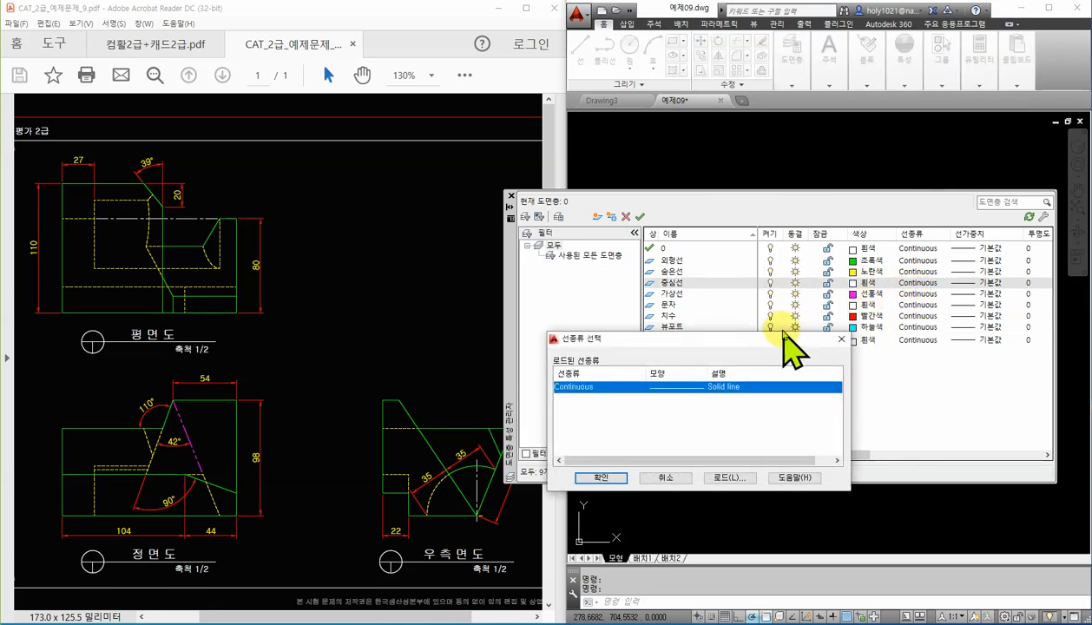
pyautogui.click(732, 479)
pyautogui.click(575, 299)
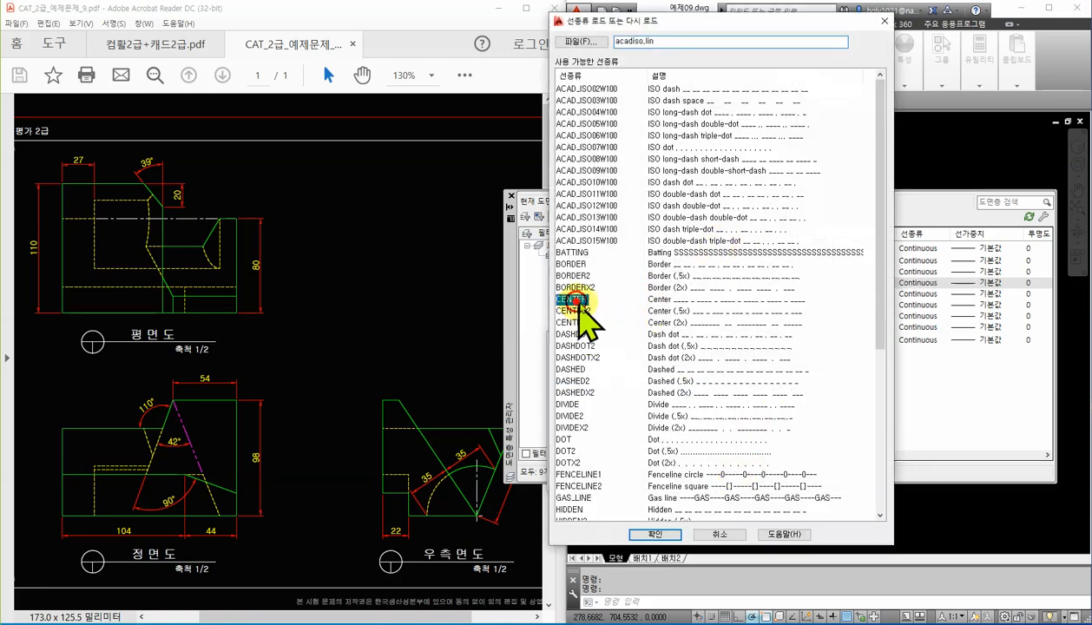
pyautogui.scroll(-4, 695, 334)
pyautogui.click(572, 369)
pyautogui.scroll(-3, 599, 360)
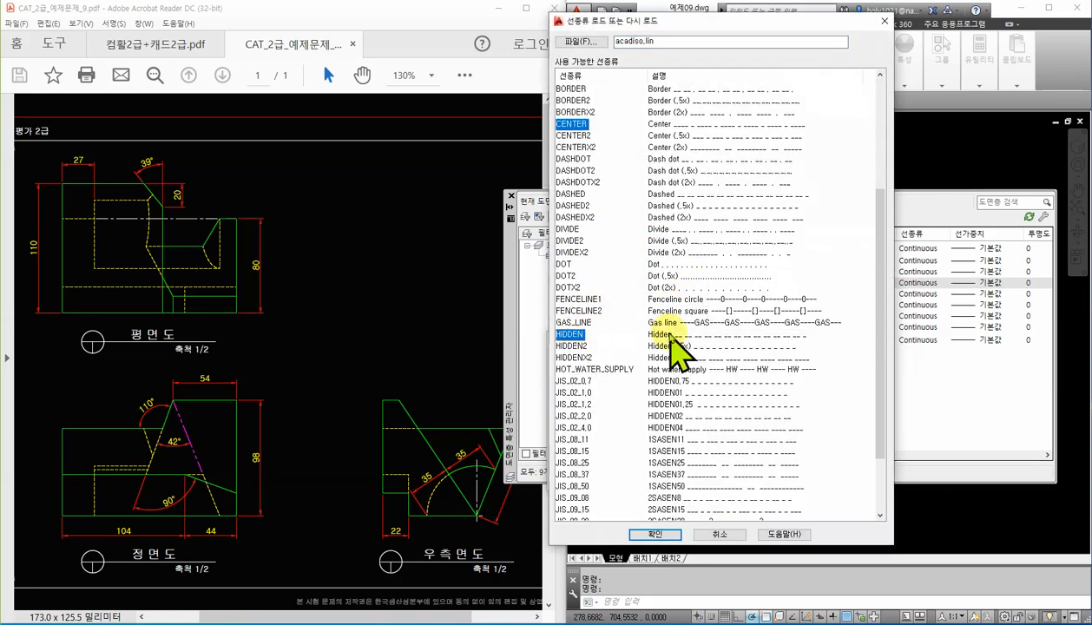
pyautogui.keyDown('ctrl'); pyautogui.click(573, 463); pyautogui.keyUp('ctrl')
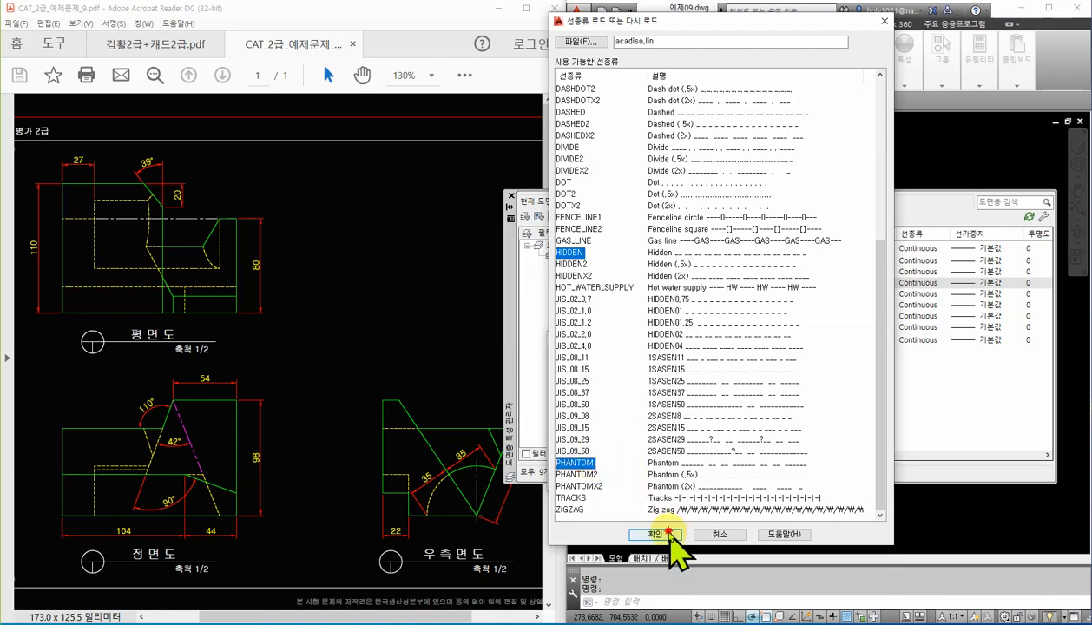
pyautogui.click(669, 534)
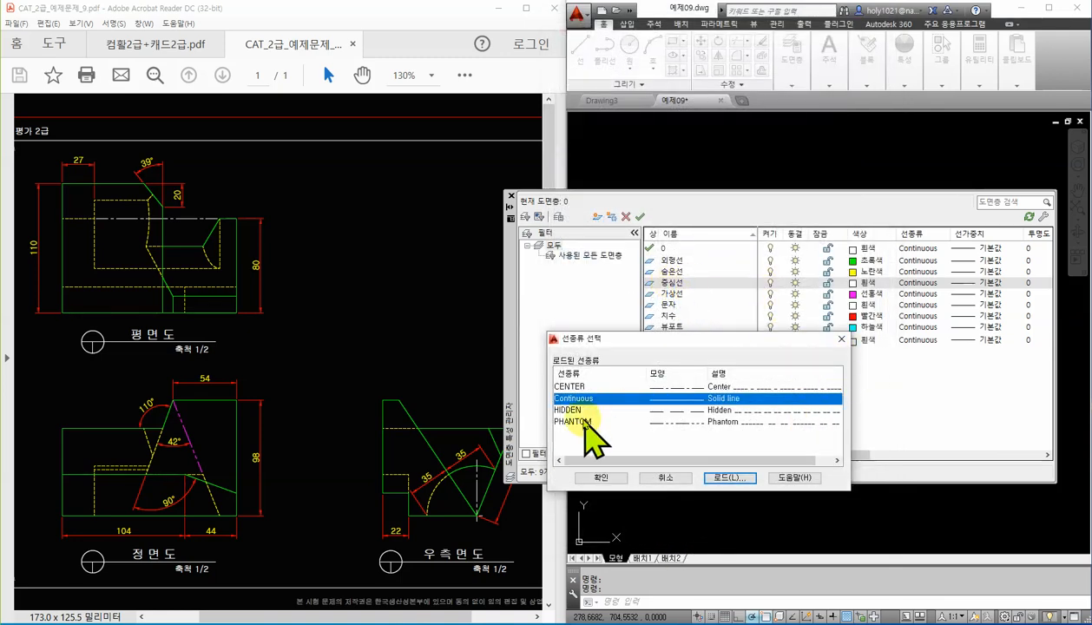
# Step: Assign the CENTER linetype to the 중심선 layer, PHANTOM to 가상선 and HIDDEN to 숨은선
pyautogui.click(571, 386)
pyautogui.click(603, 477)
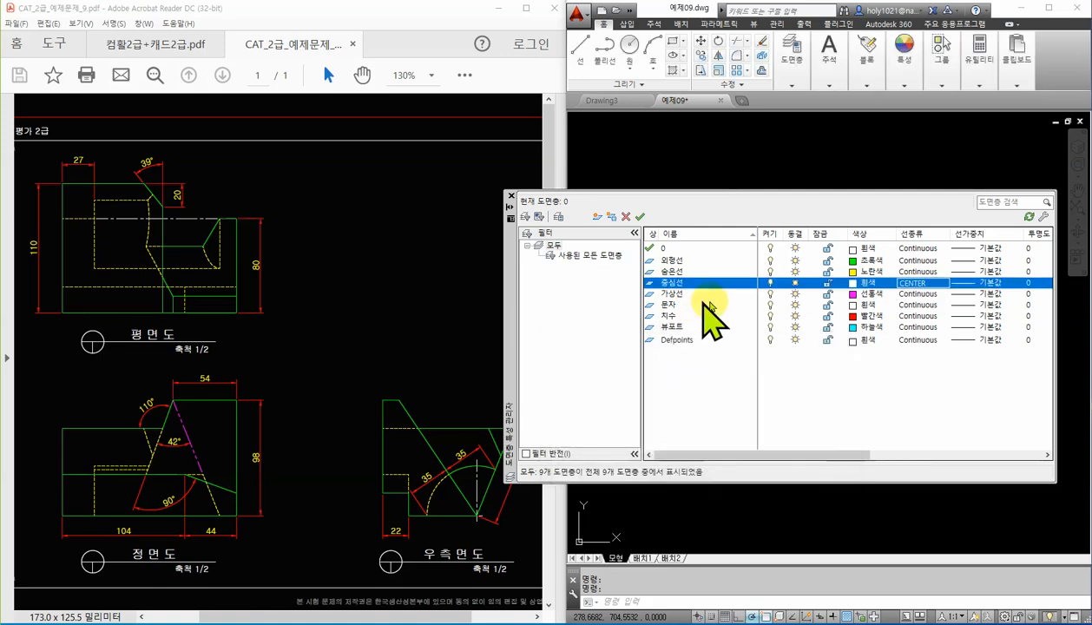
pyautogui.click(914, 295)
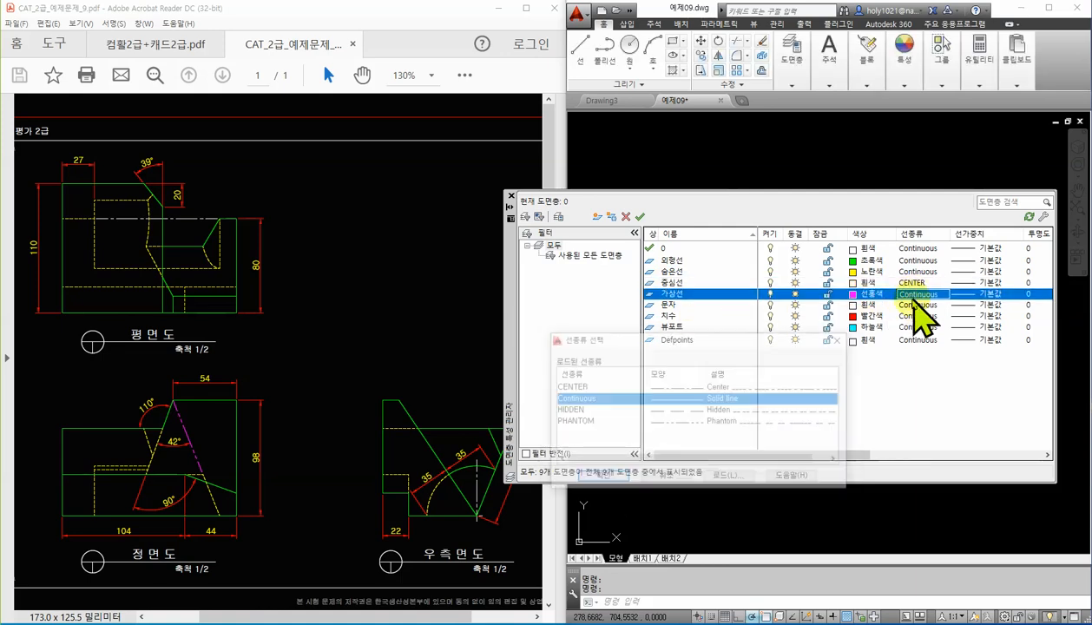
pyautogui.click(576, 420)
pyautogui.click(605, 477)
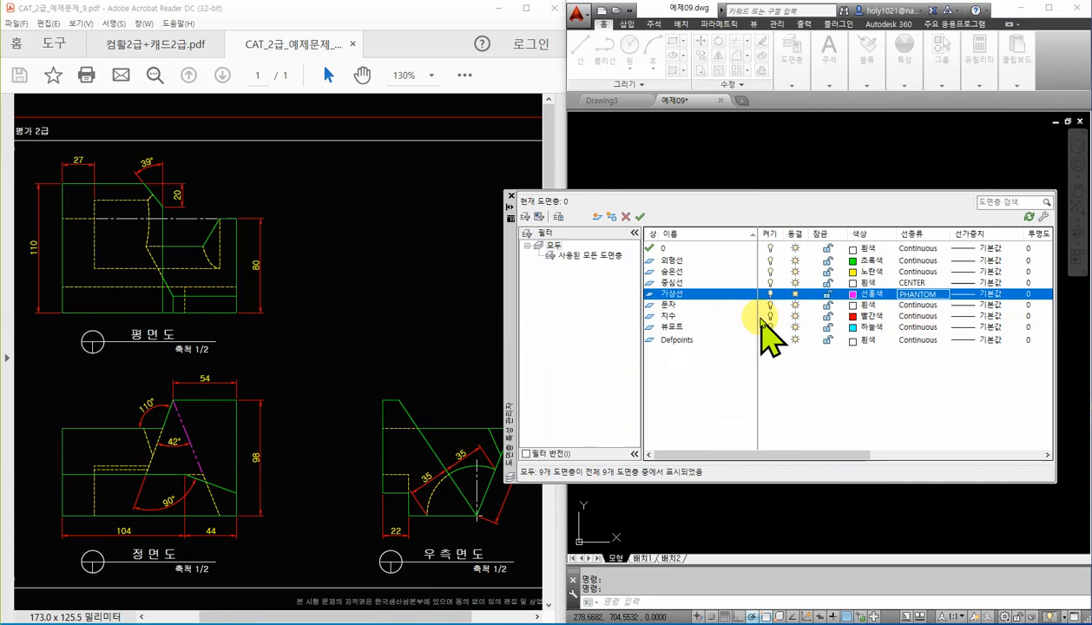
pyautogui.click(909, 272)
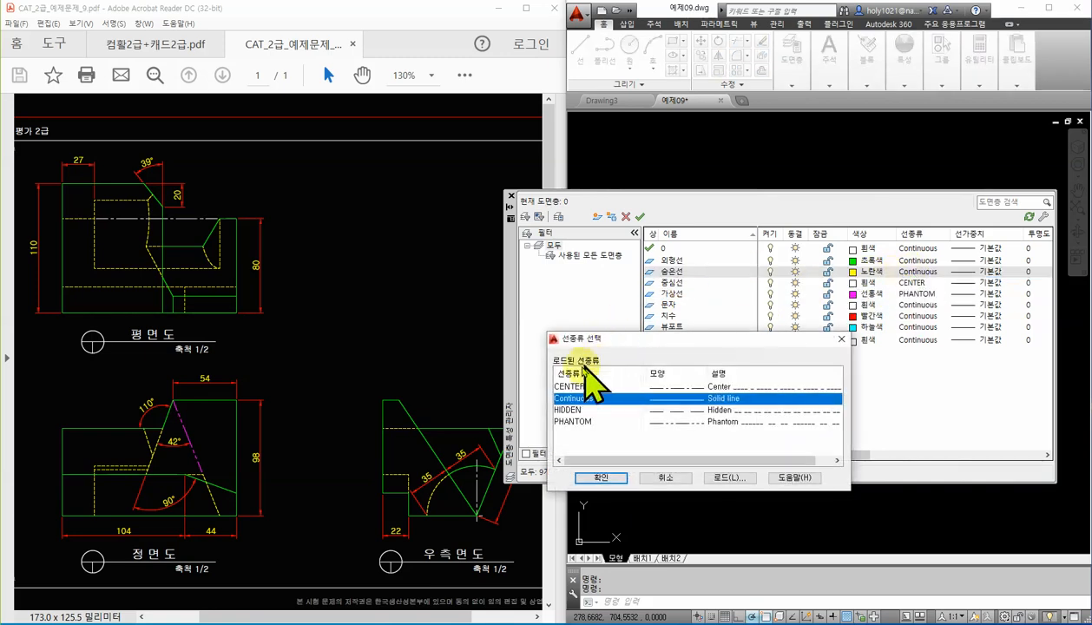
pyautogui.click(570, 410)
pyautogui.click(603, 478)
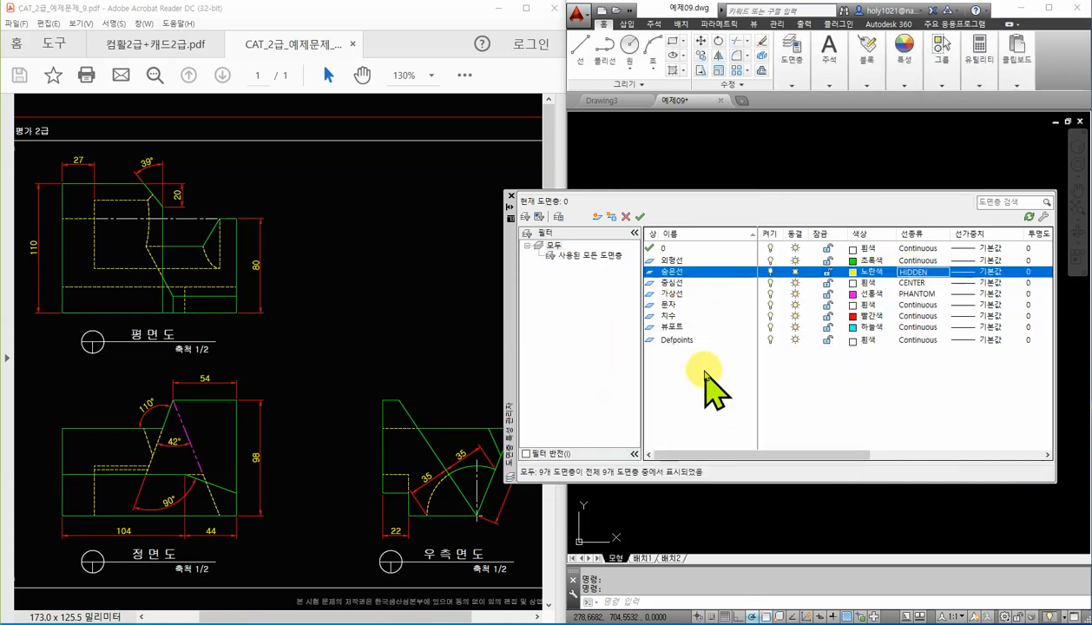
# Step: Make 외형선 the current layer and close the layer properties manager
pyautogui.click(676, 260)
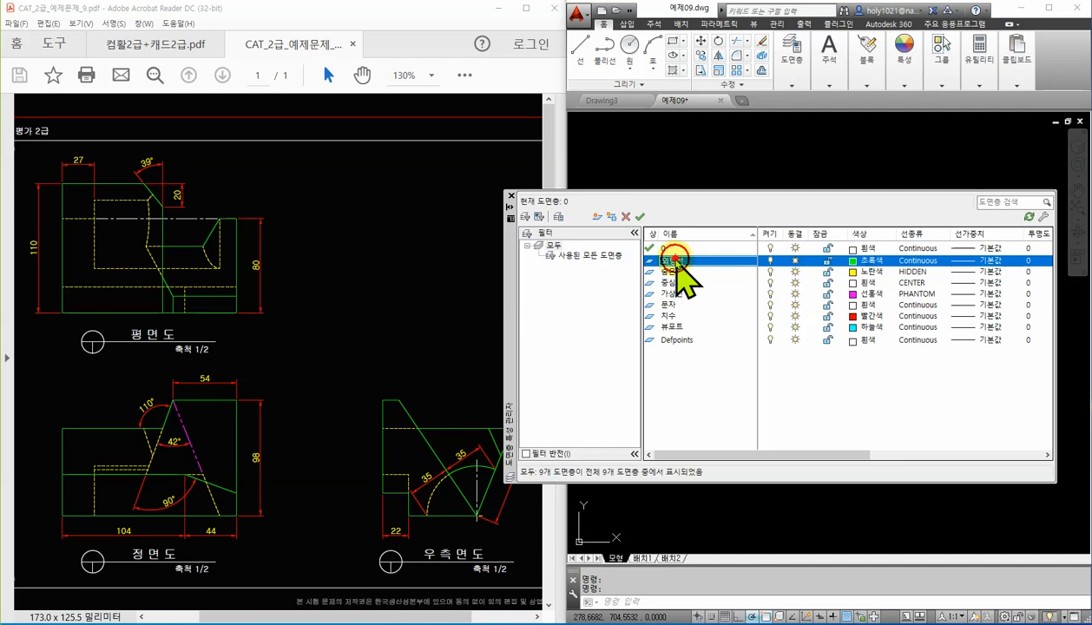
pyautogui.click(640, 216)
pyautogui.click(511, 199)
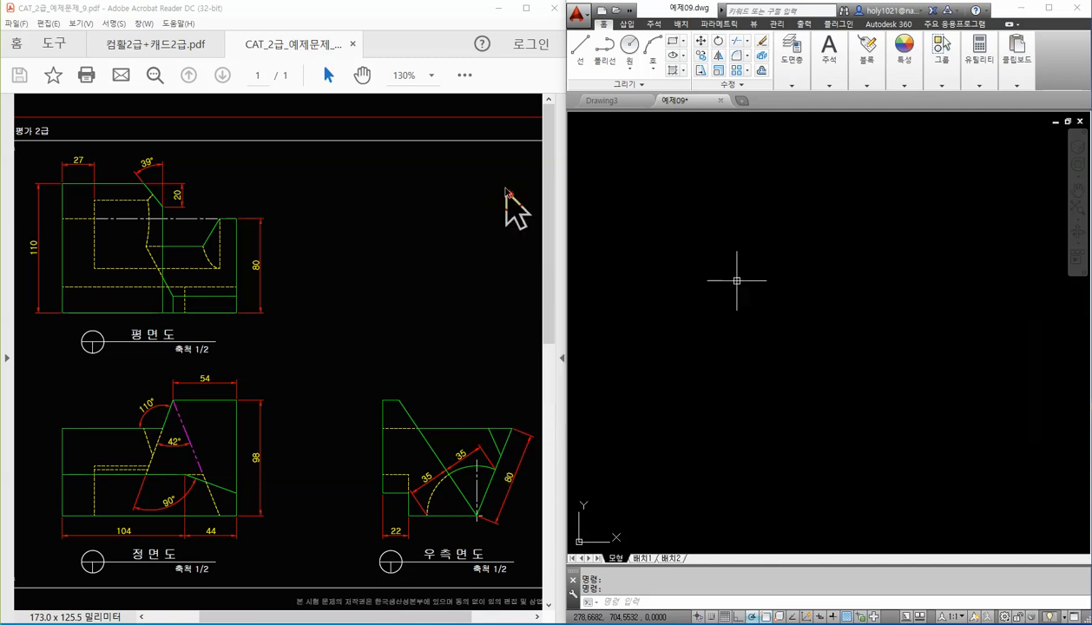
# Step: Open the list of layers and choose 중심선 as the current layer
pyautogui.click(793, 77)
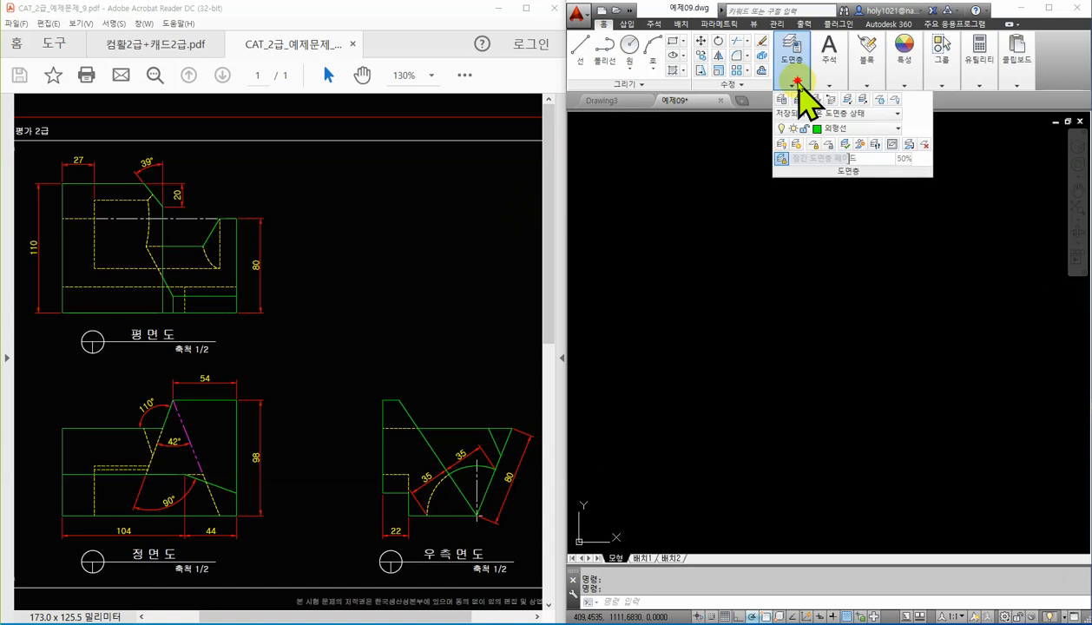
pyautogui.click(889, 130)
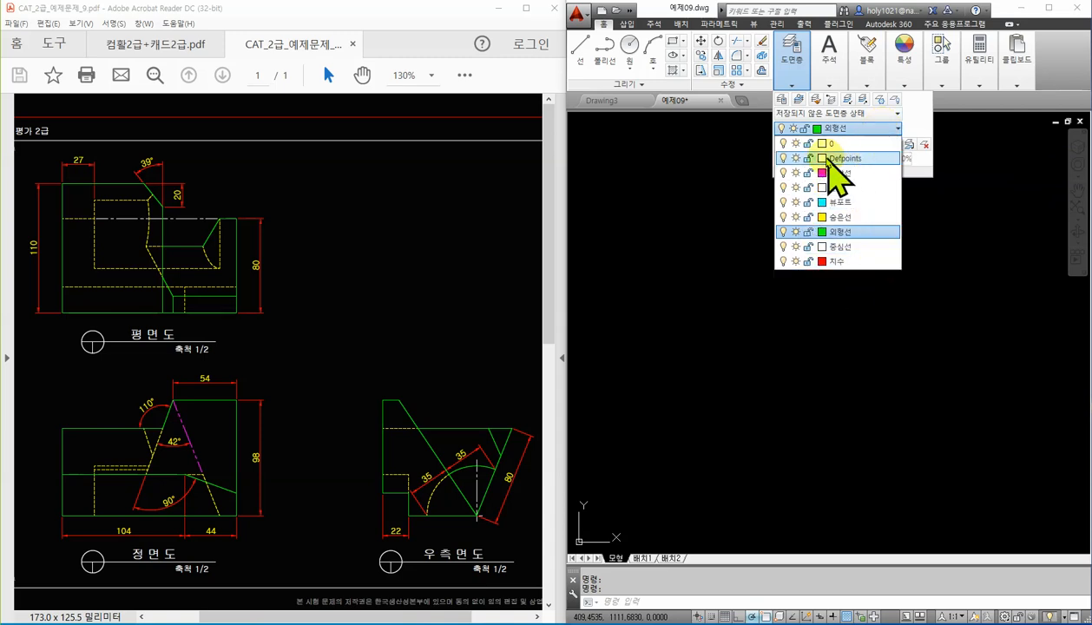
pyautogui.click(855, 246)
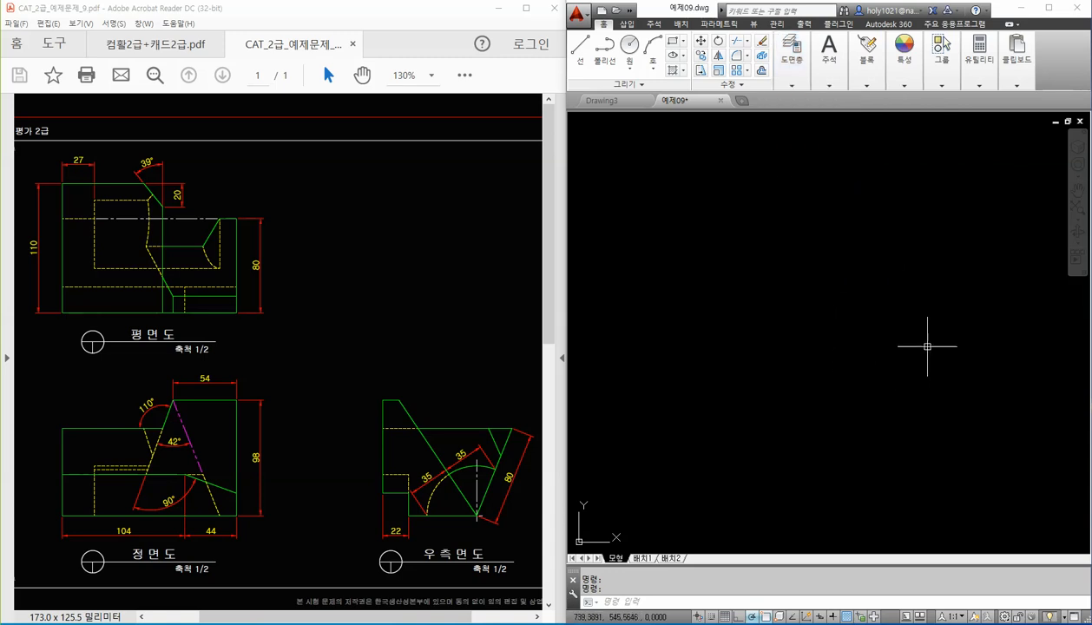
# Step: Set the font of the Standard text style to 굴림, apply it and close the text style settings
pyautogui.click(732, 246)
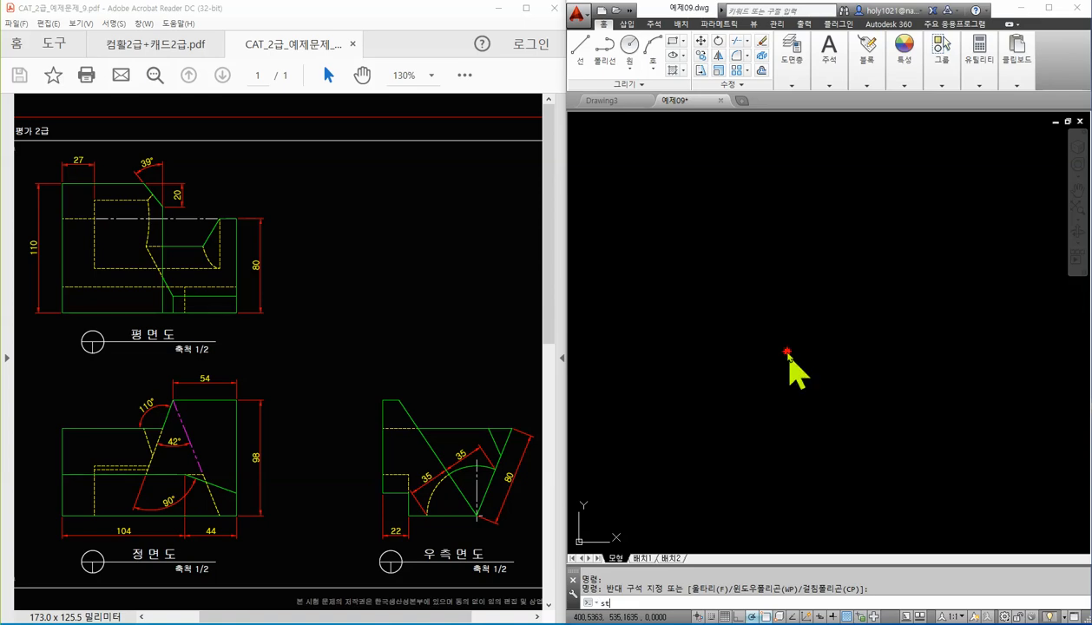
pyautogui.press('Return')
pyautogui.click(825, 263)
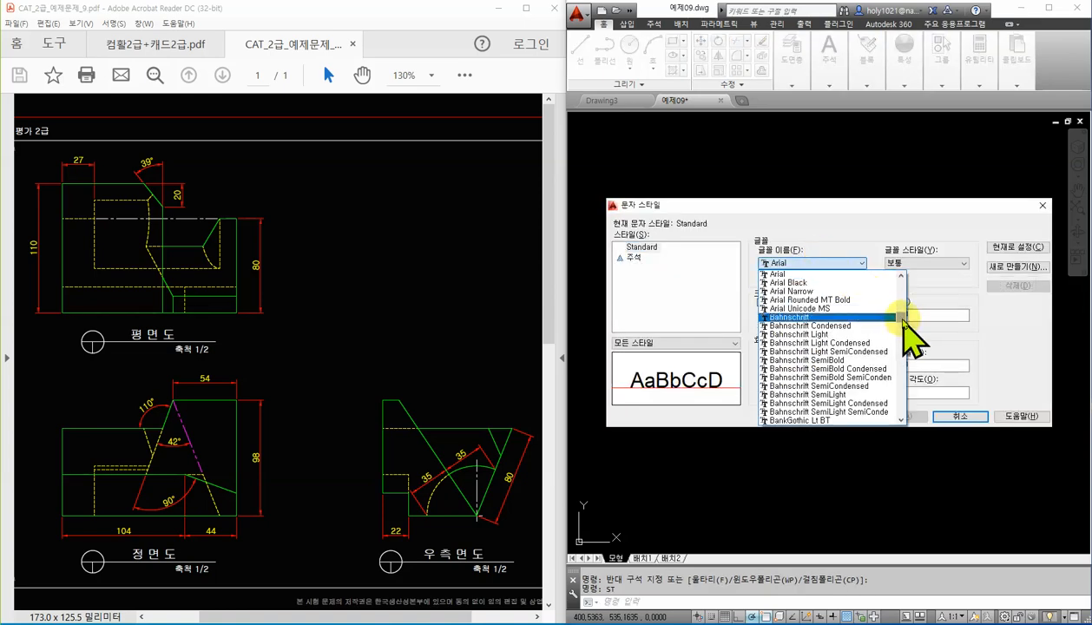
pyautogui.moveTo(902, 322); pyautogui.dragTo(908, 400)
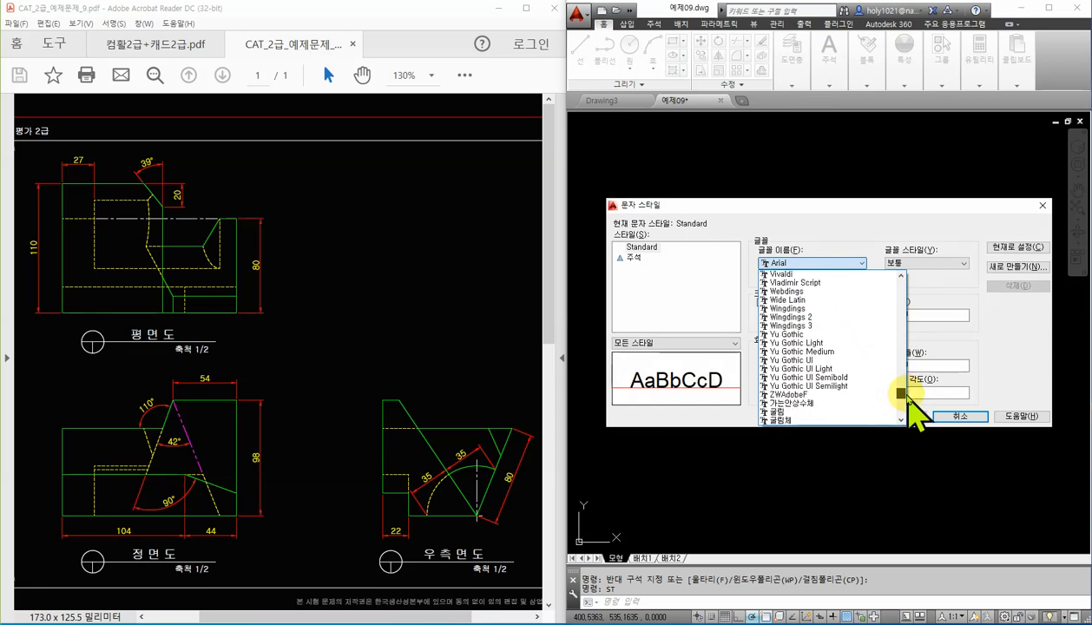
pyautogui.click(777, 411)
pyautogui.click(903, 417)
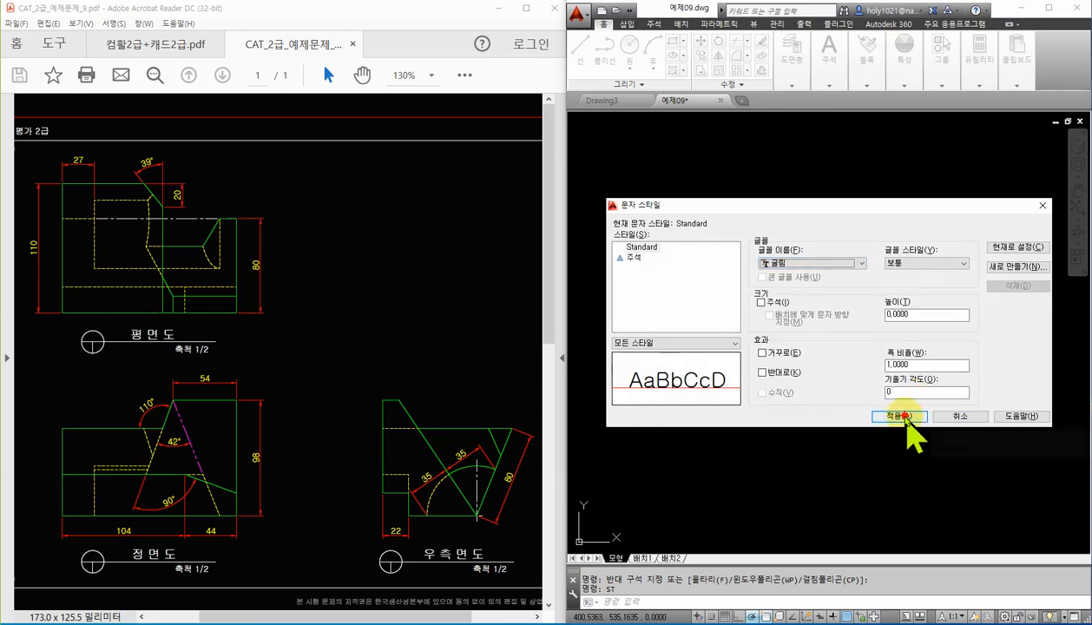
pyautogui.click(960, 417)
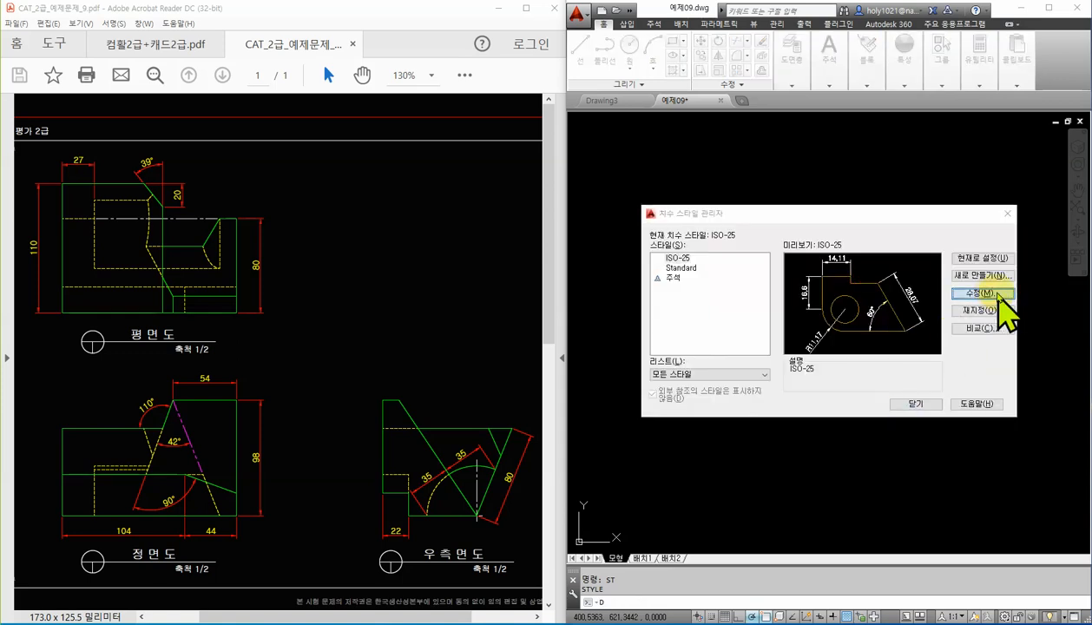
# Step: Modify the ISO-25 dimension style so that its center marks are set to none (없음)
pyautogui.click(981, 293)
pyautogui.click(669, 185)
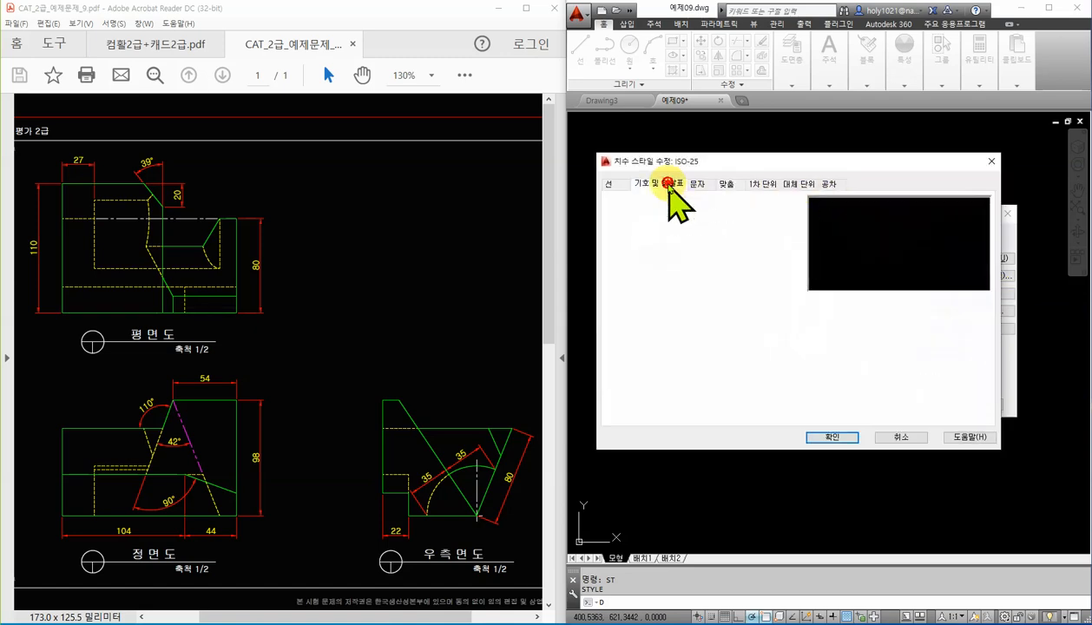
pyautogui.click(651, 330)
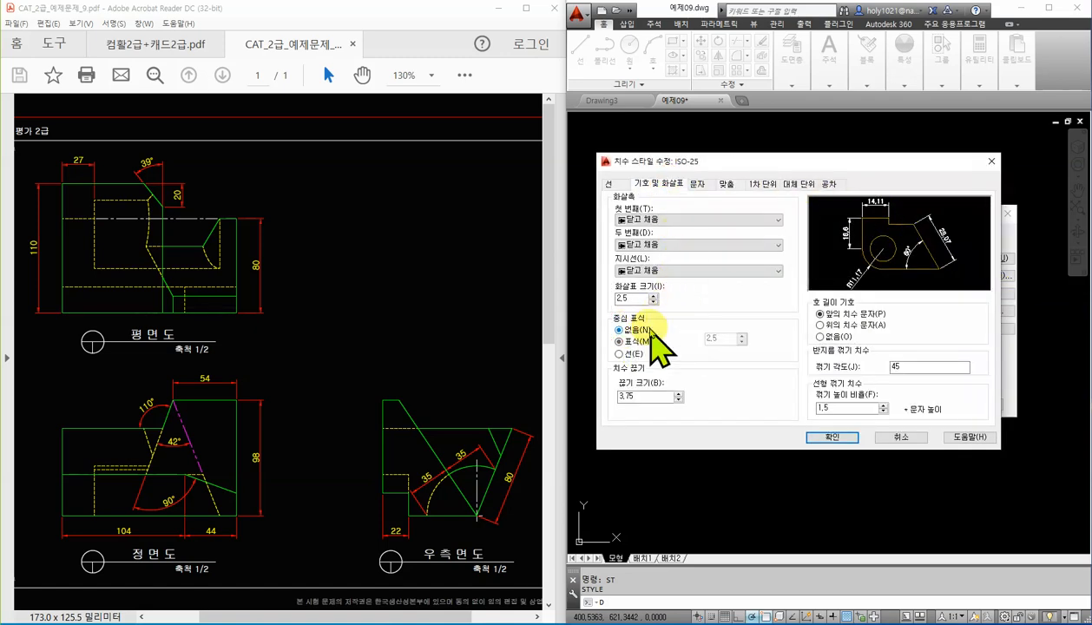
# Step: Set the dimension text color of the ISO-25 style to yellow (노란색)
pyautogui.click(698, 183)
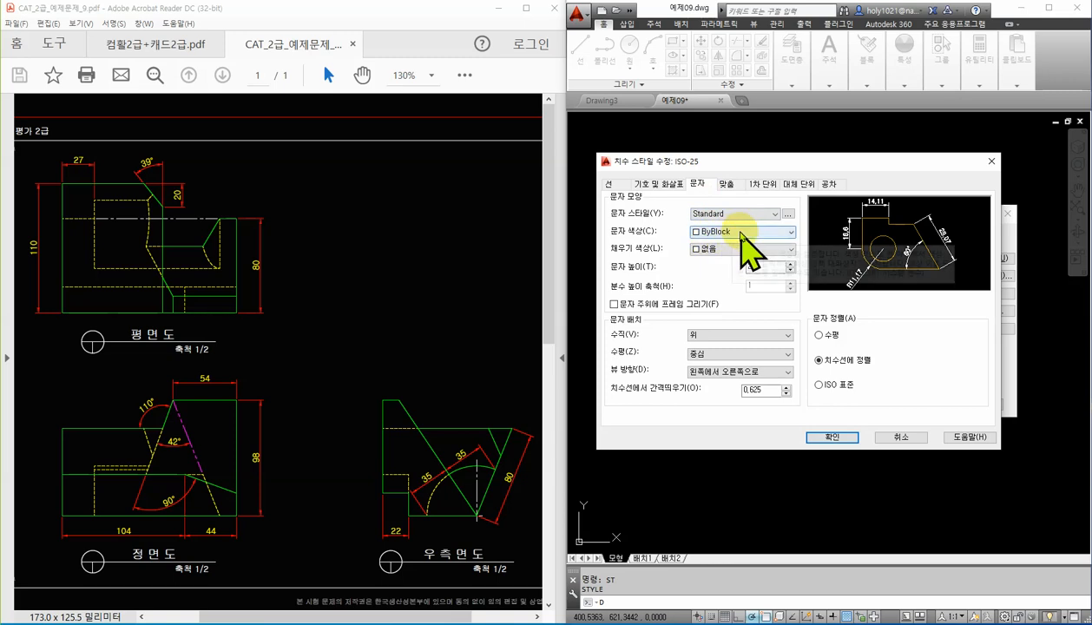
pyautogui.click(741, 232)
pyautogui.click(719, 271)
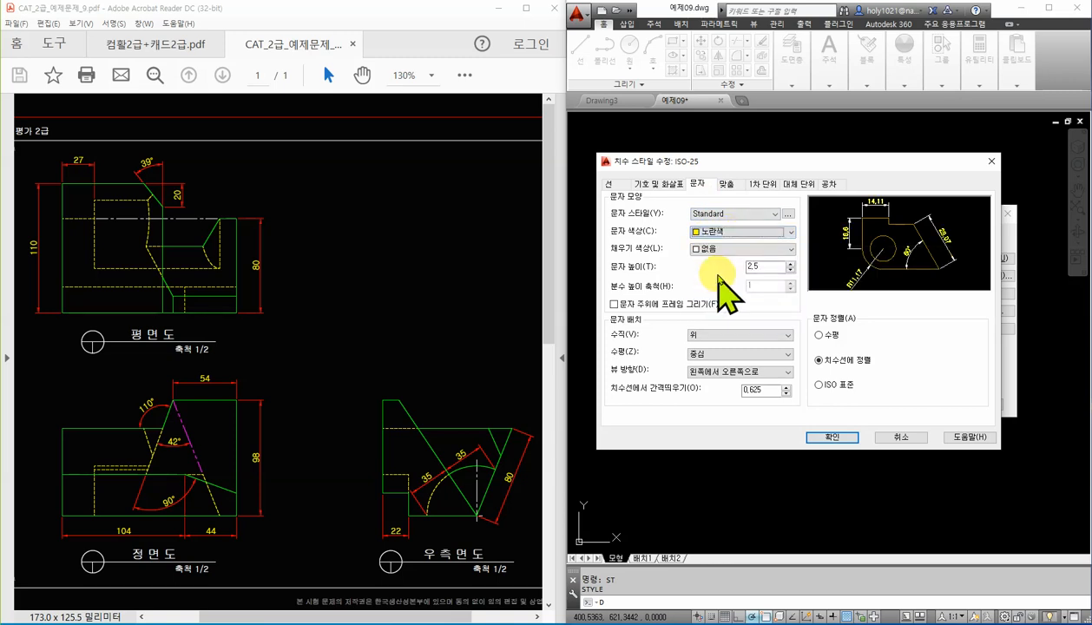
# Step: Set the overall dimension scale of the ISO-25 style to 2, confirm it and close the dimension style manager
pyautogui.click(726, 183)
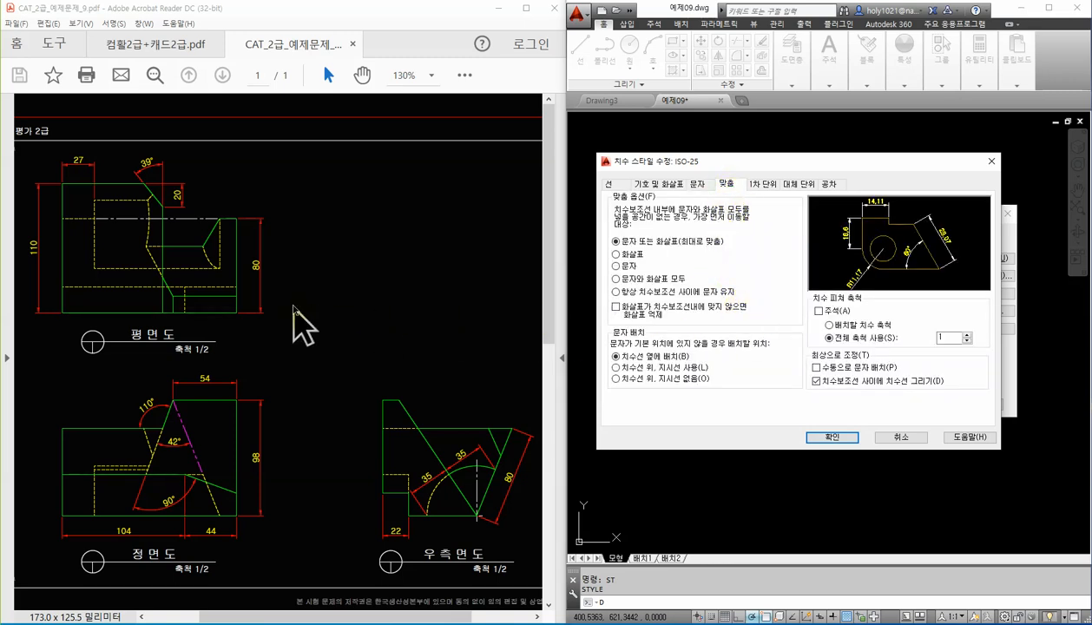
pyautogui.doubleClick(948, 337)
pyautogui.write('2')
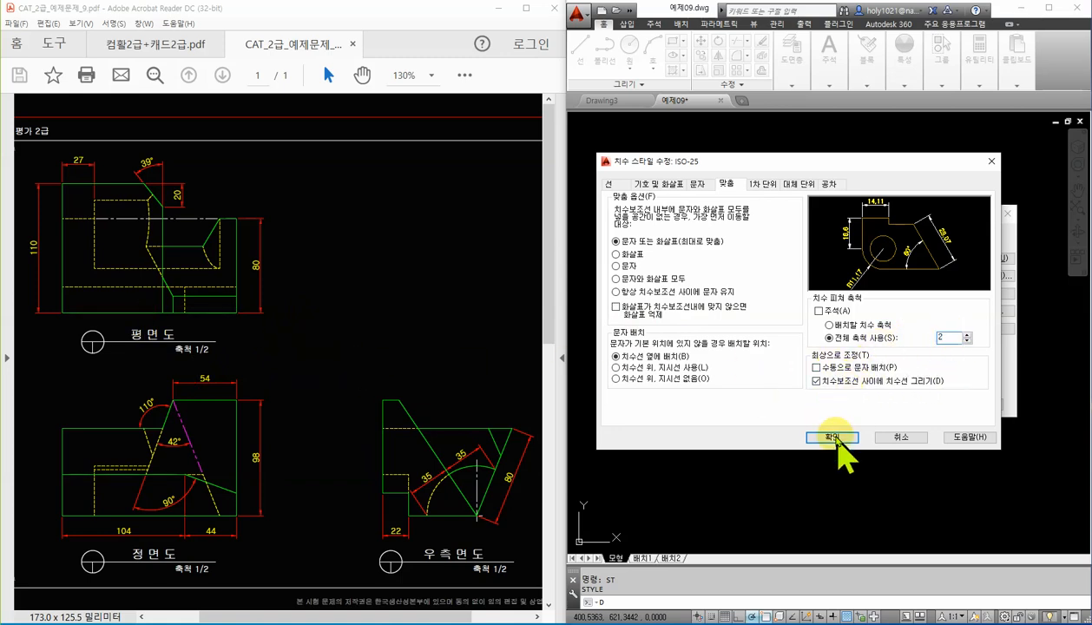
pyautogui.click(834, 438)
pyautogui.click(916, 404)
pyautogui.write('d')
pyautogui.press('Return')
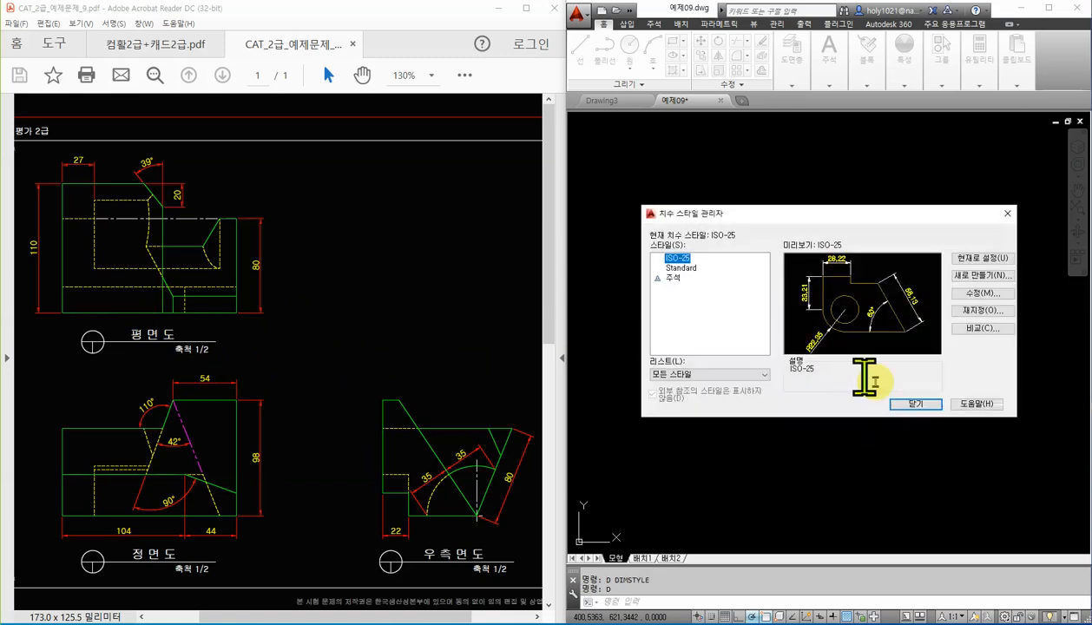
pyautogui.click(916, 405)
pyautogui.click(904, 338)
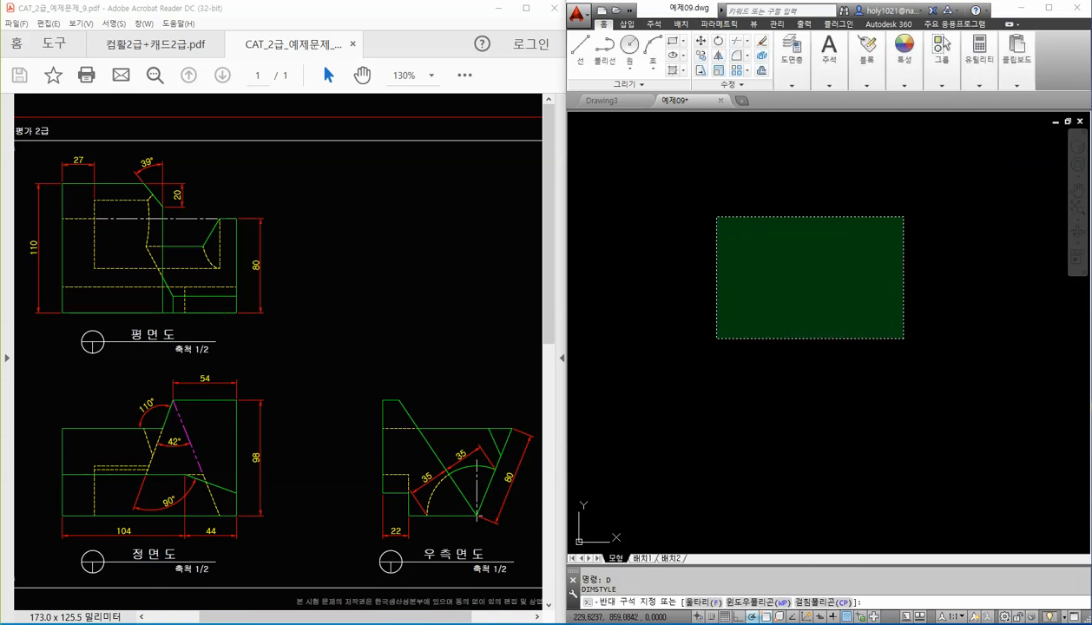
pyautogui.click(720, 240)
pyautogui.click(690, 221)
pyautogui.click(891, 328)
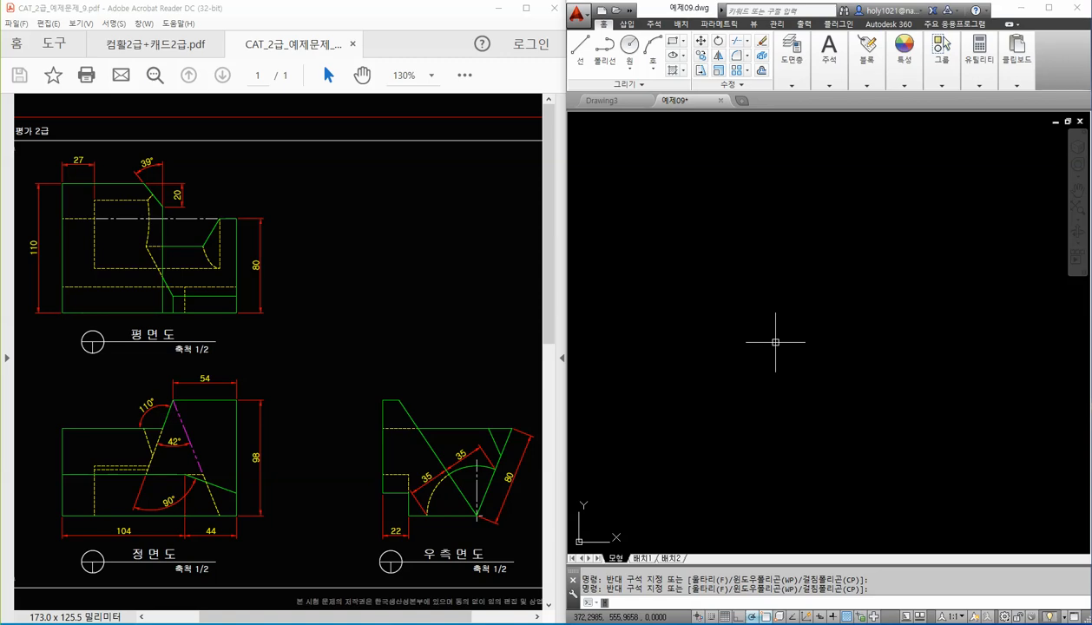
# Step: Confirm the object snap settings with endpoint, center, quadrant, intersection and extension snaps enabled and midpoint off
pyautogui.press('BackSpace')
pyautogui.press('BackSpace')
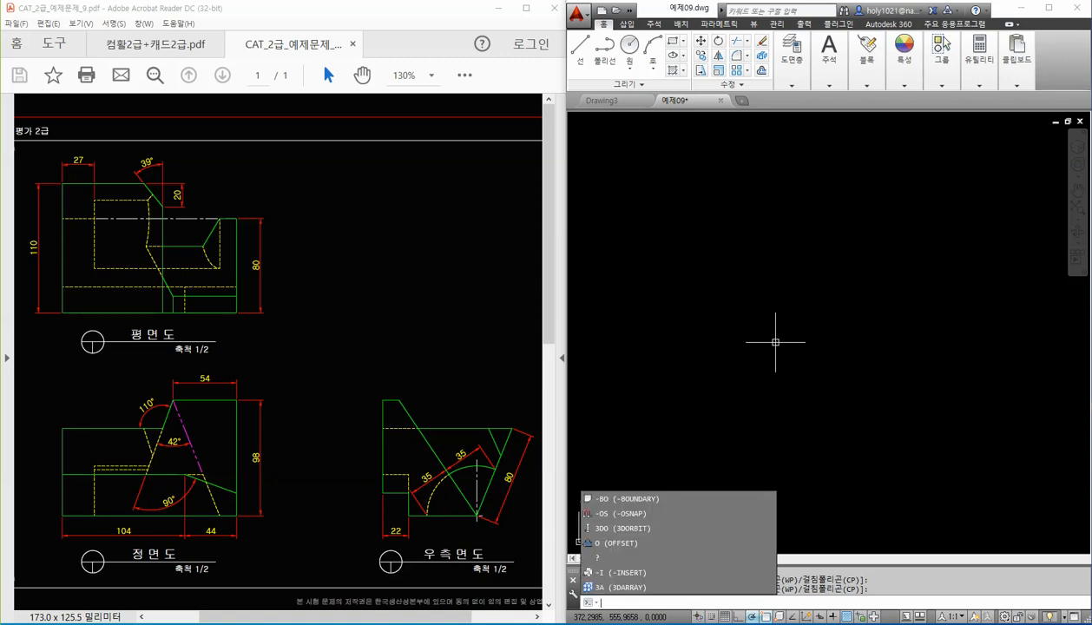
pyautogui.write('os')
pyautogui.press('Return')
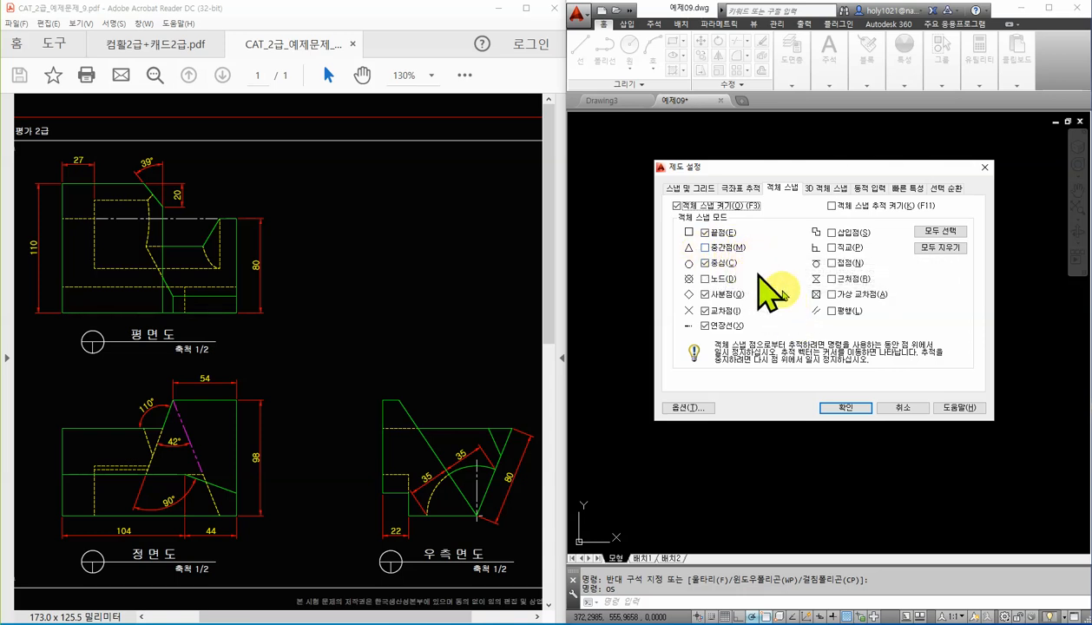
pyautogui.click(848, 408)
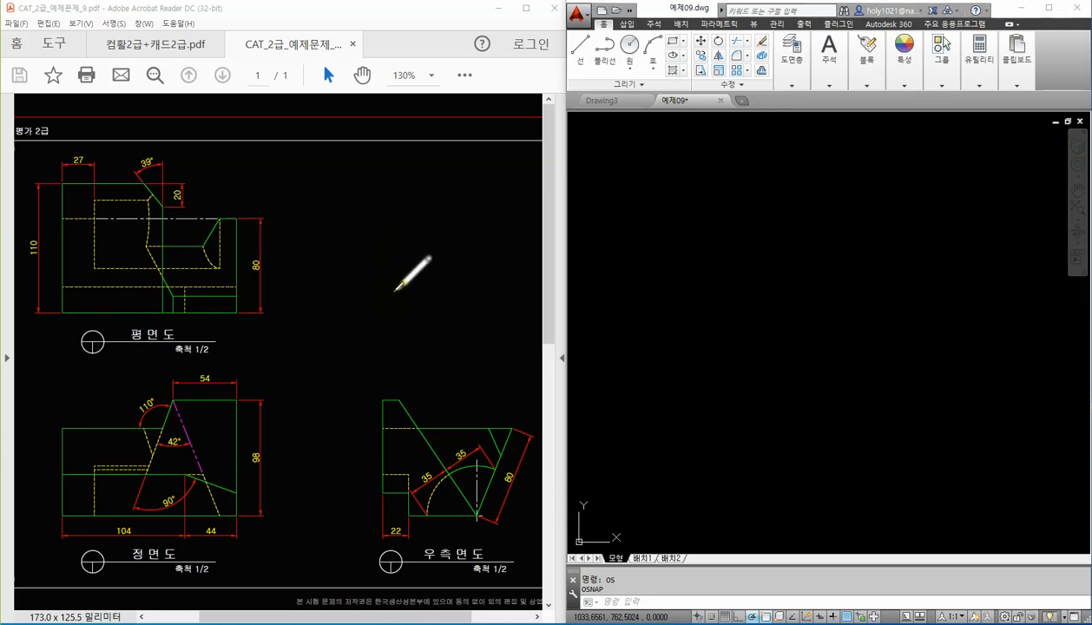
pyautogui.moveTo(415, 170)
pyautogui.mouseDown()
pyautogui.moveTo(390, 290)
pyautogui.moveTo(532, 244)
pyautogui.moveTo(491, 166)
pyautogui.moveTo(420, 163)
pyautogui.mouseUp()
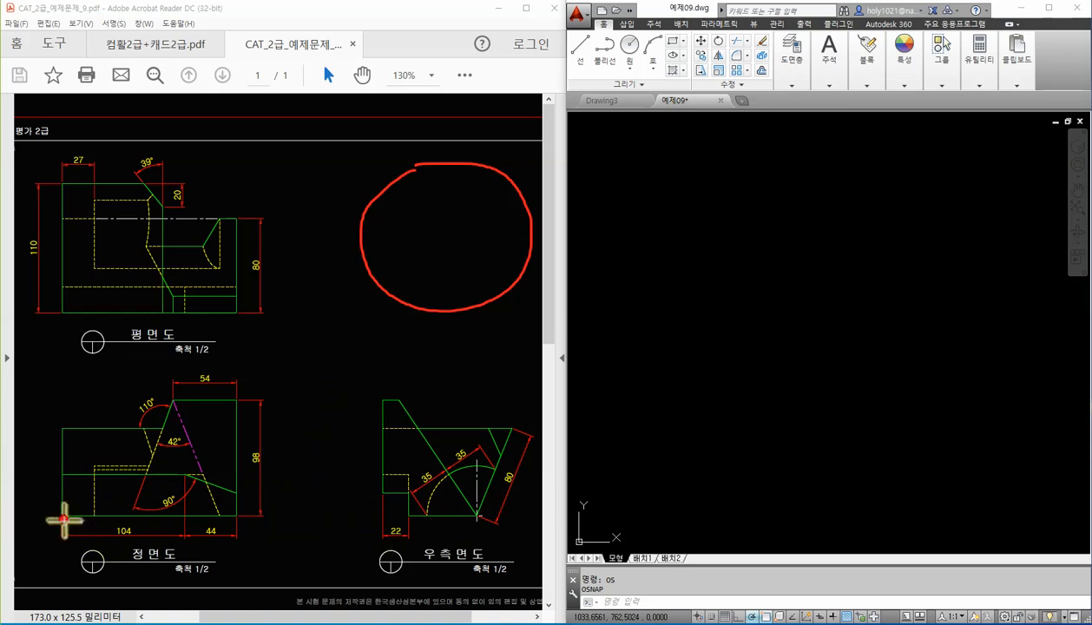
pyautogui.moveTo(63, 520); pyautogui.dragTo(62, 561)
pyautogui.moveTo(235, 519); pyautogui.dragTo(234, 543)
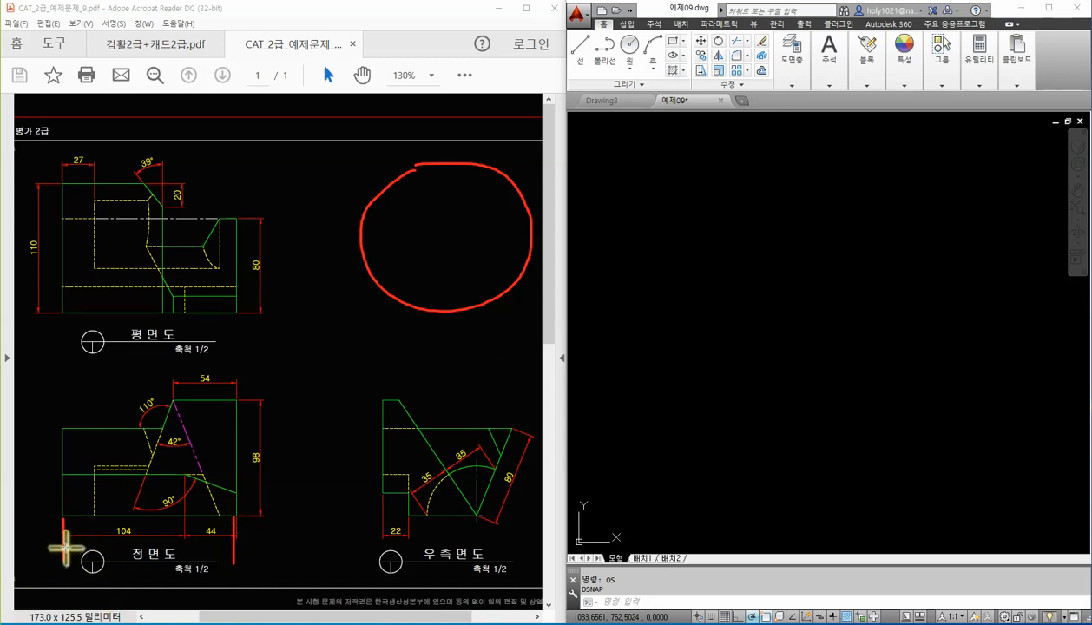
pyautogui.moveTo(69, 546); pyautogui.dragTo(232, 547)
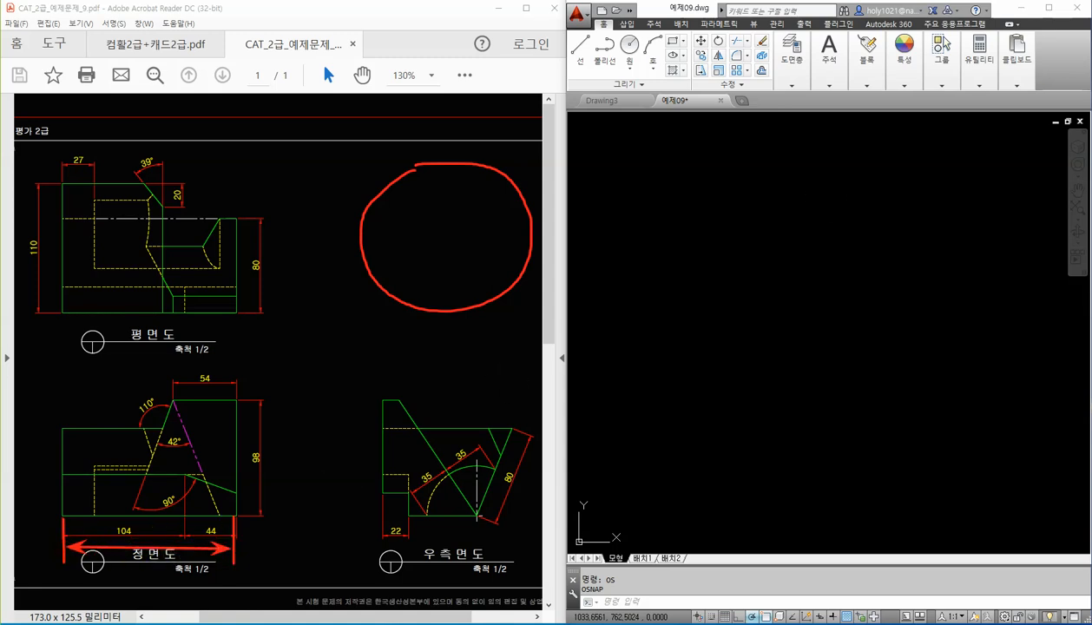
pyautogui.moveTo(233, 401); pyautogui.dragTo(291, 400)
pyautogui.moveTo(240, 515); pyautogui.dragTo(287, 514)
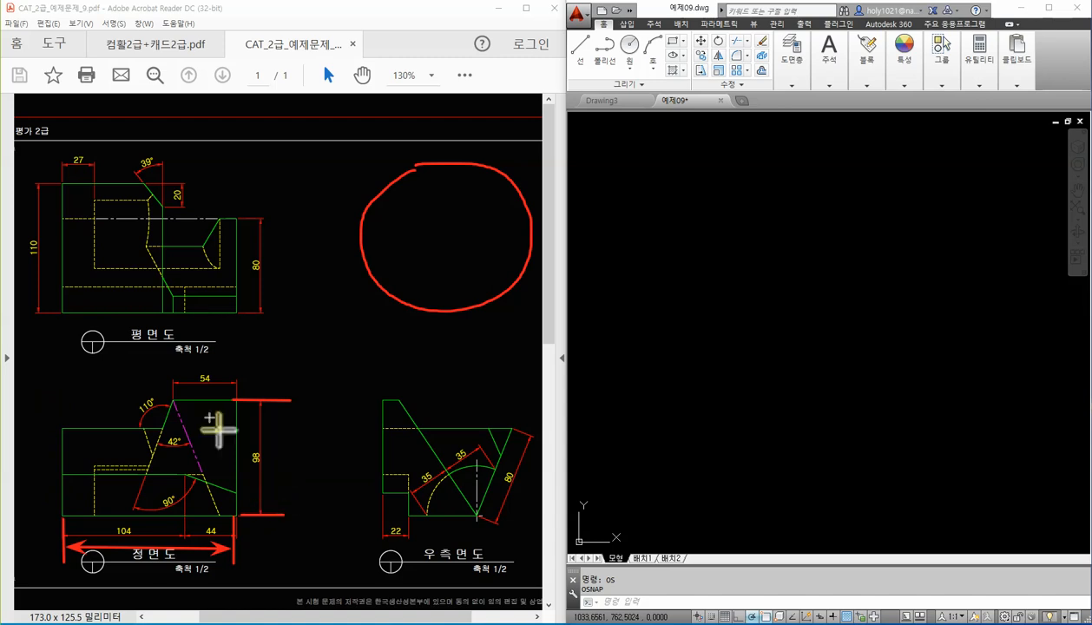
pyautogui.moveTo(50, 313); pyautogui.dragTo(24, 312)
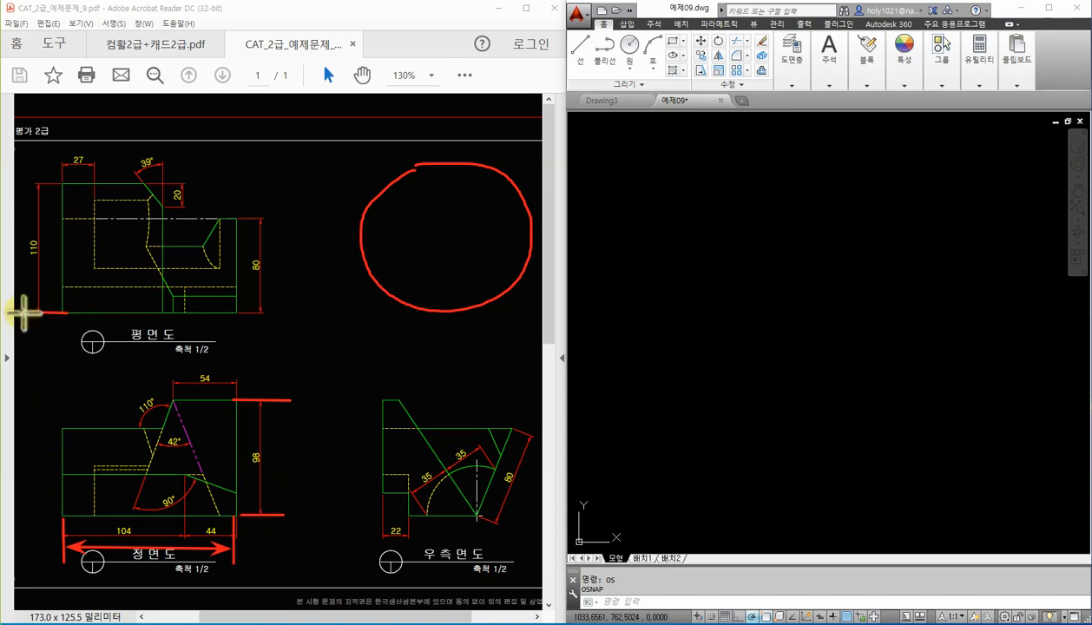
pyautogui.moveTo(62, 184); pyautogui.dragTo(26, 184)
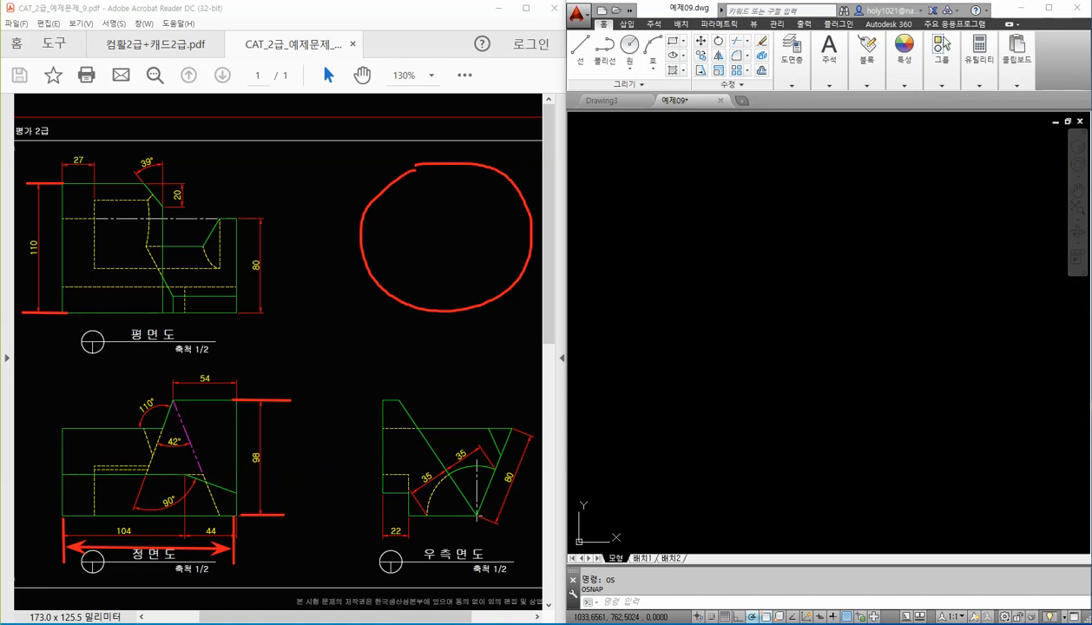
pyautogui.moveTo(671, 375); pyautogui.dragTo(811, 489)
pyautogui.click(815, 488)
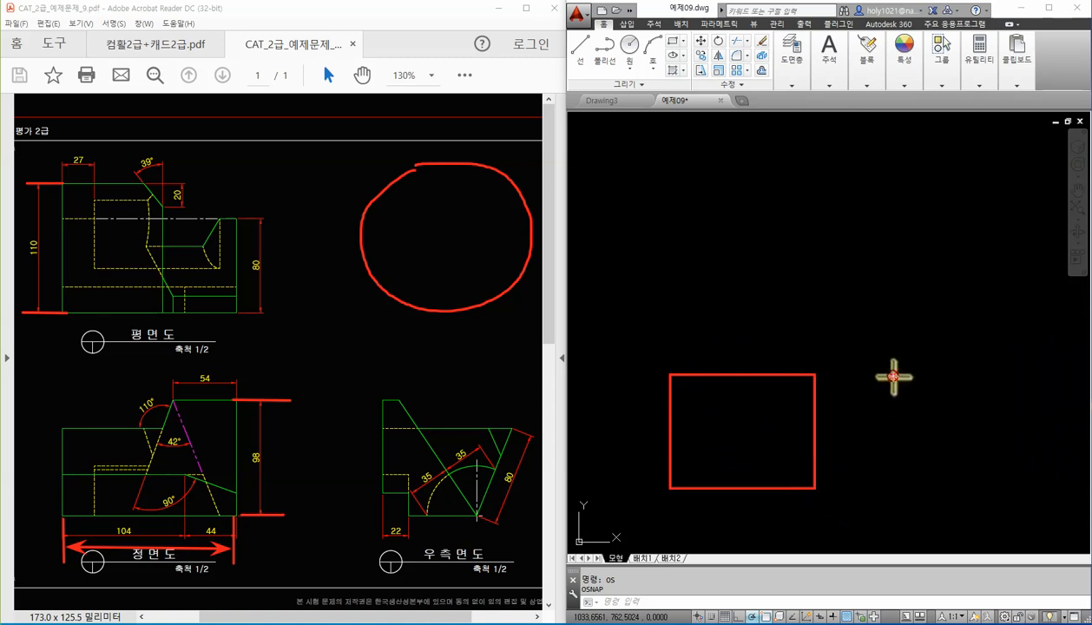
pyautogui.click(894, 377)
pyautogui.click(1021, 488)
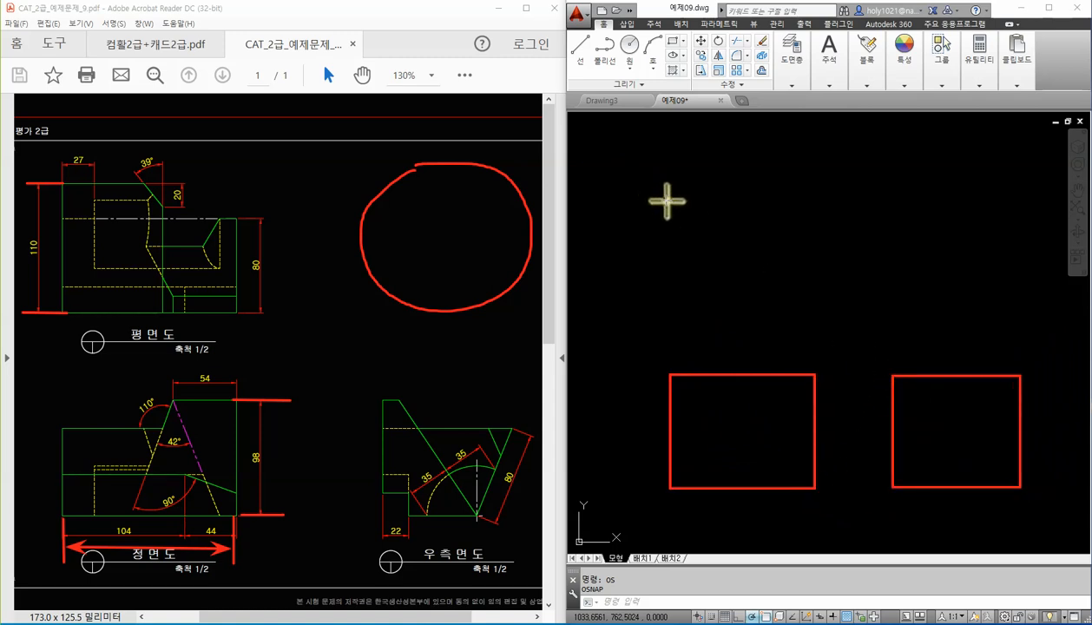
pyautogui.click(664, 201)
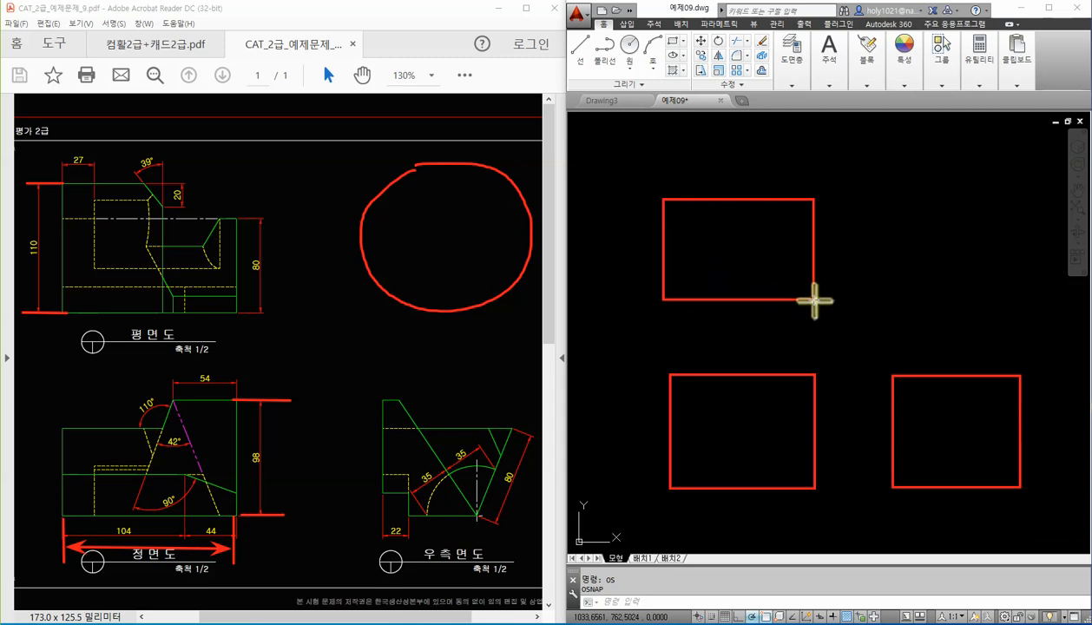
pyautogui.click(816, 304)
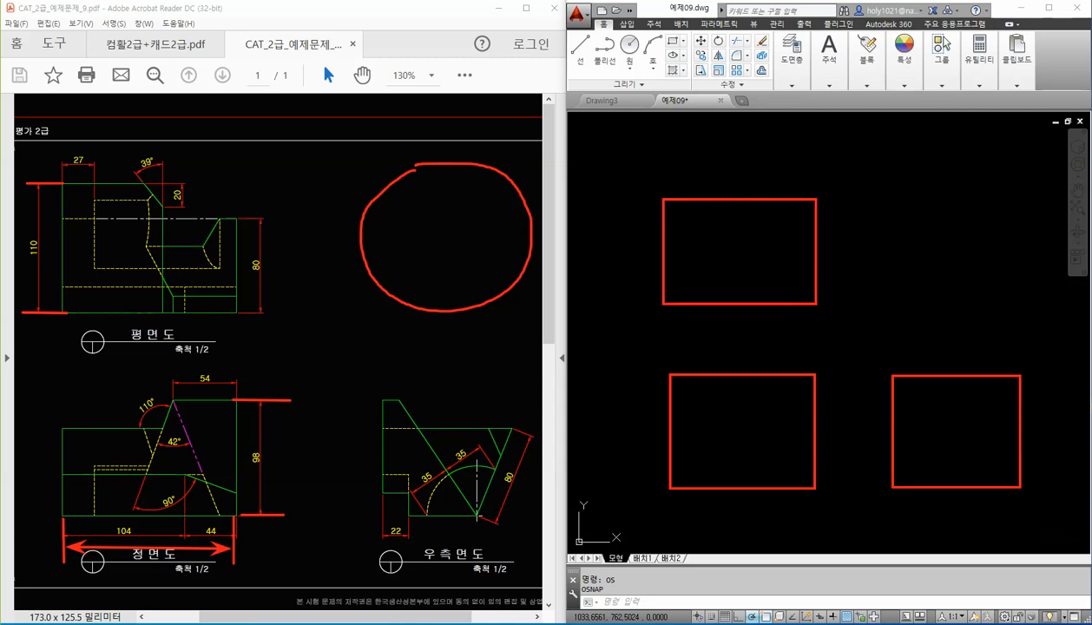
pyautogui.click(892, 307)
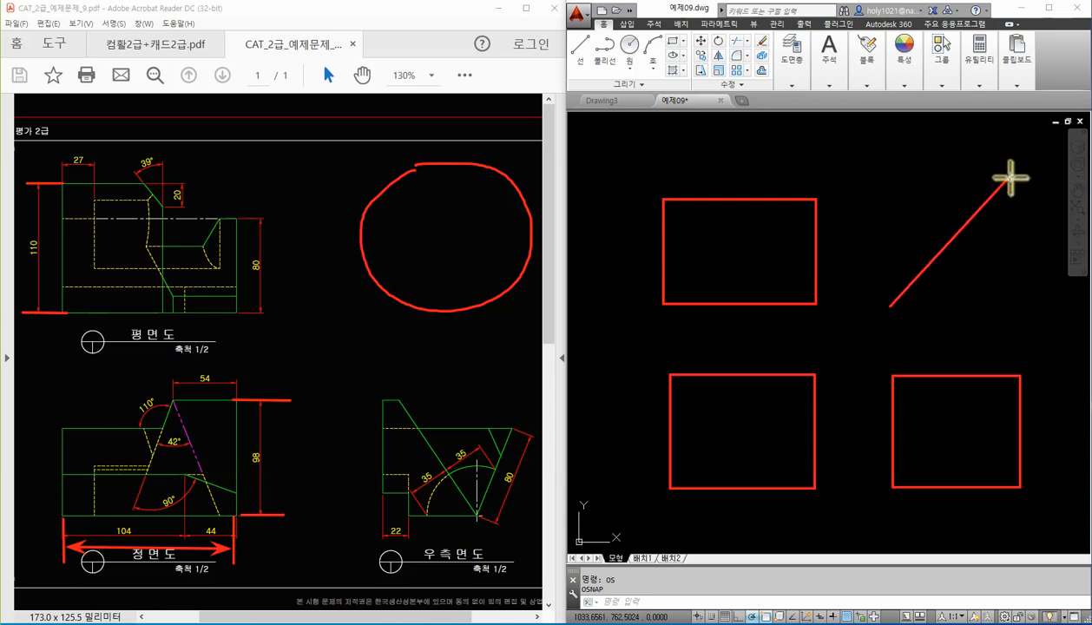
pyautogui.click(1009, 175)
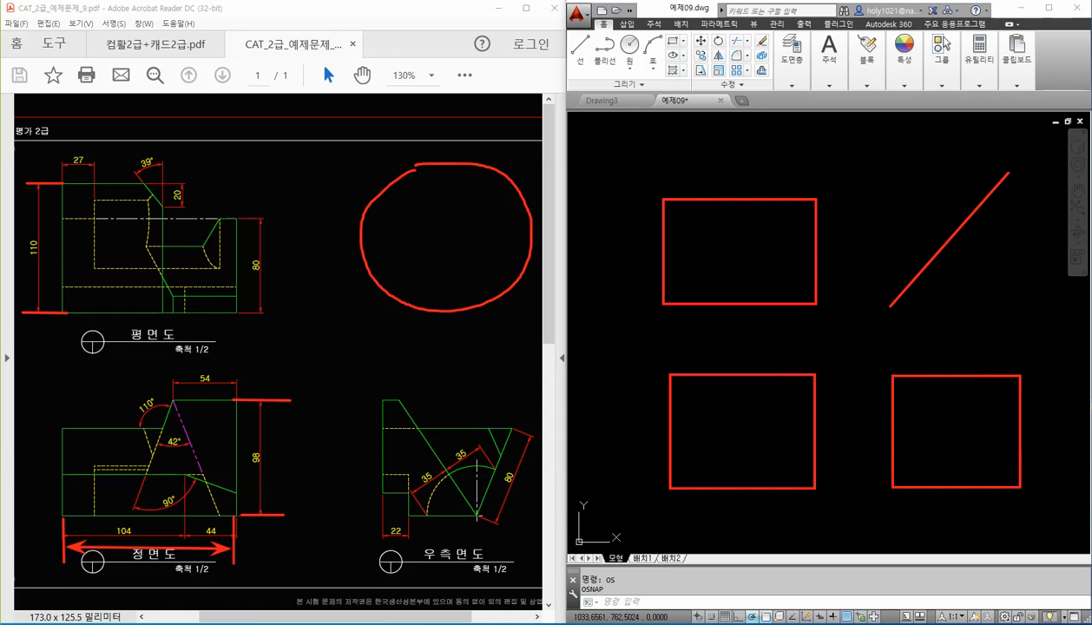
pyautogui.press('Escape')
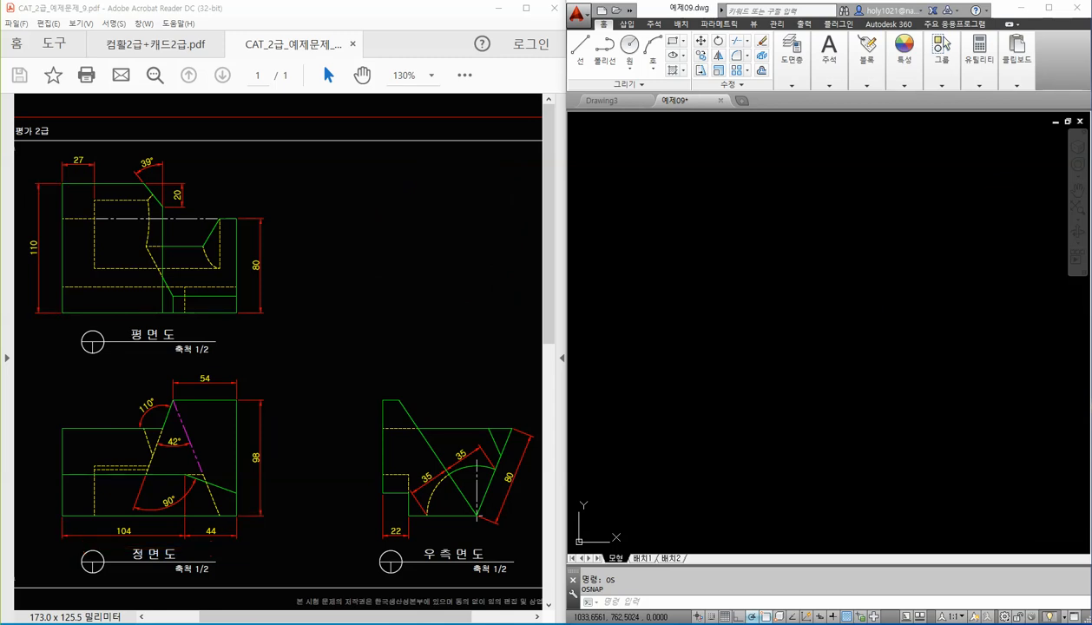
# Step: Draw a horizontal line 148 long to the right as the bottom edge of the front view outline
pyautogui.write('l')
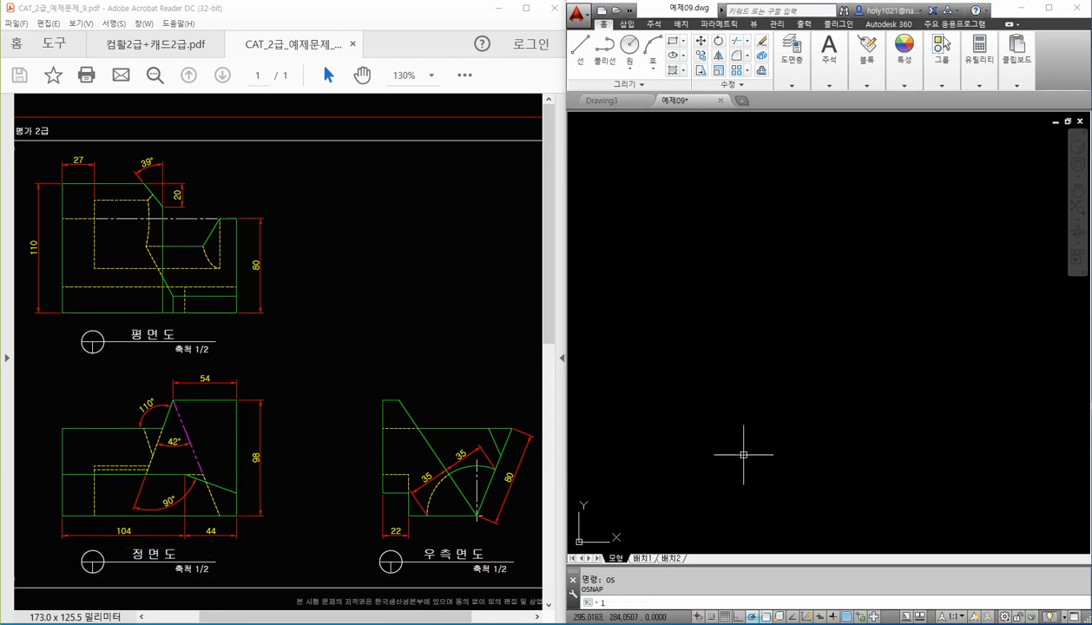
pyautogui.press('Return')
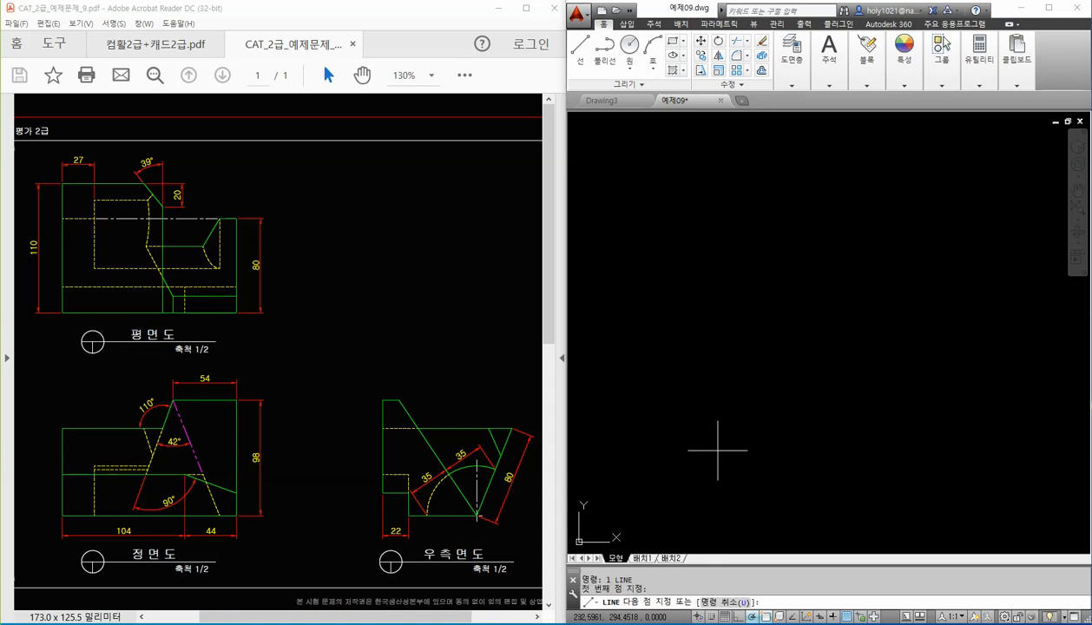
pyautogui.click(718, 451)
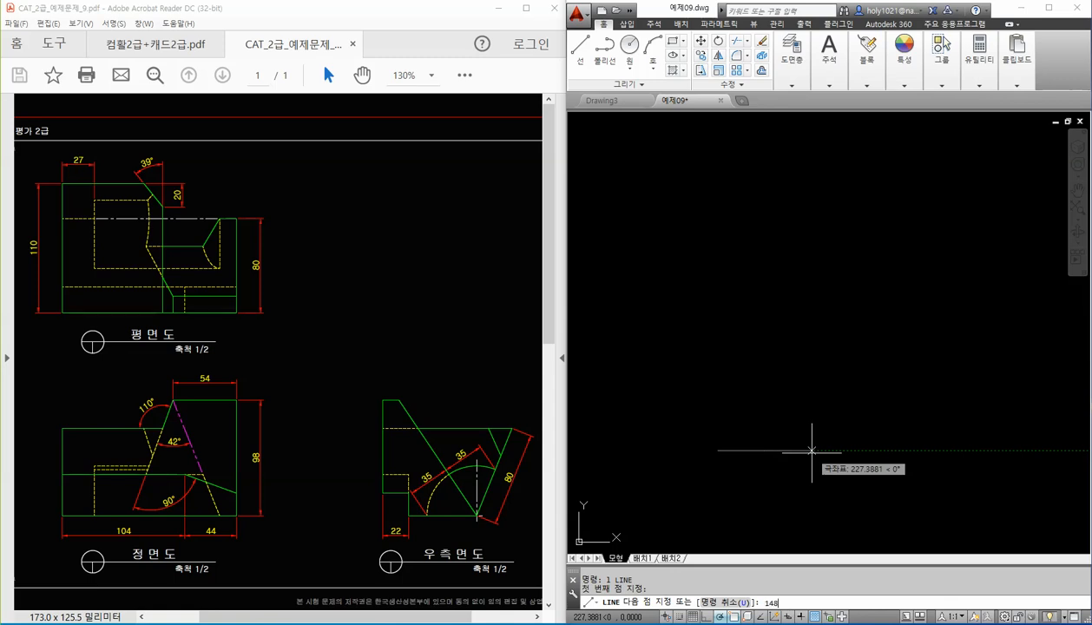
pyautogui.write('148')
pyautogui.press('Return')
# Step: Continue the front view outline 98 up and 148 to the left, and close it back at its starting corner
pyautogui.scroll(4, 771, 434)
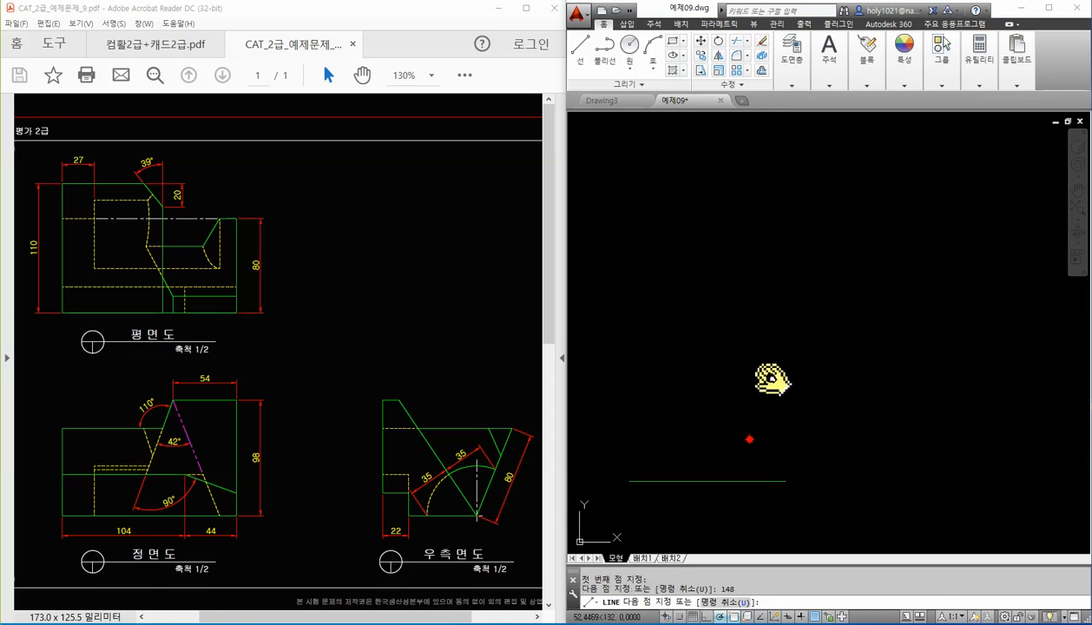
pyautogui.moveTo(773, 380); pyautogui.dragTo(805, 377, button='middle')
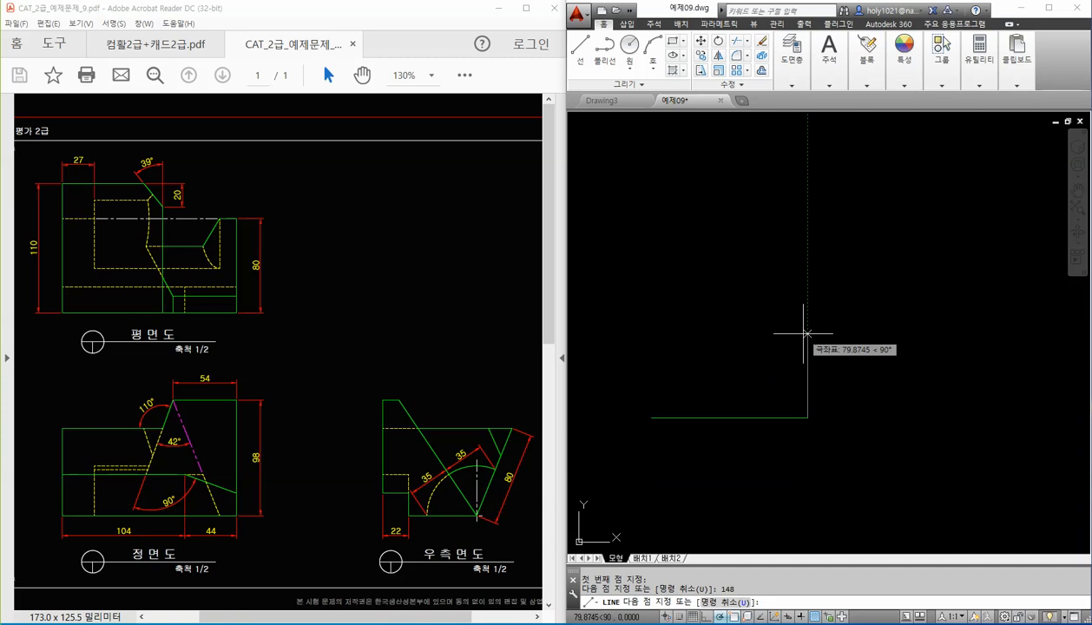
pyautogui.write('98')
pyautogui.press('Return')
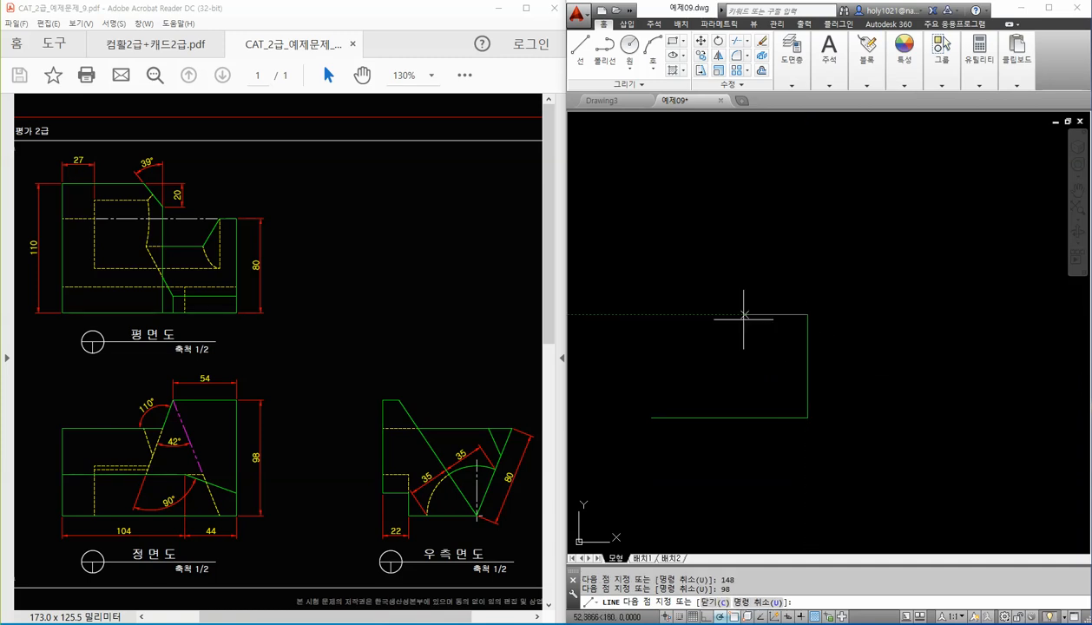
pyautogui.write('14')
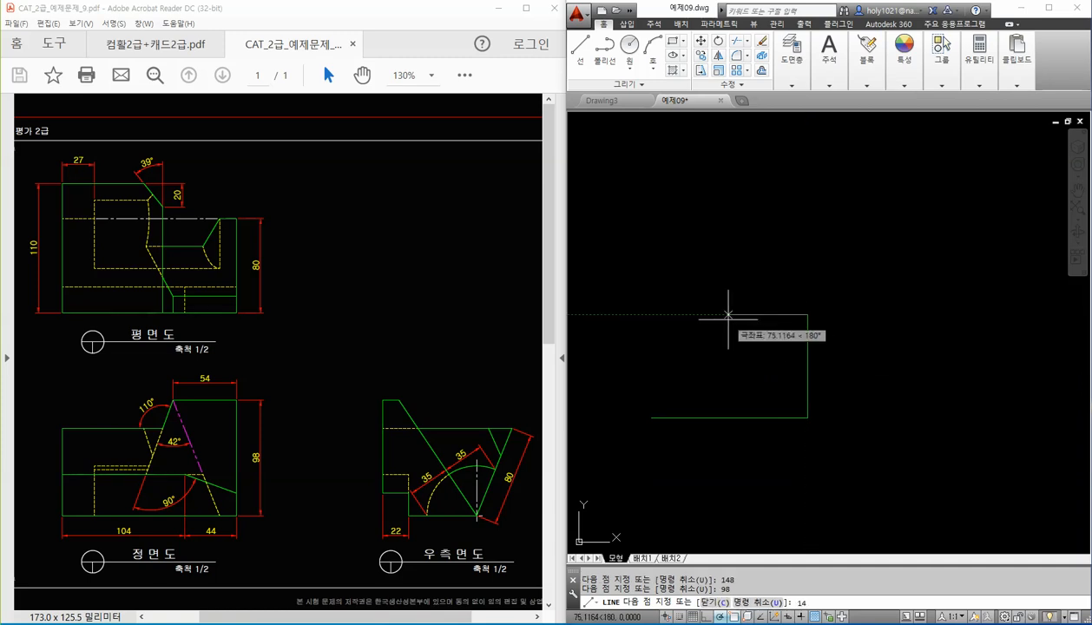
pyautogui.write('8')
pyautogui.press('Return')
pyautogui.press('Return')
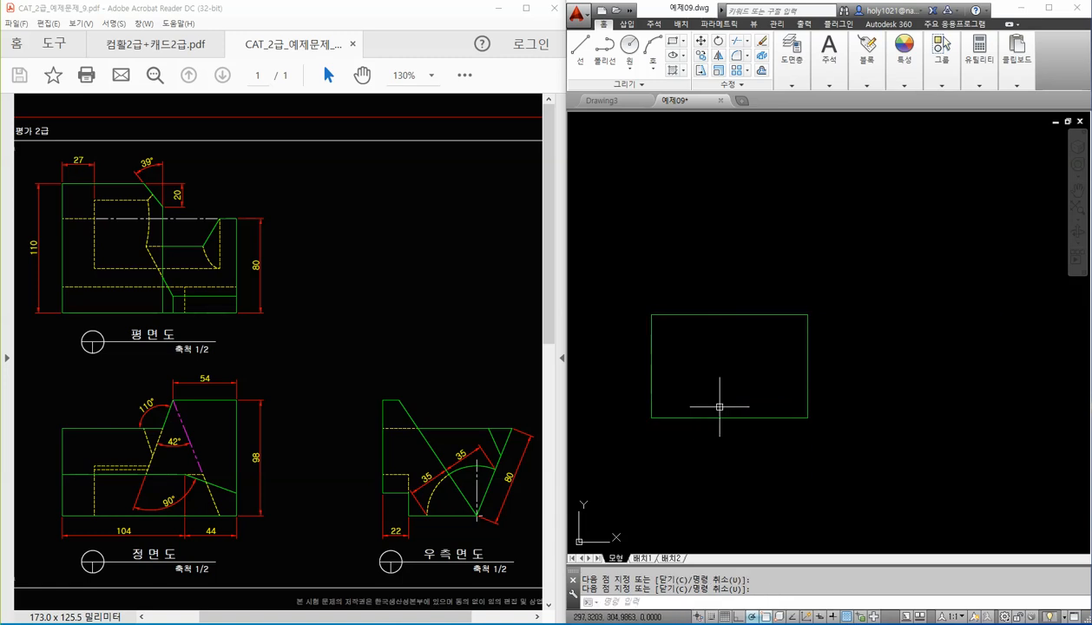
# Step: Draw a horizontal spacing line 100 long to the right from the front view outline's lower-right corner
pyautogui.moveTo(721, 358); pyautogui.dragTo(730, 382, button='middle')
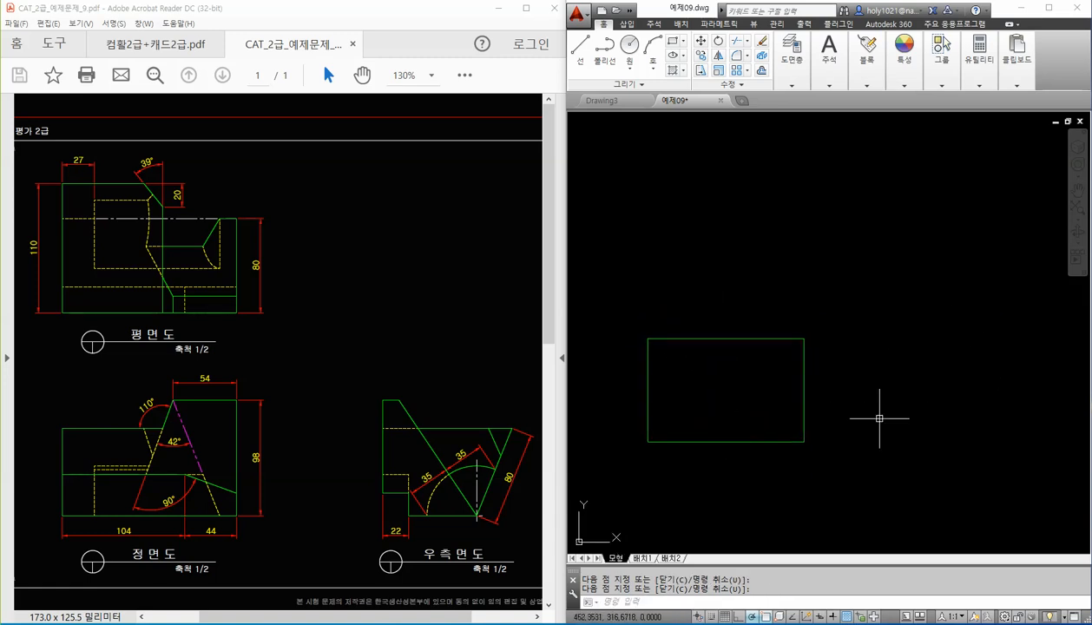
pyautogui.write('l')
pyautogui.press('Return')
pyautogui.click(804, 442)
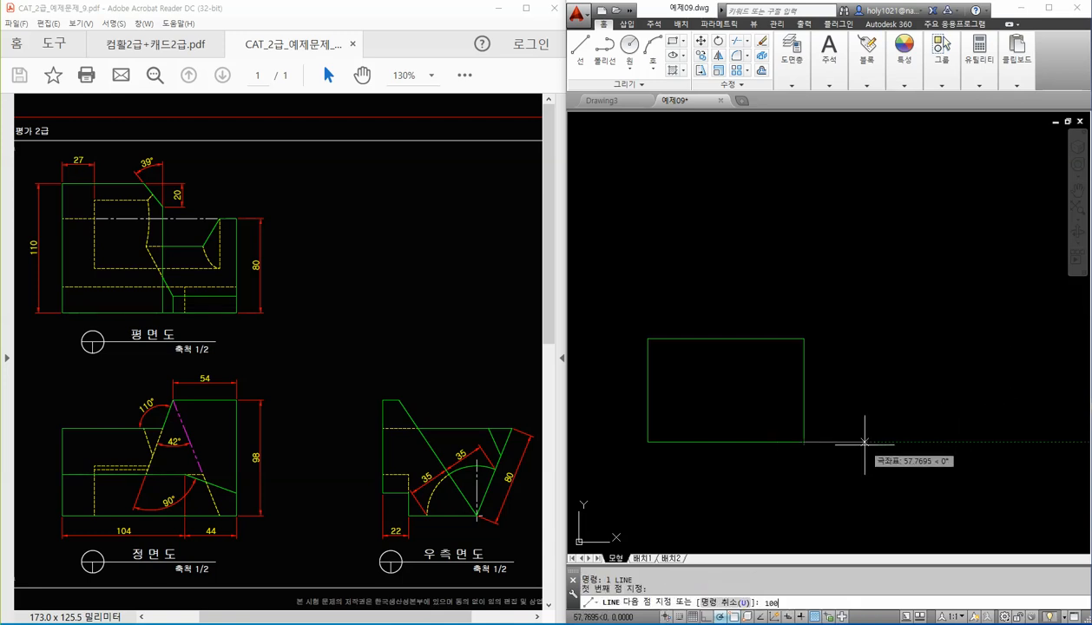
pyautogui.write('100')
pyautogui.press('Return')
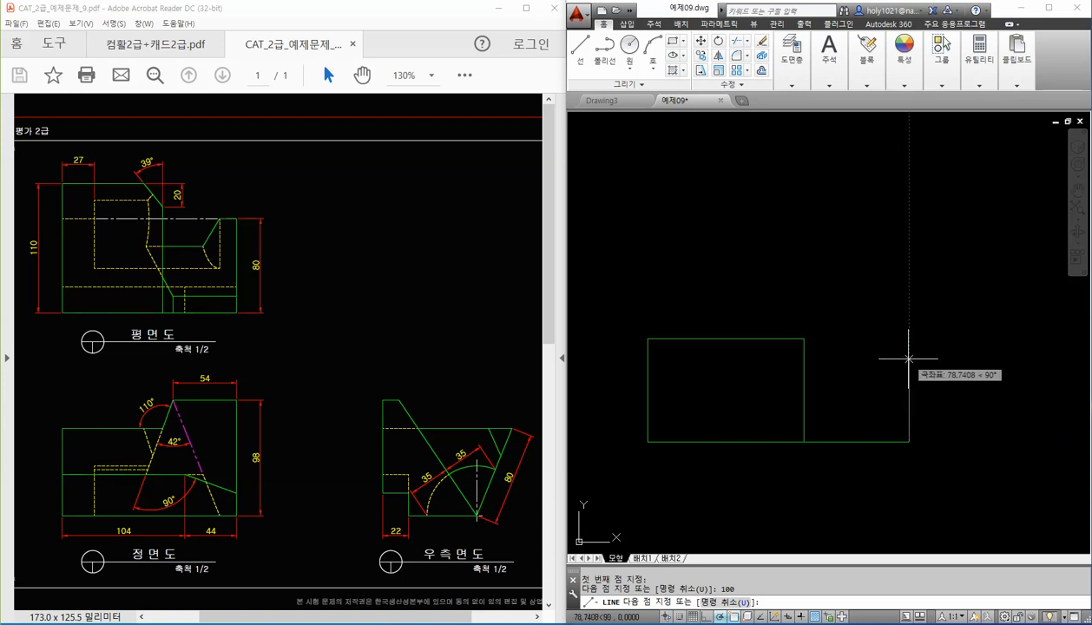
# Step: Continue the line into the right side view outline: 98 up, 110 to the right, 98 down, and back to its lower-left corner
pyautogui.press('Return')
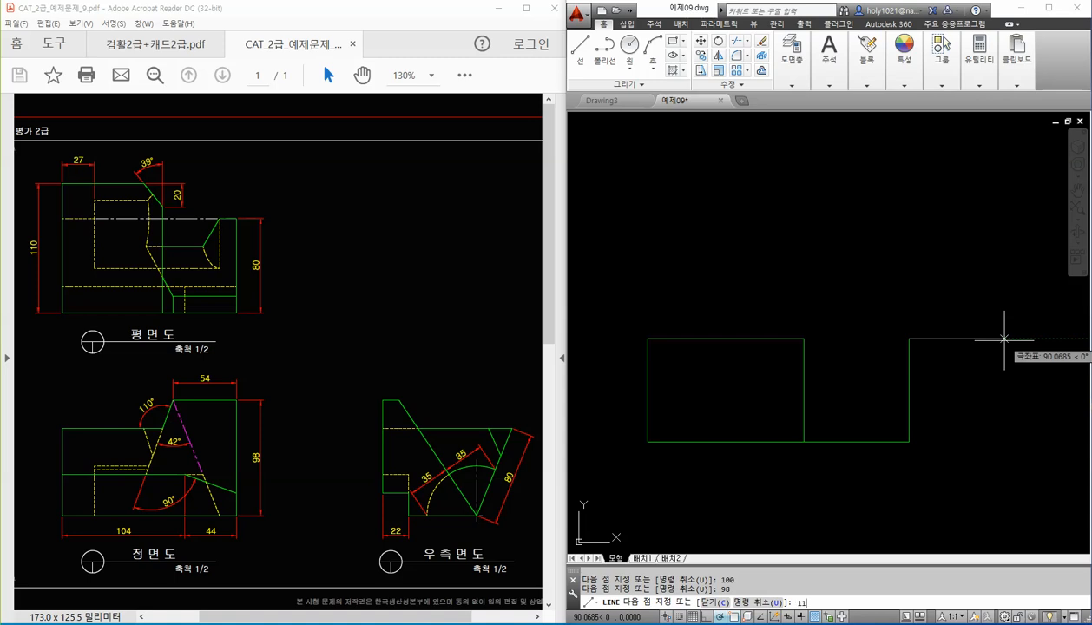
pyautogui.press('Return')
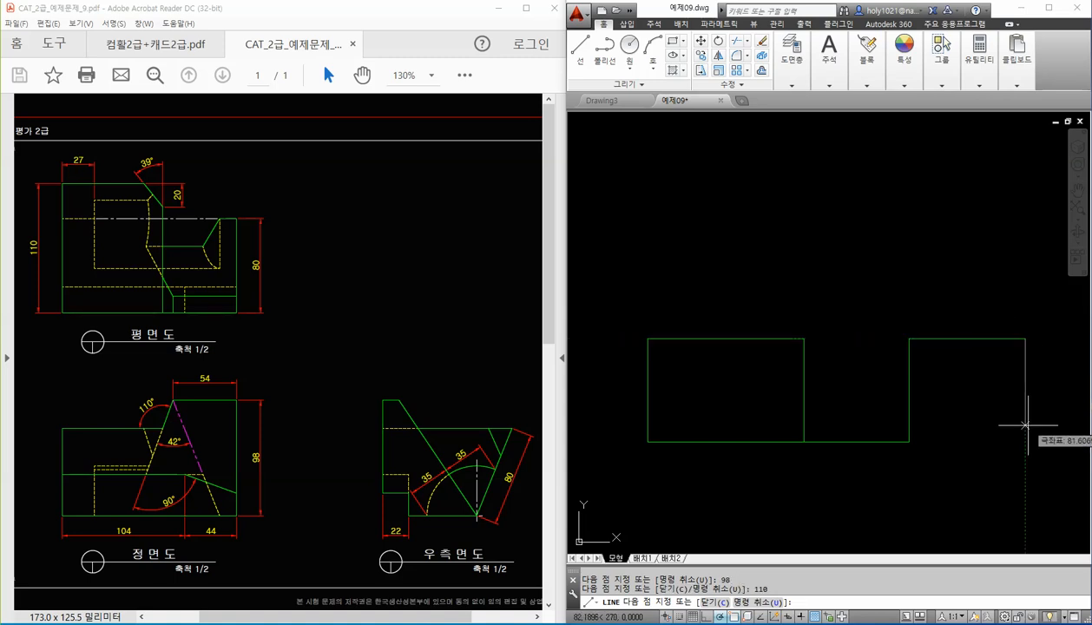
pyautogui.click(1026, 442)
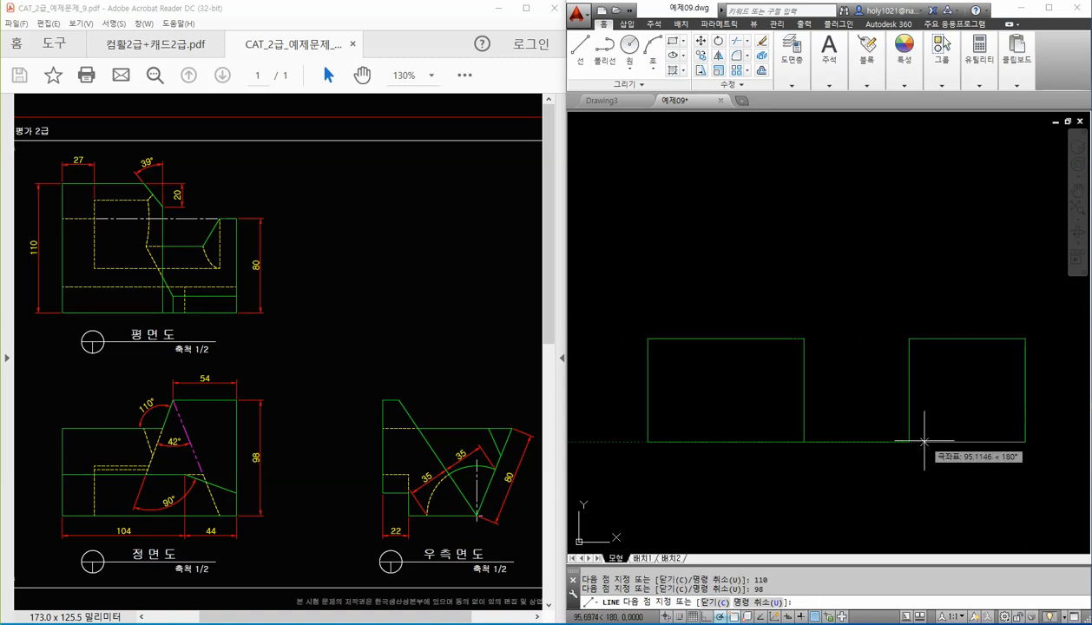
pyautogui.click(912, 442)
pyautogui.press('Return')
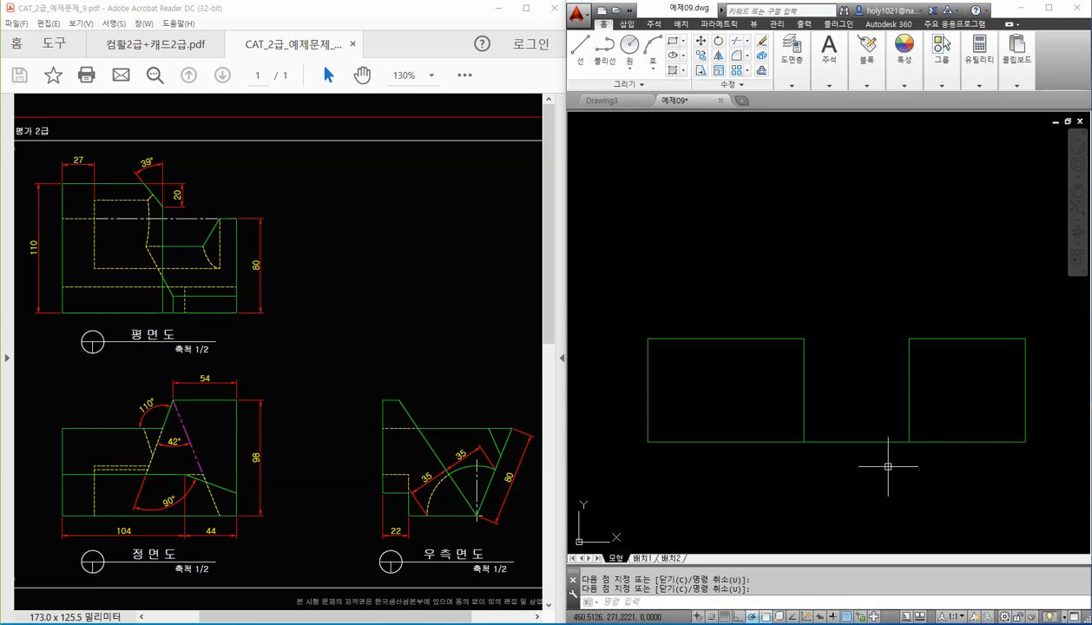
# Step: Delete the horizontal spacing line between the front view and the right side view
pyautogui.click(857, 457)
pyautogui.click(849, 410)
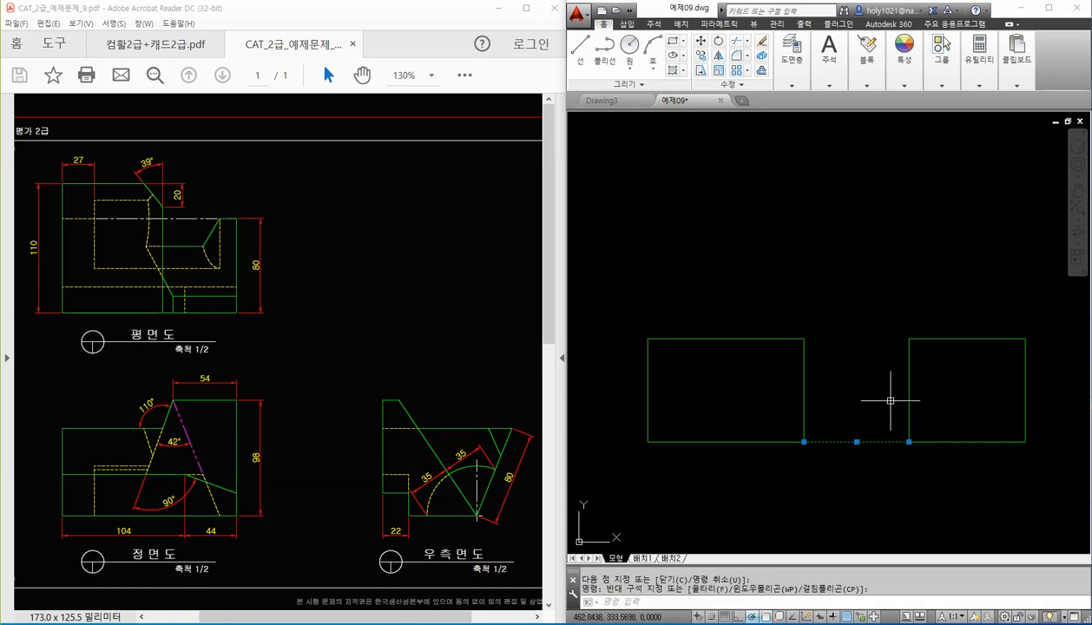
pyautogui.press('Delete')
# Step: Draw vertical projection lines upward from both top corners of the front view, tall enough for the plan view
pyautogui.moveTo(770, 276); pyautogui.dragTo(781, 318, button='middle')
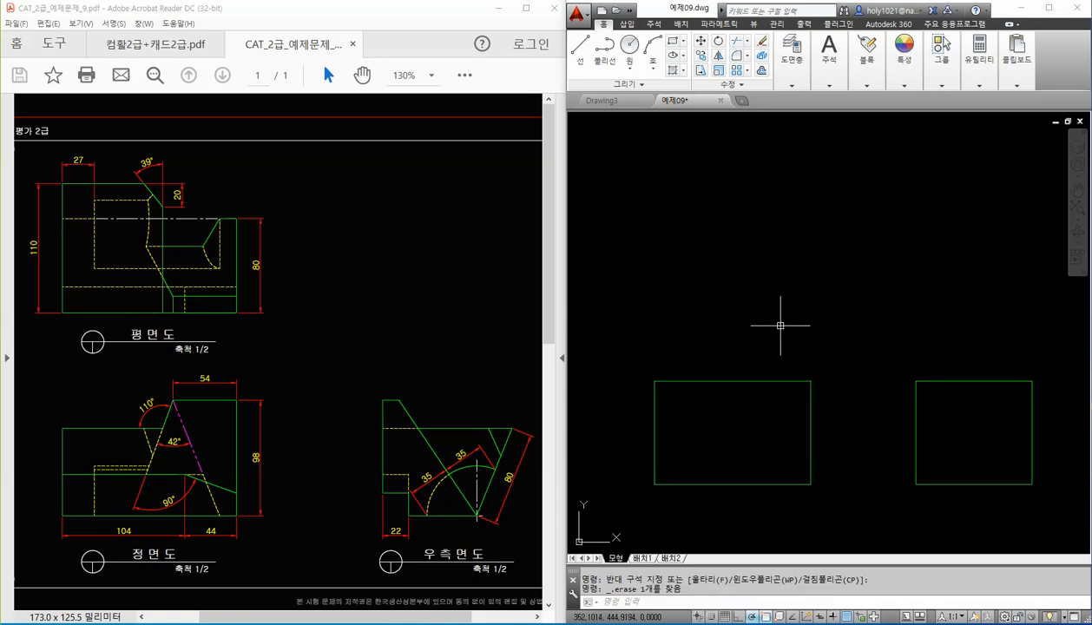
pyautogui.write('l')
pyautogui.press('Return')
pyautogui.click(812, 381)
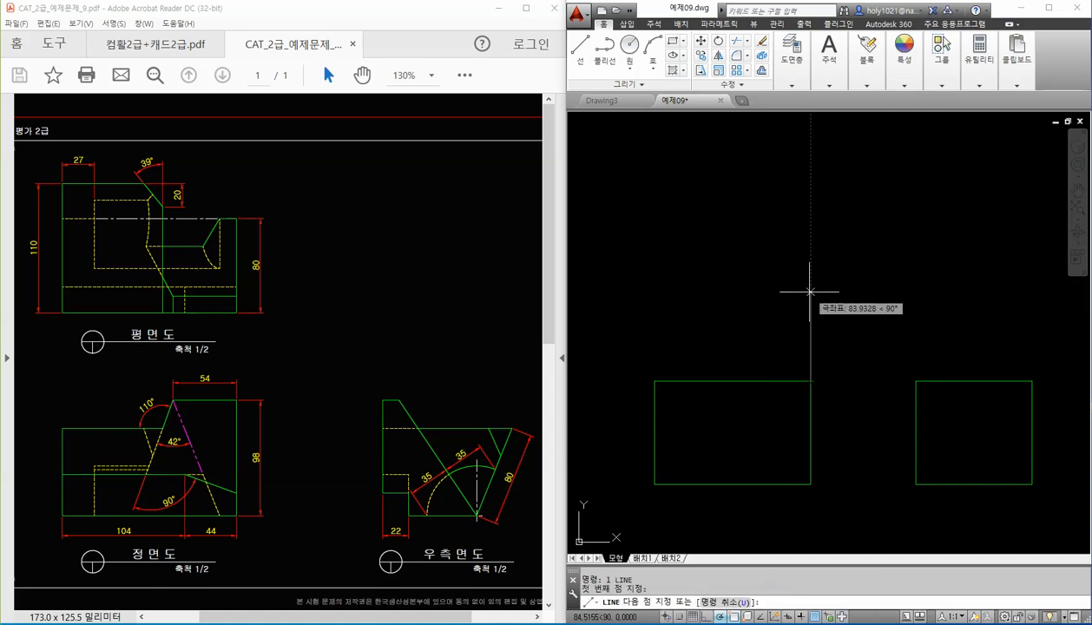
pyautogui.click(811, 153)
pyautogui.press('Return')
pyautogui.press('Return')
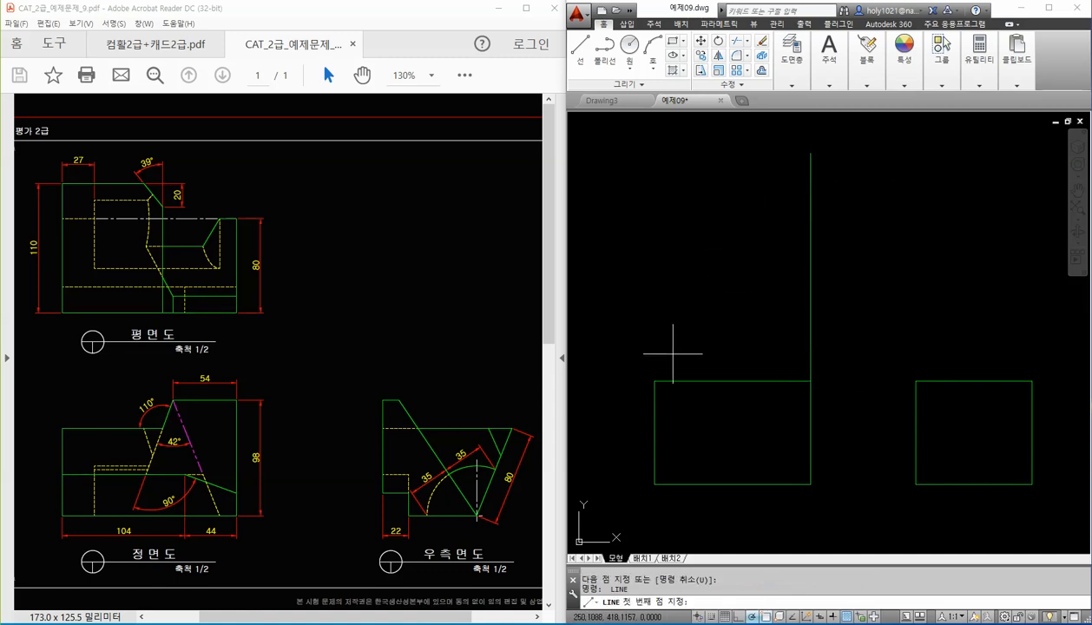
pyautogui.click(655, 381)
pyautogui.click(655, 149)
pyautogui.press('Return')
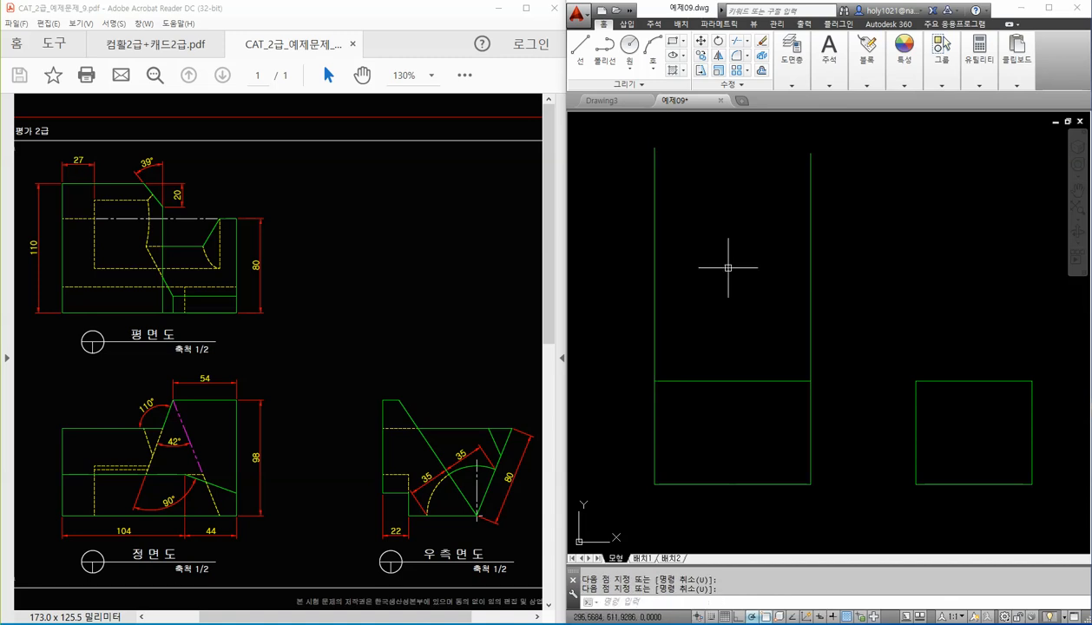
# Step: Draw a line from the side view's upper-left corner upward and horizontally left to the left projection line, forming the plan view's bottom edge
pyautogui.press('Return')
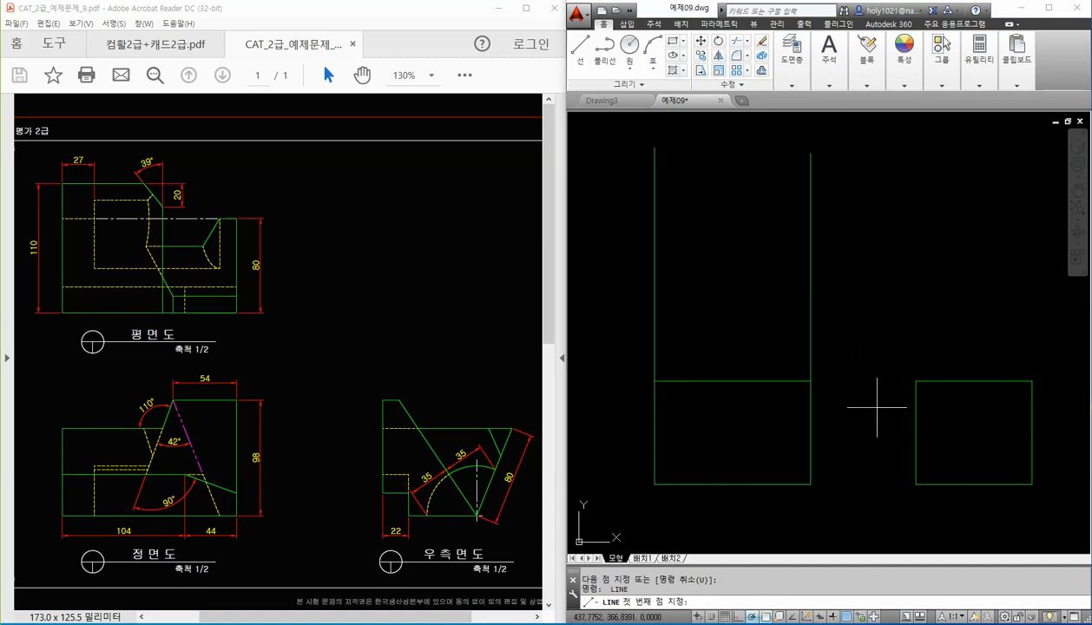
pyautogui.click(916, 381)
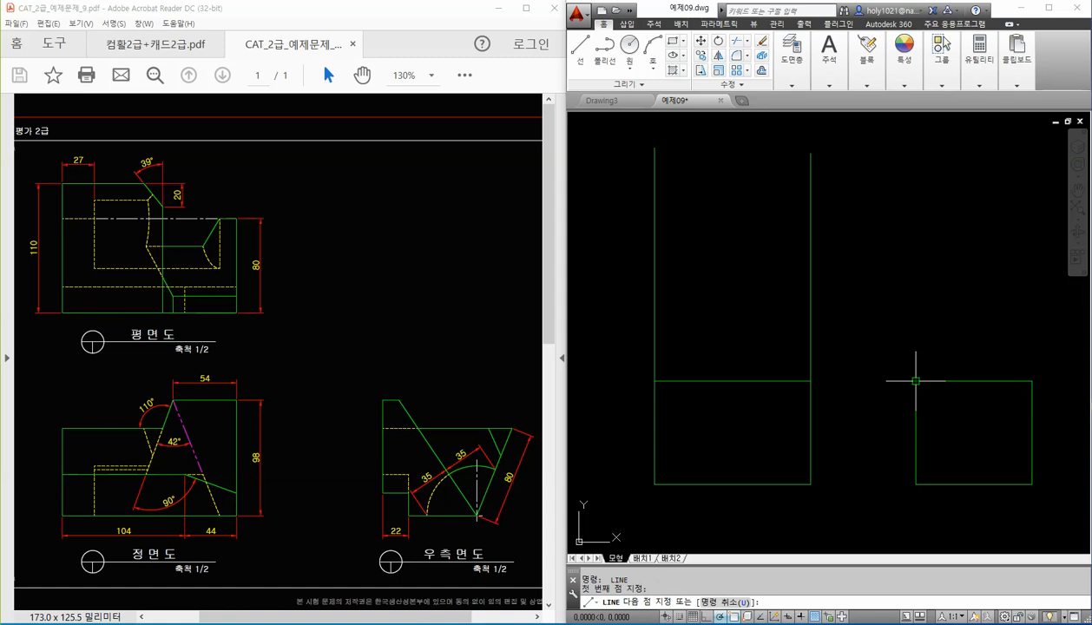
pyautogui.click(916, 315)
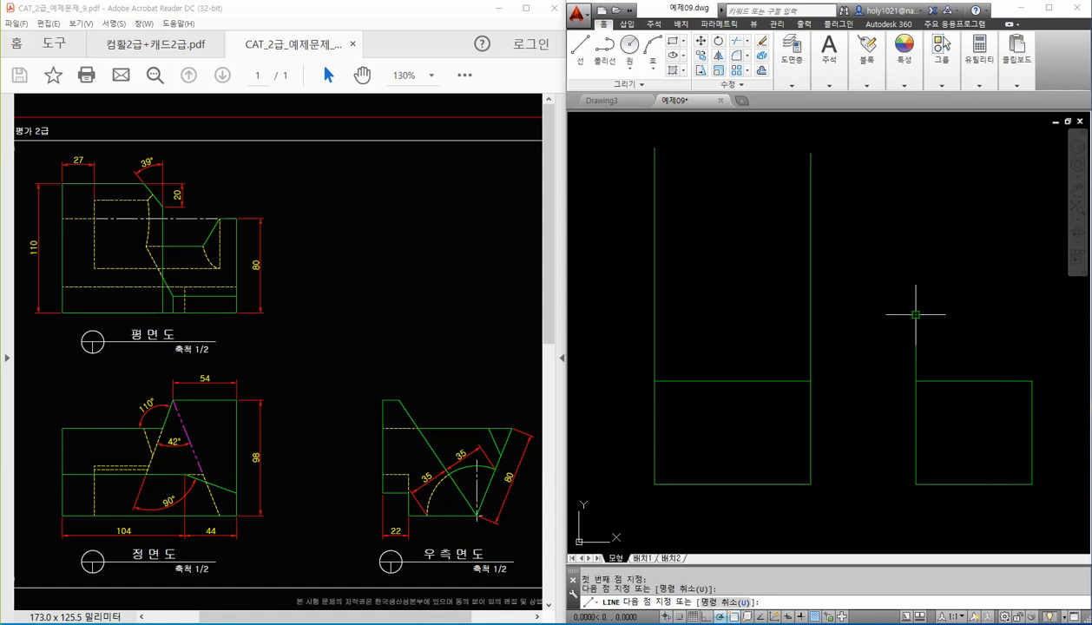
pyautogui.click(655, 315)
pyautogui.press('Return')
# Step: Draw a 45° miter line up to the right from the bend of the projection line above the side view
pyautogui.press('Return')
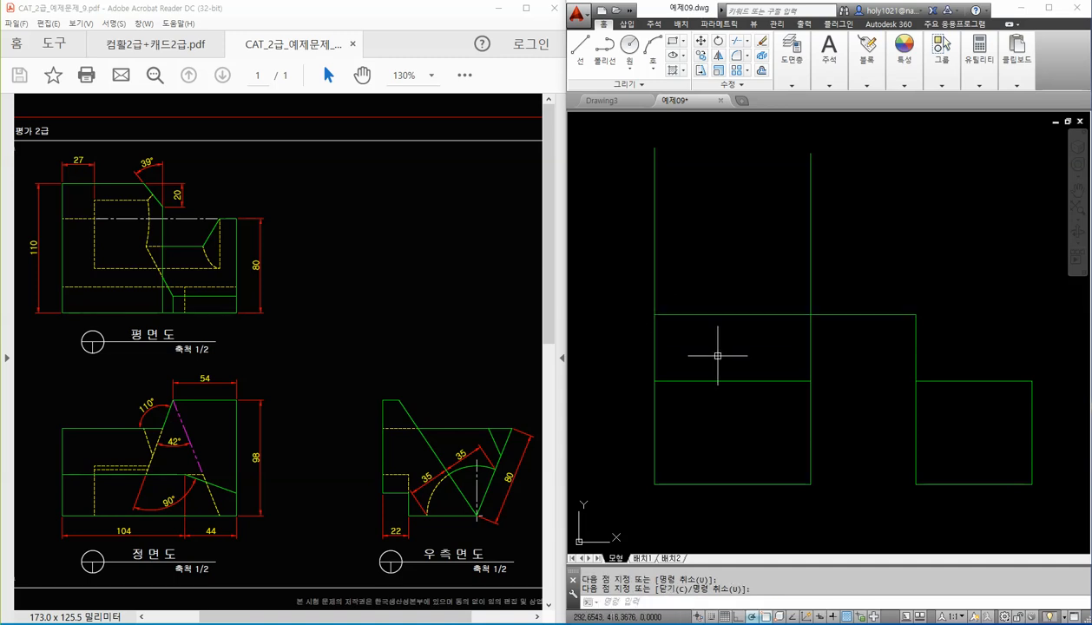
pyautogui.click(916, 315)
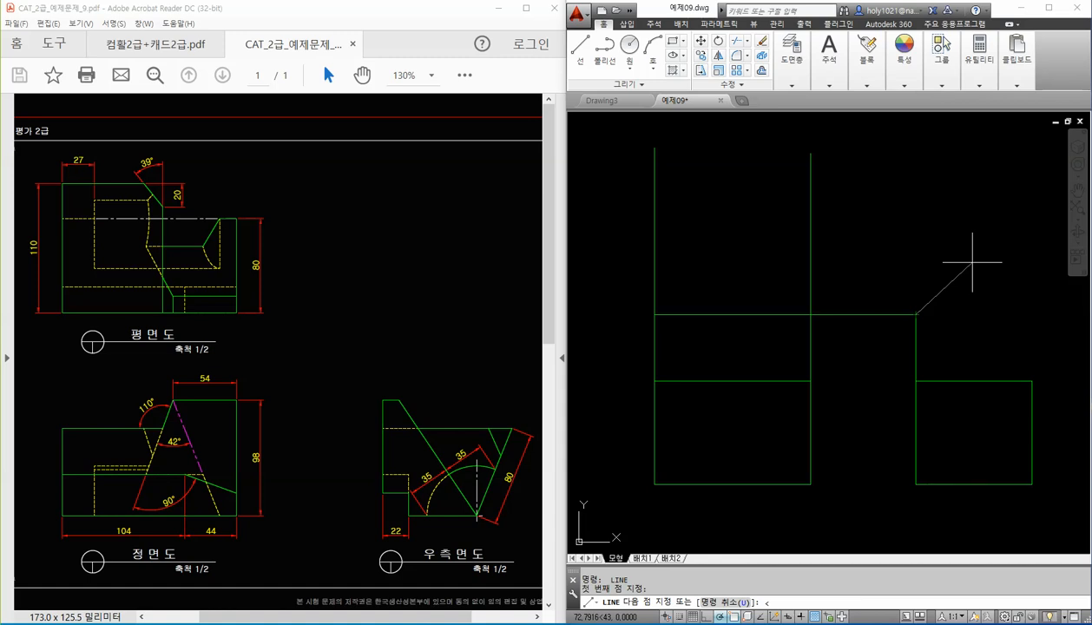
pyautogui.write('<45')
pyautogui.press('Return')
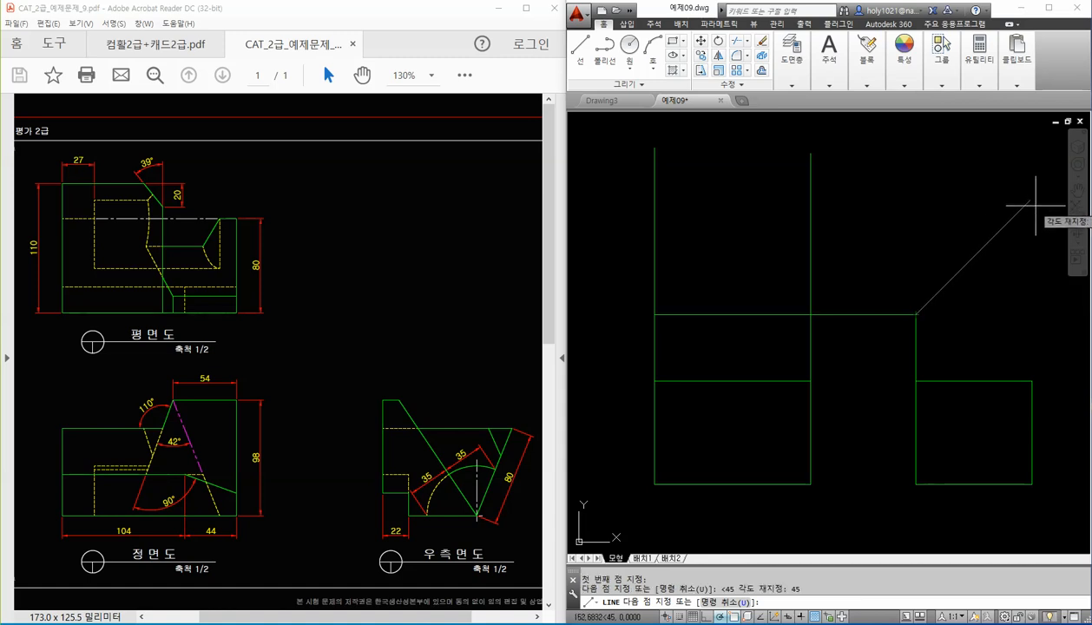
pyautogui.moveTo(1036, 195); pyautogui.dragTo(1003, 224, button='middle')
pyautogui.click(1005, 219)
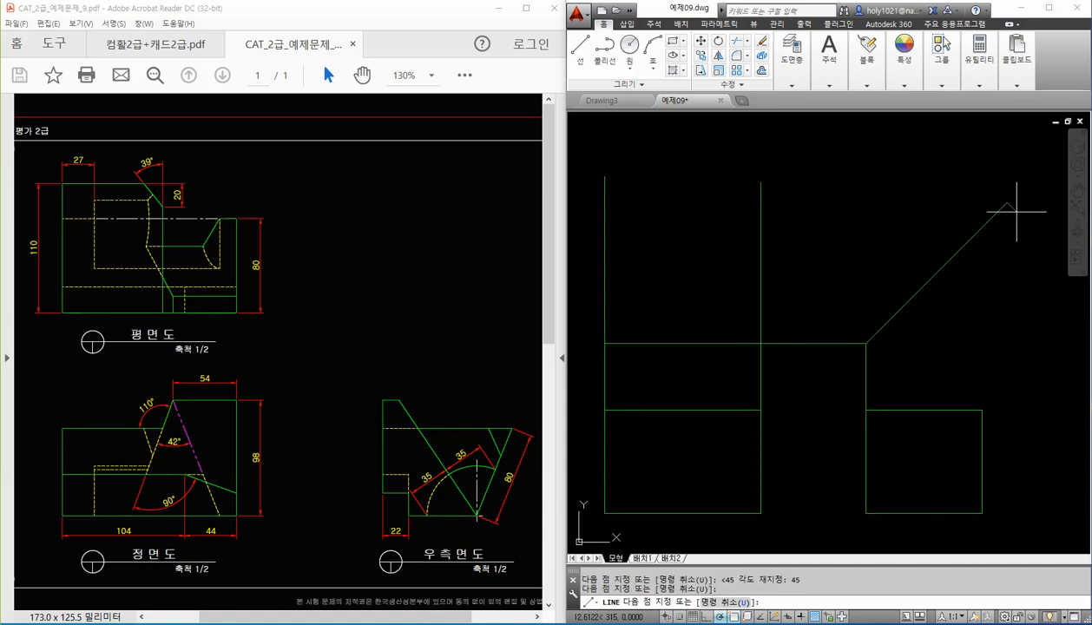
pyautogui.press('Return')
# Step: Project the side view's upper-right corner up to the miter line and left to the left projection line as the plan view's top edge
pyautogui.press('Return')
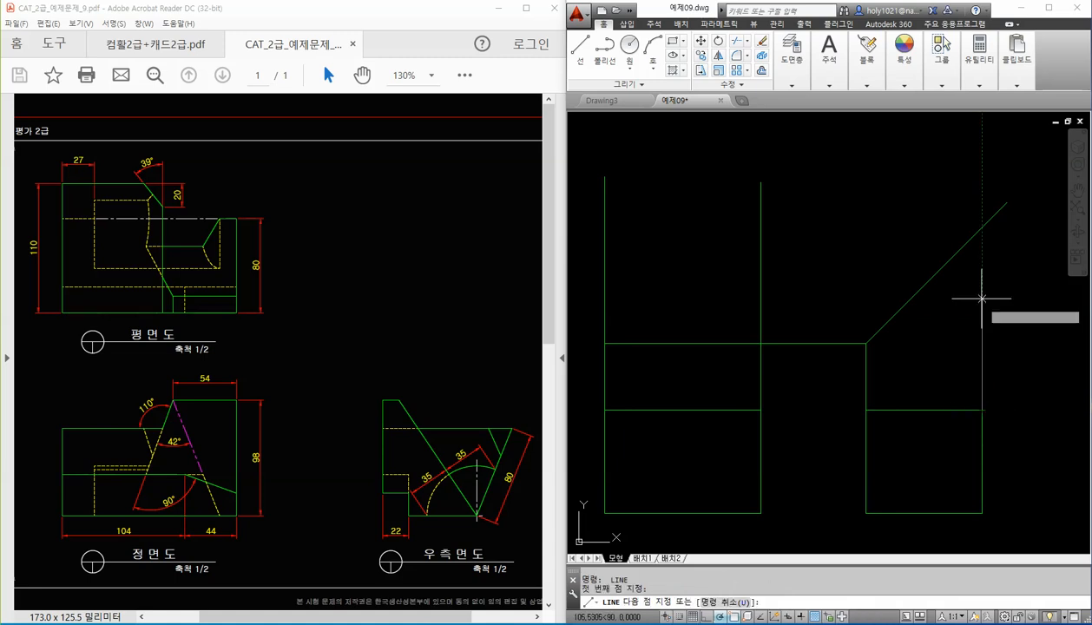
pyautogui.click(981, 227)
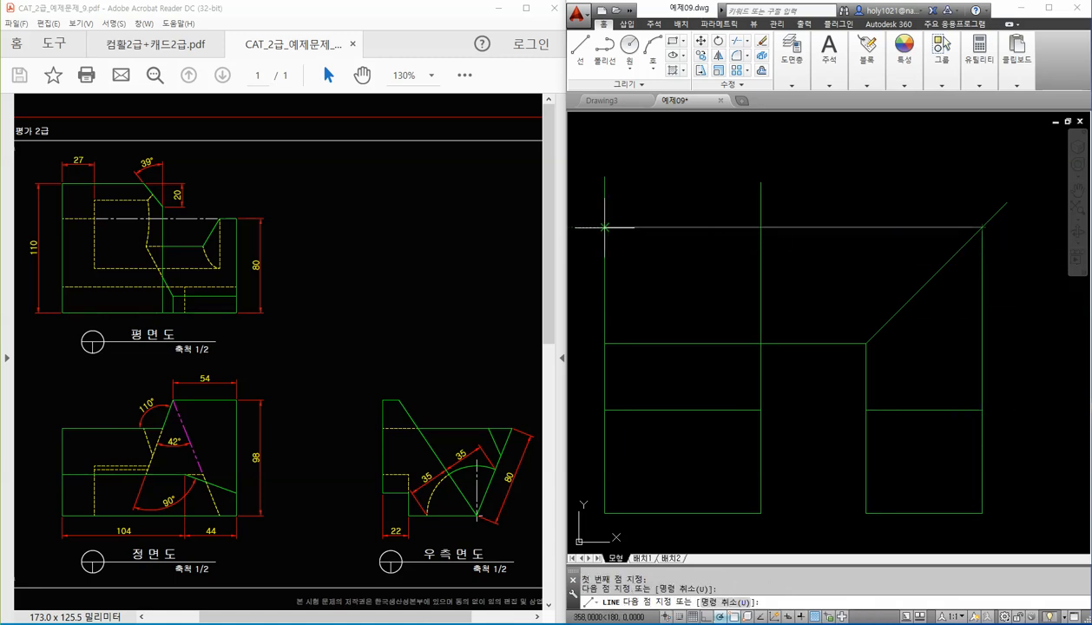
pyautogui.click(605, 228)
pyautogui.press('Return')
# Step: Trim the projection lines outside and below the plan view so that only its rectangular outline remains
pyautogui.moveTo(812, 401); pyautogui.dragTo(852, 373, button='middle')
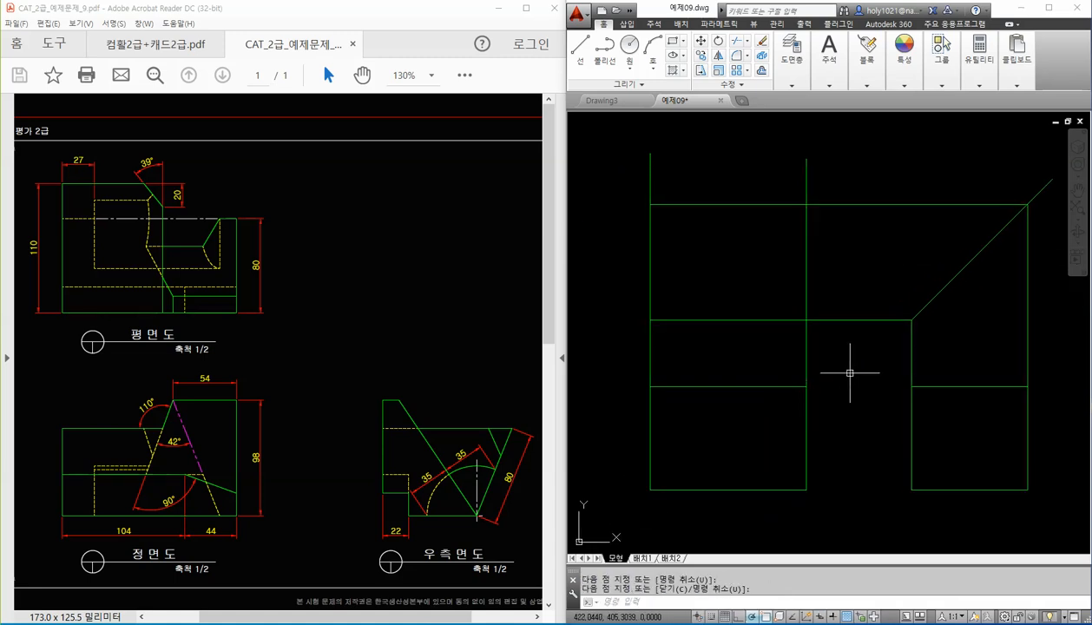
pyautogui.press('Return')
pyautogui.moveTo(858, 357); pyautogui.dragTo(627, 161)
pyautogui.click(830, 356)
pyautogui.click(621, 323)
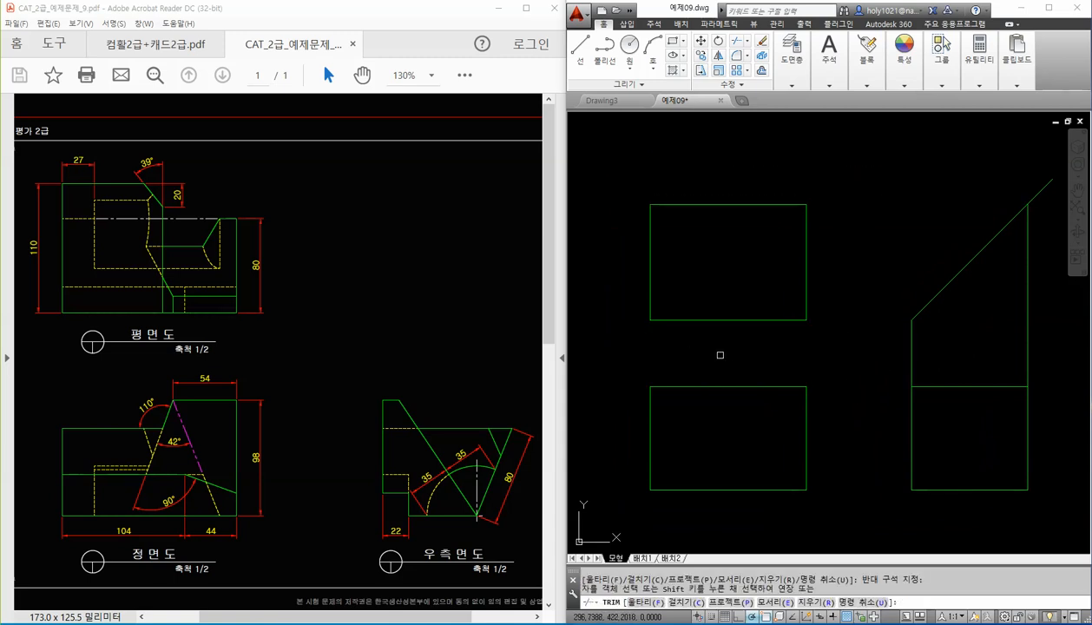
# Step: Delete the two vertical projection lines between the side view and the miter line
pyautogui.click(1042, 352)
pyautogui.click(902, 354)
pyautogui.press('Delete')
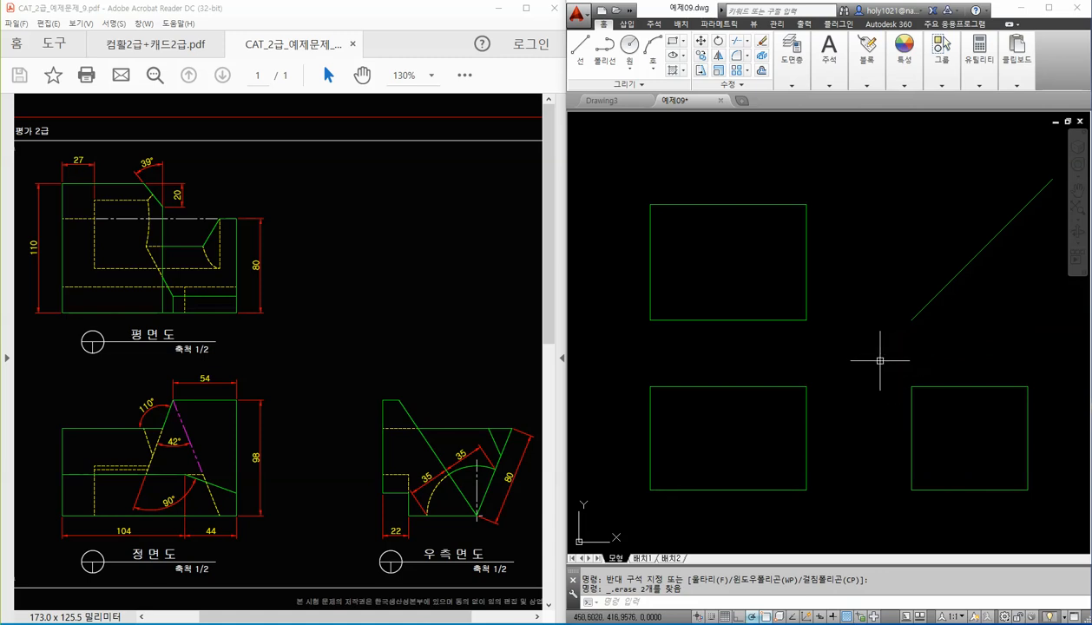
# Step: Add a linear dimension for the front view's full width below its bottom edge
pyautogui.moveTo(880, 361); pyautogui.dragTo(872, 355, button='middle')
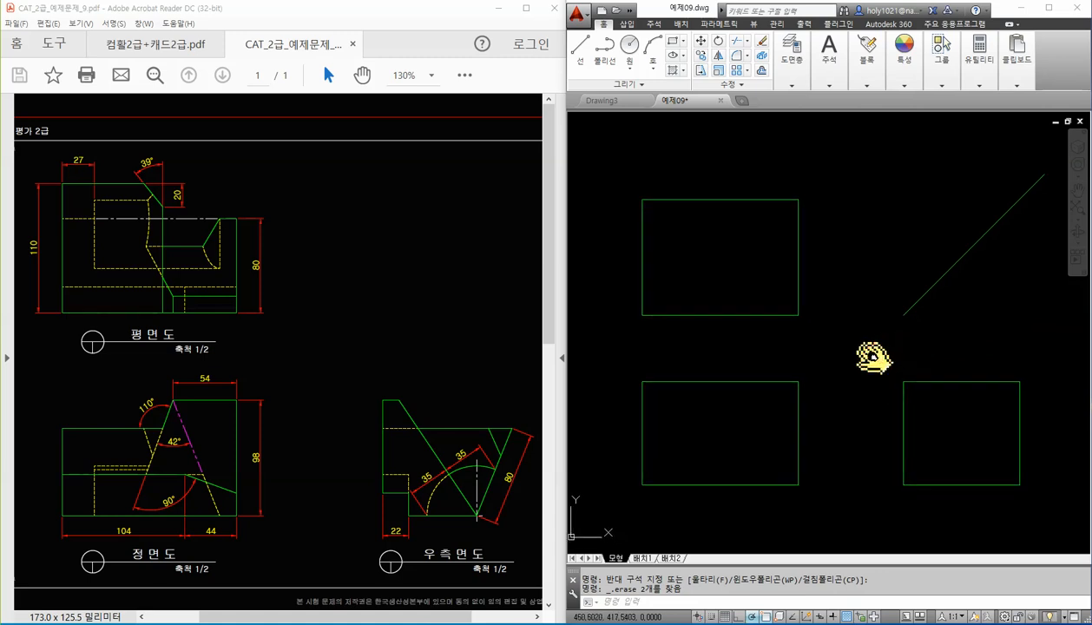
pyautogui.click(829, 87)
pyautogui.click(874, 100)
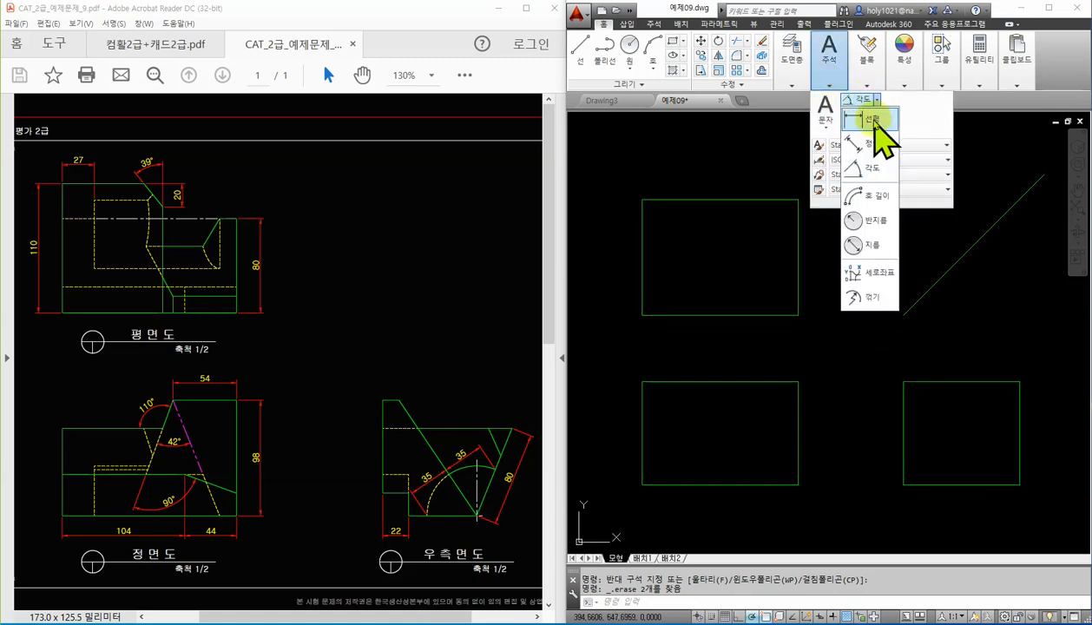
pyautogui.click(876, 117)
pyautogui.click(642, 485)
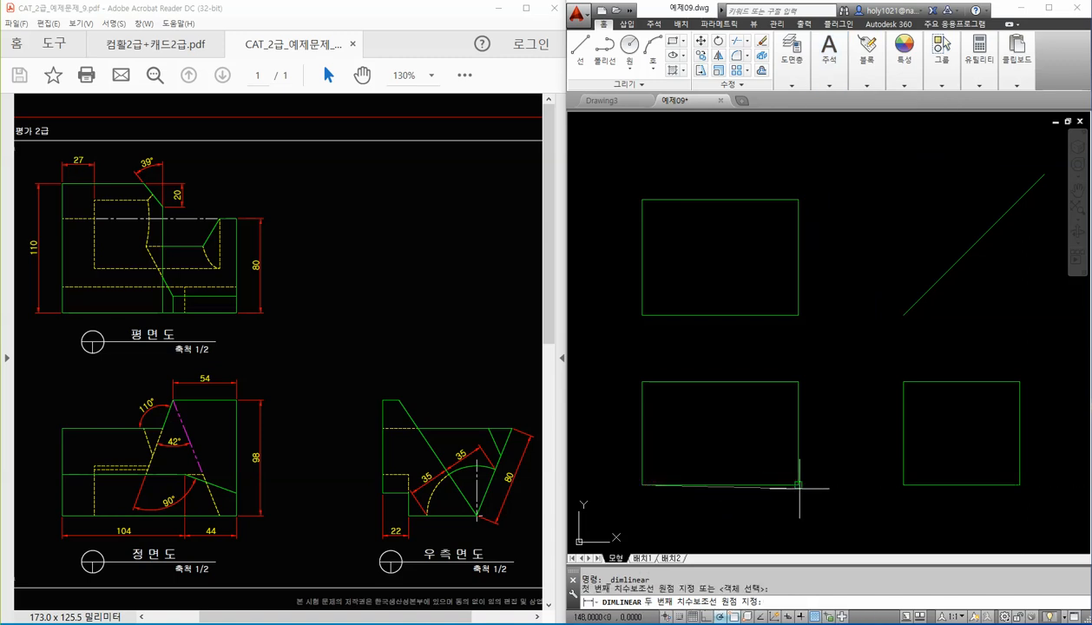
pyautogui.click(798, 485)
pyautogui.click(774, 502)
# Step: Add a vertical linear dimension for the plan view's height beside its left edge
pyautogui.press('Return')
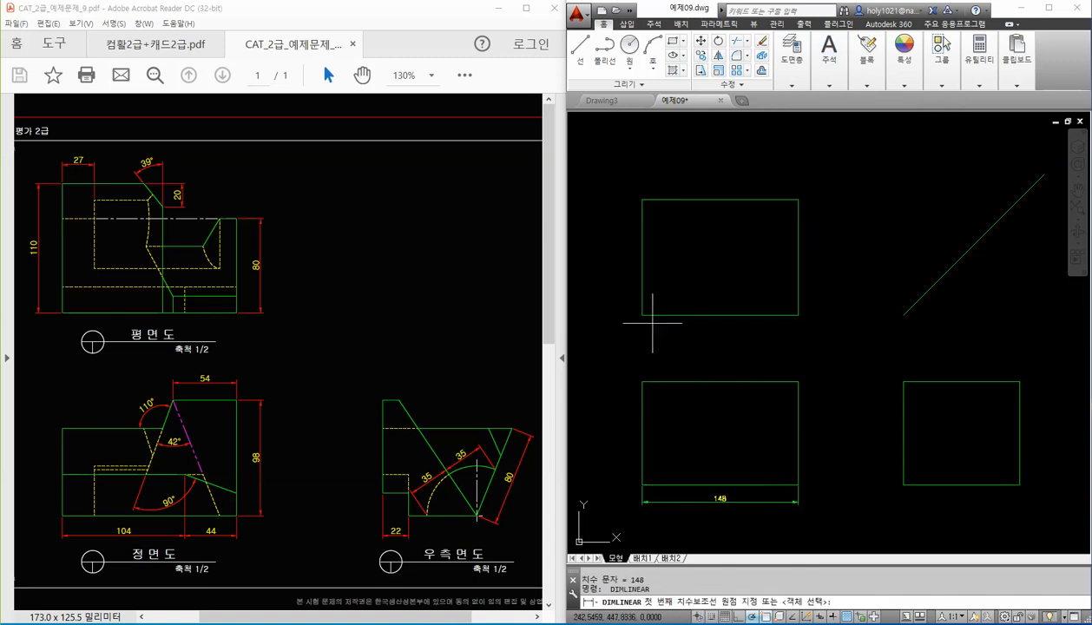
pyautogui.click(643, 315)
pyautogui.click(643, 200)
pyautogui.click(617, 241)
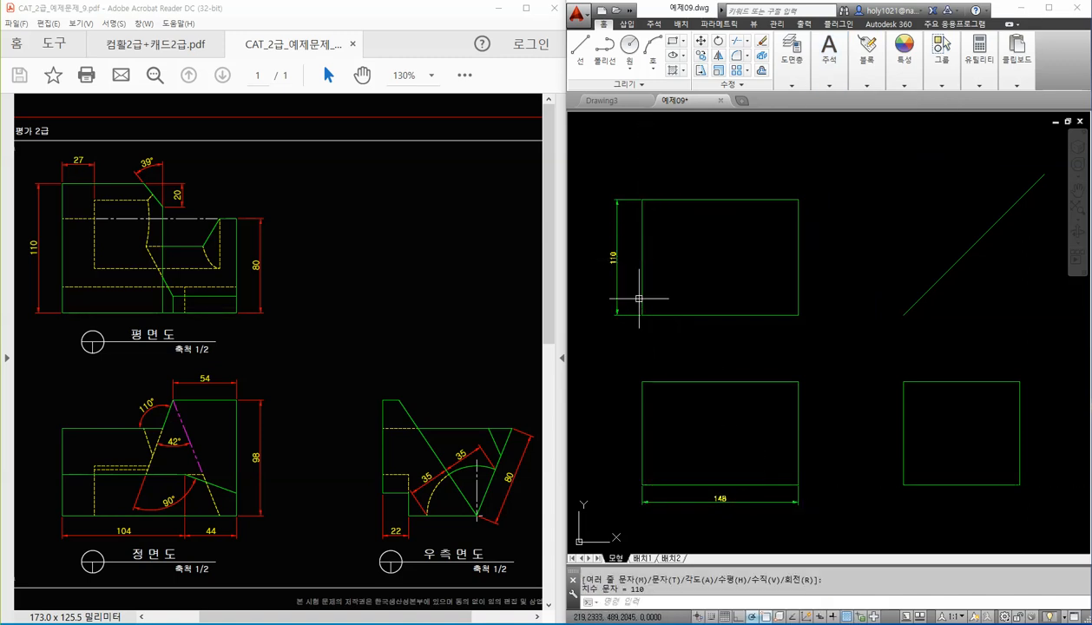
pyautogui.moveTo(769, 424); pyautogui.dragTo(774, 392, button='middle')
pyautogui.scroll(2, 612, 244)
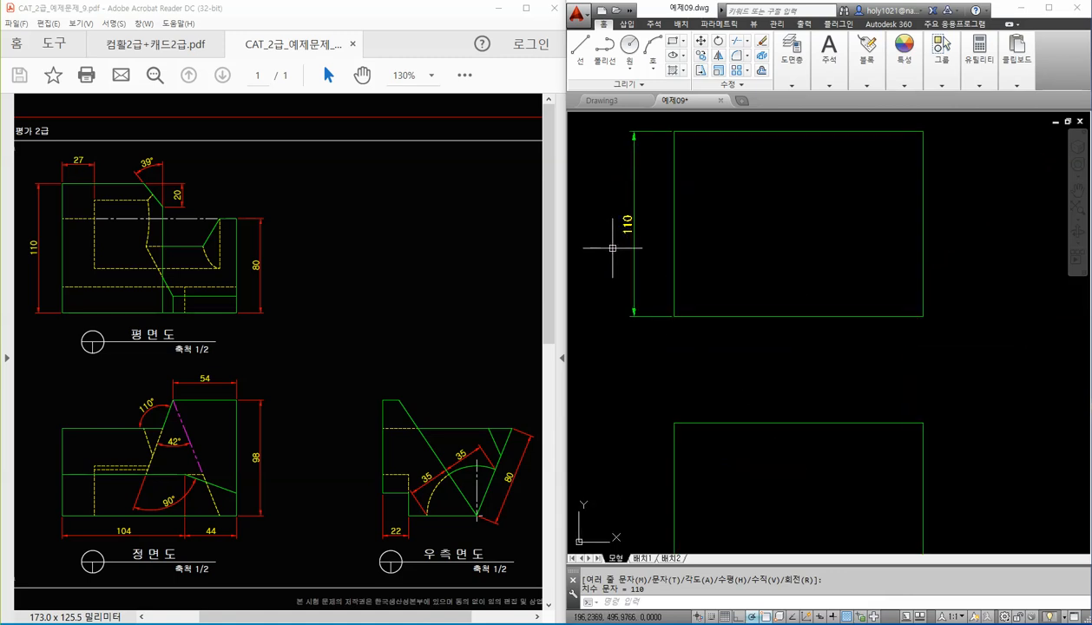
pyautogui.scroll(-2, 624, 282)
pyautogui.scroll(2, 726, 475)
pyautogui.scroll(-1, 742, 457)
pyautogui.press('Return')
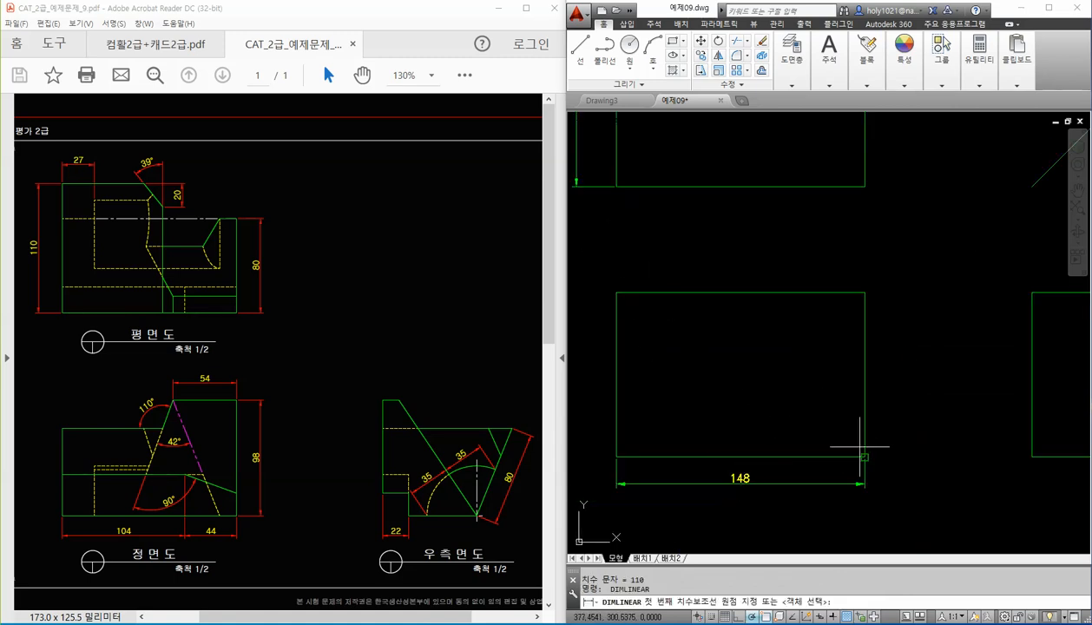
pyautogui.click(863, 454)
pyautogui.click(865, 293)
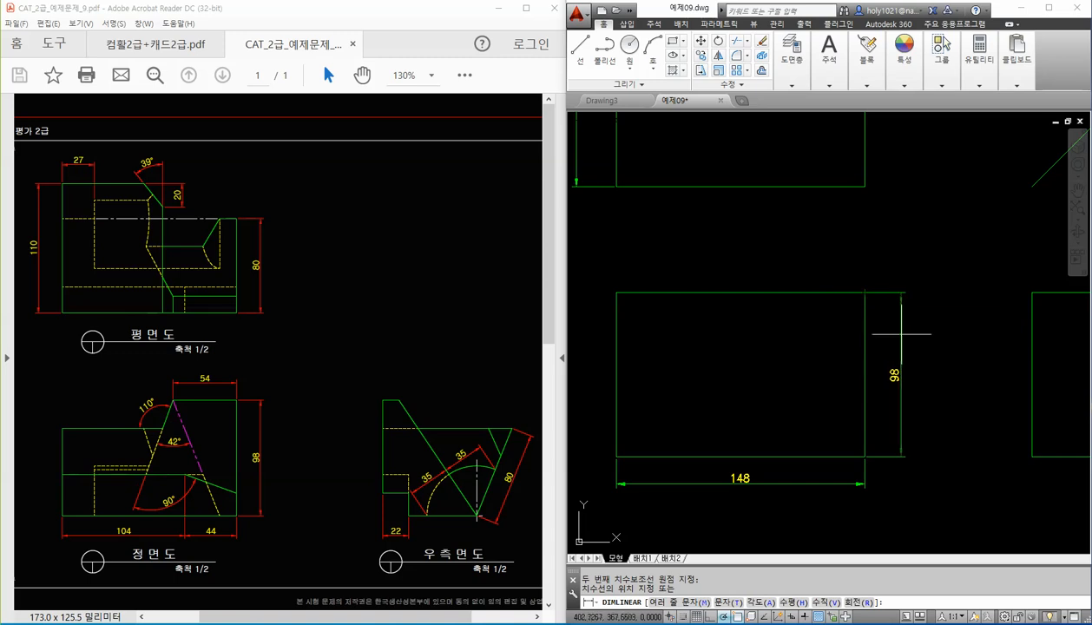
pyautogui.press('Escape')
# Step: Delete the width dimension of the front view and the height dimension of the plan view
pyautogui.scroll(-2, 904, 339)
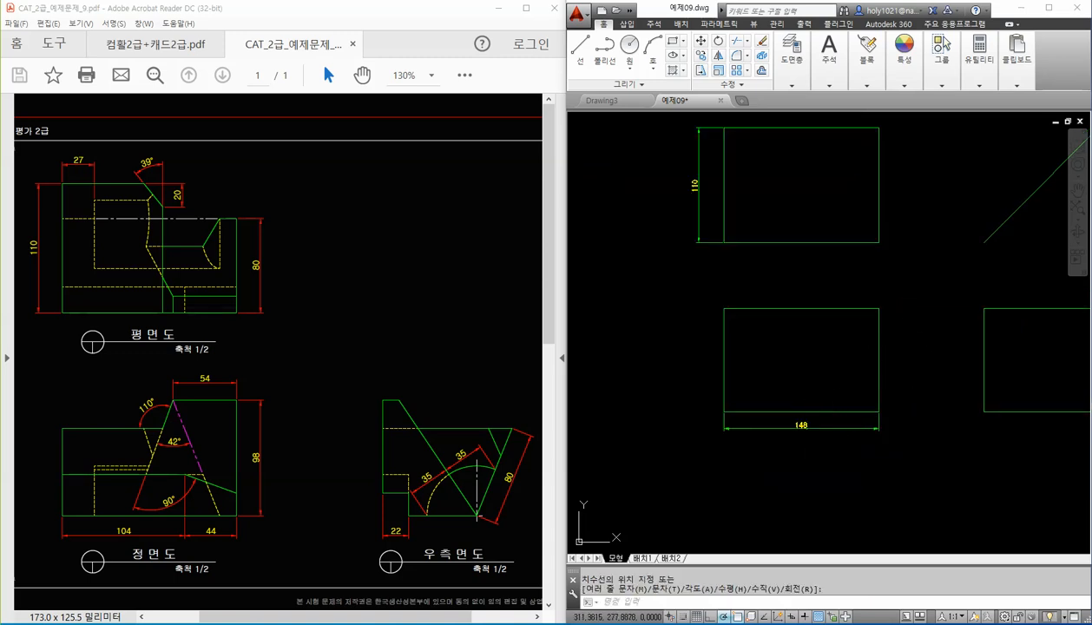
pyautogui.click(796, 426)
pyautogui.click(713, 240)
pyautogui.click(643, 198)
pyautogui.press('Delete')
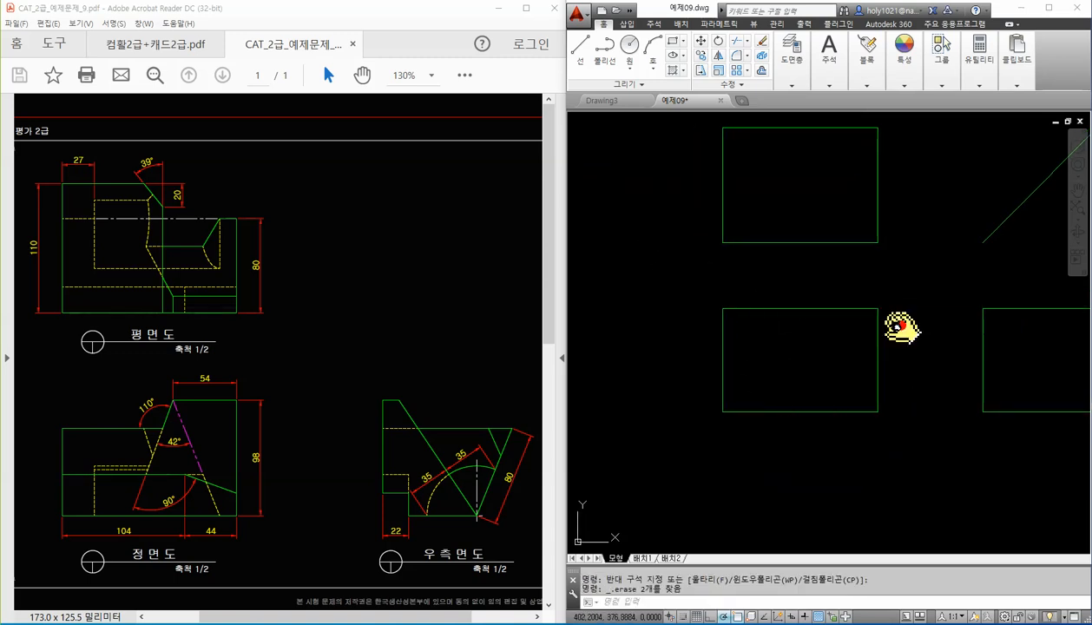
pyautogui.moveTo(858, 330); pyautogui.dragTo(813, 376, button='middle')
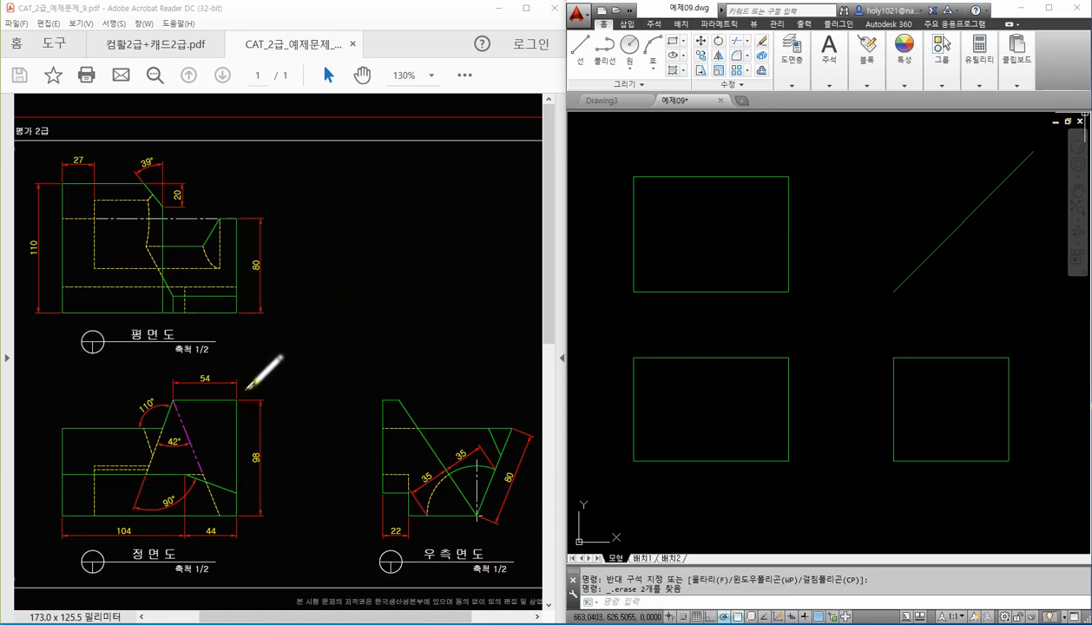
pyautogui.click(219, 363)
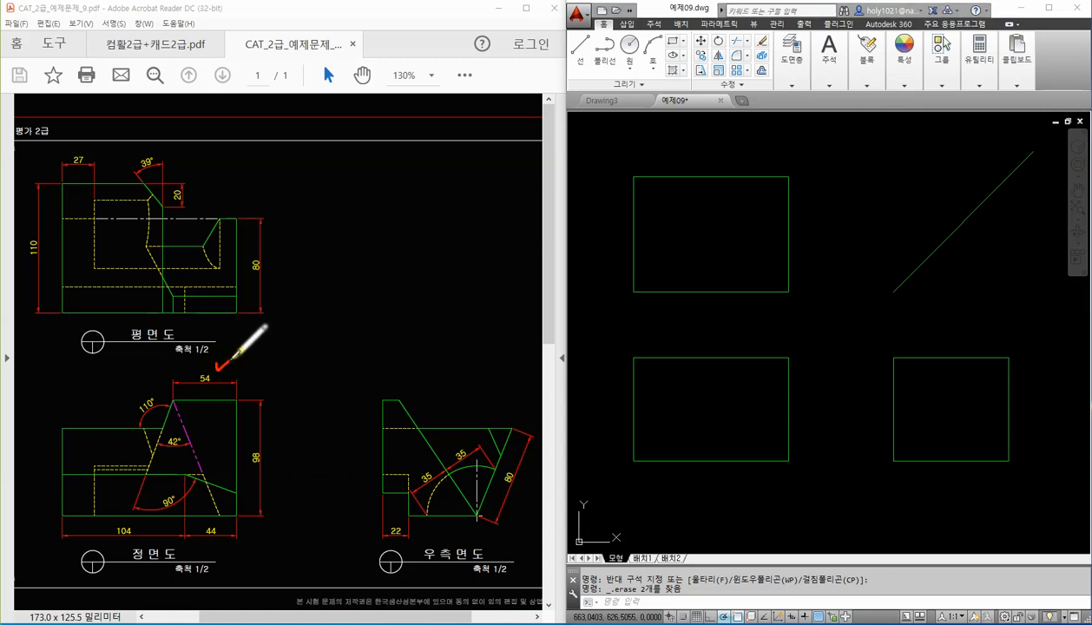
pyautogui.click(144, 382)
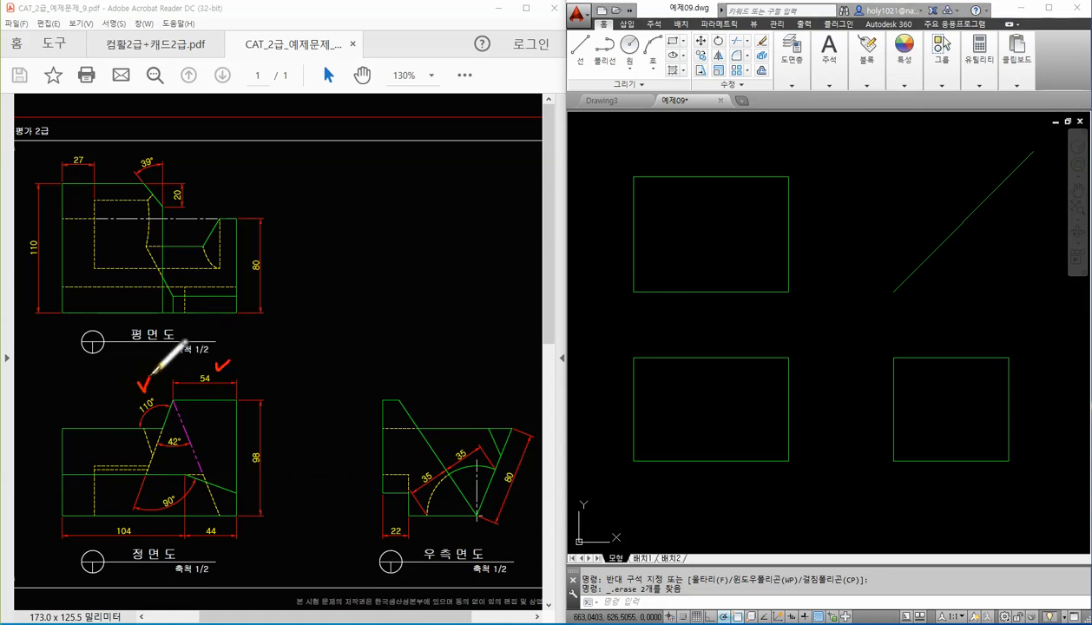
pyautogui.click(201, 430)
# Step: Offset the front view's right edge 54 inward
pyautogui.write('O')
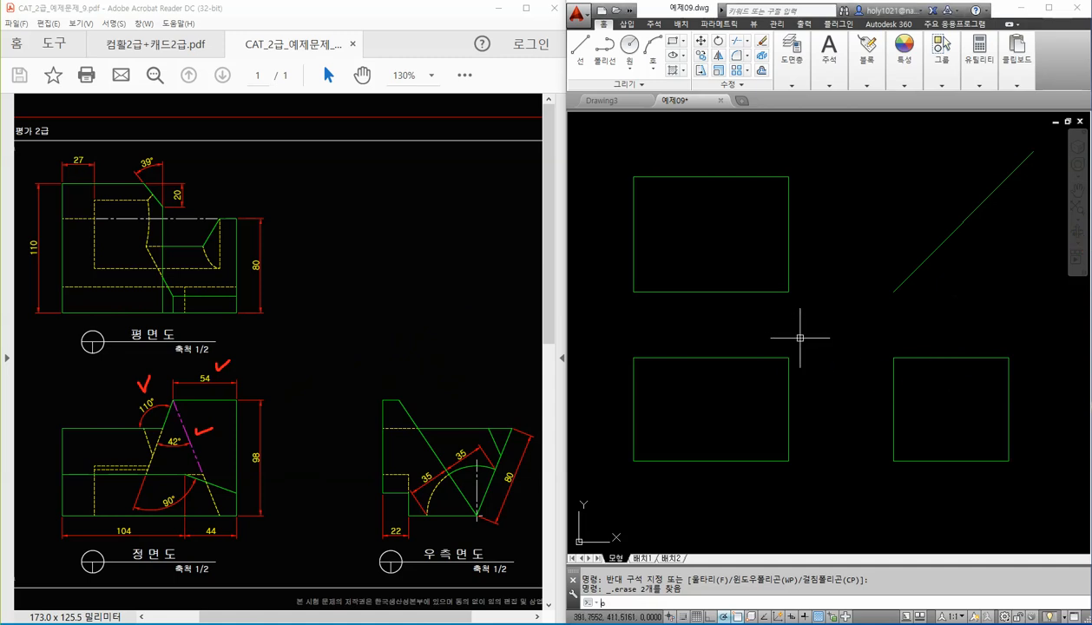
pyautogui.press('Return')
pyautogui.write('54')
pyautogui.press('Return')
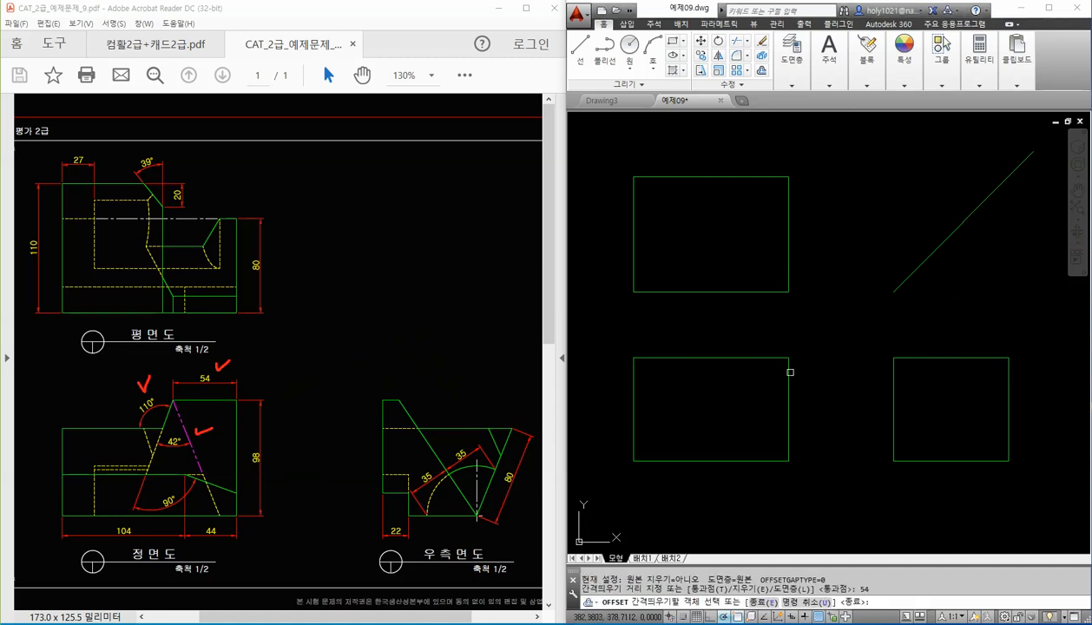
pyautogui.click(790, 373)
pyautogui.click(716, 378)
pyautogui.press('Return')
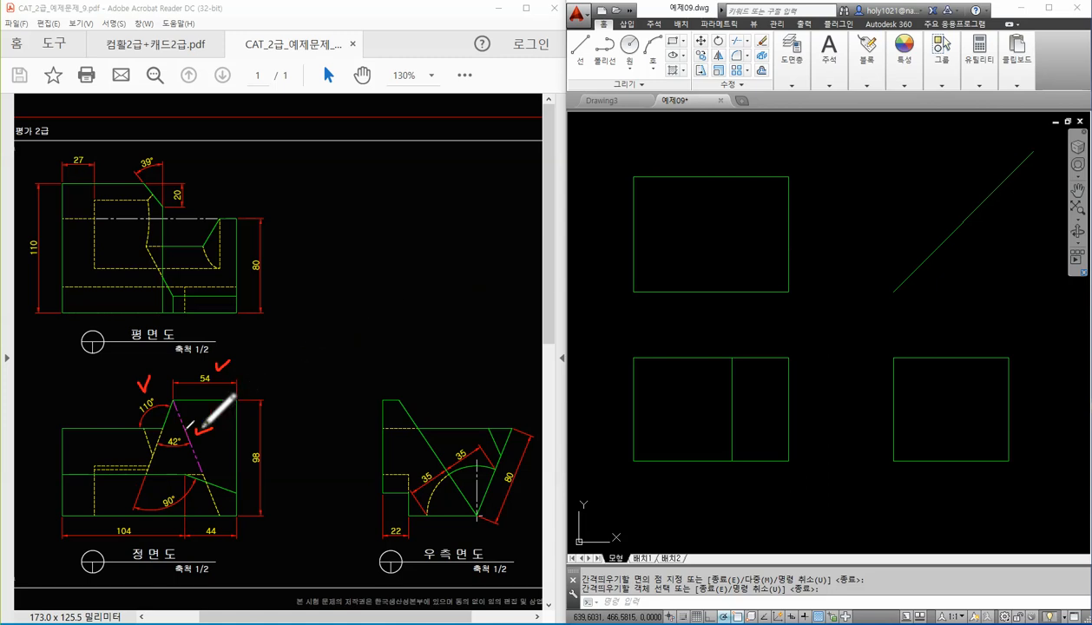
pyautogui.moveTo(178, 429)
pyautogui.mouseDown()
pyautogui.moveTo(226, 430)
pyautogui.moveTo(192, 427)
pyautogui.mouseUp()
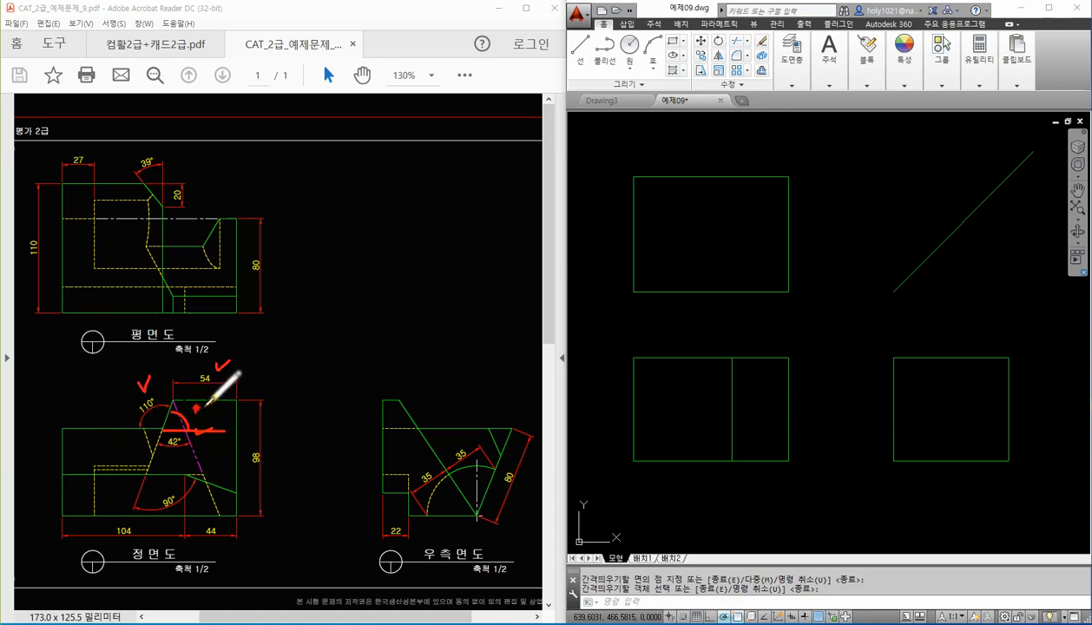
pyautogui.moveTo(204, 406)
pyautogui.mouseDown()
pyautogui.moveTo(209, 417)
pyautogui.moveTo(226, 390)
pyautogui.moveTo(224, 401)
pyautogui.mouseUp()
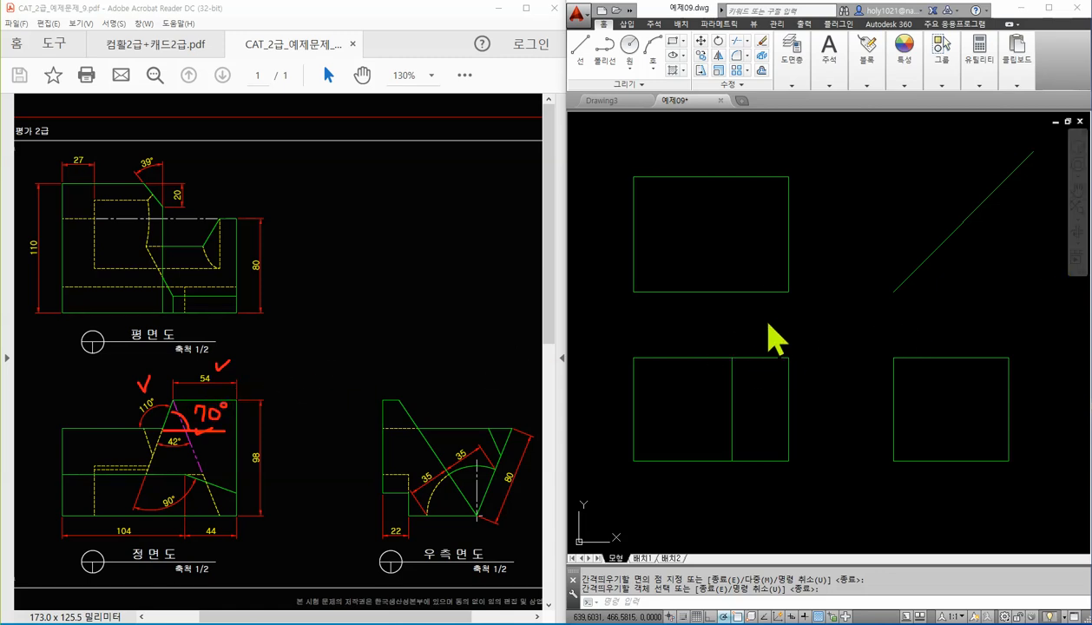
# Step: Draw a line at 70° from the top end of the front view's inner vertical line, running down-left past the bottom edge
pyautogui.write('1')
pyautogui.press('Return')
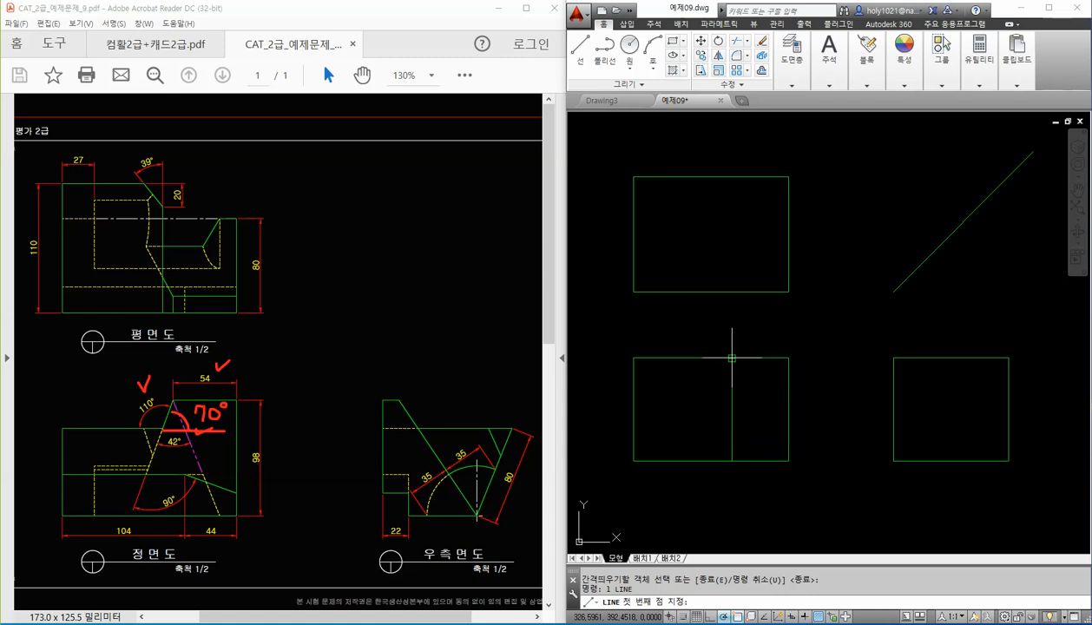
pyautogui.click(732, 358)
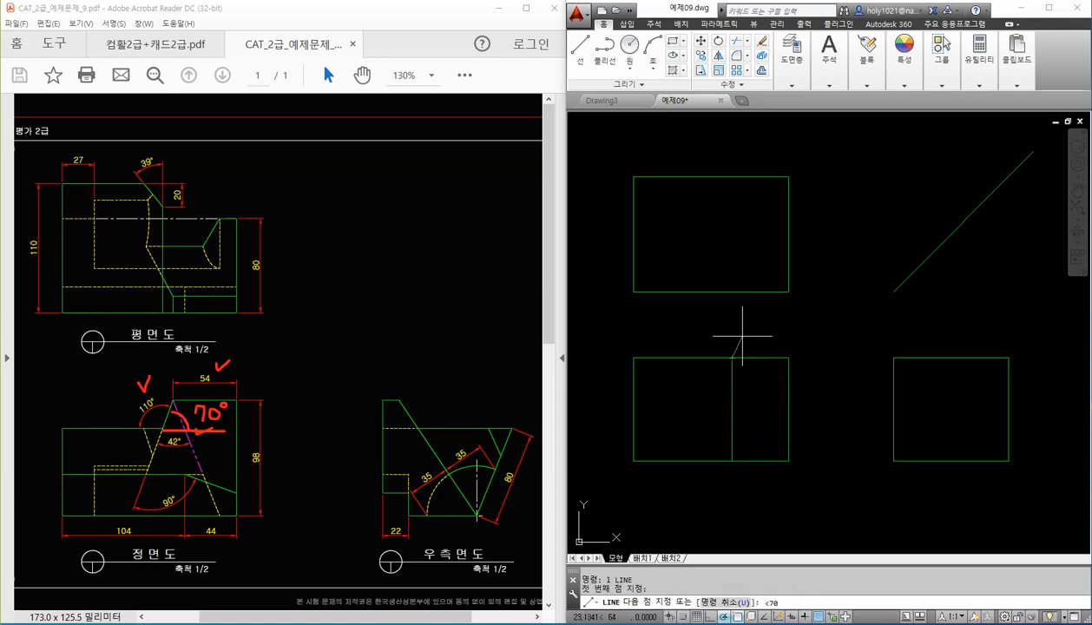
pyautogui.write('<70')
pyautogui.press('Return')
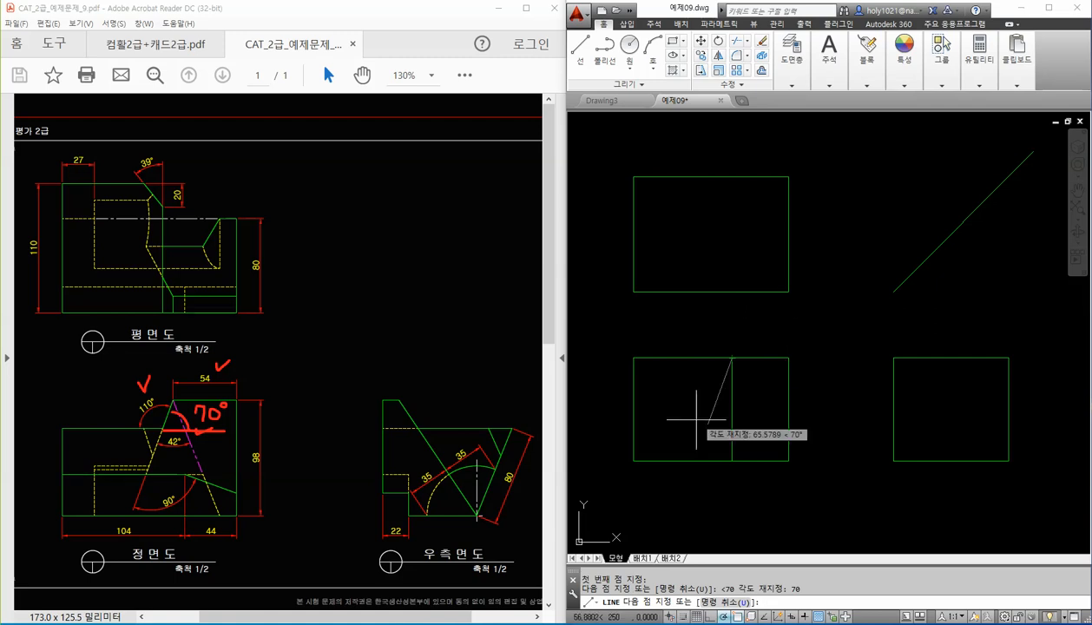
pyautogui.click(686, 484)
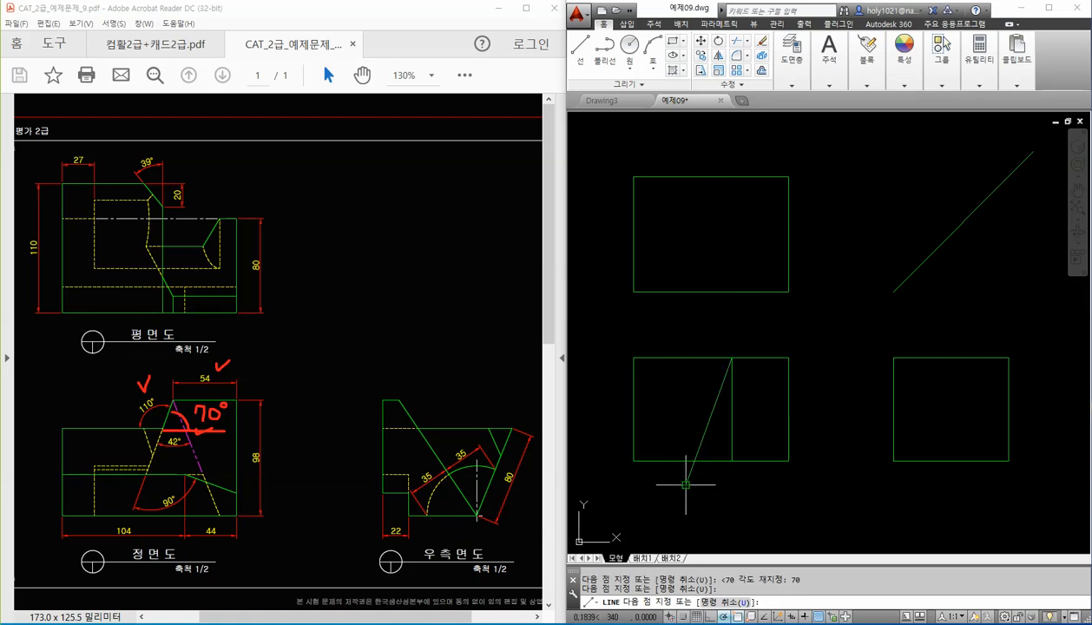
pyautogui.press('Return')
# Step: Trim the part of the 70° line that extends below the front view's bottom edge
pyautogui.write('tr')
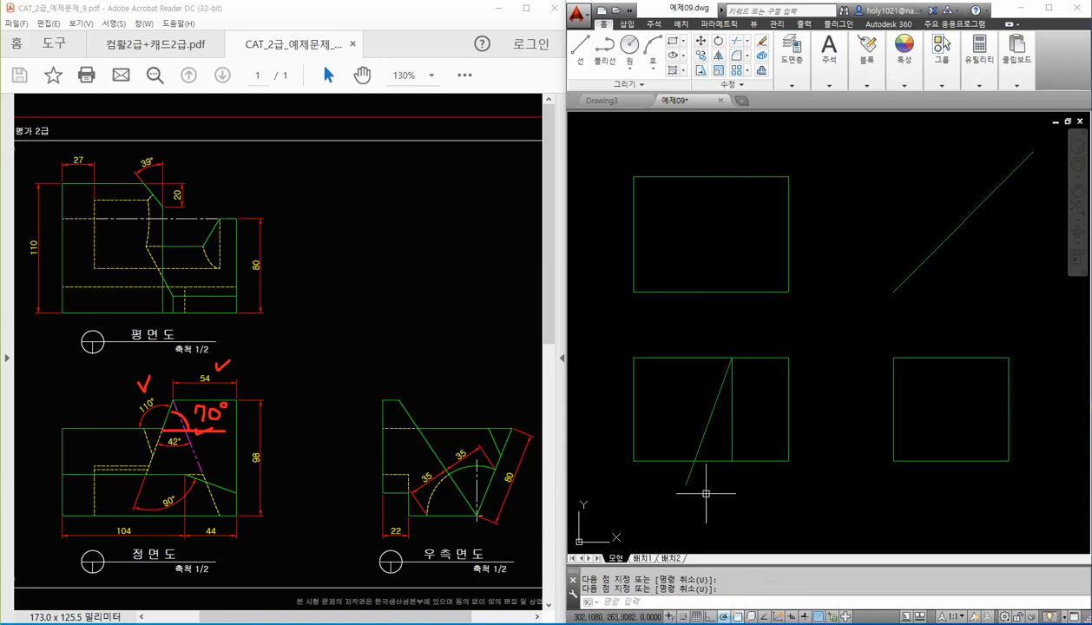
pyautogui.press('Return')
pyautogui.click(692, 476)
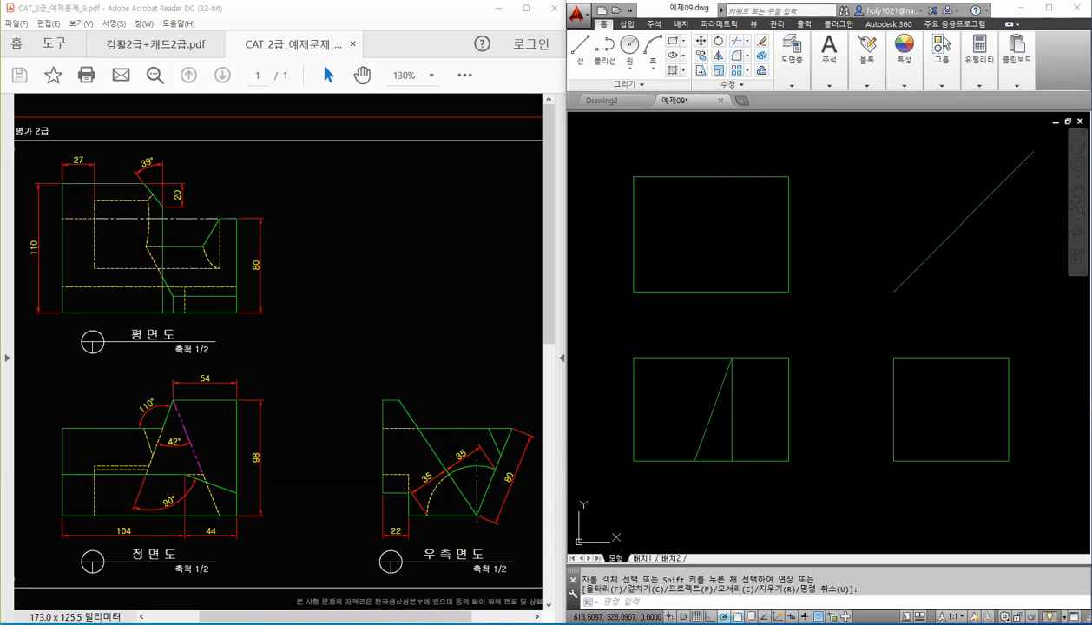
pyautogui.press('Return')
pyautogui.click(715, 420)
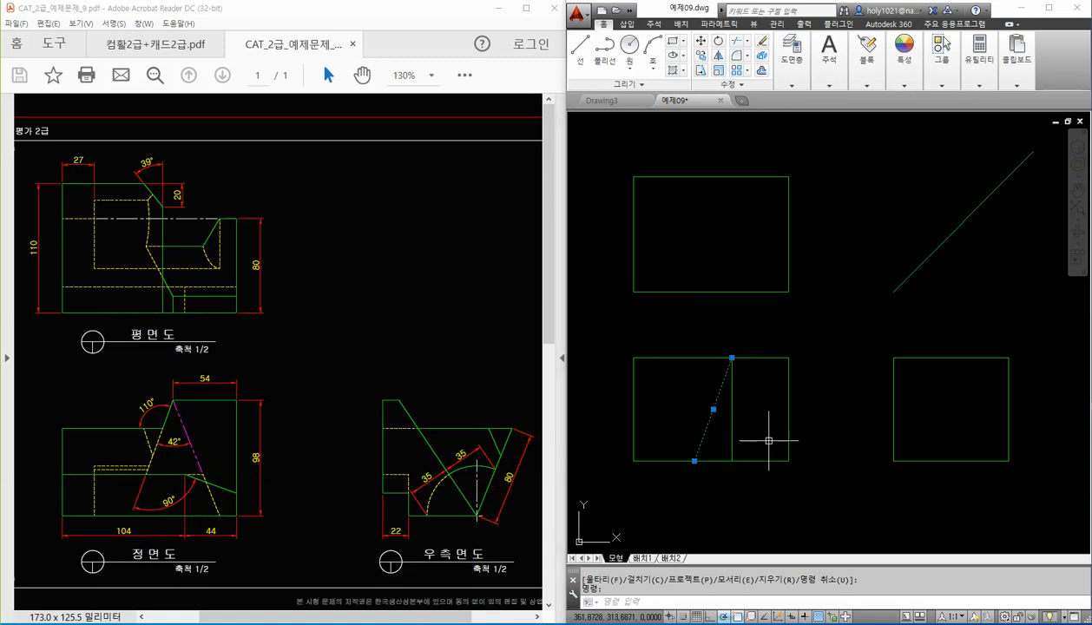
pyautogui.press('Escape')
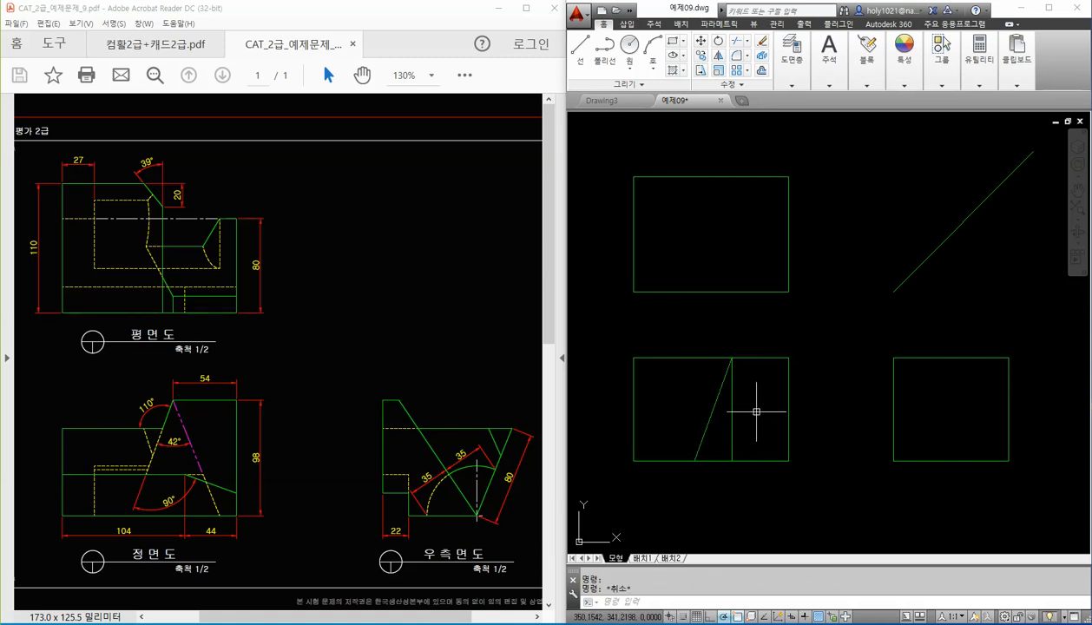
# Step: Align the UCS to the 70° sloped line in the front view using the Object option
pyautogui.scroll(2, 757, 406)
pyautogui.moveTo(754, 406); pyautogui.dragTo(782, 396, button='middle')
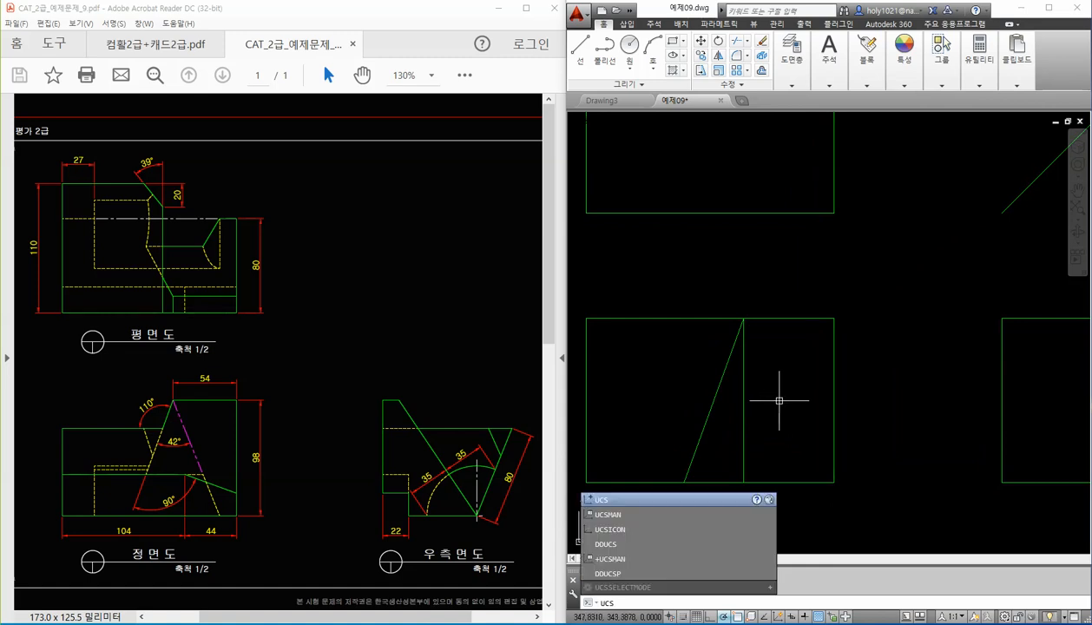
pyautogui.press('Return')
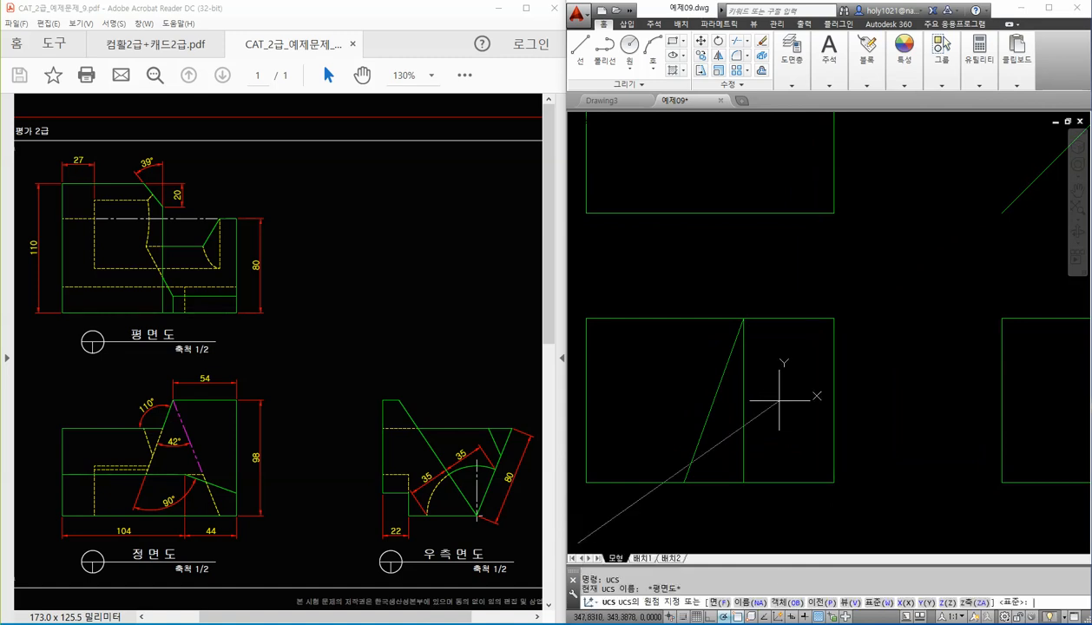
pyautogui.click(791, 602)
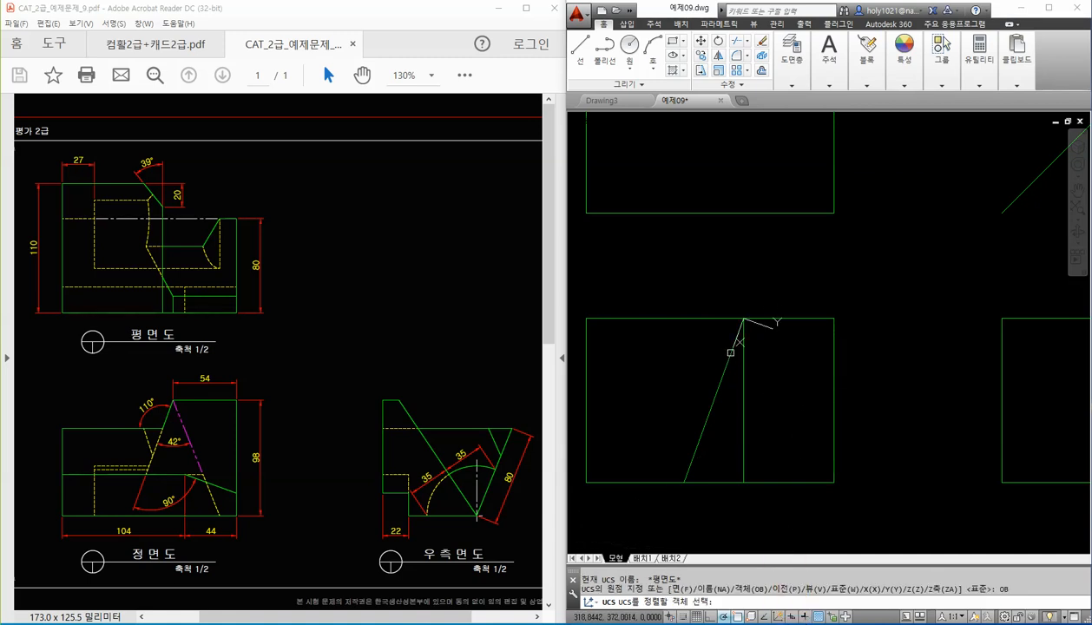
pyautogui.click(730, 353)
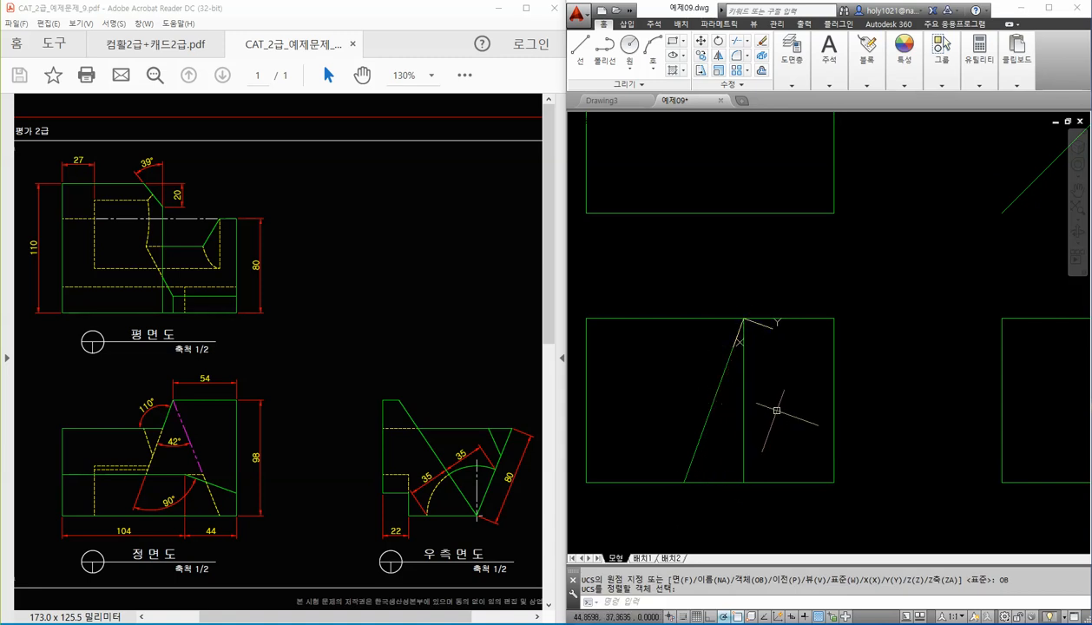
# Step: Draw a line from the sloped line's top end at 42° to it, running down-right past the front view's bottom edge
pyautogui.write('l')
pyautogui.press('Return')
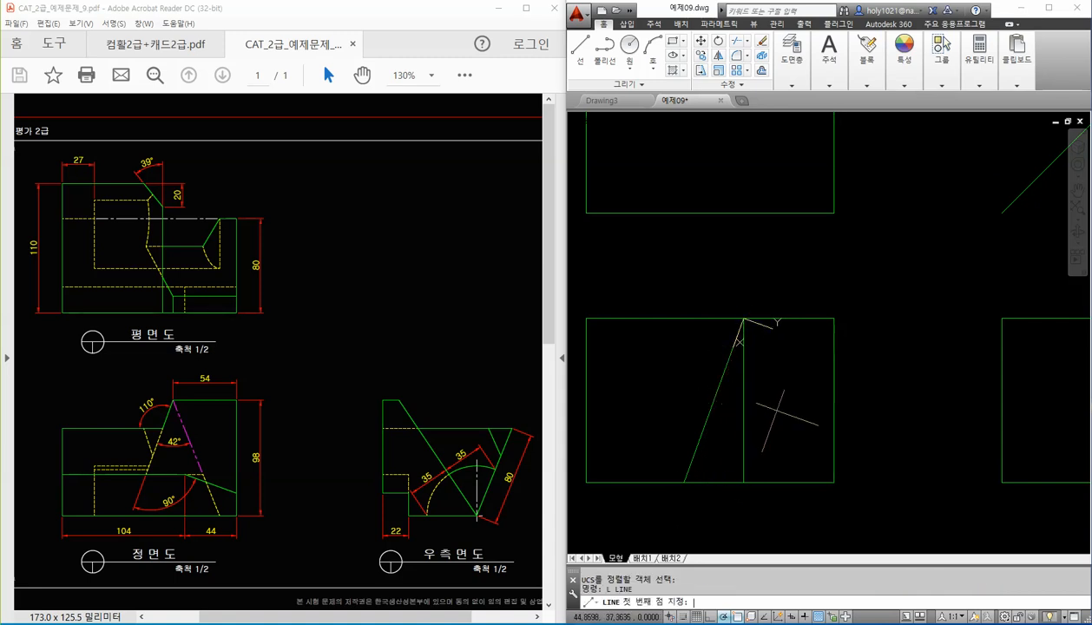
pyautogui.click(744, 319)
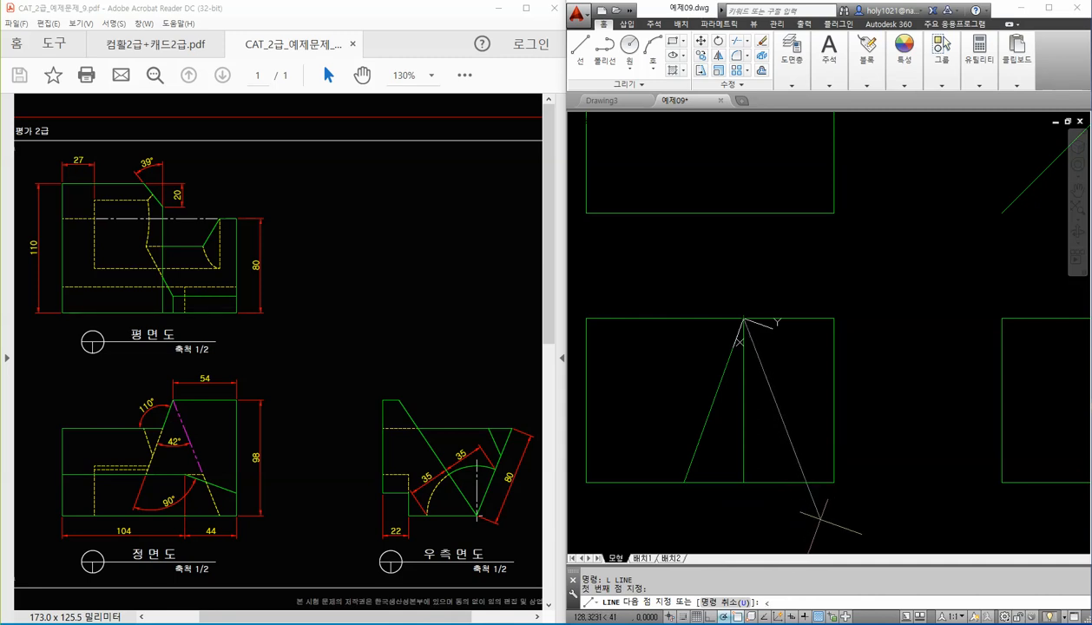
pyautogui.write('2')
pyautogui.press('Return')
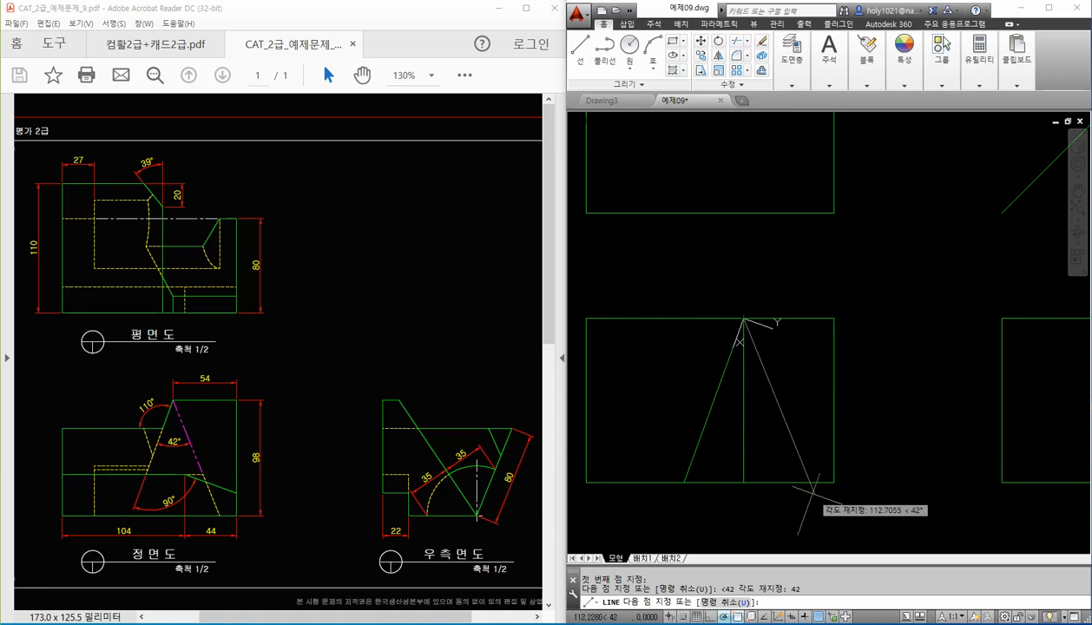
pyautogui.click(823, 515)
pyautogui.press('Return')
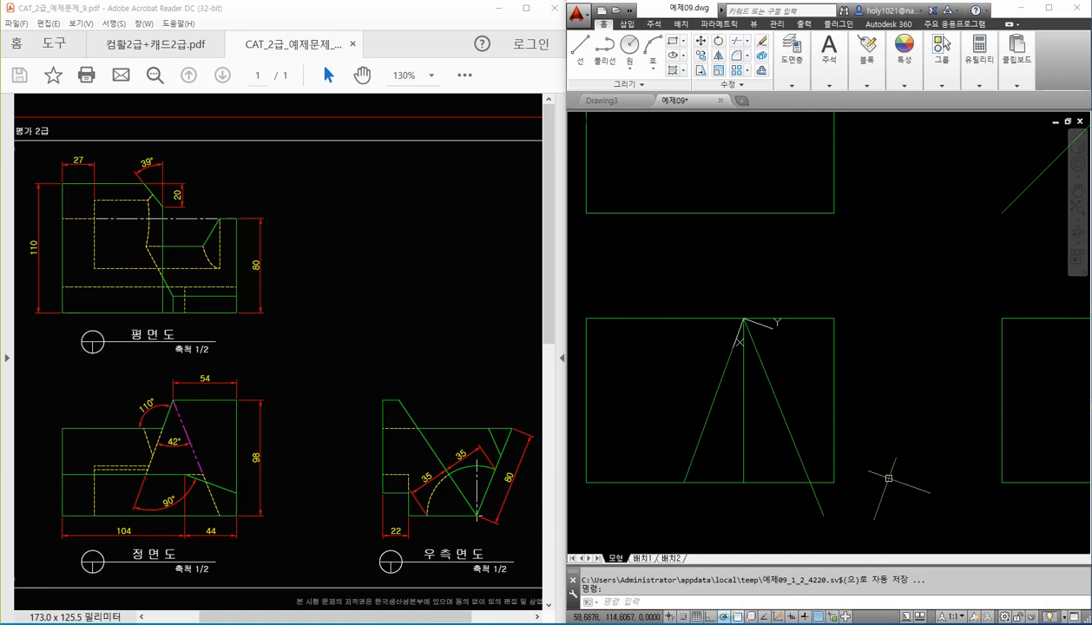
# Step: Trim the part of the 42° line that extends below the front view's bottom edge
pyautogui.write('tr')
pyautogui.press('Return')
pyautogui.press('Return')
pyautogui.click(818, 500)
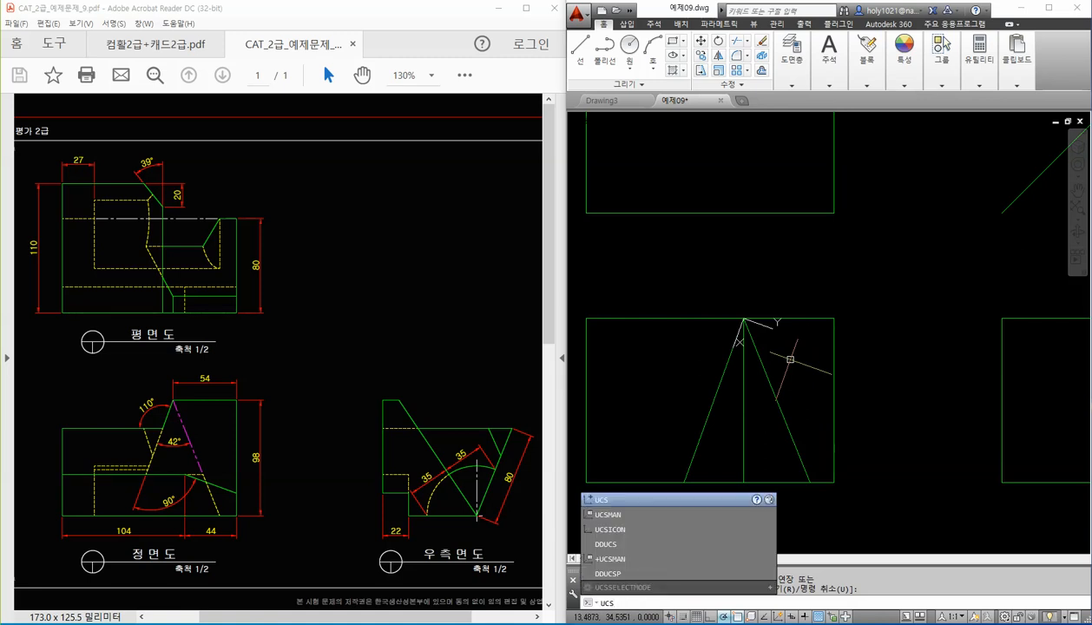
# Step: Reset the UCS to World
pyautogui.press('Return')
pyautogui.press('Return')
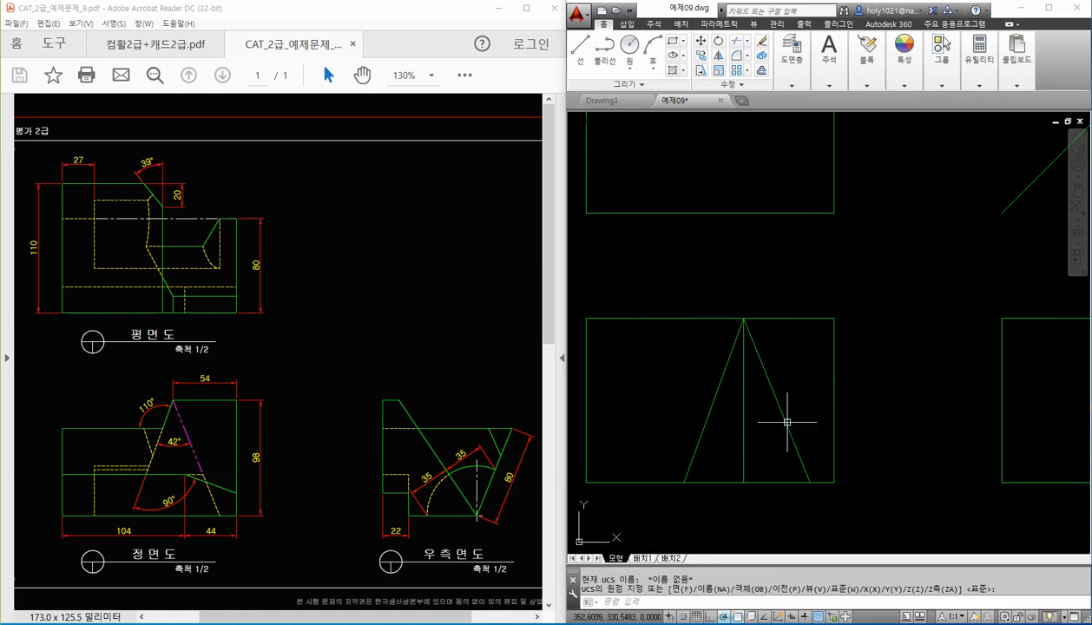
pyautogui.scroll(-2, 871, 396)
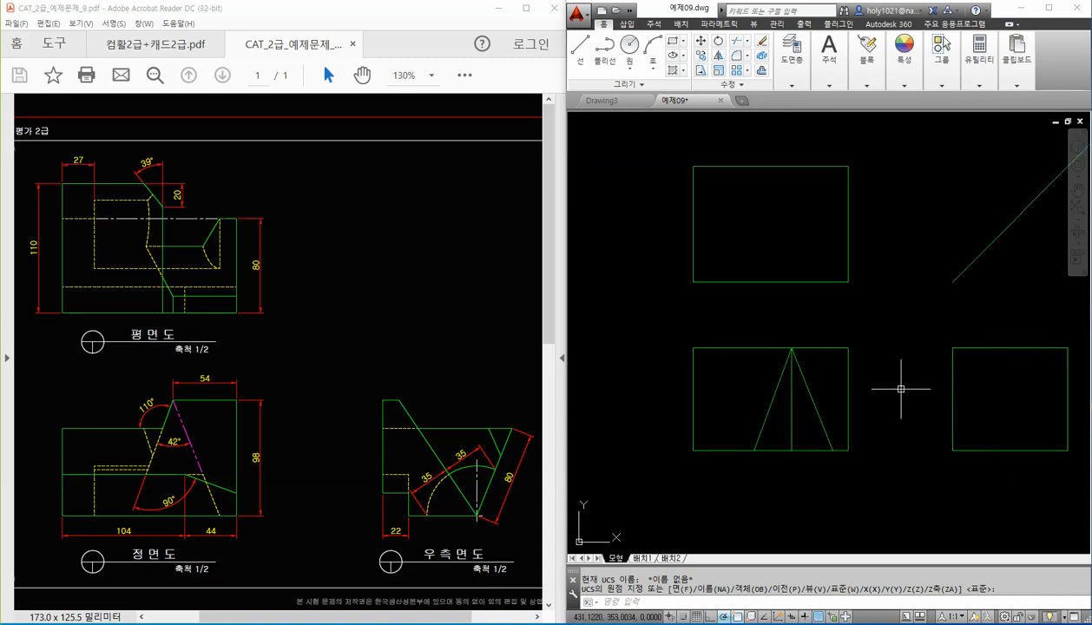
pyautogui.moveTo(915, 383); pyautogui.dragTo(868, 397, button='middle')
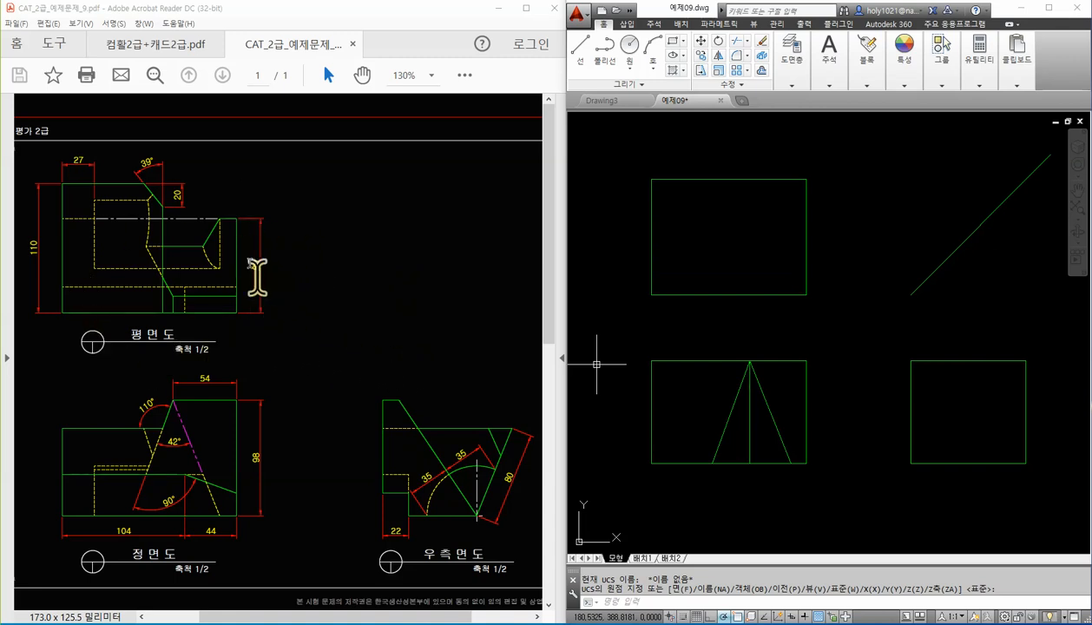
# Step: Offset the plan view's bottom edge 80 upward
pyautogui.click(739, 248)
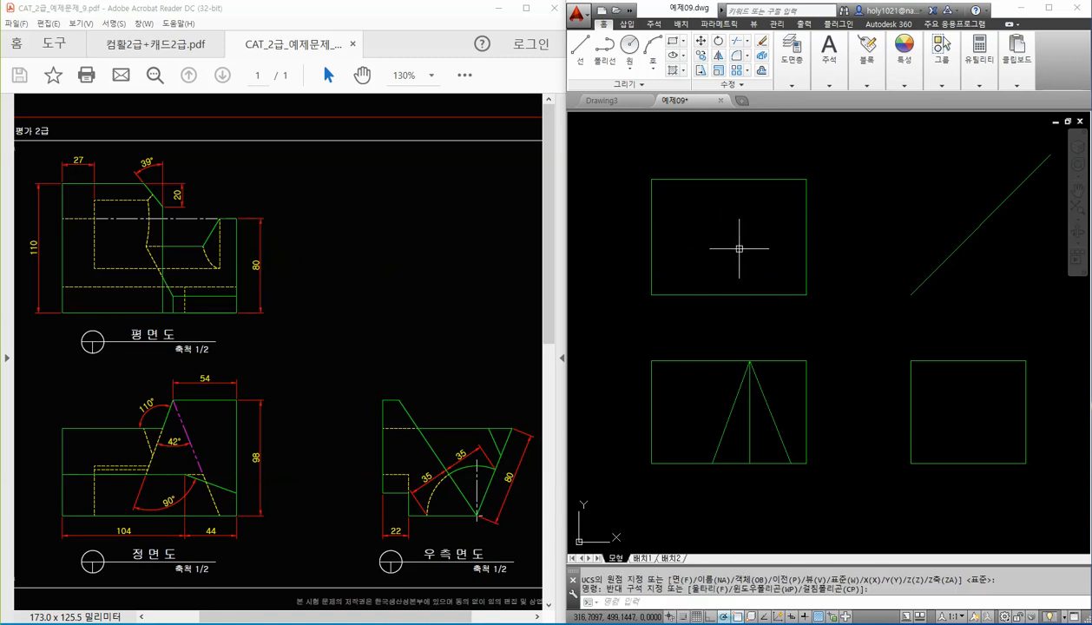
pyautogui.write('o')
pyautogui.press('Return')
pyautogui.write('80')
pyautogui.press('Return')
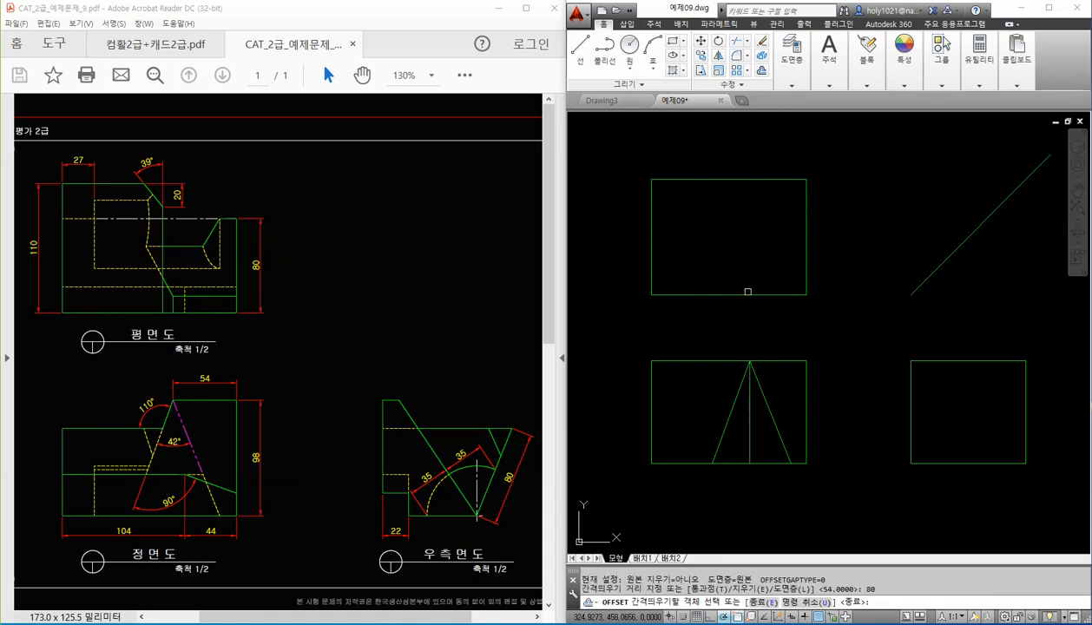
pyautogui.click(752, 296)
pyautogui.click(763, 250)
pyautogui.press('Return')
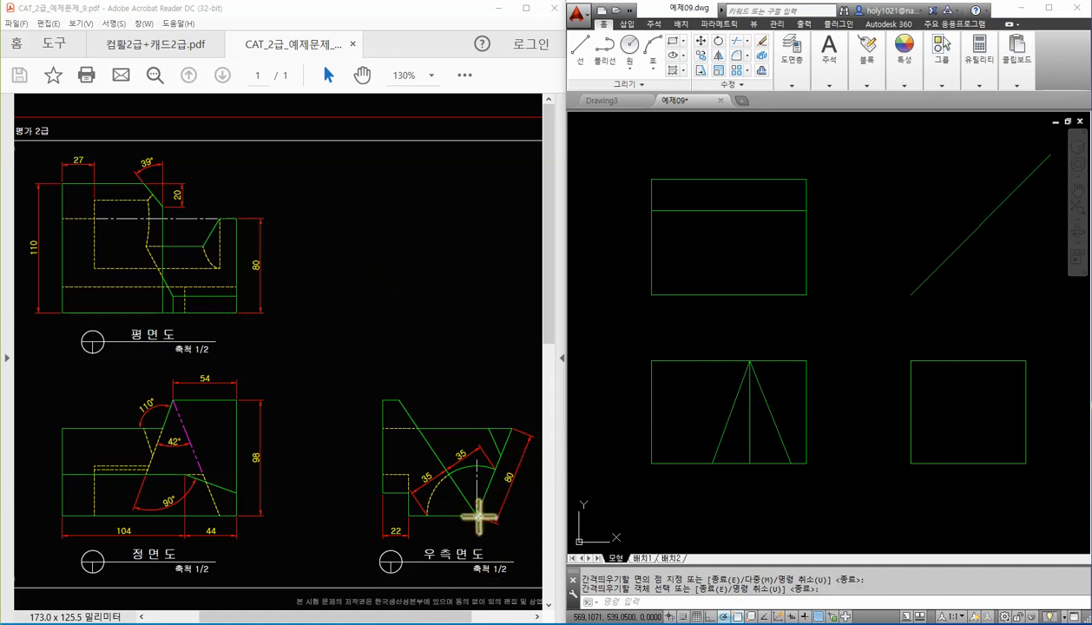
pyautogui.moveTo(479, 515); pyautogui.dragTo(513, 431)
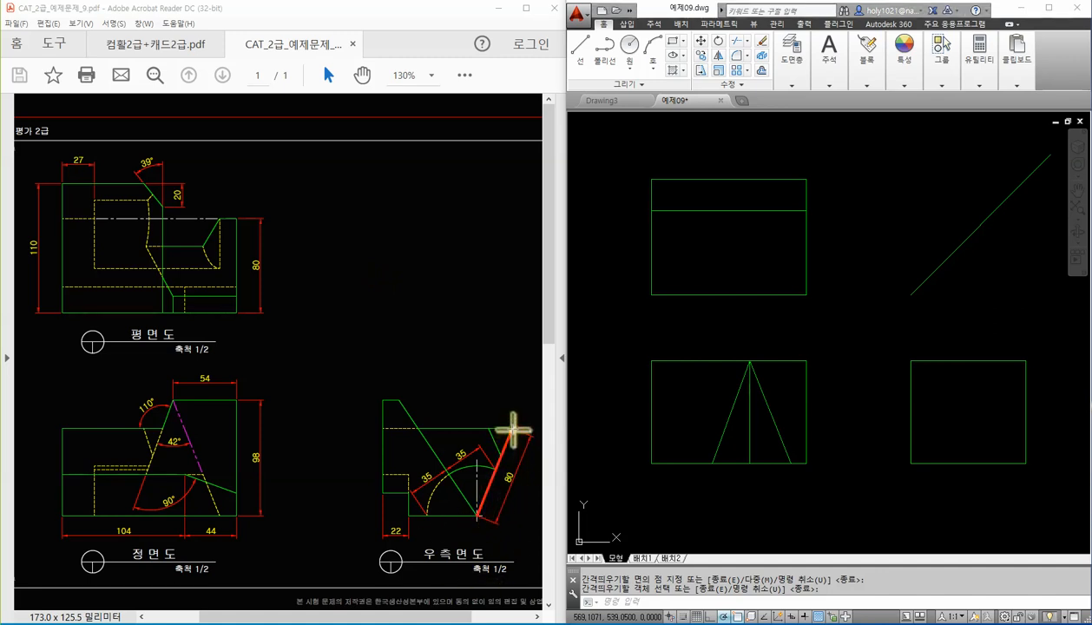
pyautogui.moveTo(510, 429); pyautogui.dragTo(389, 430)
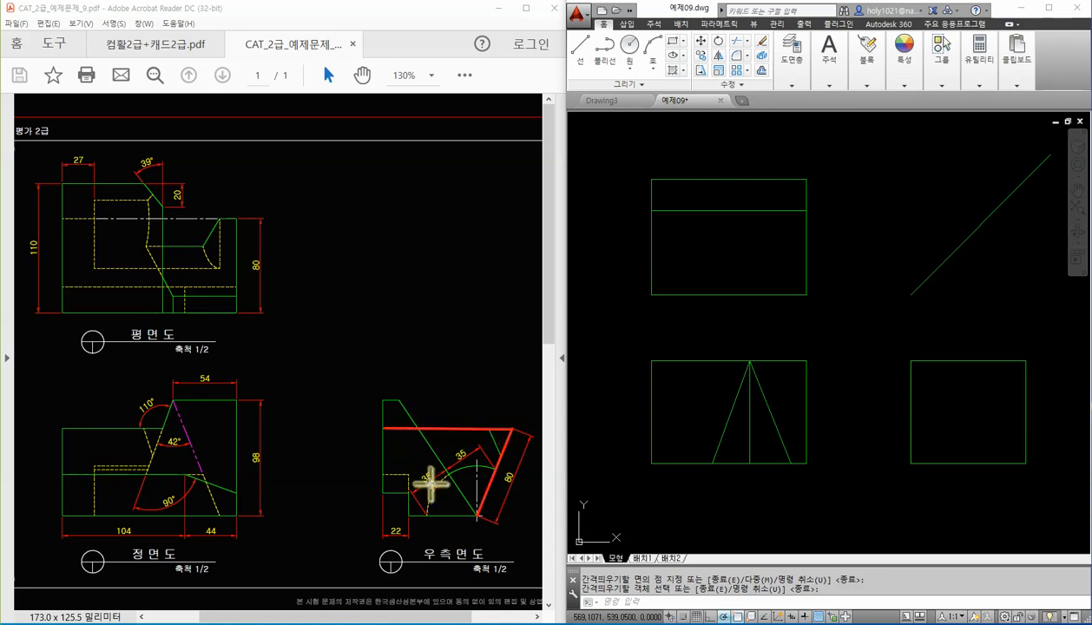
pyautogui.moveTo(476, 517); pyautogui.dragTo(401, 401)
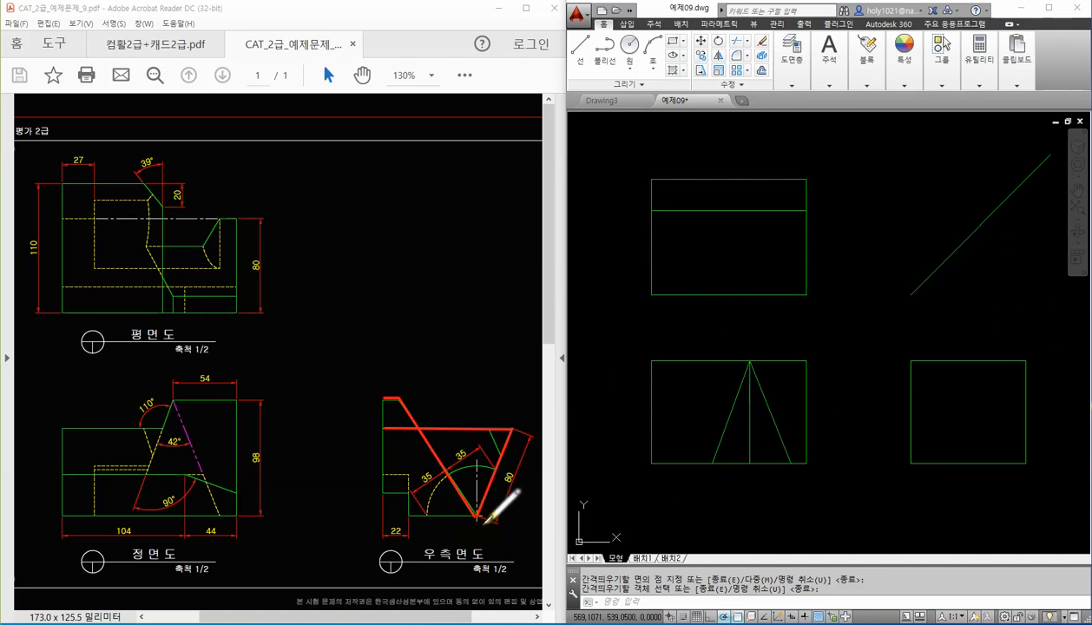
pyautogui.moveTo(478, 524)
pyautogui.mouseDown()
pyautogui.moveTo(476, 510)
pyautogui.moveTo(484, 521)
pyautogui.mouseUp()
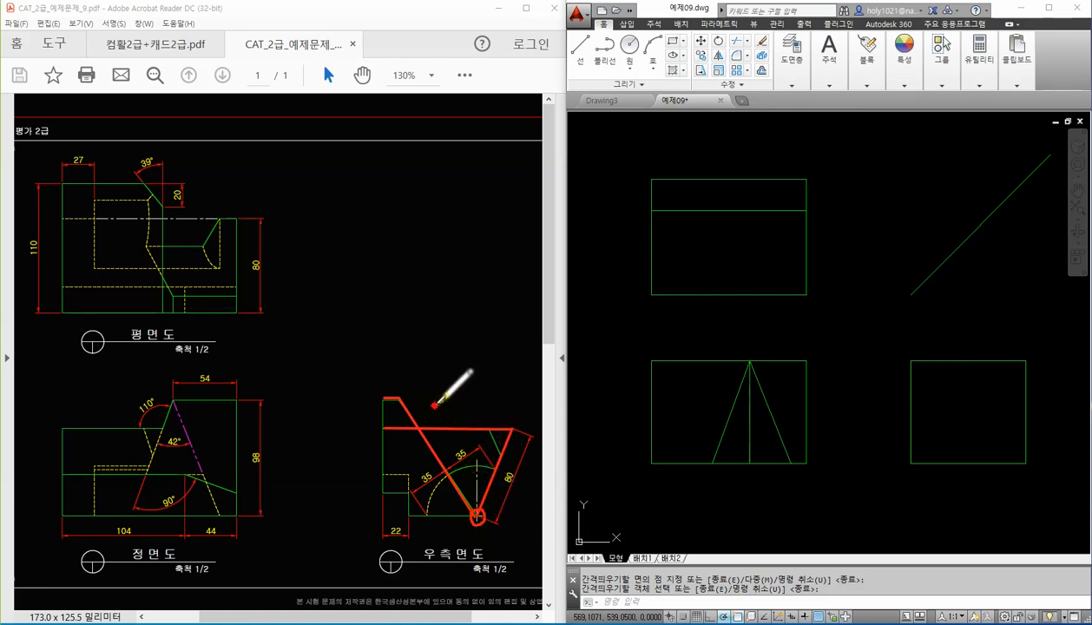
pyautogui.moveTo(433, 396)
pyautogui.mouseDown()
pyautogui.moveTo(475, 481)
pyautogui.moveTo(473, 469)
pyautogui.mouseUp()
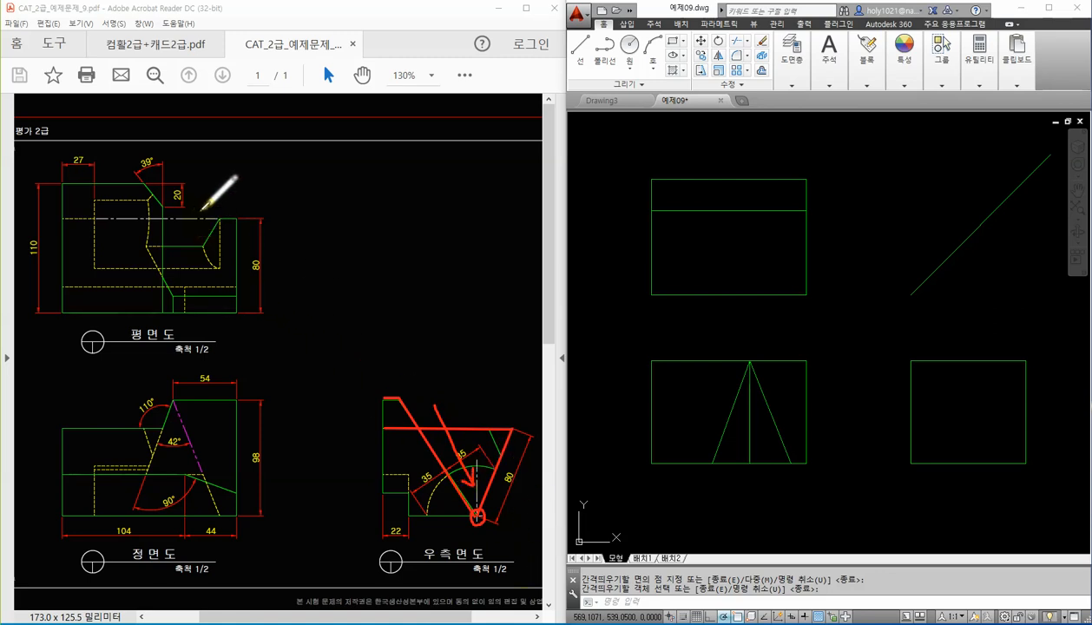
pyautogui.moveTo(201, 210); pyautogui.dragTo(222, 186)
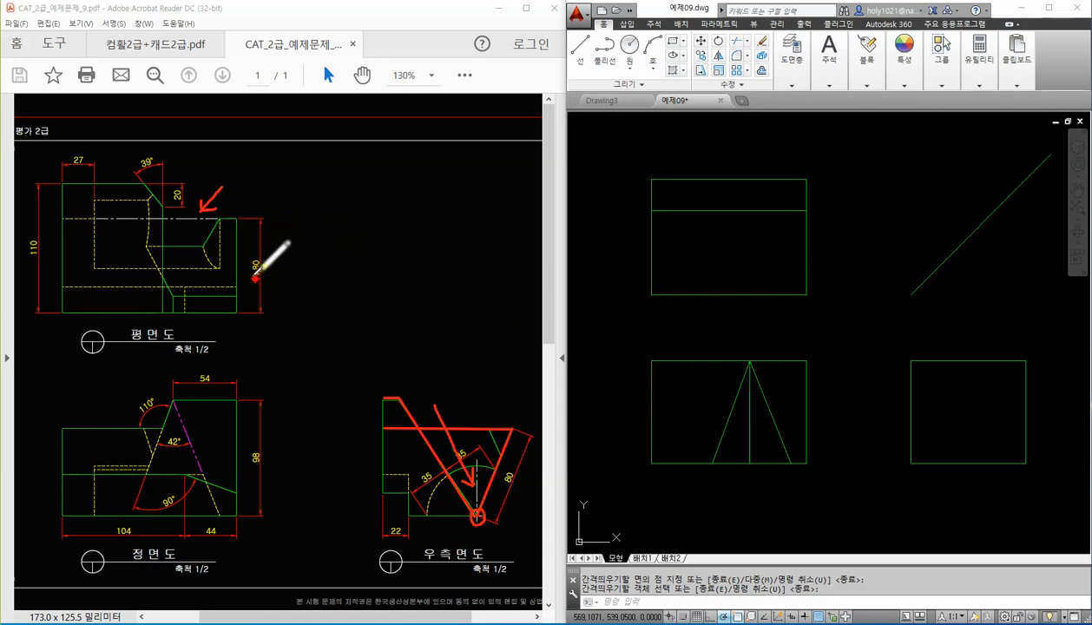
pyautogui.moveTo(255, 278); pyautogui.dragTo(263, 257)
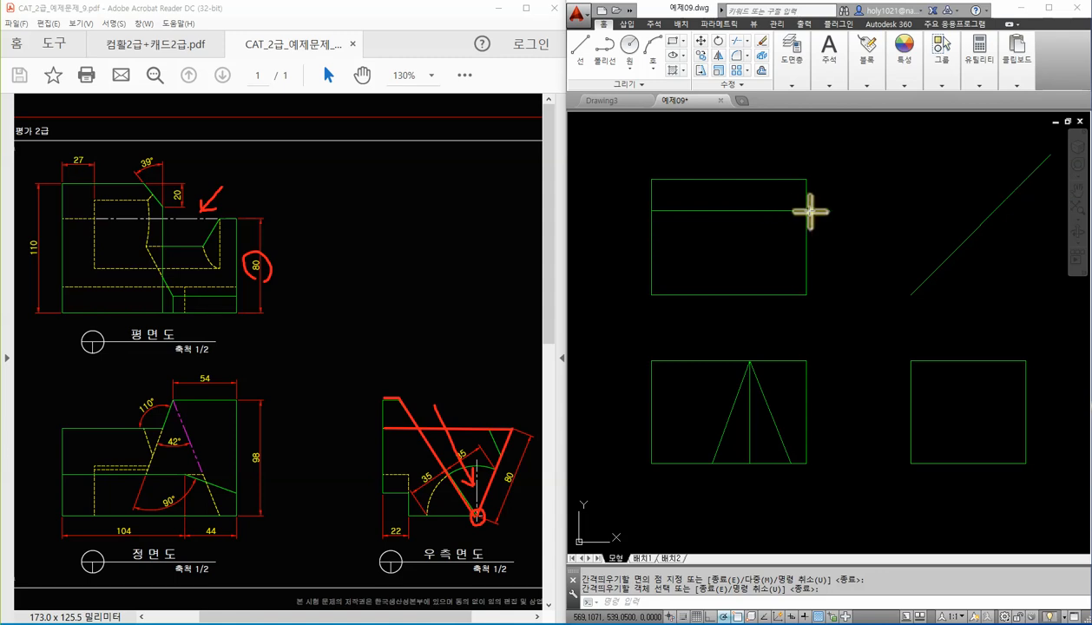
pyautogui.moveTo(809, 211)
pyautogui.mouseDown()
pyautogui.moveTo(992, 211)
pyautogui.moveTo(995, 465)
pyautogui.mouseUp()
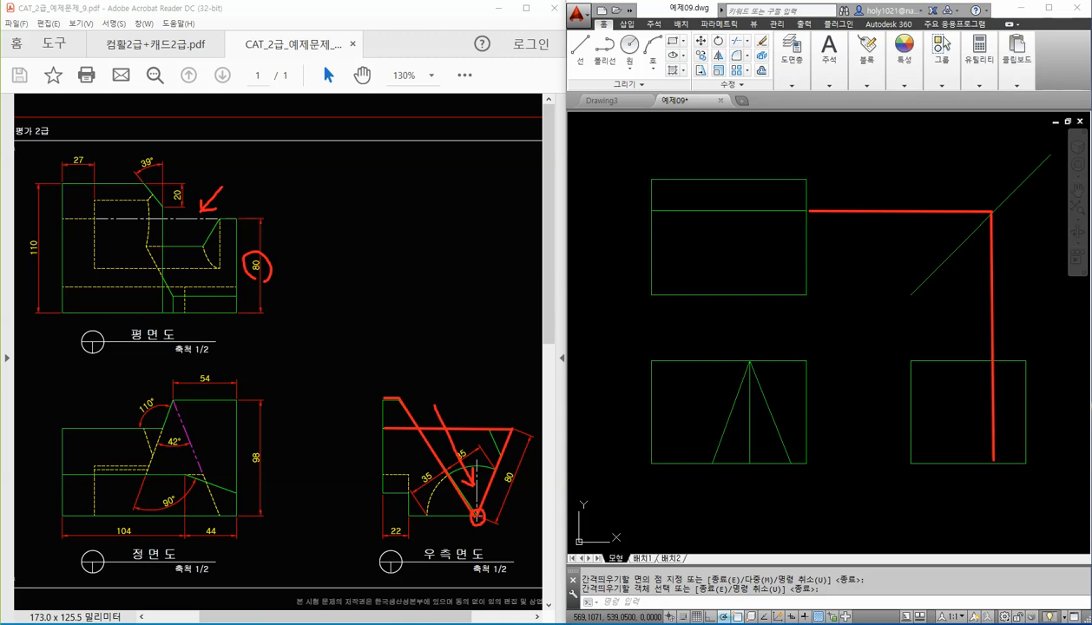
pyautogui.moveTo(495, 520)
pyautogui.mouseDown()
pyautogui.moveTo(471, 515)
pyautogui.moveTo(497, 525)
pyautogui.mouseUp()
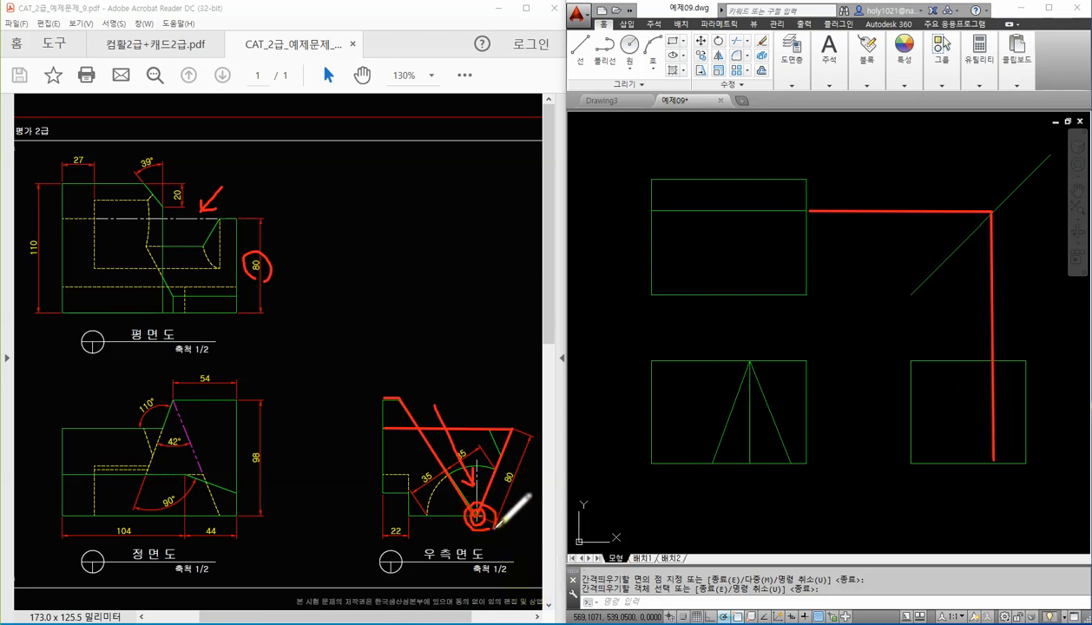
pyautogui.moveTo(1001, 458)
pyautogui.mouseDown()
pyautogui.moveTo(994, 470)
pyautogui.moveTo(1005, 468)
pyautogui.mouseUp()
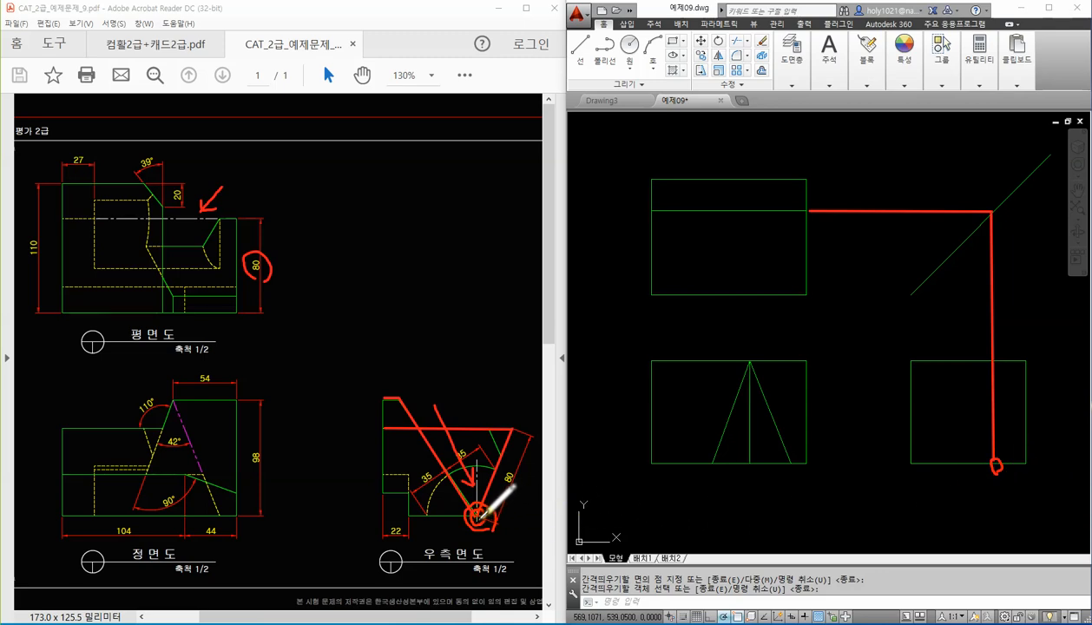
pyautogui.moveTo(482, 514); pyautogui.dragTo(514, 430)
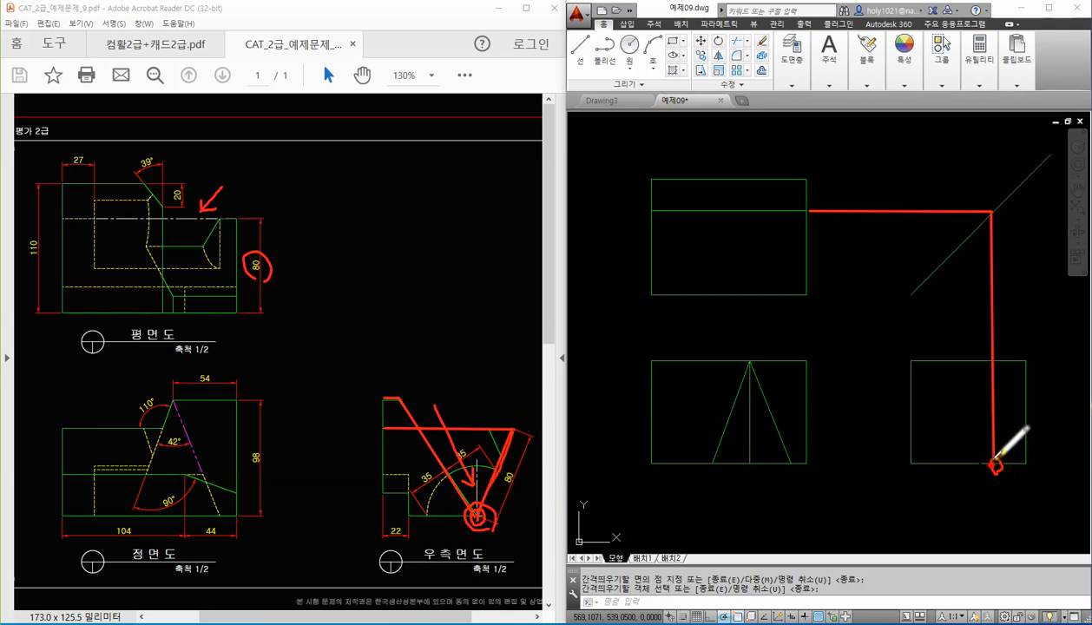
pyautogui.moveTo(996, 457); pyautogui.dragTo(1021, 395)
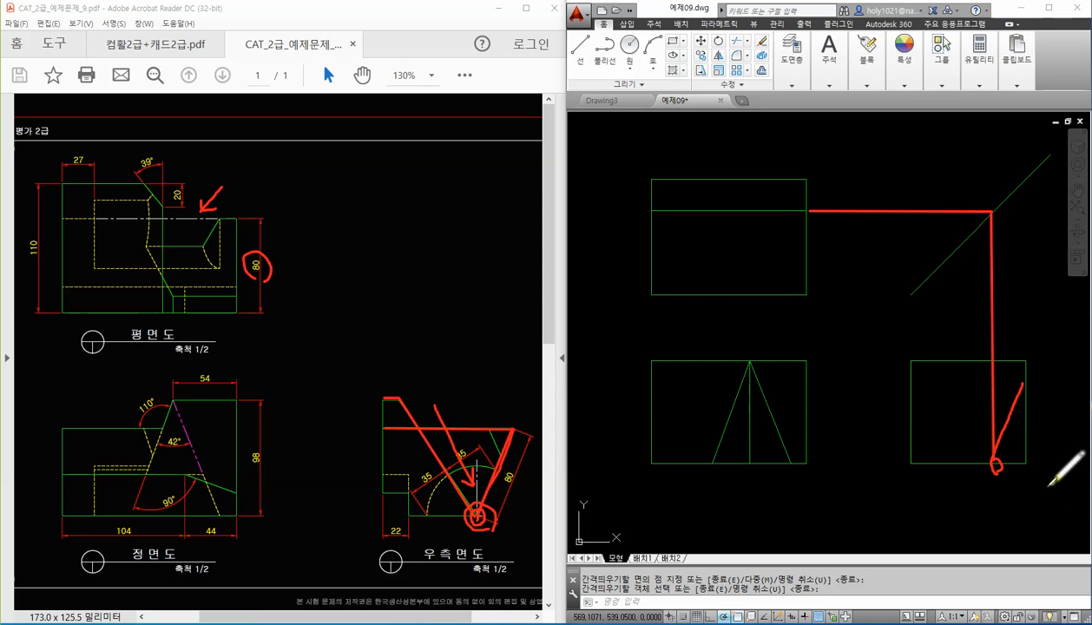
pyautogui.moveTo(1022, 385); pyautogui.dragTo(910, 394)
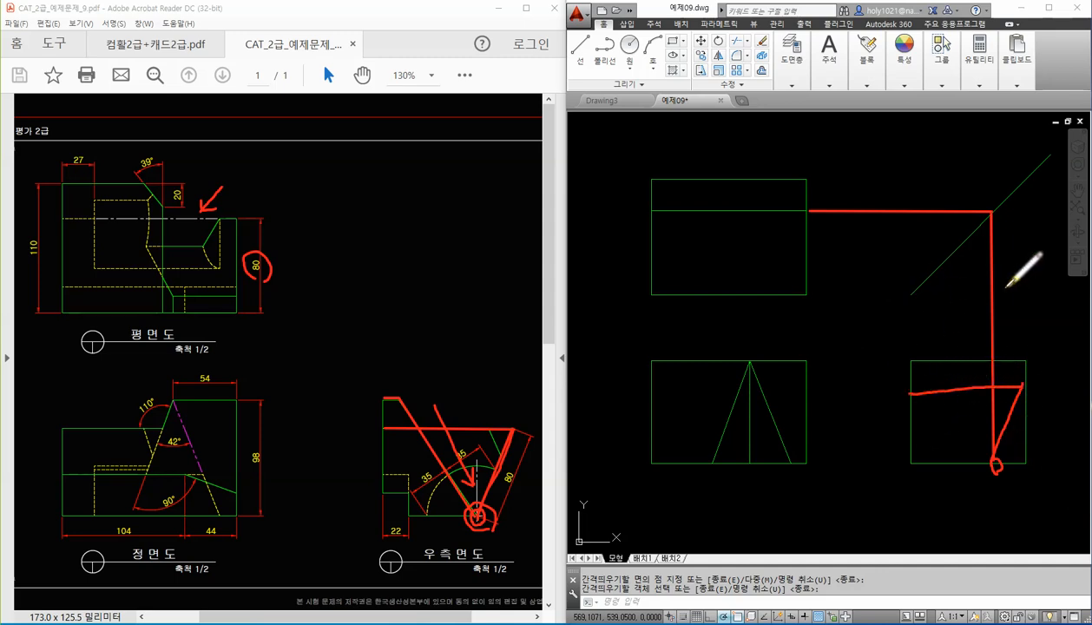
pyautogui.press('Escape')
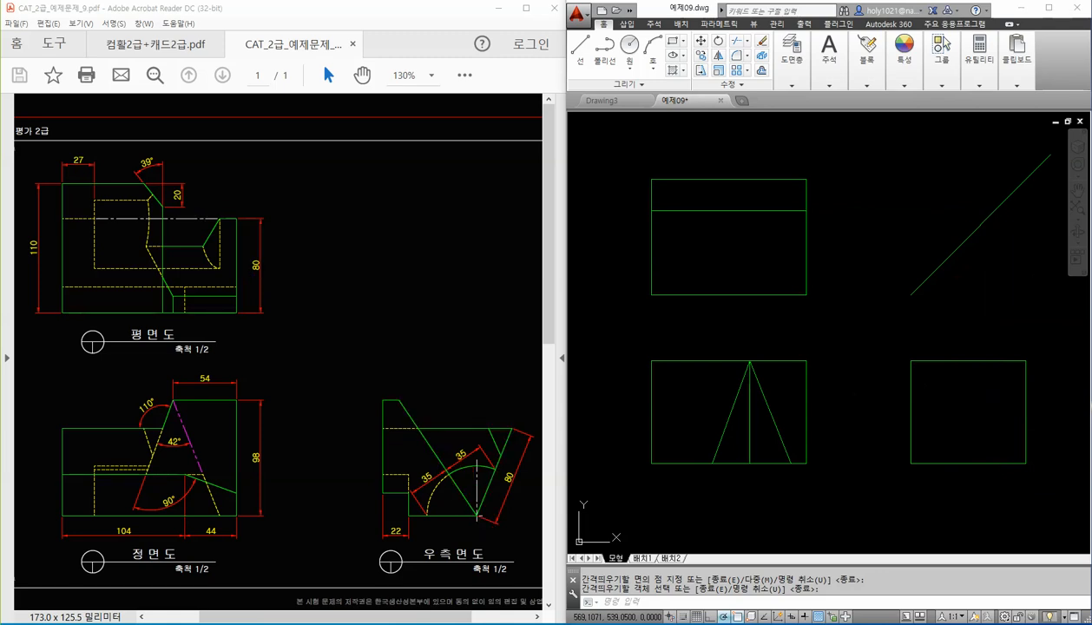
# Step: Draw projection lines from the right end of the plan view's offset line to the diagonal, then down to the side view's bottom edge
pyautogui.write('l')
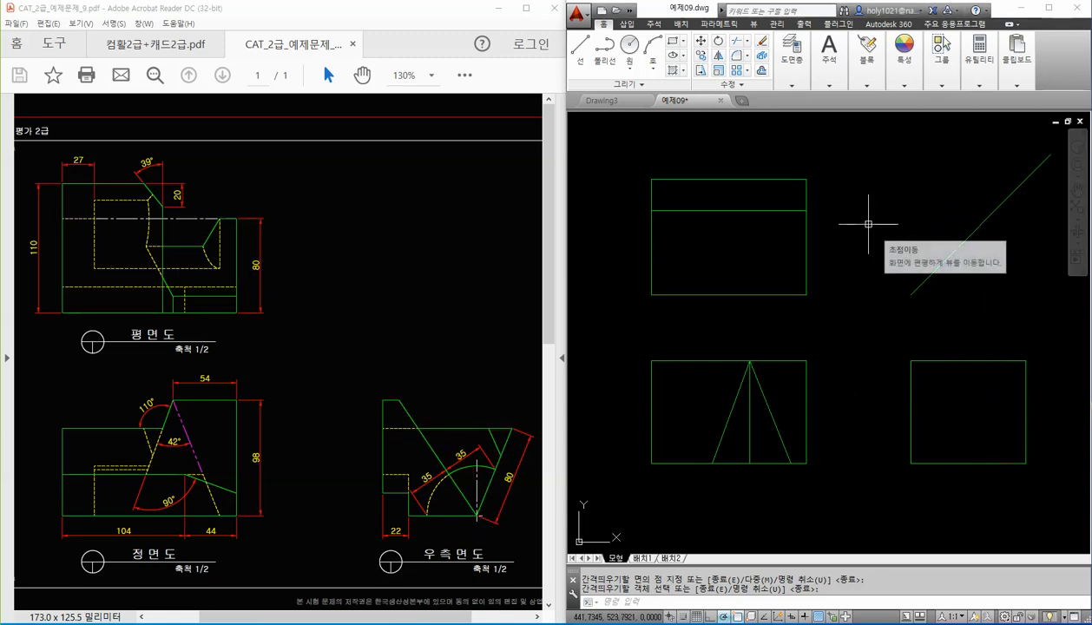
pyautogui.press('Return')
pyautogui.click(806, 210)
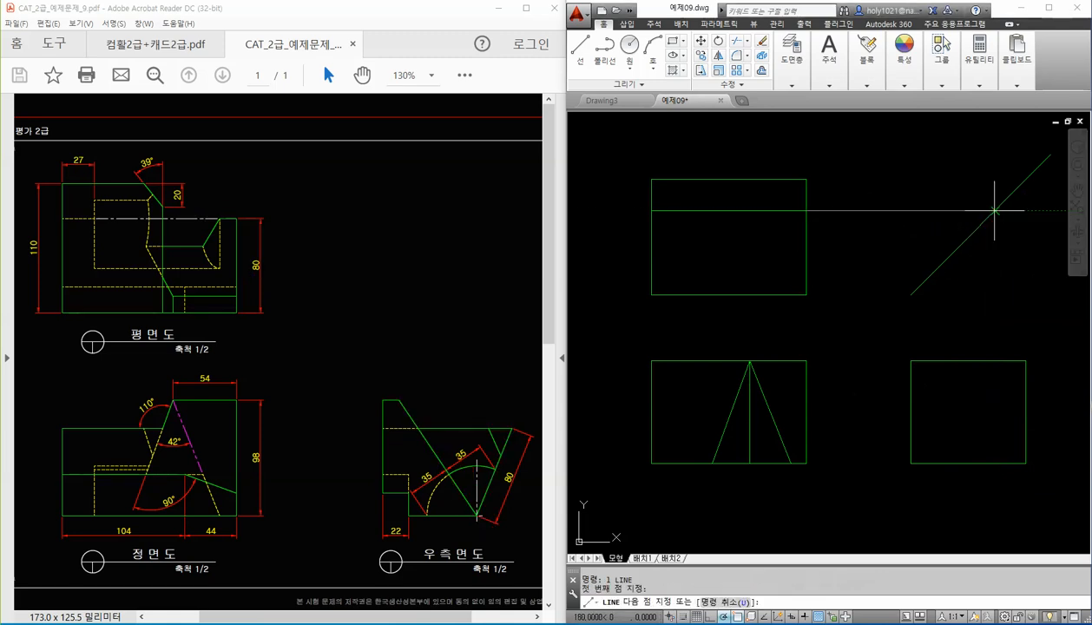
pyautogui.click(995, 210)
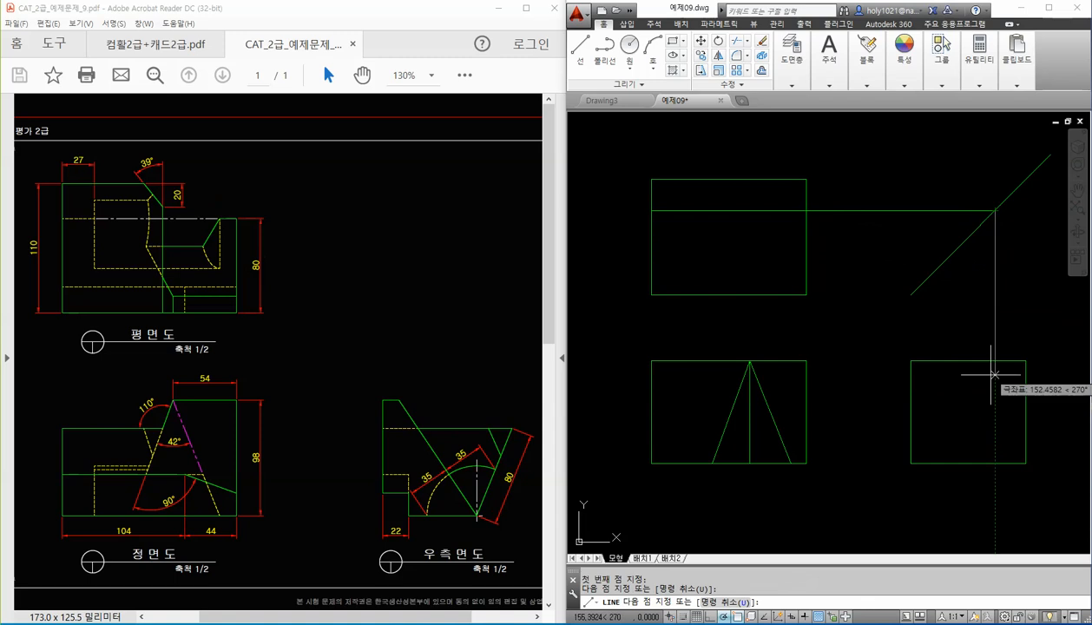
pyautogui.click(994, 463)
pyautogui.press('Return')
# Step: Draw a circle of radius 80 centred where the projection line meets the side view's bottom edge
pyautogui.moveTo(1037, 437); pyautogui.dragTo(989, 424, button='middle')
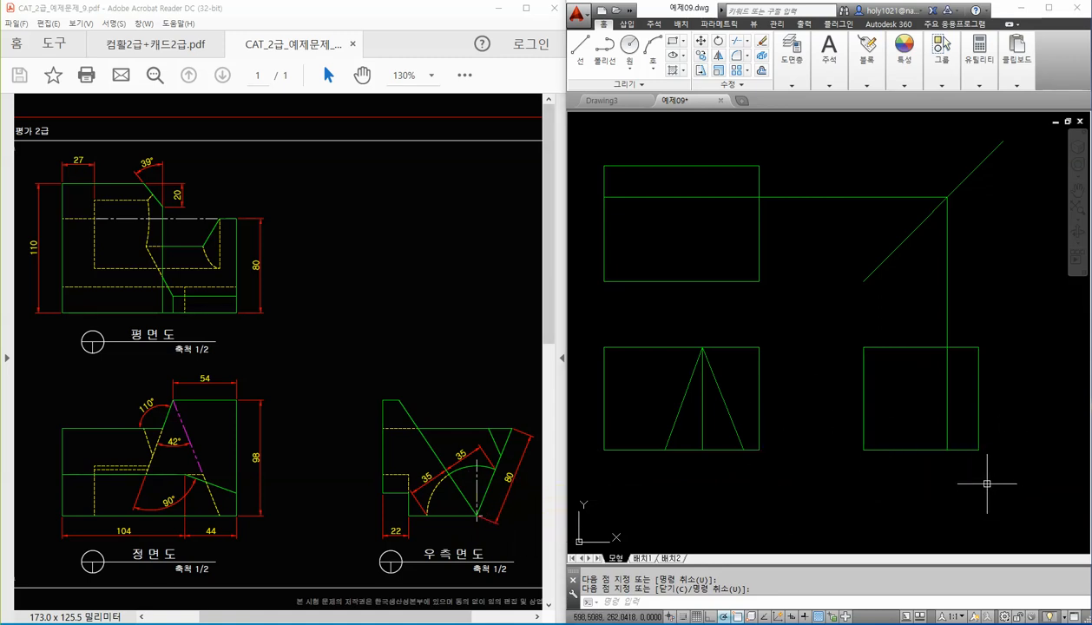
pyautogui.press('Return')
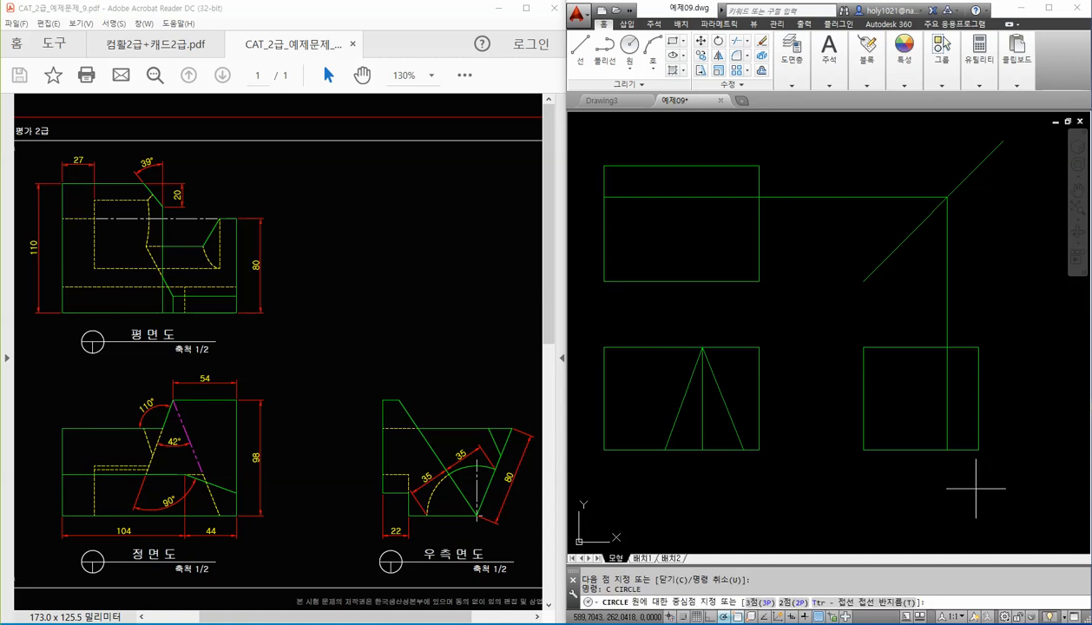
pyautogui.click(947, 450)
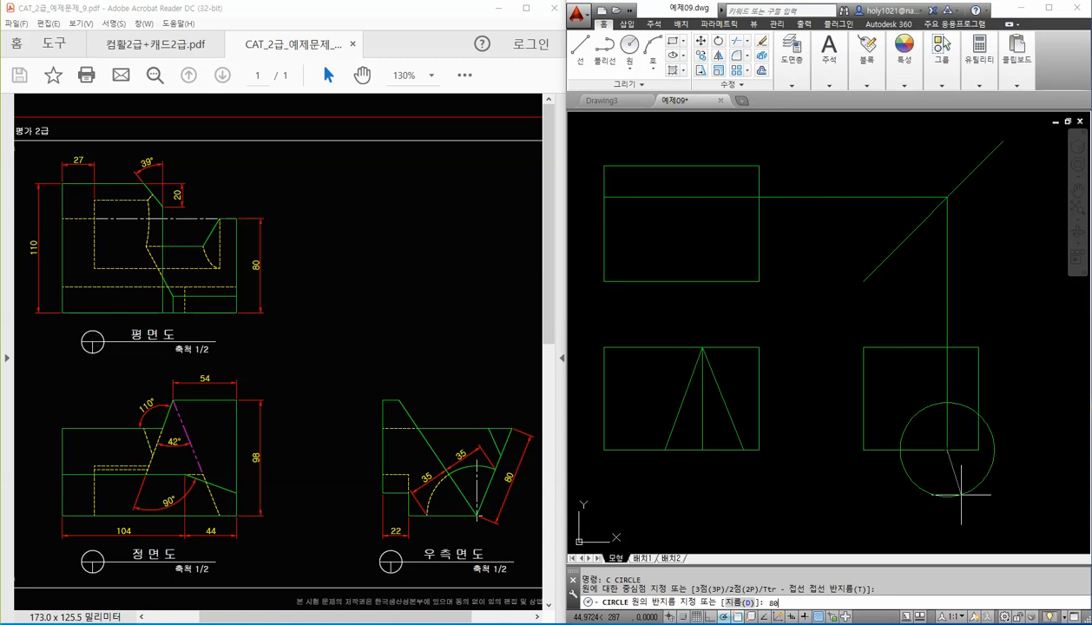
pyautogui.write('80')
pyautogui.press('Return')
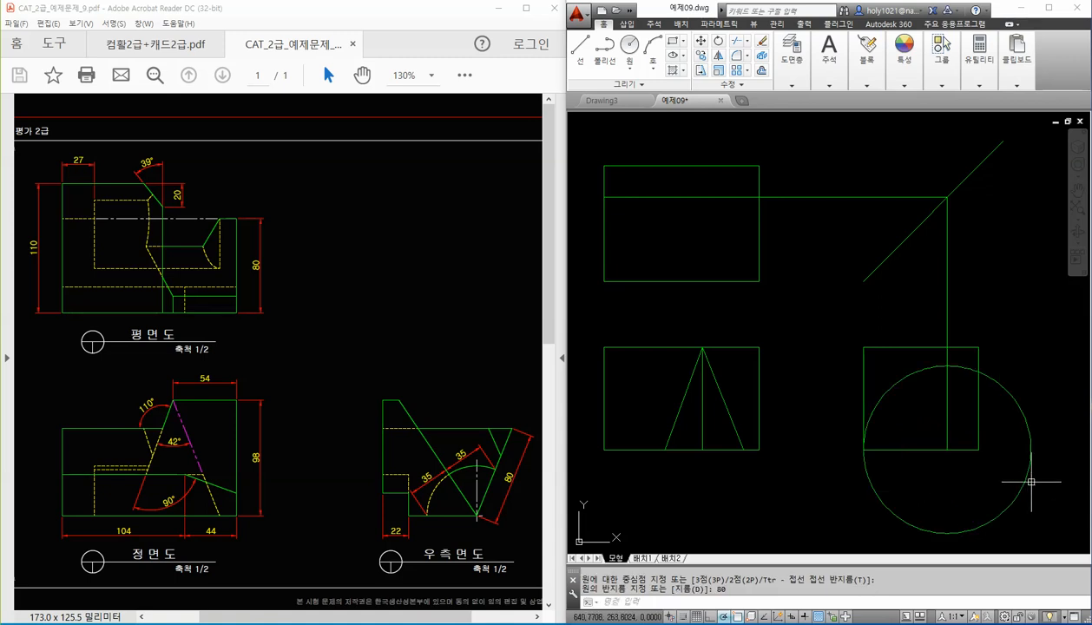
# Step: Draw a line from the circle's centre to where the circle crosses the side view's right edge
pyautogui.write('l')
pyautogui.press('Return')
pyautogui.click(947, 450)
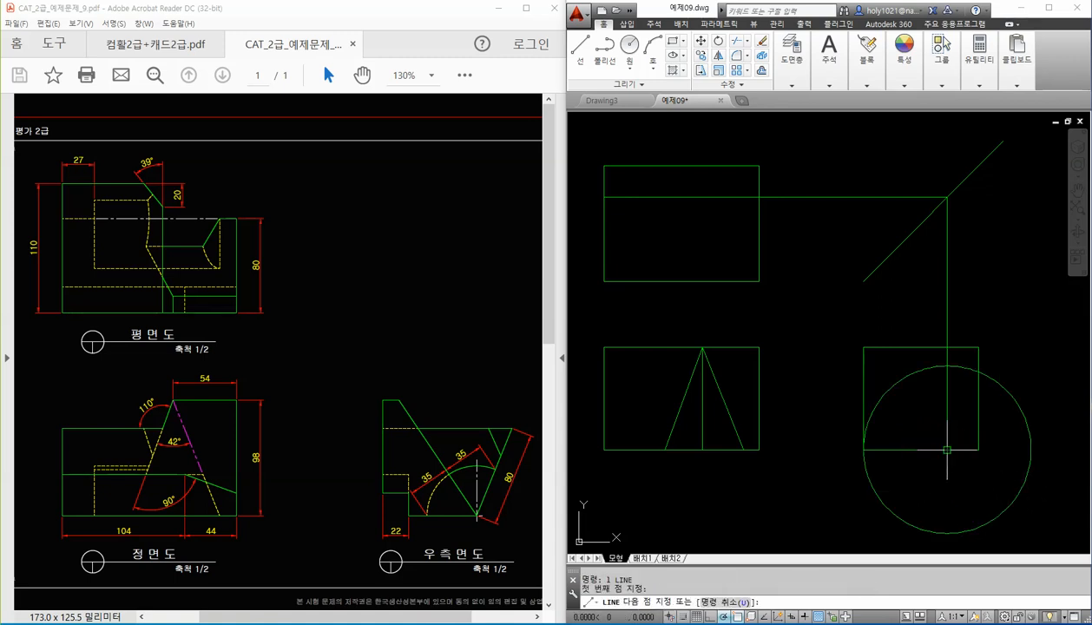
pyautogui.click(977, 373)
pyautogui.press('Return')
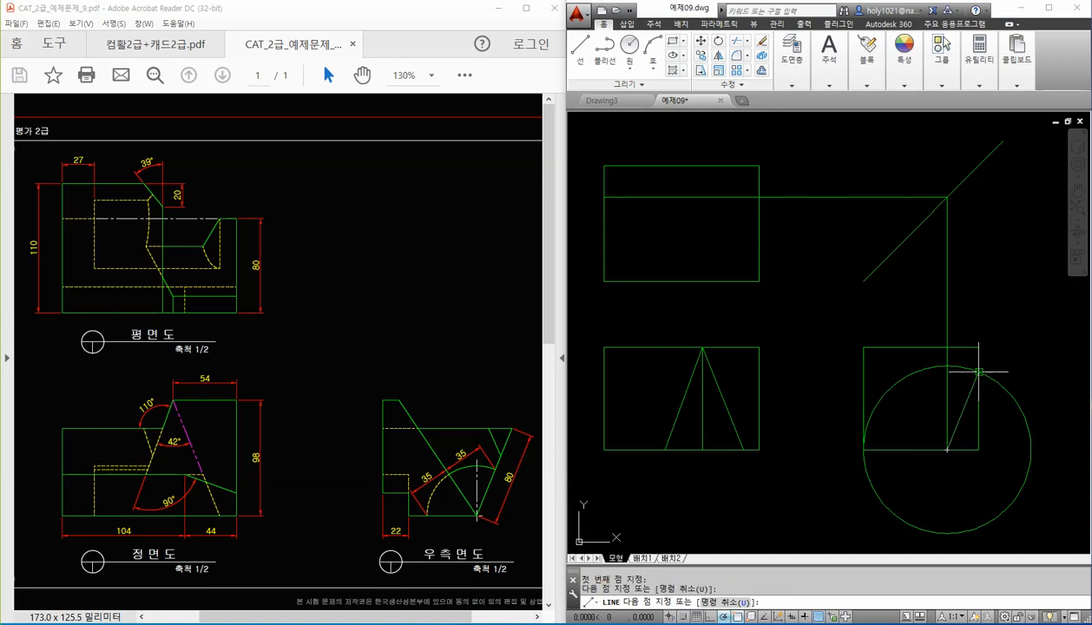
# Step: Check the length of the side view's sloped line with an aligned dimension, without placing it
pyautogui.scroll(2, 990, 370)
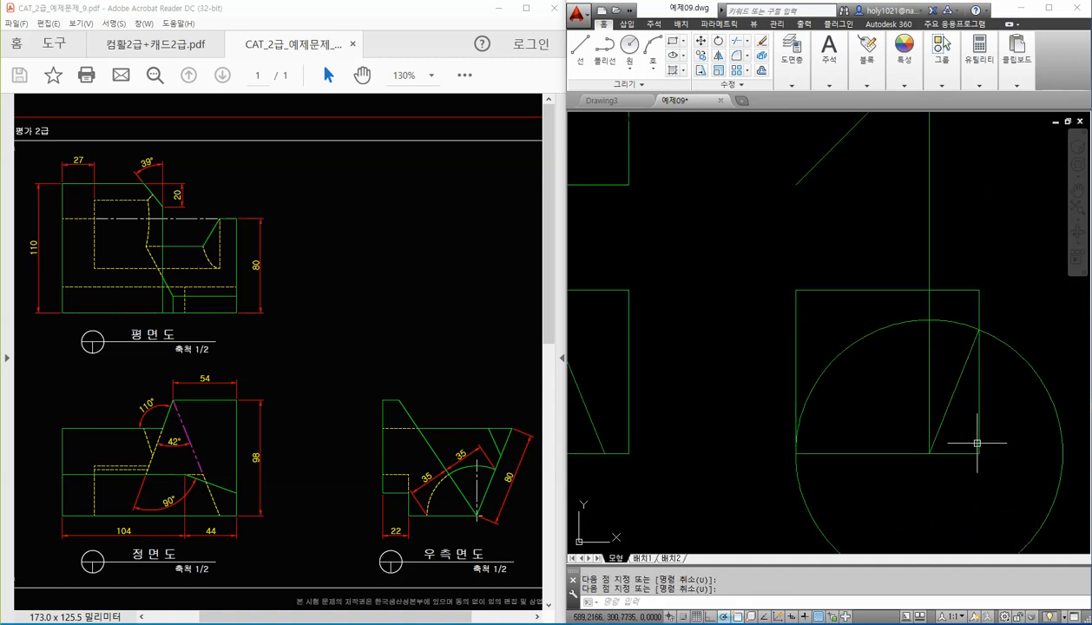
pyautogui.moveTo(976, 444)
pyautogui.mouseDown(button='middle')
pyautogui.moveTo(956, 398)
pyautogui.moveTo(935, 382)
pyautogui.mouseUp(button='middle')
pyautogui.click(832, 59)
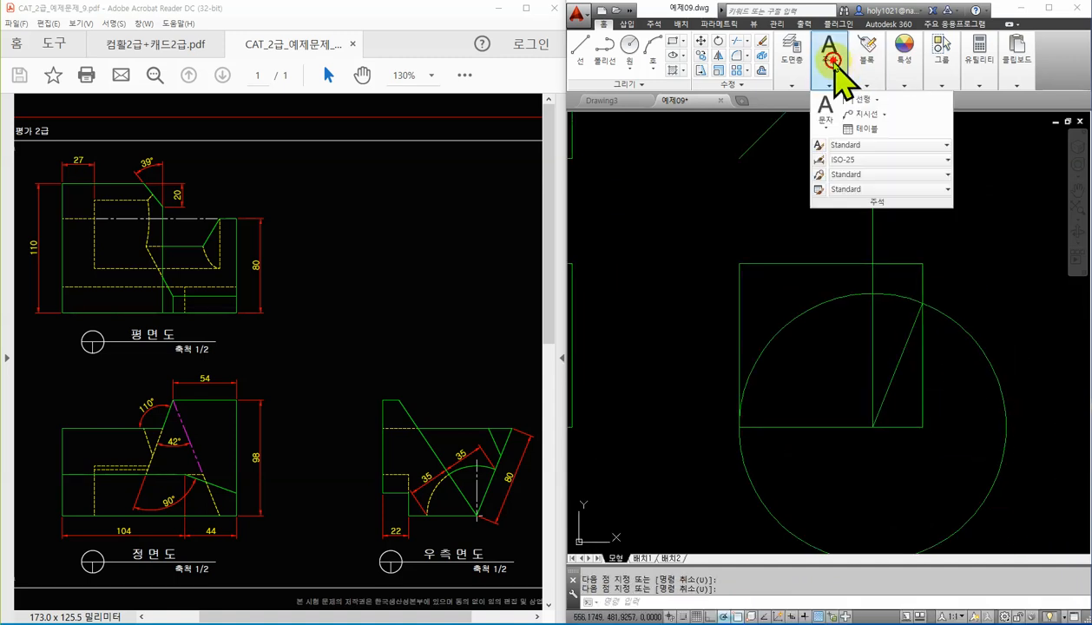
pyautogui.click(876, 99)
pyautogui.click(876, 146)
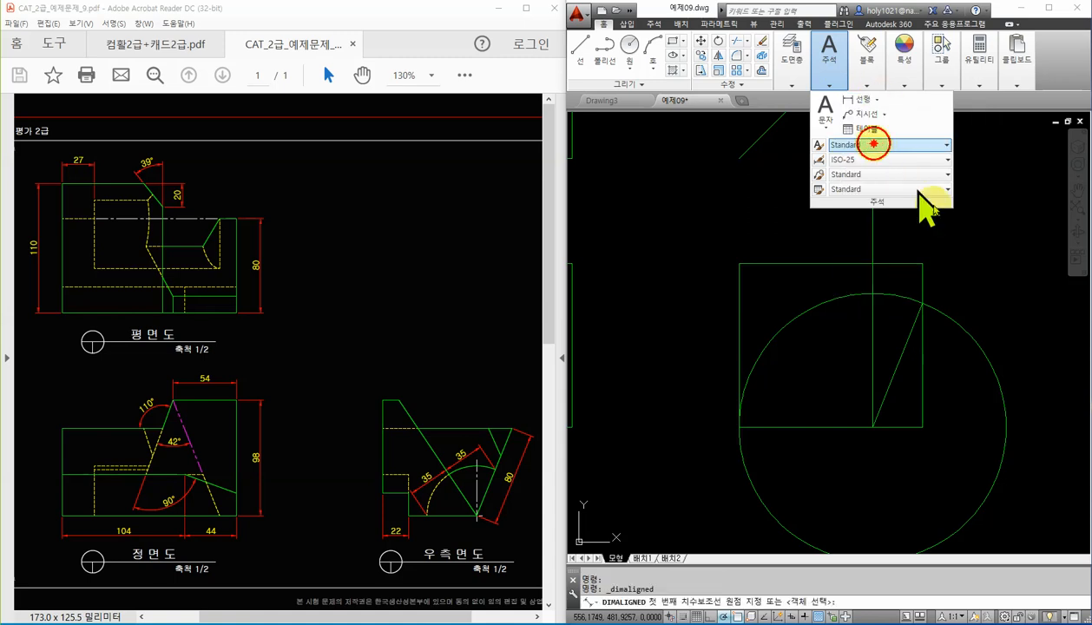
pyautogui.click(922, 304)
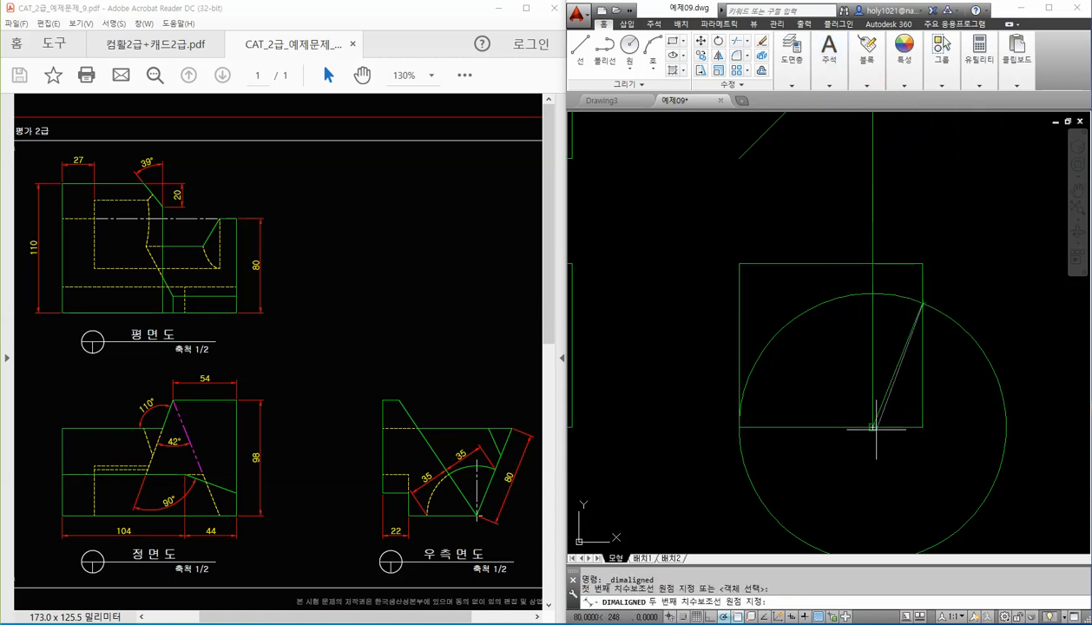
pyautogui.click(873, 427)
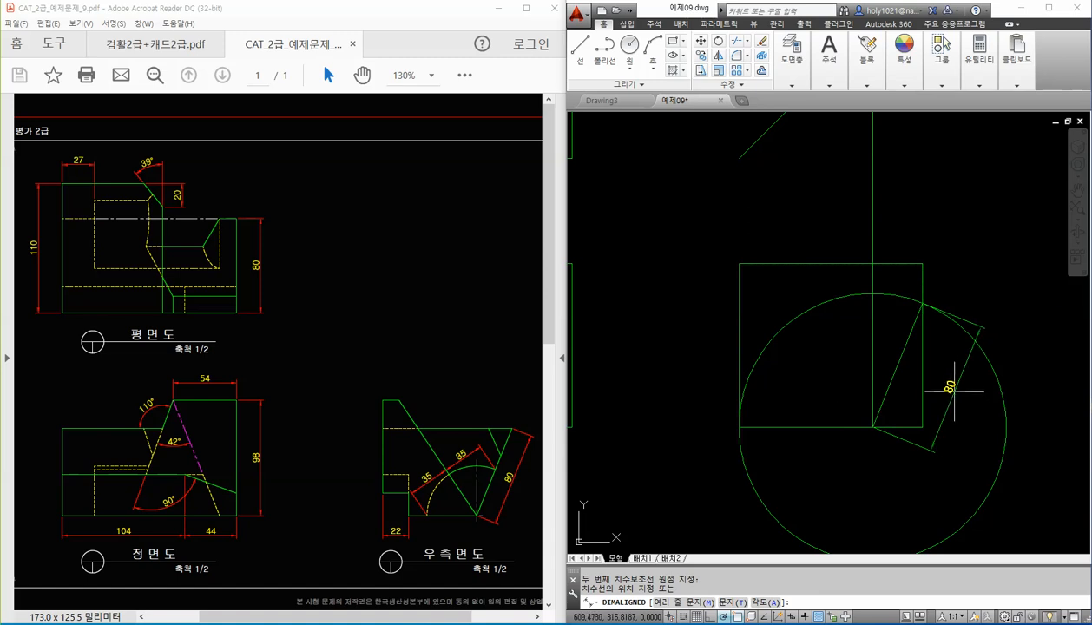
pyautogui.press('Escape')
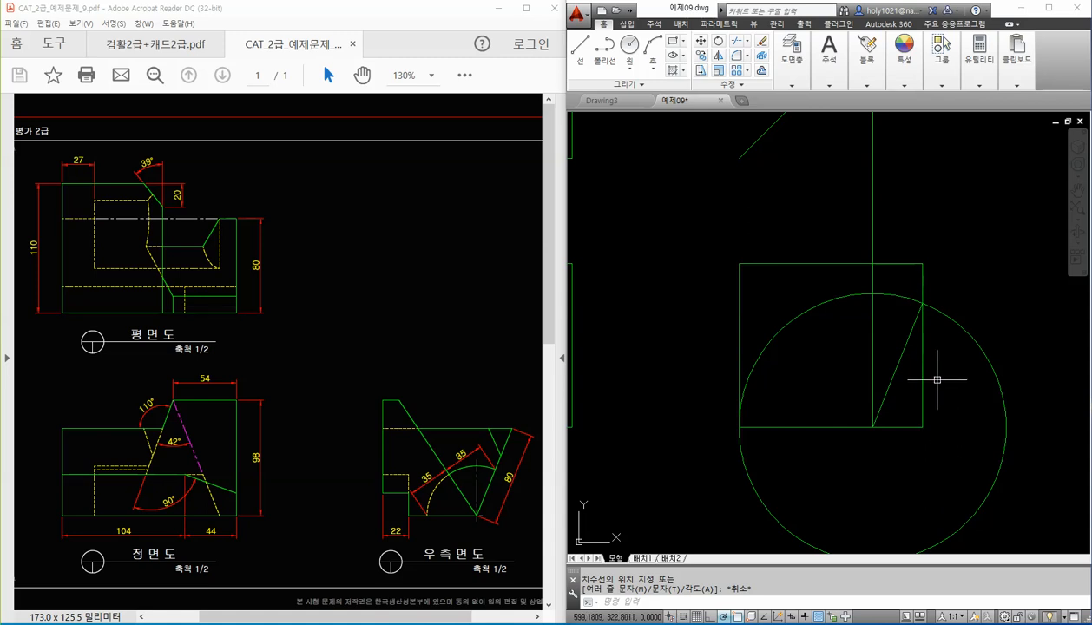
# Step: Delete the radius 80 construction circle from the side view
pyautogui.scroll(-2, 949, 392)
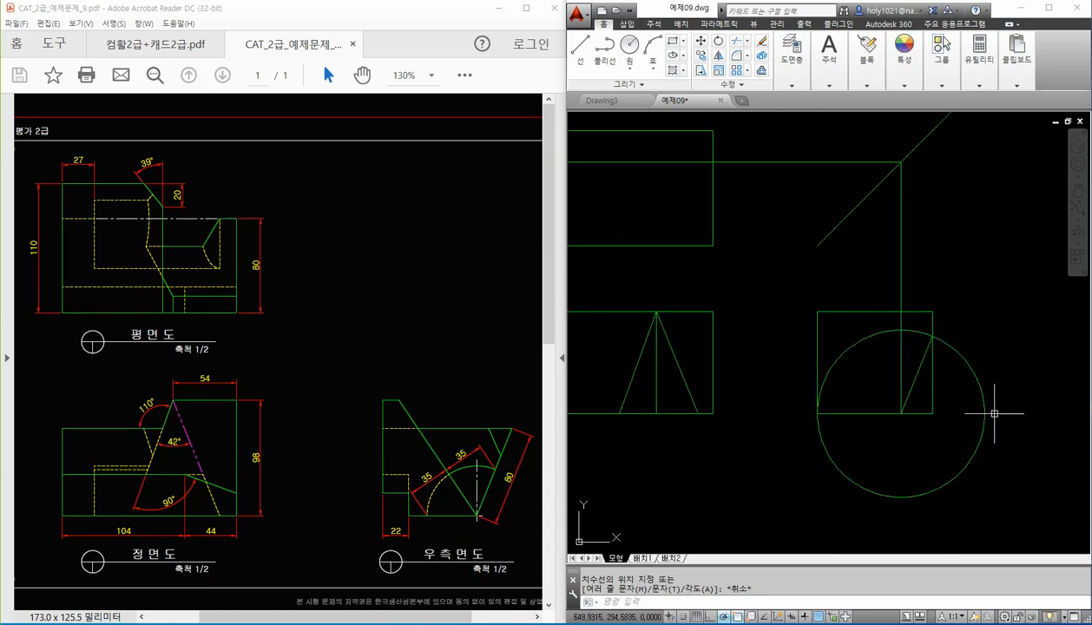
pyautogui.click(971, 391)
pyautogui.click(961, 332)
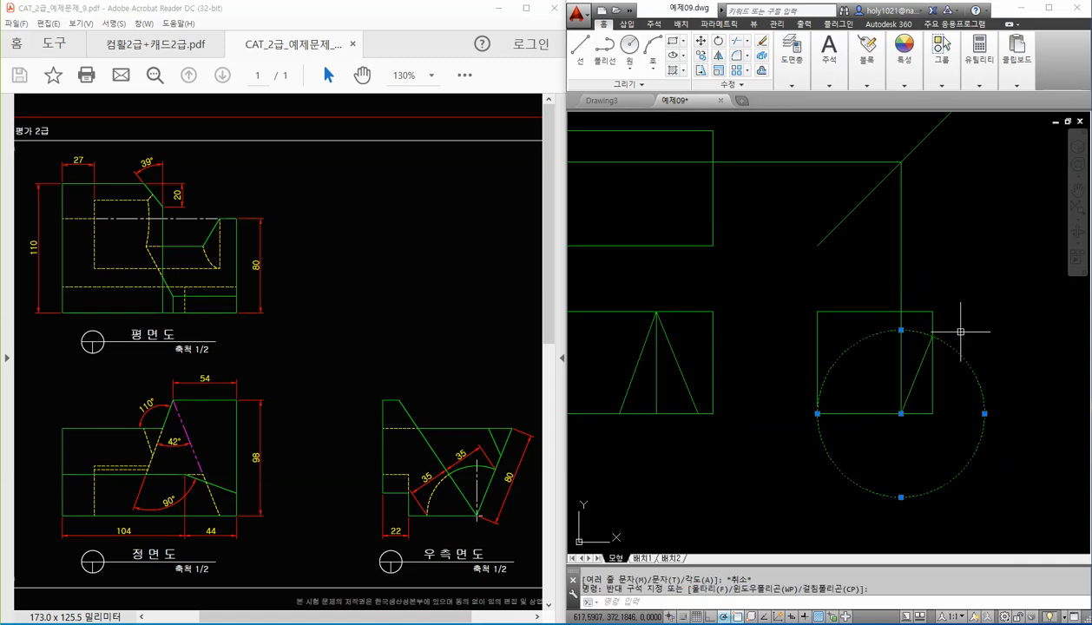
pyautogui.press('Delete')
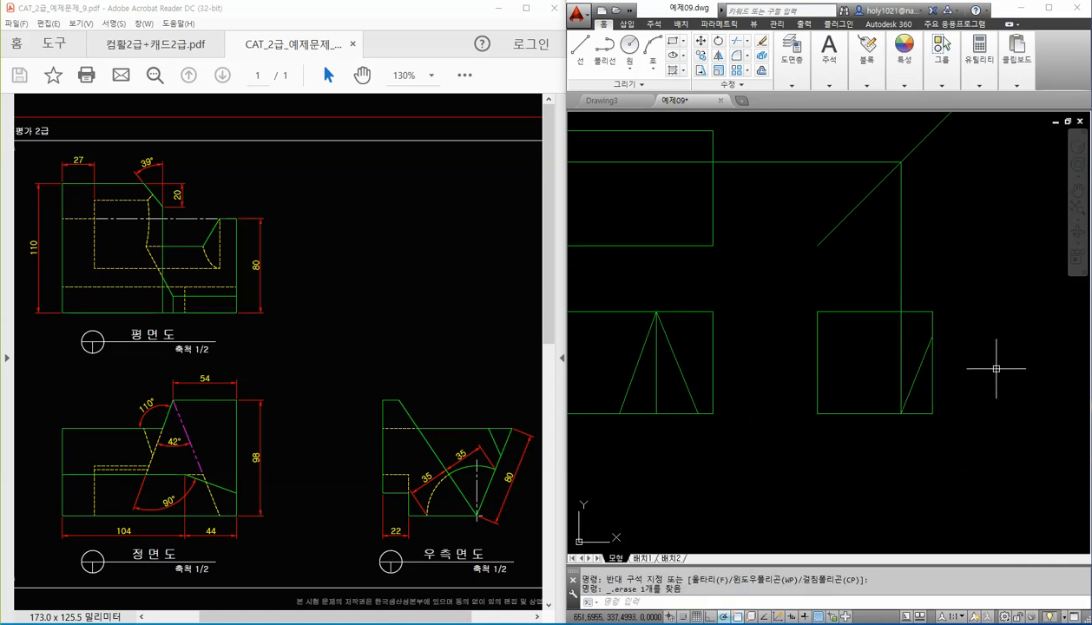
# Step: Delete the horizontal and vertical projection lines between the plan view and the side view
pyautogui.moveTo(996, 368); pyautogui.dragTo(1009, 391, button='middle')
pyautogui.click(973, 293)
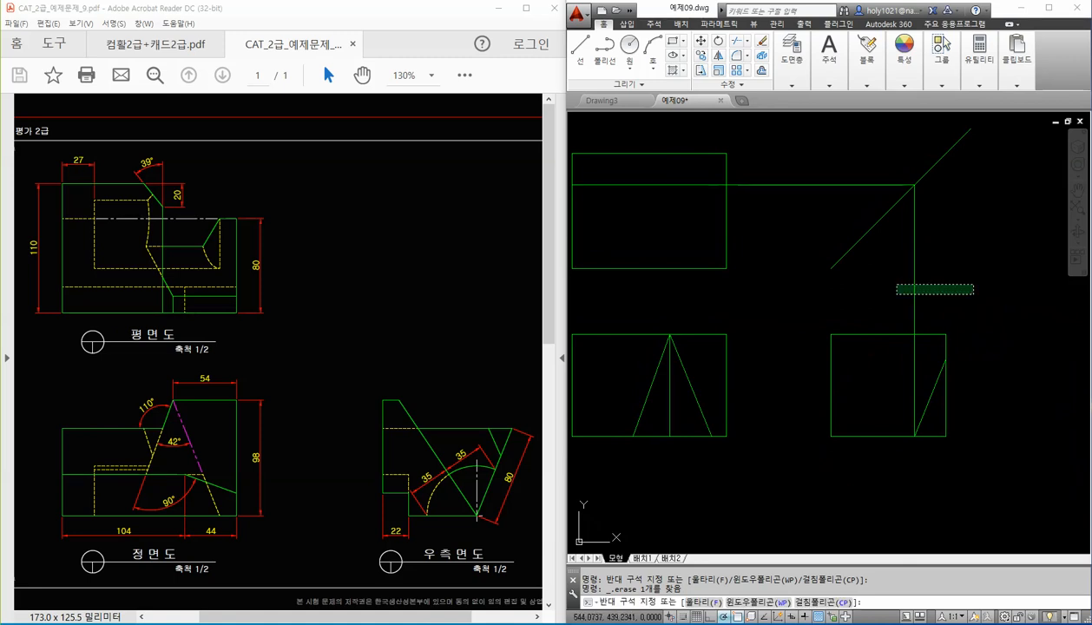
pyautogui.click(897, 284)
pyautogui.click(849, 196)
pyautogui.click(836, 171)
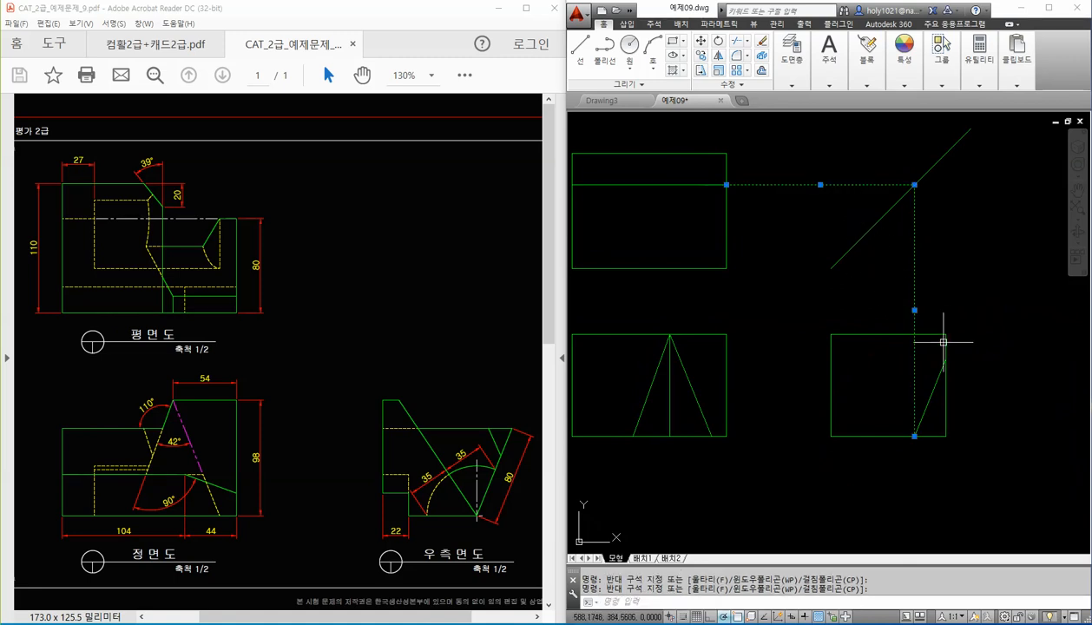
pyautogui.press('Delete')
# Step: Draw a horizontal line from the sloped line's upper end to the side view's left edge
pyautogui.write('l')
pyautogui.press('Return')
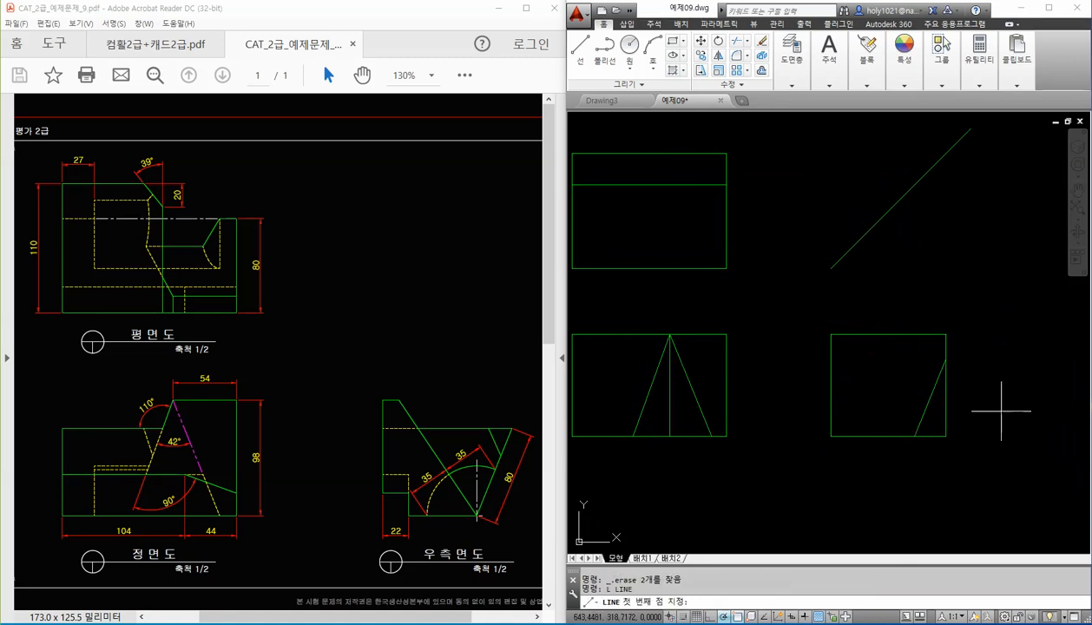
pyautogui.click(946, 358)
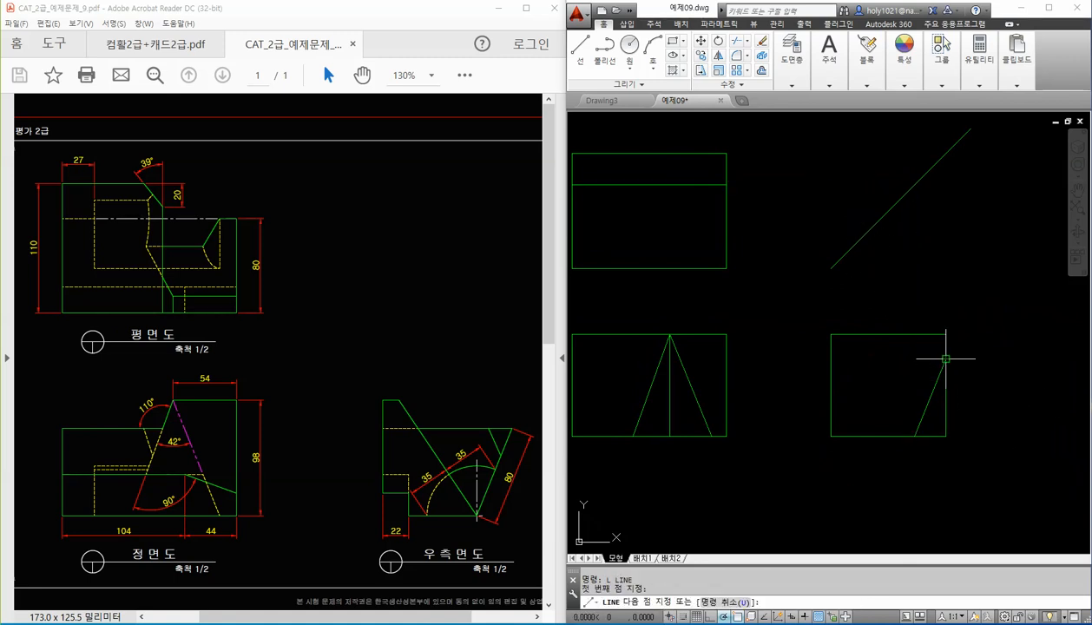
pyautogui.click(831, 358)
pyautogui.press('Return')
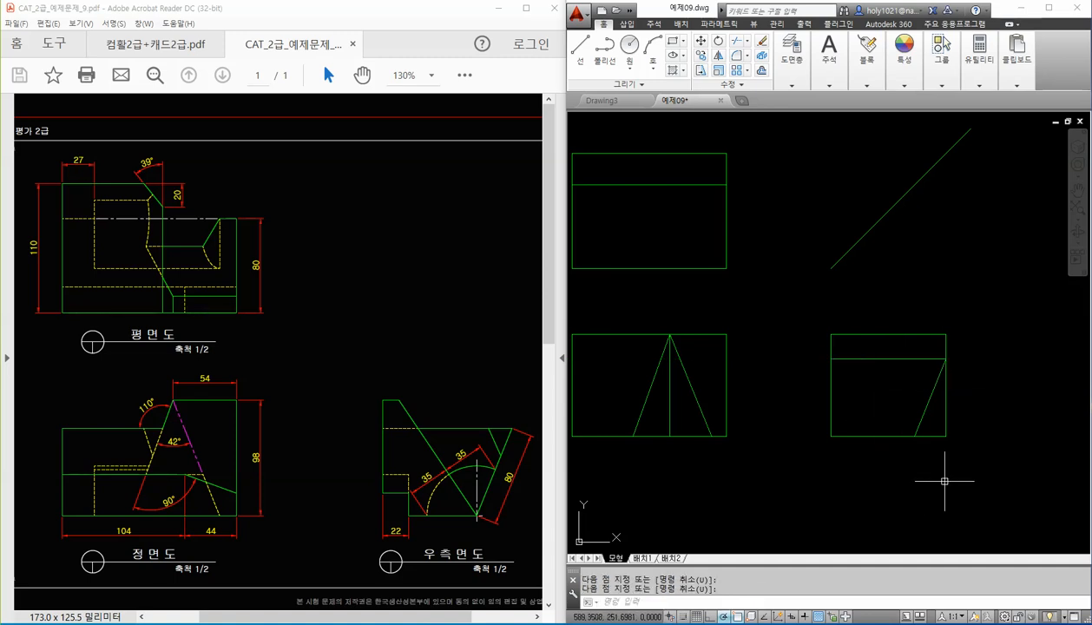
# Step: Trim the side view's right and bottom edges that lie outside the sloped line
pyautogui.write('tr')
pyautogui.press('Return')
pyautogui.press('Return')
pyautogui.click(959, 452)
pyautogui.click(925, 424)
pyautogui.press('Return')
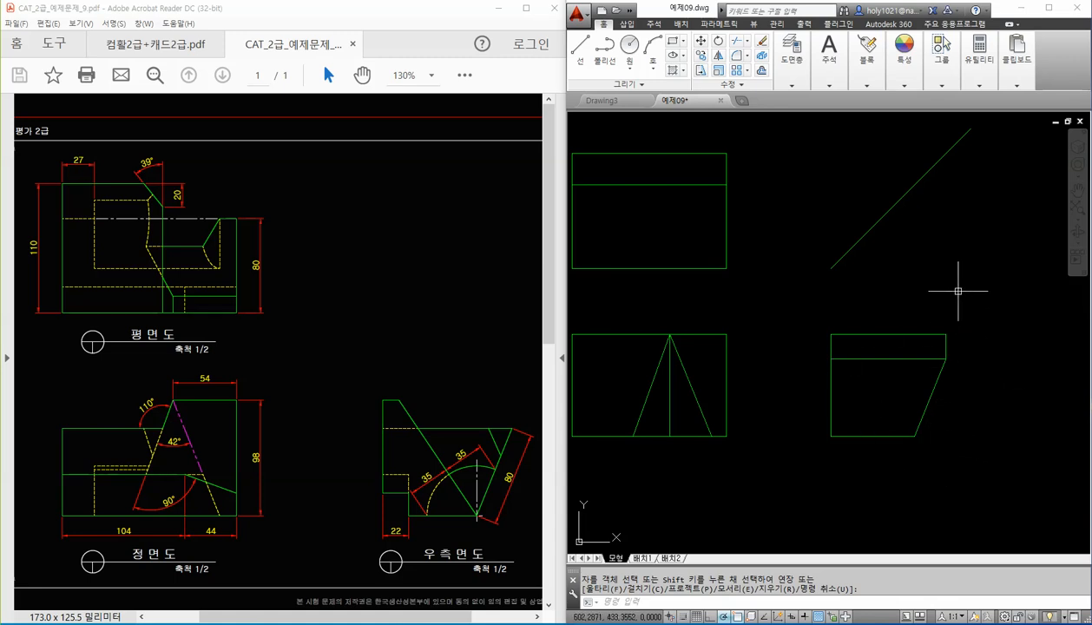
pyautogui.moveTo(959, 292); pyautogui.dragTo(980, 318, button='middle')
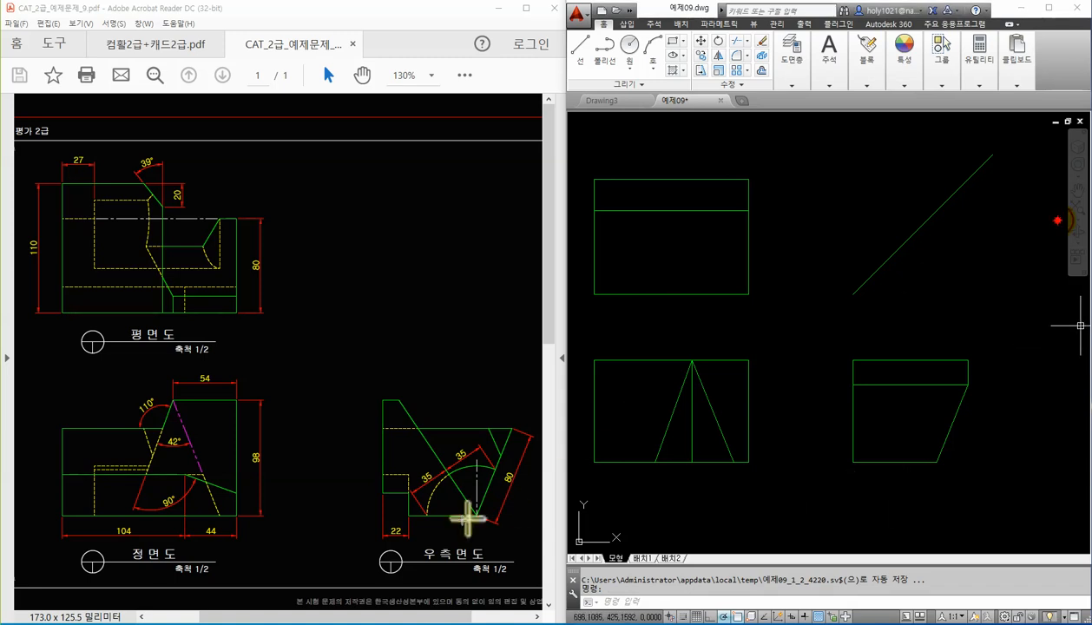
pyautogui.moveTo(478, 518); pyautogui.dragTo(398, 399)
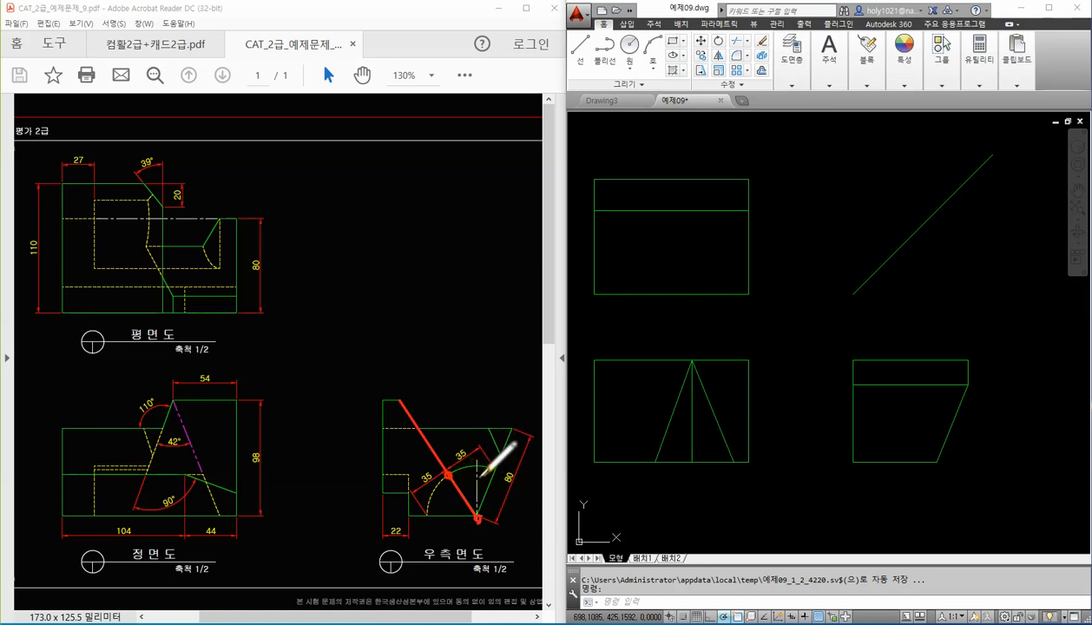
pyautogui.moveTo(492, 466); pyautogui.dragTo(495, 470)
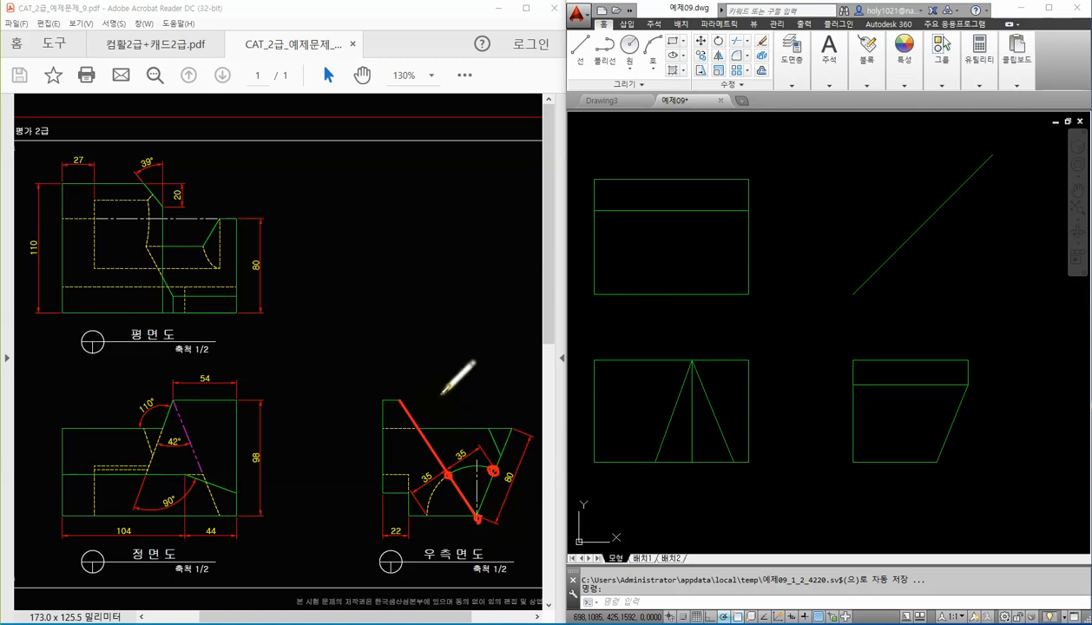
pyautogui.moveTo(426, 411); pyautogui.dragTo(432, 413)
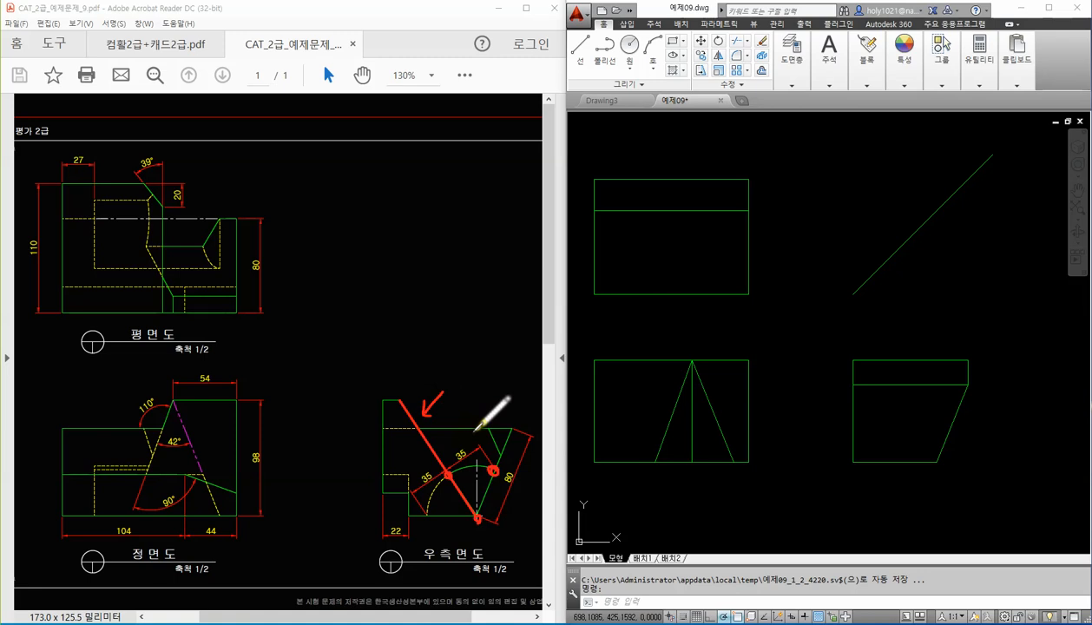
pyautogui.press('Escape')
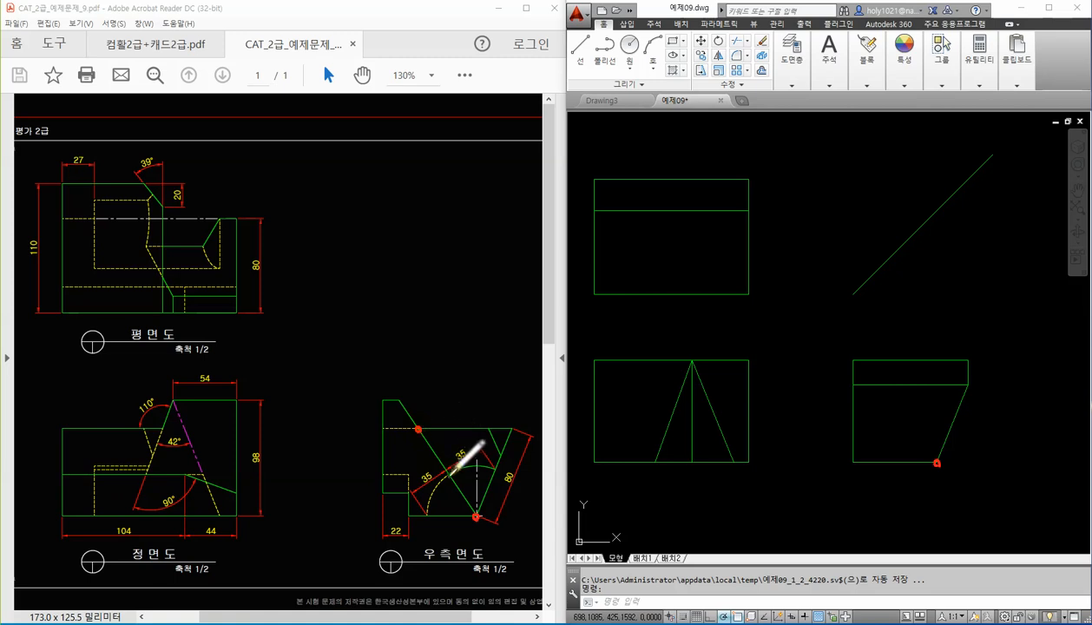
pyautogui.click(399, 399)
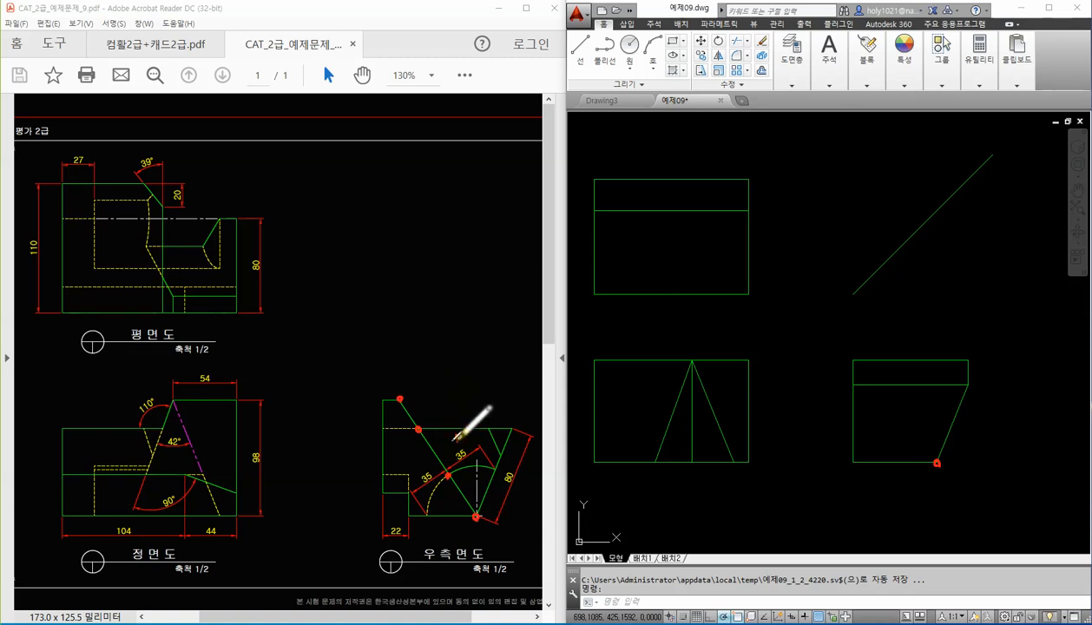
pyautogui.moveTo(450, 427)
pyautogui.mouseDown()
pyautogui.moveTo(466, 444)
pyautogui.moveTo(412, 461)
pyautogui.moveTo(420, 456)
pyautogui.mouseUp()
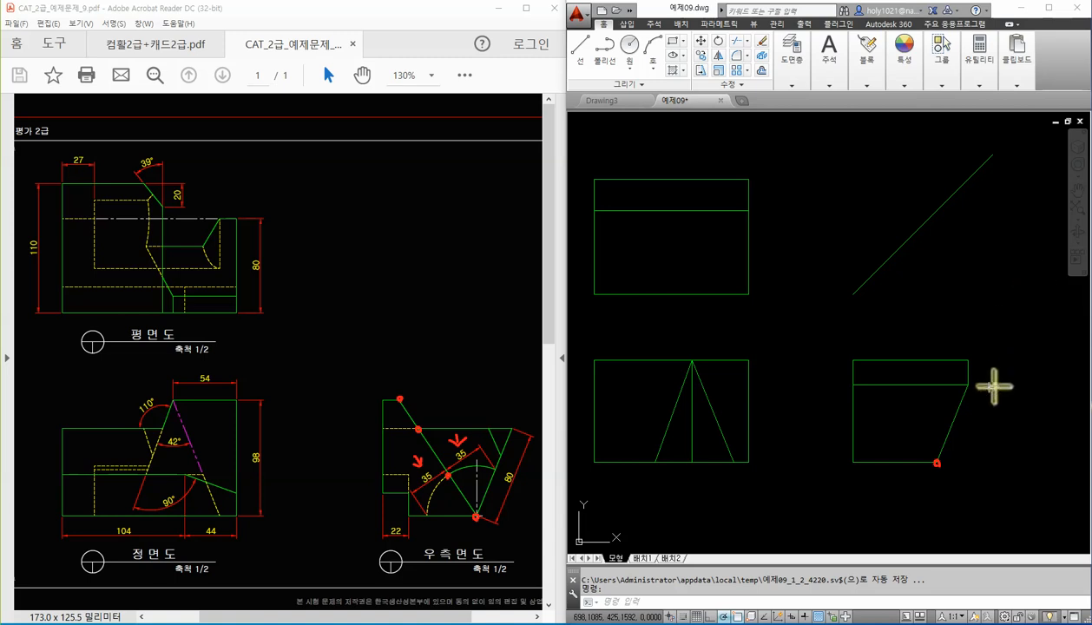
pyautogui.moveTo(937, 462); pyautogui.dragTo(854, 327)
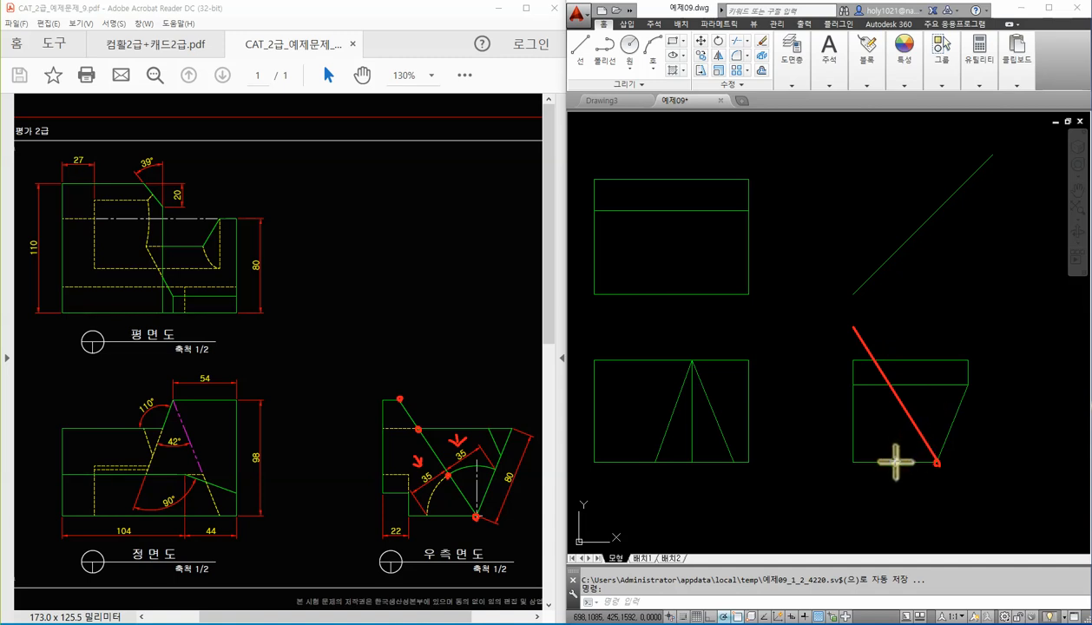
pyautogui.moveTo(896, 463); pyautogui.dragTo(877, 432)
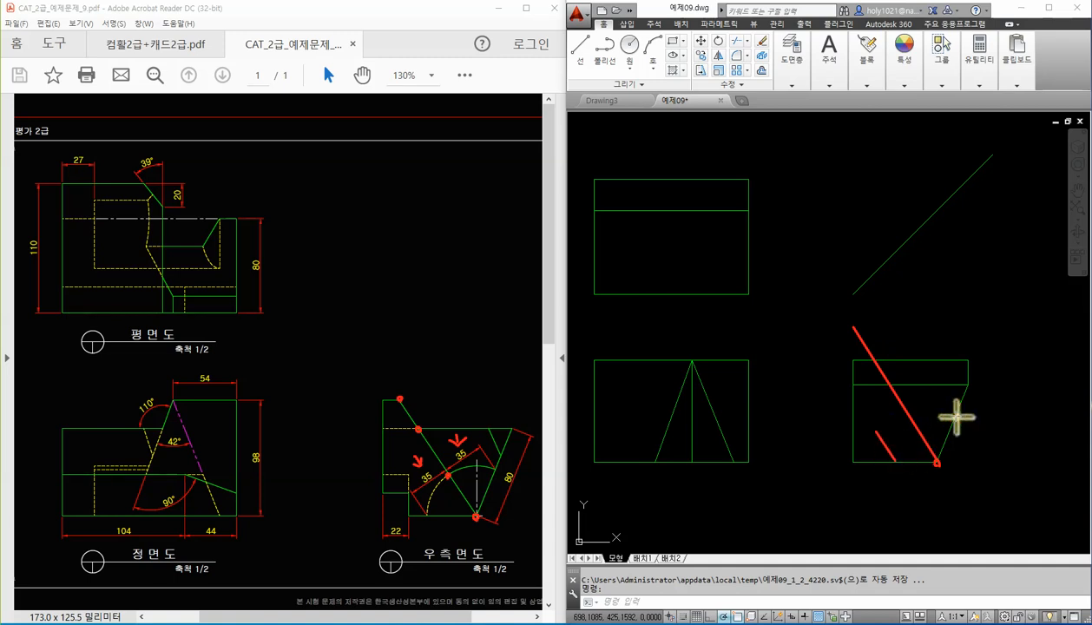
pyautogui.moveTo(956, 415)
pyautogui.mouseDown()
pyautogui.moveTo(939, 392)
pyautogui.moveTo(943, 403)
pyautogui.moveTo(890, 444)
pyautogui.mouseUp()
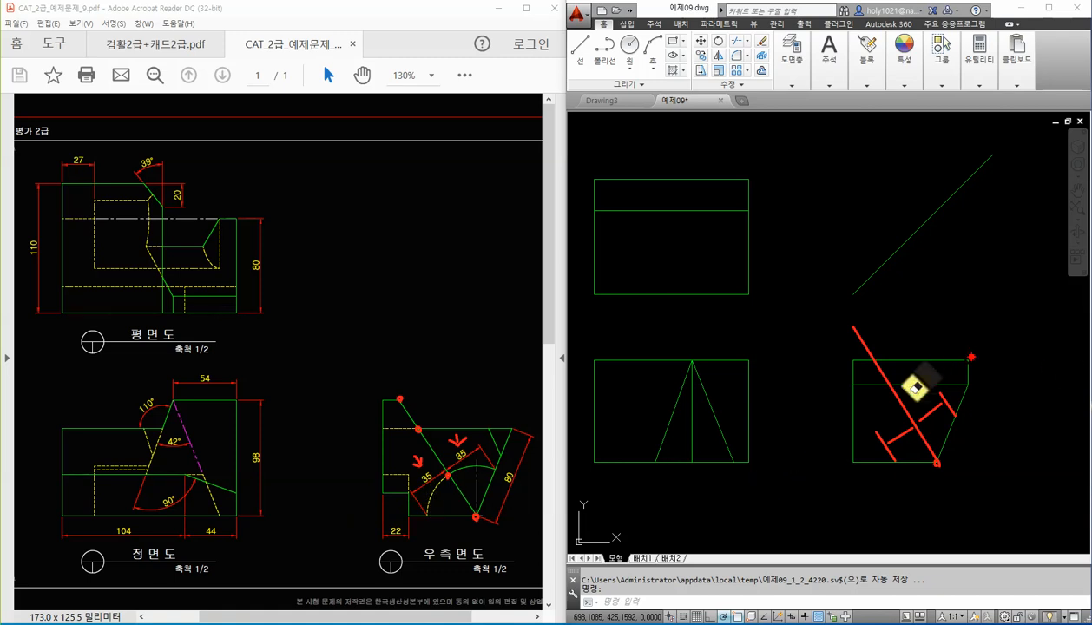
pyautogui.moveTo(931, 412); pyautogui.dragTo(956, 414)
pyautogui.moveTo(907, 444)
pyautogui.mouseDown()
pyautogui.moveTo(866, 452)
pyautogui.moveTo(885, 437)
pyautogui.mouseUp()
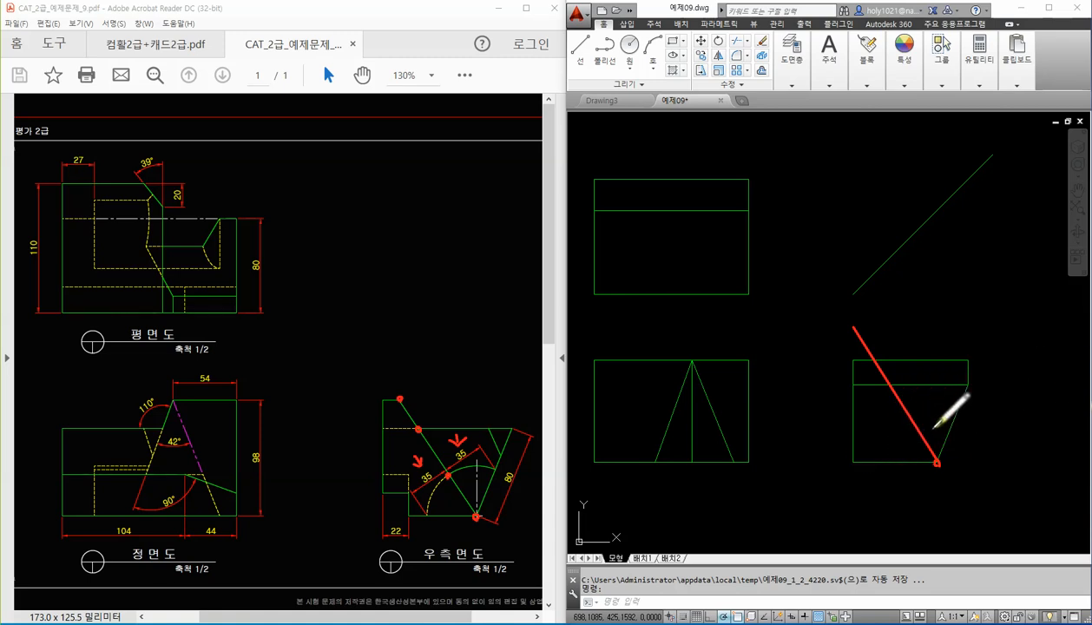
pyautogui.moveTo(916, 430)
pyautogui.mouseDown()
pyautogui.moveTo(936, 425)
pyautogui.moveTo(894, 459)
pyautogui.mouseUp()
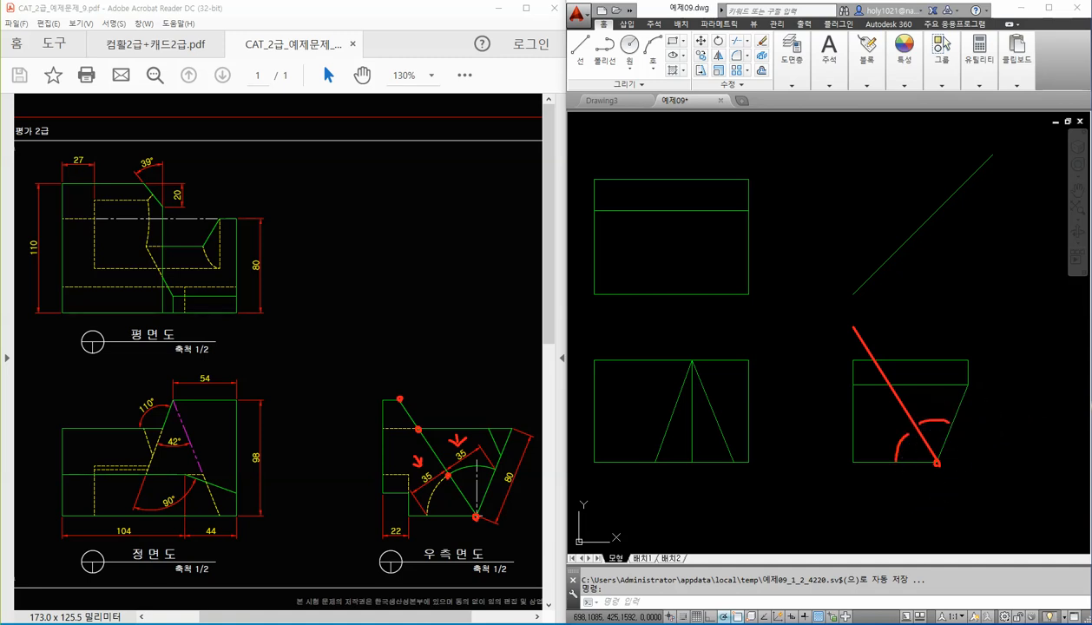
pyautogui.press('e')
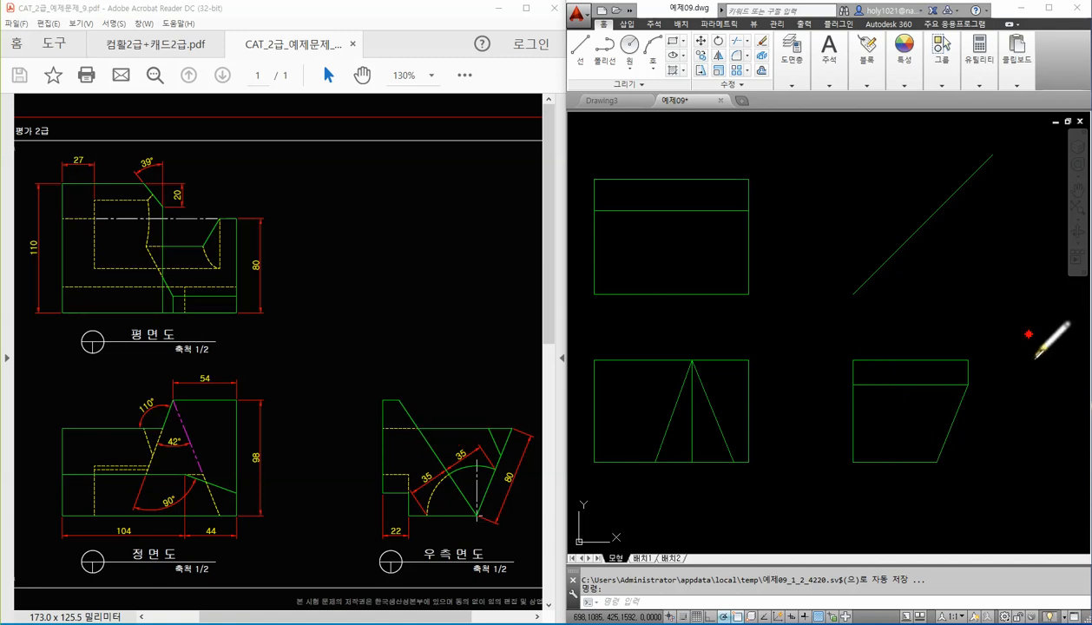
pyautogui.moveTo(947, 428)
pyautogui.mouseDown()
pyautogui.moveTo(905, 458)
pyautogui.moveTo(929, 447)
pyautogui.moveTo(881, 372)
pyautogui.mouseUp()
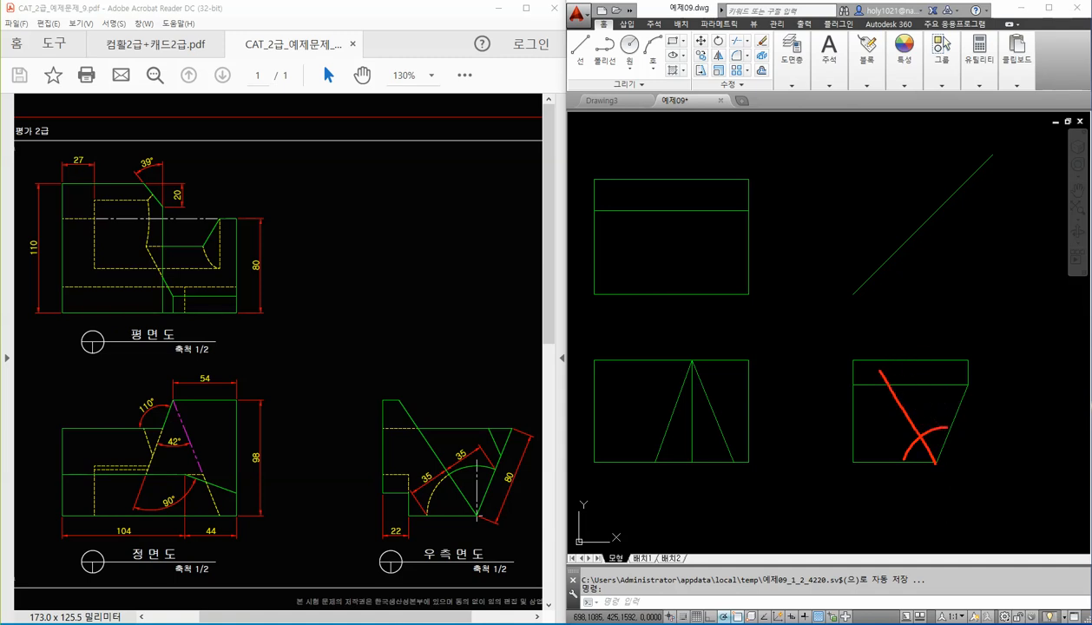
pyautogui.press('e')
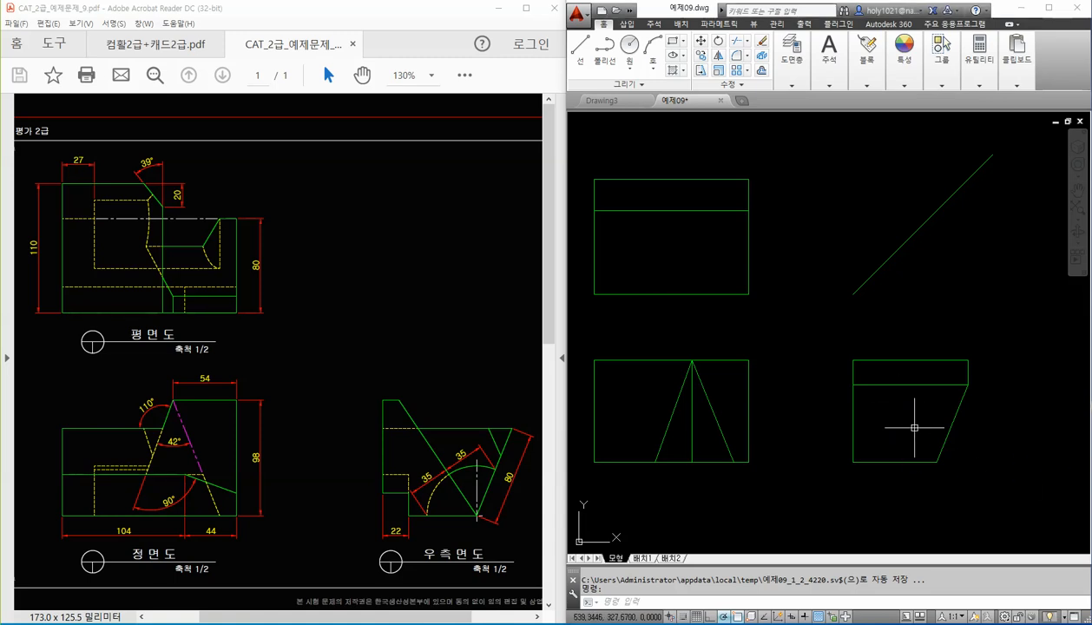
# Step: Add an angular dimension between the side view's sloped edge and its bottom edge
pyautogui.scroll(1, 914, 432)
pyautogui.scroll(1, 915, 445)
pyautogui.click(829, 82)
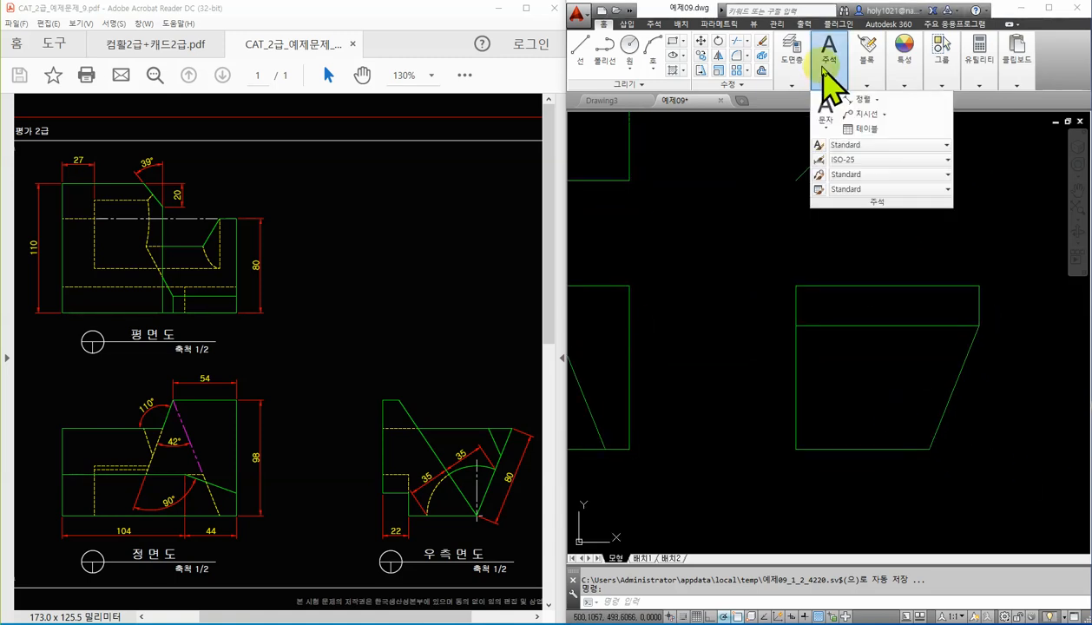
pyautogui.click(870, 101)
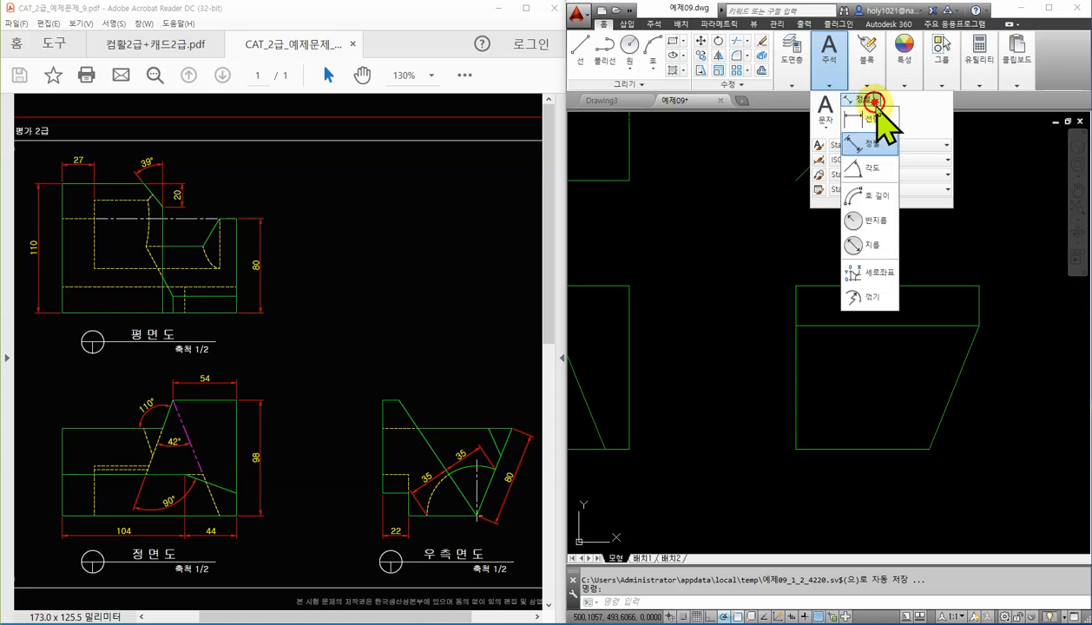
pyautogui.click(868, 168)
pyautogui.click(949, 397)
pyautogui.click(893, 445)
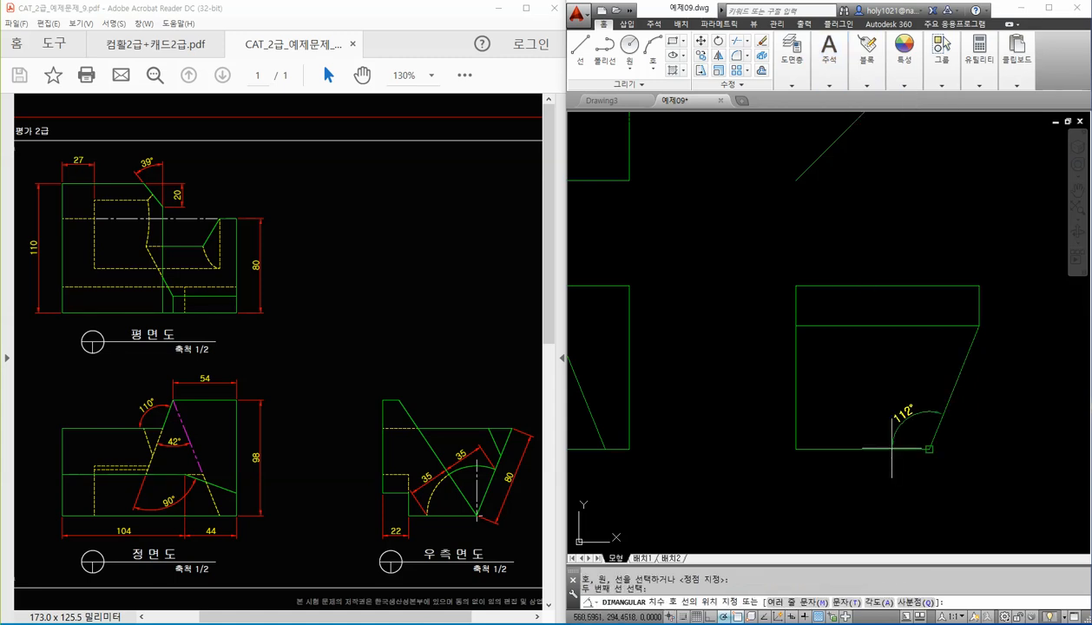
pyautogui.scroll(2, 909, 412)
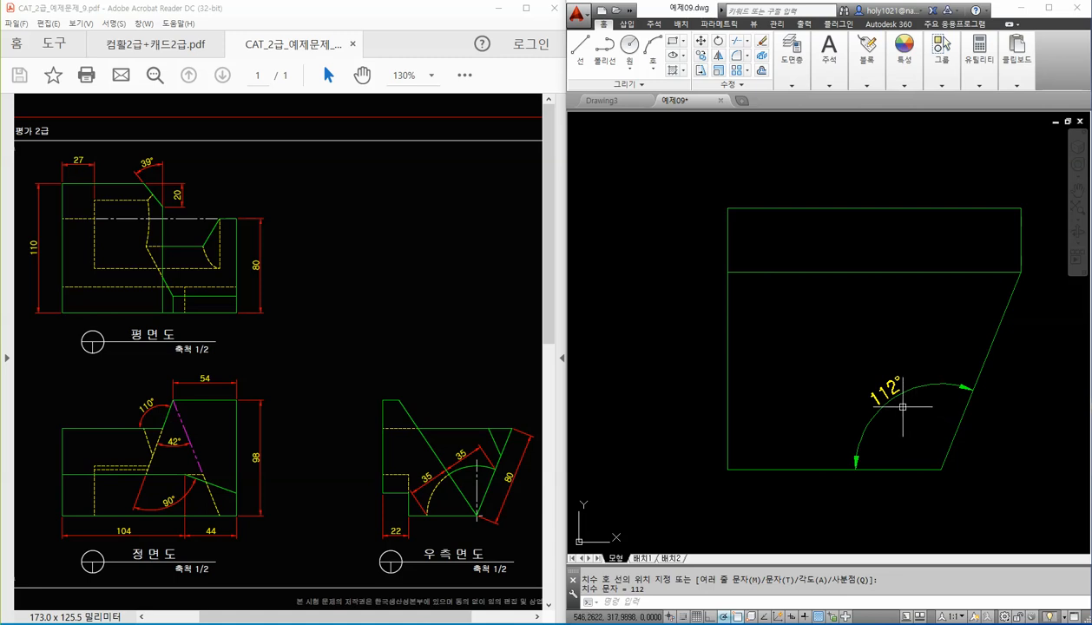
pyautogui.click(929, 411)
pyautogui.click(865, 366)
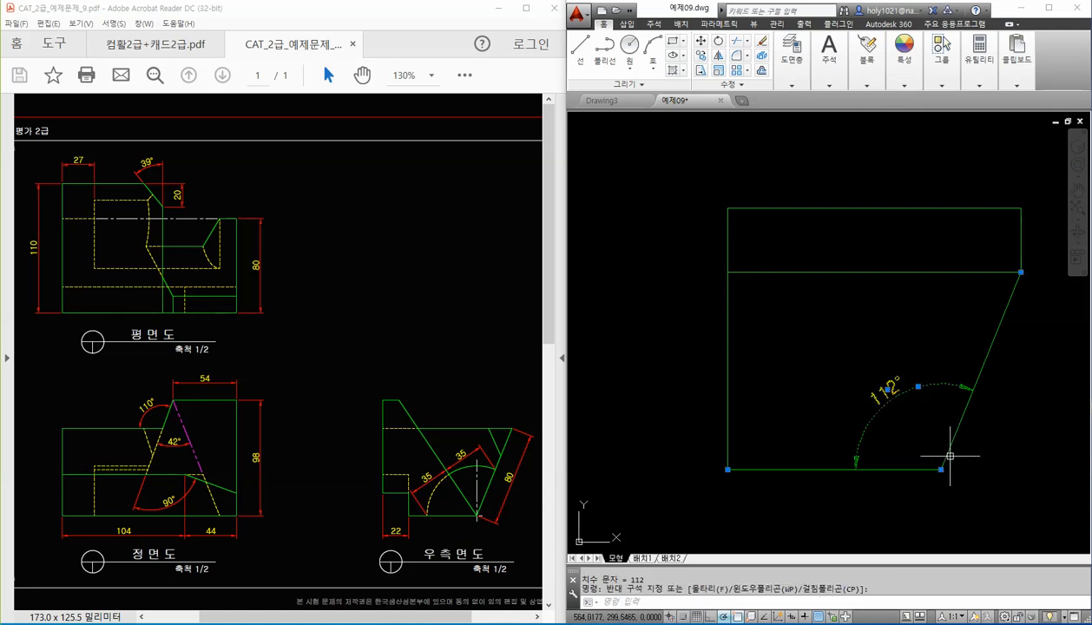
pyautogui.press('Escape')
# Step: Draw a line from the sloped edge's lower end at angle <-56, running up past the side view's top edge
pyautogui.write('l')
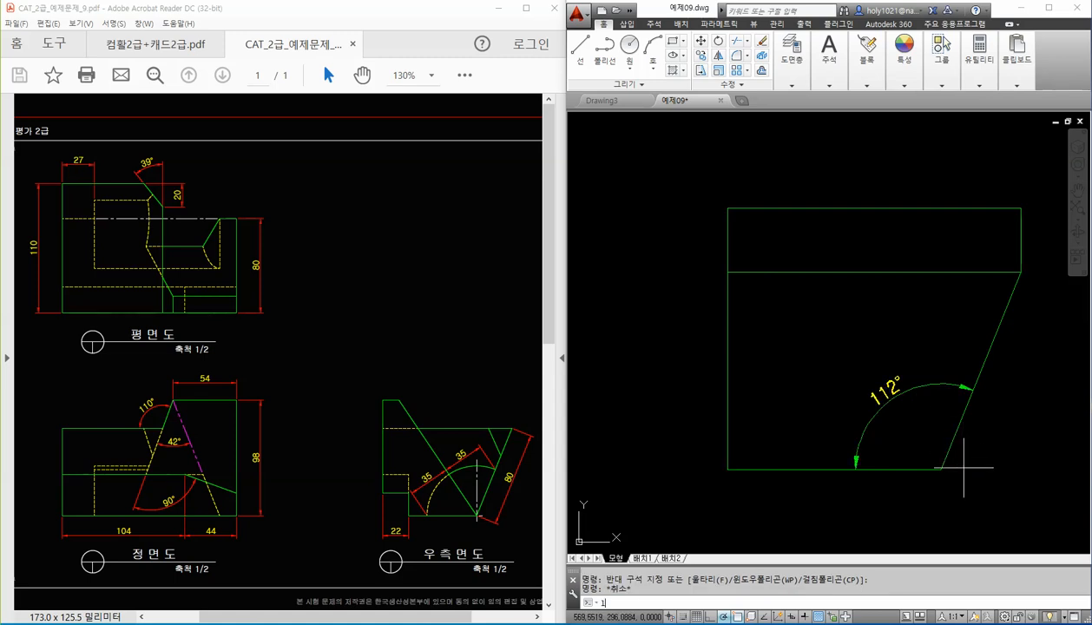
pyautogui.press('Return')
pyautogui.click(942, 469)
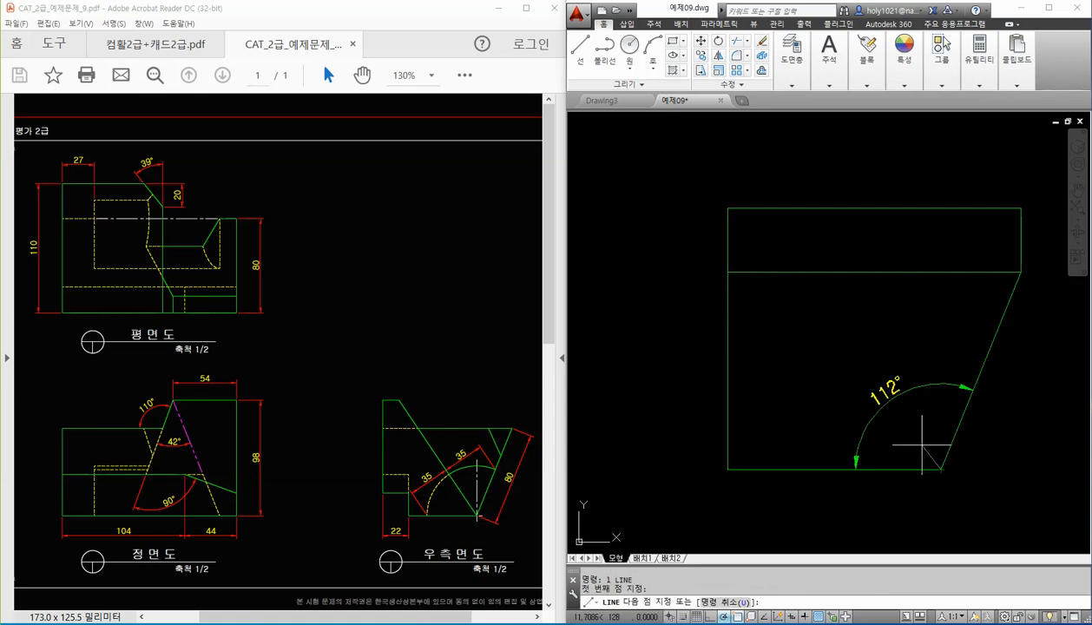
pyautogui.write('<-56')
pyautogui.press('Return')
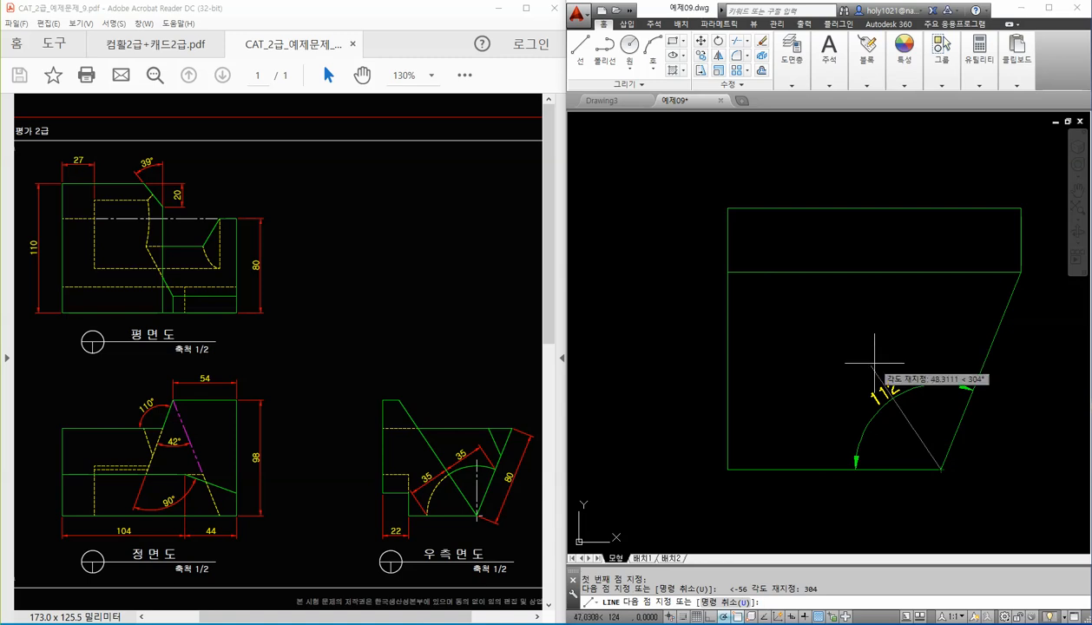
pyautogui.click(768, 148)
pyautogui.press('Return')
# Step: Add angular dimensions from the new diagonal line to the sloped edge and to the bottom edge
pyautogui.click(830, 85)
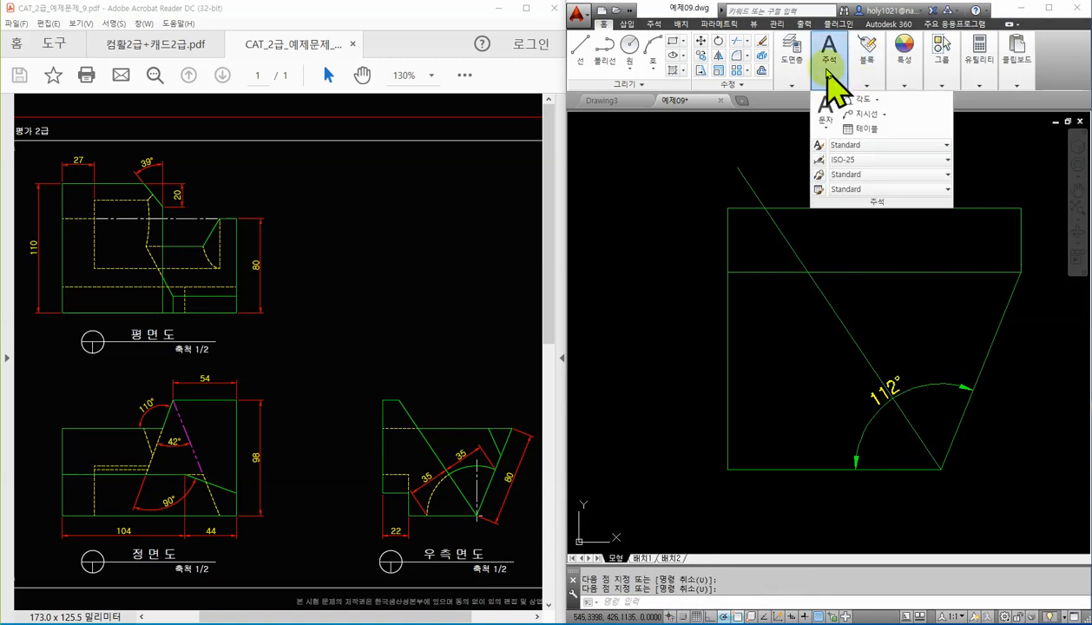
pyautogui.click(860, 102)
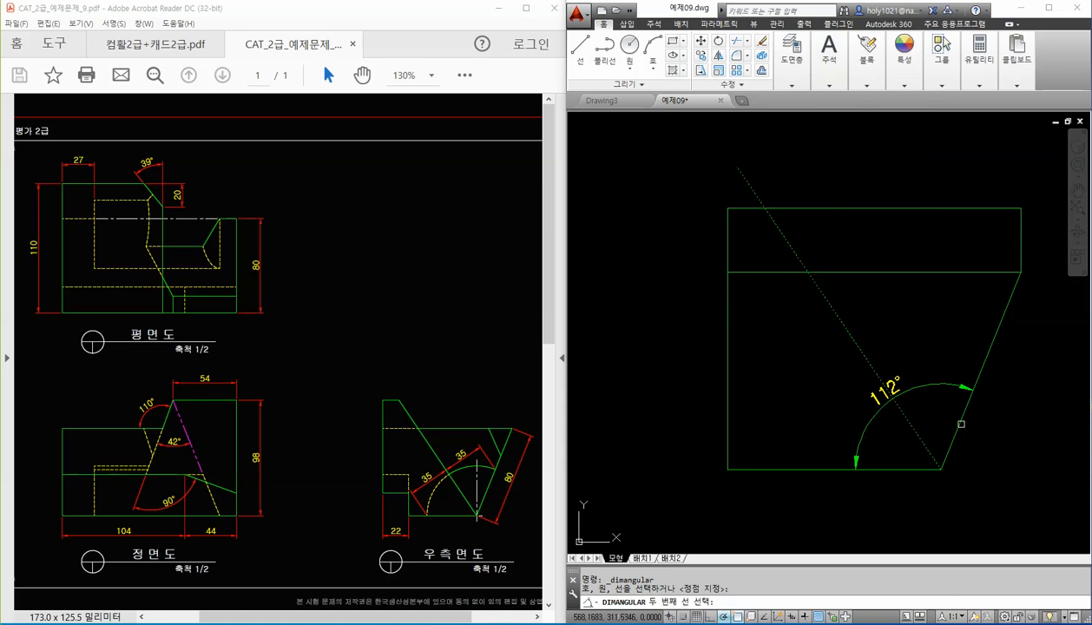
pyautogui.click(961, 424)
pyautogui.click(936, 342)
pyautogui.press('Return')
pyautogui.click(911, 428)
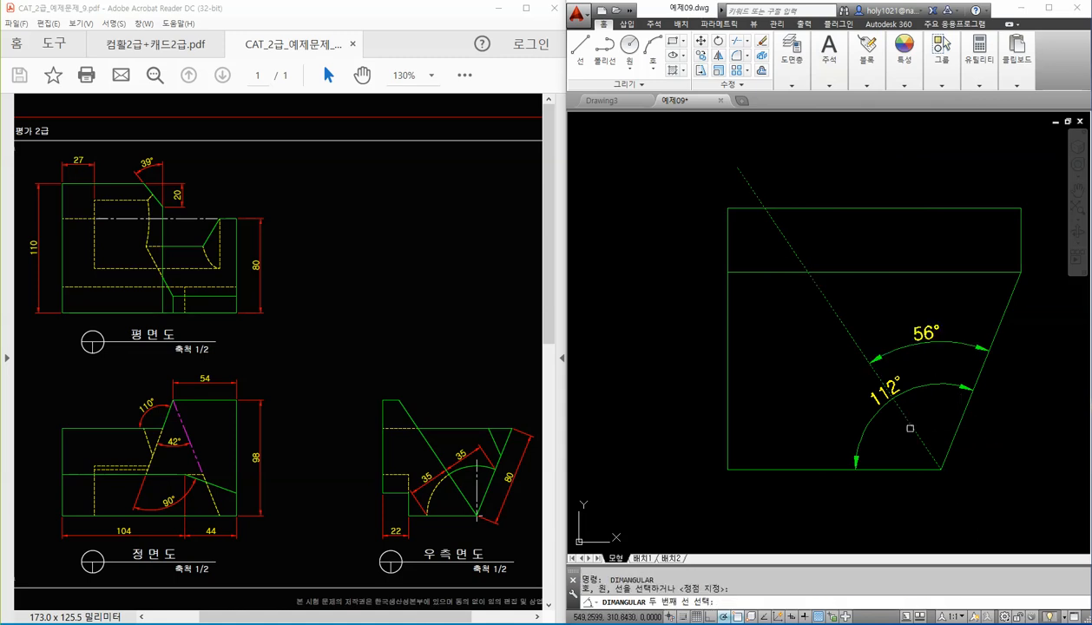
pyautogui.click(889, 471)
pyautogui.click(821, 398)
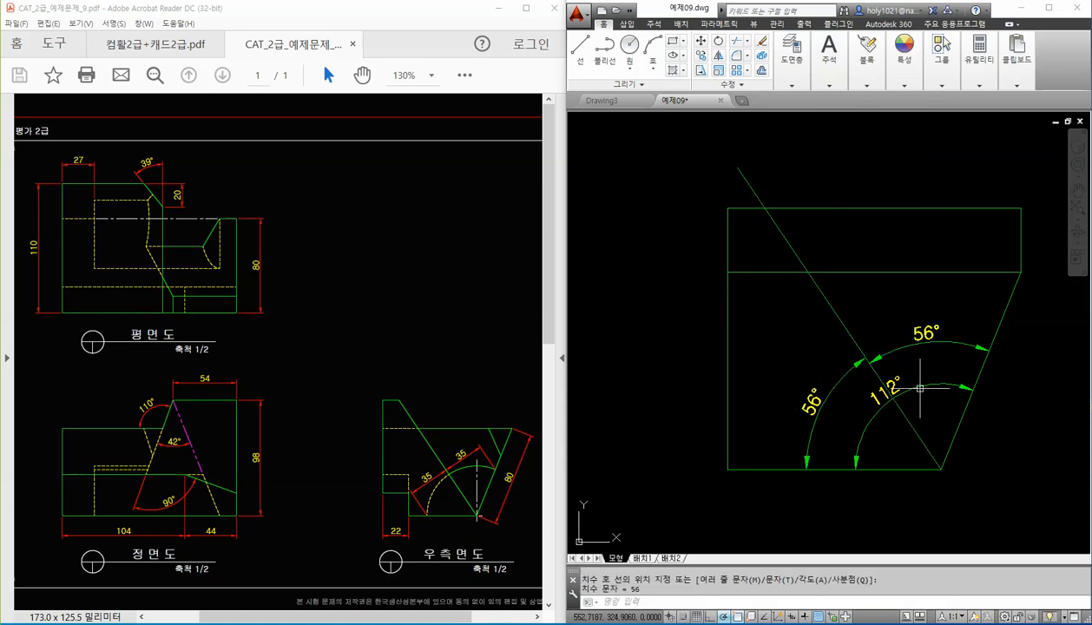
# Step: Modify dimension style ISO-25 to show angles in degrees, minutes and seconds (도 분 초) with precision 0d00'00"
pyautogui.scroll(2, 929, 406)
pyautogui.scroll(-2, 934, 405)
pyautogui.moveTo(934, 405); pyautogui.dragTo(879, 367, button='middle')
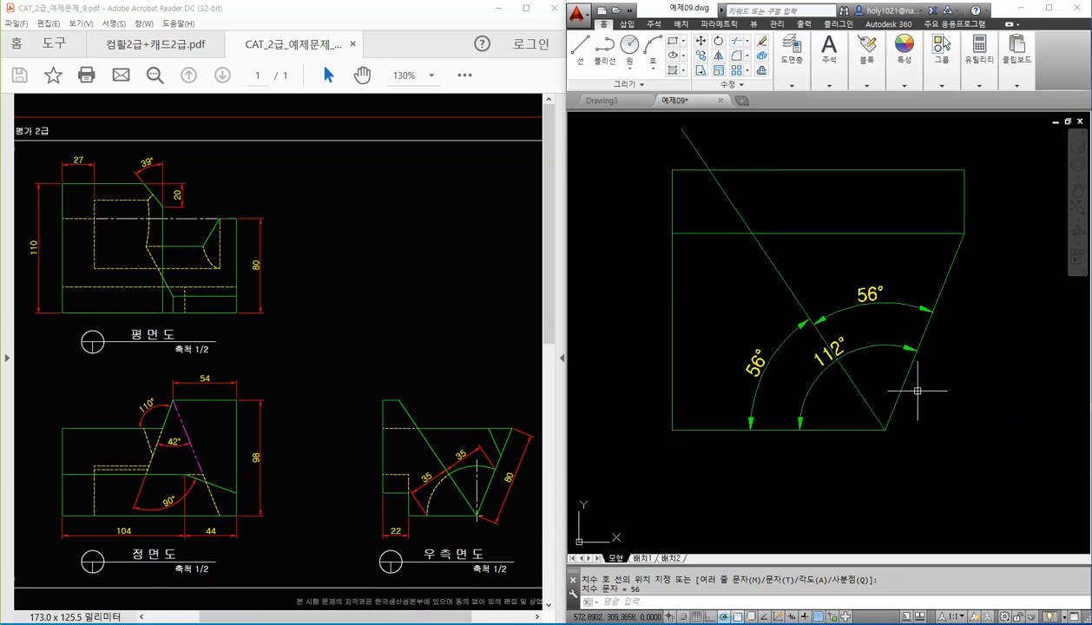
pyautogui.write('d')
pyautogui.press('Return')
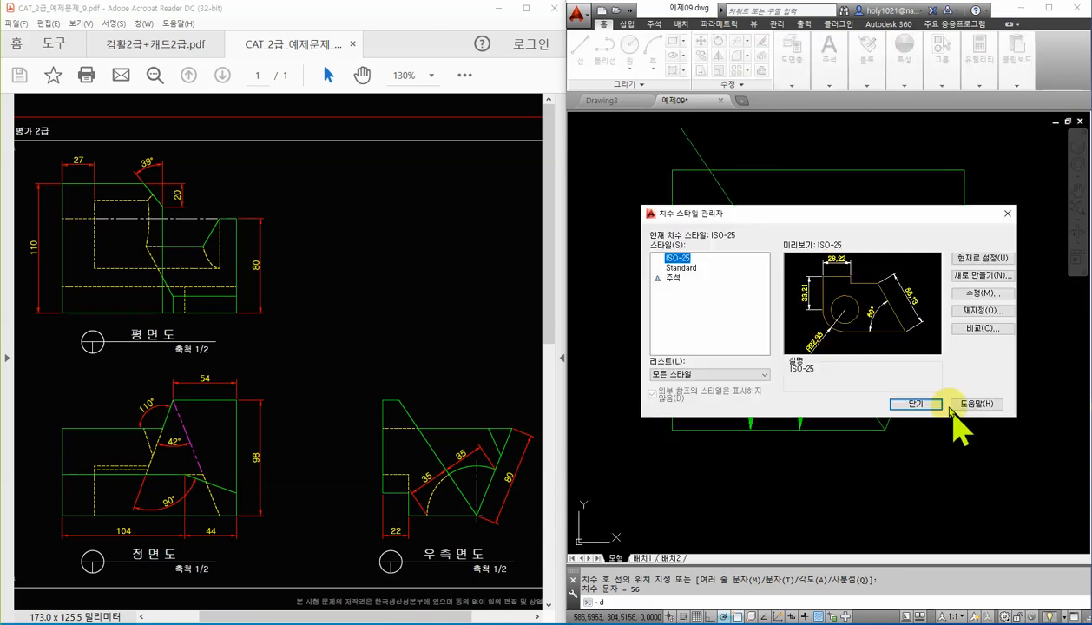
pyautogui.click(988, 294)
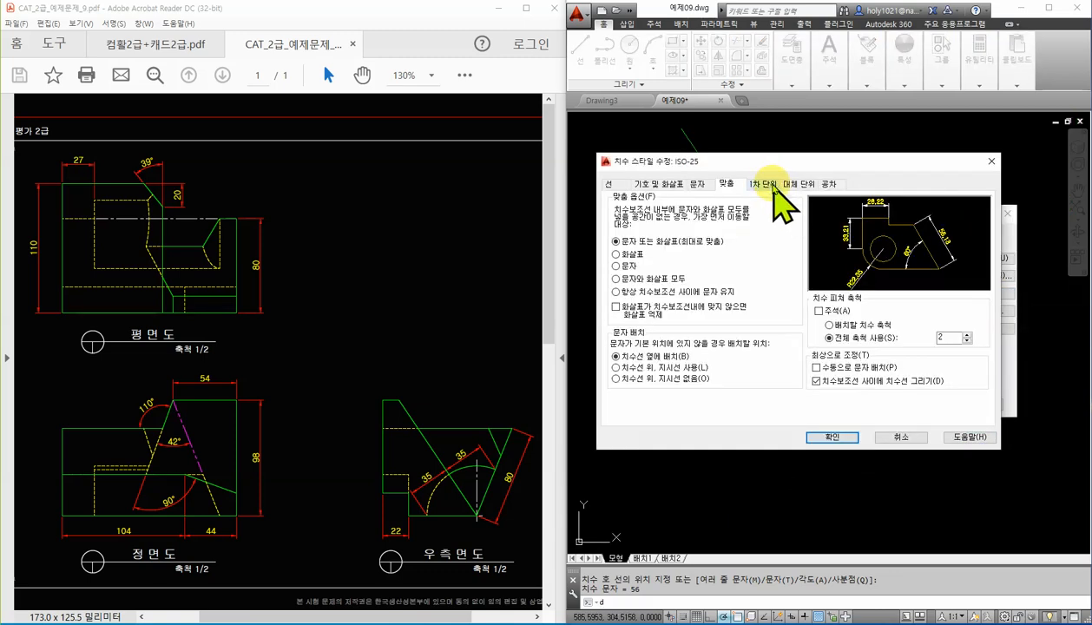
pyautogui.click(771, 185)
pyautogui.click(916, 355)
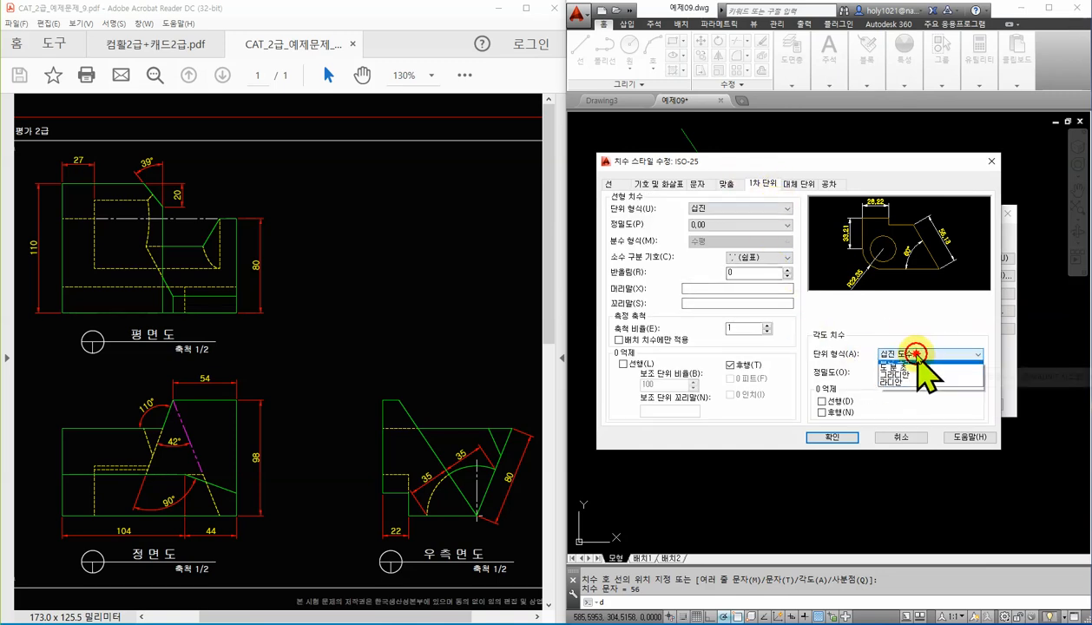
pyautogui.click(899, 367)
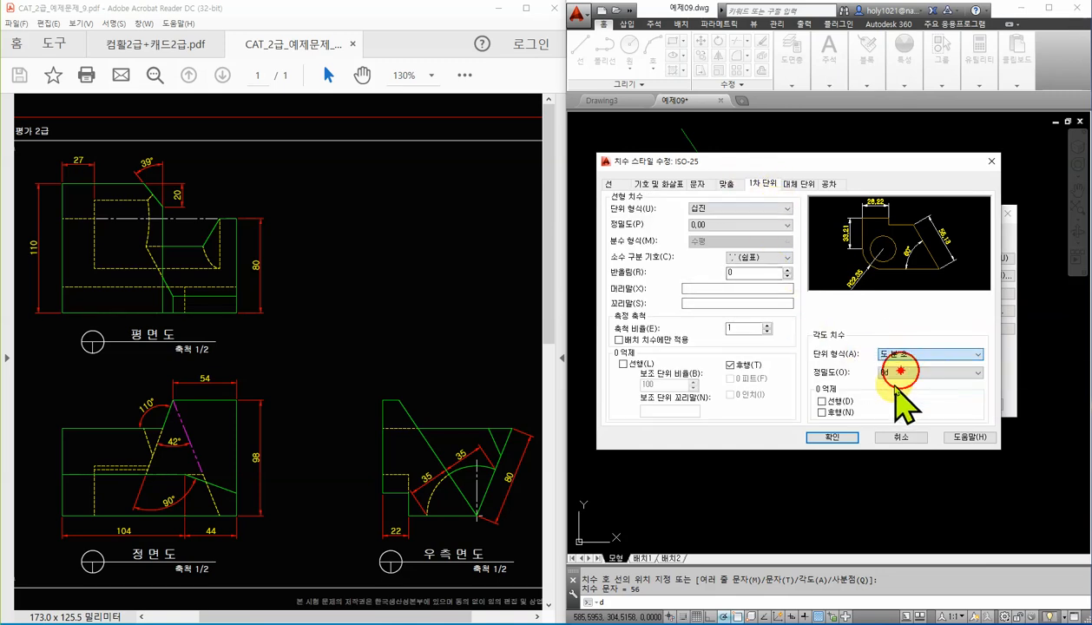
pyautogui.click(899, 373)
pyautogui.click(901, 402)
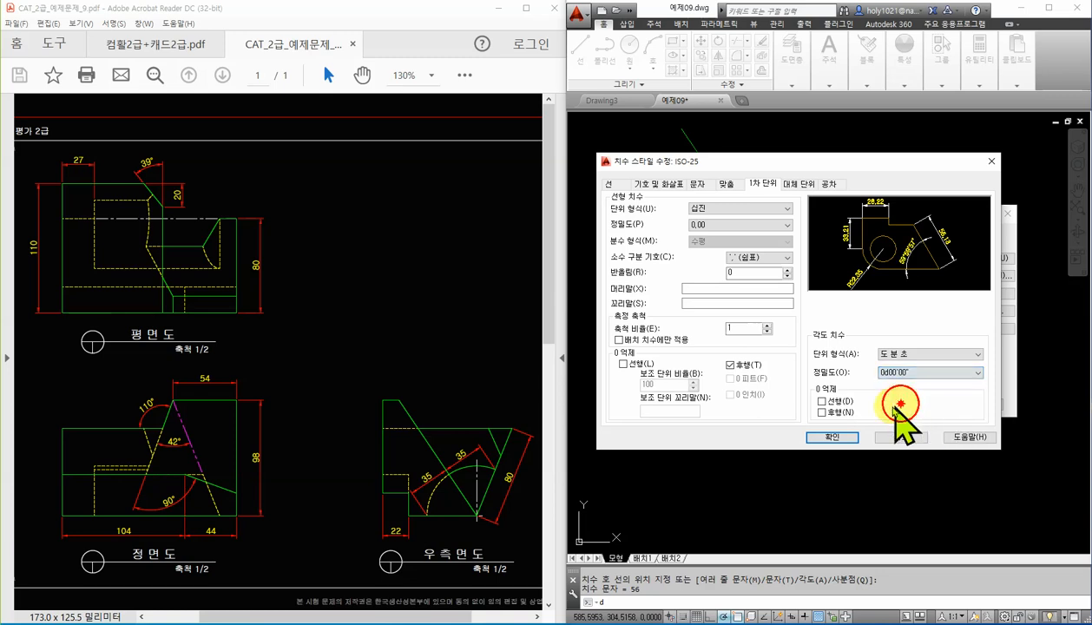
pyautogui.click(848, 437)
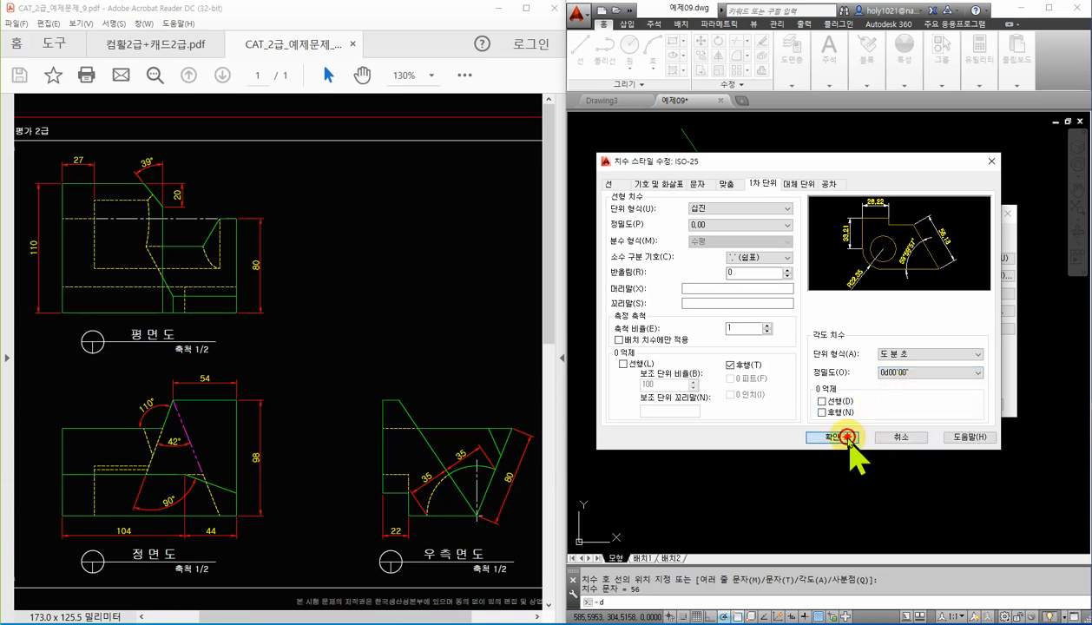
pyautogui.click(909, 408)
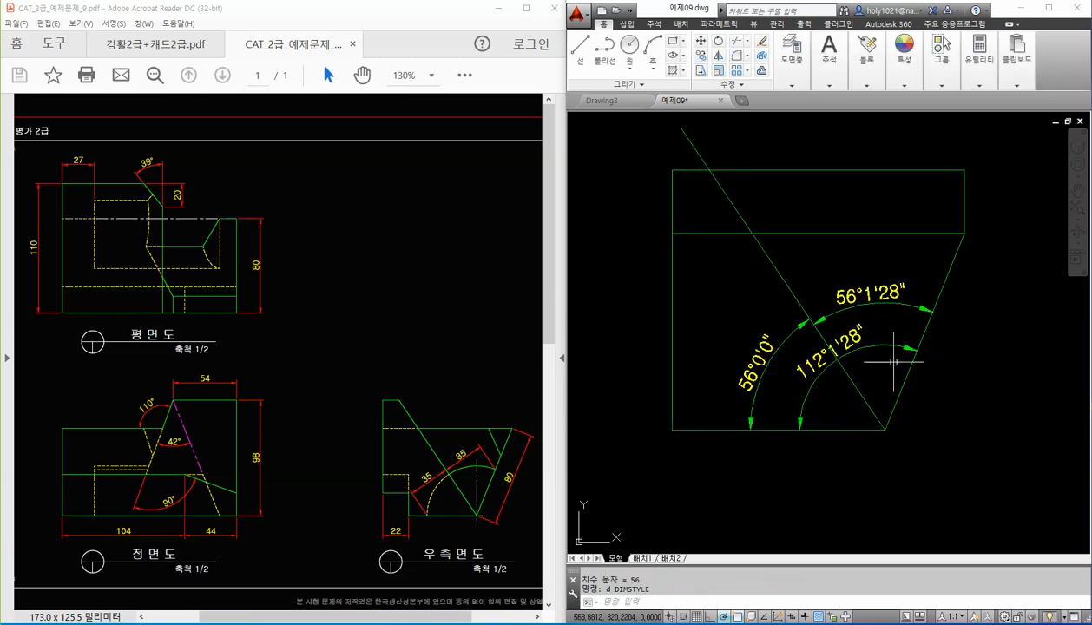
pyautogui.scroll(2, 843, 377)
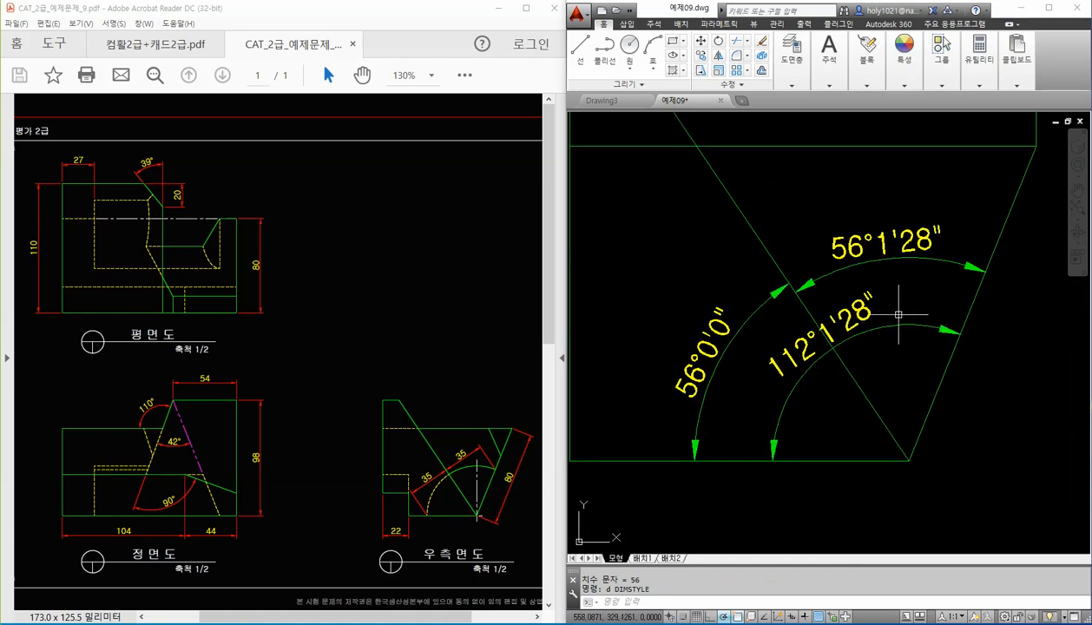
pyautogui.moveTo(912, 283); pyautogui.dragTo(854, 312, button='middle')
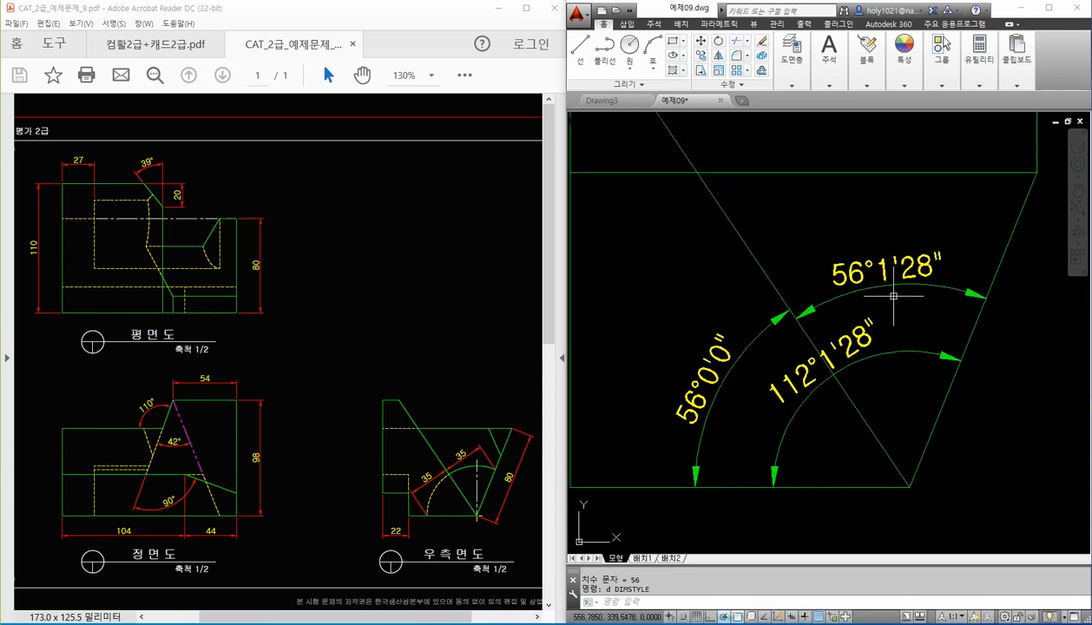
# Step: Erase the side view's diagonal line together with its three angular dimensions
pyautogui.scroll(-2, 832, 326)
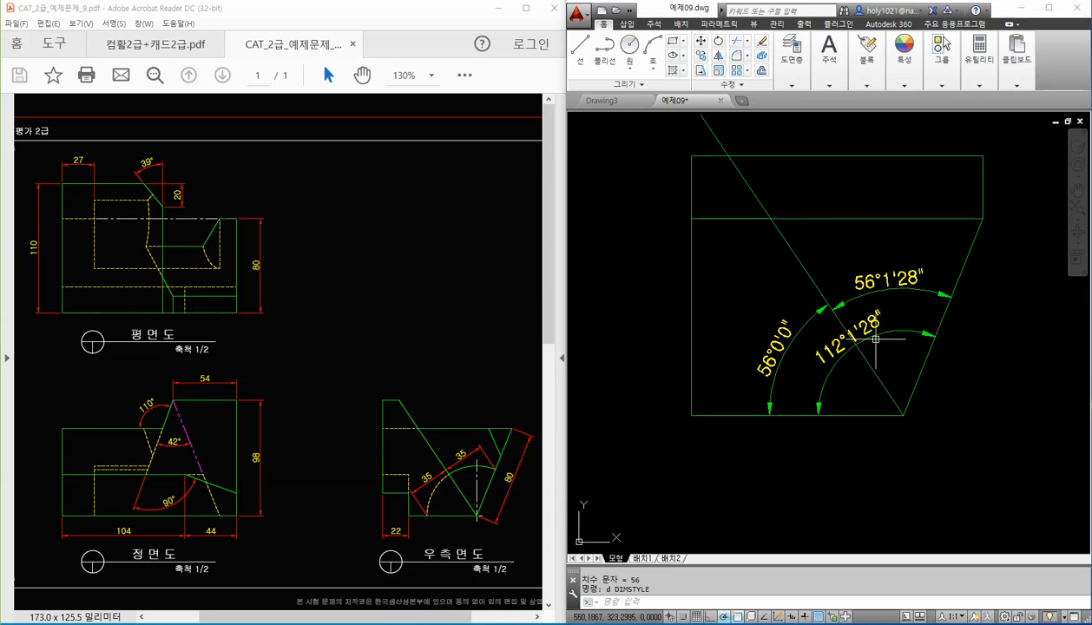
pyautogui.moveTo(899, 339); pyautogui.dragTo(895, 358, button='middle')
pyautogui.click(890, 375)
pyautogui.click(775, 293)
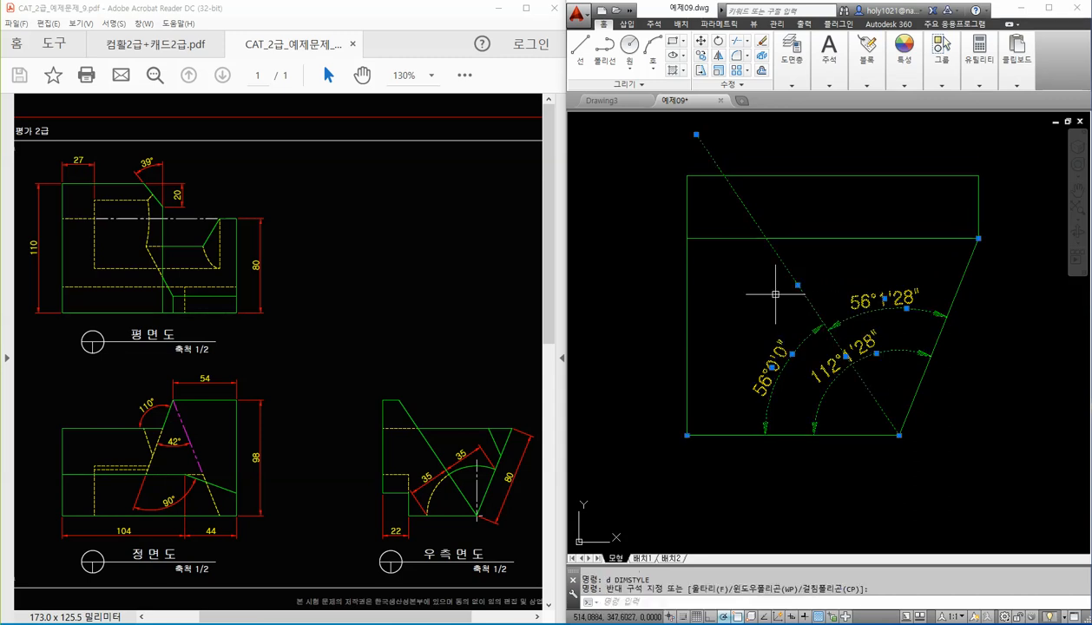
pyautogui.press('Delete')
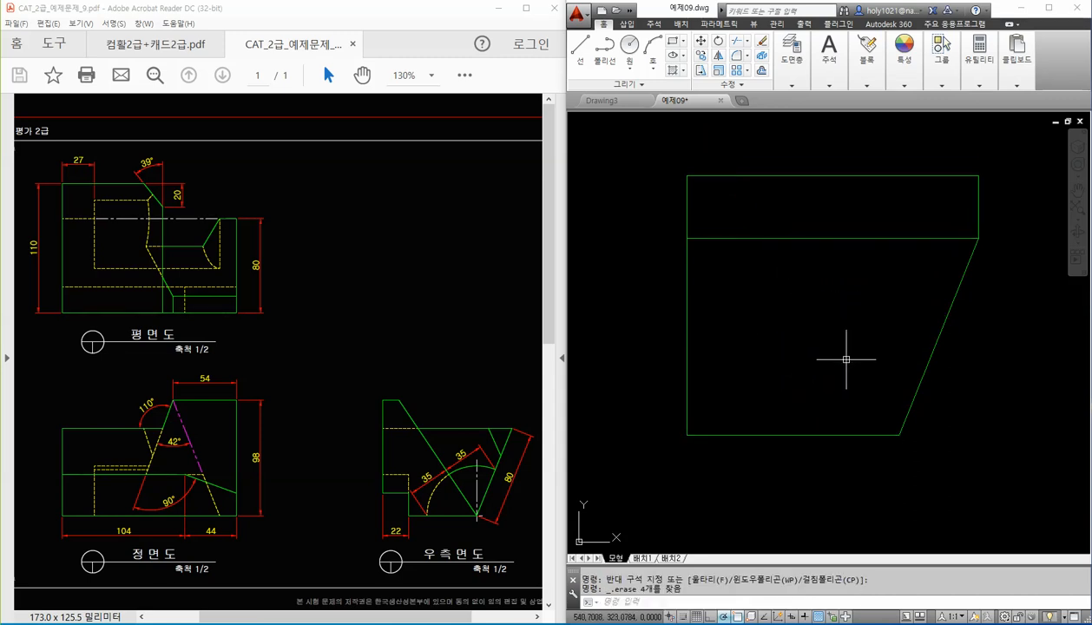
pyautogui.press('Return')
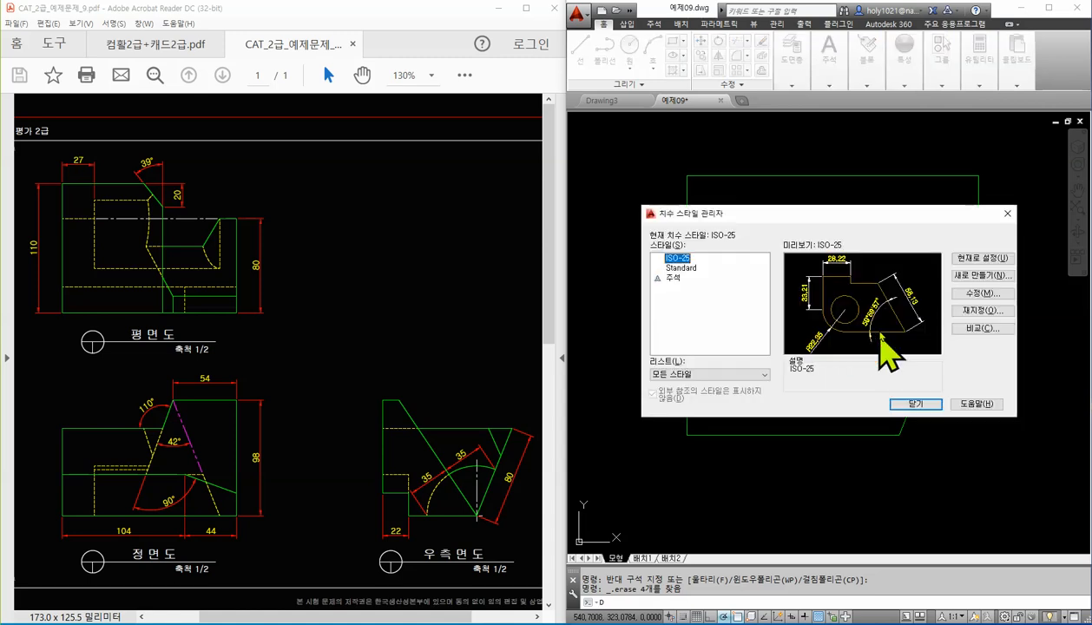
pyautogui.click(991, 210)
pyautogui.click(862, 344)
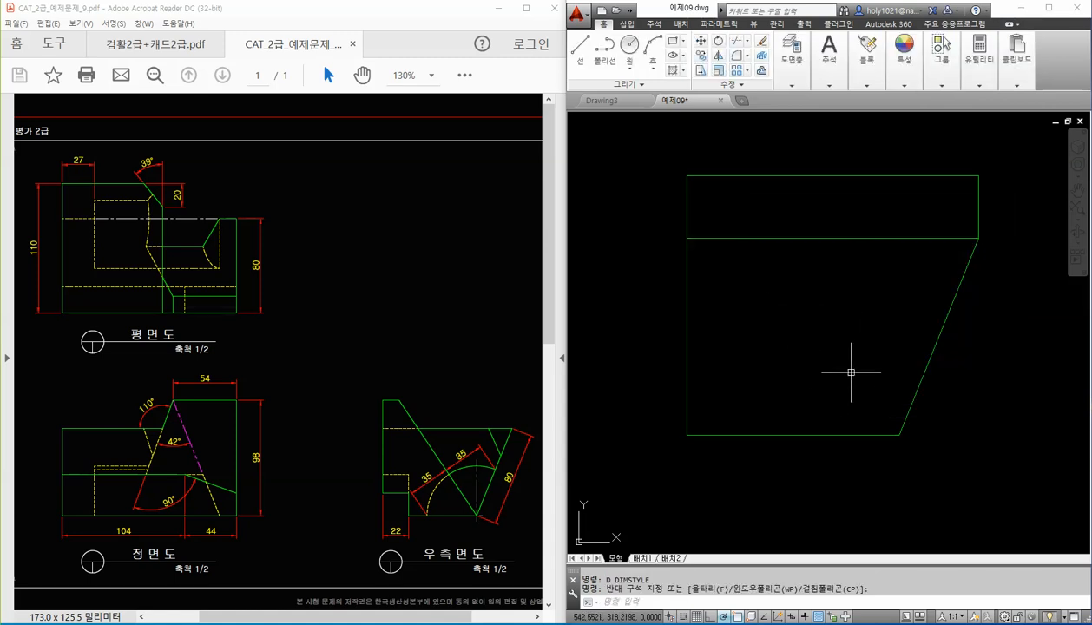
# Step: Draw a construction line that bisects the angle between the side view's sloped edge and bottom edge, with its vertex at their shared corner
pyautogui.scroll(-2, 848, 365)
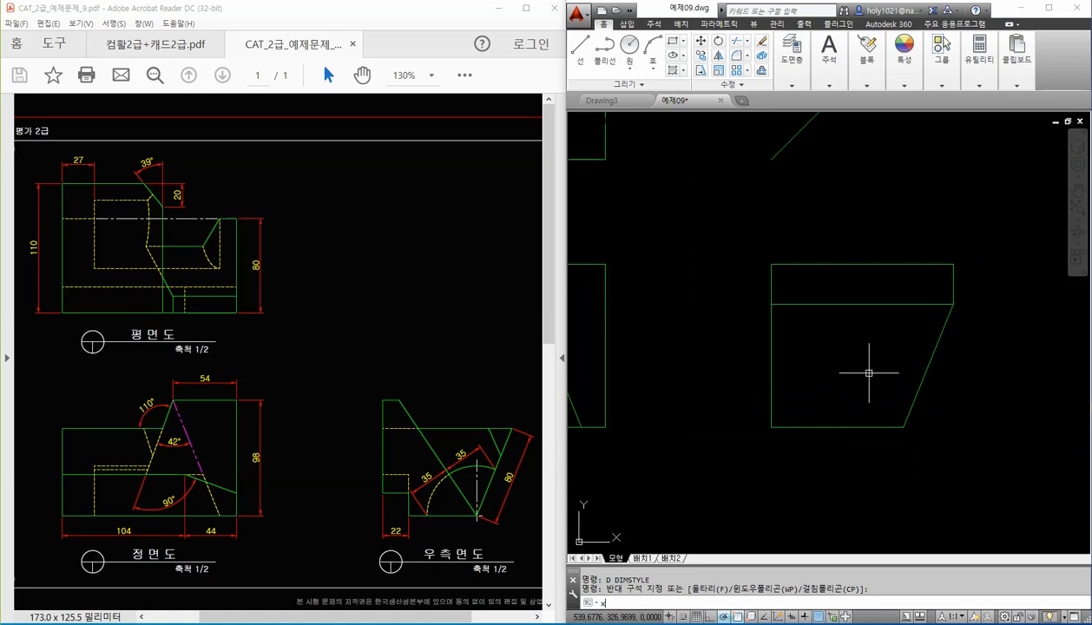
pyautogui.press('Return')
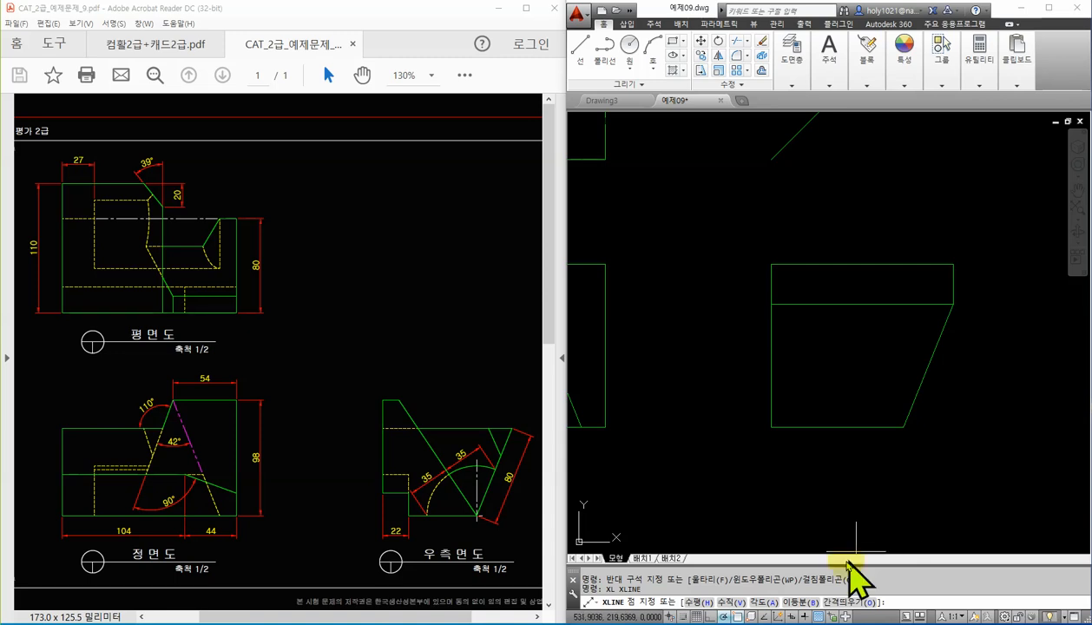
pyautogui.click(802, 603)
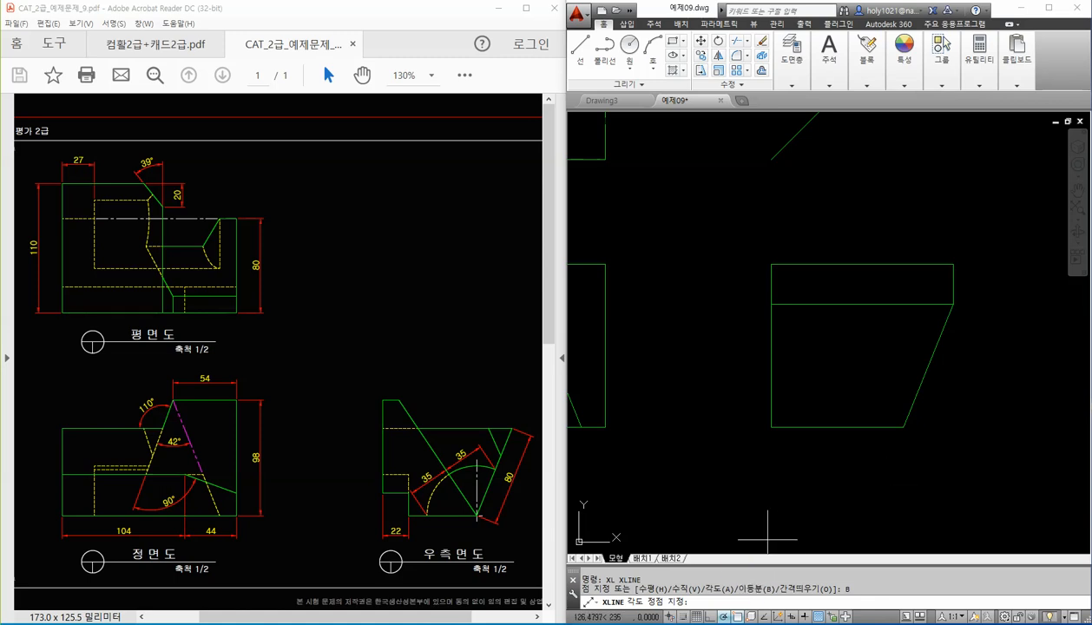
pyautogui.click(904, 427)
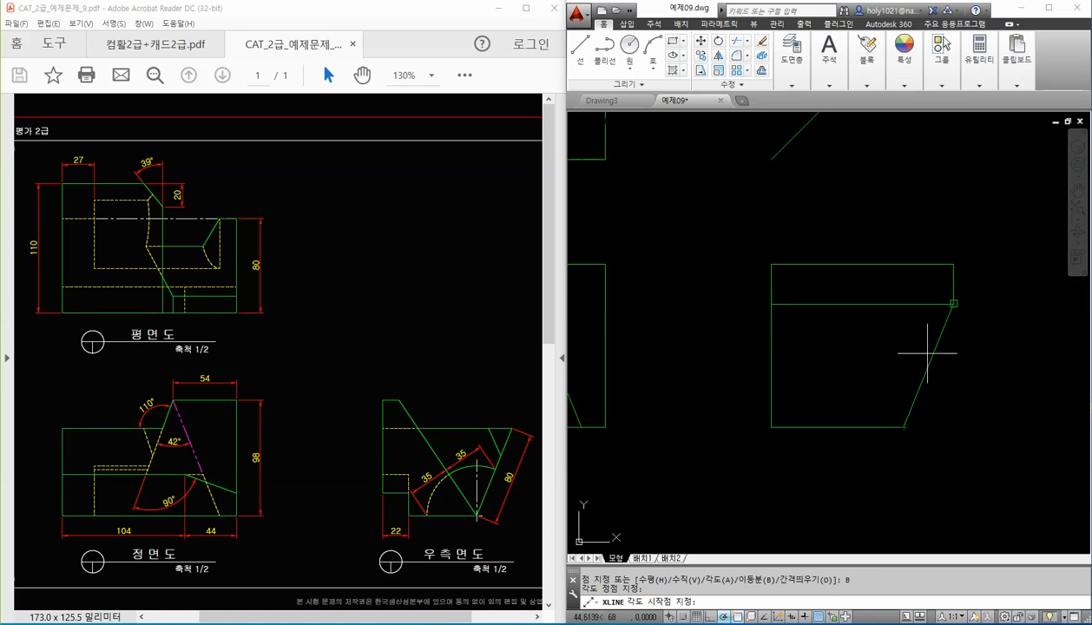
pyautogui.click(953, 304)
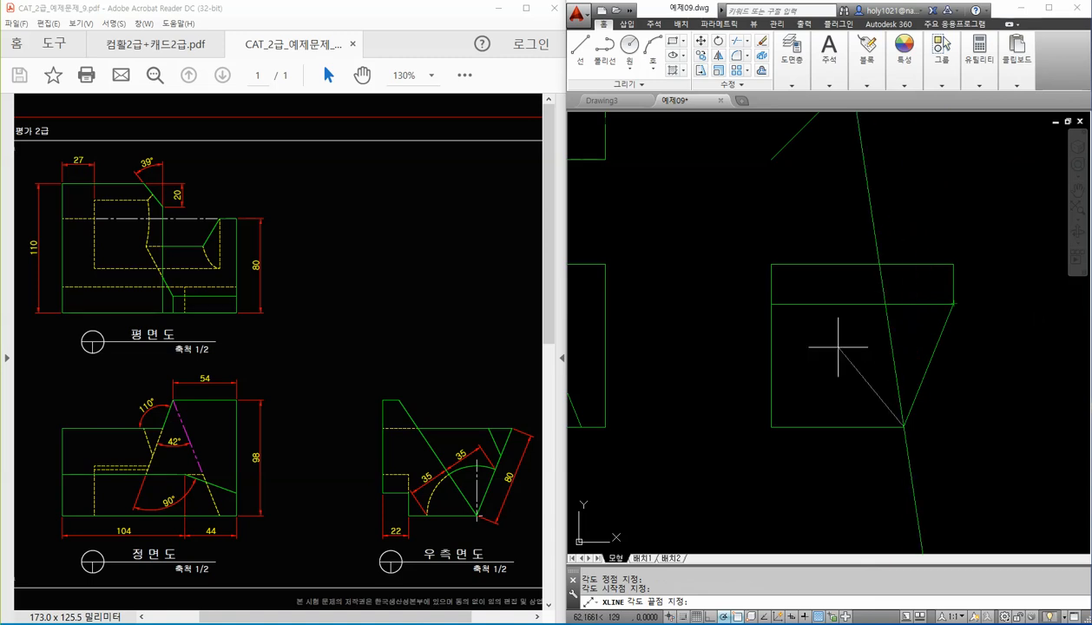
pyautogui.click(770, 427)
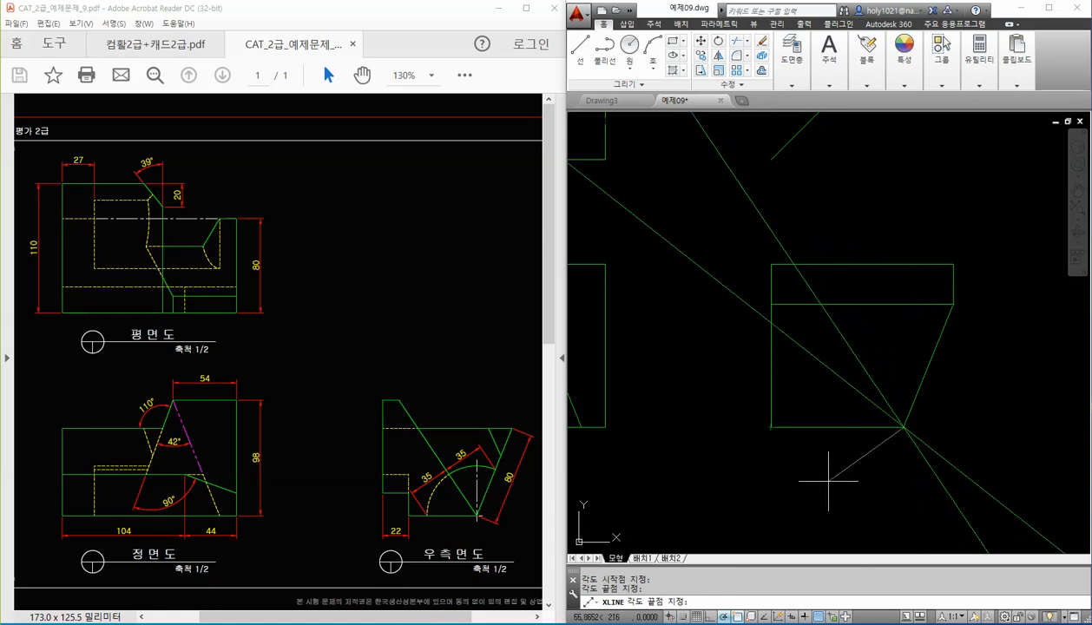
pyautogui.press('Return')
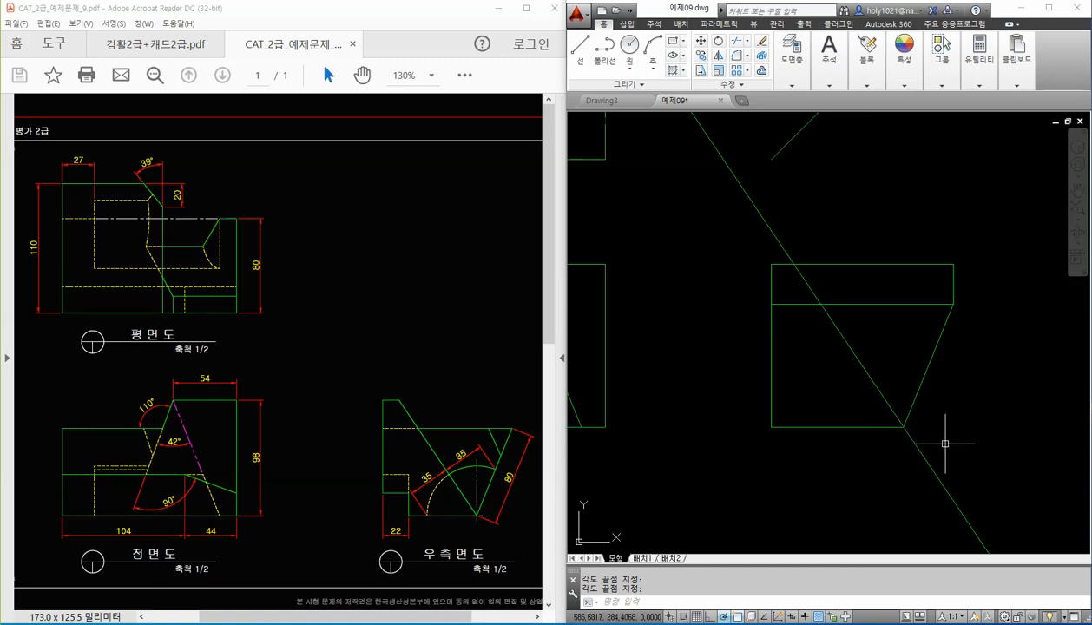
# Step: Trim the bisecting construction line at both ends to the side view's top and bottom edges
pyautogui.scroll(-2, 849, 459)
pyautogui.moveTo(850, 459); pyautogui.dragTo(849, 415, button='middle')
pyautogui.scroll(2, 854, 370)
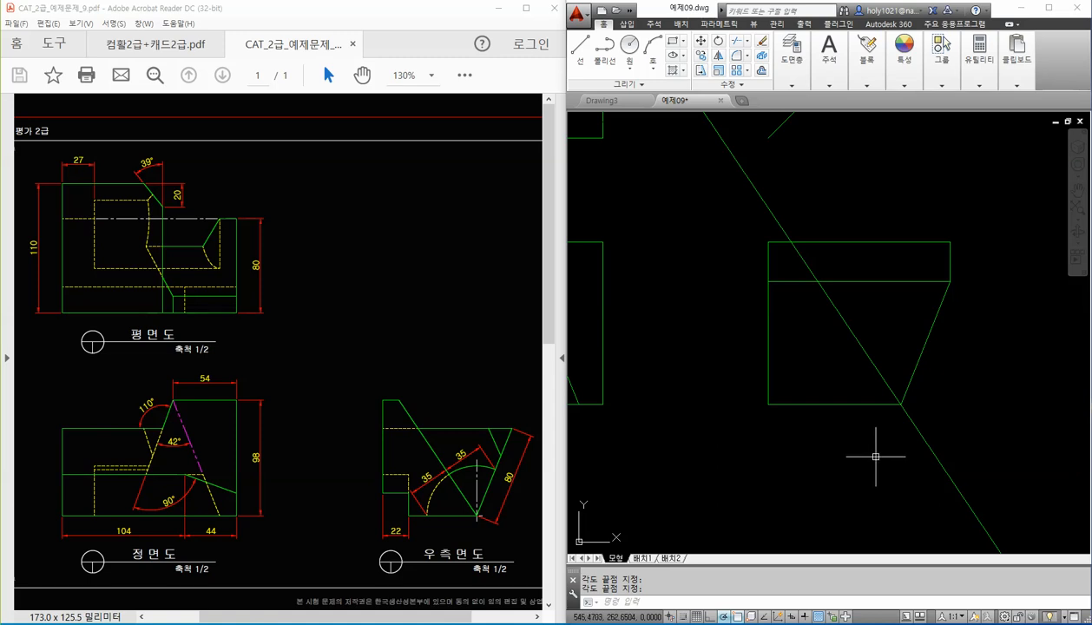
pyautogui.press('Return')
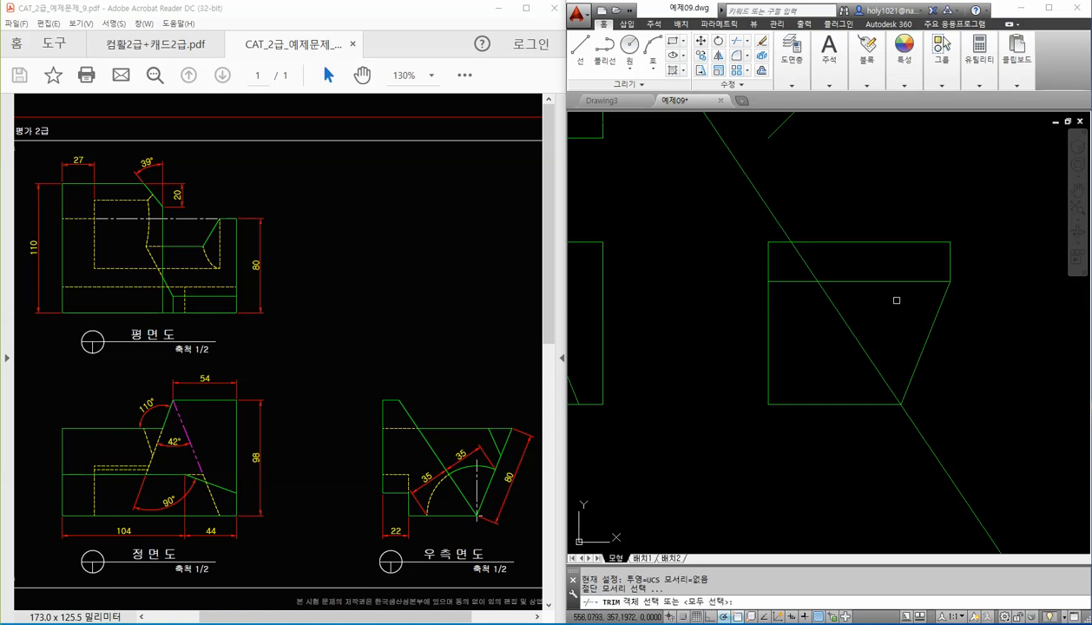
pyautogui.click(851, 241)
pyautogui.press('Return')
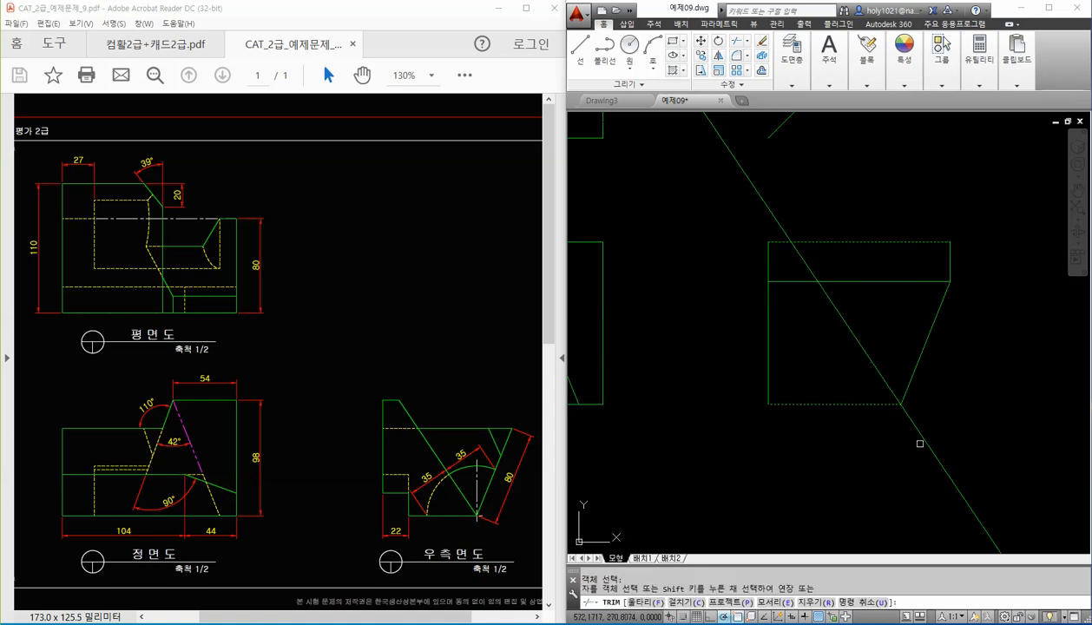
pyautogui.click(921, 435)
pyautogui.press('Return')
# Step: Trim the side view's top edge back to the diagonal and delete the short vertical edge above the sloped edge
pyautogui.scroll(-2, 842, 312)
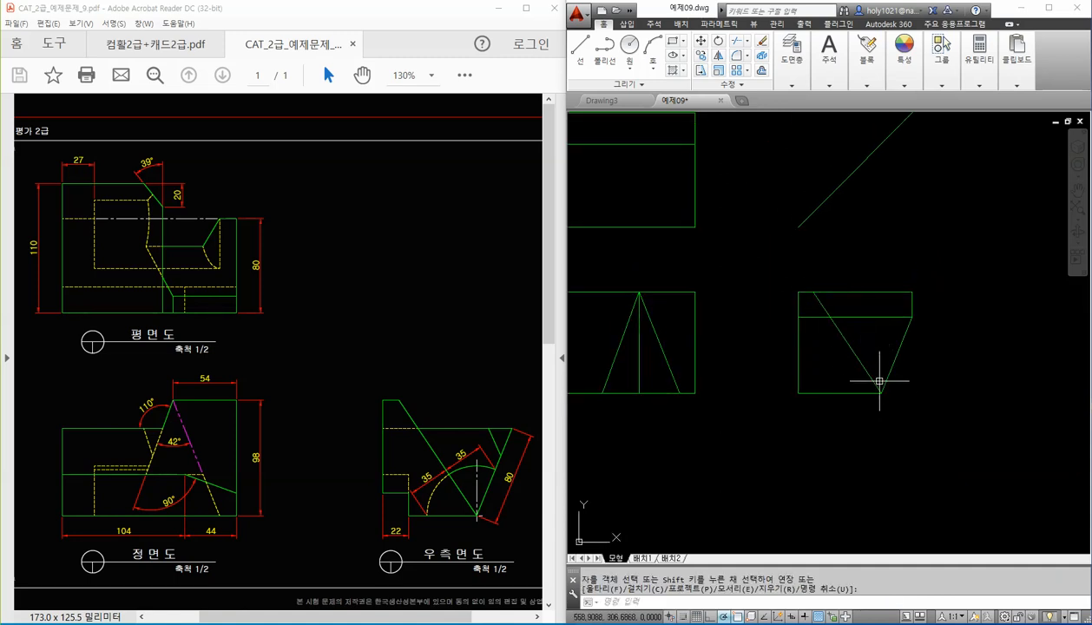
pyautogui.press('Return')
pyautogui.click(884, 292)
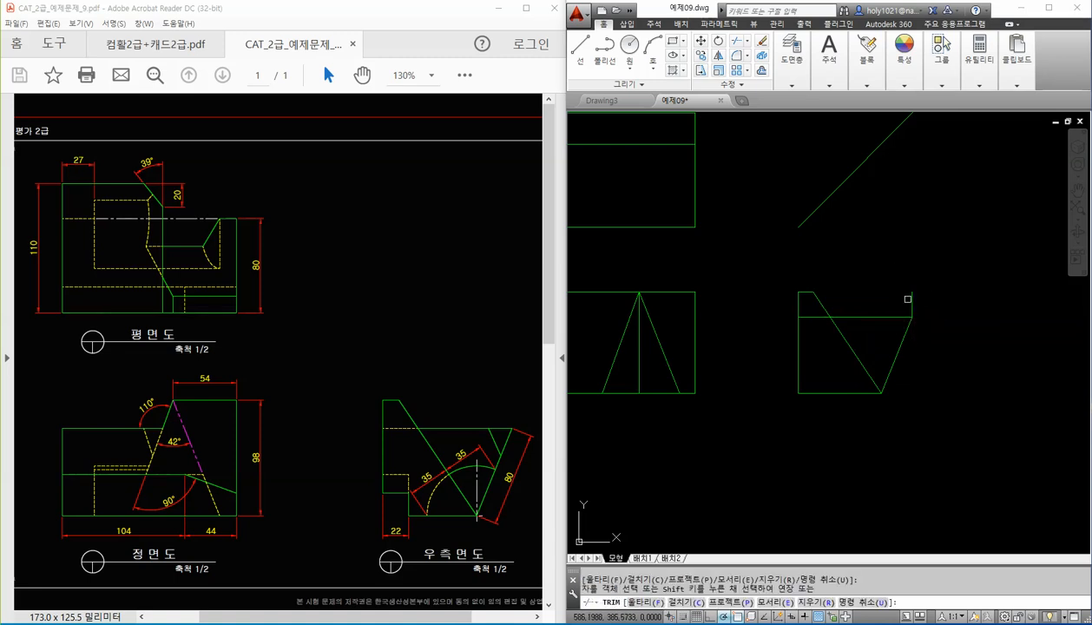
pyautogui.press('Escape')
pyautogui.click(909, 304)
pyautogui.press('Delete')
pyautogui.scroll(2, 849, 370)
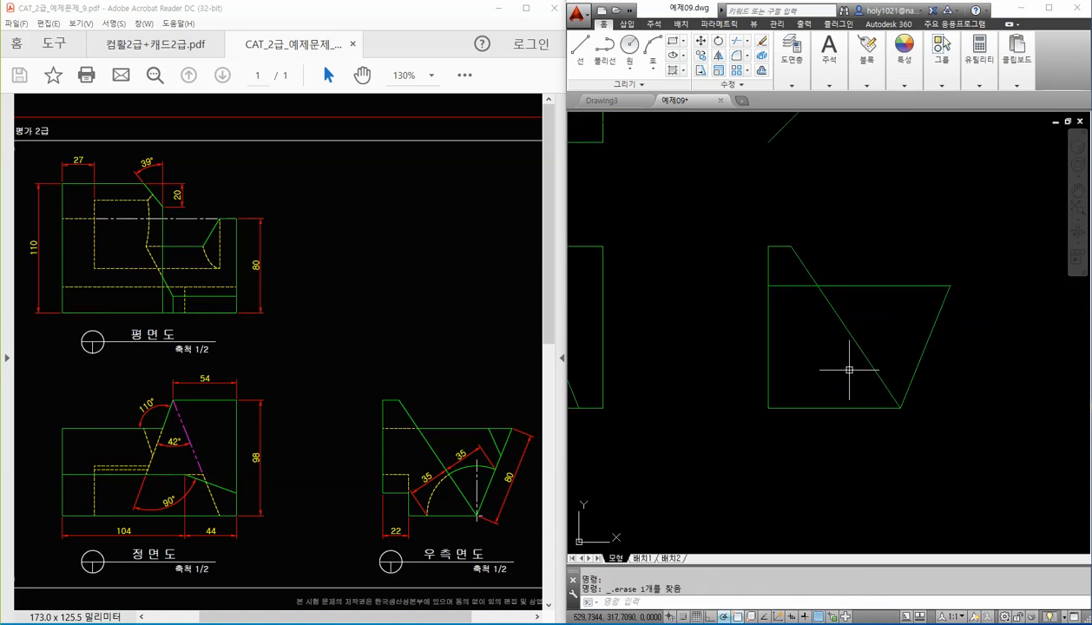
# Step: Offset the side view's diagonal line by 35 towards the sloped edge
pyautogui.scroll(2, 849, 370)
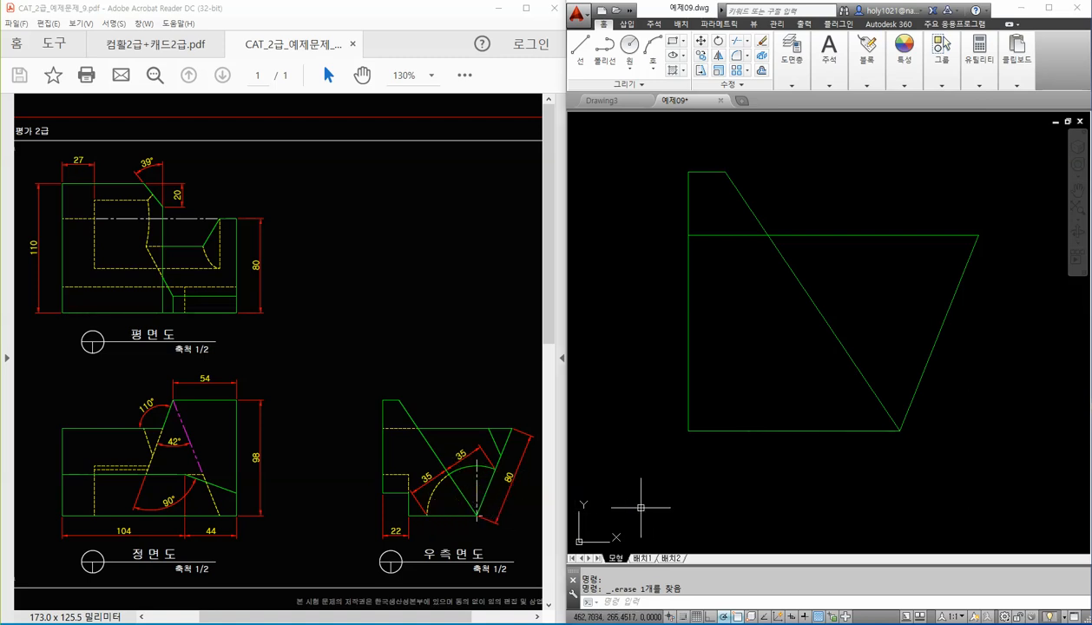
pyautogui.write('o')
pyautogui.press('Return')
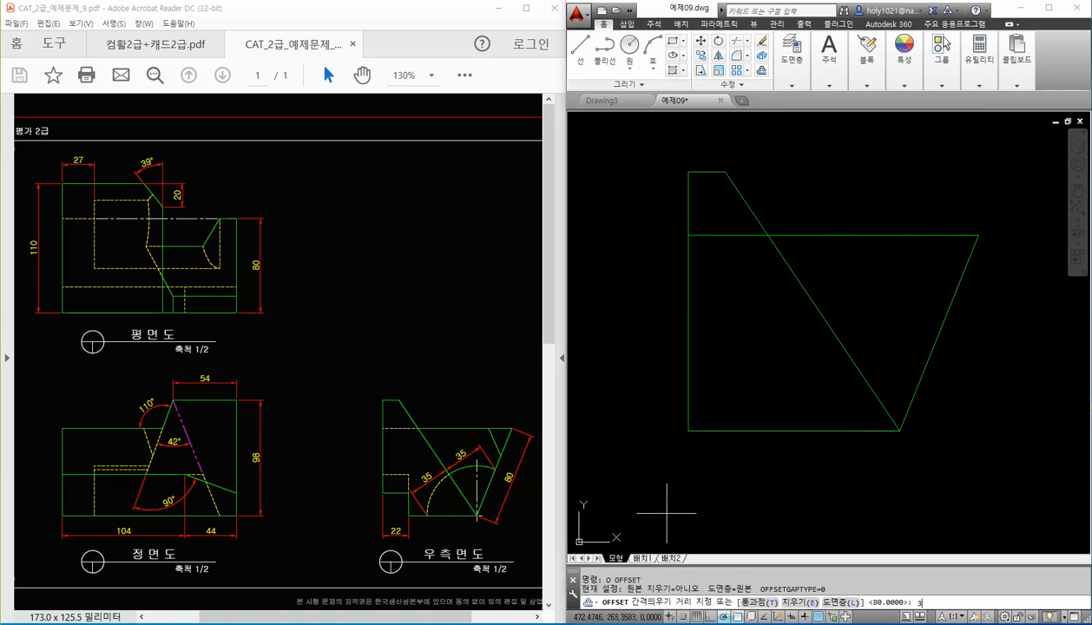
pyautogui.press('Return')
pyautogui.click(859, 372)
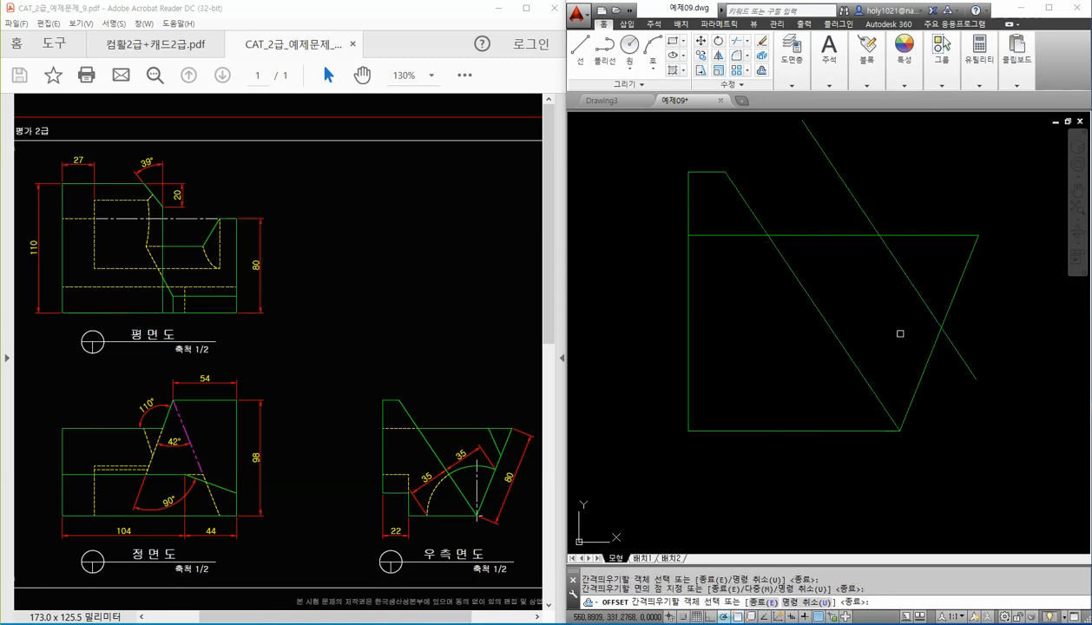
pyautogui.click(895, 357)
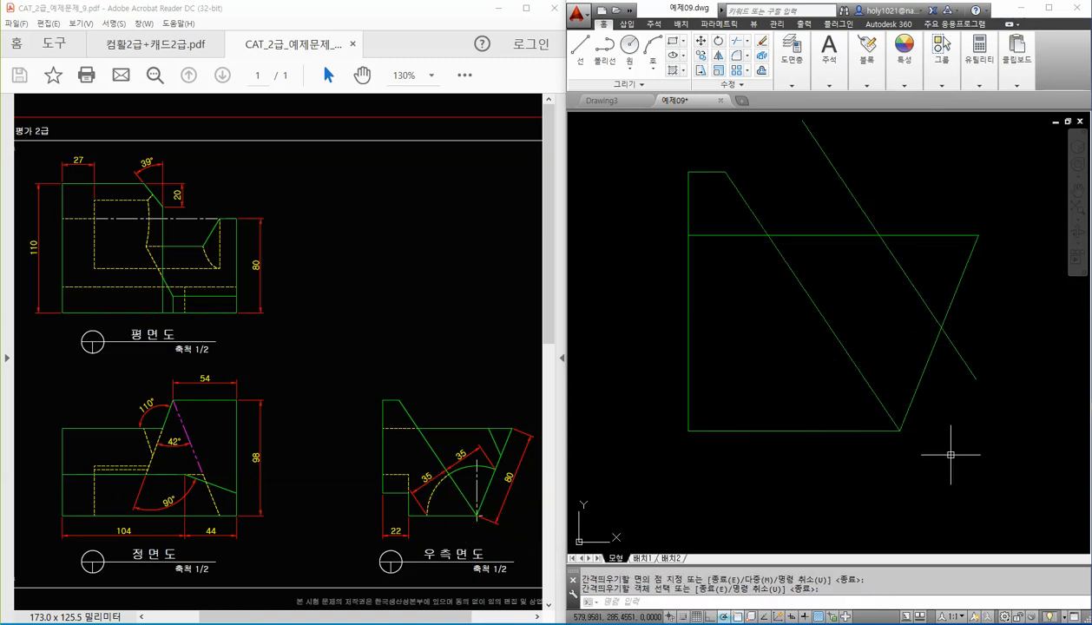
# Step: Draw a circle centred on the diagonal's lower end, passing through the intersection of the offset line and the sloped edge
pyautogui.write('c')
pyautogui.press('Return')
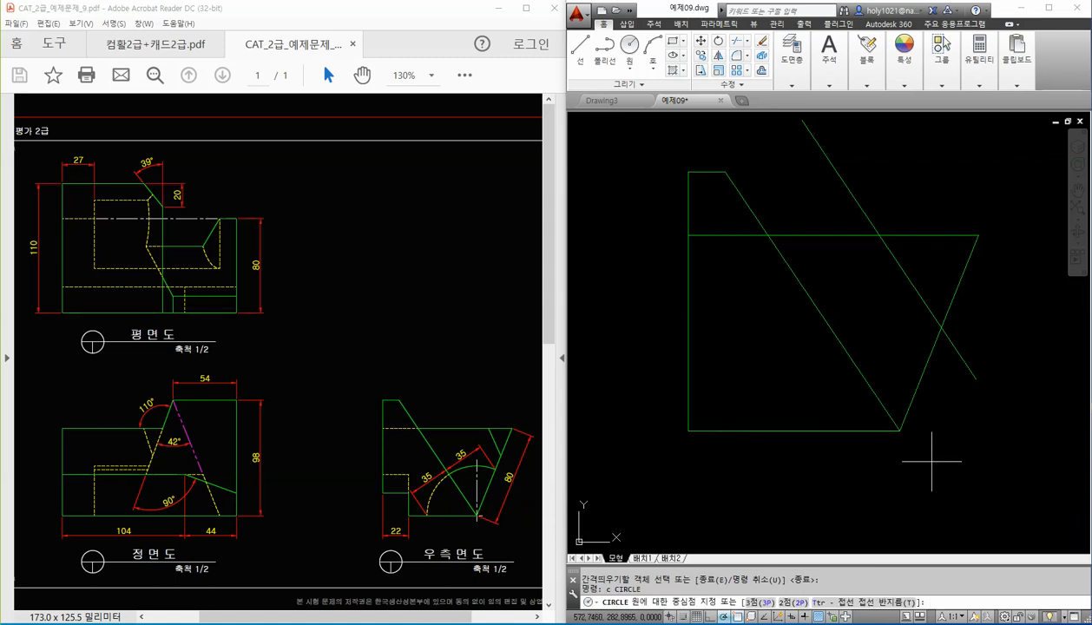
pyautogui.click(900, 429)
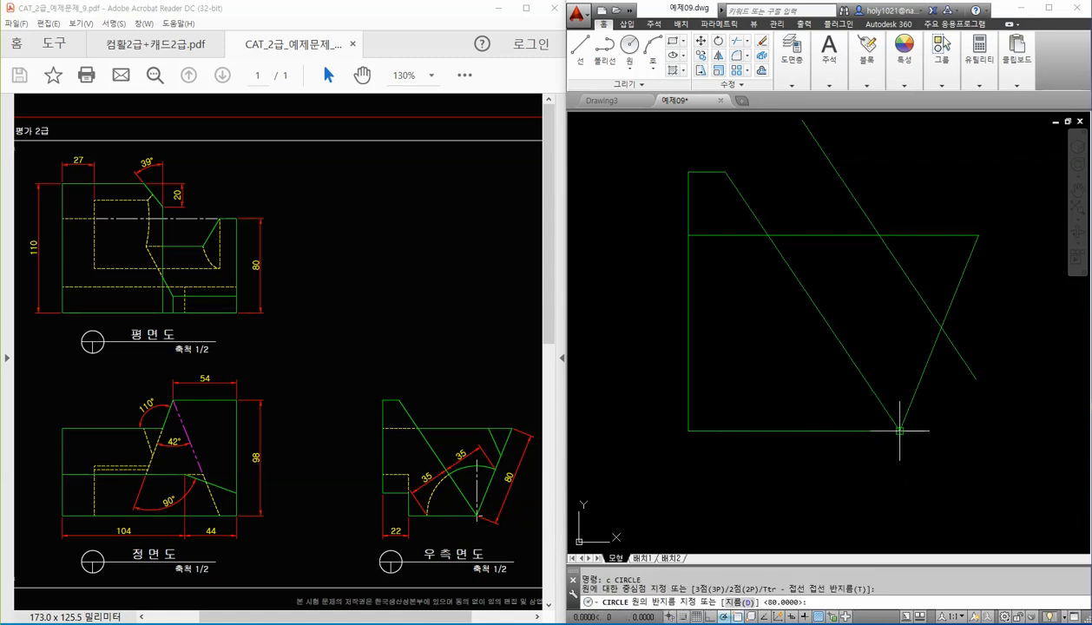
pyautogui.click(941, 328)
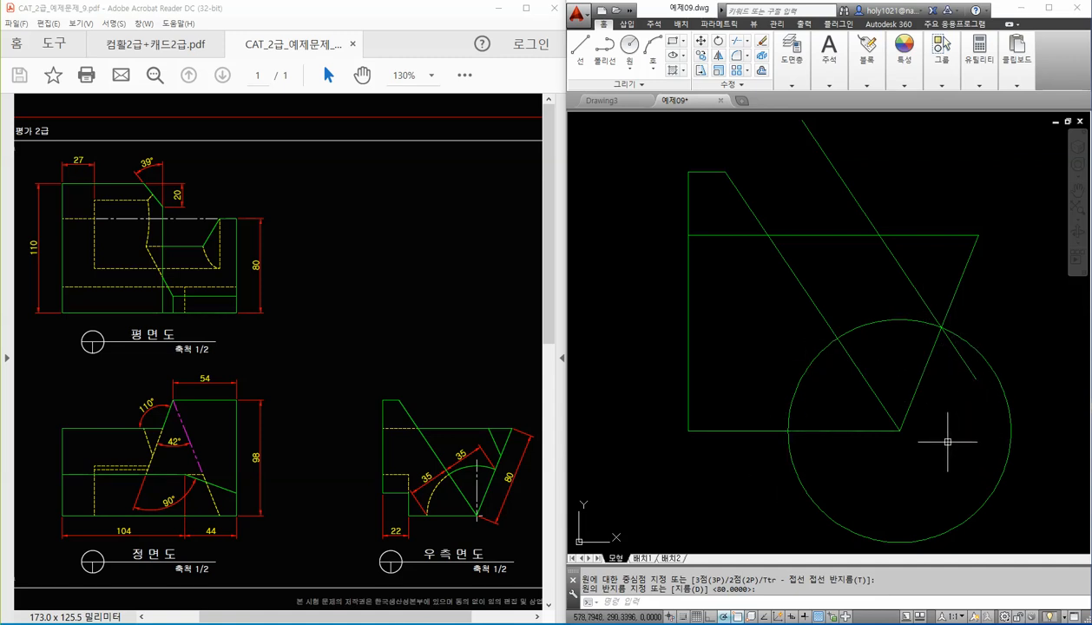
# Step: Trim away the part of the circle outside the side view and delete the offset helper line
pyautogui.write('tr')
pyautogui.press('Return')
pyautogui.click(1004, 396)
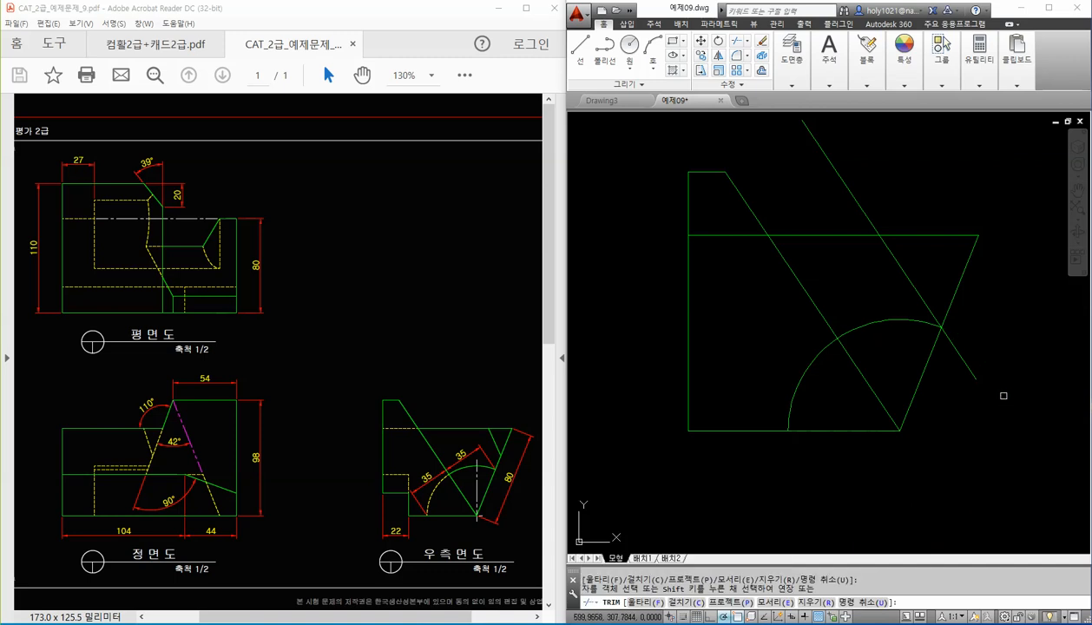
pyautogui.press('Escape')
pyautogui.click(921, 293)
pyautogui.press('Delete')
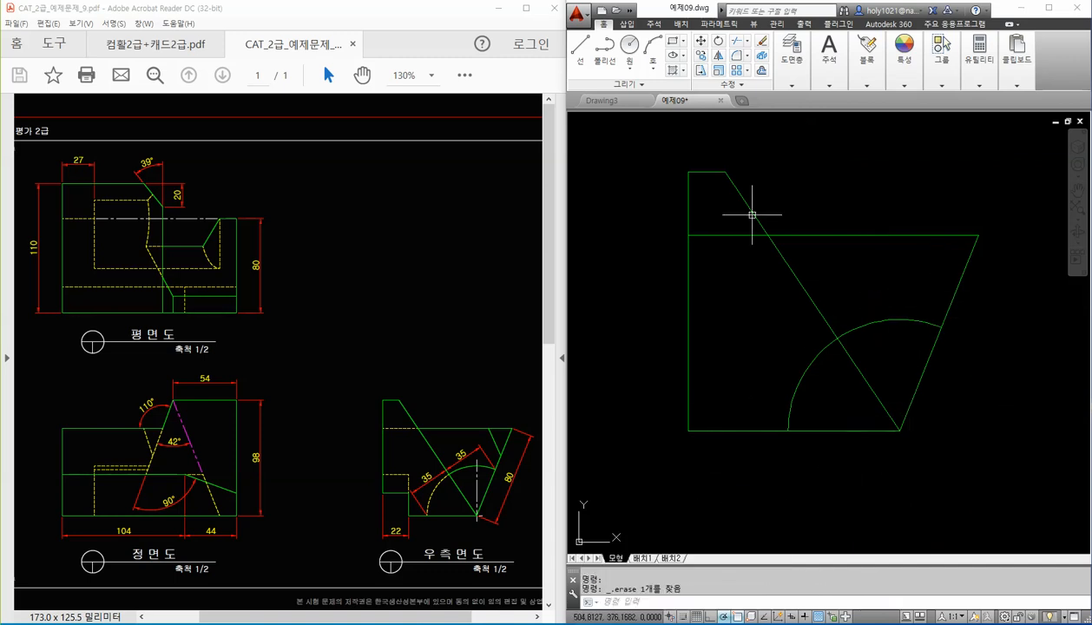
# Step: Break the arc at the point where it crosses the diagonal line
pyautogui.click(732, 84)
pyautogui.click(732, 114)
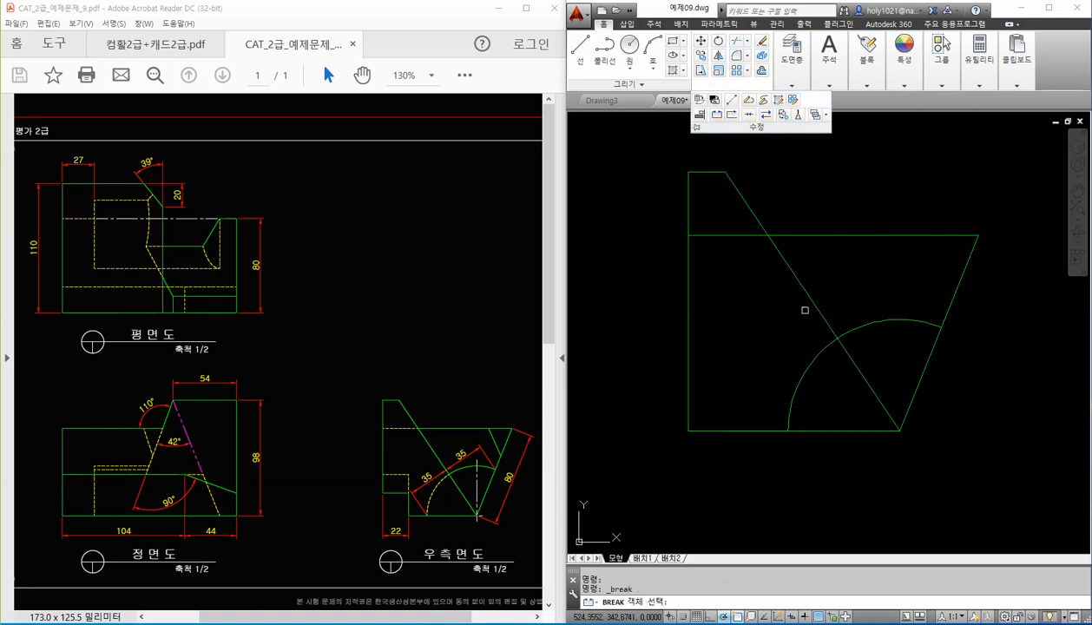
pyautogui.click(815, 357)
pyautogui.click(835, 342)
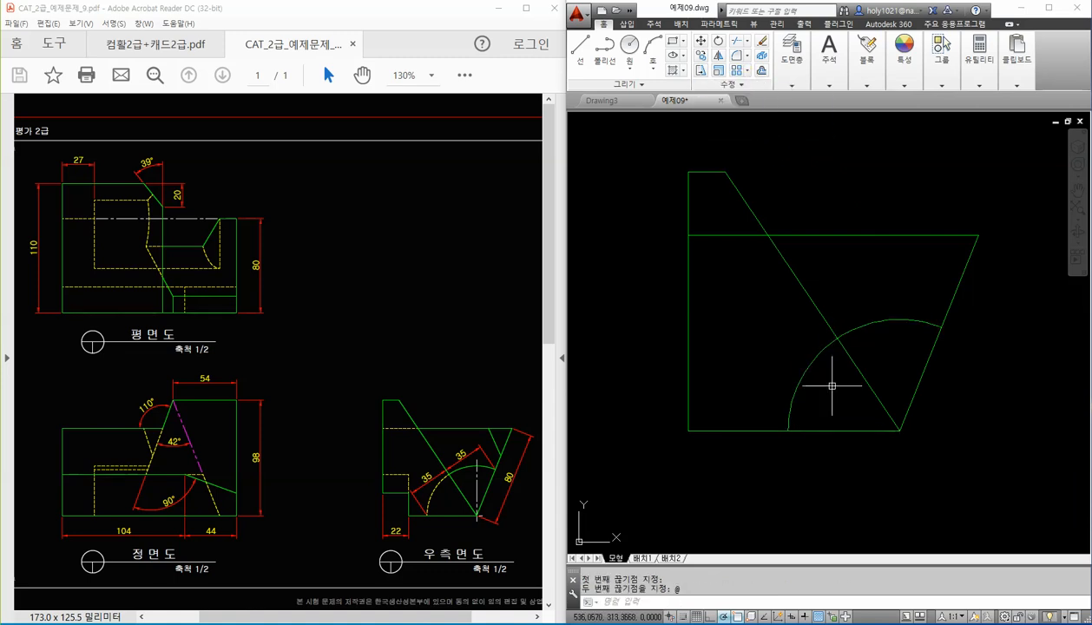
# Step: Move the arc segment between the diagonal and the bottom edge to the 숨은선 layer
pyautogui.click(820, 391)
pyautogui.click(754, 371)
pyautogui.click(792, 84)
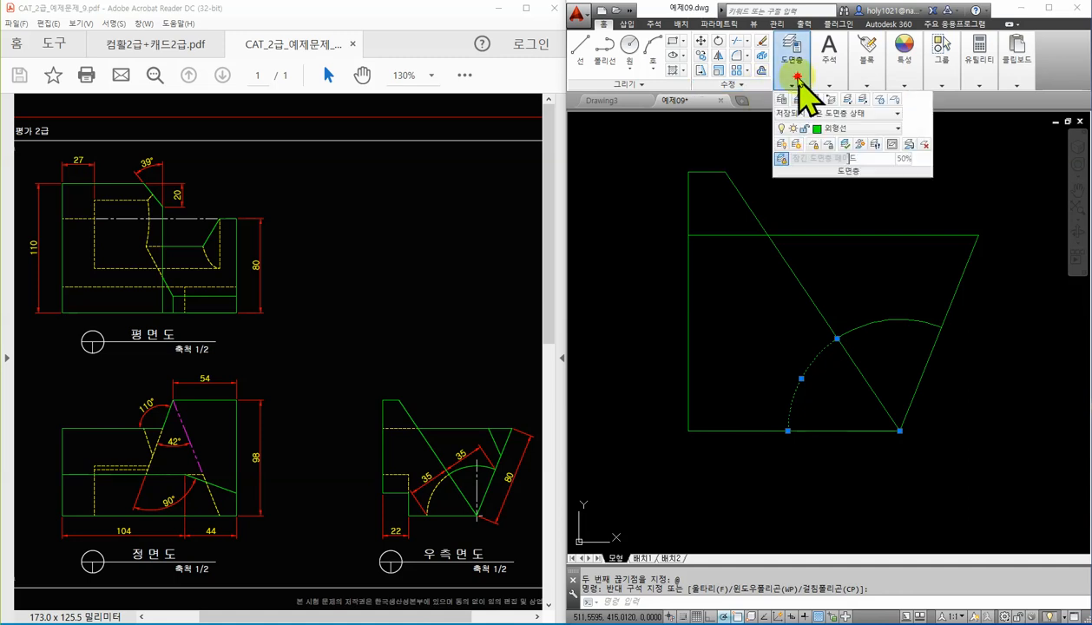
pyautogui.click(860, 127)
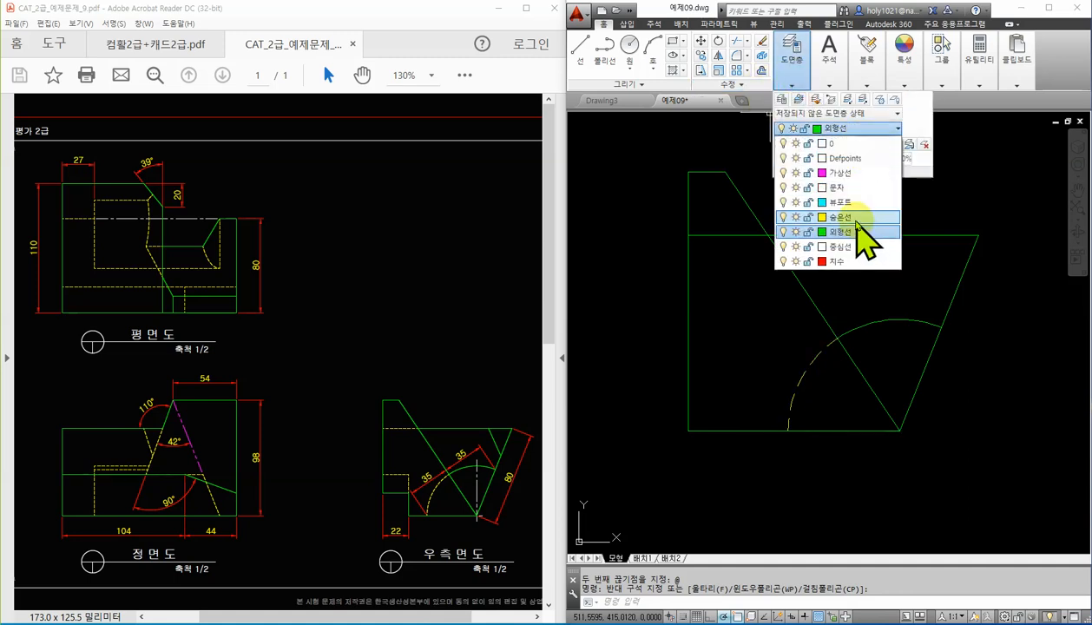
pyautogui.click(860, 217)
pyautogui.press('Escape')
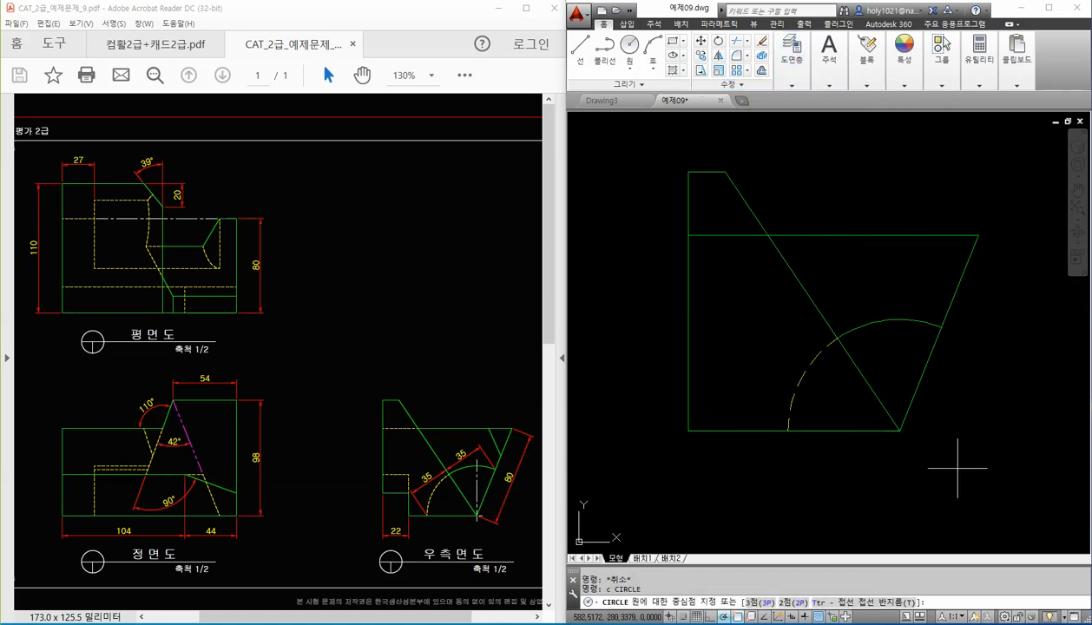
# Step: Draw a circle of radius 5 centred on the side view's corner where the diagonal meets the bottom edge
pyautogui.write('c')
pyautogui.press('Return')
pyautogui.click(900, 429)
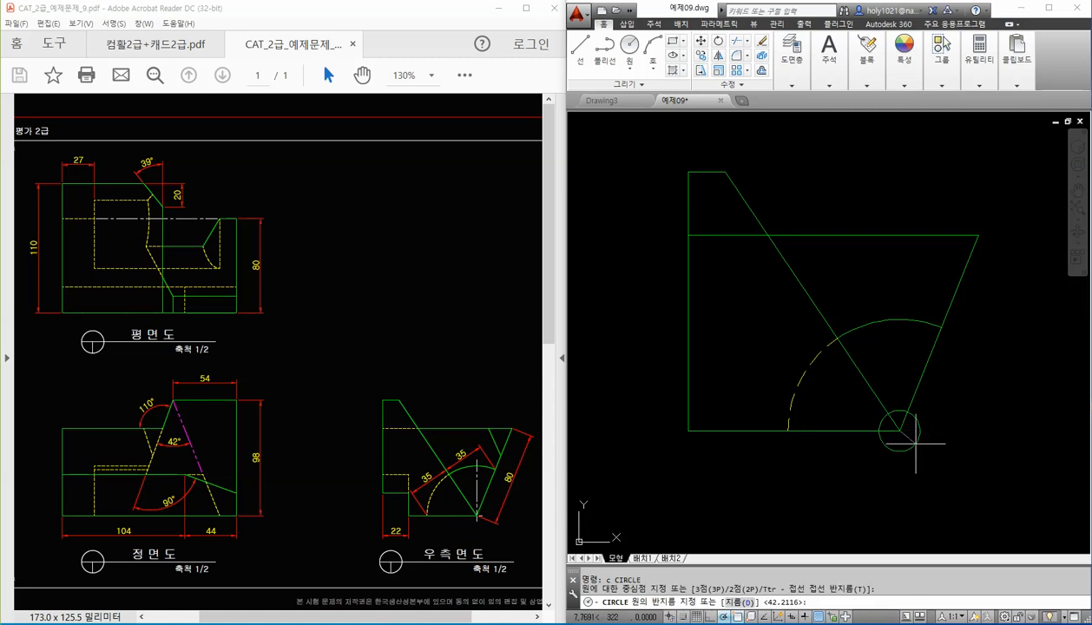
pyautogui.write('5')
pyautogui.press('Return')
# Step: Draw a vertical line from the small circle's bottom quadrant up to the top quadrant of the side view's arc
pyautogui.scroll(2, 906, 445)
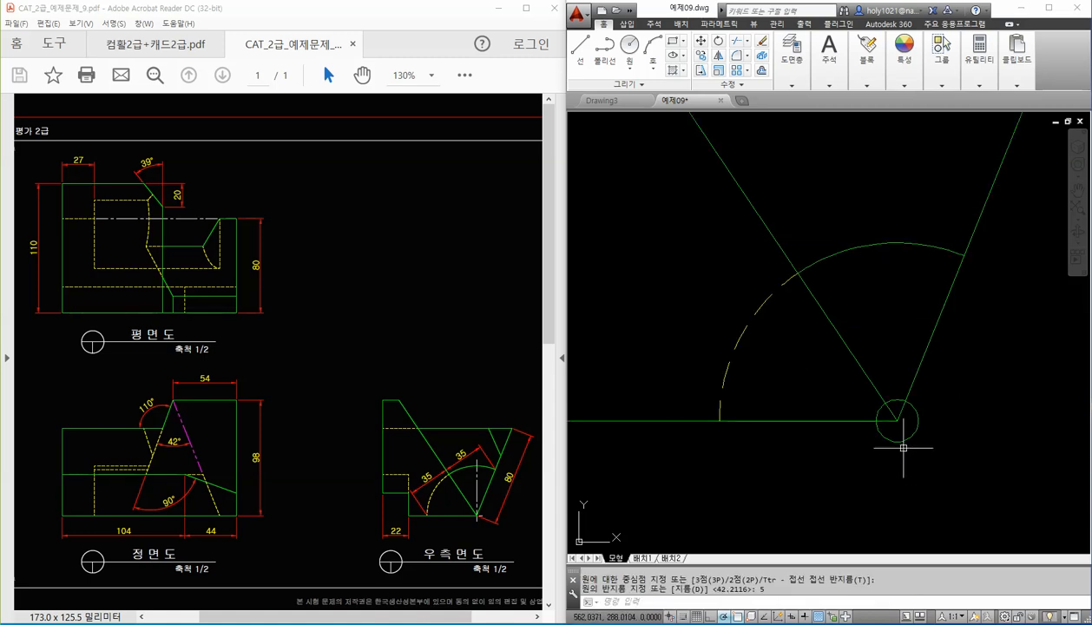
pyautogui.write('l')
pyautogui.press('Return')
pyautogui.click(898, 422)
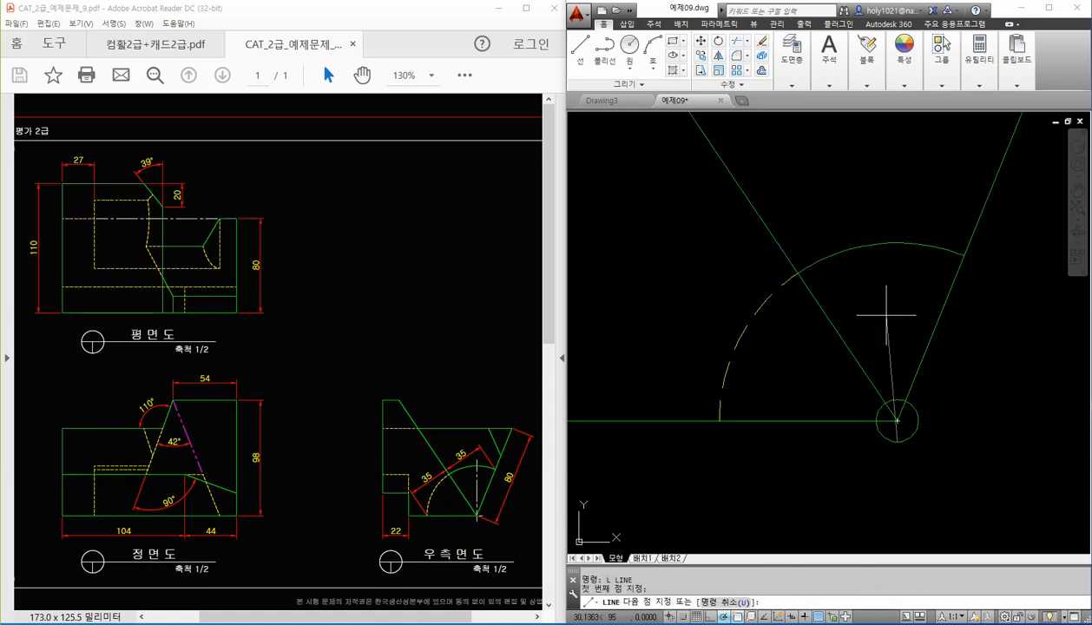
pyautogui.click(897, 243)
pyautogui.press('Return')
# Step: Draw a short horizontal line from the small circle's centre to its right quadrant
pyautogui.press('Return')
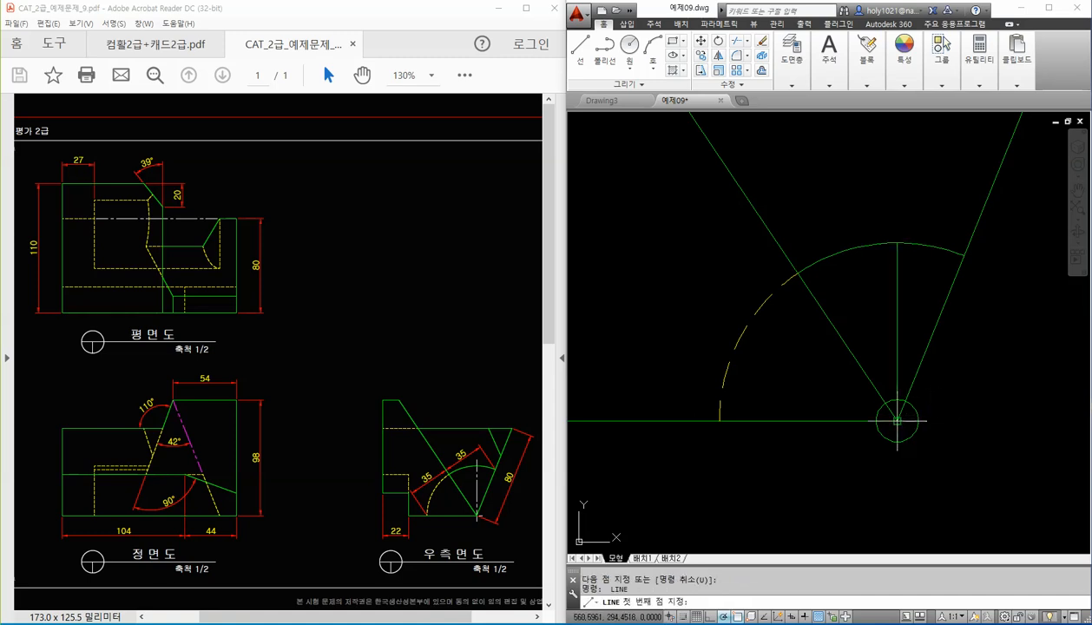
pyautogui.click(915, 421)
pyautogui.click(916, 417)
pyautogui.press('Return')
# Step: Delete the radius 5 helper circle at the side view's lower corner
pyautogui.scroll(2, 914, 436)
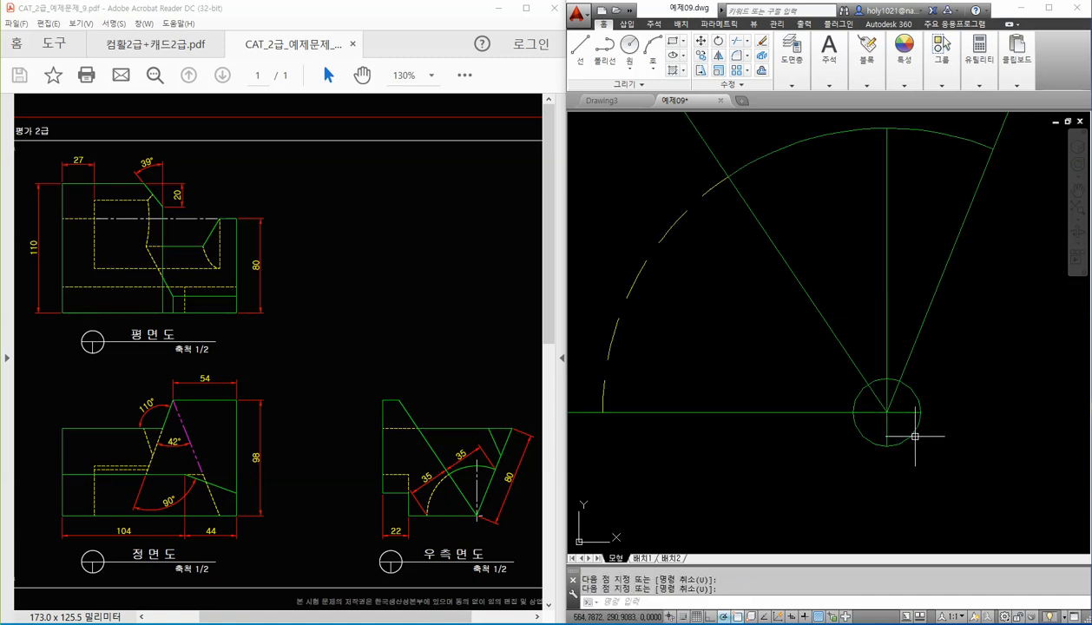
pyautogui.click(914, 429)
pyautogui.press('Delete')
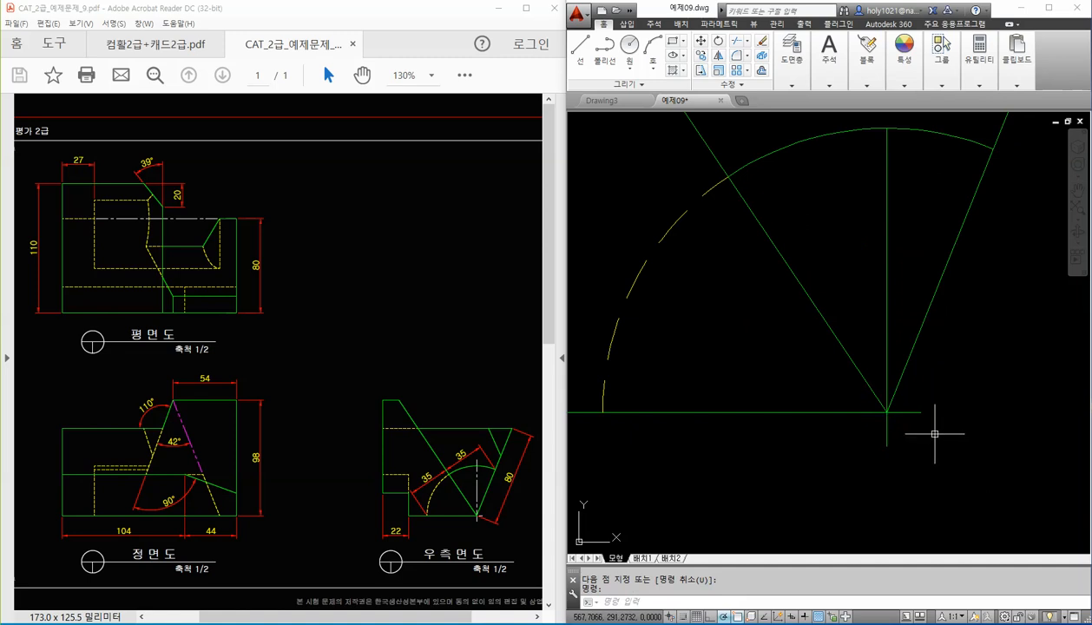
# Step: Move the vertical line and the short horizontal line at the corner to the white centre-line layer
pyautogui.click(912, 412)
pyautogui.click(909, 317)
pyautogui.click(854, 232)
pyautogui.scroll(-2, 871, 252)
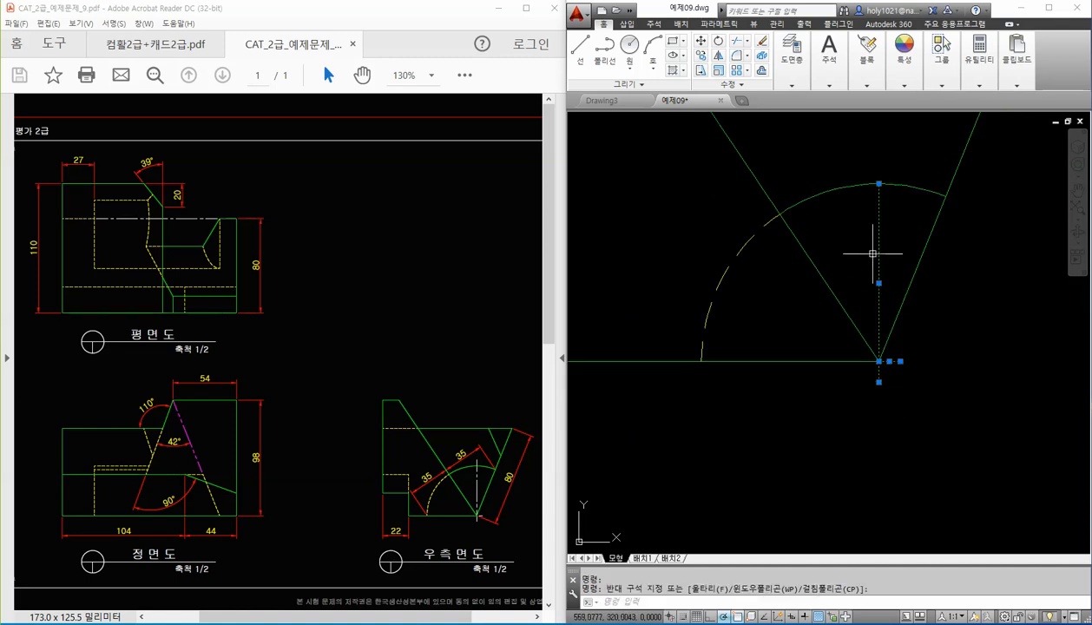
pyautogui.click(795, 47)
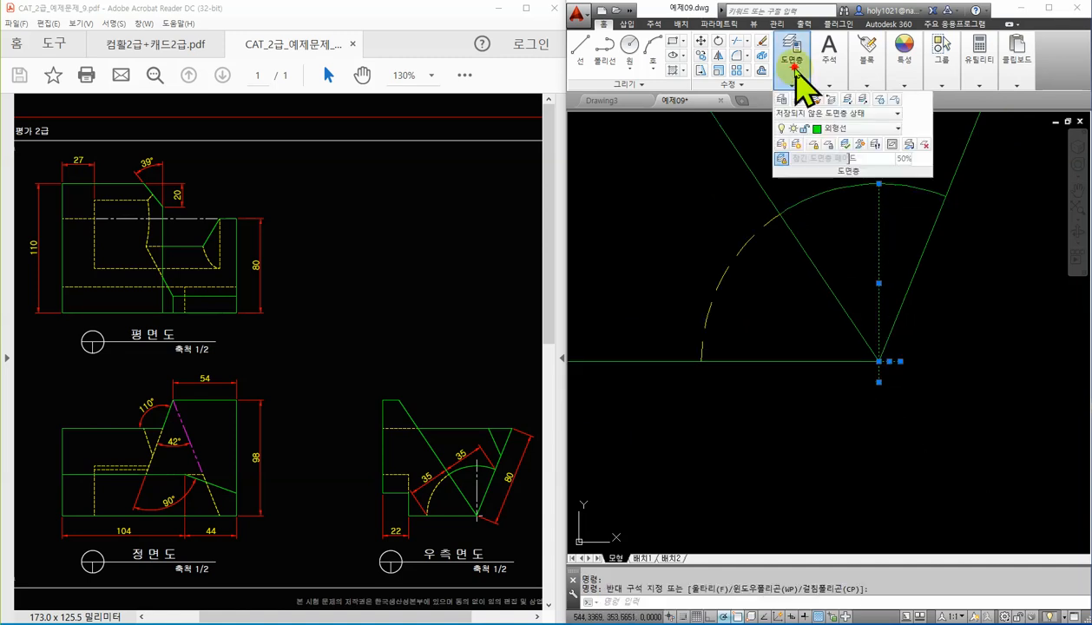
pyautogui.click(869, 128)
pyautogui.click(858, 247)
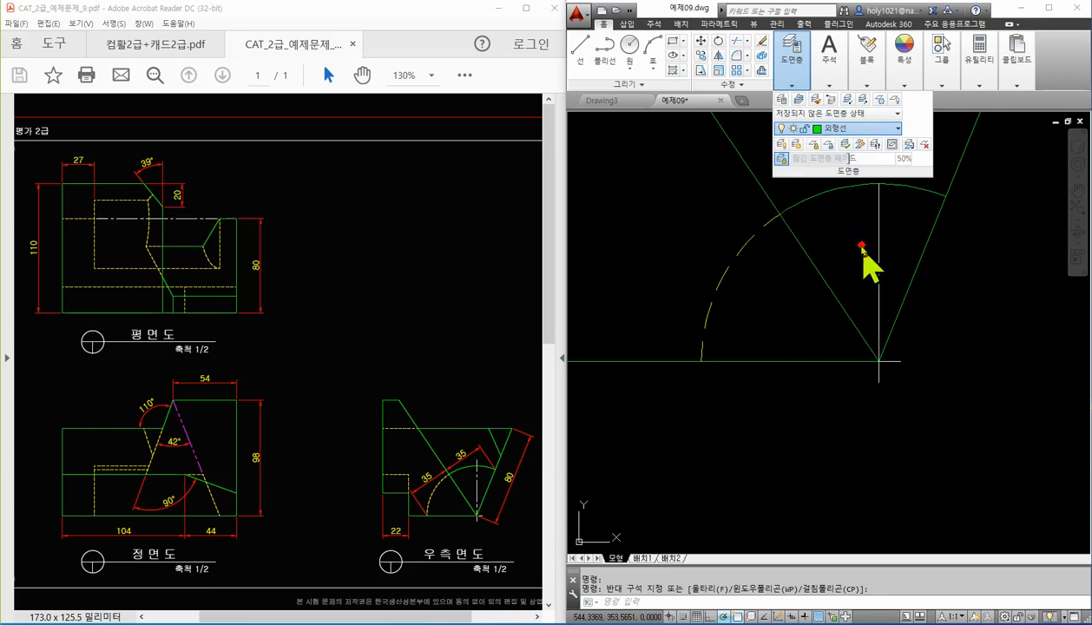
pyautogui.press('Escape')
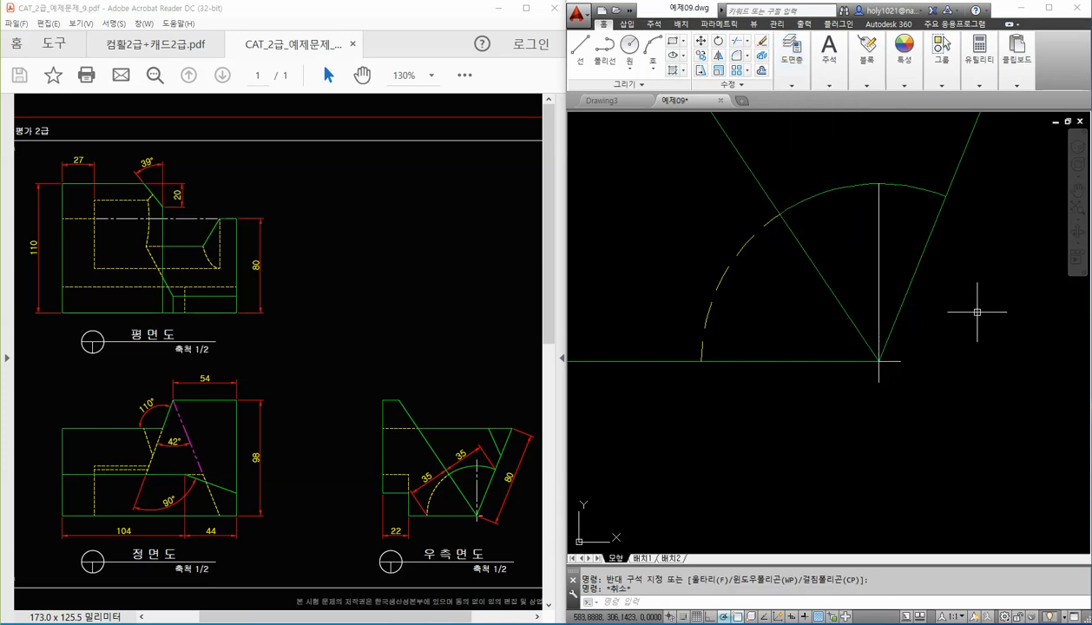
# Step: Break the side view's upper horizontal line at the point where it crosses the diagonal
pyautogui.scroll(-2, 978, 312)
pyautogui.moveTo(897, 310); pyautogui.dragTo(914, 353, button='middle')
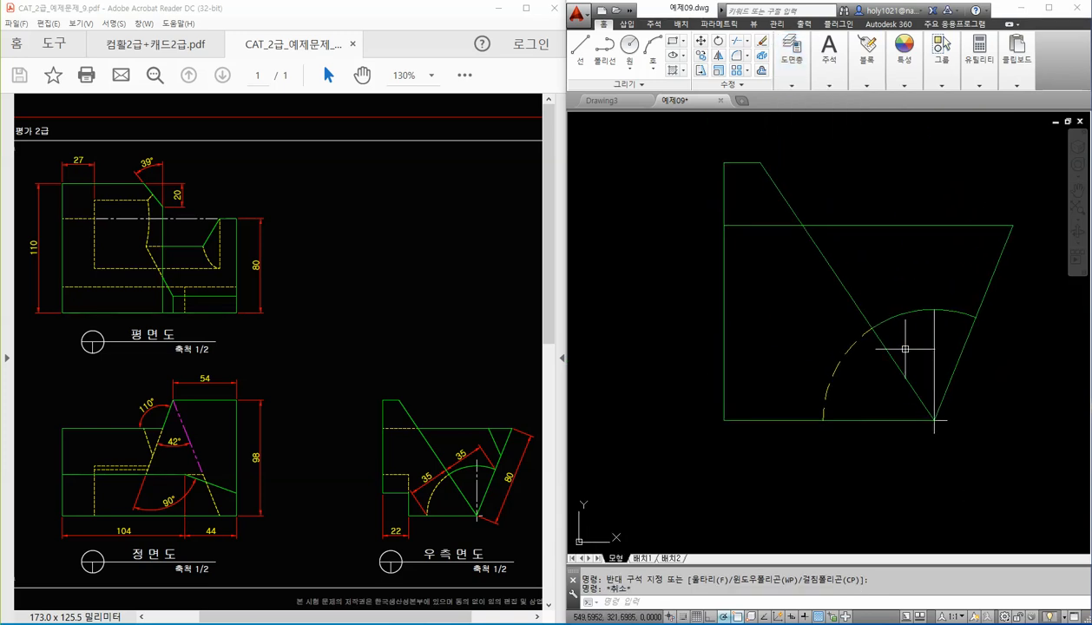
pyautogui.click(746, 84)
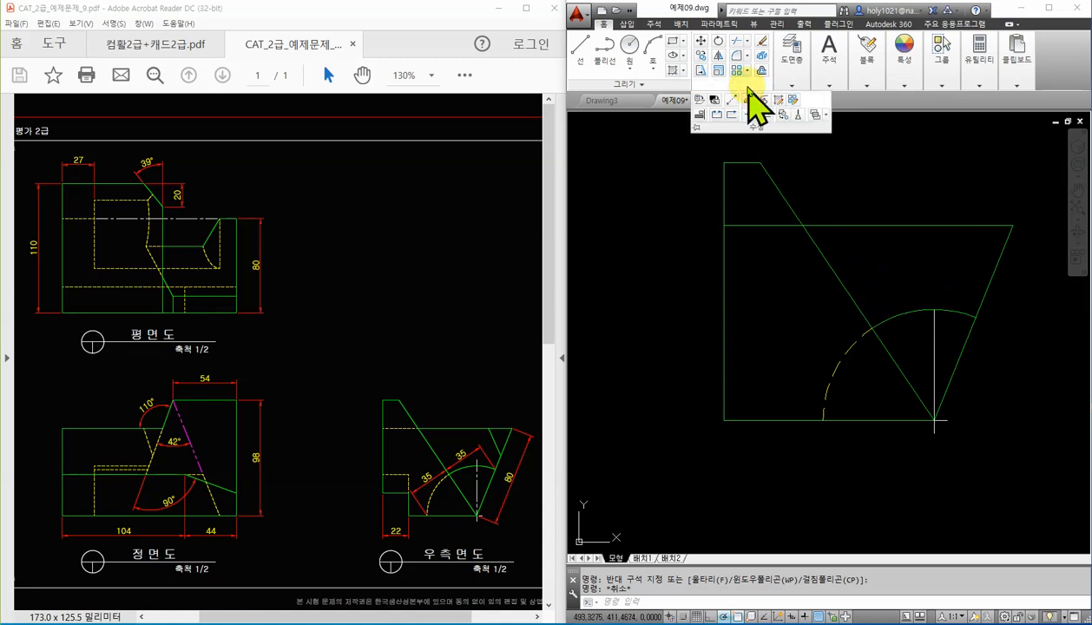
pyautogui.click(733, 110)
pyautogui.click(768, 226)
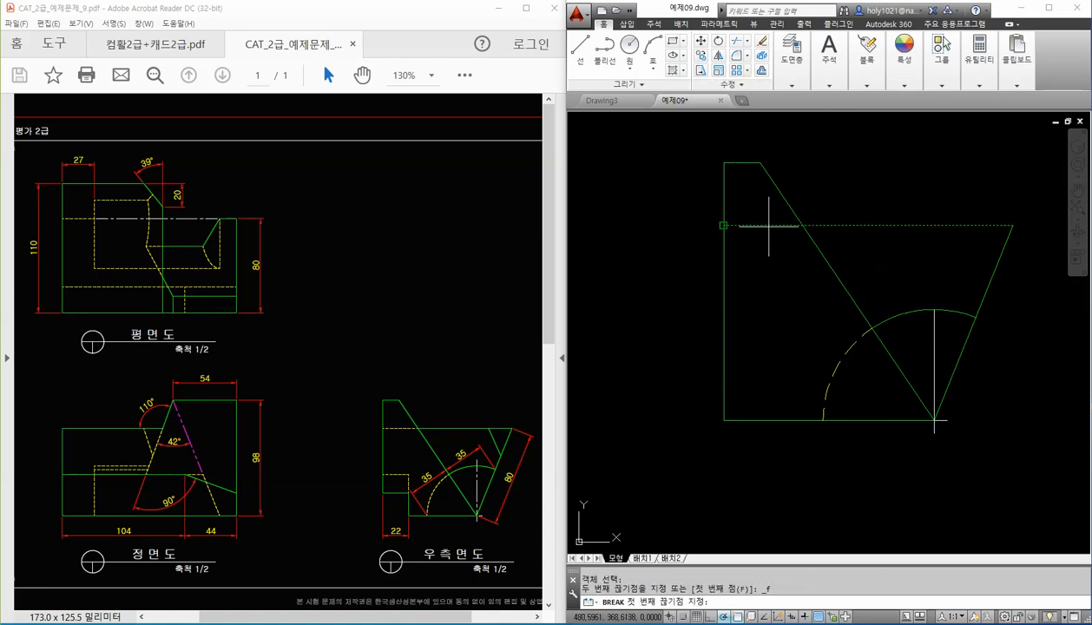
pyautogui.click(796, 229)
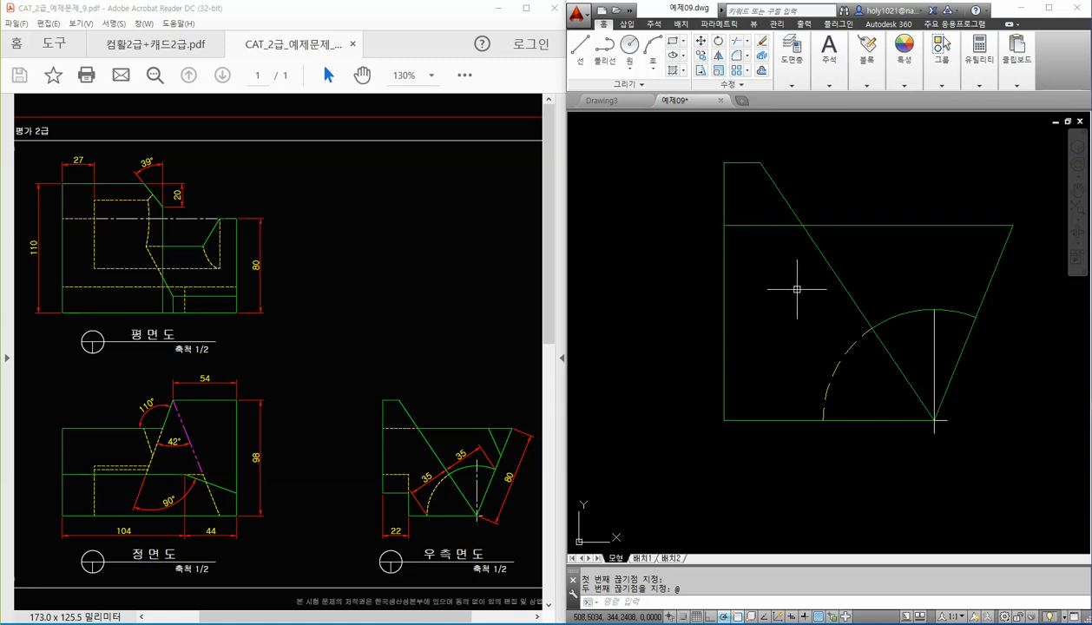
# Step: Start Match Properties with the dashed hidden-line arc as the source object
pyautogui.write('a')
pyautogui.press('Return')
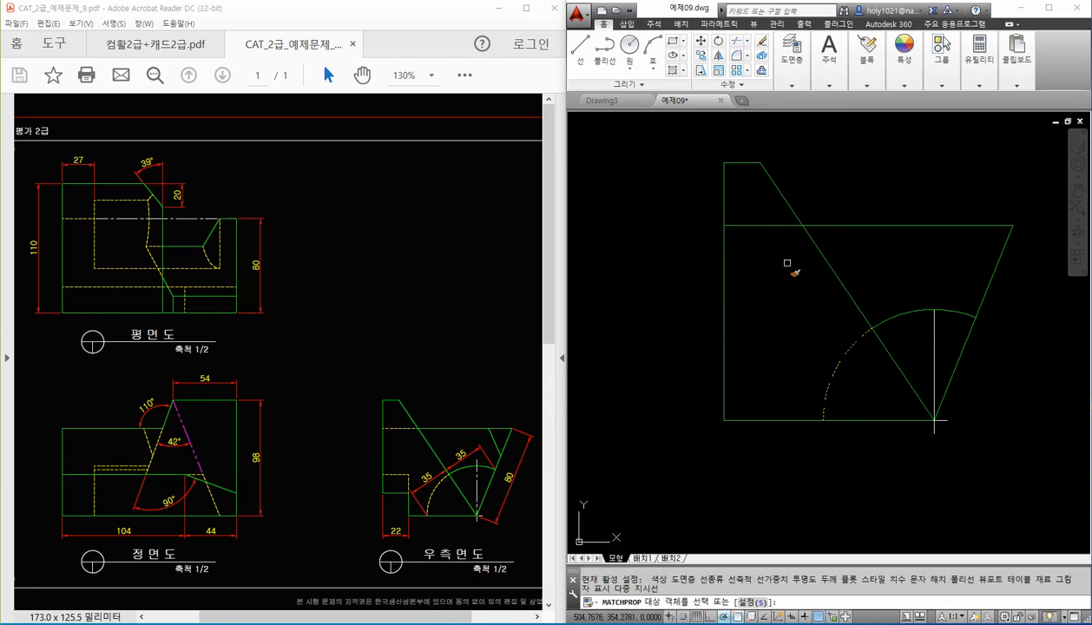
# Step: Match the horizontal line segment between the left edge and the slanted line in the side view to the dashed hidden-line properties
pyautogui.click(765, 226)
pyautogui.scroll(-3, 793, 315)
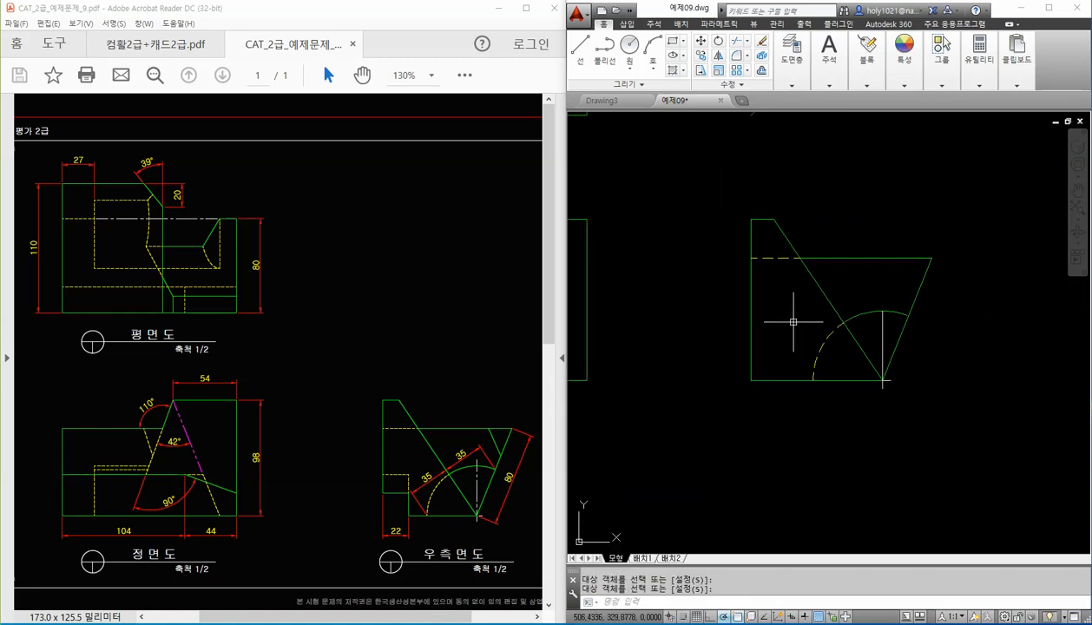
pyautogui.moveTo(810, 334); pyautogui.dragTo(846, 341, button='middle')
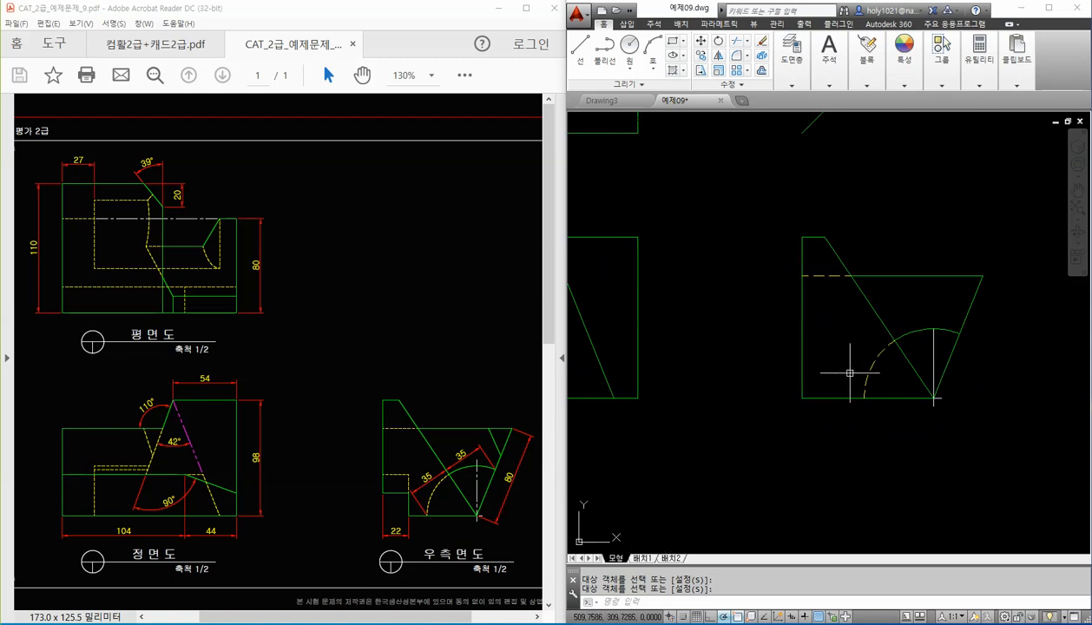
pyautogui.scroll(-2, 830, 334)
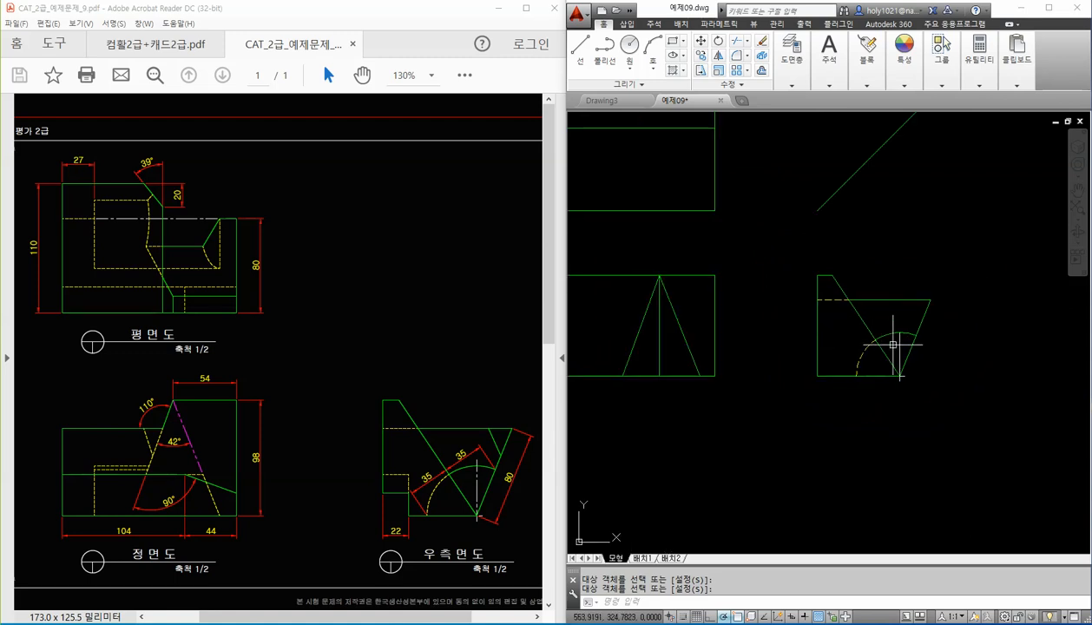
pyautogui.scroll(2, 875, 339)
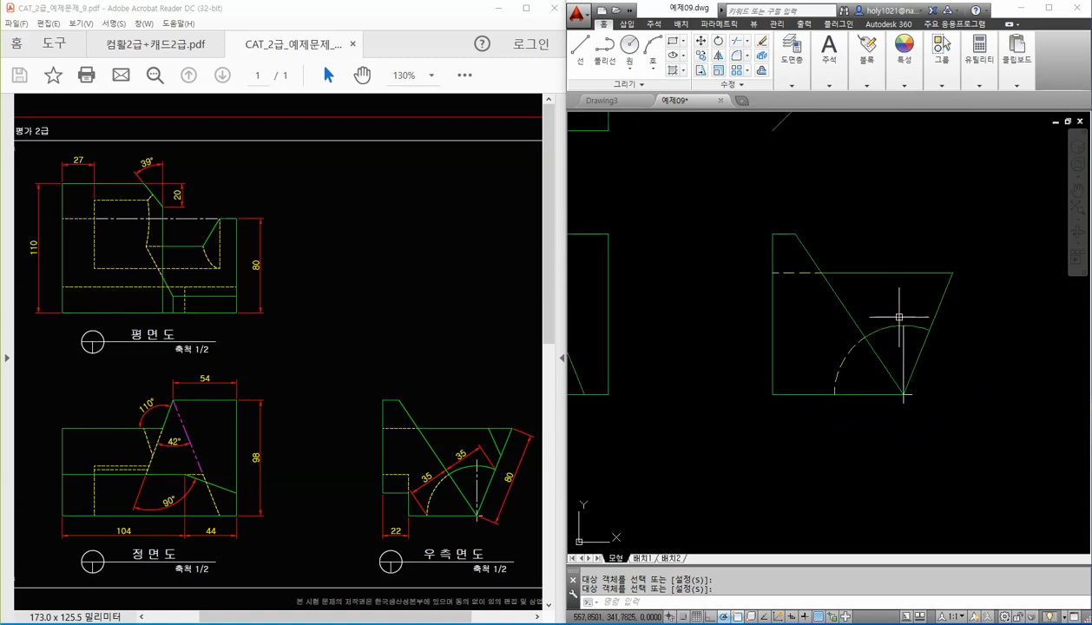
pyautogui.click(839, 298)
pyautogui.press('Escape')
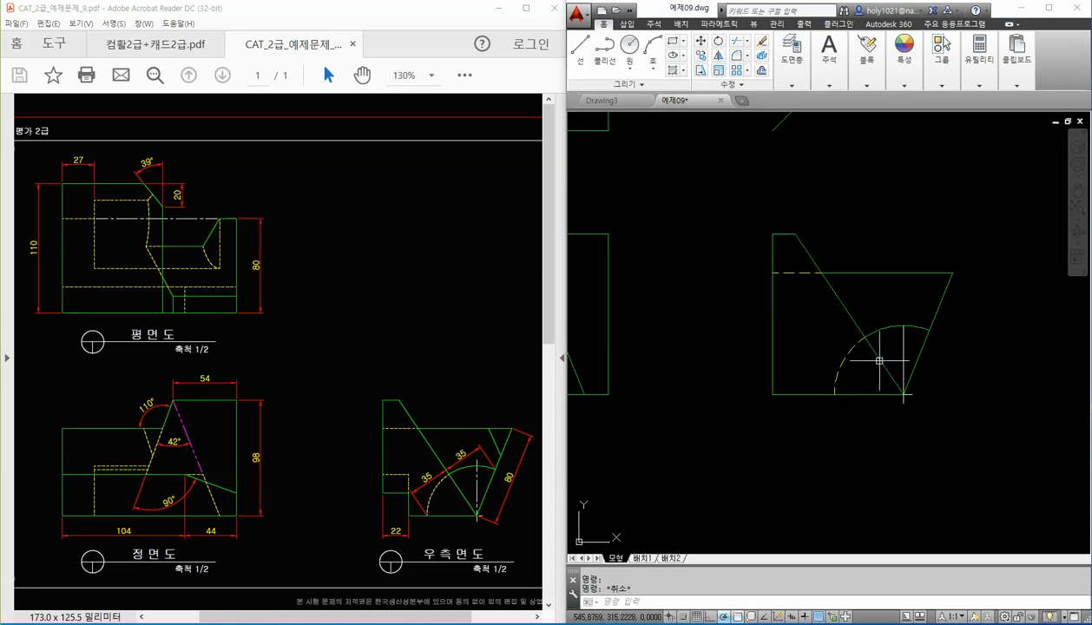
pyautogui.scroll(-2, 849, 369)
pyautogui.moveTo(793, 292); pyautogui.dragTo(859, 362, button='middle')
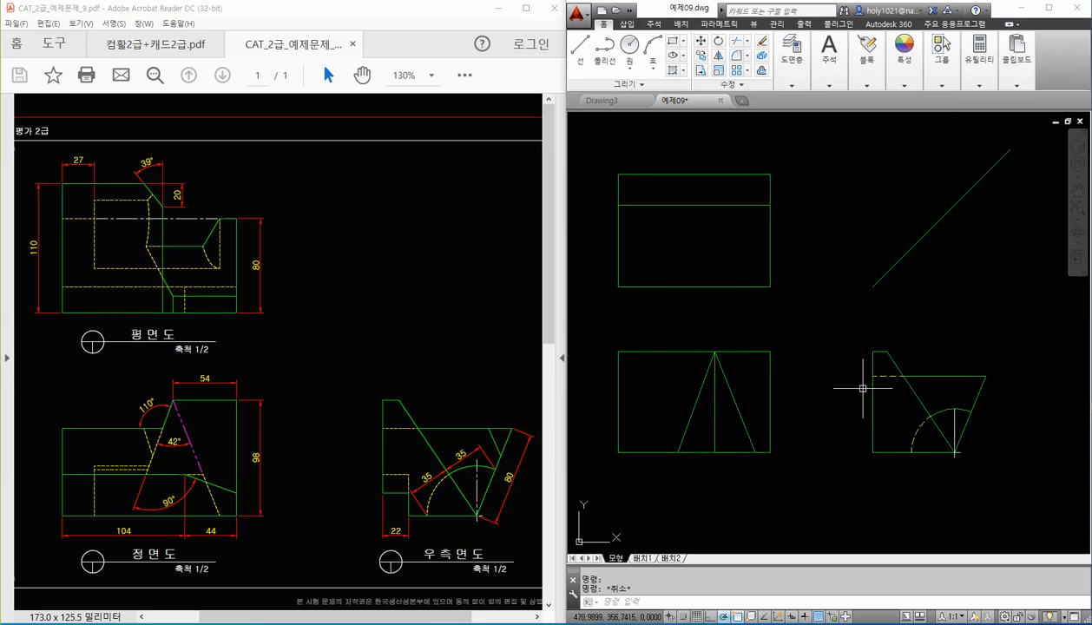
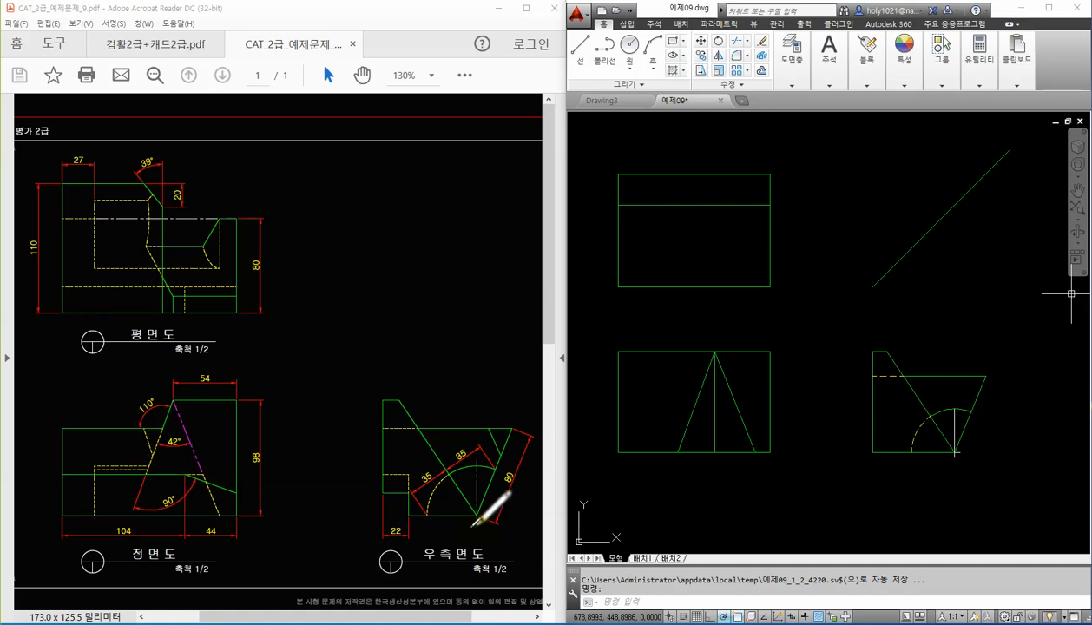
# Step: Examine the arc-shaped cutout in the reference's side view and trace its matching outlines and intersection curves in the front and top views
pyautogui.click(425, 518)
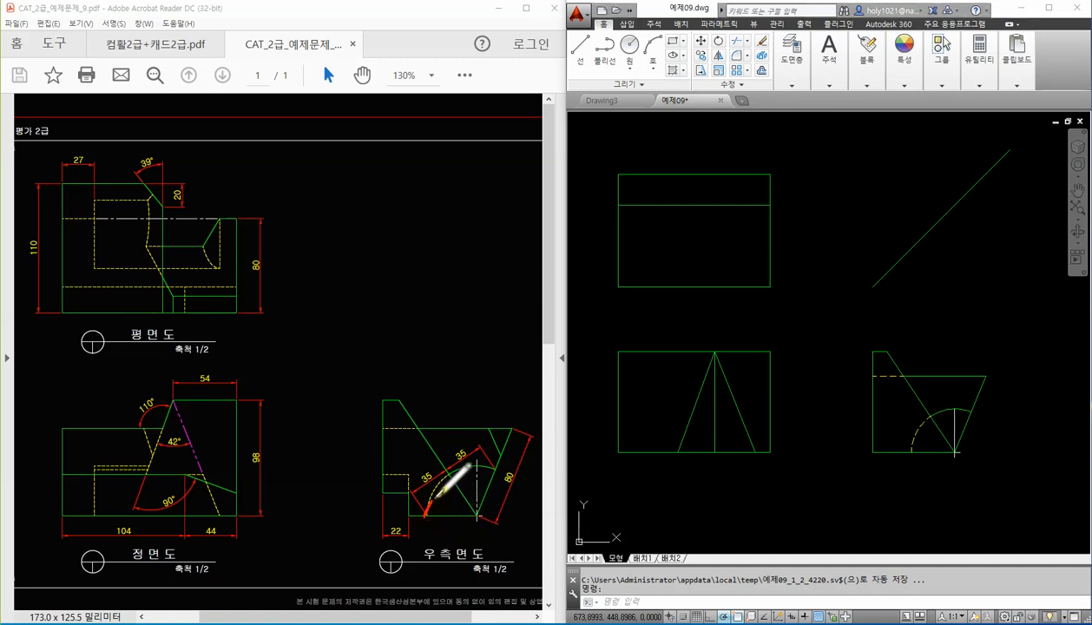
pyautogui.moveTo(453, 476)
pyautogui.mouseDown()
pyautogui.moveTo(494, 470)
pyautogui.moveTo(479, 513)
pyautogui.moveTo(427, 513)
pyautogui.mouseUp()
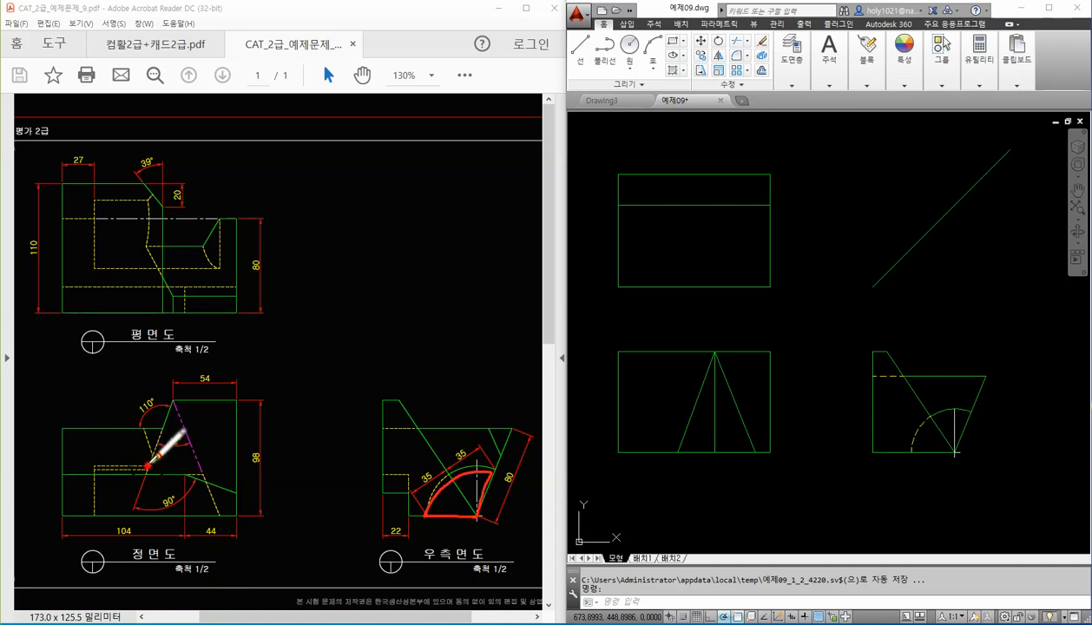
pyautogui.moveTo(147, 466)
pyautogui.mouseDown()
pyautogui.moveTo(96, 475)
pyautogui.moveTo(92, 505)
pyautogui.moveTo(149, 466)
pyautogui.mouseUp()
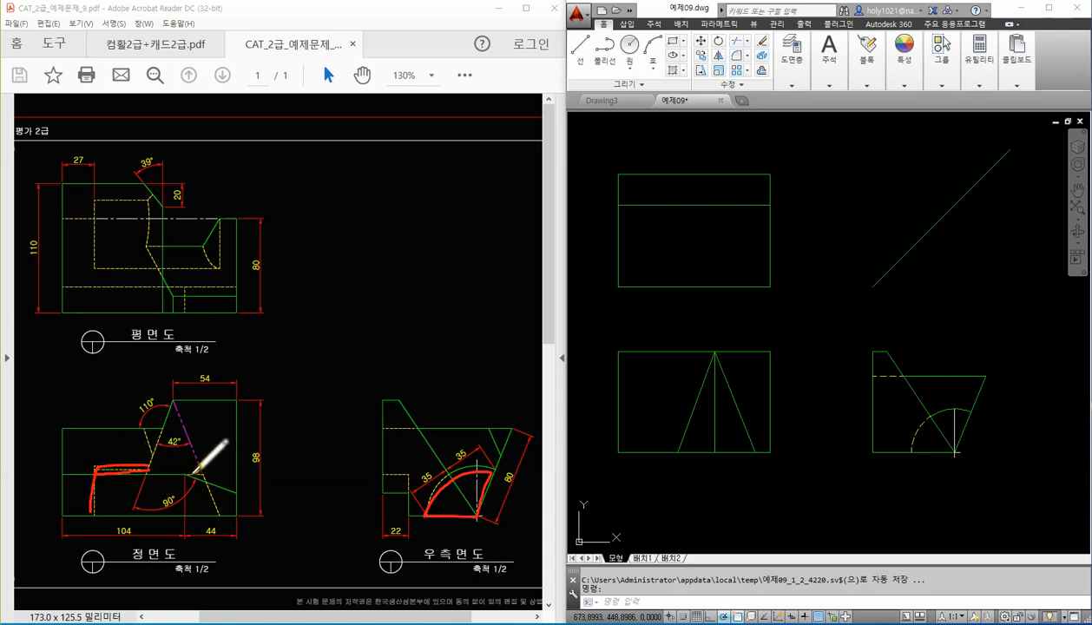
pyautogui.moveTo(186, 475)
pyautogui.mouseDown()
pyautogui.moveTo(200, 475)
pyautogui.moveTo(219, 511)
pyautogui.mouseUp()
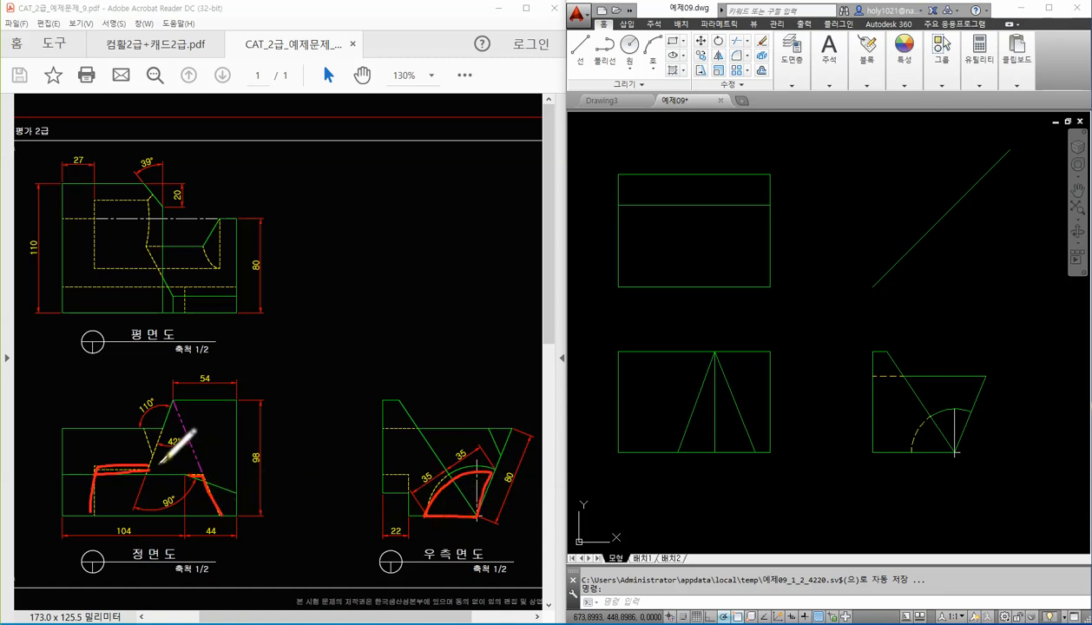
pyautogui.moveTo(153, 471); pyautogui.dragTo(200, 476)
pyautogui.moveTo(88, 517); pyautogui.dragTo(224, 514)
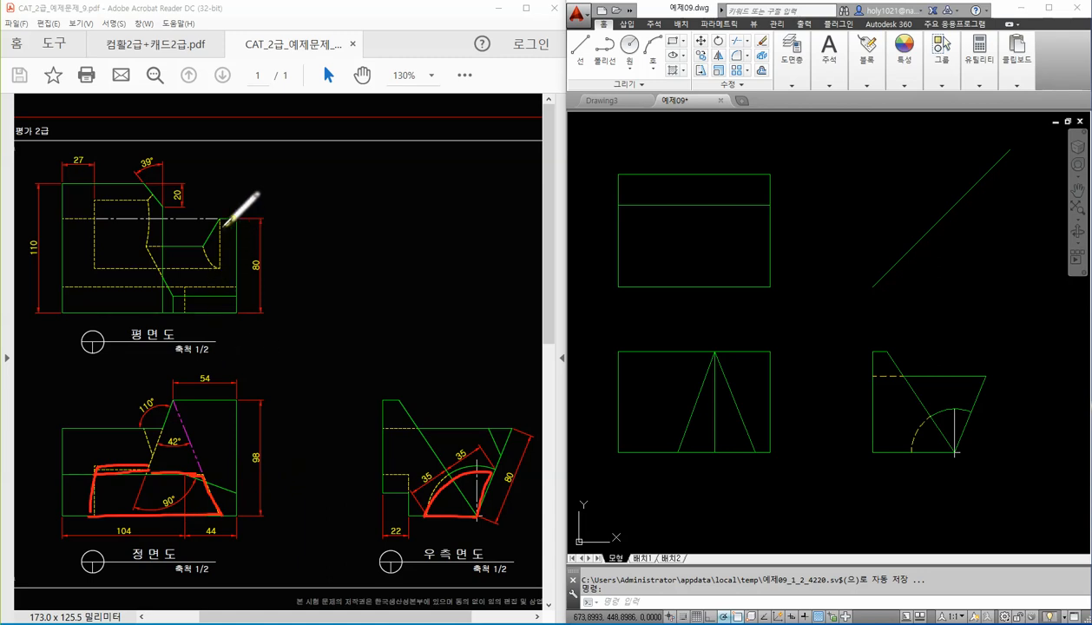
pyautogui.moveTo(220, 221)
pyautogui.mouseDown()
pyautogui.moveTo(220, 260)
pyautogui.moveTo(94, 266)
pyautogui.moveTo(95, 205)
pyautogui.moveTo(149, 199)
pyautogui.moveTo(164, 218)
pyautogui.moveTo(211, 218)
pyautogui.mouseUp()
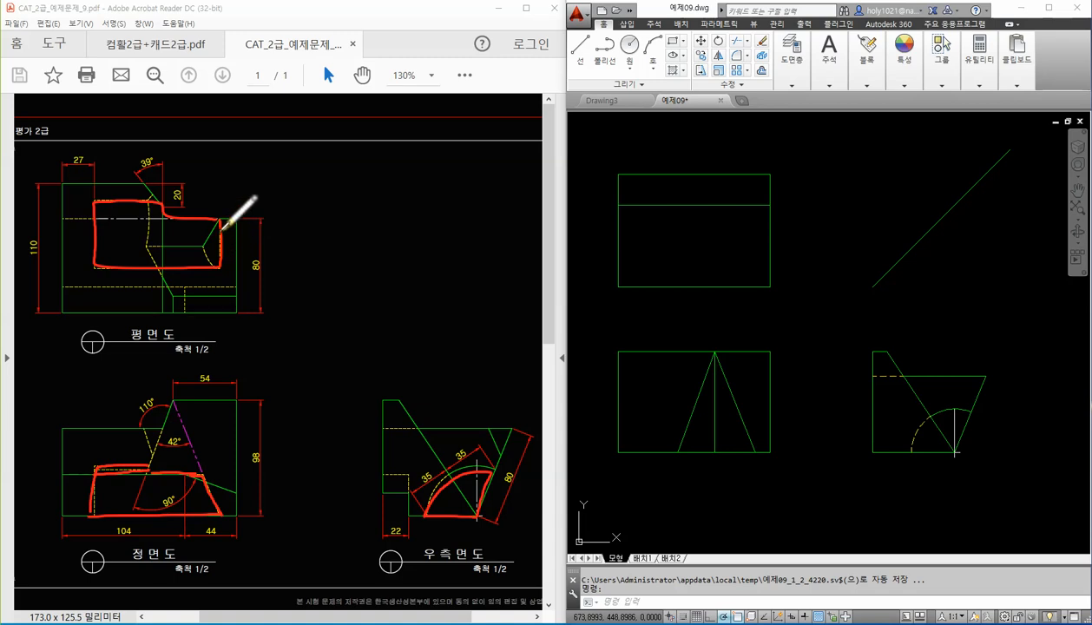
pyautogui.moveTo(203, 249); pyautogui.dragTo(214, 266)
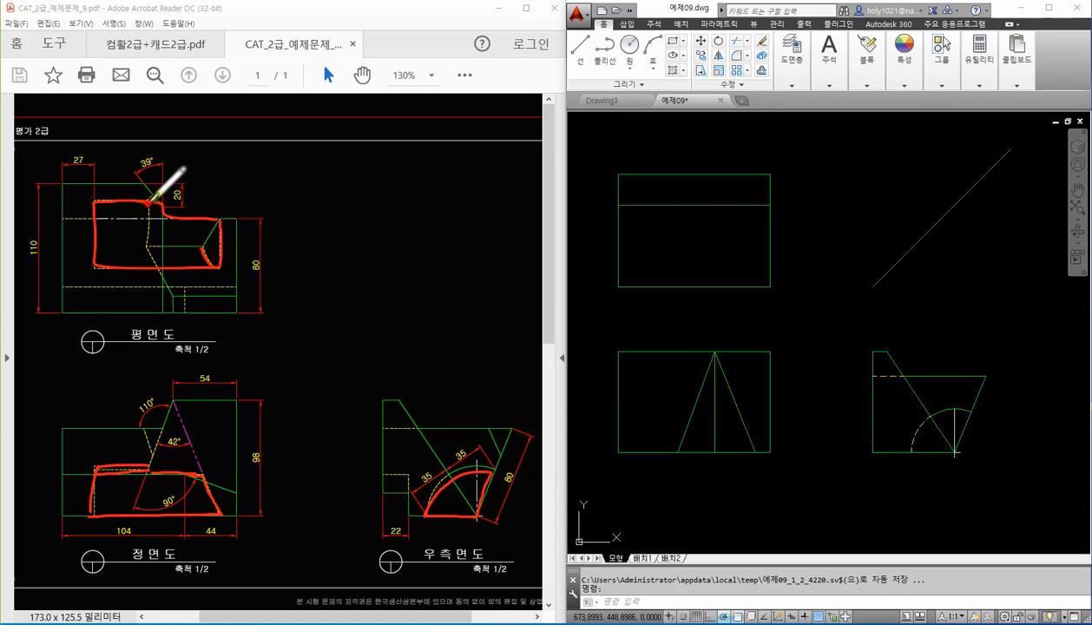
pyautogui.moveTo(149, 201); pyautogui.dragTo(145, 244)
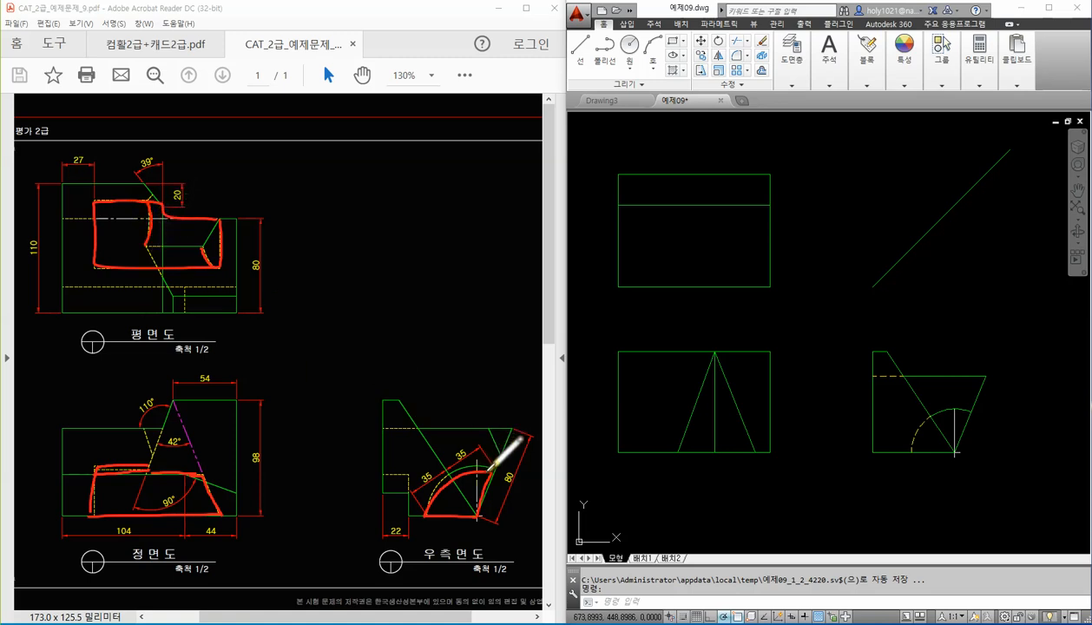
pyautogui.moveTo(211, 484)
pyautogui.mouseDown()
pyautogui.moveTo(191, 468)
pyautogui.moveTo(210, 483)
pyautogui.mouseUp()
pyautogui.moveTo(216, 269)
pyautogui.mouseDown()
pyautogui.moveTo(194, 251)
pyautogui.moveTo(217, 261)
pyautogui.mouseUp()
pyautogui.moveTo(149, 476)
pyautogui.mouseDown()
pyautogui.moveTo(139, 467)
pyautogui.moveTo(152, 469)
pyautogui.mouseUp()
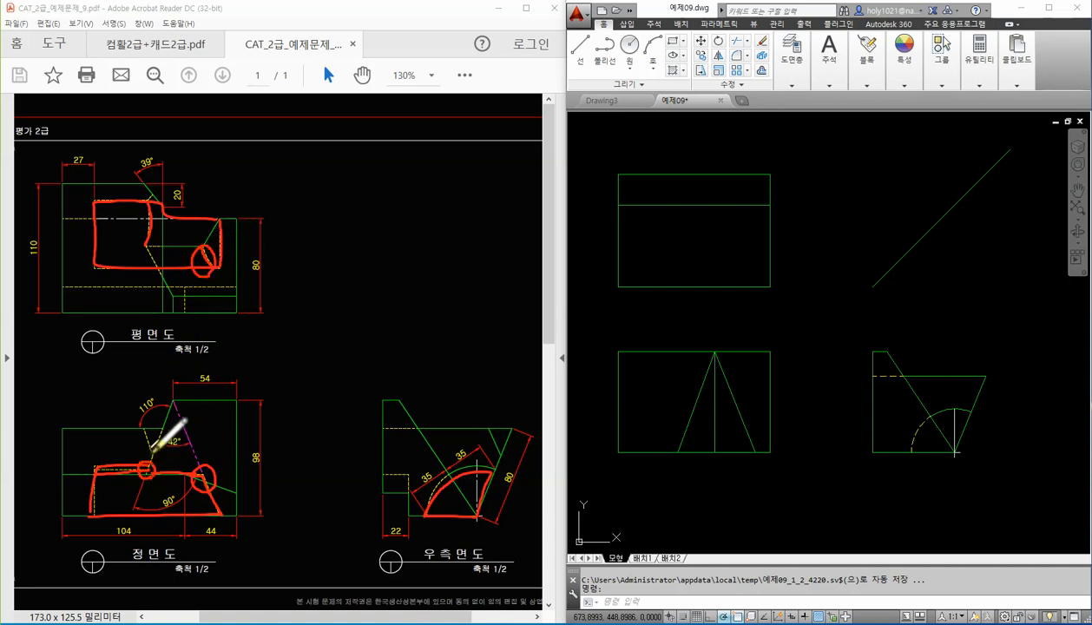
pyautogui.moveTo(153, 237)
pyautogui.mouseDown()
pyautogui.moveTo(140, 236)
pyautogui.moveTo(143, 245)
pyautogui.moveTo(152, 226)
pyautogui.mouseUp()
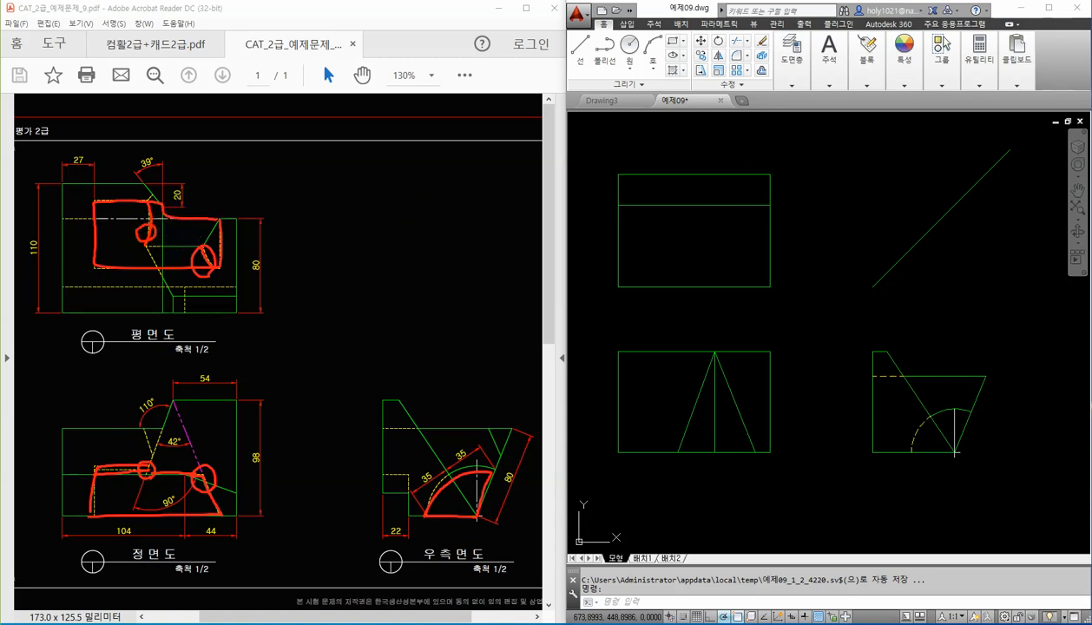
pyautogui.press('Escape')
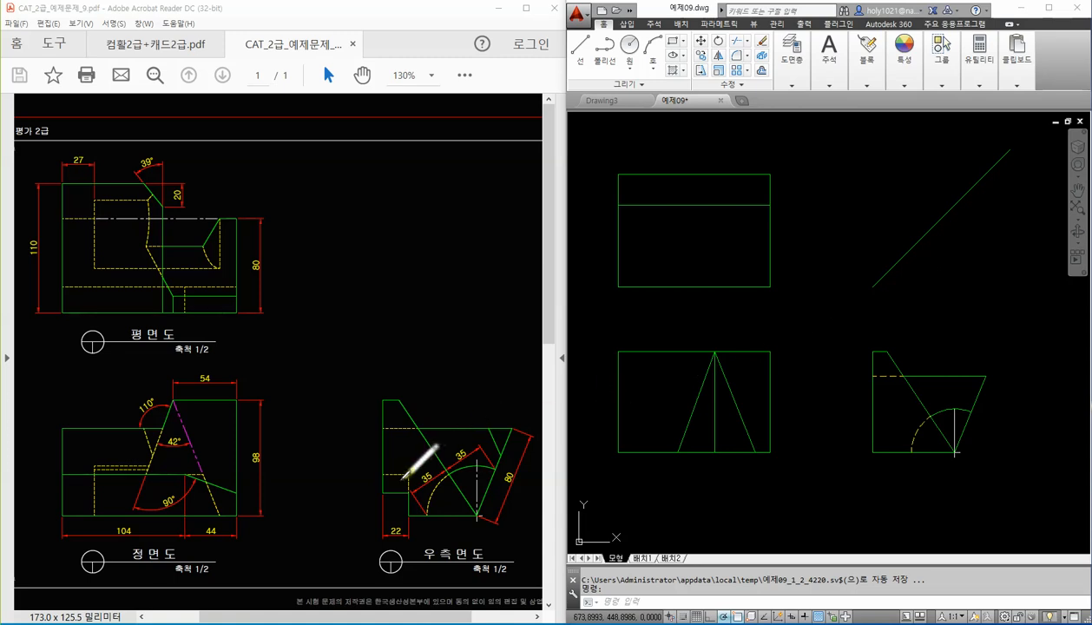
# Step: Examine the 22 mm wide notched block in the reference's side view and its matching outlines in the front and top views
pyautogui.moveTo(383, 476)
pyautogui.mouseDown()
pyautogui.moveTo(409, 475)
pyautogui.moveTo(411, 516)
pyautogui.moveTo(406, 495)
pyautogui.moveTo(418, 495)
pyautogui.moveTo(384, 494)
pyautogui.mouseUp()
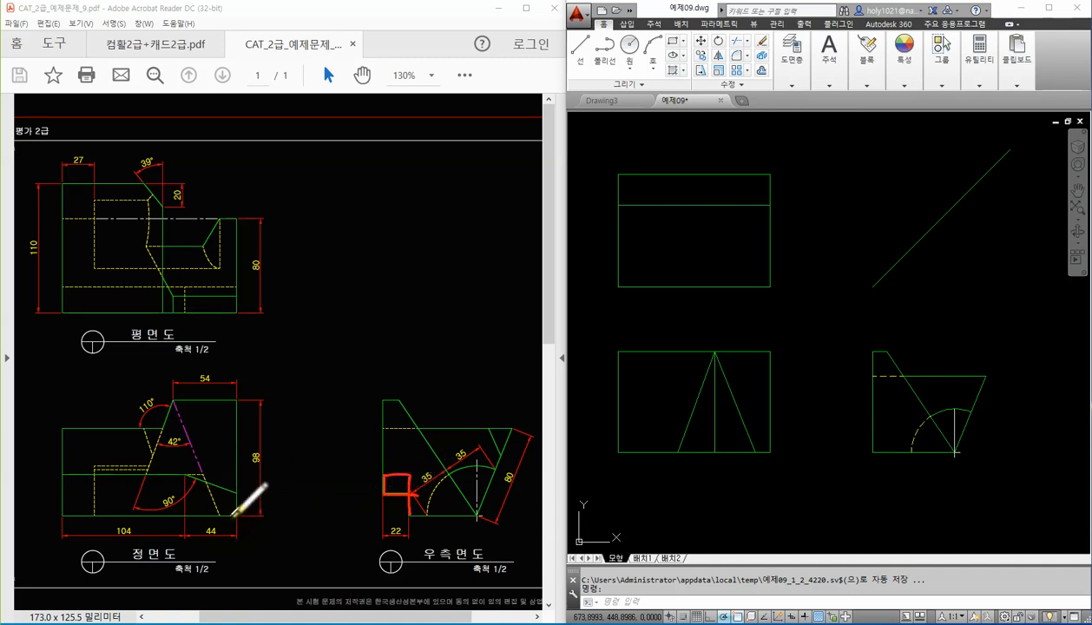
pyautogui.moveTo(239, 495)
pyautogui.mouseDown()
pyautogui.moveTo(191, 472)
pyautogui.moveTo(77, 475)
pyautogui.moveTo(66, 493)
pyautogui.moveTo(85, 518)
pyautogui.moveTo(219, 518)
pyautogui.moveTo(238, 509)
pyautogui.moveTo(240, 494)
pyautogui.mouseUp()
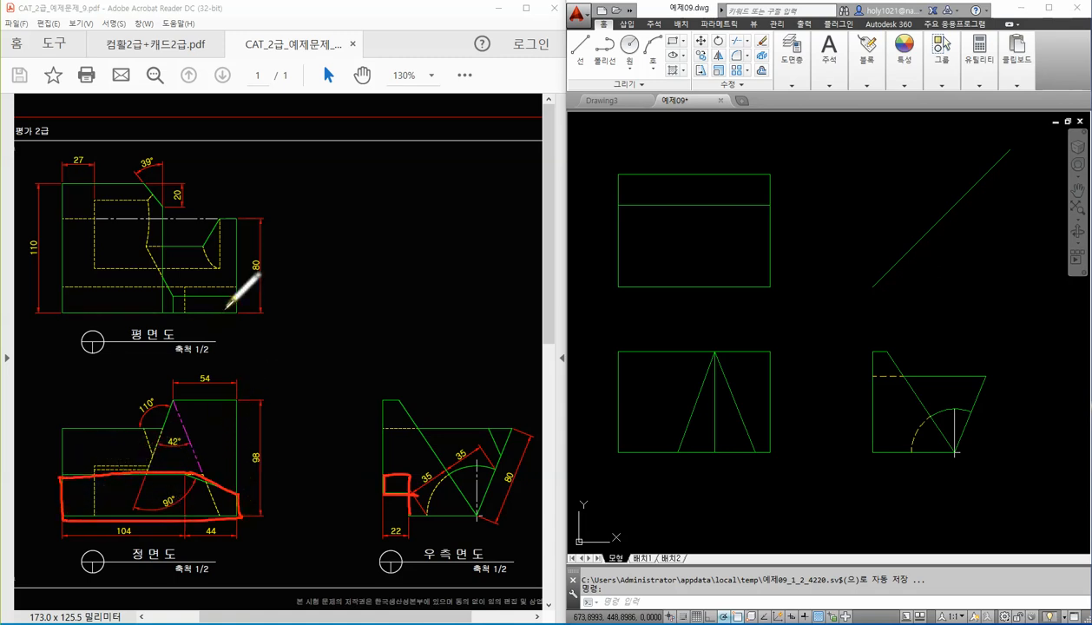
pyautogui.moveTo(238, 284); pyautogui.dragTo(75, 285)
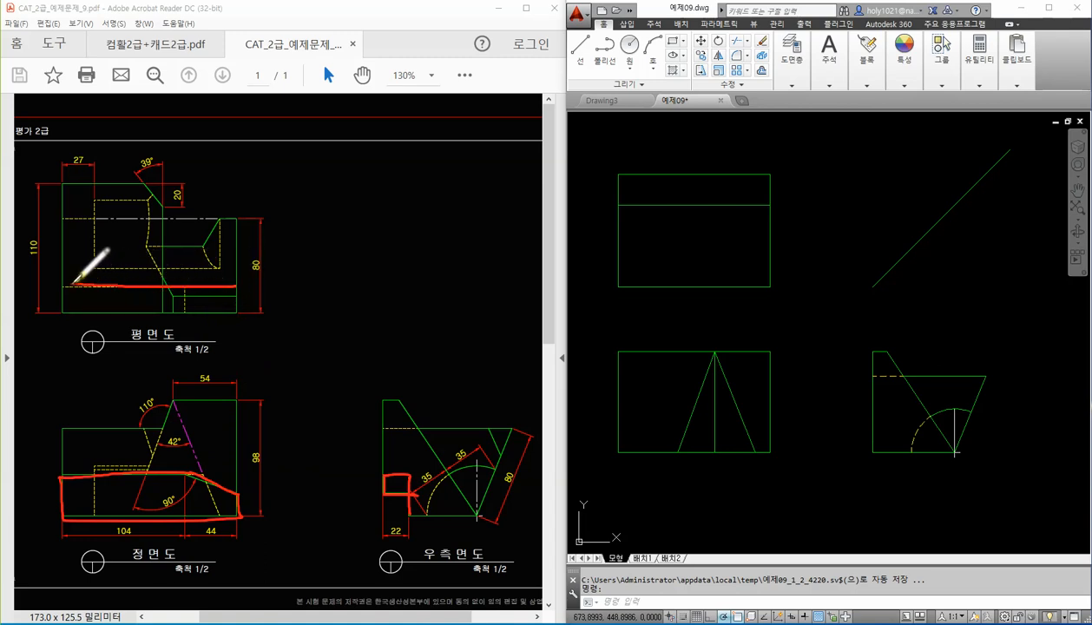
pyautogui.moveTo(185, 285); pyautogui.dragTo(186, 296)
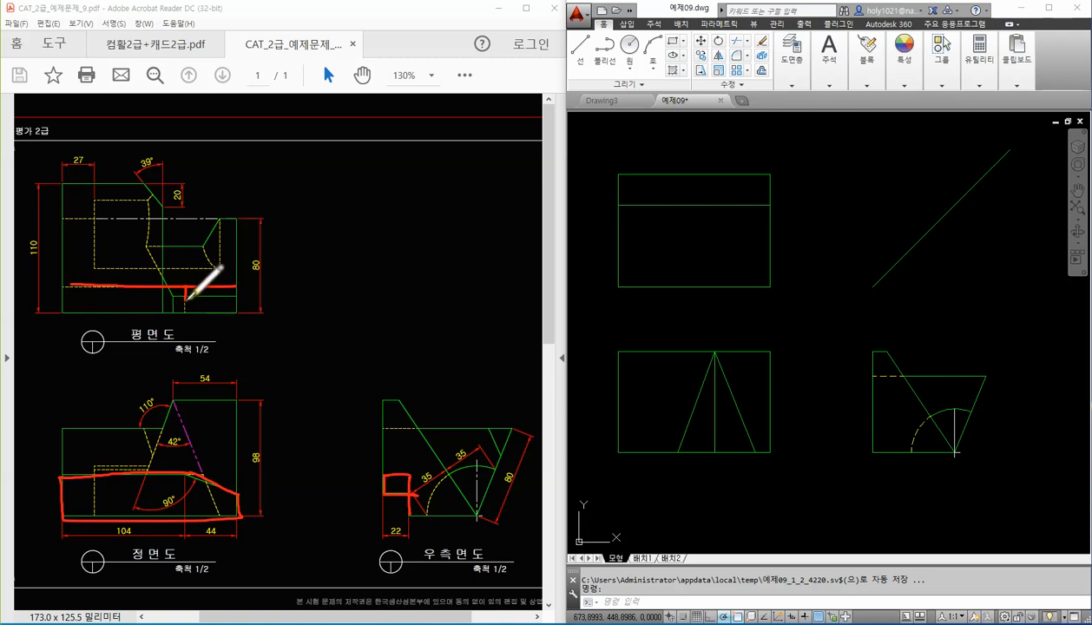
pyautogui.moveTo(66, 285)
pyautogui.mouseDown()
pyautogui.moveTo(65, 309)
pyautogui.moveTo(202, 311)
pyautogui.moveTo(235, 288)
pyautogui.mouseUp()
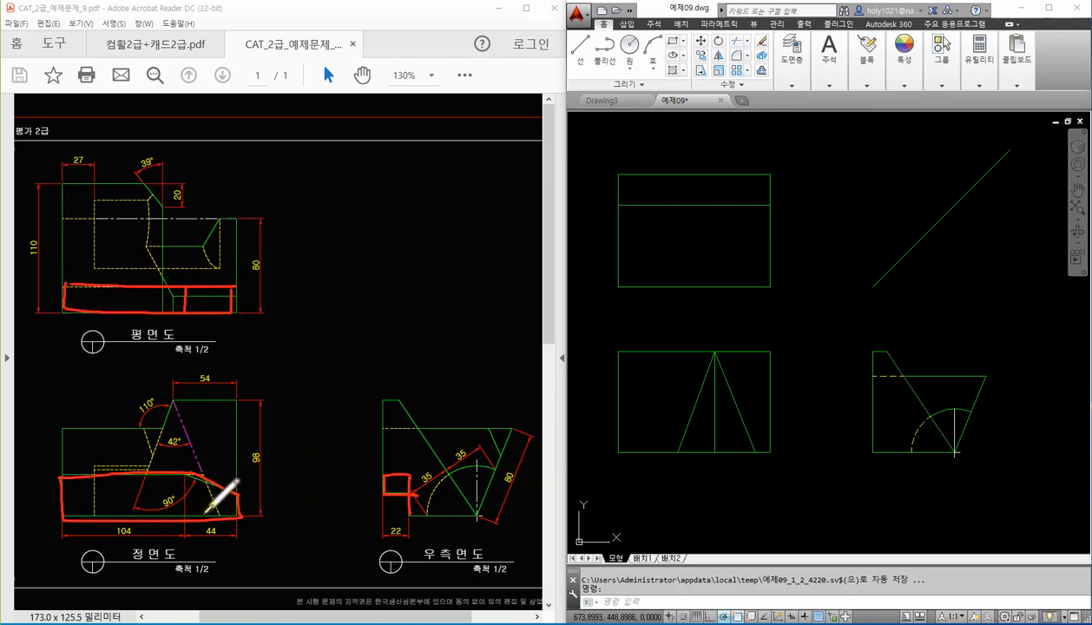
pyautogui.moveTo(221, 458); pyautogui.dragTo(251, 449)
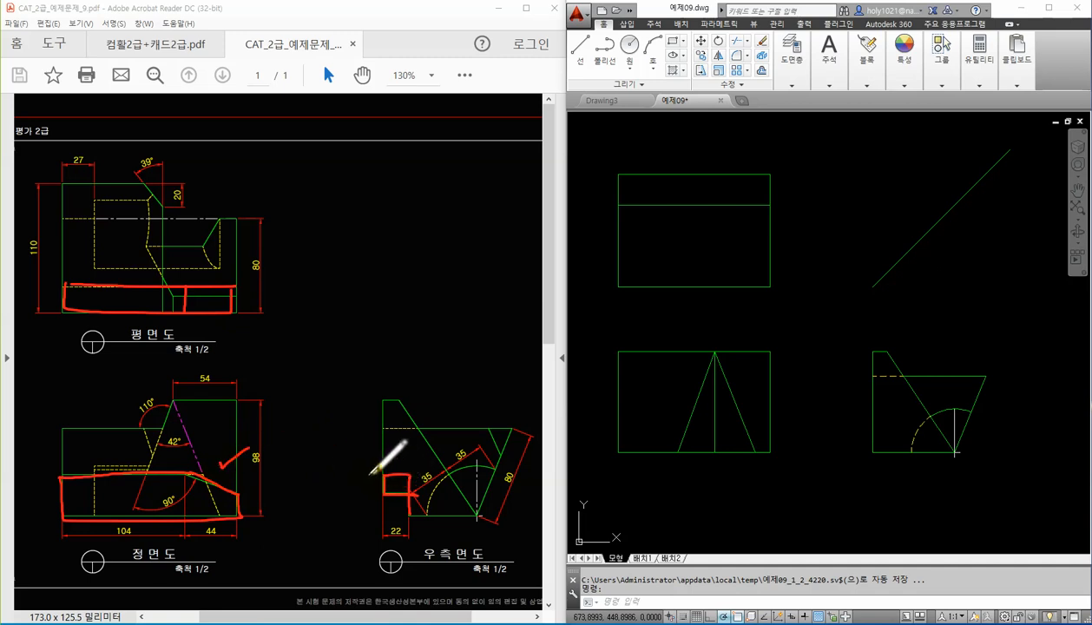
pyautogui.moveTo(356, 471); pyautogui.dragTo(363, 491)
pyautogui.press('e')
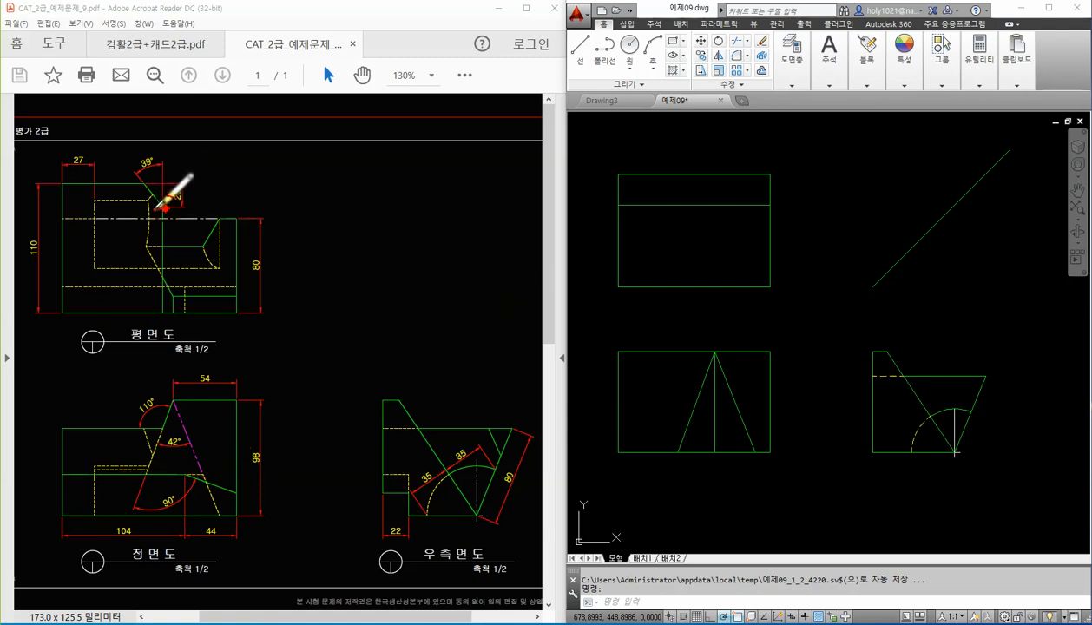
# Step: Examine the 39° corner cut in the reference's top view and its matching triangular areas in the front and side views
pyautogui.moveTo(164, 208)
pyautogui.mouseDown()
pyautogui.moveTo(132, 169)
pyautogui.moveTo(169, 155)
pyautogui.moveTo(182, 180)
pyautogui.moveTo(175, 206)
pyautogui.mouseUp()
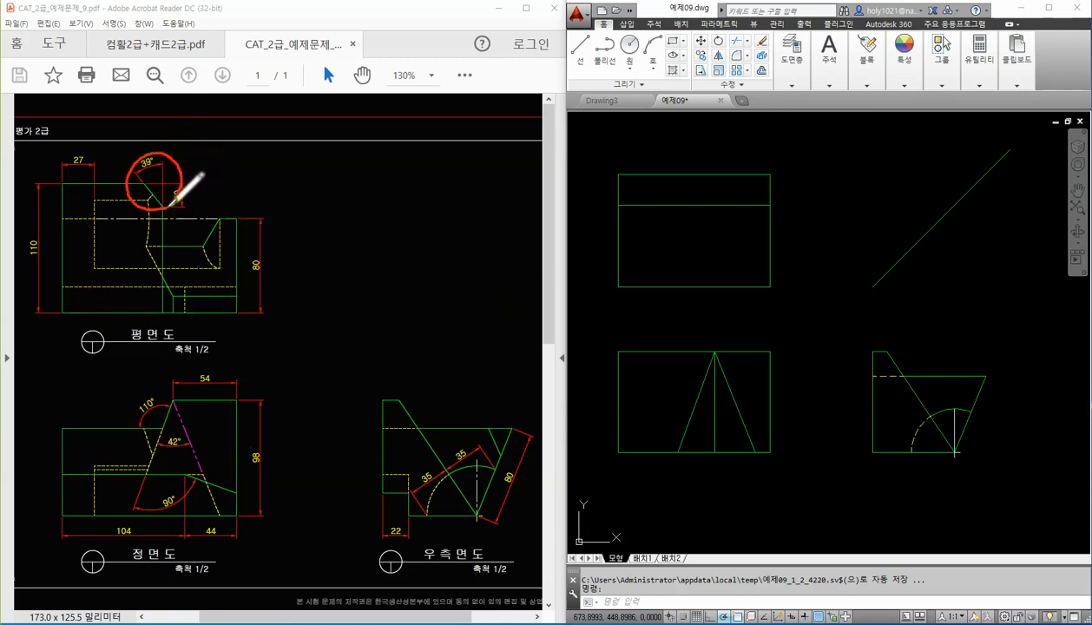
pyautogui.moveTo(143, 424)
pyautogui.mouseDown()
pyautogui.moveTo(155, 449)
pyautogui.moveTo(159, 425)
pyautogui.moveTo(143, 421)
pyautogui.mouseUp()
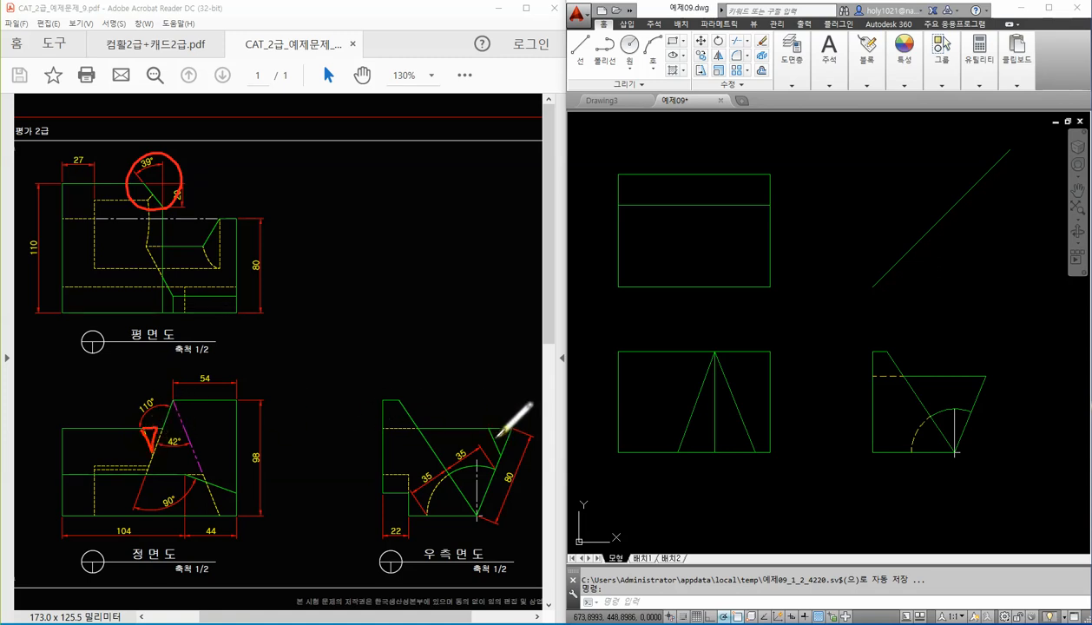
pyautogui.moveTo(489, 429)
pyautogui.mouseDown()
pyautogui.moveTo(498, 454)
pyautogui.moveTo(508, 439)
pyautogui.moveTo(491, 425)
pyautogui.mouseUp()
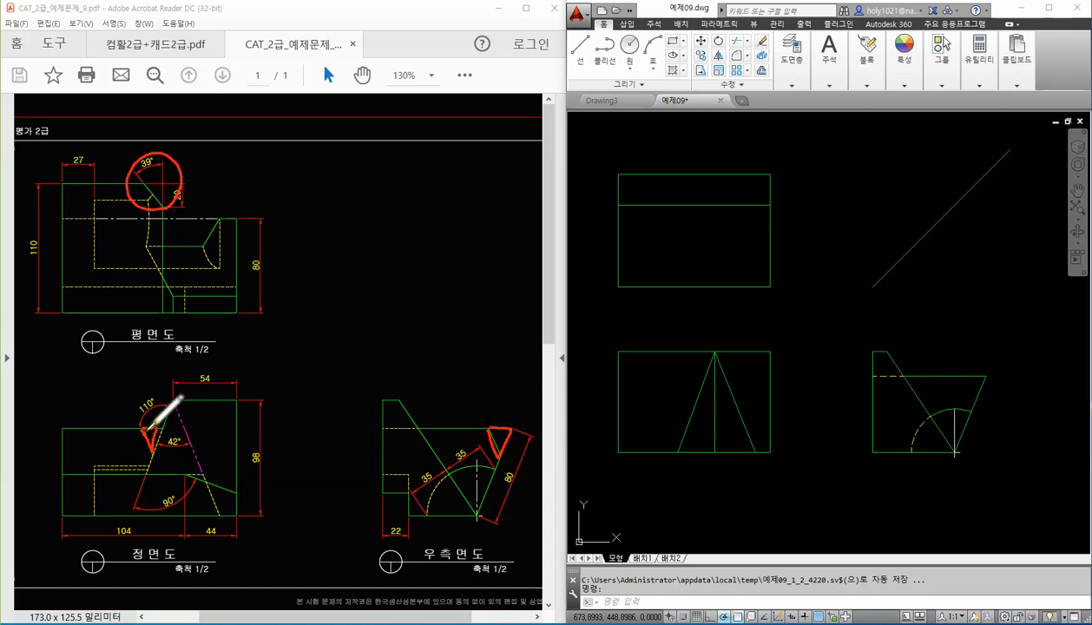
pyautogui.moveTo(194, 157); pyautogui.dragTo(213, 155)
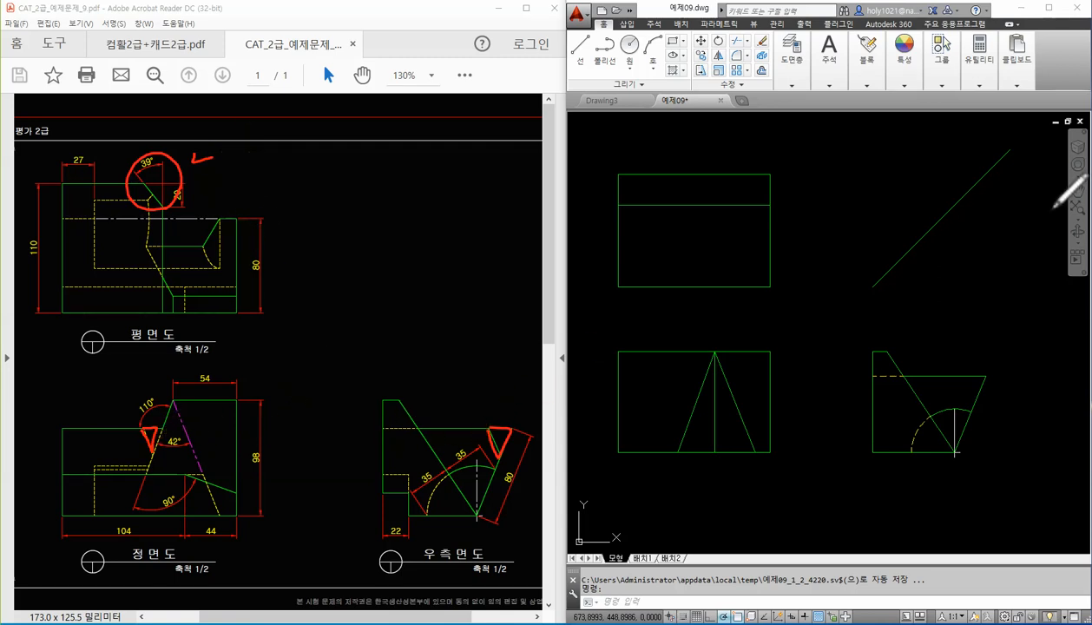
pyautogui.press('Escape')
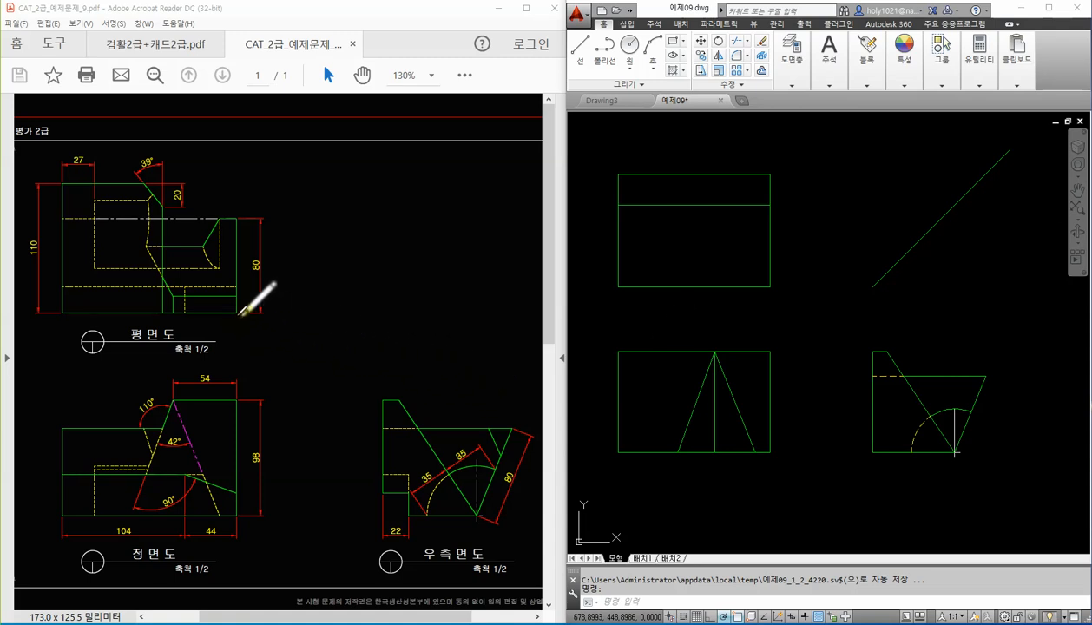
# Step: Examine the short upper edge in the reference's side view and the matching edges in the front and top views
pyautogui.moveTo(392, 400); pyautogui.dragTo(401, 402)
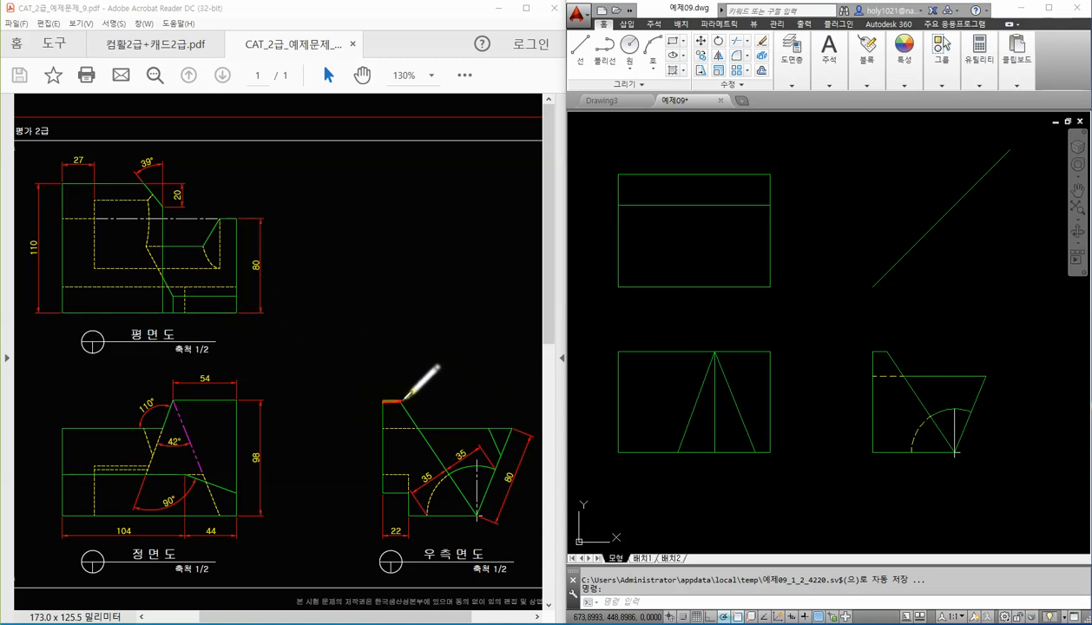
pyautogui.moveTo(174, 399); pyautogui.dragTo(232, 401)
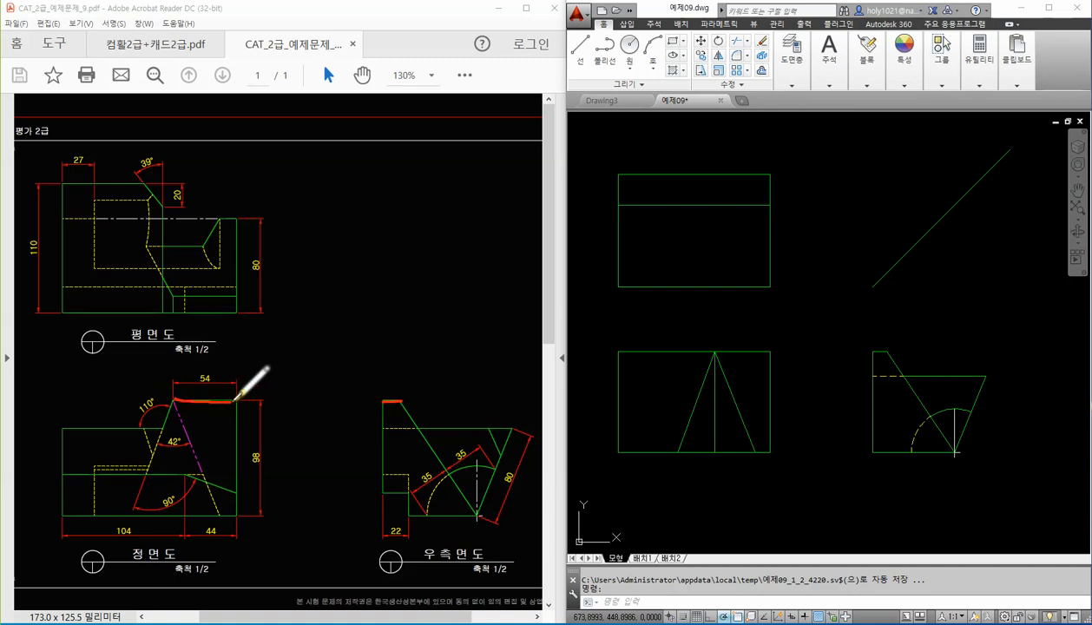
pyautogui.moveTo(237, 298)
pyautogui.mouseDown()
pyautogui.moveTo(177, 297)
pyautogui.moveTo(175, 309)
pyautogui.moveTo(146, 248)
pyautogui.mouseUp()
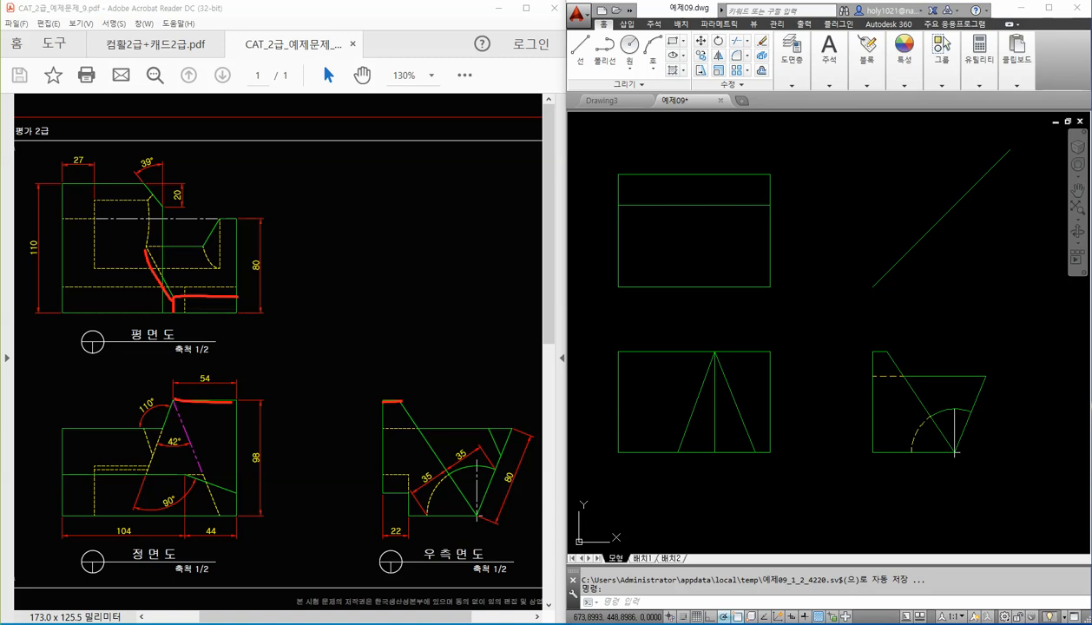
pyautogui.press('Escape')
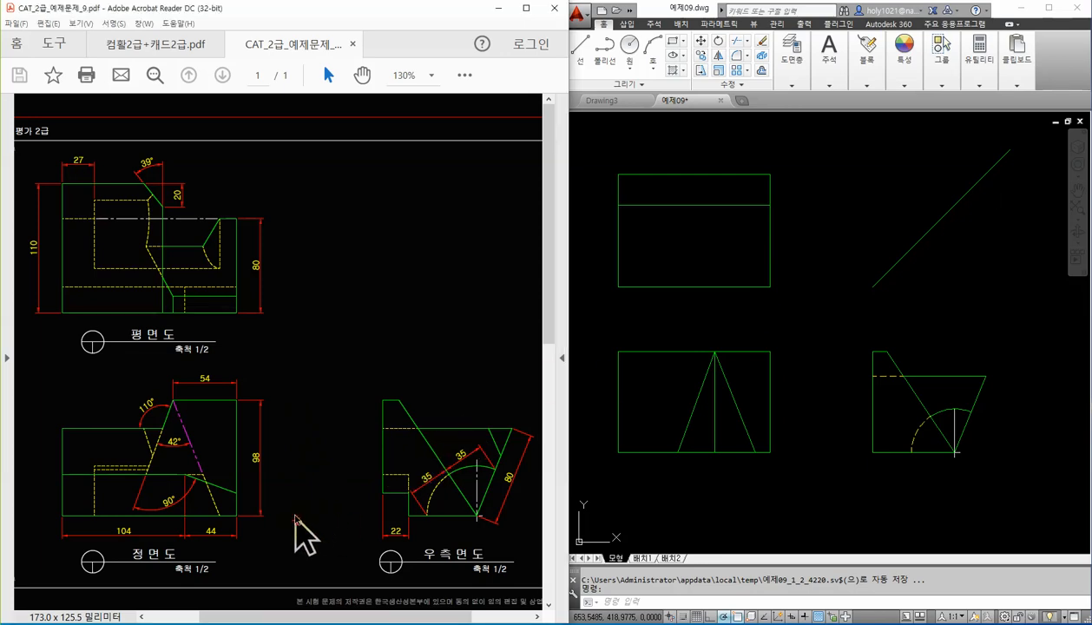
pyautogui.keyDown('ctrl'); pyautogui.scroll(2, 166, 549); pyautogui.keyUp('ctrl')
pyautogui.keyDown('ctrl'); pyautogui.scroll(-1, 173, 530); pyautogui.keyUp('ctrl')
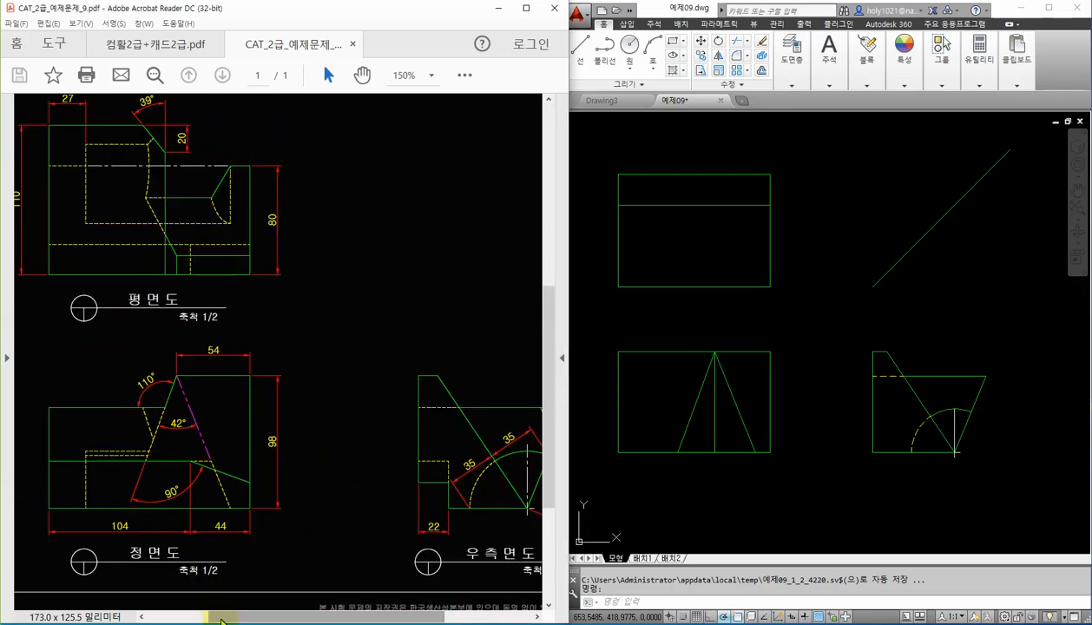
# Step: Examine the sloped edge with the 90° and 44 mm dimensions in the reference's front view and the matching level in the side view
pyautogui.keyDown('ctrl'); pyautogui.scroll(3, 239, 543); pyautogui.keyUp('ctrl')
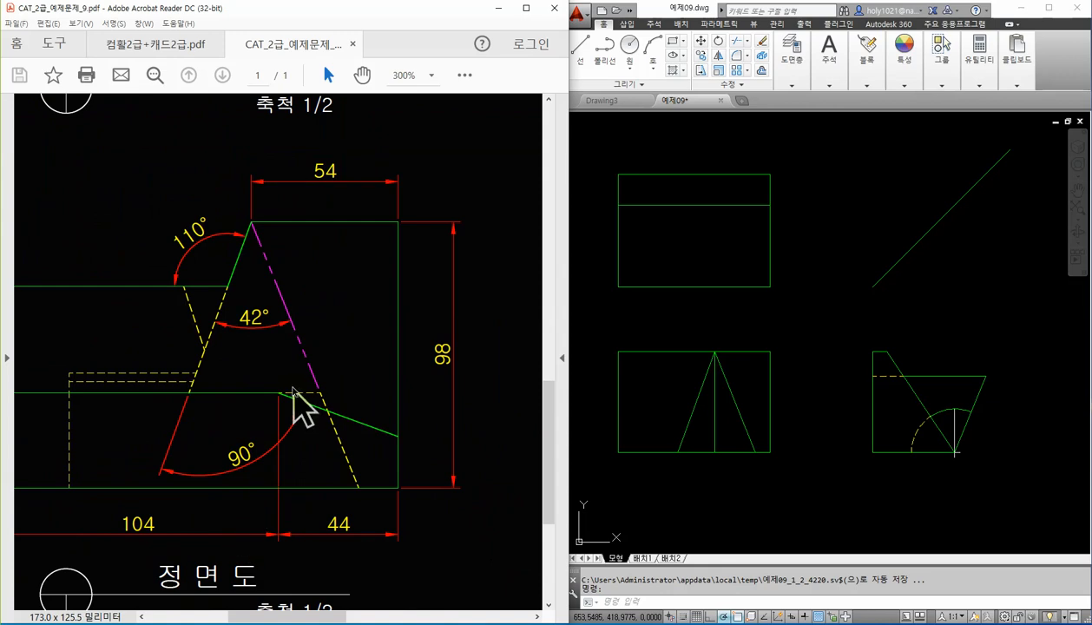
pyautogui.keyDown('ctrl'); pyautogui.scroll(-3, 308, 430); pyautogui.keyUp('ctrl')
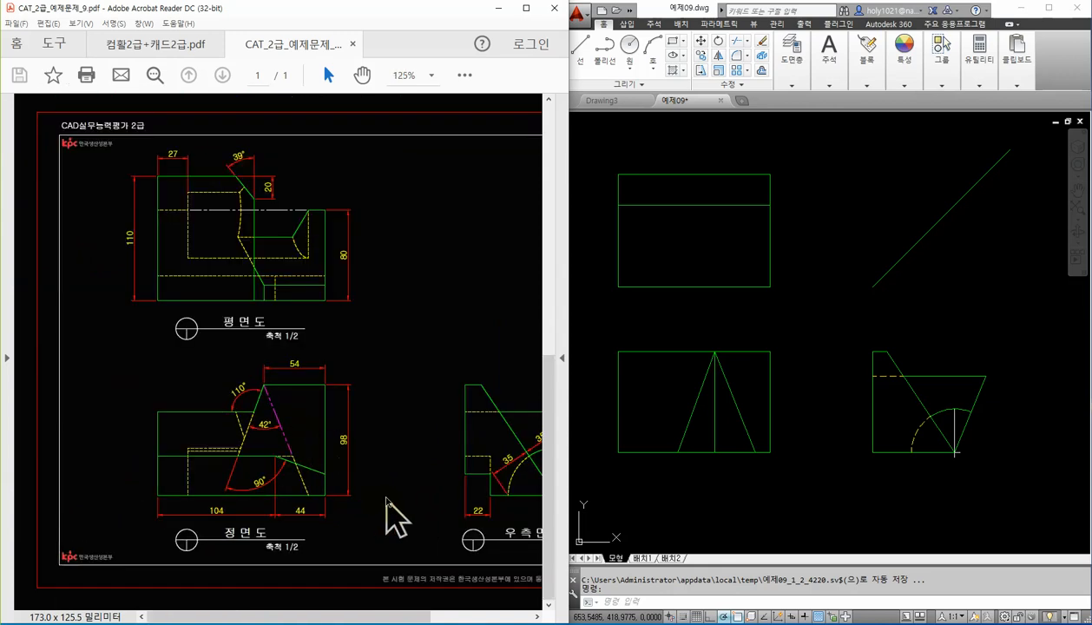
pyautogui.moveTo(385, 617); pyautogui.dragTo(434, 616)
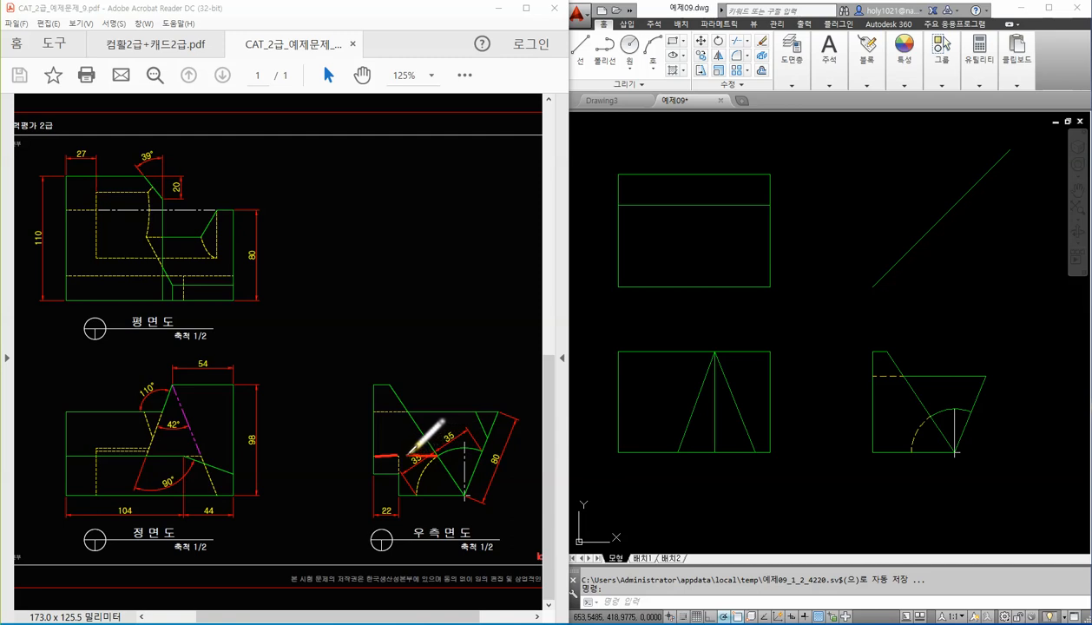
pyautogui.moveTo(187, 462)
pyautogui.mouseDown()
pyautogui.moveTo(174, 454)
pyautogui.moveTo(198, 448)
pyautogui.moveTo(195, 459)
pyautogui.mouseUp()
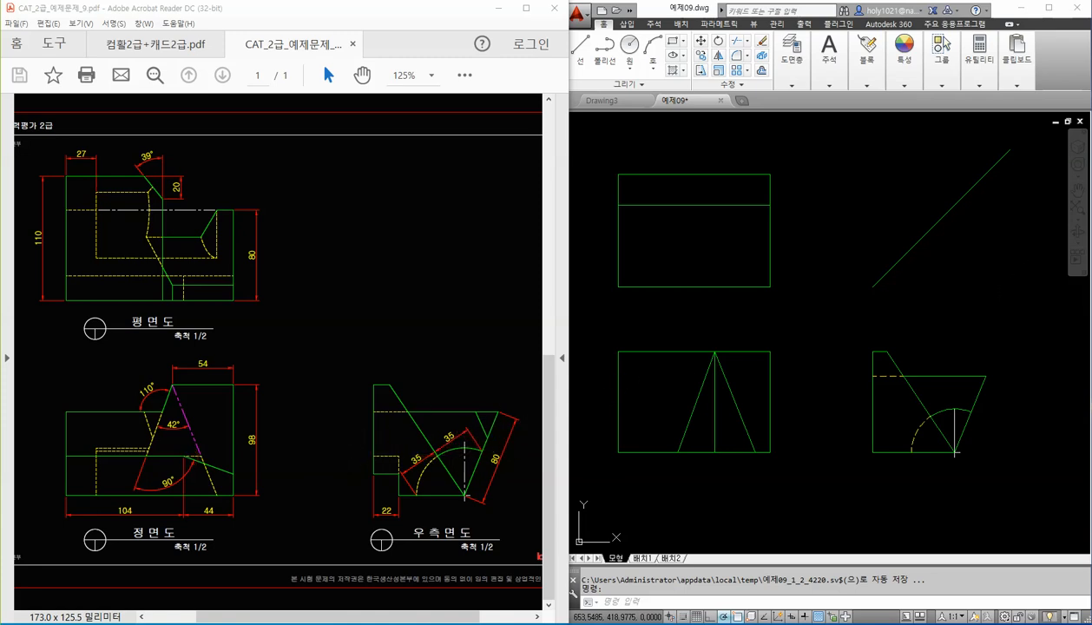
# Step: In AutoCAD, offset the front view's right edge 44 mm inward
pyautogui.click(773, 467)
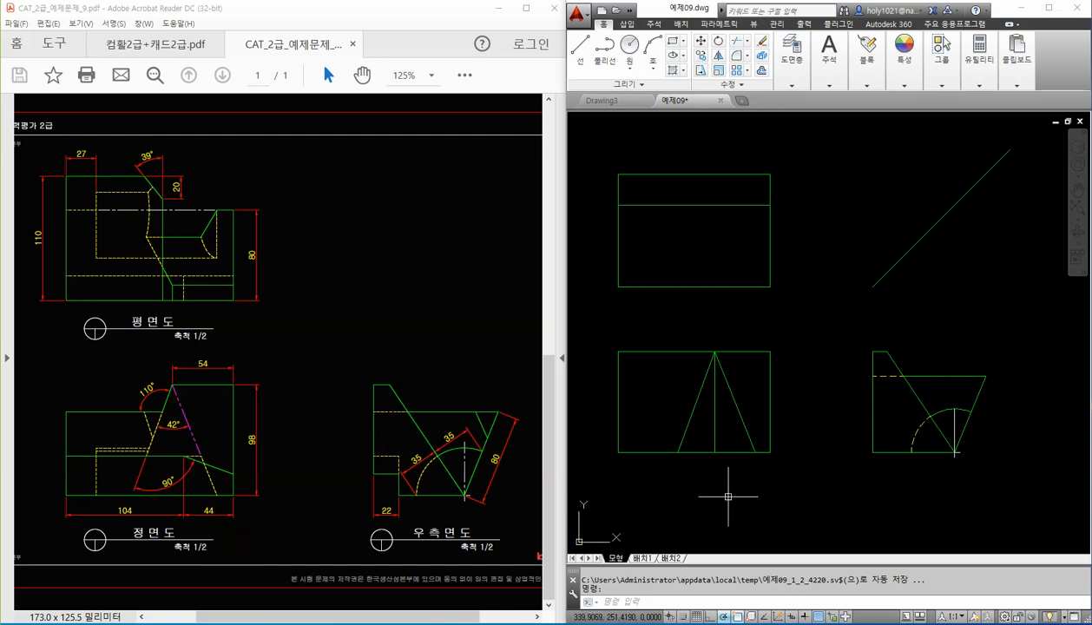
pyautogui.write('o')
pyautogui.press('Return')
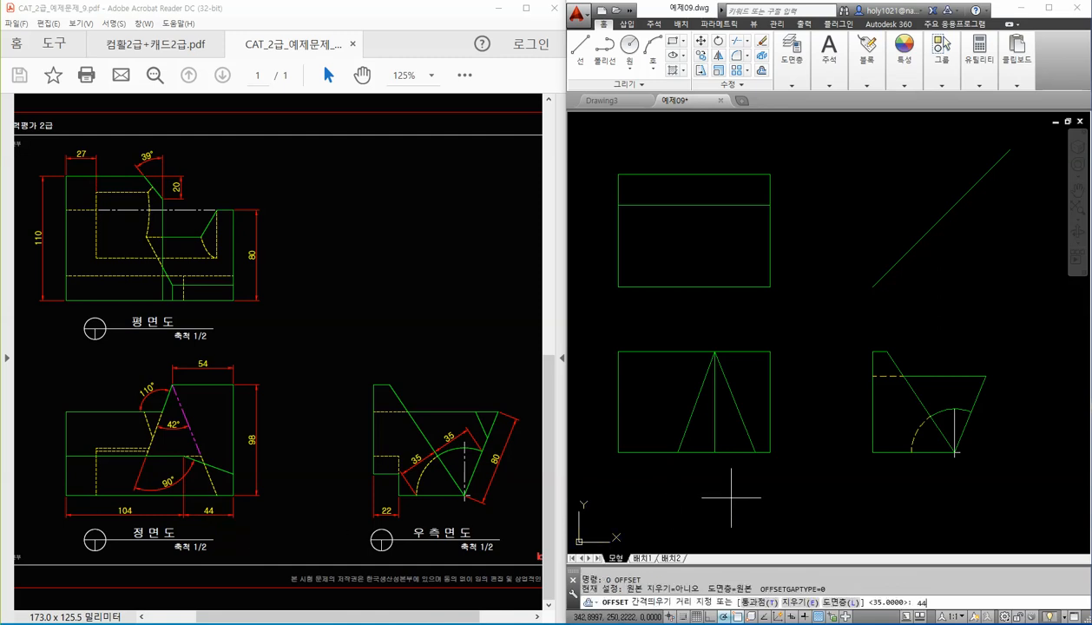
pyautogui.write('44')
pyautogui.press('Return')
pyautogui.click(772, 417)
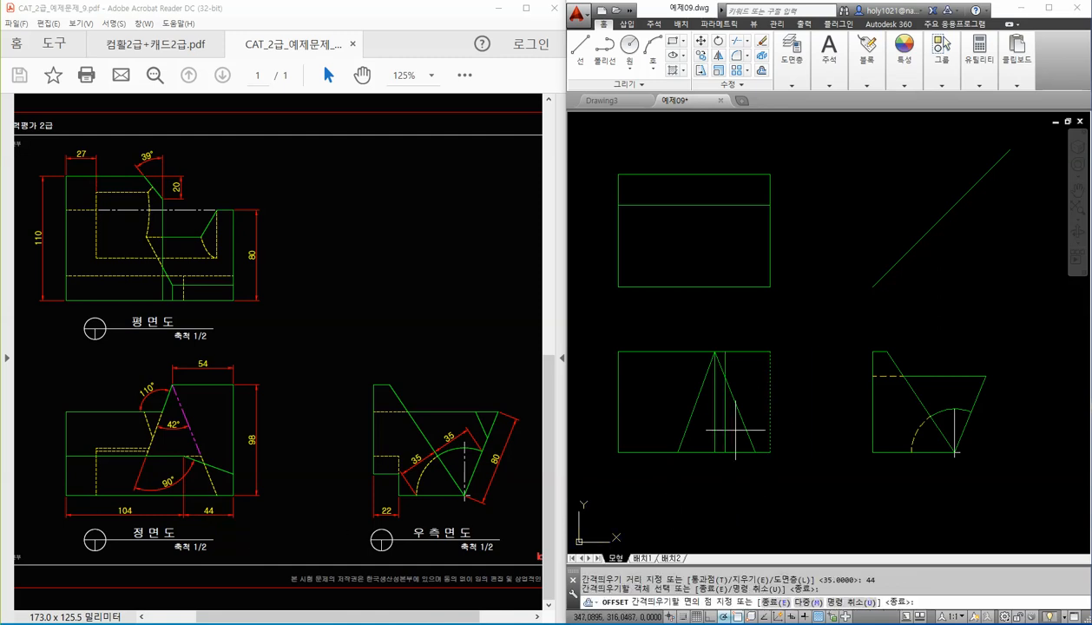
pyautogui.click(736, 429)
pyautogui.press('Return')
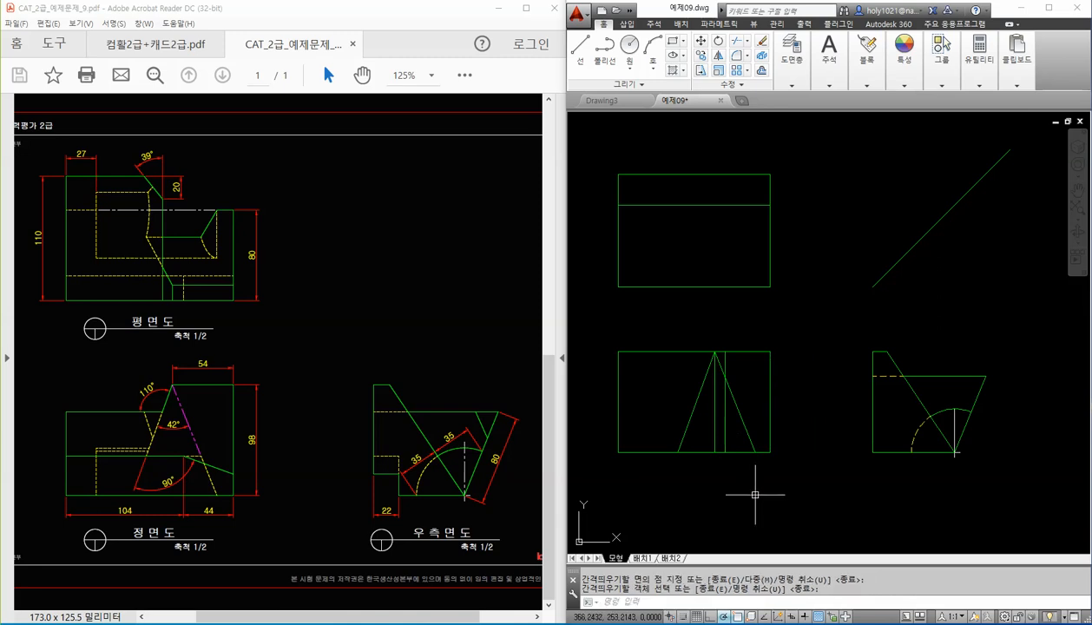
# Step: Draw a horizontal line from the intersection of the arc and the slanted edge in the side view to the front view's left edge
pyautogui.write('l')
pyautogui.press('Return')
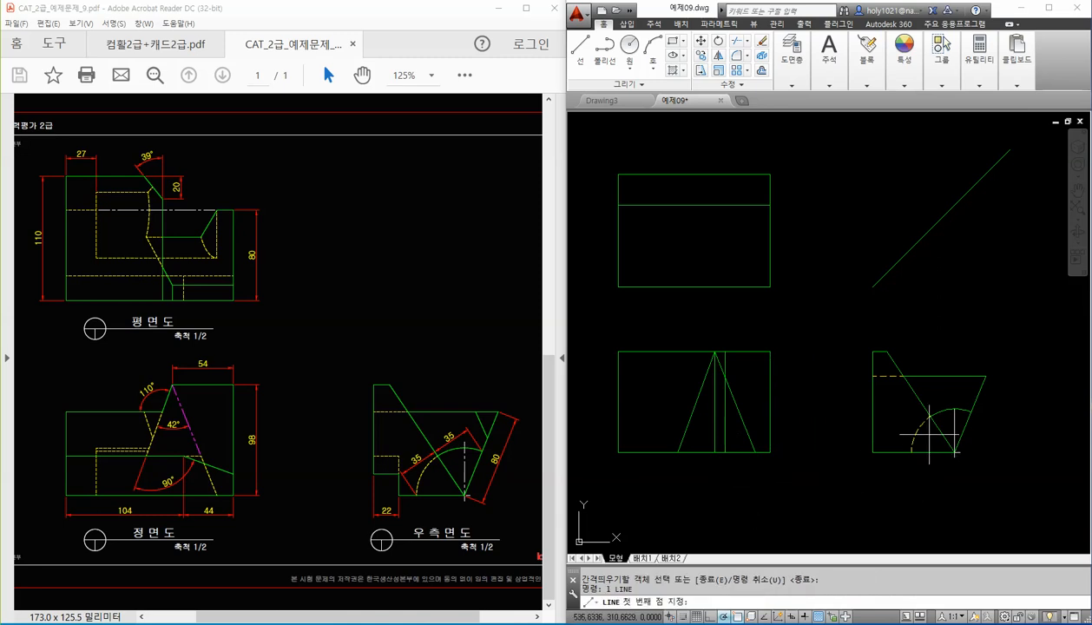
pyautogui.click(955, 452)
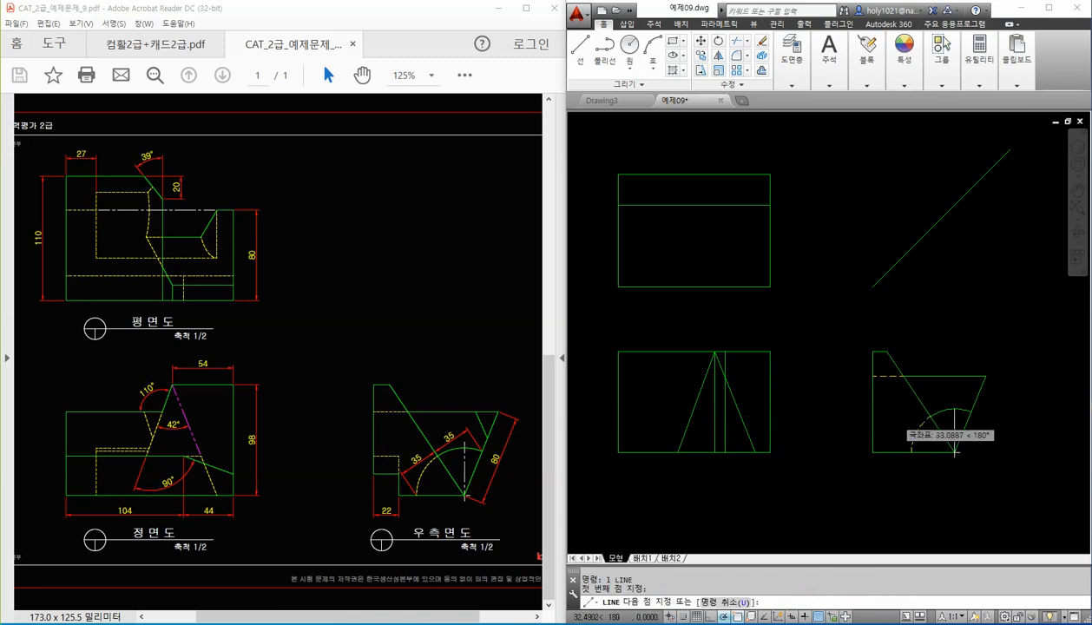
pyautogui.scroll(2, 903, 415)
pyautogui.scroll(-2, 835, 416)
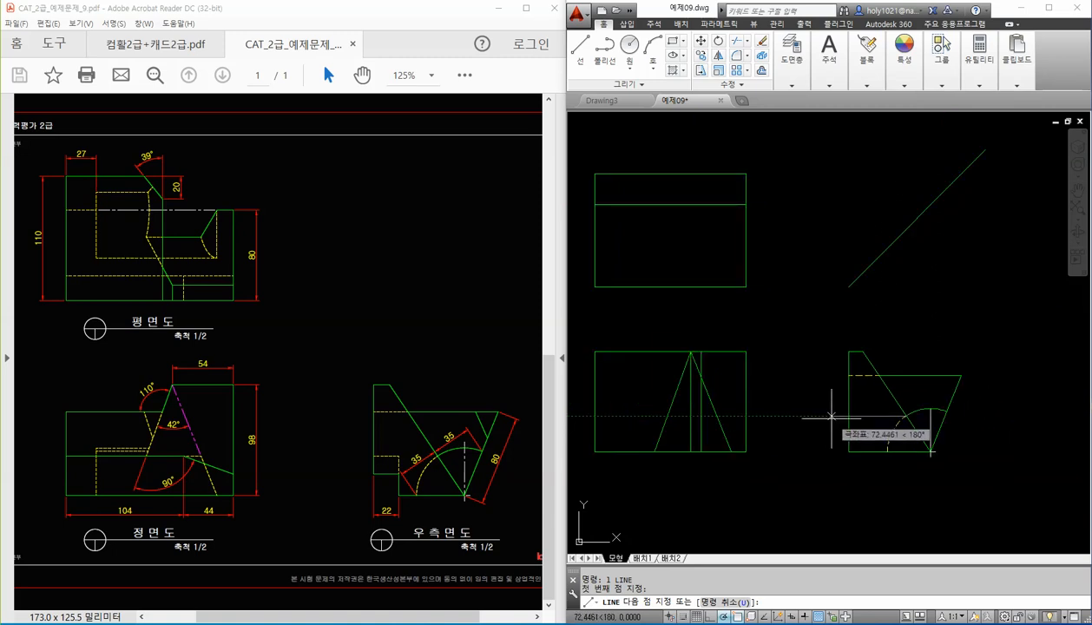
pyautogui.click(595, 417)
pyautogui.press('Return')
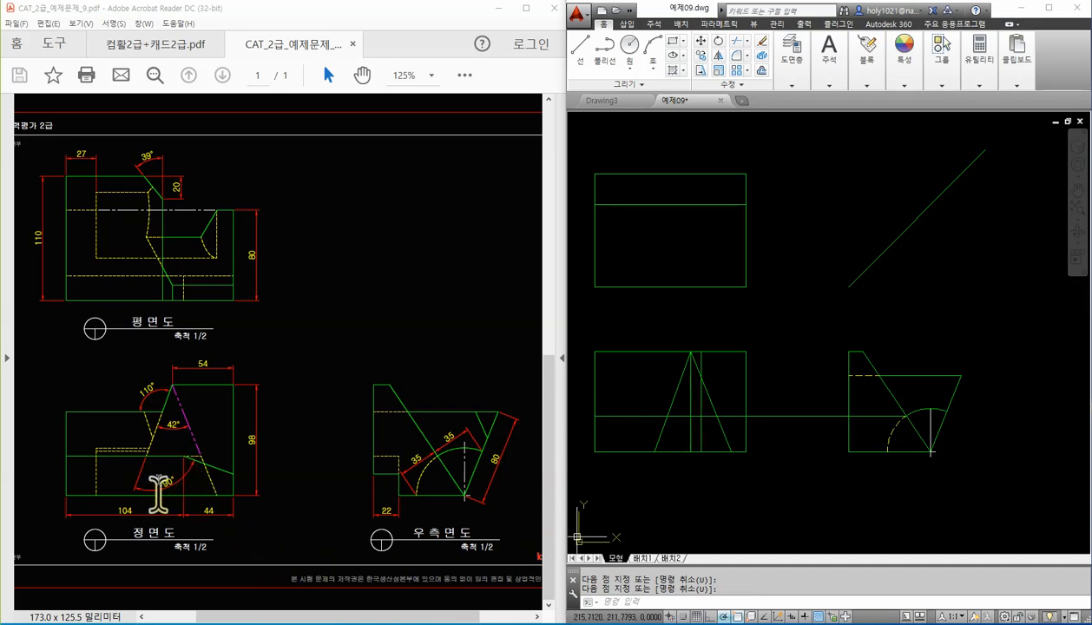
# Step: Trim the horizontal projection line back to the 44 mm offset line in the front view
pyautogui.scroll(2, 690, 453)
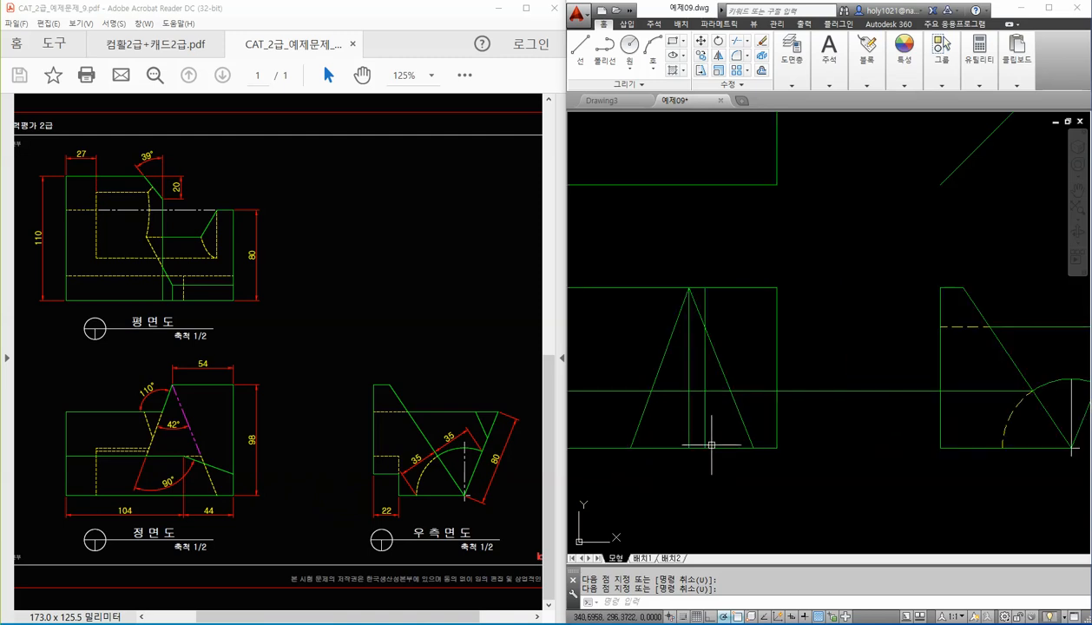
pyautogui.write('tr')
pyautogui.press('Return')
pyautogui.click(705, 408)
pyautogui.press('Return')
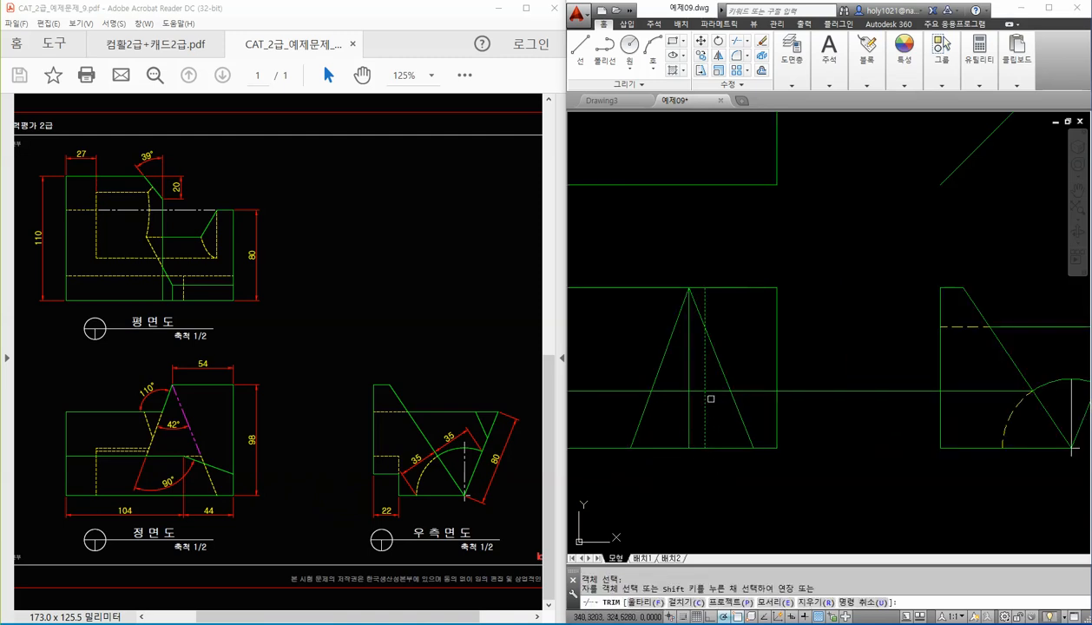
pyautogui.click(713, 392)
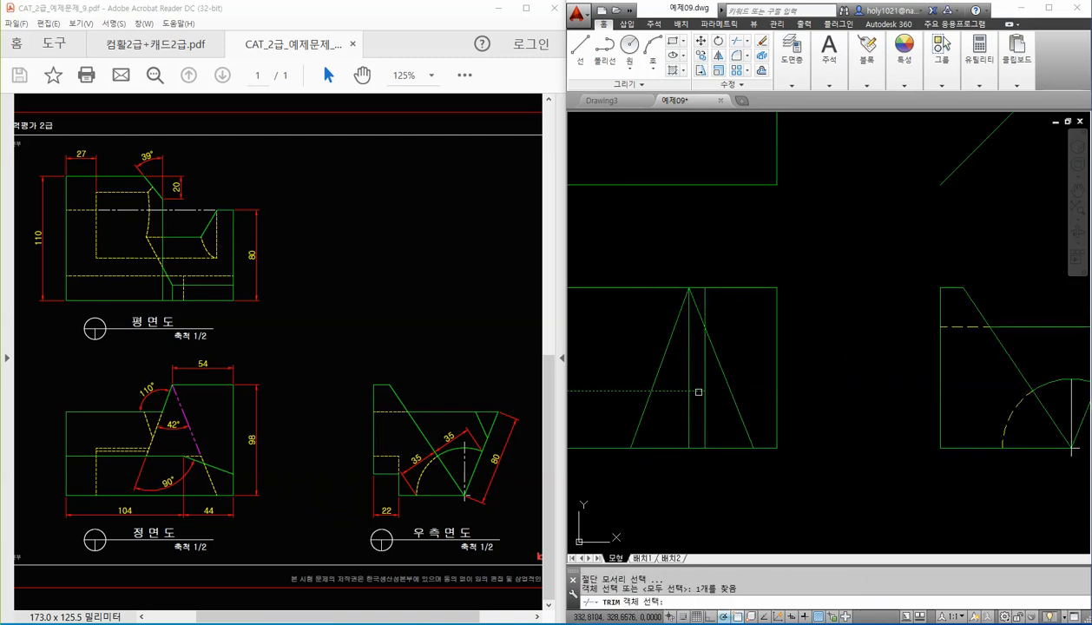
pyautogui.press('Escape')
# Step: Delete the 44 mm offset line and the vertical line below the apex in the front view
pyautogui.click(704, 379)
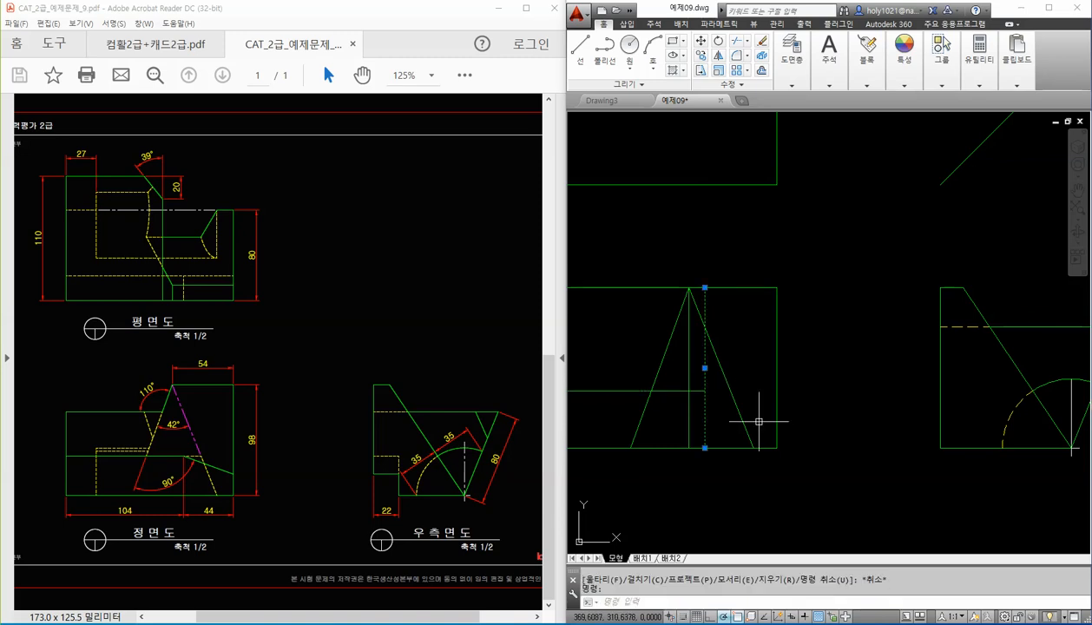
pyautogui.press('Delete')
pyautogui.scroll(-4, 724, 480)
pyautogui.scroll(2, 721, 479)
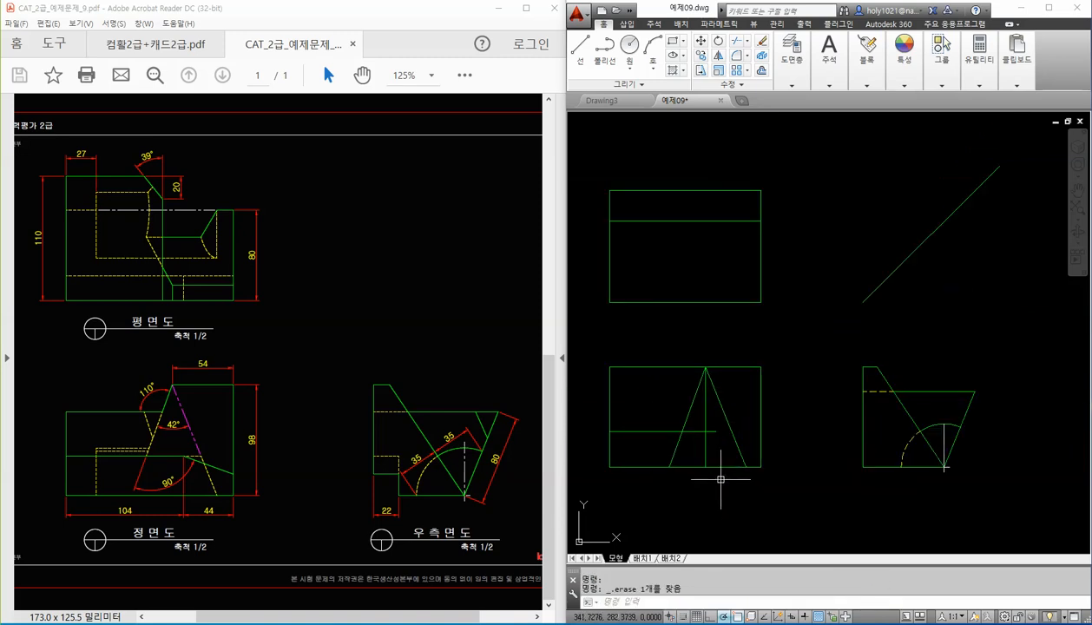
pyautogui.click(705, 441)
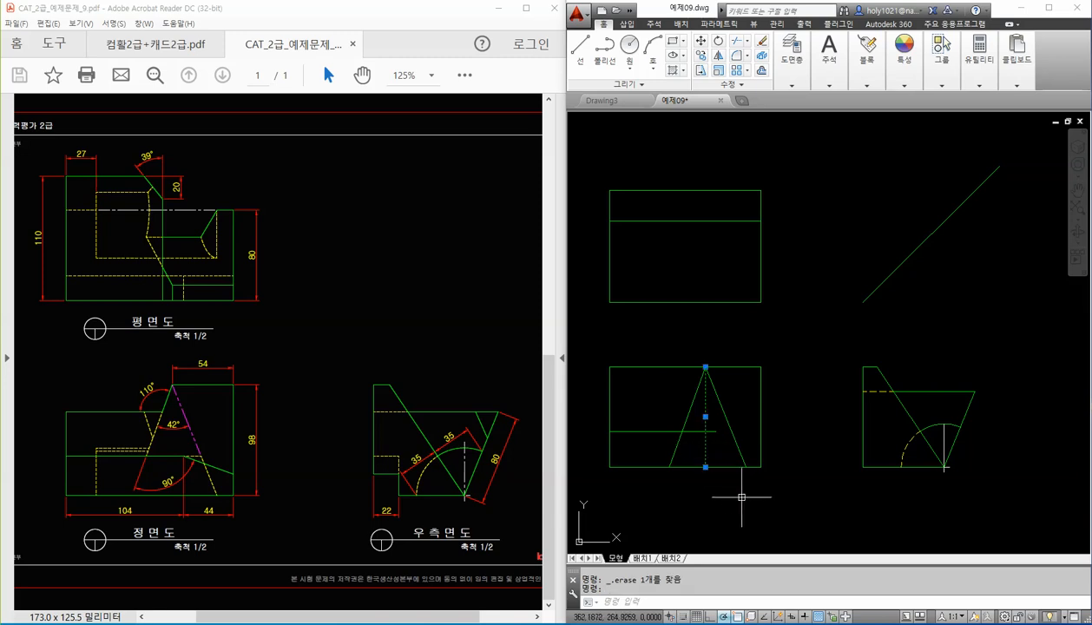
pyautogui.press('Delete')
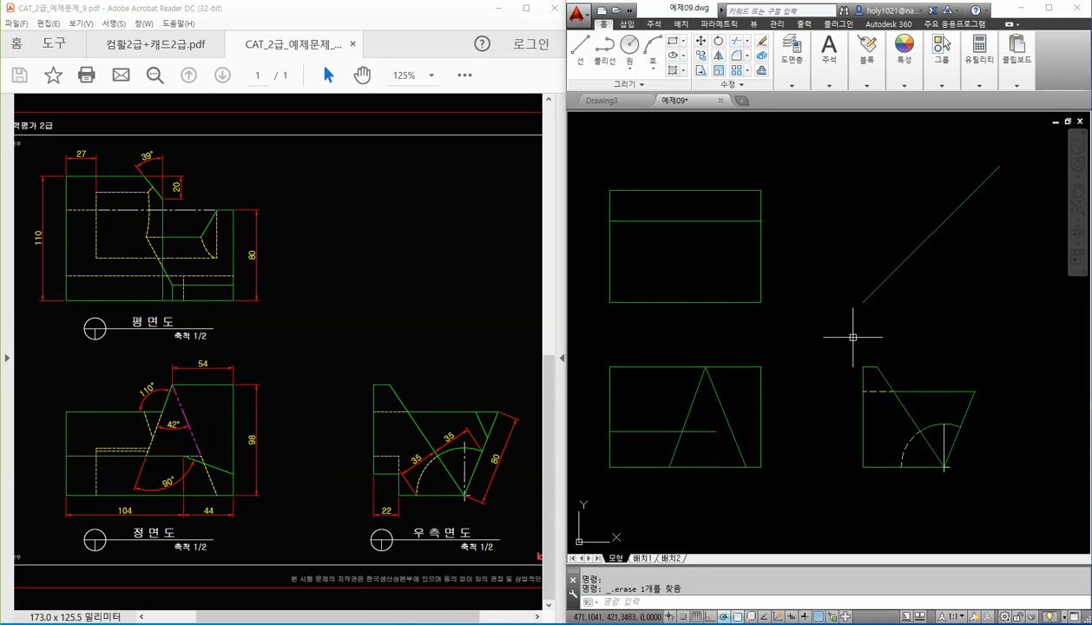
pyautogui.click(695, 397)
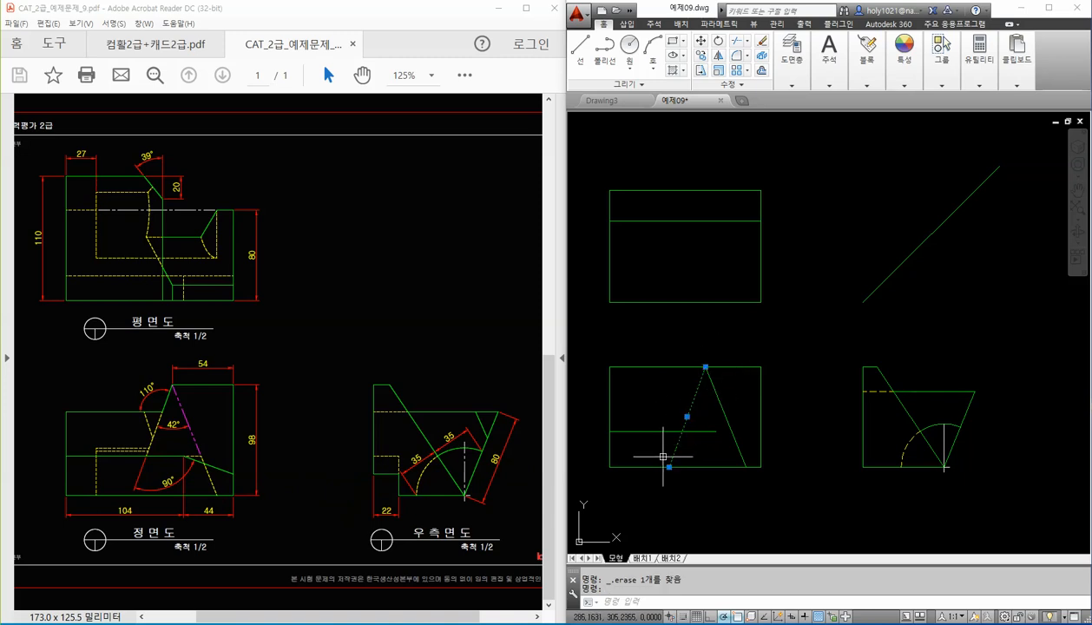
pyautogui.press('Escape')
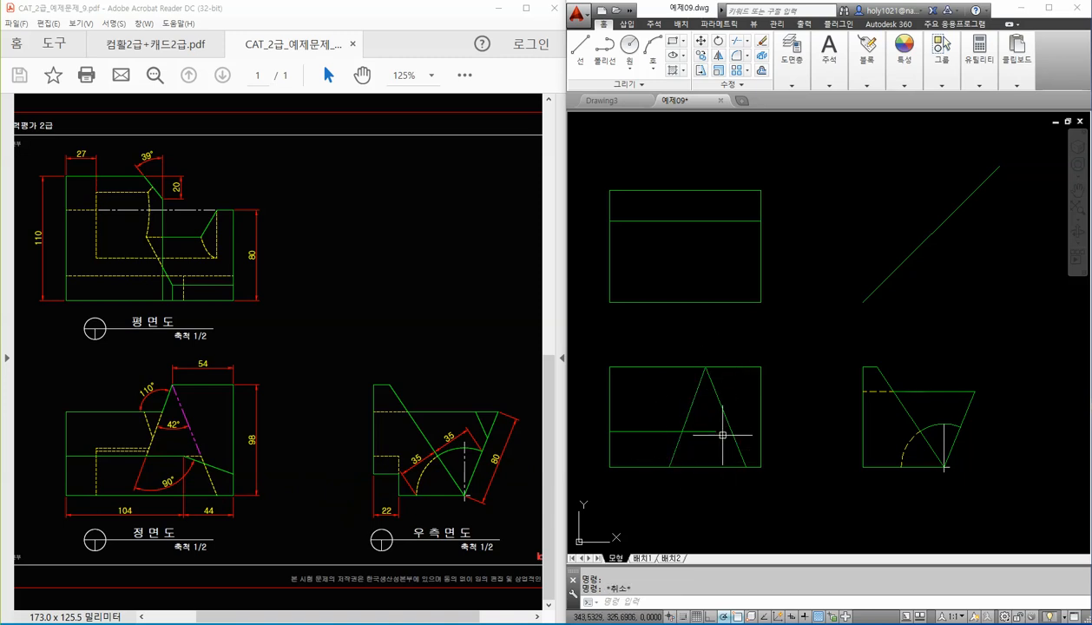
pyautogui.click(712, 423)
pyautogui.click(722, 439)
pyautogui.press('Escape')
# Step: Align the UCS to the left slanted line of the front view with the Object option
pyautogui.moveTo(701, 458); pyautogui.dragTo(734, 422, button='middle')
pyautogui.scroll(2, 735, 422)
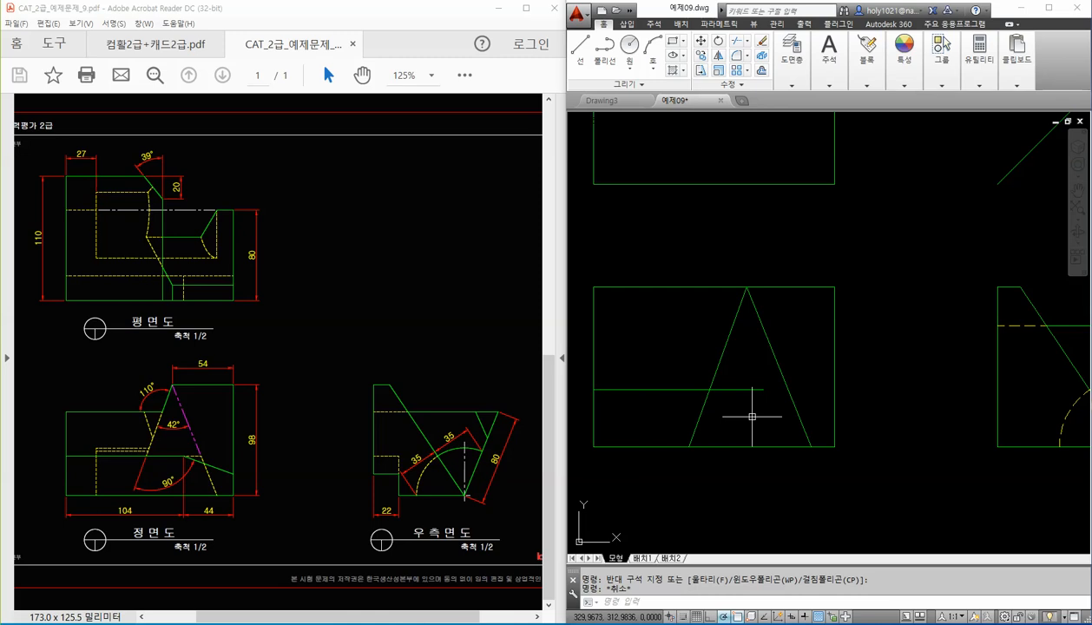
pyautogui.write('ucs')
pyautogui.press('Return')
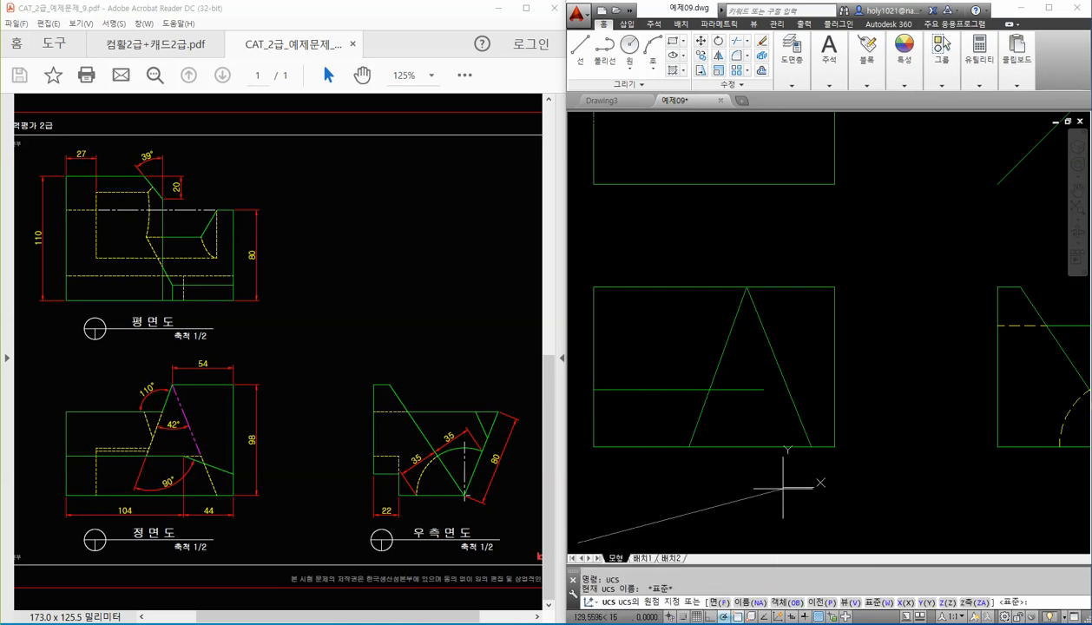
pyautogui.click(785, 601)
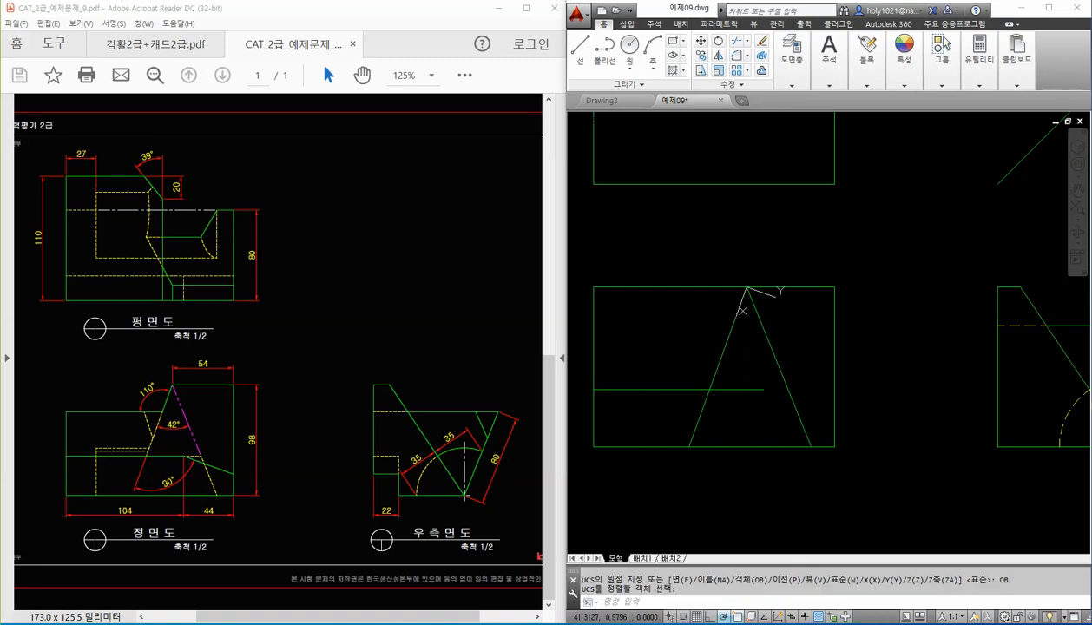
pyautogui.click(734, 324)
pyautogui.press('Escape')
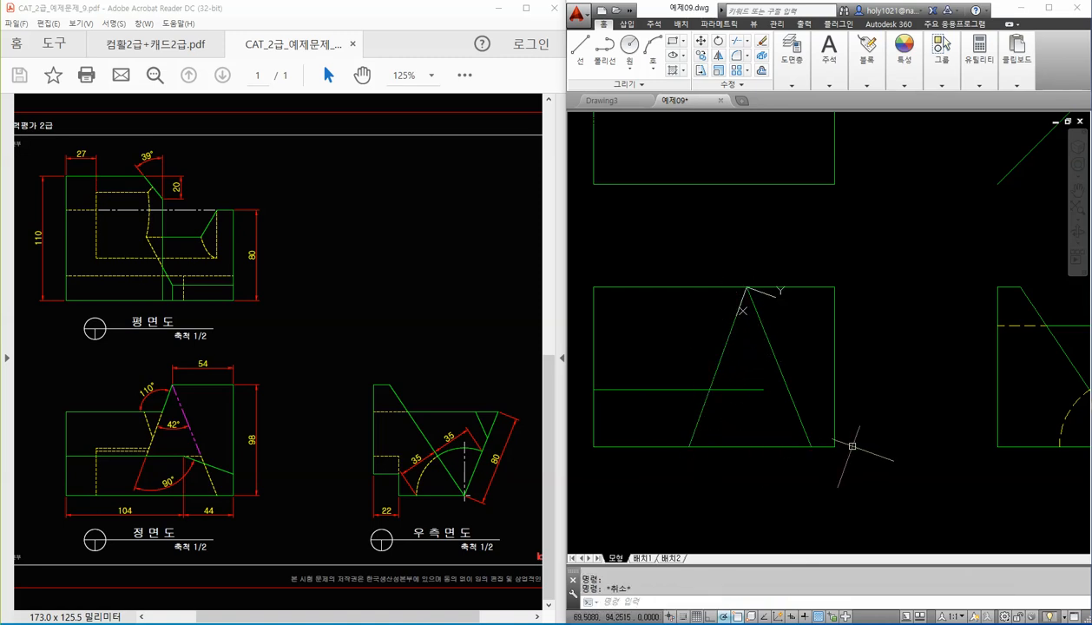
# Step: Draw a line from the front view's apex perpendicular to the left slanted line, extending past the right edge
pyautogui.press('Return')
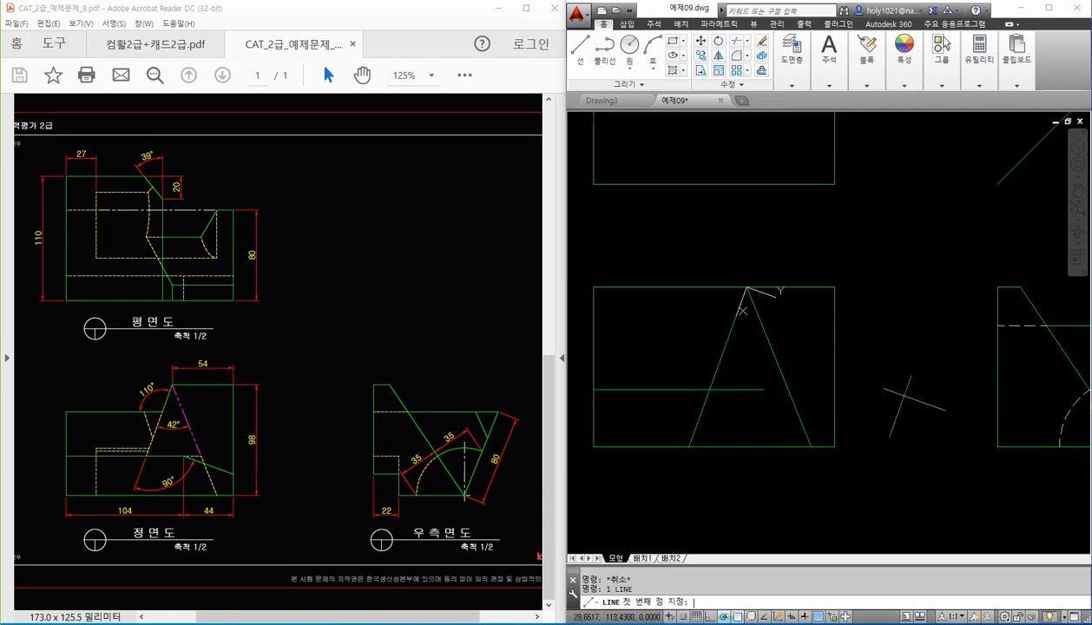
pyautogui.click(747, 288)
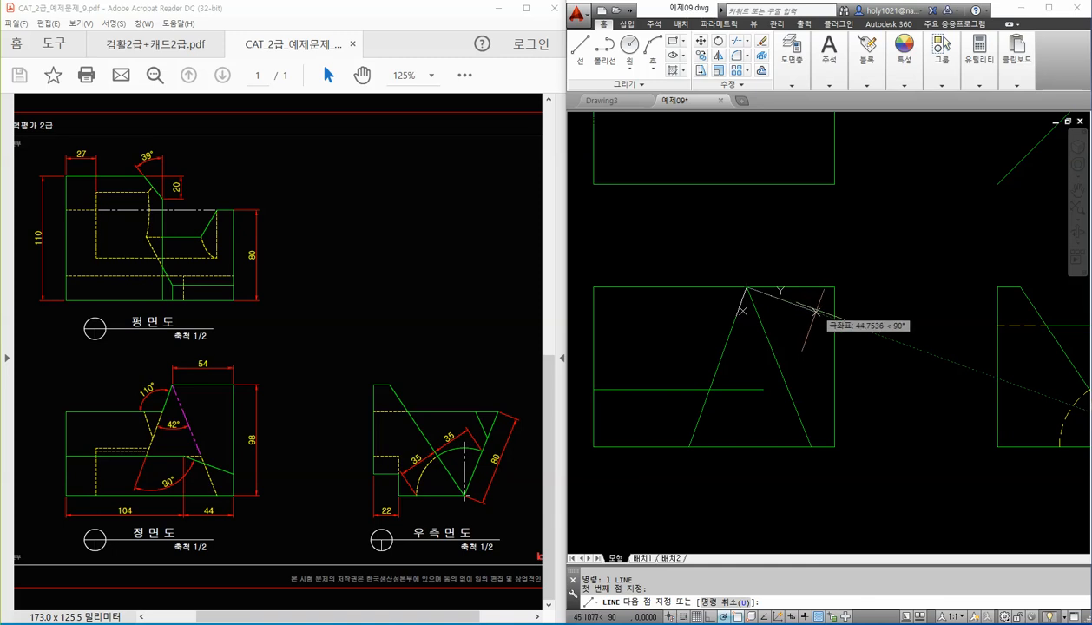
pyautogui.click(862, 329)
pyautogui.press('Return')
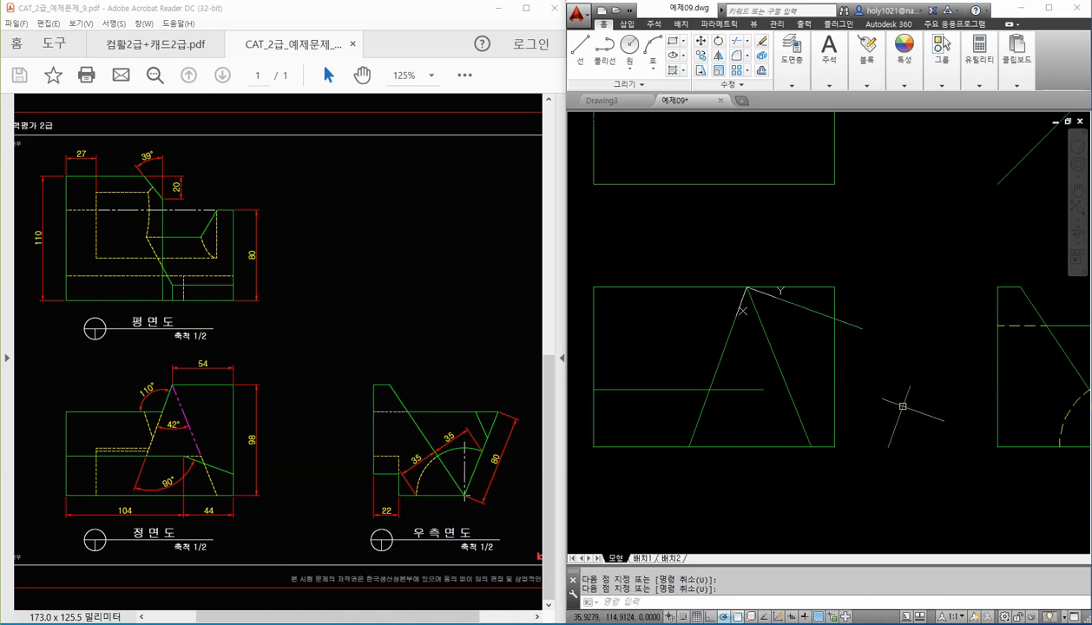
# Step: Move the perpendicular line from the apex to the right end of the horizontal line in the front view
pyautogui.write('m')
pyautogui.press('Return')
pyautogui.click(807, 310)
pyautogui.press('Return')
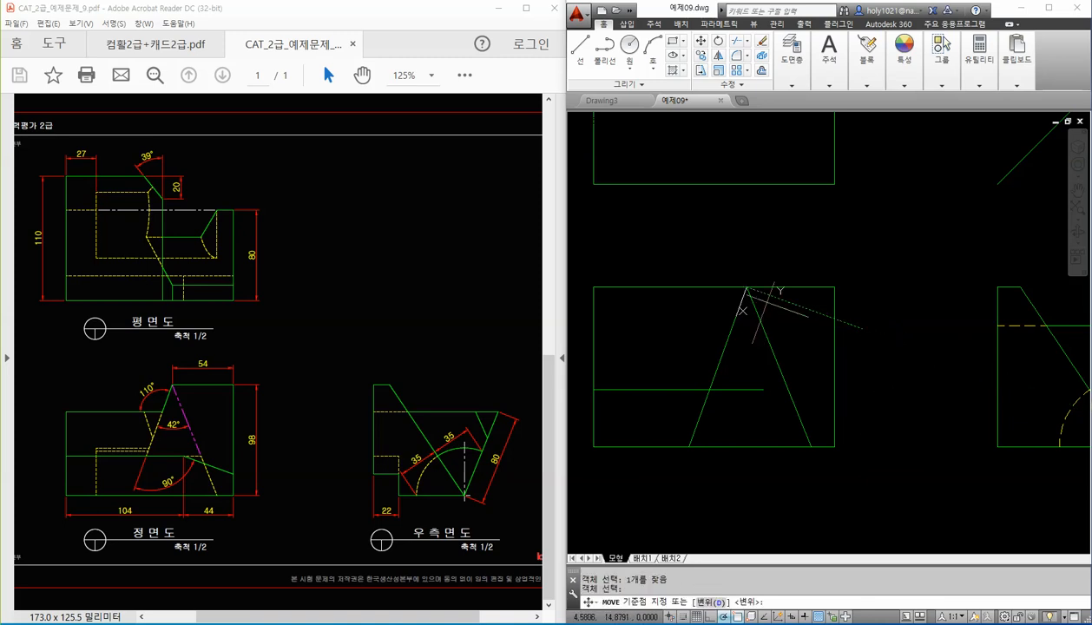
pyautogui.click(746, 287)
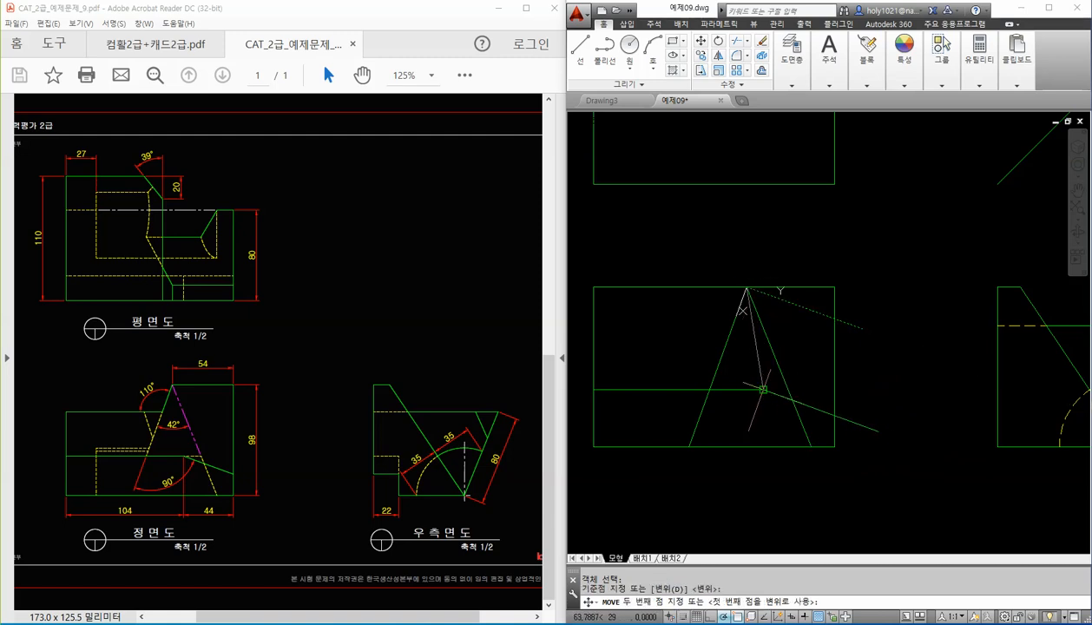
pyautogui.click(762, 390)
# Step: Trim the sloped line beyond the front view's right edge and the left slanted line below the horizontal line
pyautogui.write('tr')
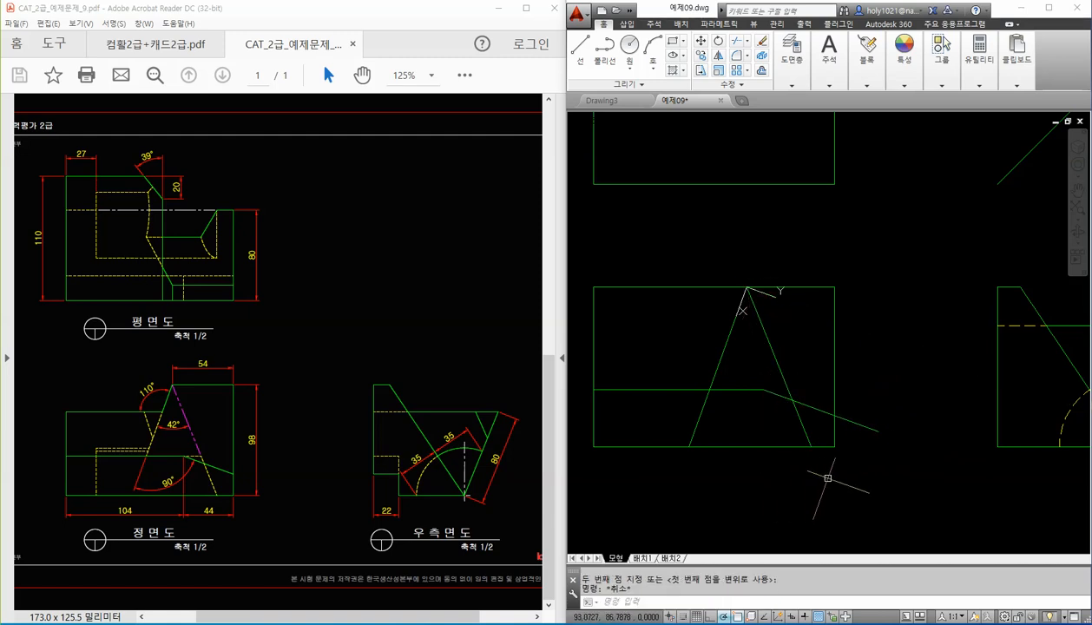
pyautogui.press('Return')
pyautogui.press('Return')
pyautogui.click(856, 423)
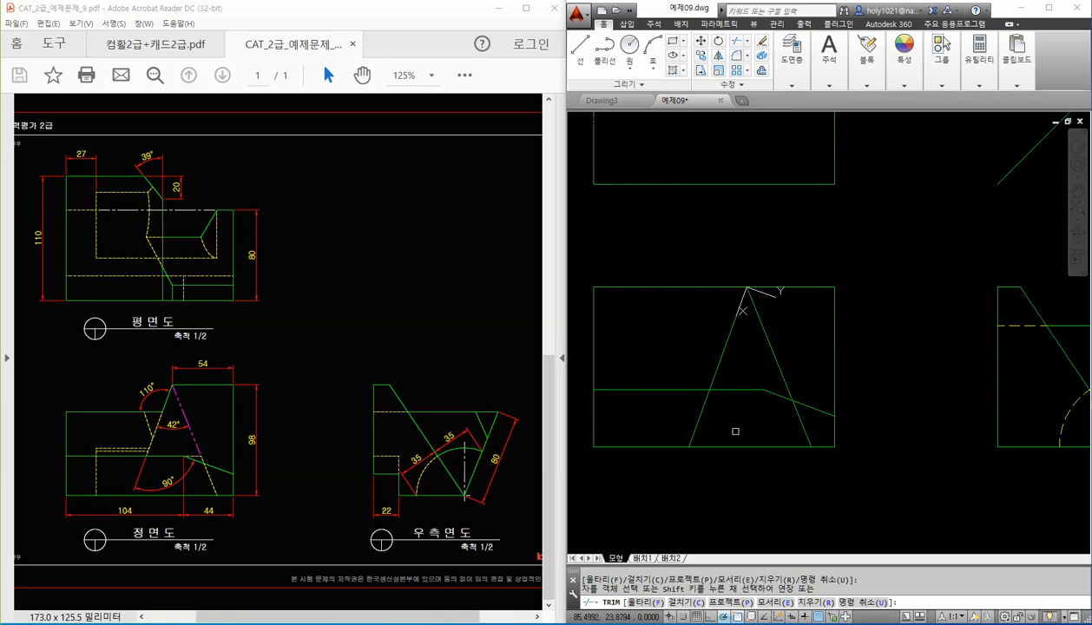
pyautogui.click(726, 424)
pyautogui.click(672, 413)
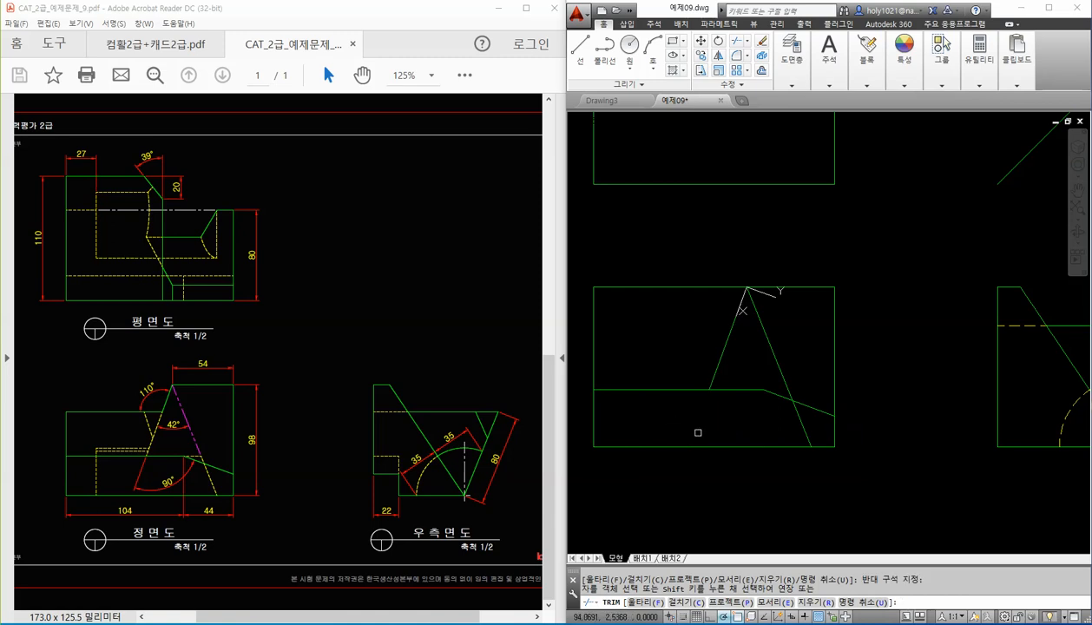
pyautogui.press('Return')
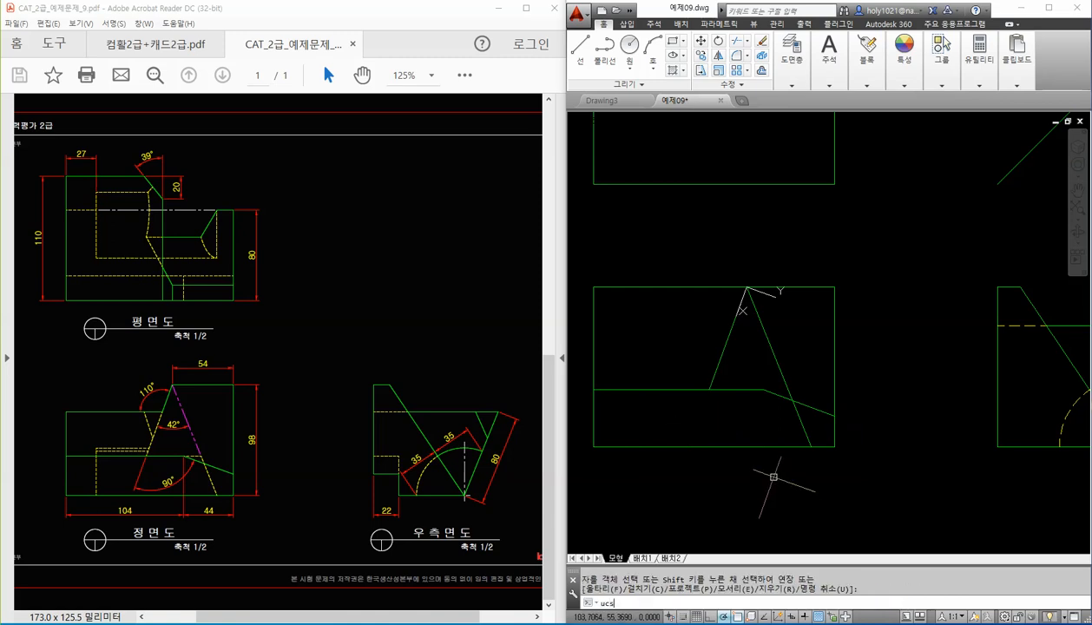
# Step: Reset the UCS to World
pyautogui.write('ucs')
pyautogui.press('Return')
pyautogui.press('Return')
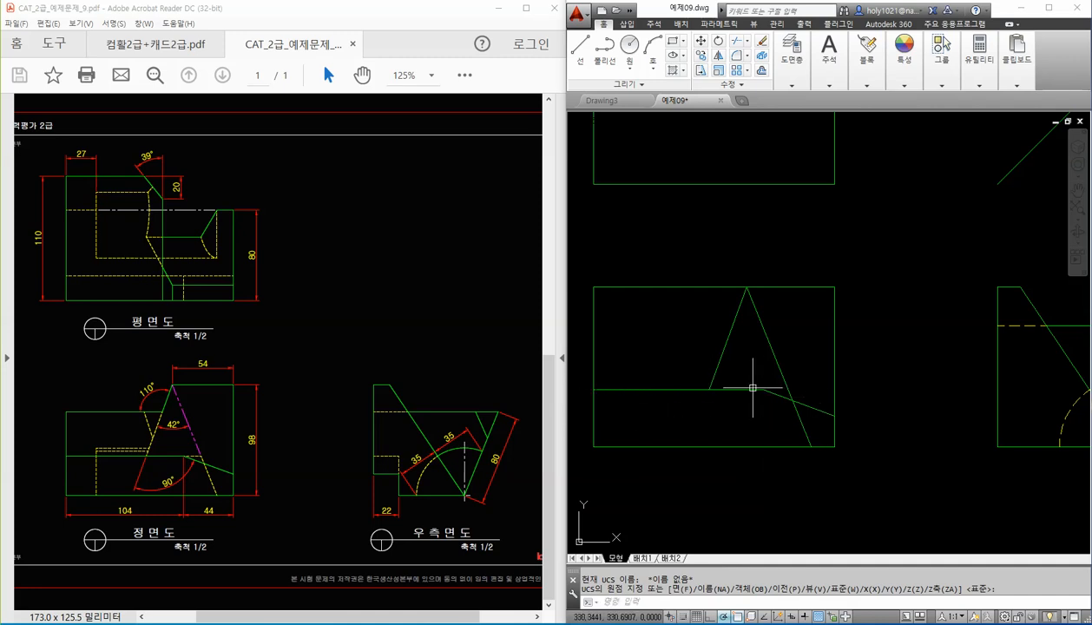
# Step: Measure the angle between the front view's left slanted line and the sloped line with a temporary angular dimension
pyautogui.click(832, 71)
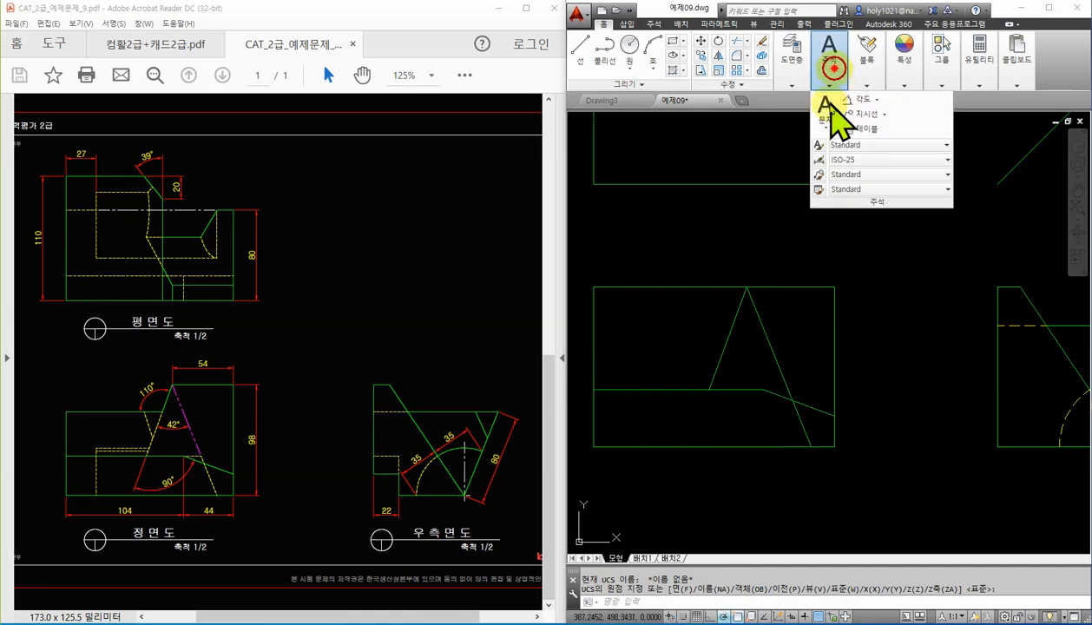
pyautogui.click(861, 99)
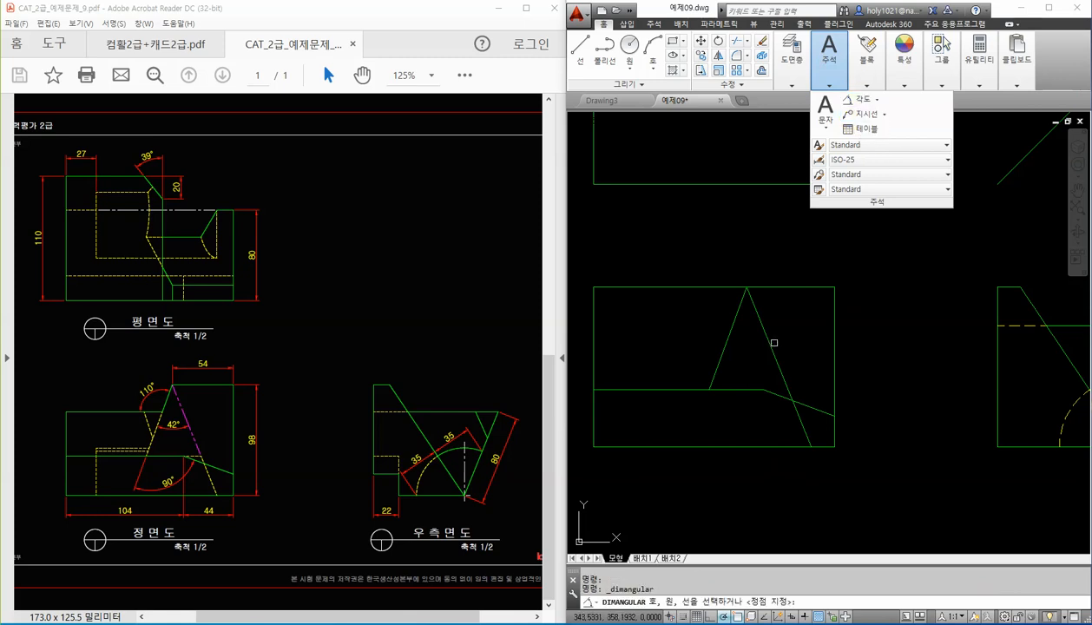
pyautogui.click(718, 372)
pyautogui.click(776, 396)
pyautogui.scroll(2, 753, 417)
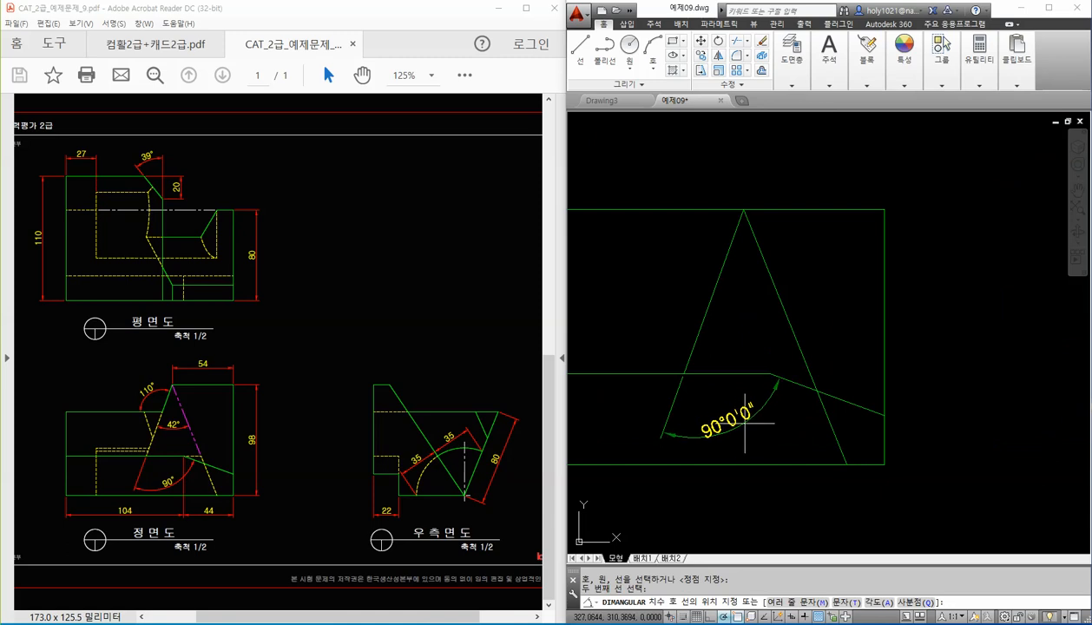
pyautogui.press('Escape')
pyautogui.scroll(-5, 763, 412)
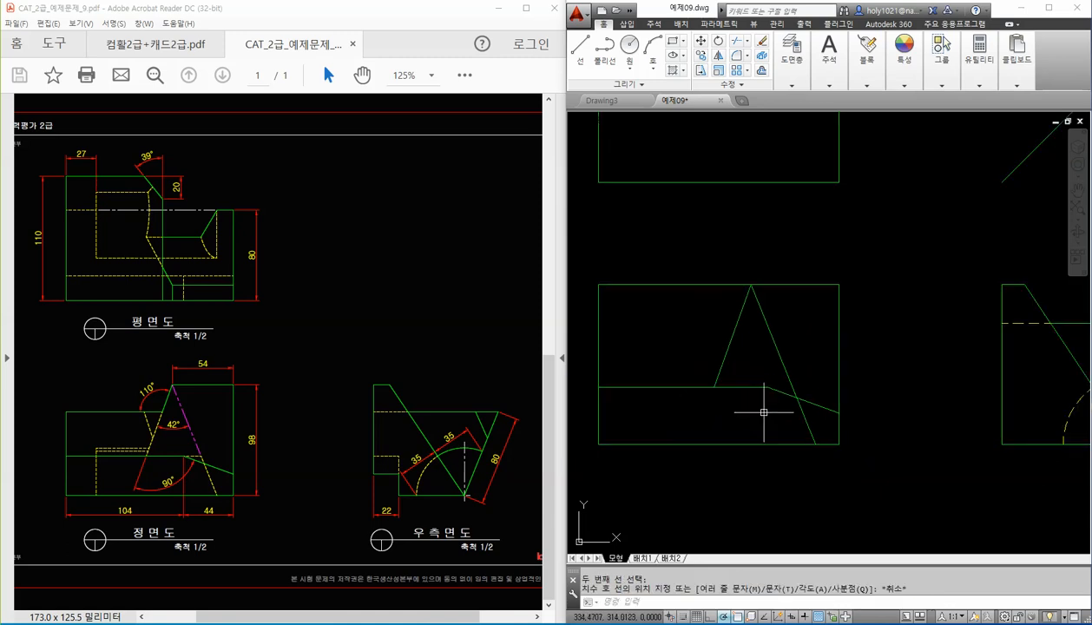
# Step: Modify the ISO-25 dimension style to show angular dimensions in decimal degrees (십진 도수) with precision 0
pyautogui.scroll(2, 747, 364)
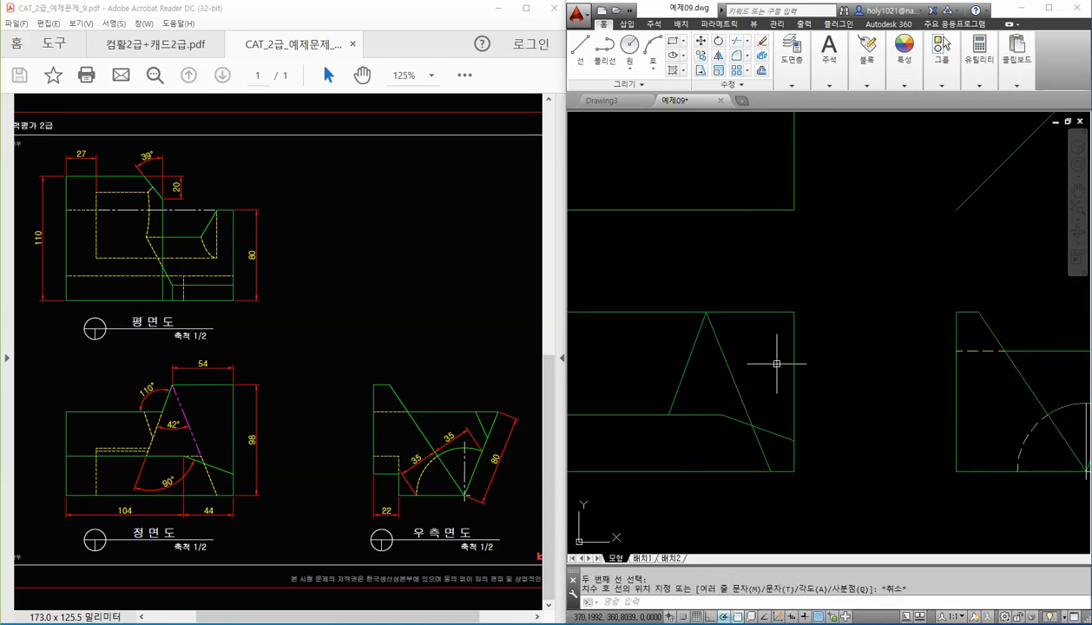
pyautogui.write('d')
pyautogui.press('Return')
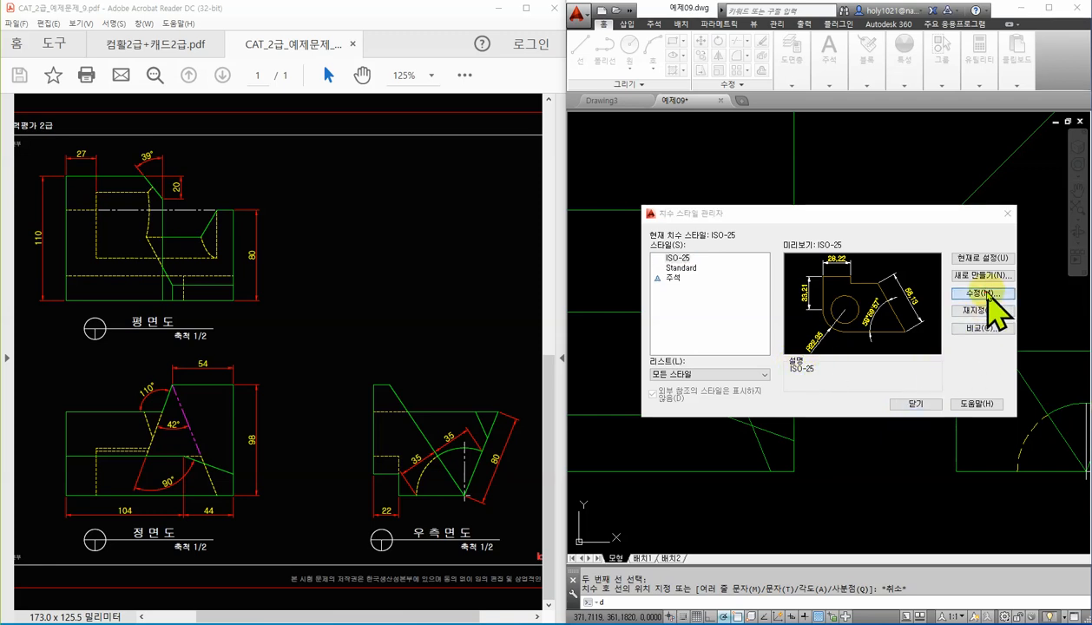
pyautogui.click(983, 292)
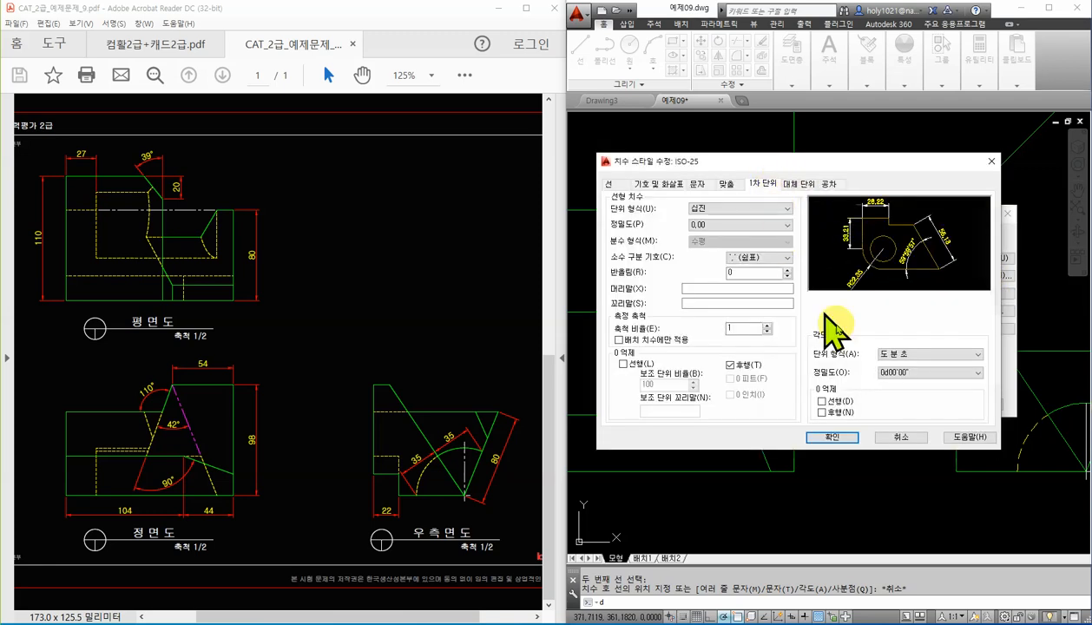
pyautogui.click(929, 355)
pyautogui.click(917, 362)
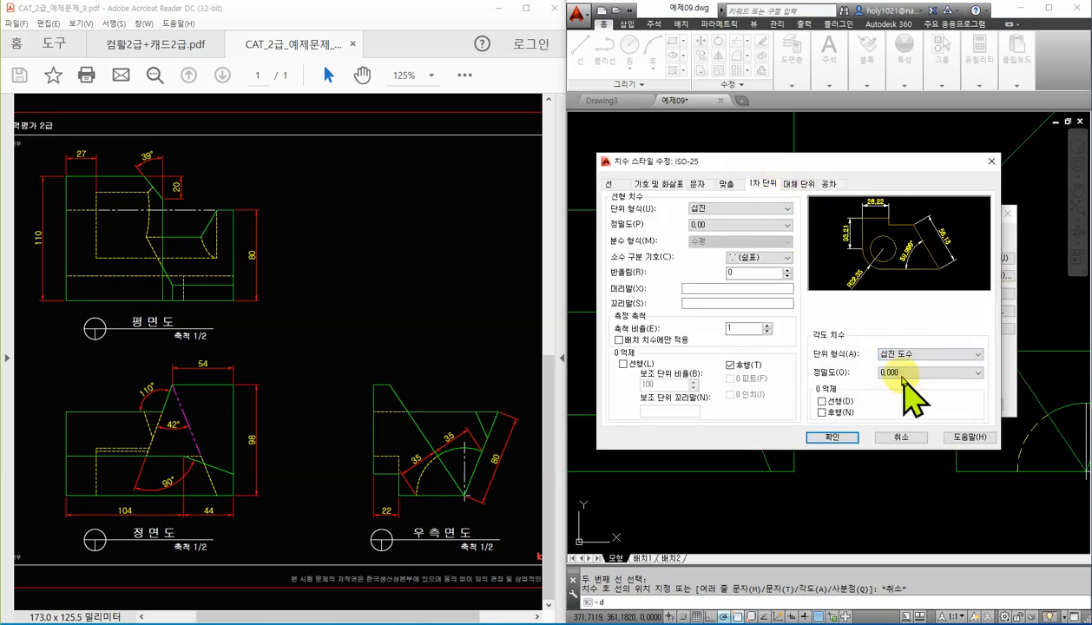
pyautogui.click(900, 372)
pyautogui.click(898, 405)
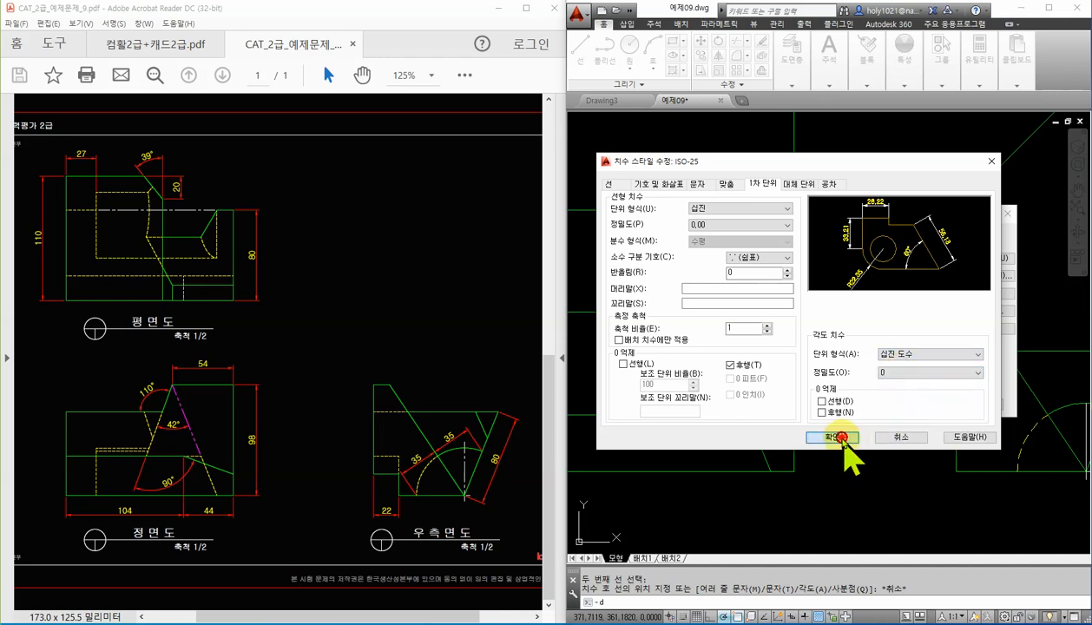
pyautogui.click(838, 437)
pyautogui.click(910, 404)
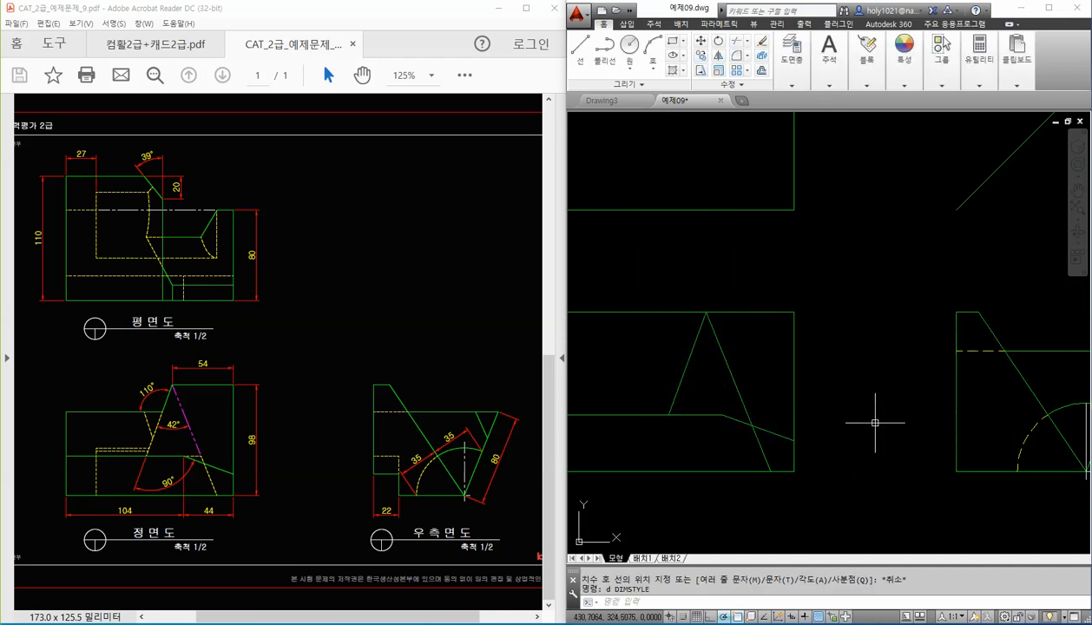
# Step: Draw a horizontal line from the start of the front view's sloped line to the slanted line on its right
pyautogui.moveTo(866, 422)
pyautogui.mouseDown(button='middle')
pyautogui.moveTo(866, 395)
pyautogui.moveTo(836, 419)
pyautogui.mouseUp(button='middle')
pyautogui.scroll(-2, 825, 415)
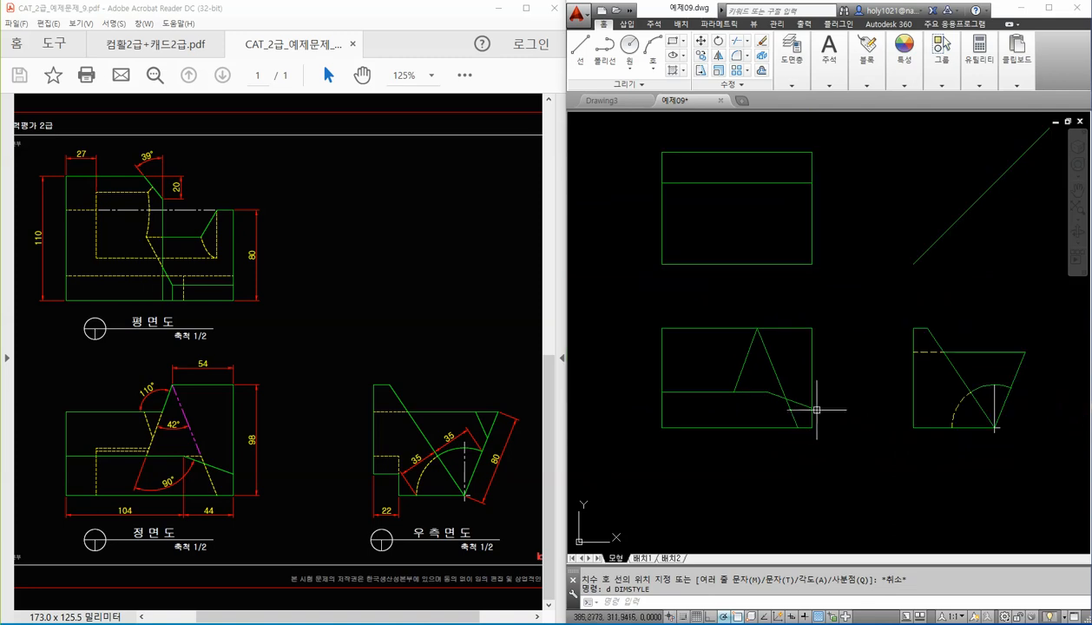
pyautogui.scroll(2, 777, 424)
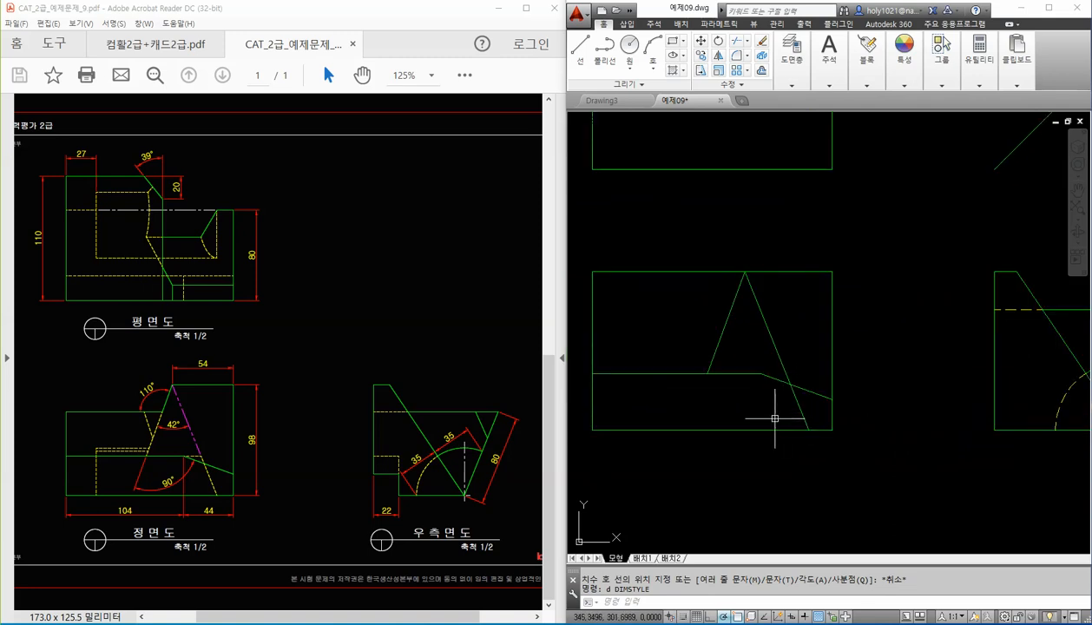
pyautogui.scroll(2, 784, 412)
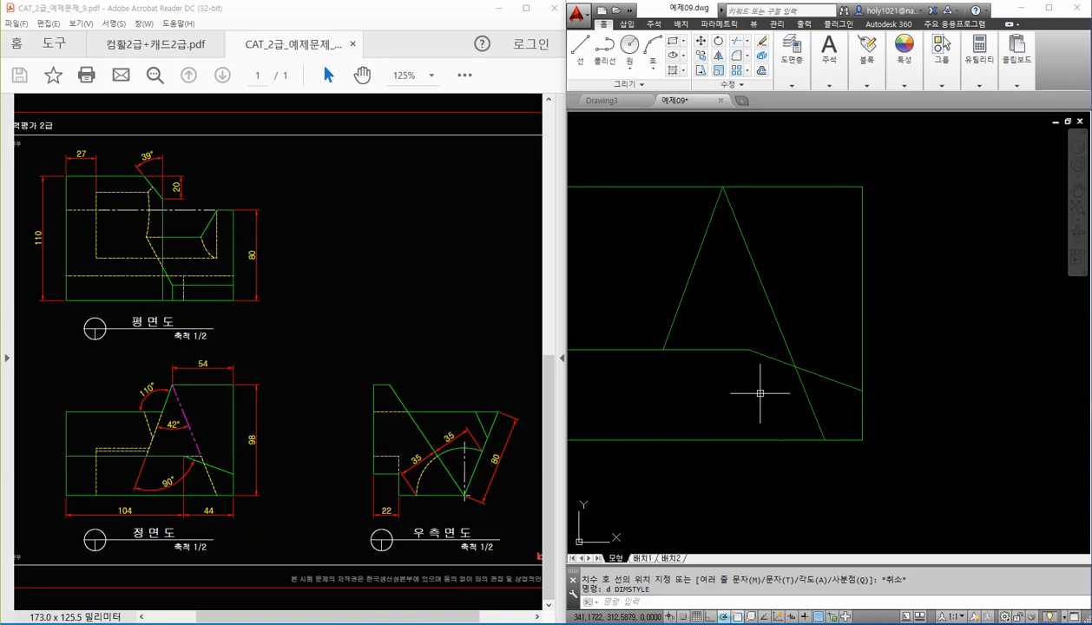
pyautogui.write('l')
pyautogui.press('Return')
pyautogui.click(749, 350)
pyautogui.click(789, 350)
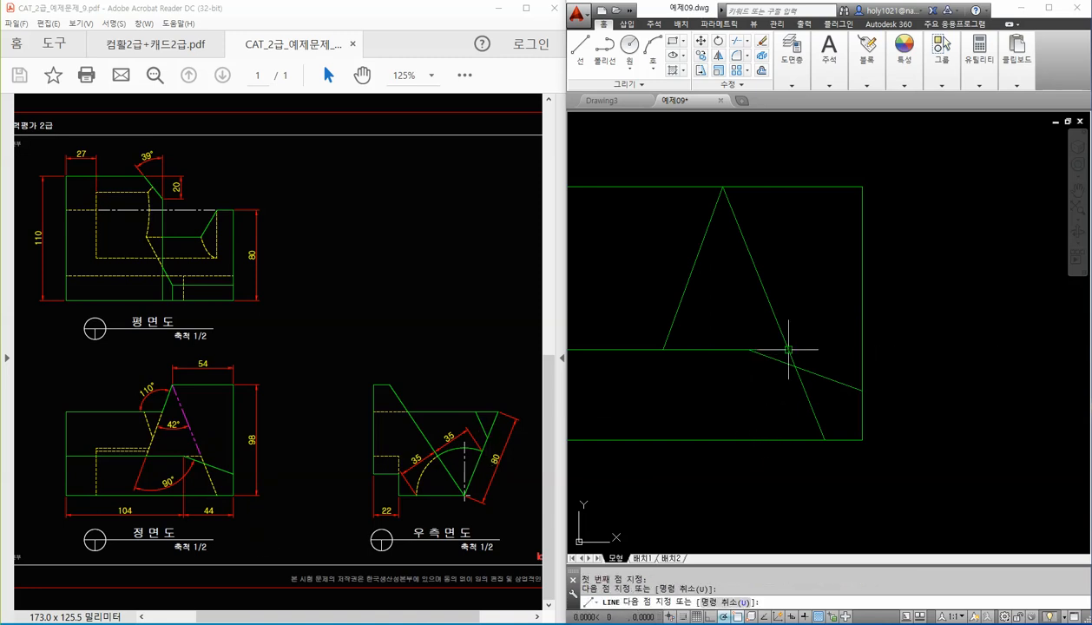
pyautogui.press('Return')
# Step: Break the front view's right slanted line at its intersection with the new short horizontal line
pyautogui.click(721, 84)
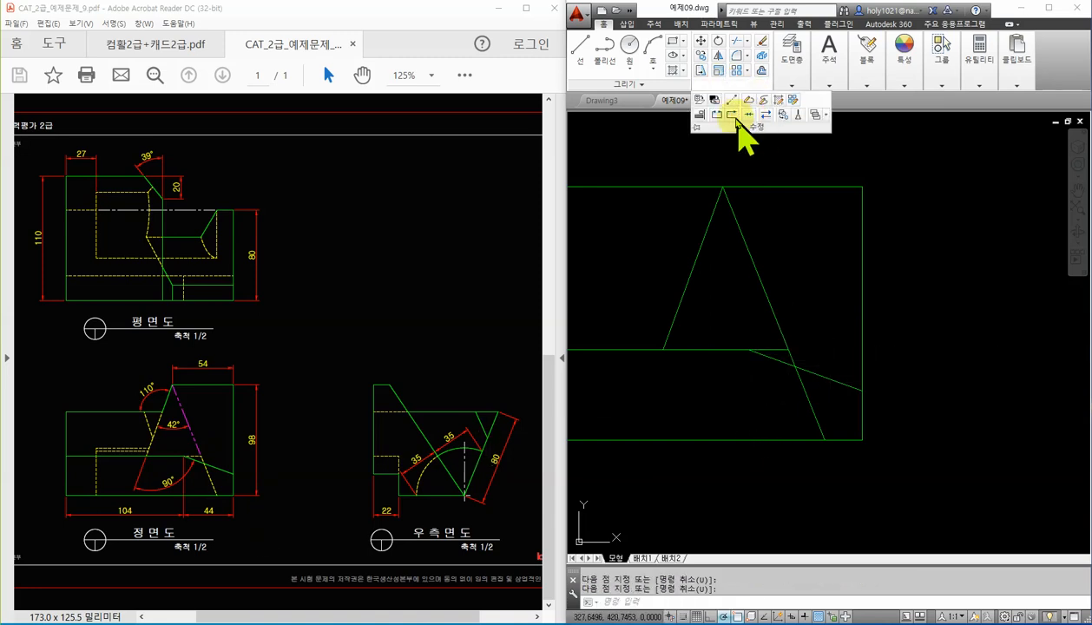
pyautogui.click(734, 114)
pyautogui.click(763, 276)
pyautogui.click(789, 350)
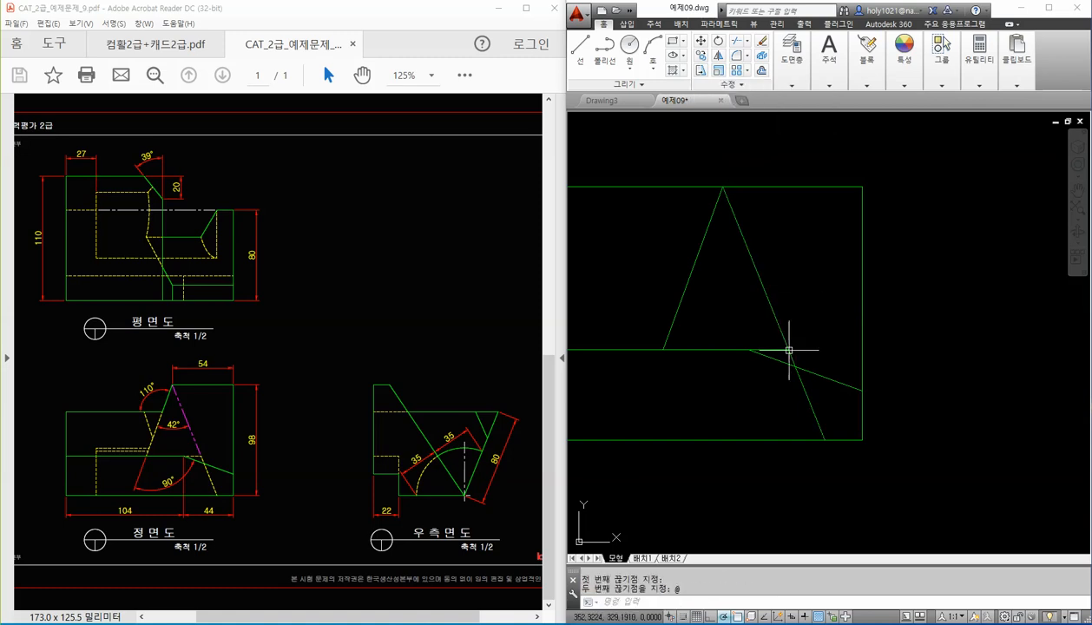
# Step: Assign the upper segment of the broken slanted line to the 가상선 layer
pyautogui.click(762, 291)
pyautogui.click(792, 52)
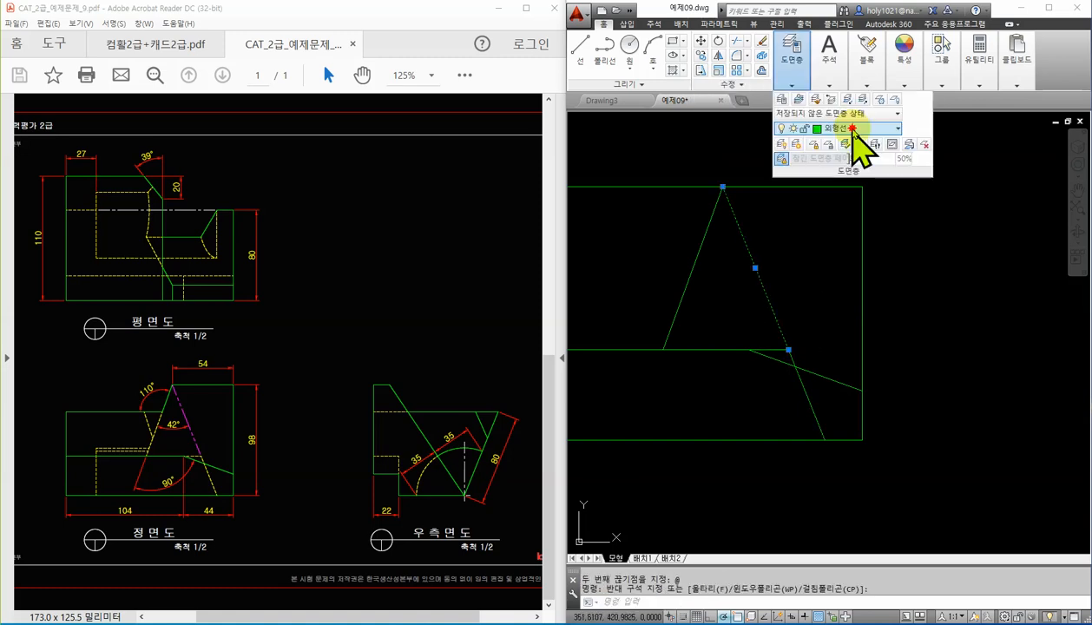
pyautogui.click(853, 130)
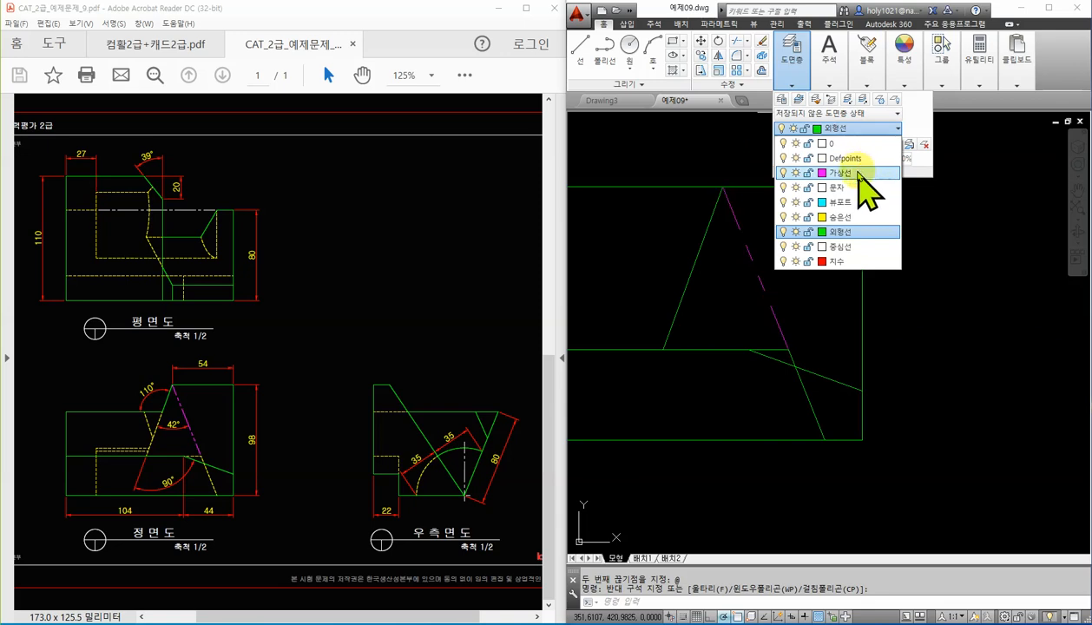
pyautogui.click(860, 172)
pyautogui.press('Escape')
pyautogui.click(779, 352)
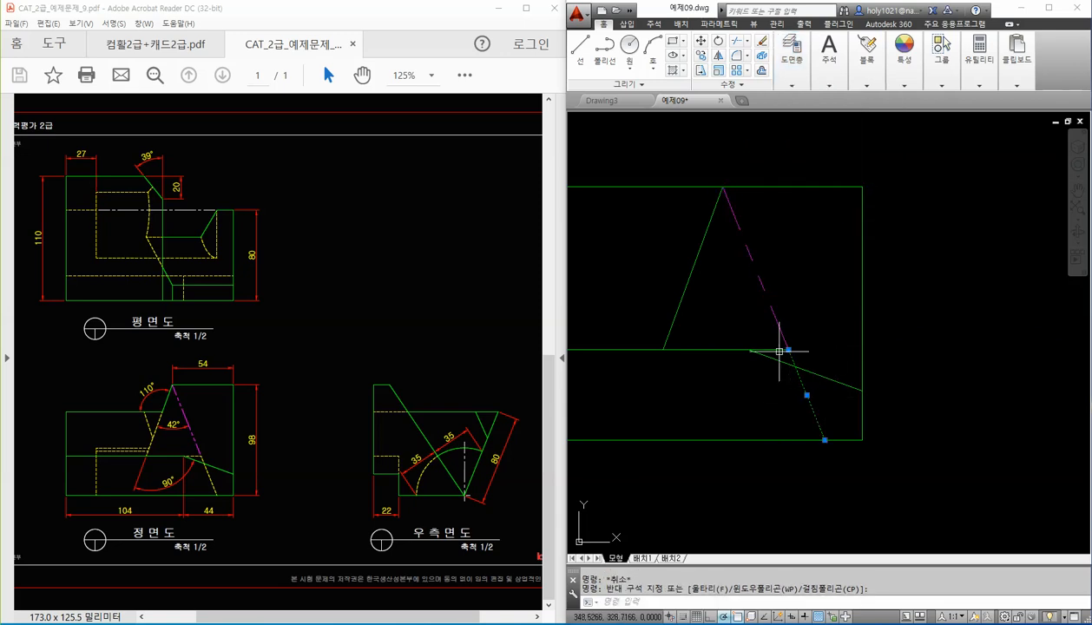
pyautogui.scroll(-4, 839, 270)
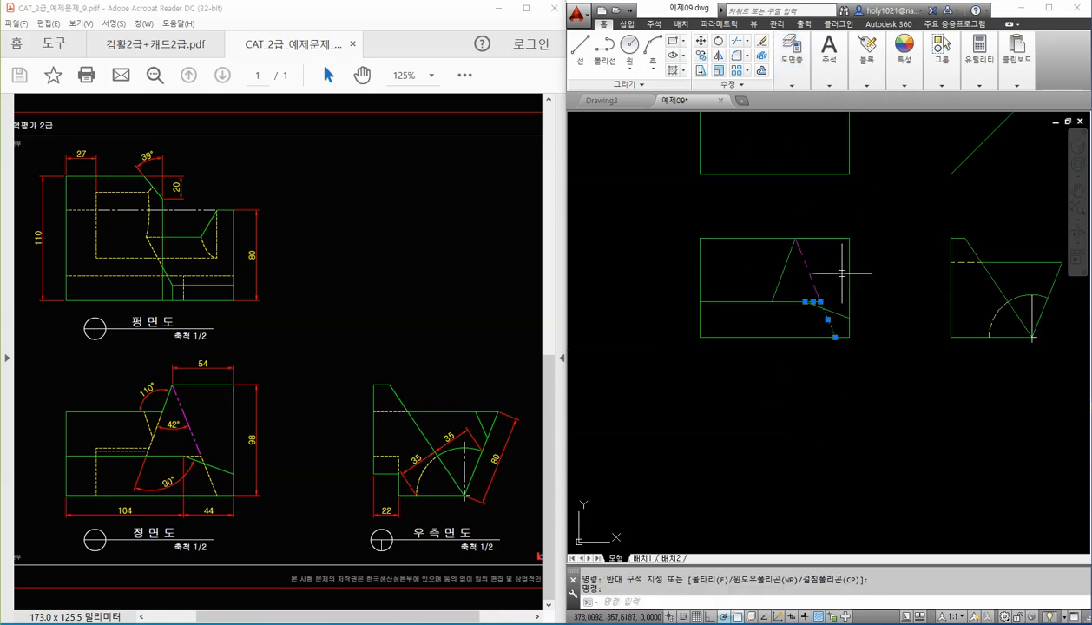
pyautogui.press('Escape')
# Step: Match the side view's hidden arc properties onto the front view's lower slanted segment and short horizontal line
pyautogui.moveTo(921, 297); pyautogui.dragTo(881, 305, button='middle')
pyautogui.write('ma')
pyautogui.press('Return')
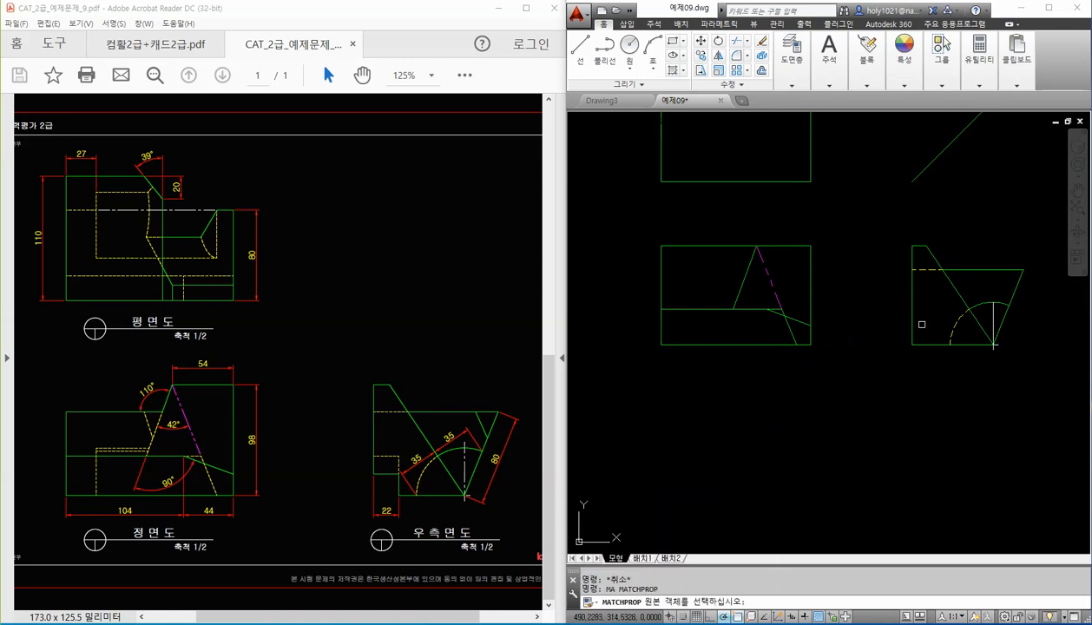
pyautogui.click(949, 326)
pyautogui.scroll(4, 809, 321)
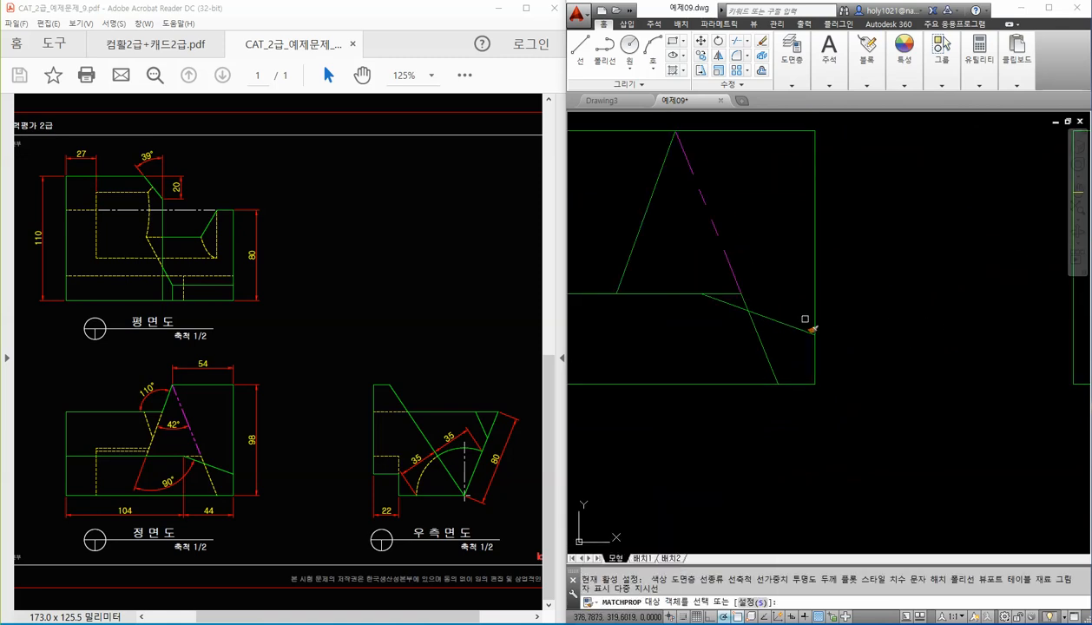
pyautogui.click(756, 333)
pyautogui.click(730, 295)
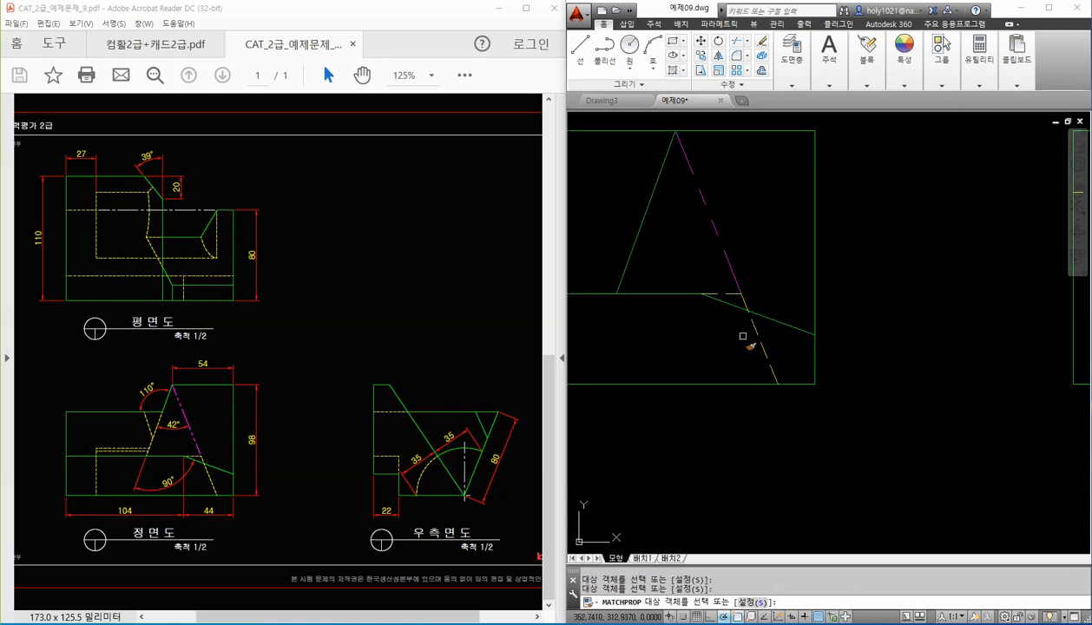
pyautogui.press('Return')
pyautogui.scroll(-2, 763, 359)
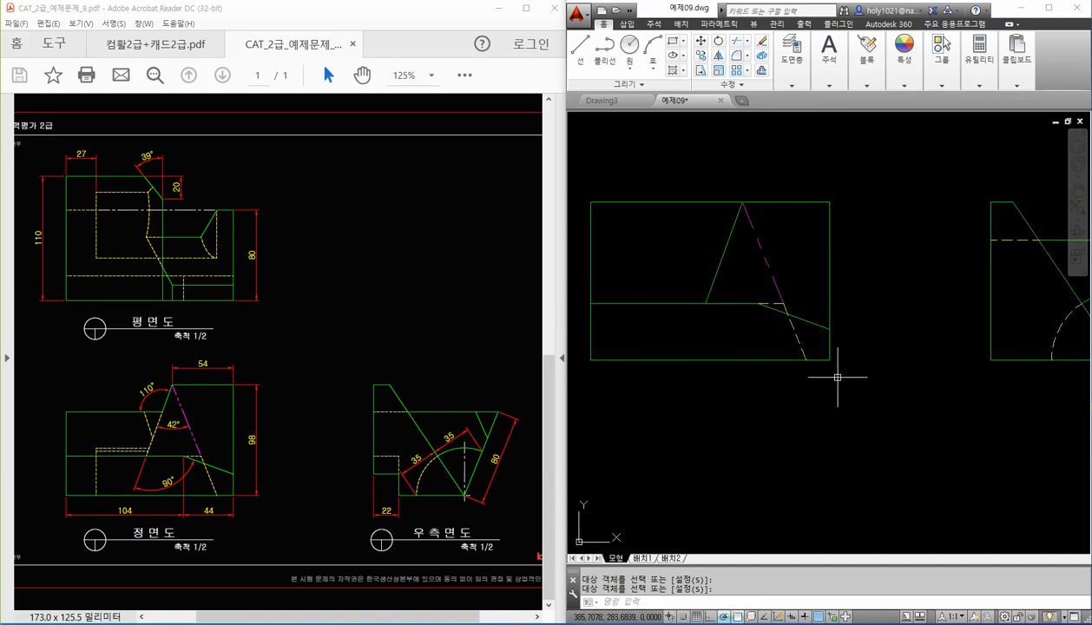
pyautogui.scroll(-2, 838, 372)
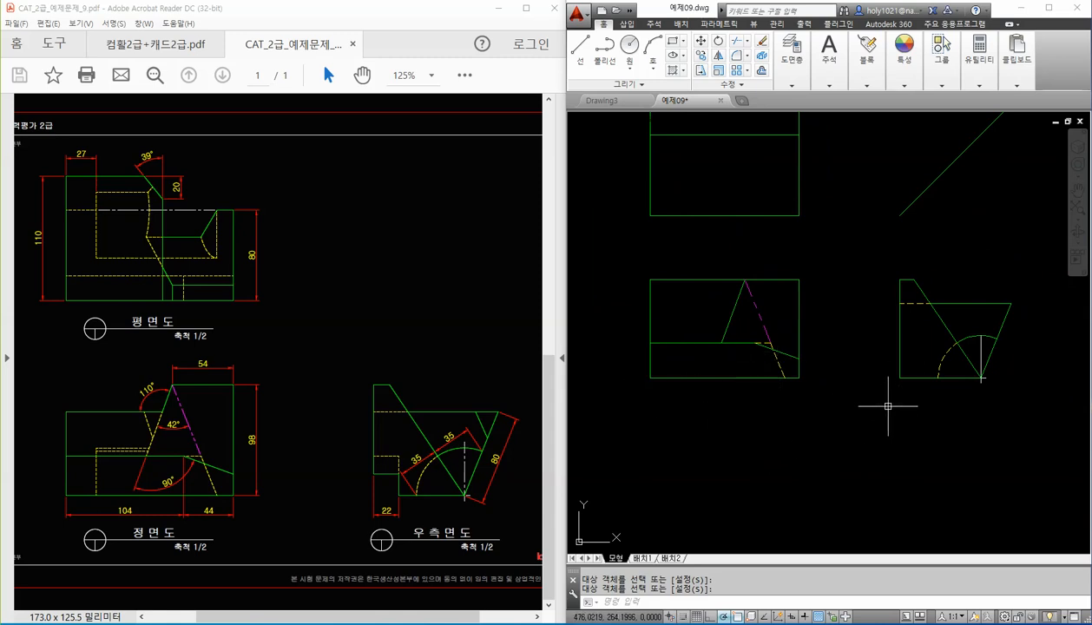
pyautogui.click(885, 349)
pyautogui.click(918, 396)
pyautogui.click(886, 339)
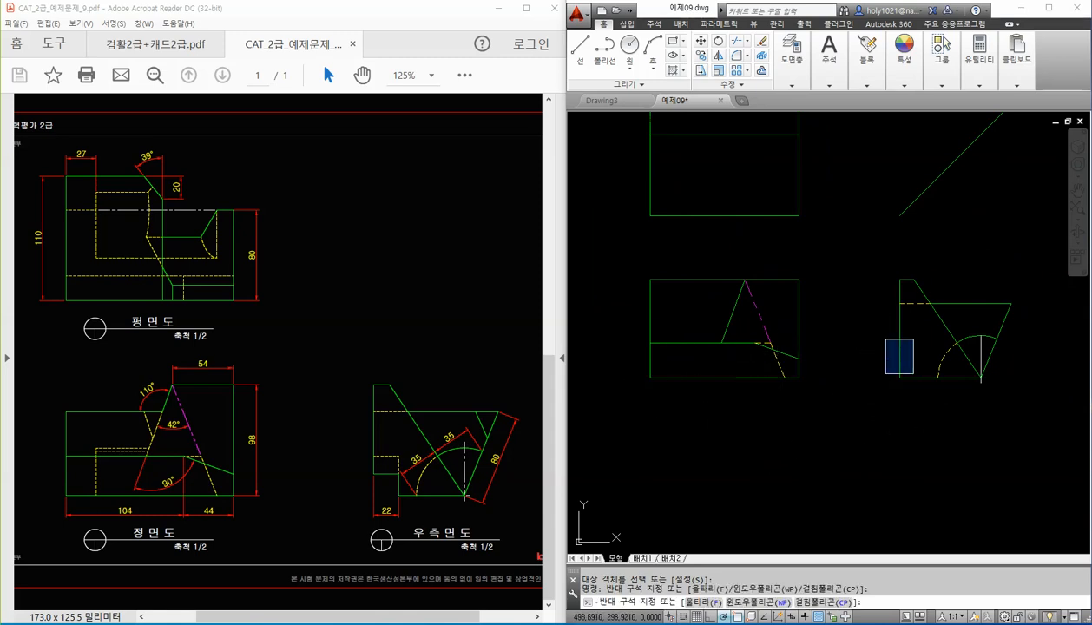
pyautogui.click(922, 410)
# Step: Offset the side view's left vertical edge 22 to the inside
pyautogui.scroll(2, 922, 412)
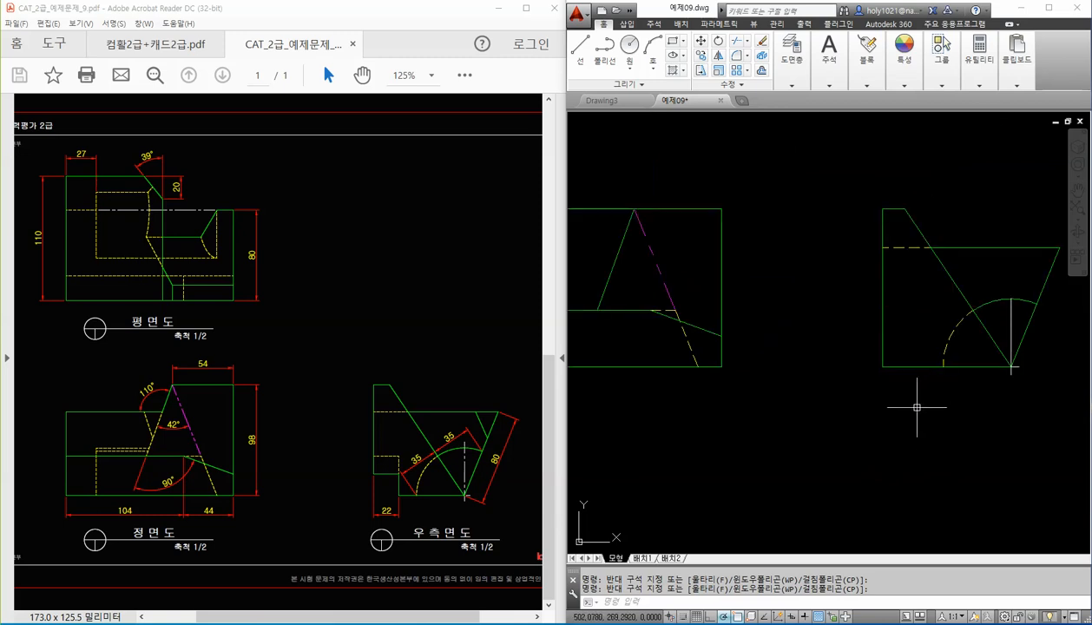
pyautogui.write('o')
pyautogui.press('Return')
pyautogui.press('Return')
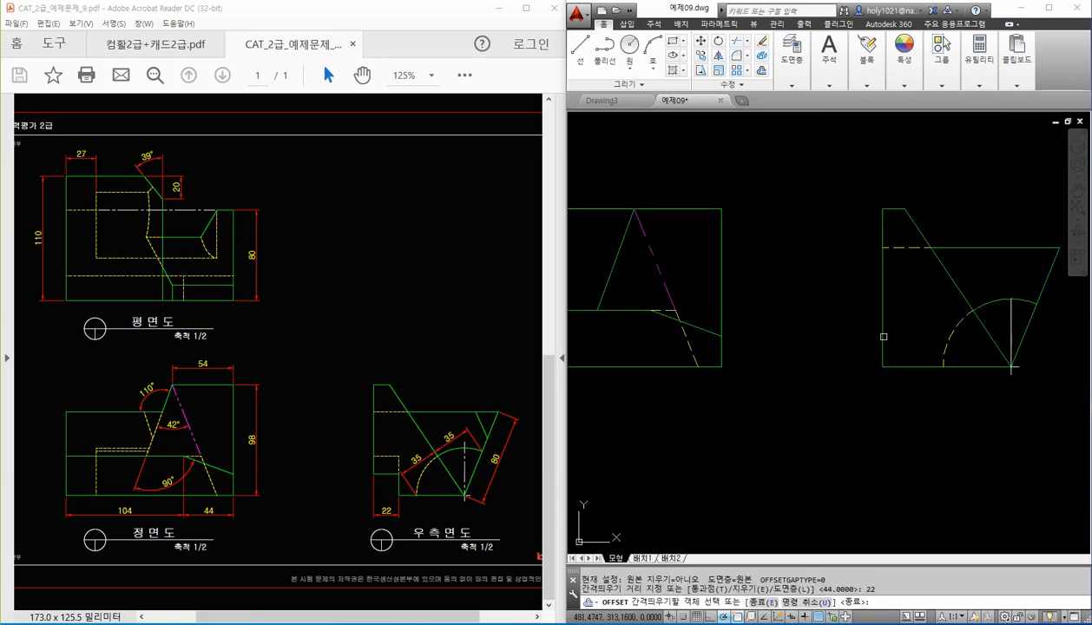
pyautogui.click(884, 337)
pyautogui.click(917, 336)
pyautogui.press('Return')
# Step: Project both ends of the front view's sloped line horizontally to the offset line in the side view
pyautogui.write('l')
pyautogui.press('Return')
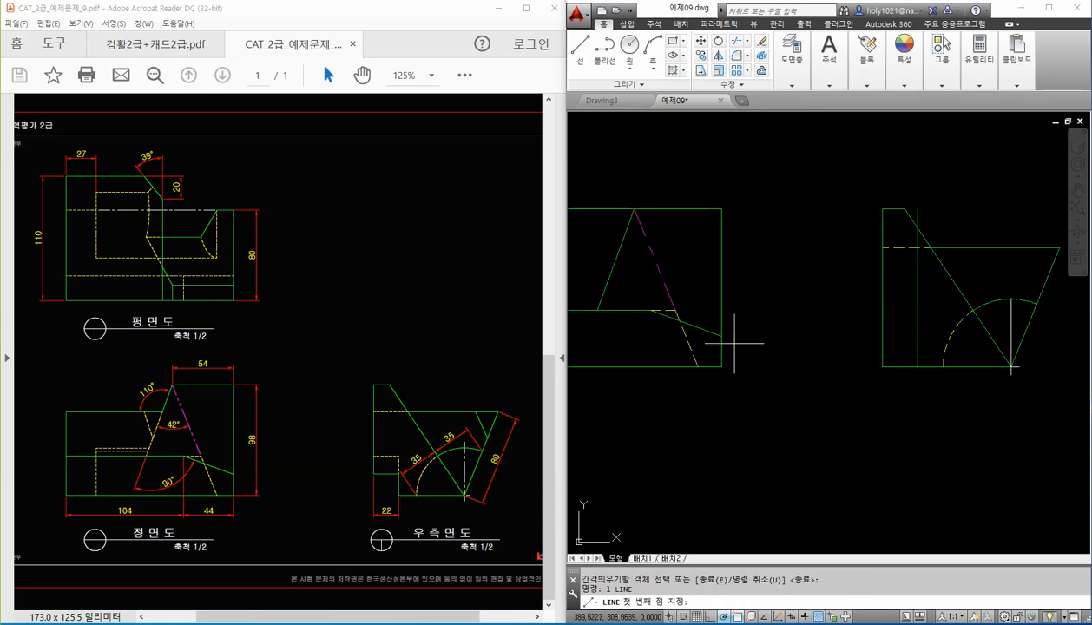
pyautogui.click(722, 336)
pyautogui.click(917, 336)
pyautogui.press('Return')
pyautogui.press('Return')
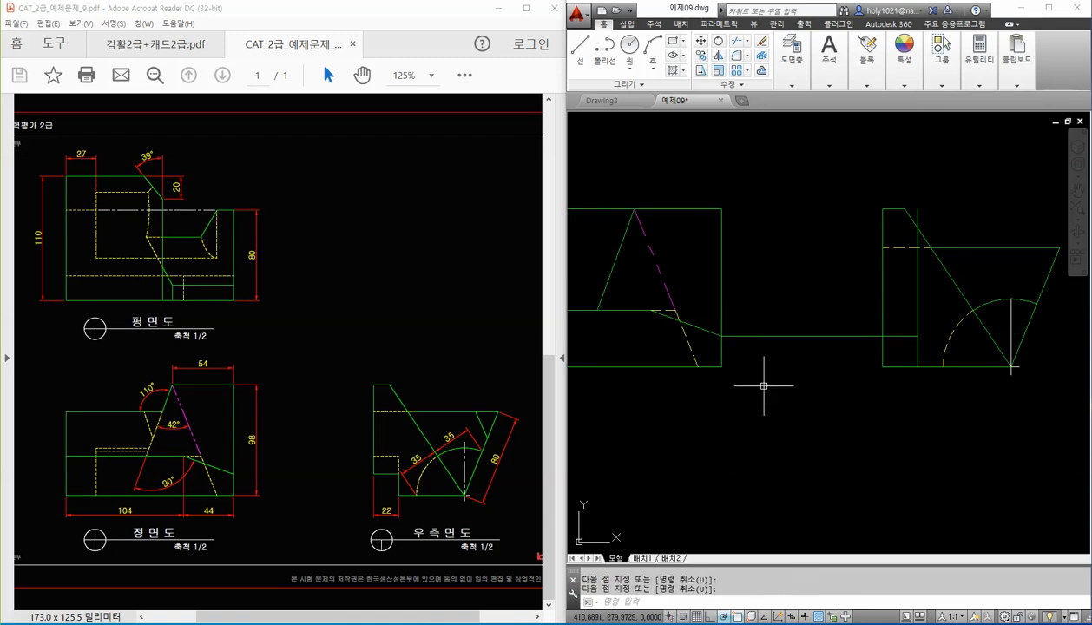
pyautogui.click(651, 310)
pyautogui.click(918, 309)
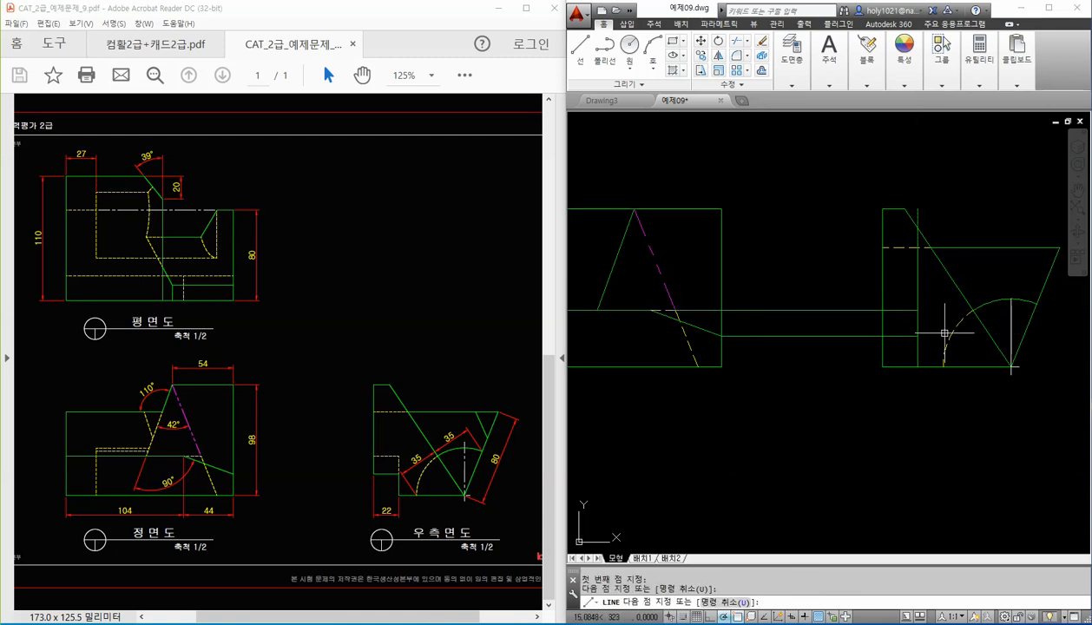
pyautogui.press('Return')
# Step: Trim the side view's offset line above the upper projection line and both projection lines between the two views
pyautogui.press('Return')
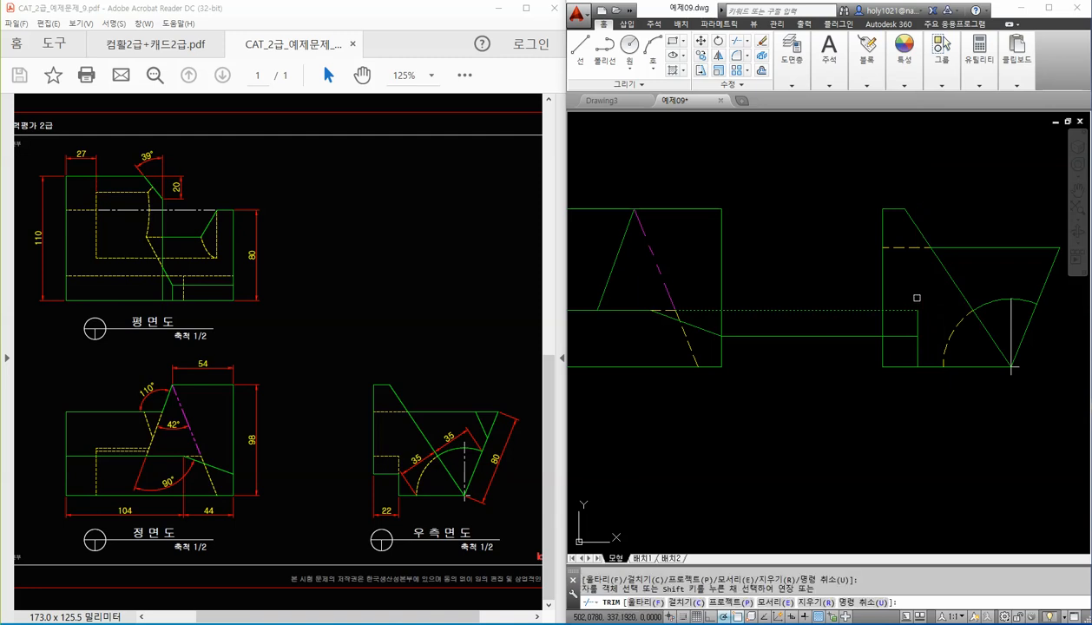
pyautogui.click(851, 340)
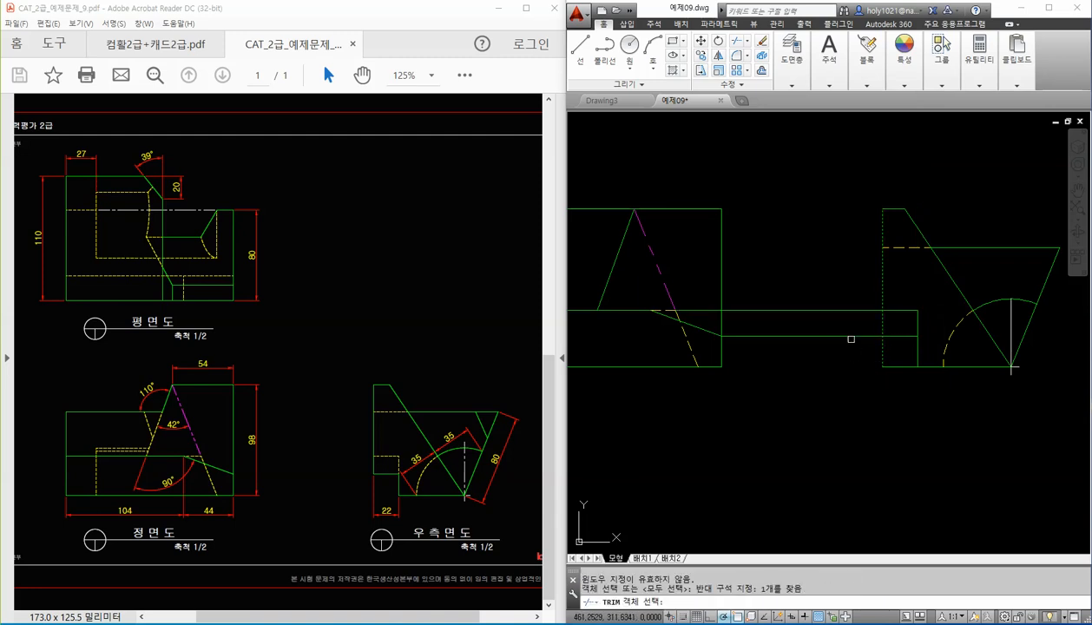
pyautogui.press('Return')
pyautogui.click(858, 356)
pyautogui.click(831, 294)
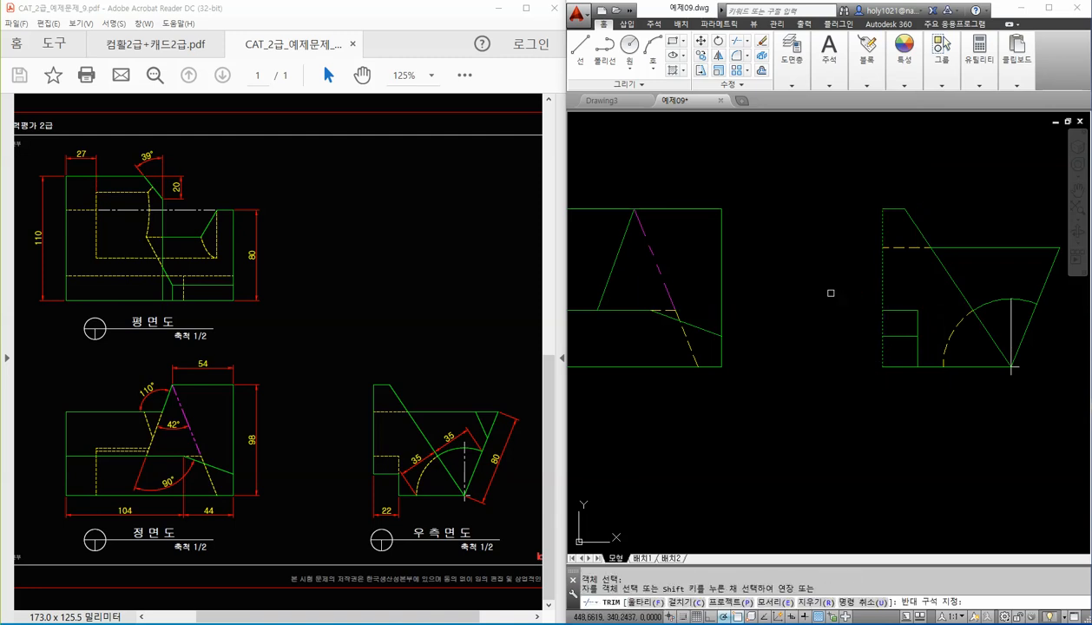
pyautogui.press('Return')
# Step: Trim the side view's lower-left corner outside the offset line and below the lower projection line
pyautogui.press('Return')
pyautogui.press('Return')
pyautogui.click(888, 373)
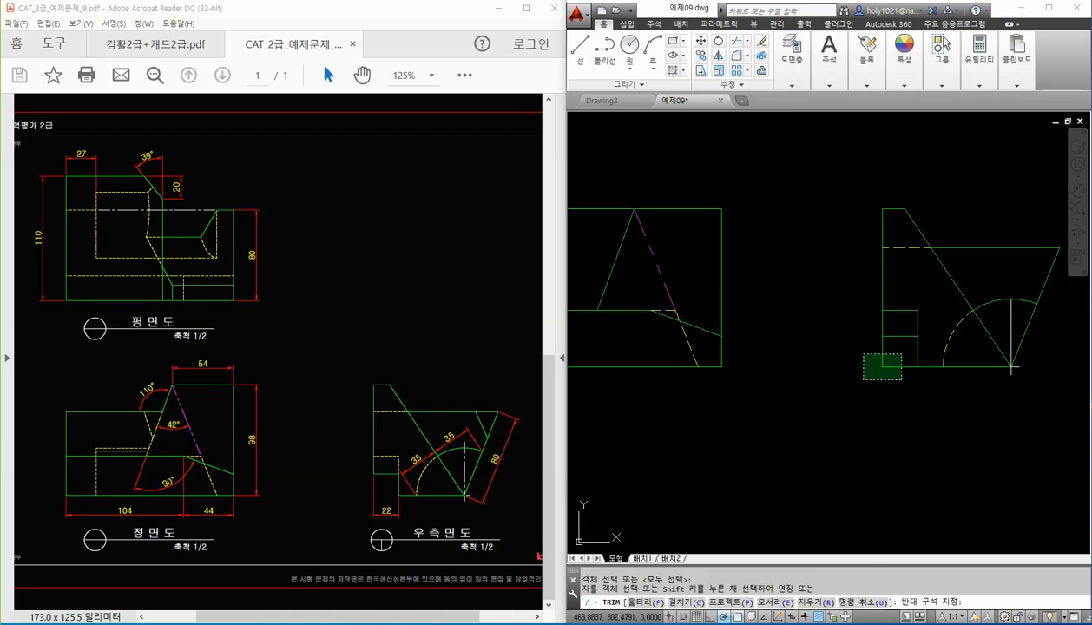
pyautogui.click(844, 348)
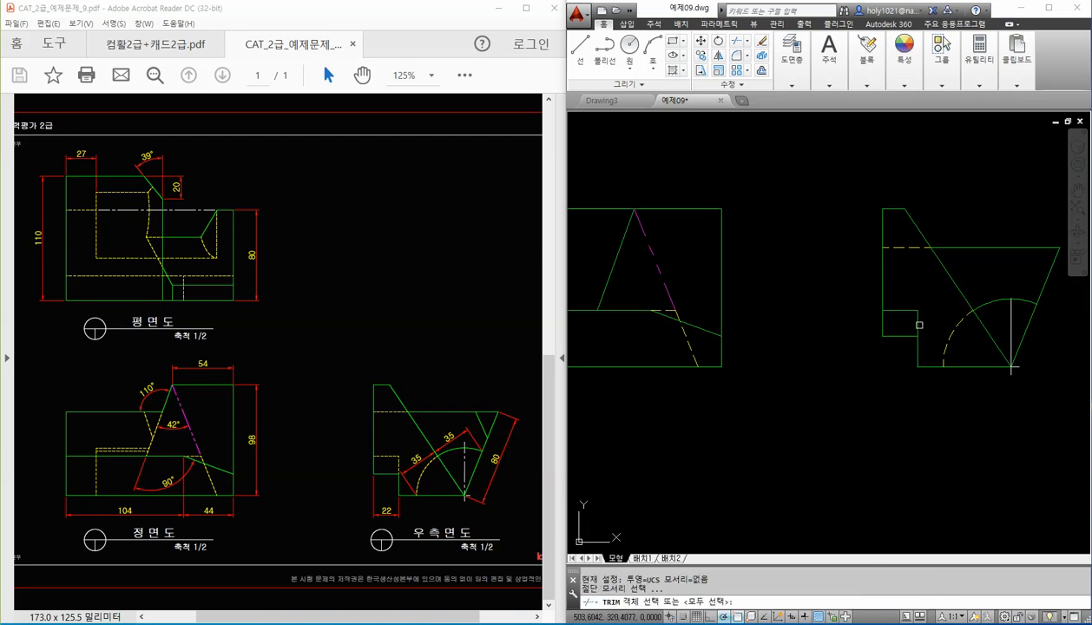
pyautogui.press('Return')
# Step: Draw a vertical line in the side view joining the inner ends of the two horizontal projection lines
pyautogui.write('l')
pyautogui.press('Return')
pyautogui.click(918, 335)
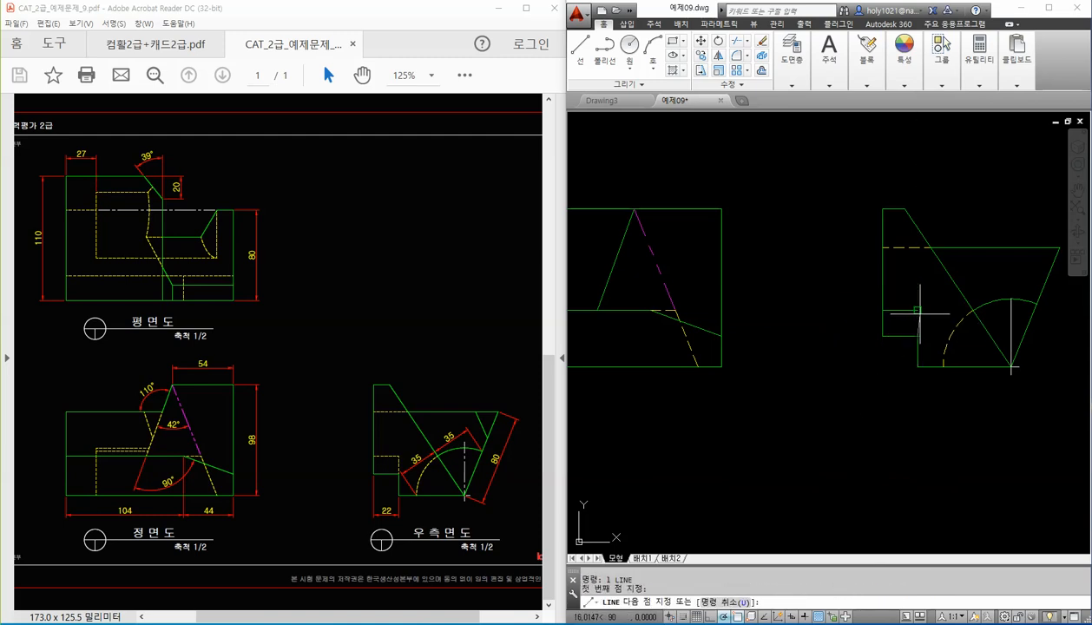
pyautogui.click(918, 311)
pyautogui.press('Return')
# Step: Match the side view's hidden arc properties onto the new short vertical line and the upper projection line
pyautogui.write('ma')
pyautogui.press('Return')
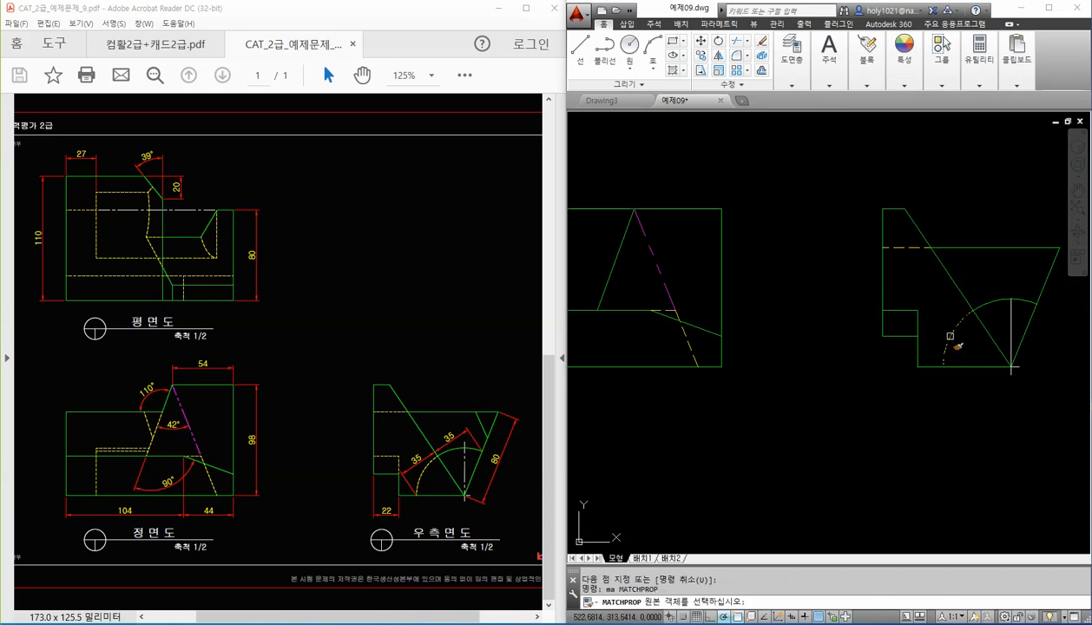
pyautogui.click(950, 337)
pyautogui.click(930, 320)
pyautogui.click(909, 302)
pyautogui.press('Return')
# Step: Draw a horizontal line from the left end of the side view's hidden horizontal line to the front view's left edge
pyautogui.scroll(2, 912, 369)
pyautogui.moveTo(913, 370); pyautogui.dragTo(827, 406, button='middle')
pyautogui.scroll(-2, 796, 462)
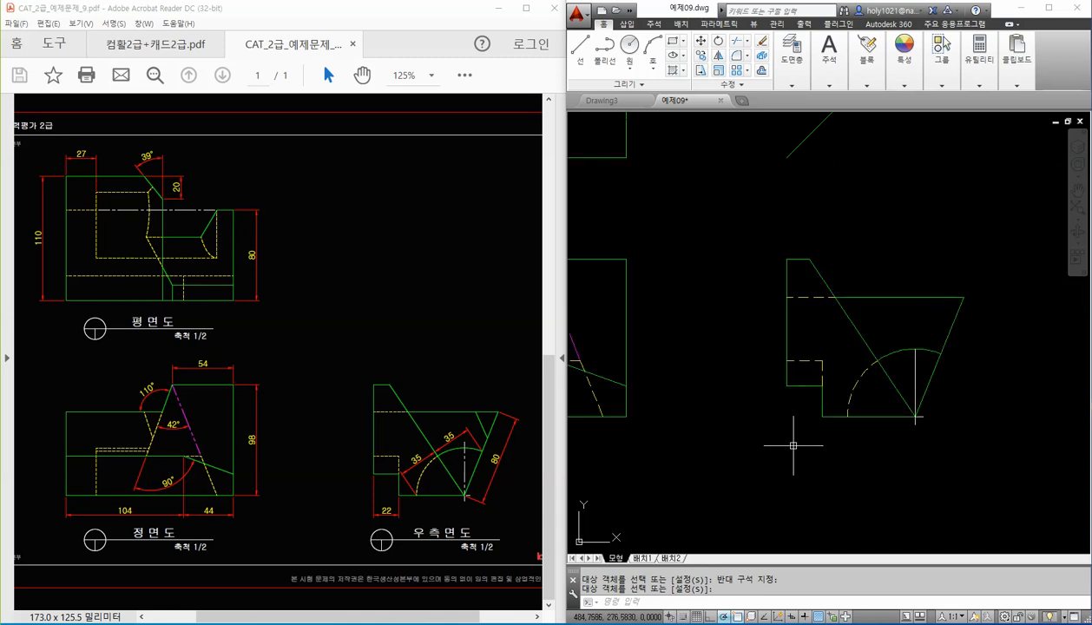
pyautogui.moveTo(782, 447)
pyautogui.mouseDown(button='middle')
pyautogui.moveTo(761, 454)
pyautogui.moveTo(837, 446)
pyautogui.moveTo(824, 458)
pyautogui.moveTo(825, 443)
pyautogui.moveTo(860, 469)
pyautogui.mouseUp(button='middle')
pyautogui.scroll(-2, 820, 453)
pyautogui.write('z')
pyautogui.press('Return')
pyautogui.click(603, 158)
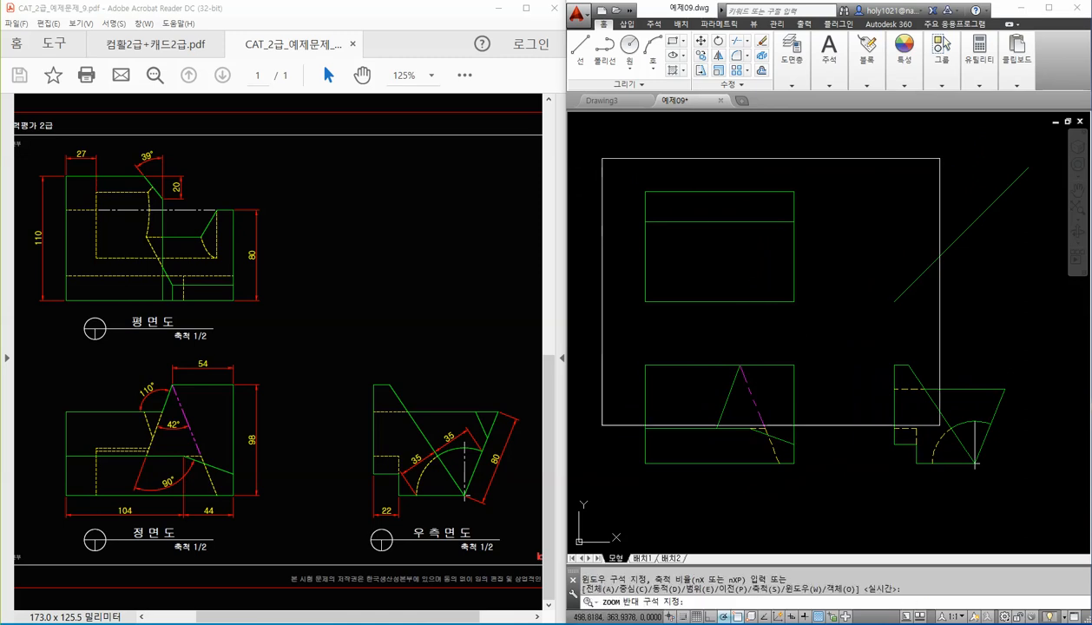
pyautogui.click(1027, 484)
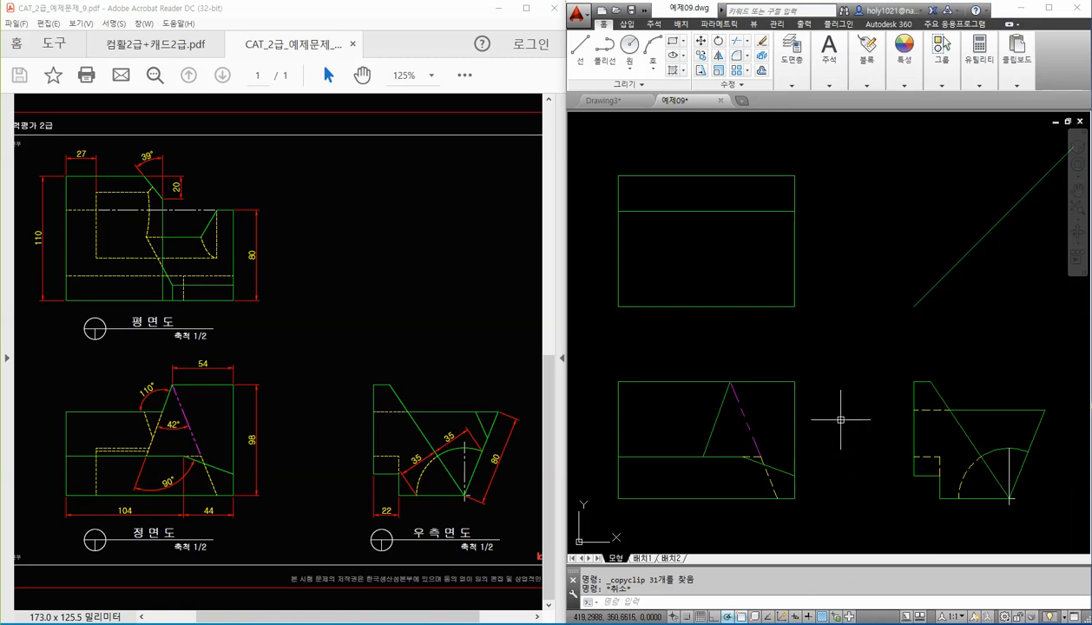
pyautogui.moveTo(836, 440); pyautogui.dragTo(847, 420, button='middle')
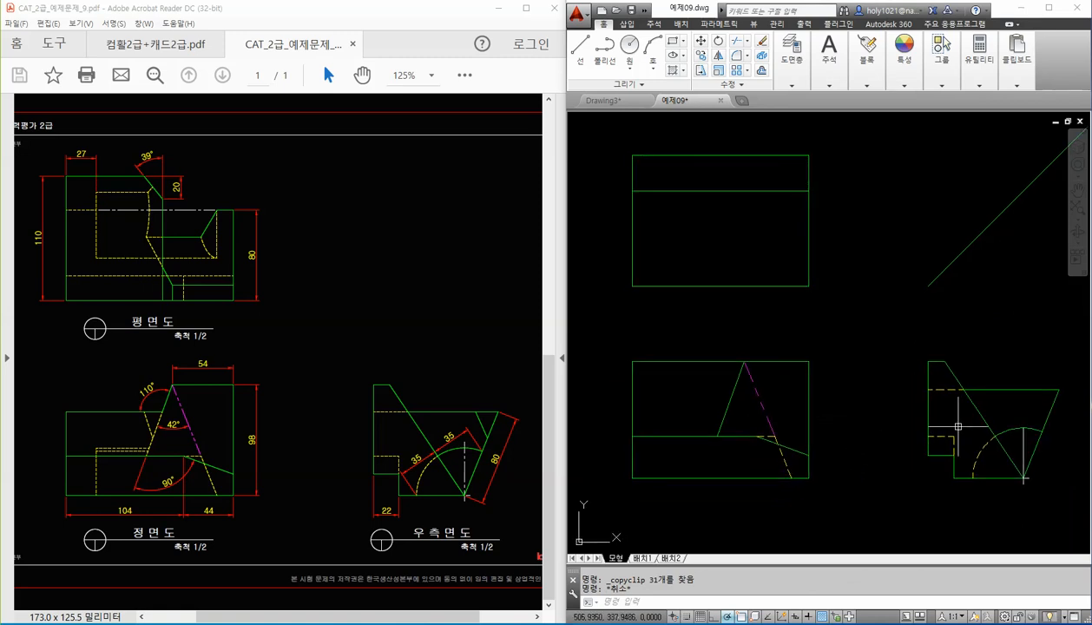
pyautogui.write('l')
pyautogui.press('Return')
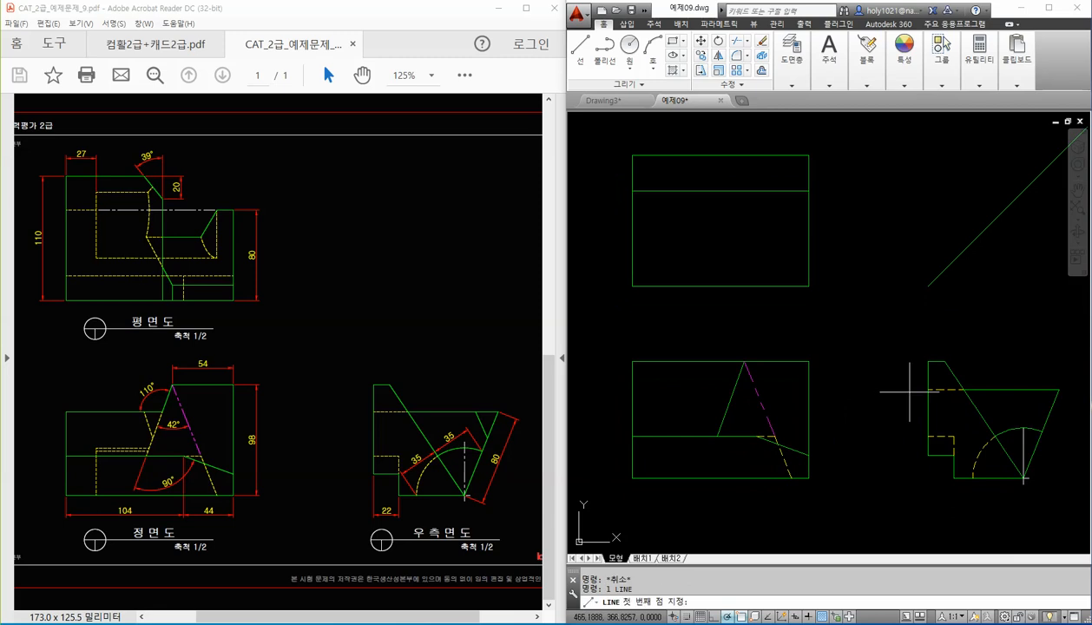
pyautogui.click(928, 390)
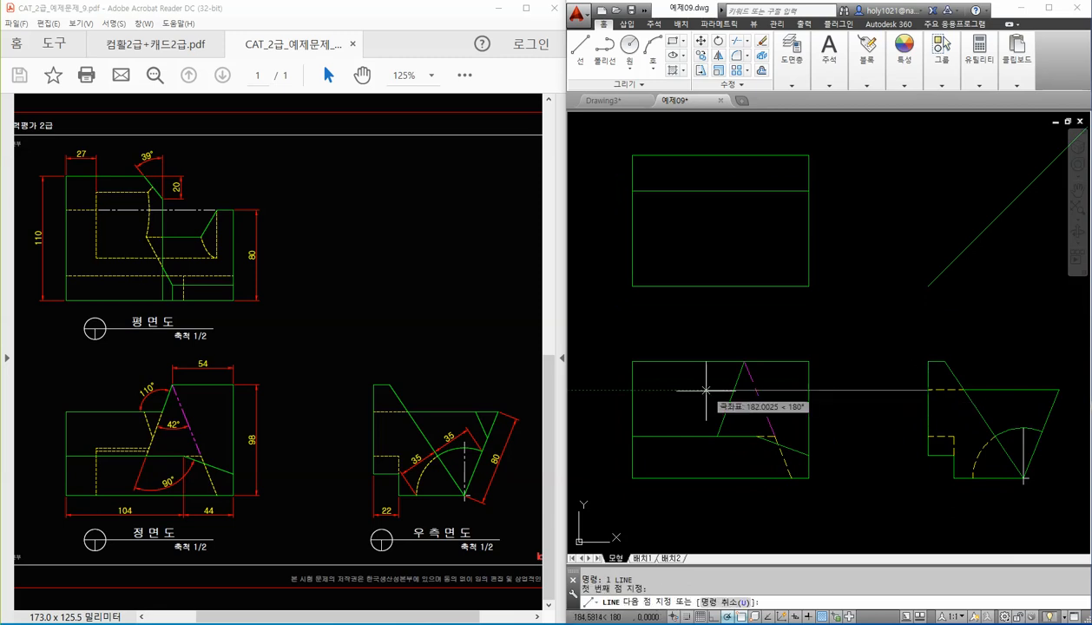
pyautogui.click(634, 390)
pyautogui.press('Return')
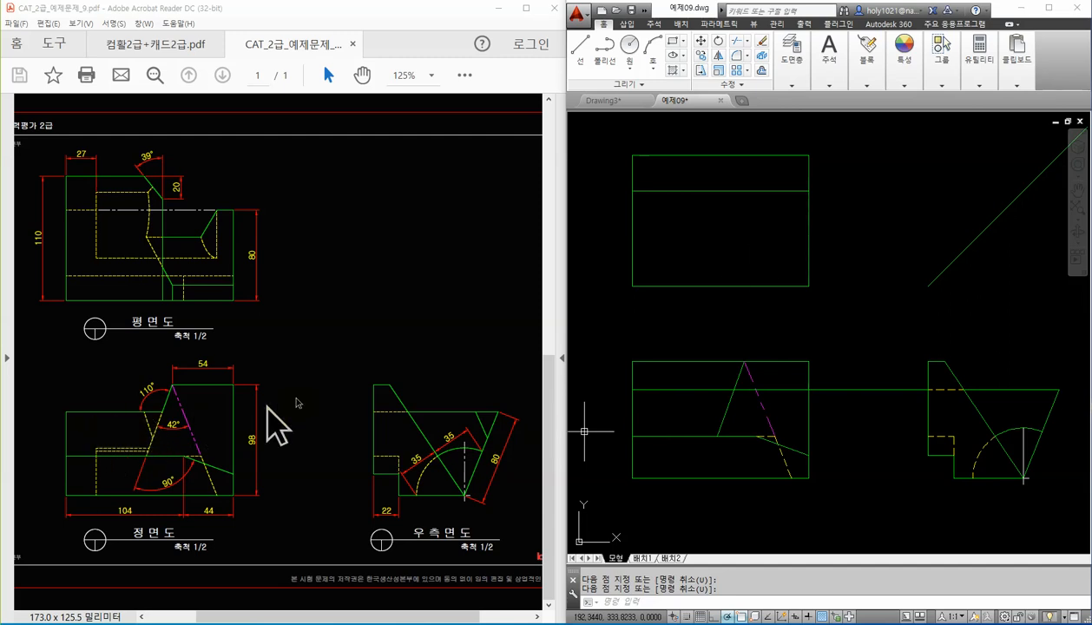
# Step: Trim the projected line beyond the front view's sloped line and remove the front view's upper-left corner
pyautogui.write('tr')
pyautogui.press('Return')
pyautogui.click(729, 400)
pyautogui.press('Return')
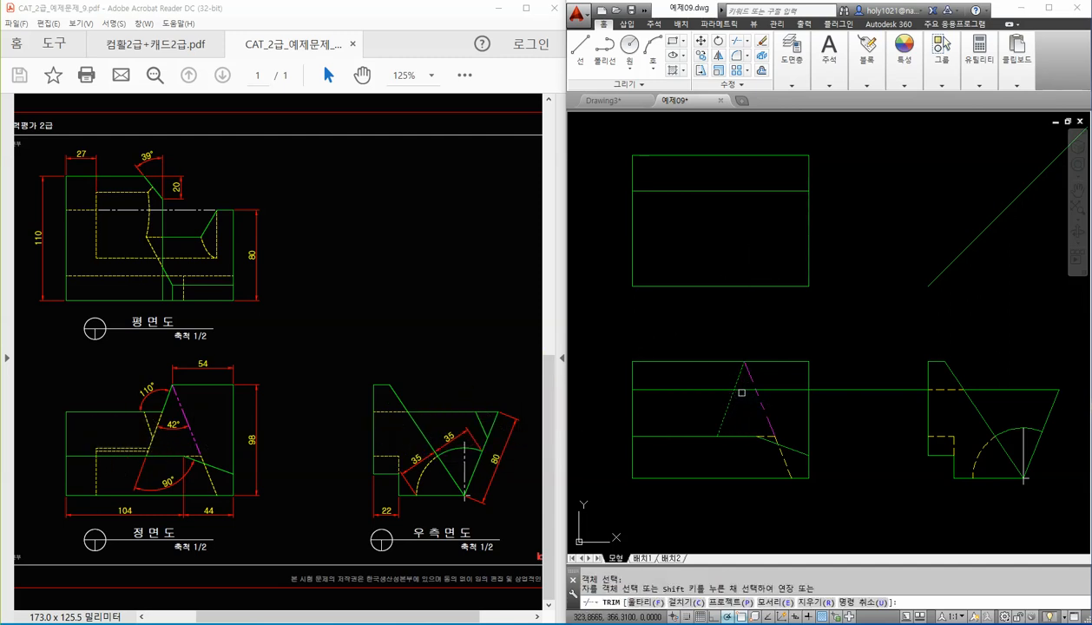
pyautogui.click(743, 393)
pyautogui.press('Return')
pyautogui.press('Return')
pyautogui.press('Return')
pyautogui.click(659, 376)
pyautogui.press('Escape')
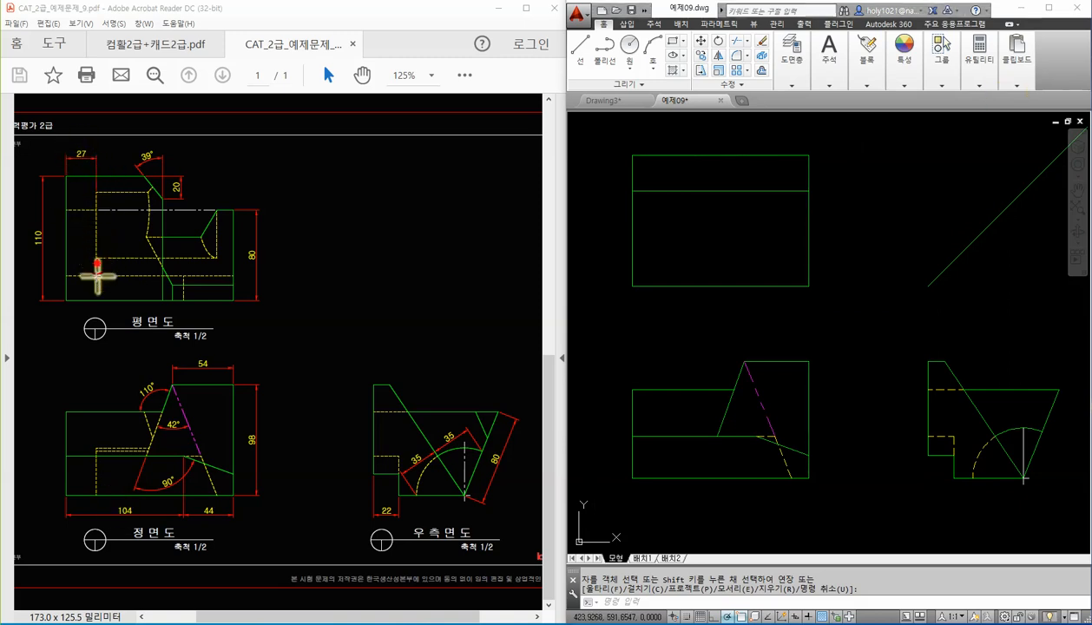
# Step: Offset the front view's left vertical edge 27 to the inside
pyautogui.moveTo(96, 302); pyautogui.dragTo(96, 444)
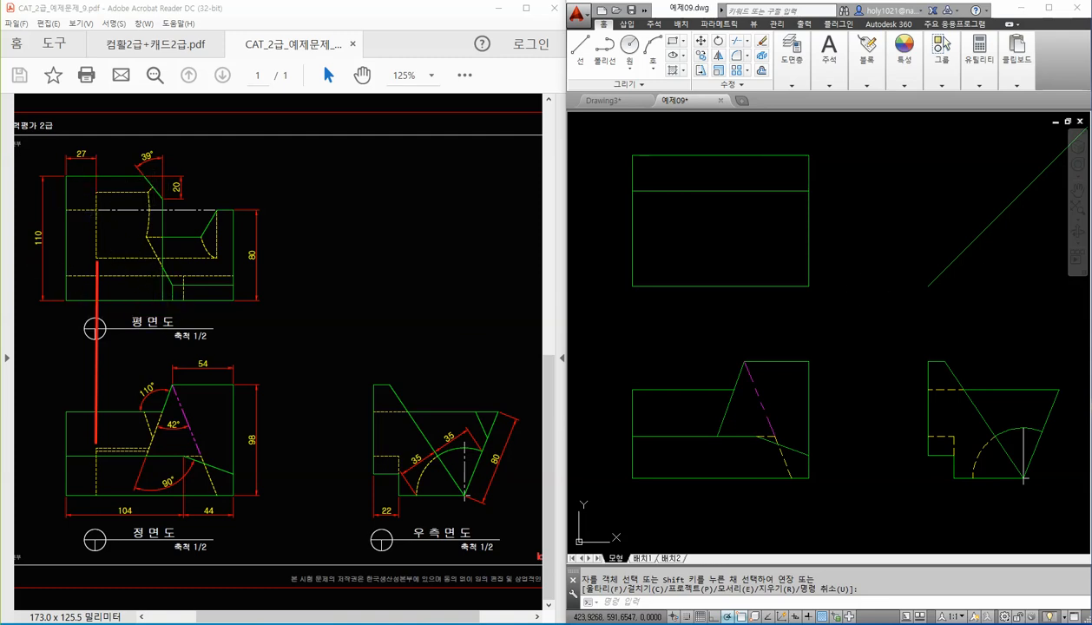
pyautogui.press('Escape')
pyautogui.write('o')
pyautogui.press('Return')
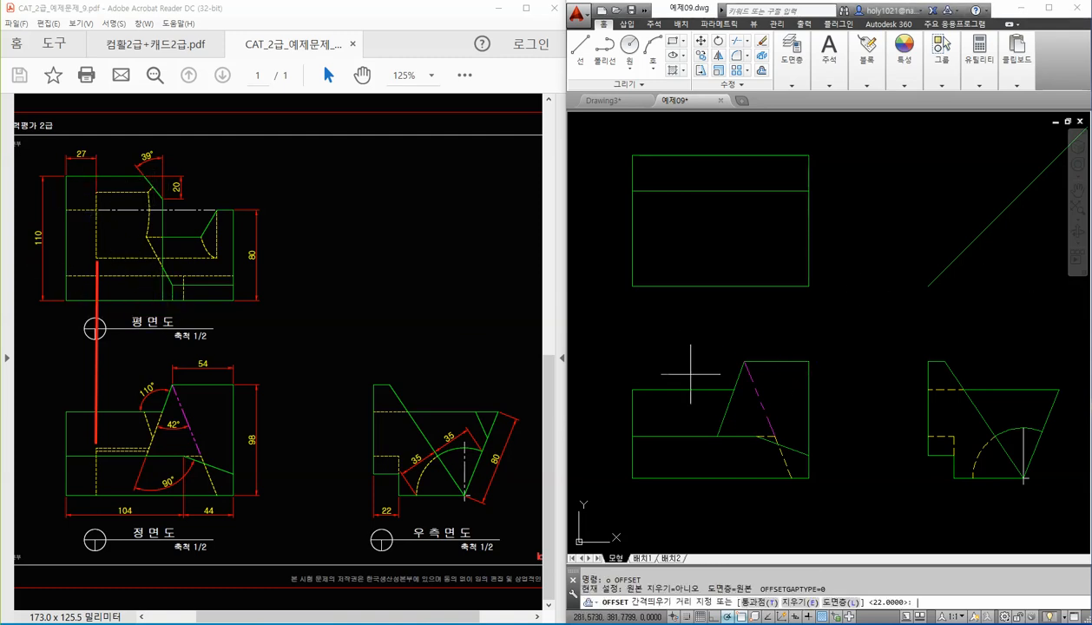
pyautogui.write('27')
pyautogui.press('Return')
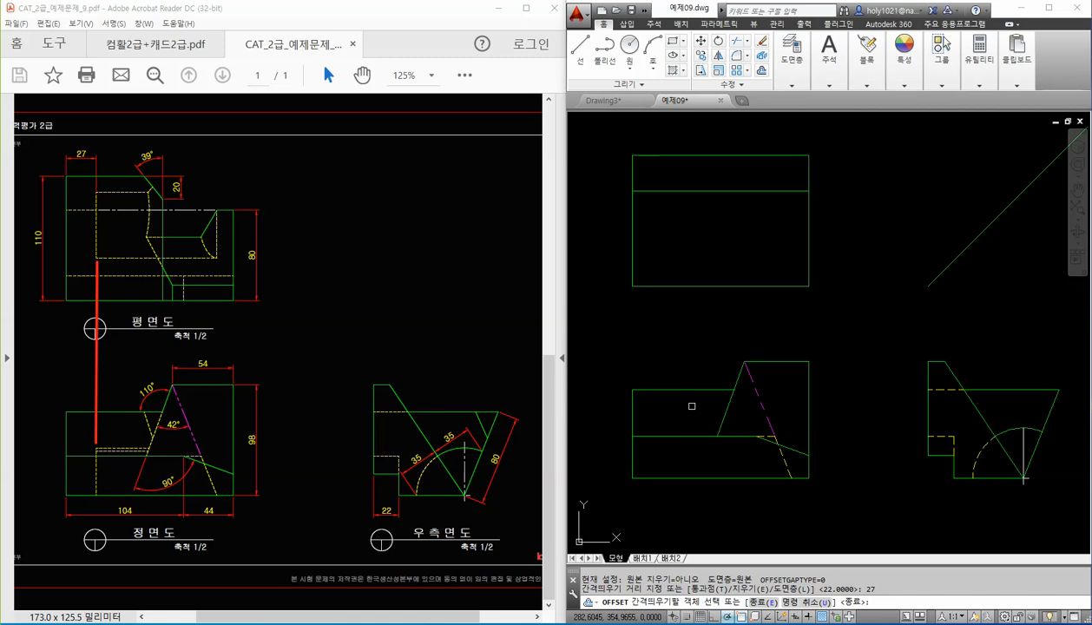
pyautogui.click(631, 413)
pyautogui.click(686, 451)
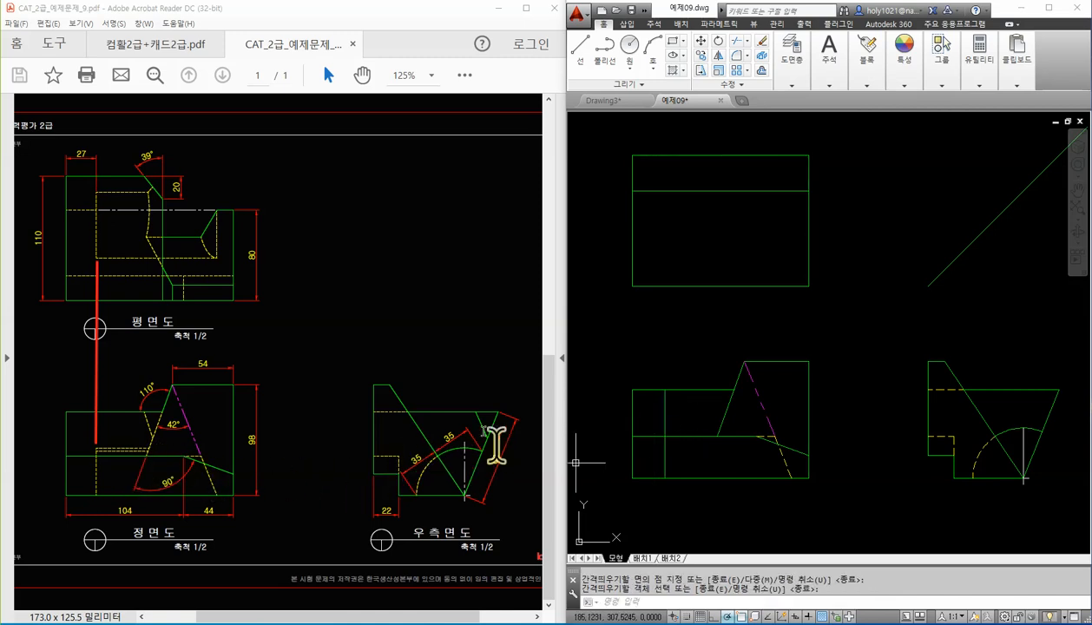
pyautogui.press('Return')
pyautogui.press('Return')
pyautogui.click(1024, 428)
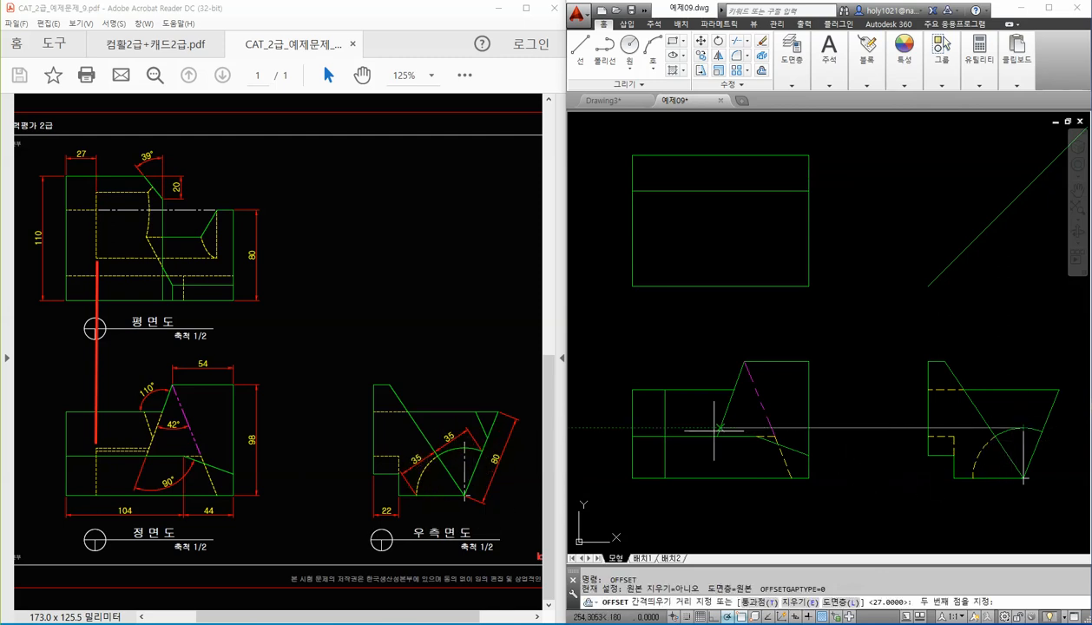
pyautogui.click(664, 428)
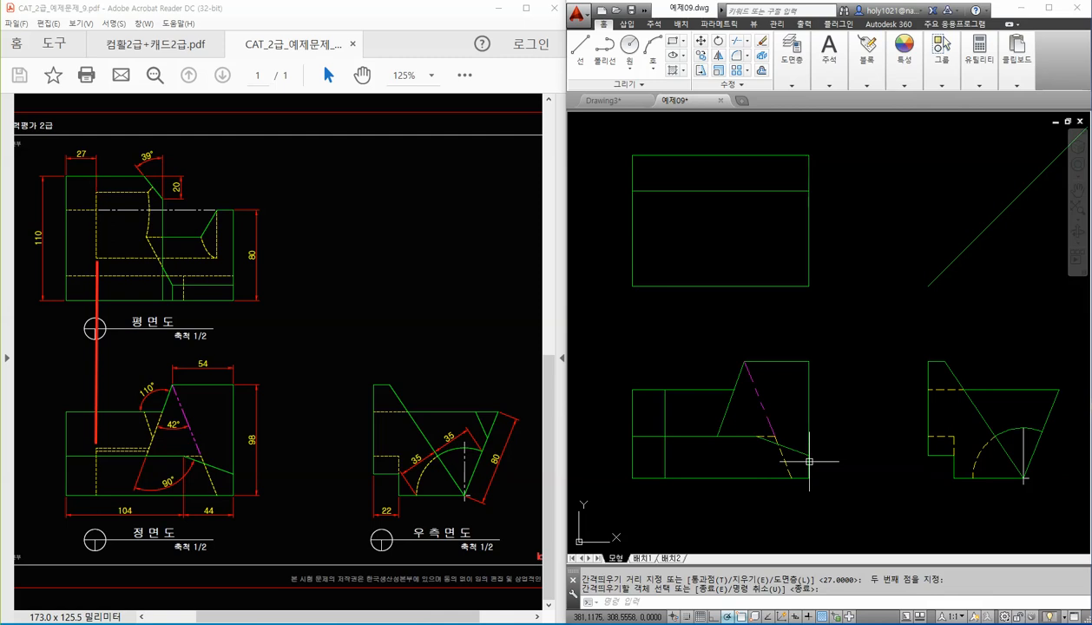
# Step: Project the side view arc's top point and its end on the slanted edge as horizontal rays through the front view
pyautogui.press('Return')
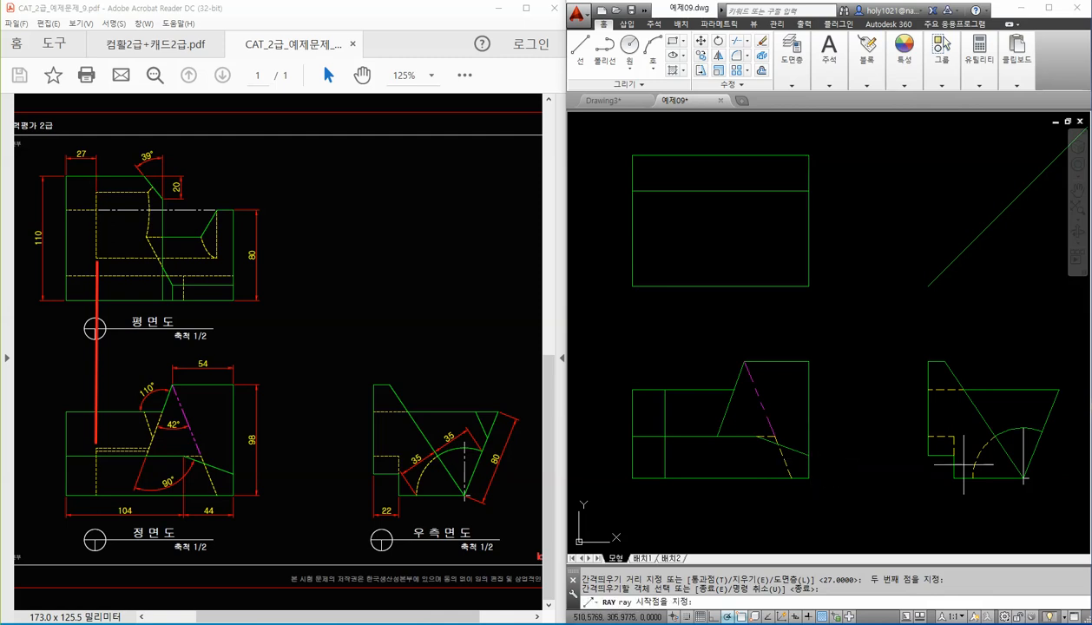
pyautogui.click(1024, 428)
pyautogui.click(960, 428)
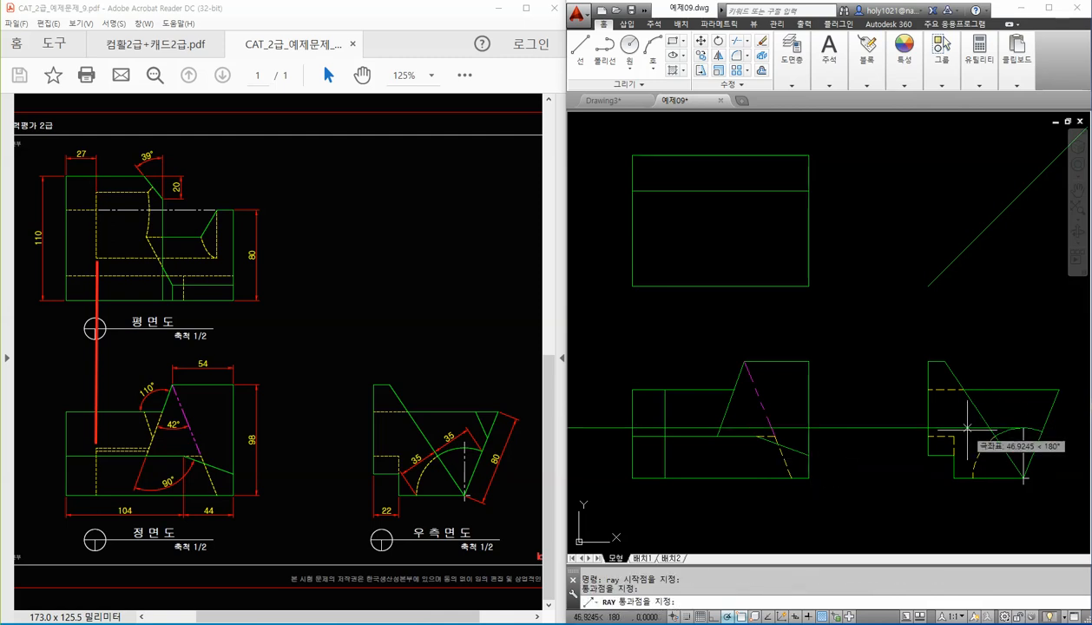
pyautogui.press('Return')
pyautogui.scroll(2, 1037, 448)
pyautogui.press('space')
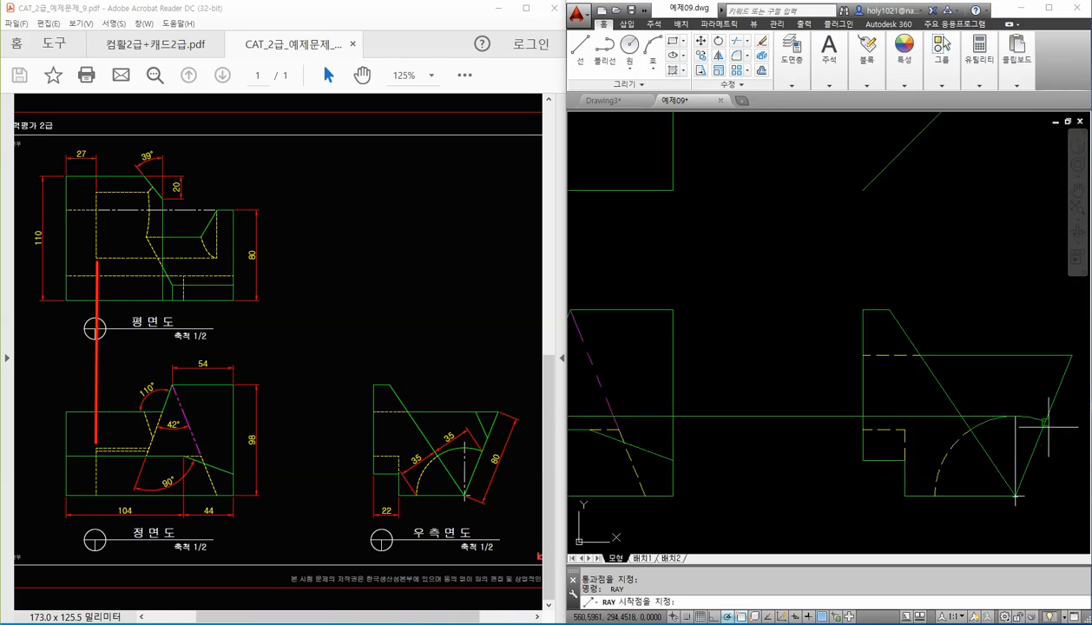
pyautogui.click(1046, 423)
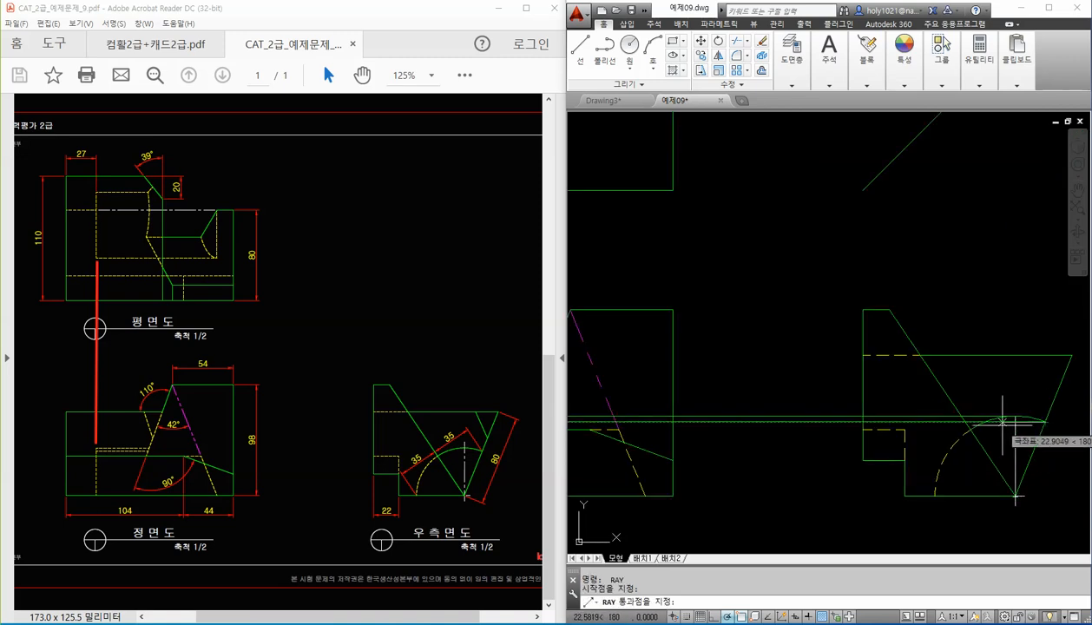
pyautogui.click(1003, 421)
pyautogui.press('Return')
pyautogui.scroll(-2, 1012, 425)
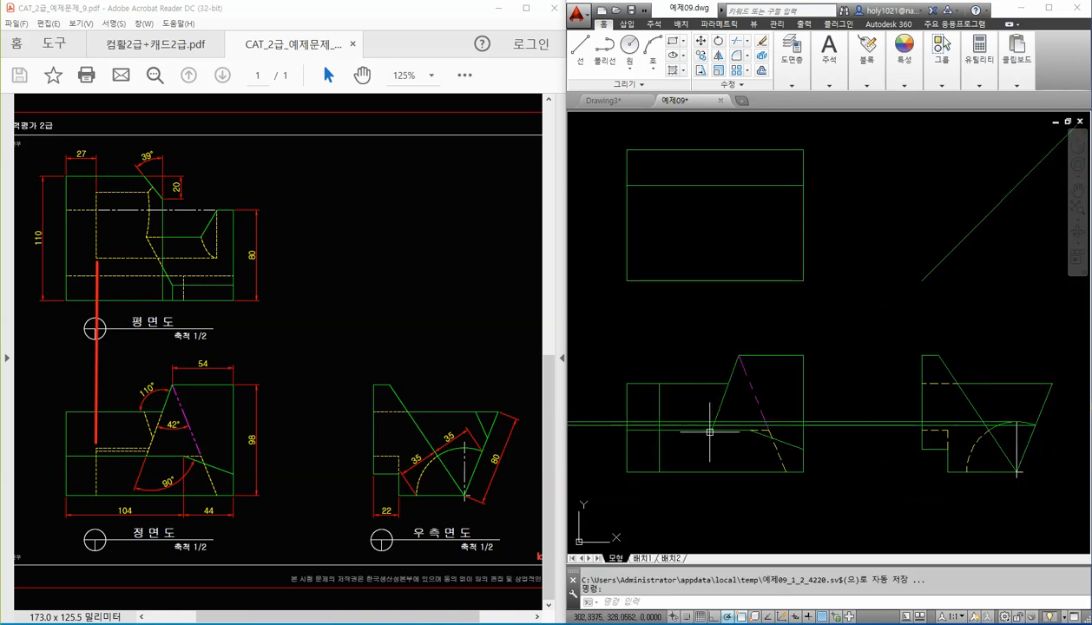
# Step: Trim the front view's offset line above the upper ray and both rays outside the offset and sloped lines
pyautogui.scroll(2, 680, 433)
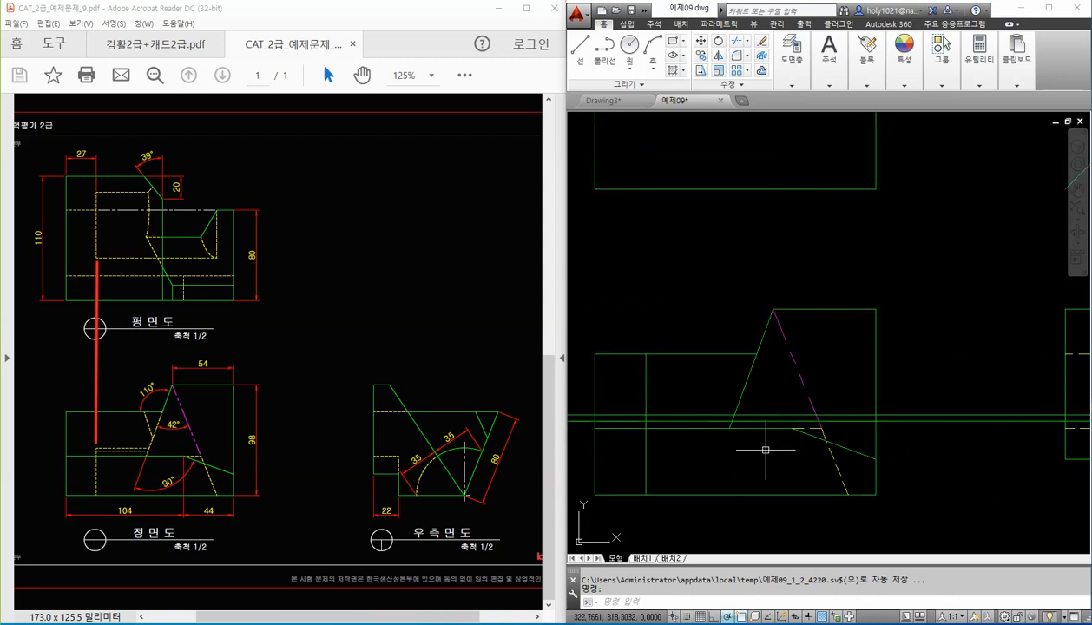
pyautogui.write('tr')
pyautogui.press('Return')
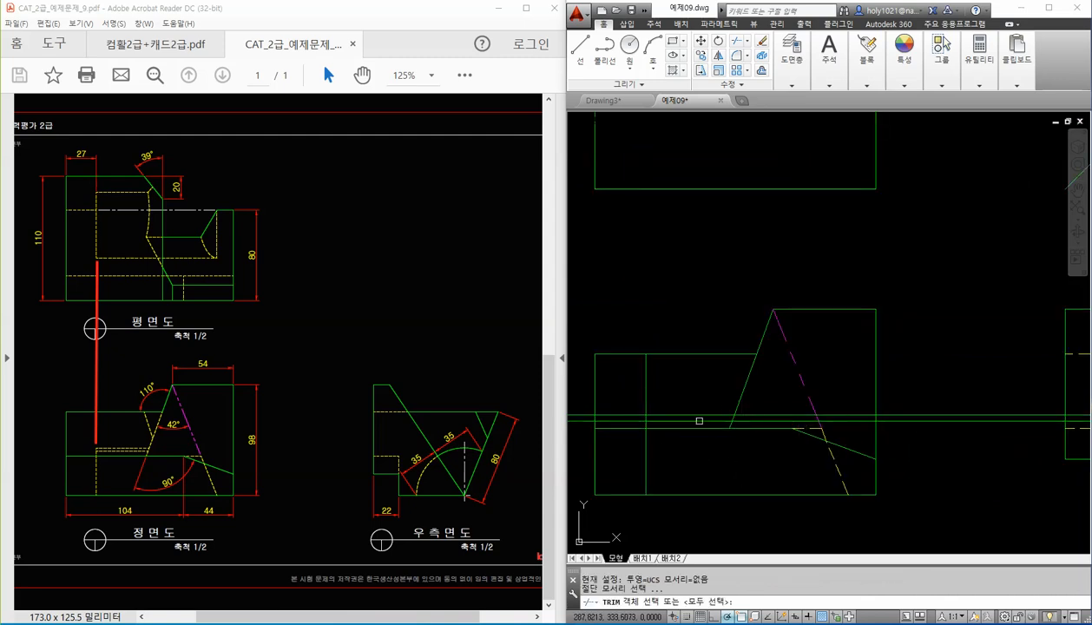
pyautogui.press('Return')
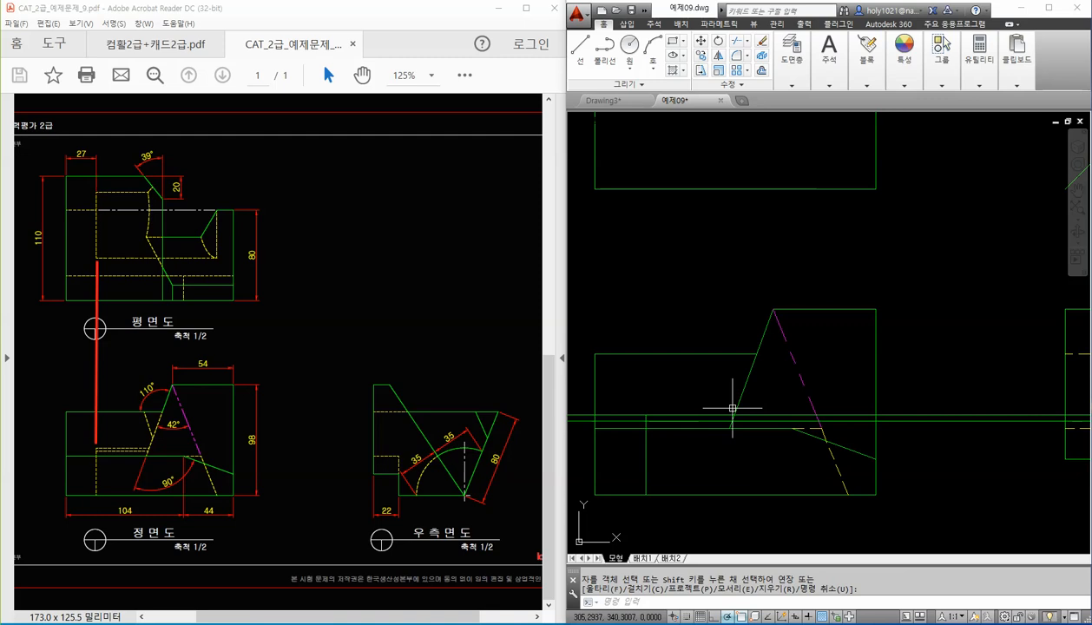
pyautogui.press('Return')
pyautogui.click(736, 410)
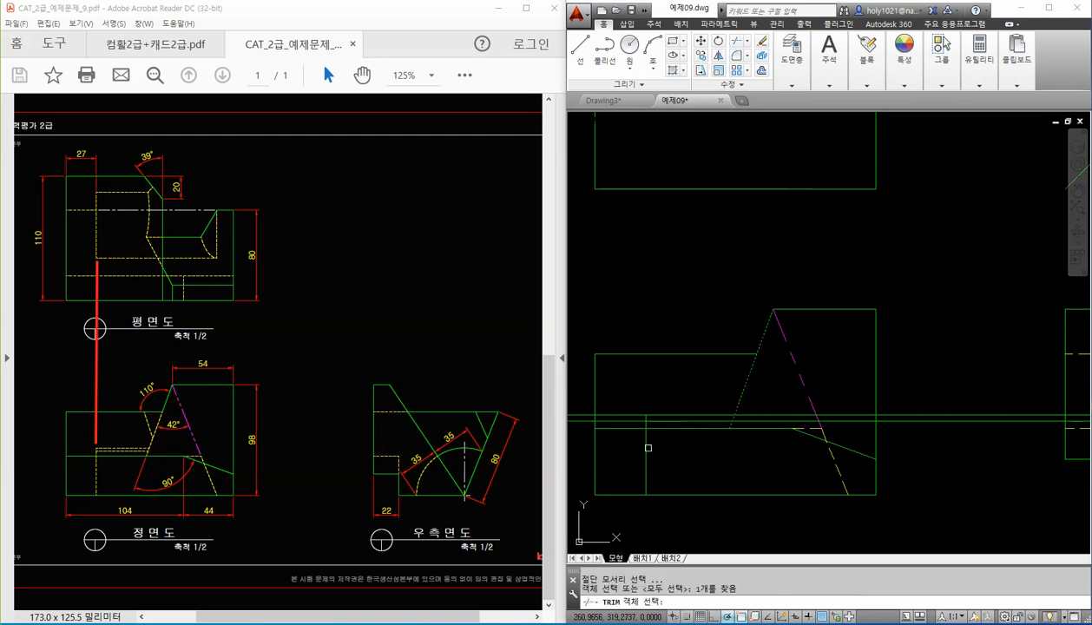
pyautogui.press('Return')
pyautogui.click(634, 416)
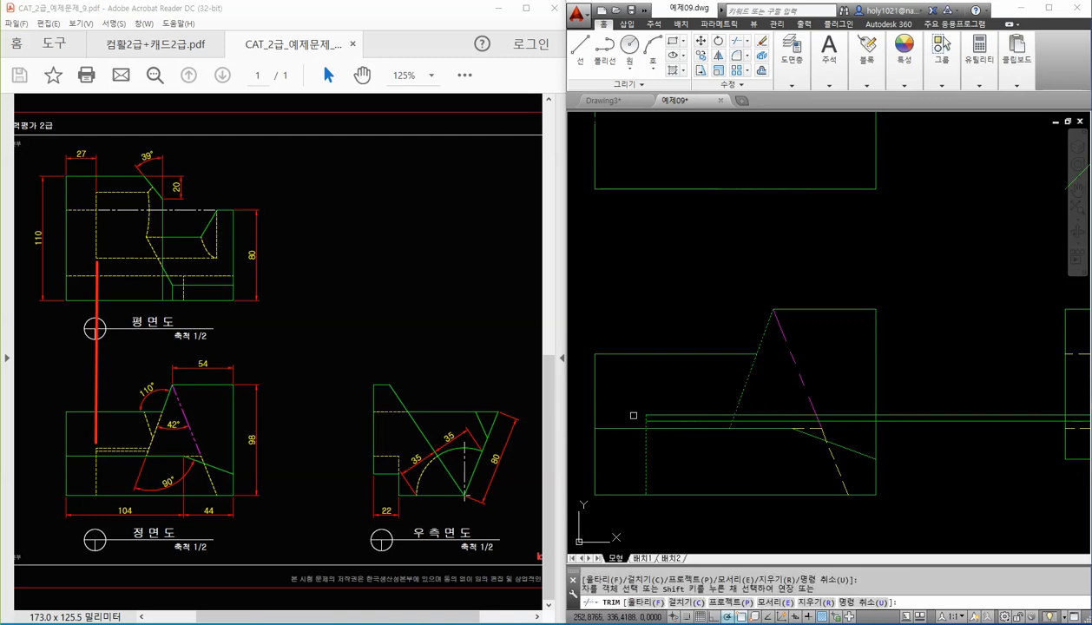
pyautogui.click(938, 445)
pyautogui.click(917, 376)
pyautogui.press('Return')
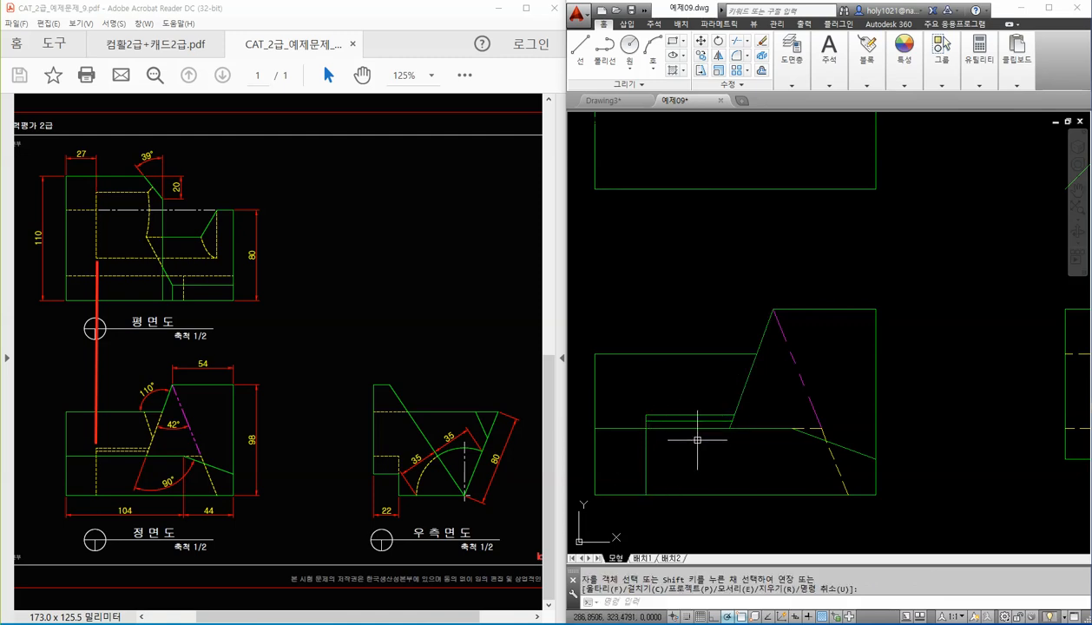
# Step: Match the front view's hidden slanted line properties onto the offset vertical line and the two trimmed horizontal lines
pyautogui.write('ma')
pyautogui.press('Return')
pyautogui.click(835, 463)
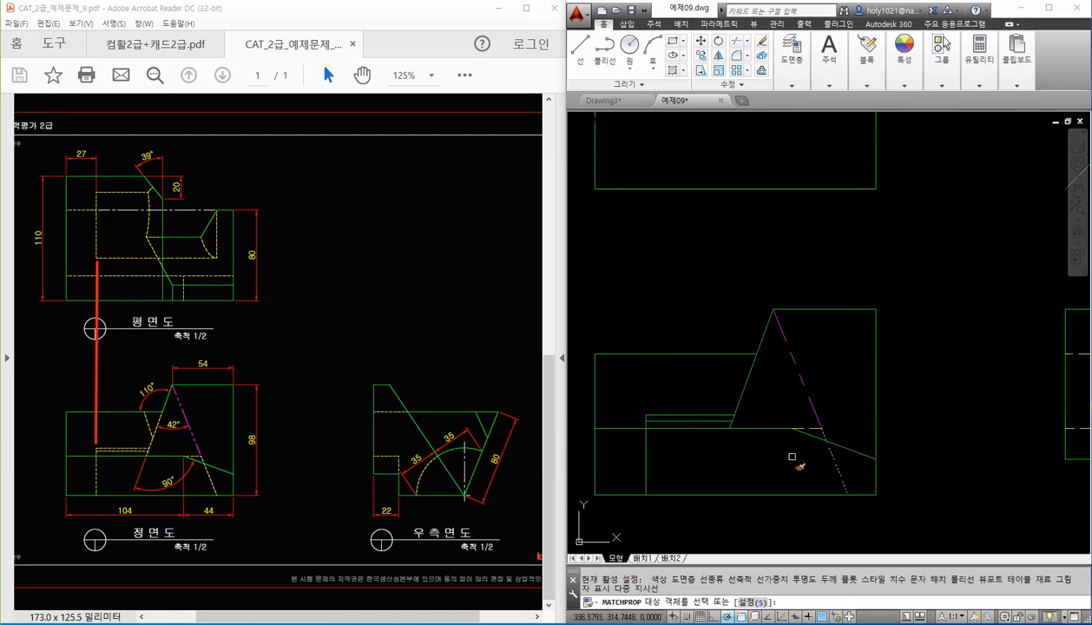
pyautogui.scroll(4, 653, 419)
pyautogui.click(650, 423)
pyautogui.click(616, 371)
pyautogui.press('Return')
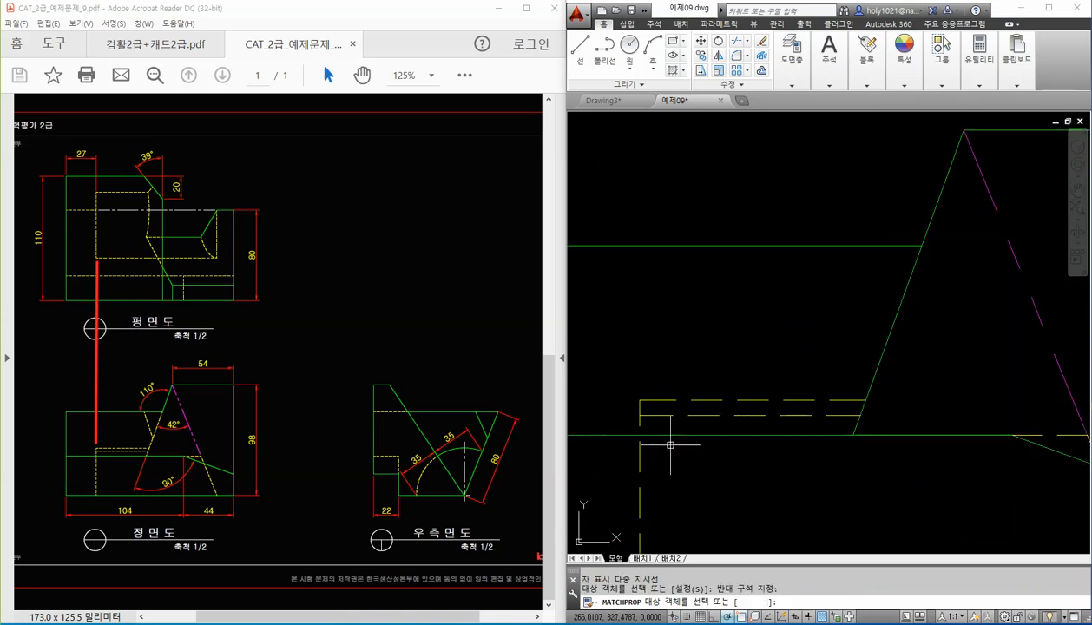
pyautogui.scroll(-2, 733, 434)
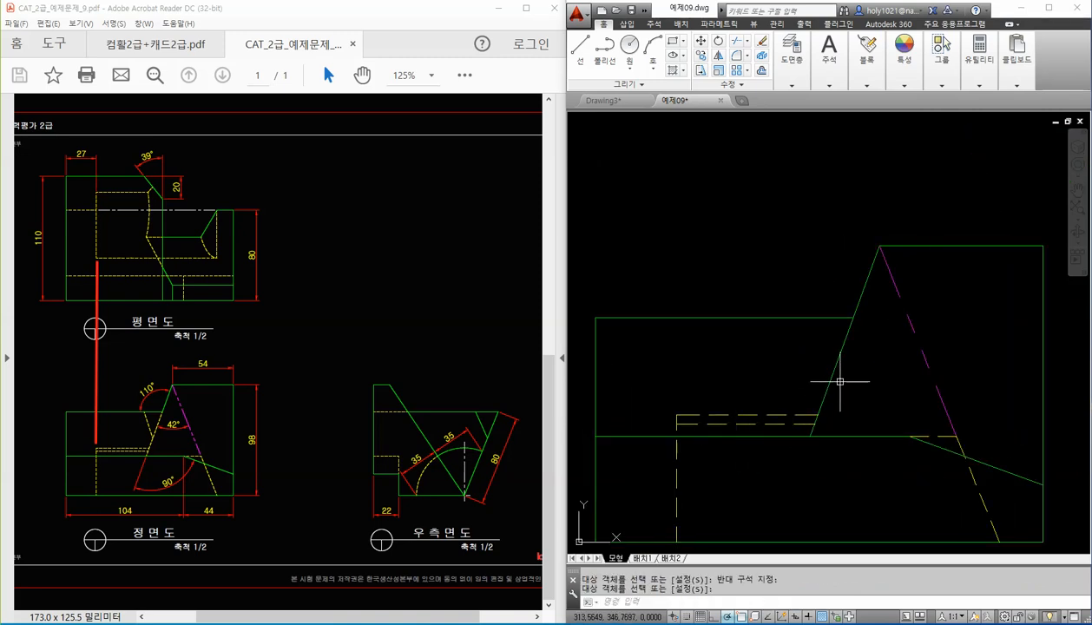
pyautogui.write('tr')
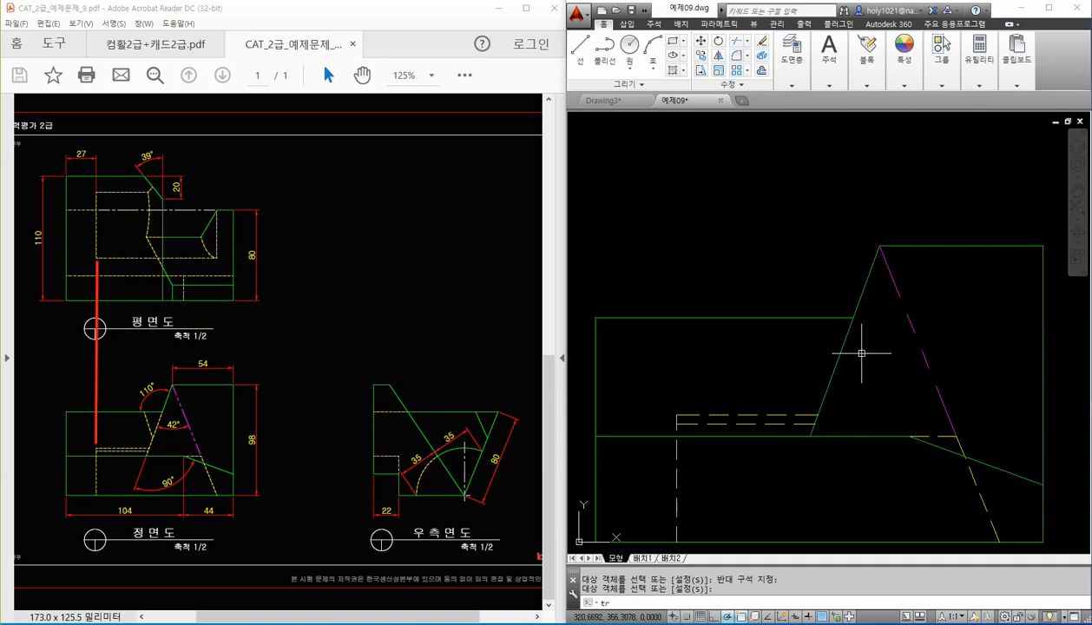
pyautogui.press('Escape')
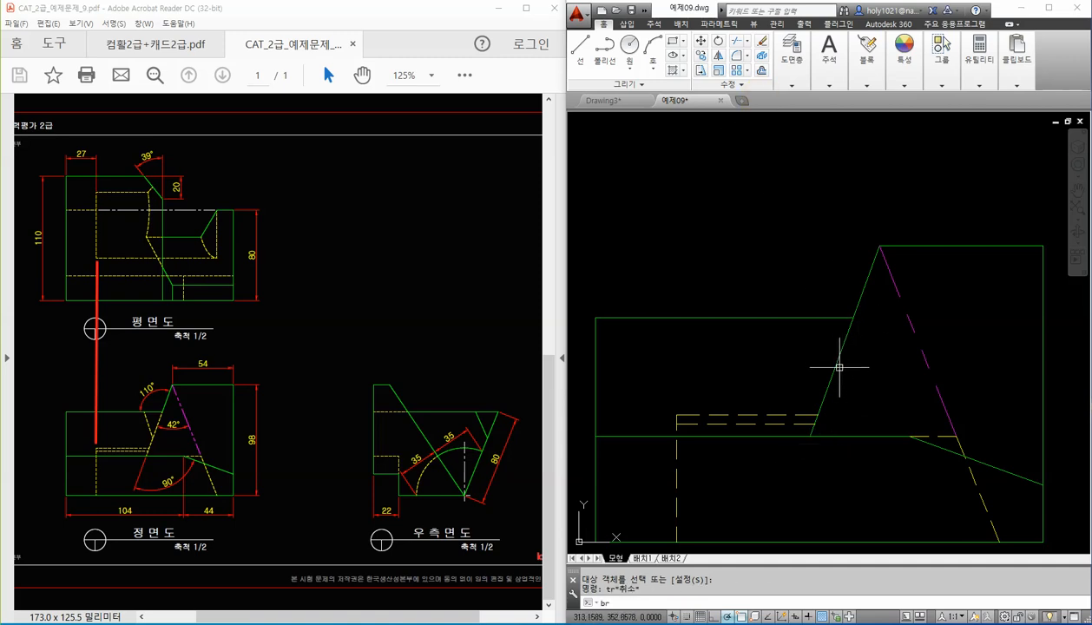
# Step: Break the front view's green sloped line at its intersection with the upper horizontal edge
pyautogui.press('Return')
pyautogui.click(861, 298)
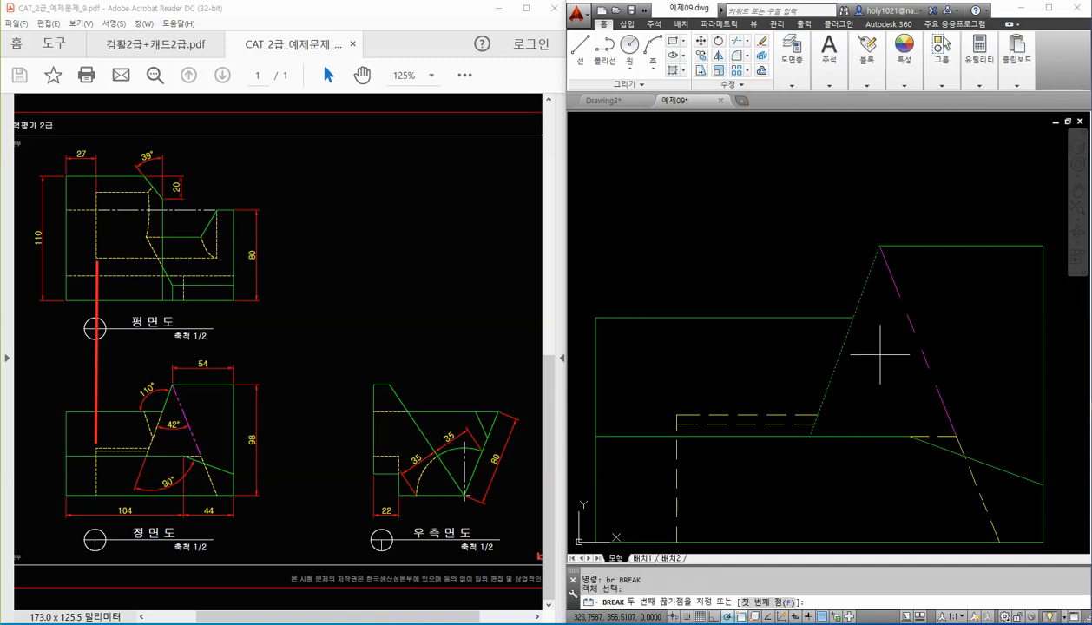
pyautogui.press('Return')
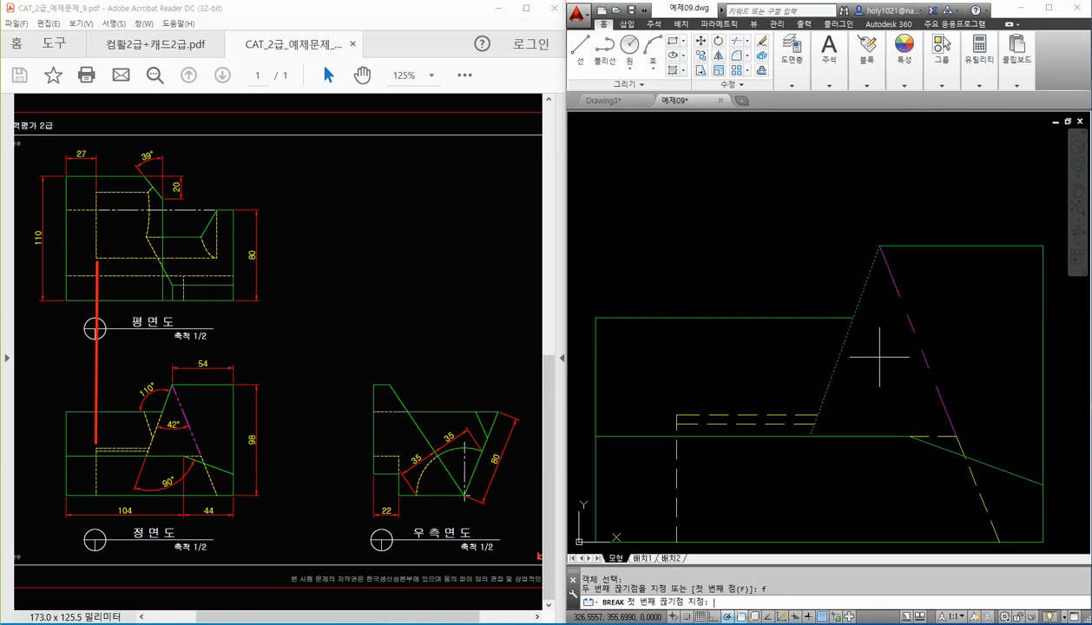
pyautogui.click(855, 317)
pyautogui.click(854, 316)
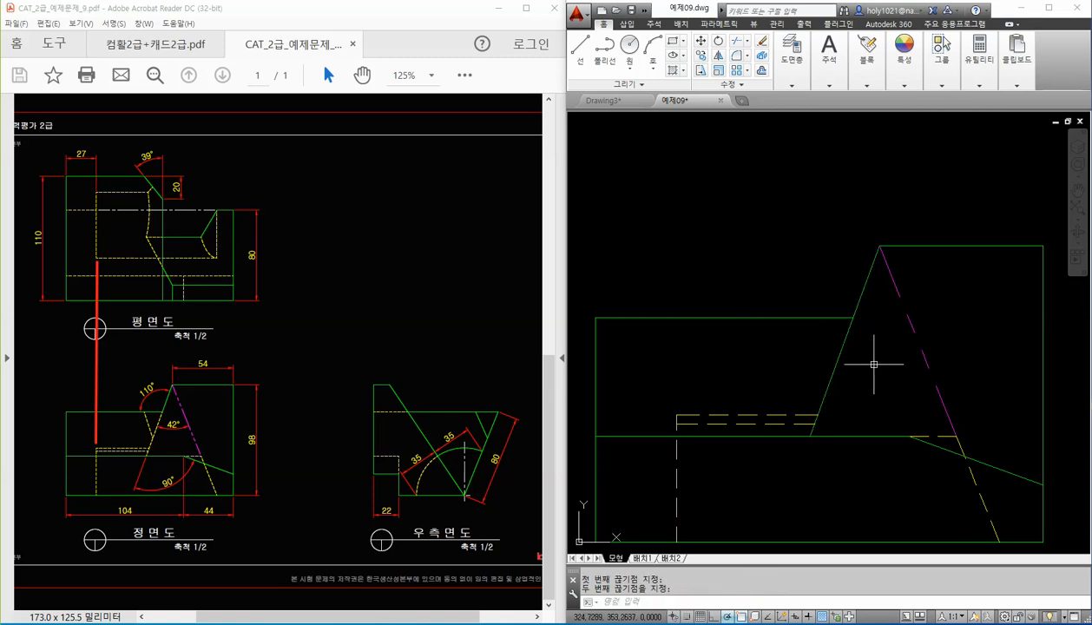
# Step: Match the hidden horizontal line's properties onto the lower segment of the front view's broken sloped line
pyautogui.write('ma')
pyautogui.press('Return')
pyautogui.click(790, 415)
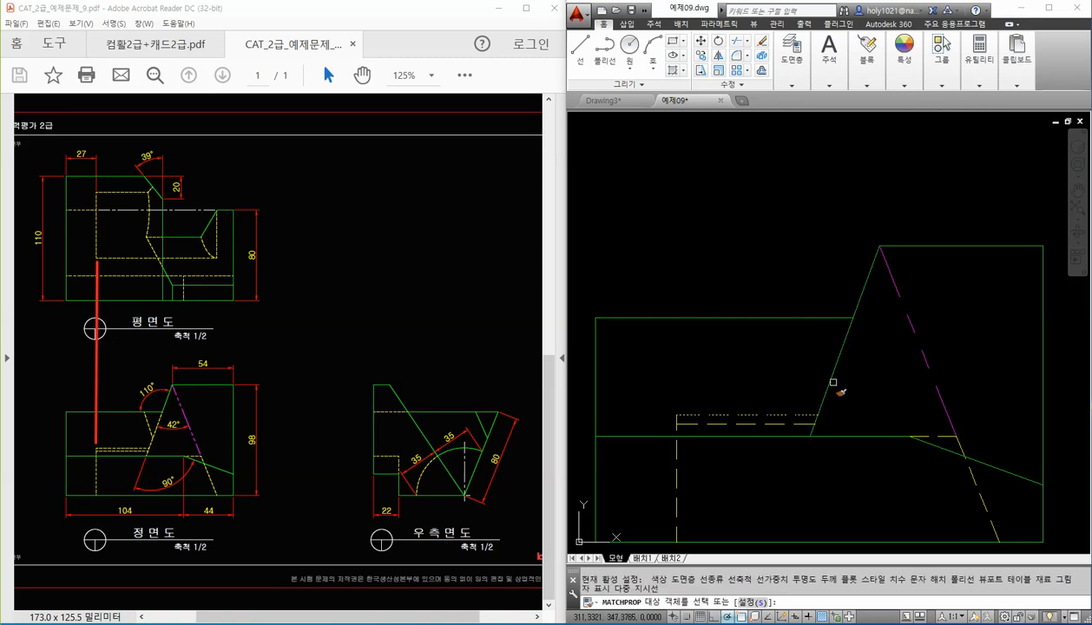
pyautogui.click(833, 382)
pyautogui.press('Return')
# Step: Examine how the vertical edge and inner outlines of the PDF's top view correspond to the front view
pyautogui.scroll(-2, 813, 449)
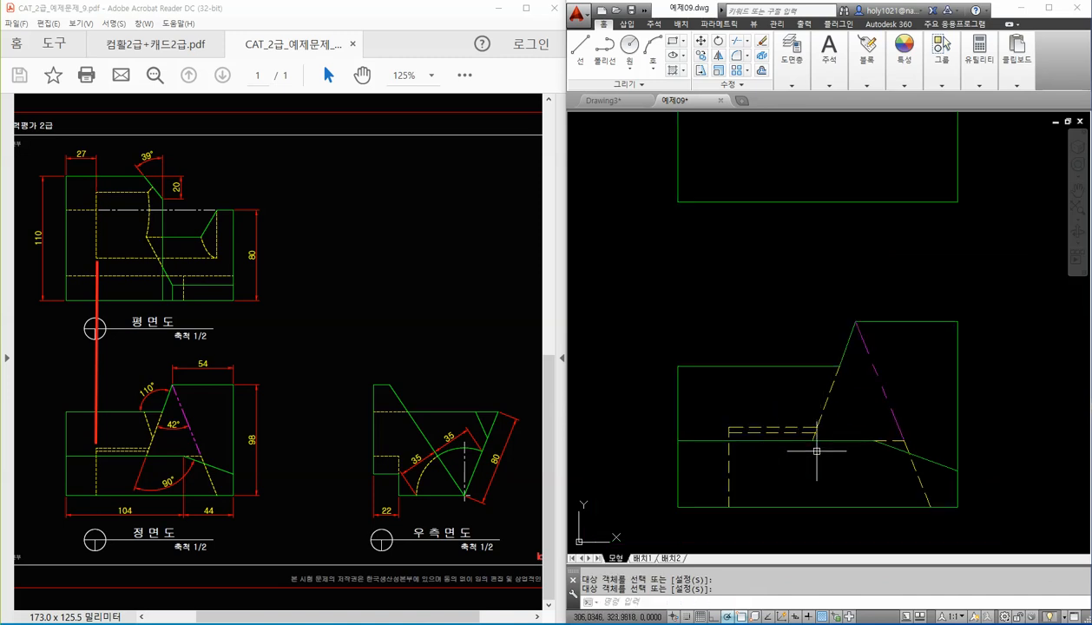
pyautogui.moveTo(817, 451)
pyautogui.mouseDown(button='middle')
pyautogui.moveTo(829, 458)
pyautogui.moveTo(788, 447)
pyautogui.mouseUp(button='middle')
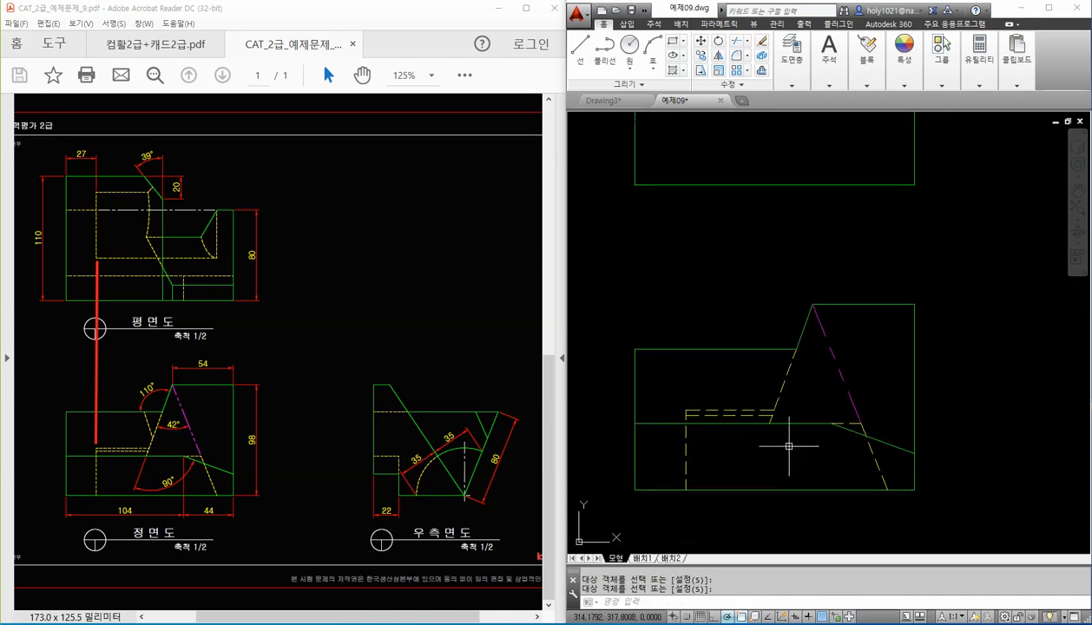
pyautogui.moveTo(869, 369); pyautogui.dragTo(863, 399, button='middle')
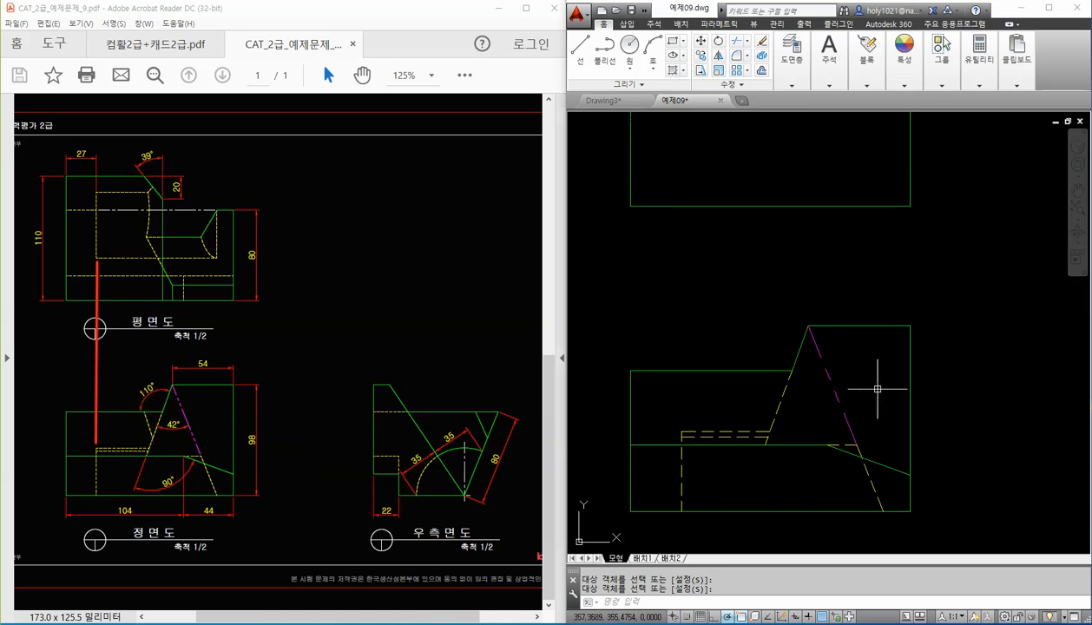
pyautogui.scroll(-2, 877, 389)
pyautogui.moveTo(968, 372); pyautogui.dragTo(847, 371, button='middle')
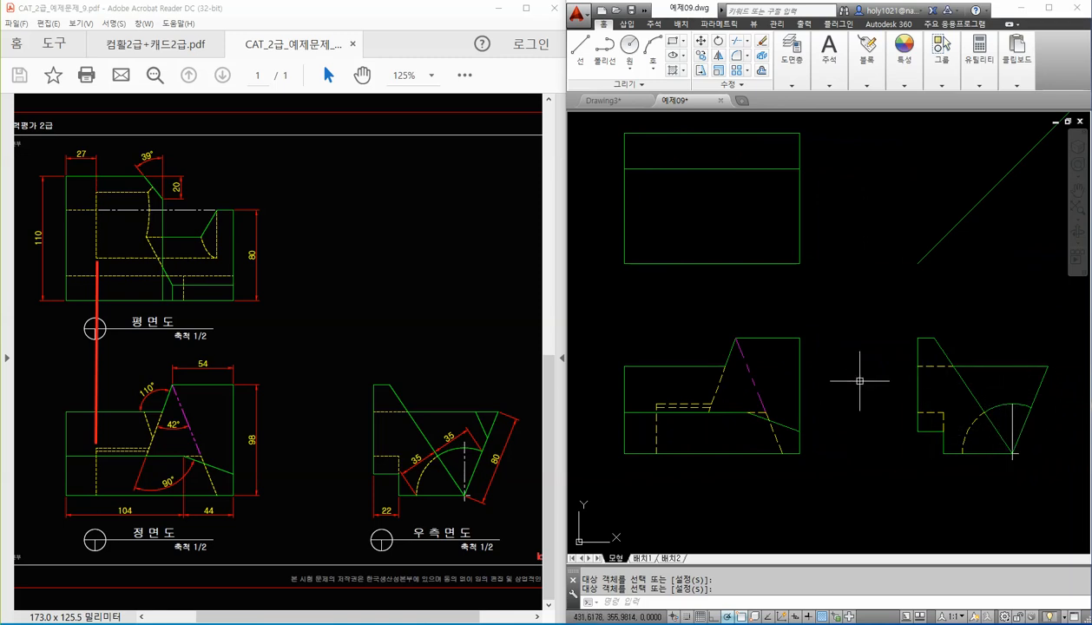
pyautogui.moveTo(866, 371); pyautogui.dragTo(845, 393, button='middle')
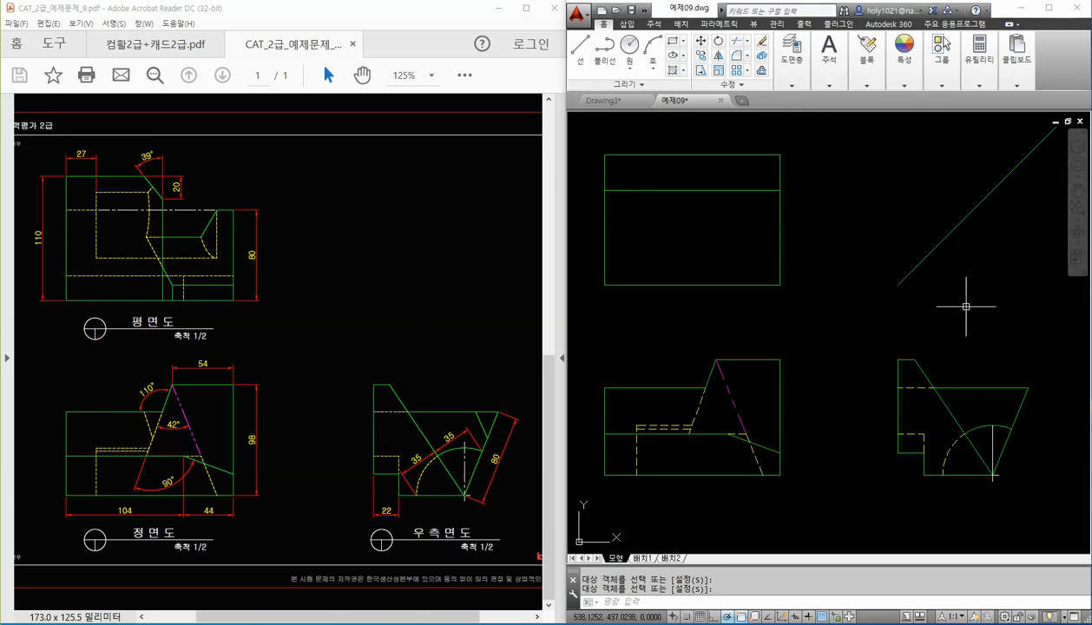
pyautogui.moveTo(838, 314); pyautogui.dragTo(837, 333, button='middle')
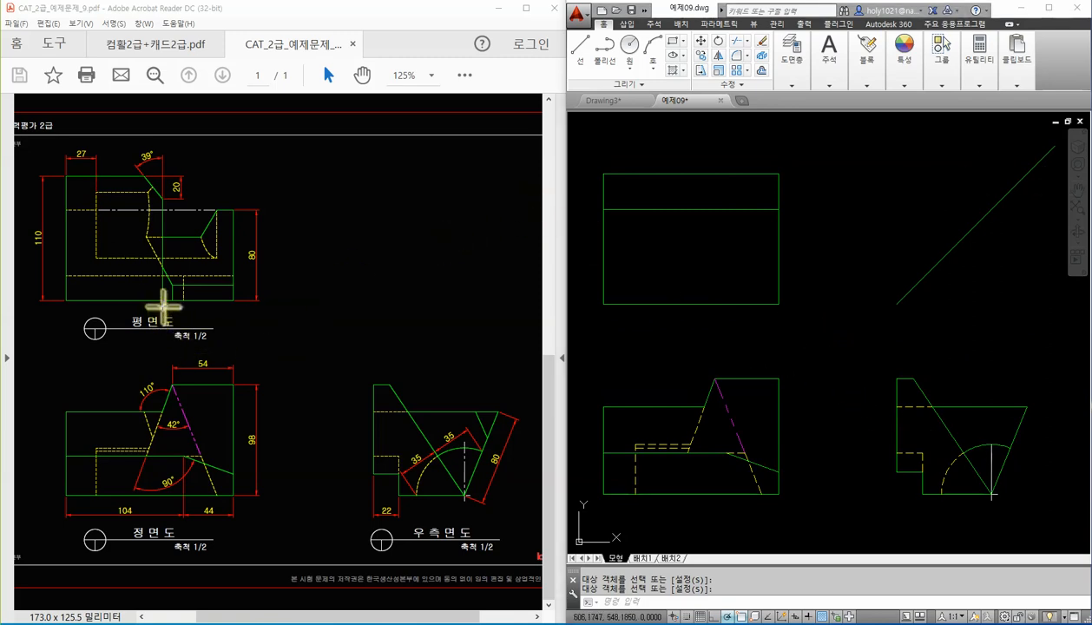
pyautogui.moveTo(162, 330); pyautogui.dragTo(164, 410)
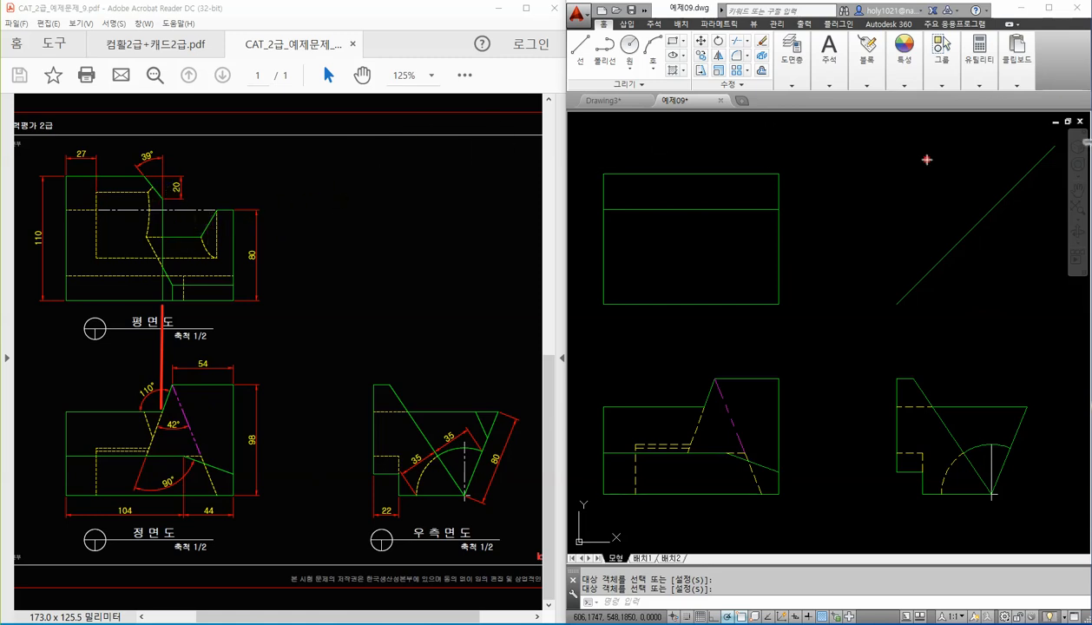
pyautogui.moveTo(217, 379)
pyautogui.mouseDown()
pyautogui.moveTo(175, 422)
pyautogui.moveTo(176, 474)
pyautogui.moveTo(175, 432)
pyautogui.mouseUp()
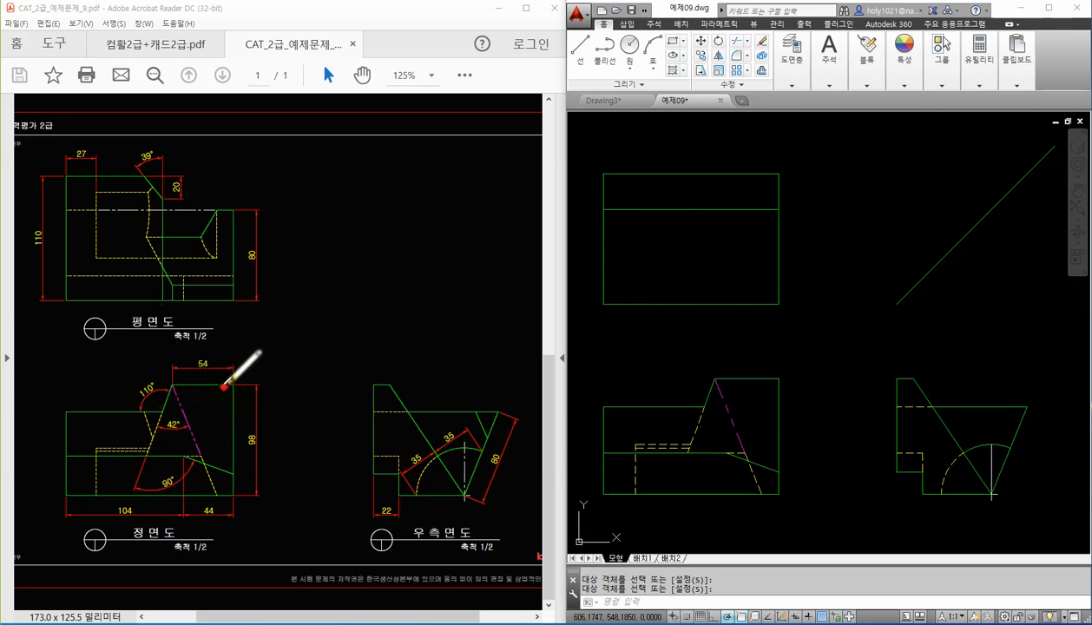
pyautogui.moveTo(220, 382)
pyautogui.mouseDown()
pyautogui.moveTo(184, 467)
pyautogui.moveTo(222, 380)
pyautogui.mouseUp()
pyautogui.moveTo(227, 308)
pyautogui.mouseDown()
pyautogui.moveTo(171, 257)
pyautogui.moveTo(230, 243)
pyautogui.moveTo(213, 286)
pyautogui.mouseUp()
pyautogui.moveTo(156, 415)
pyautogui.mouseDown()
pyautogui.moveTo(69, 475)
pyautogui.moveTo(150, 406)
pyautogui.mouseUp()
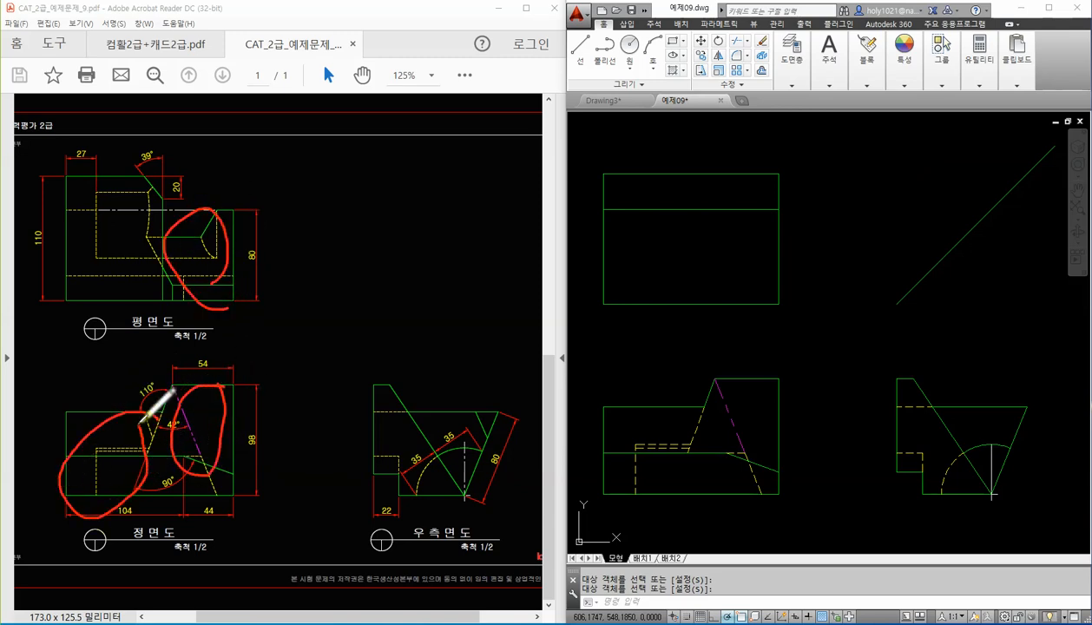
pyautogui.moveTo(161, 247)
pyautogui.mouseDown()
pyautogui.moveTo(149, 192)
pyautogui.moveTo(178, 282)
pyautogui.mouseUp()
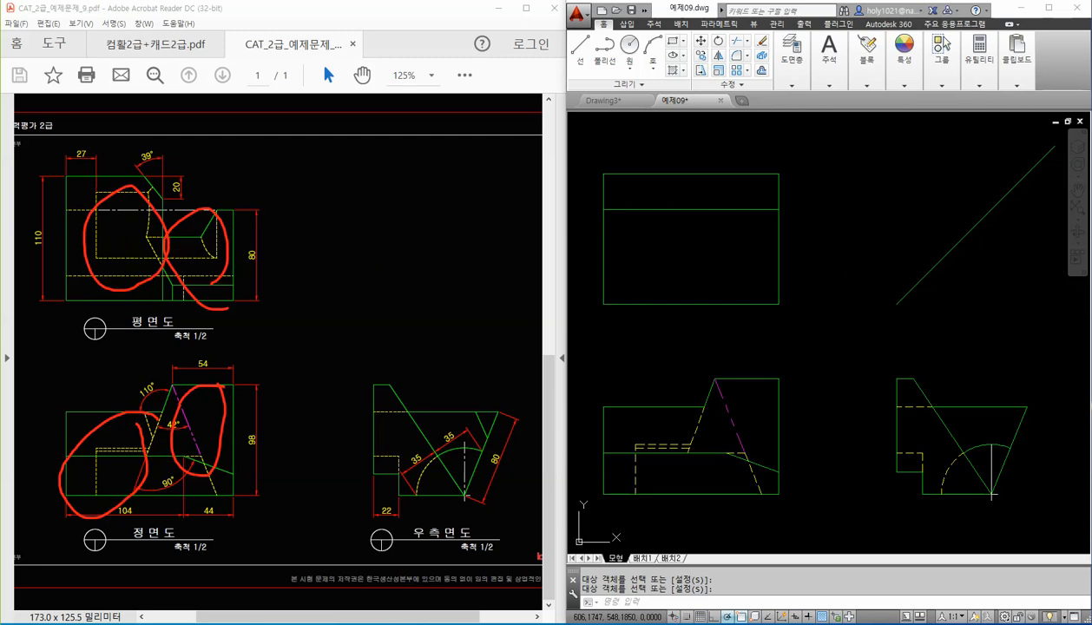
pyautogui.press('Escape')
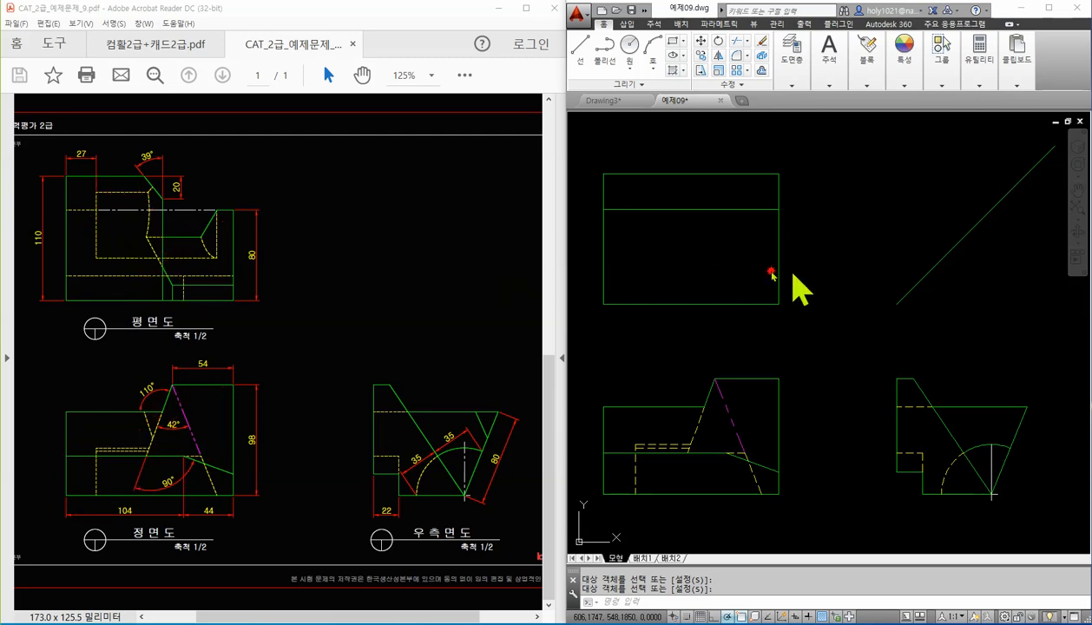
pyautogui.click(430, 291)
pyautogui.click(763, 412)
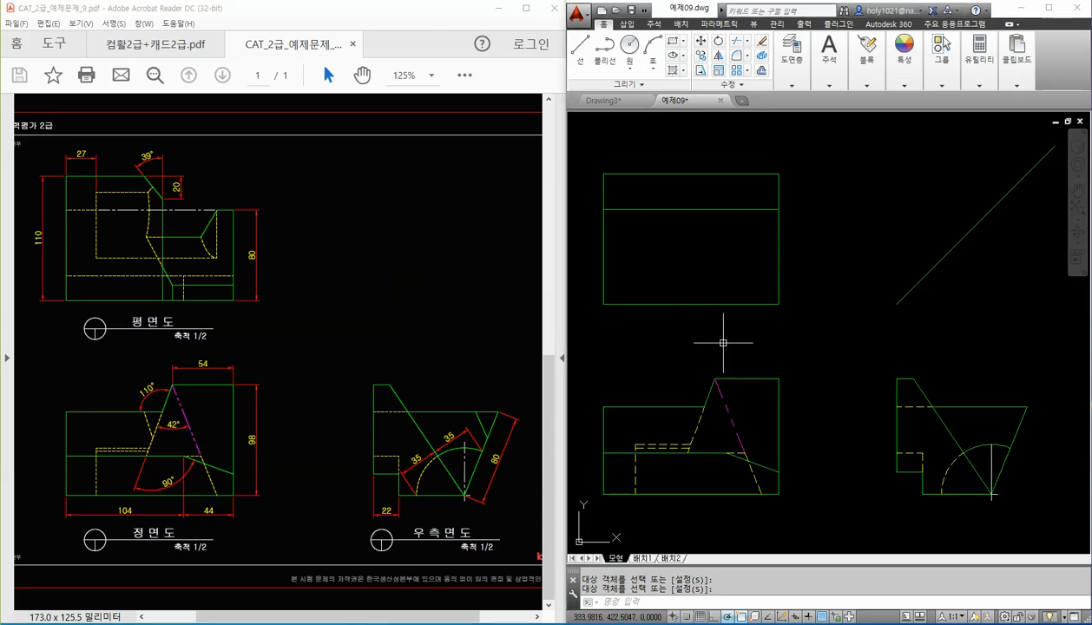
# Step: Draw a vertical line from the front view's break point on the slope up to the top view's rear edge
pyautogui.write('l')
pyautogui.press('Return')
pyautogui.click(705, 405)
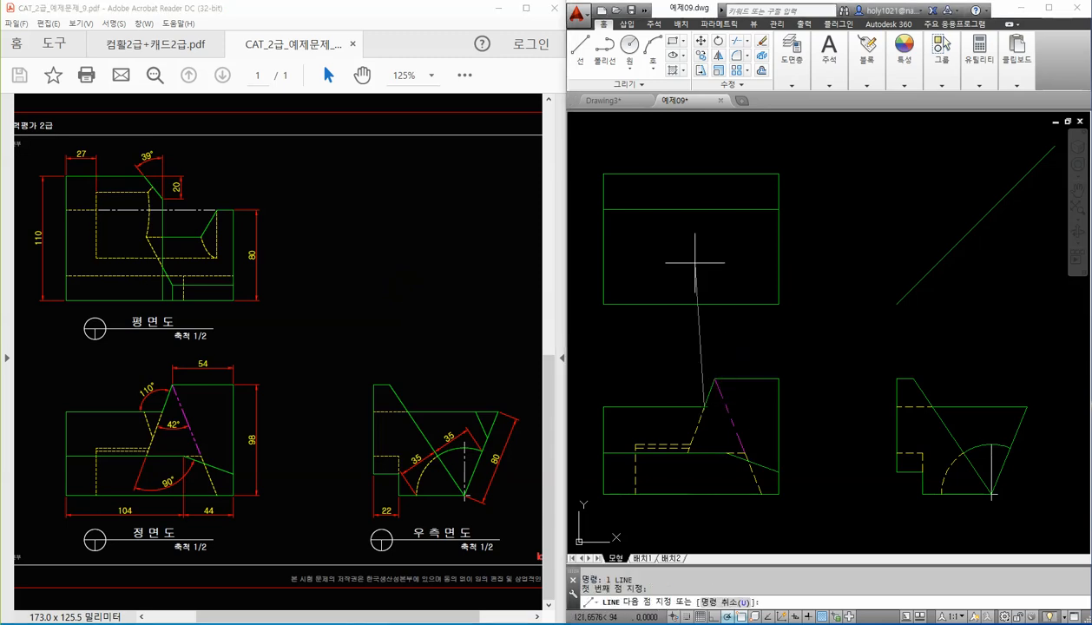
pyautogui.click(705, 175)
pyautogui.press('Return')
# Step: Trim the vertical line below the top view and remove the top view's rear corner edges to the right of it
pyautogui.write('tr')
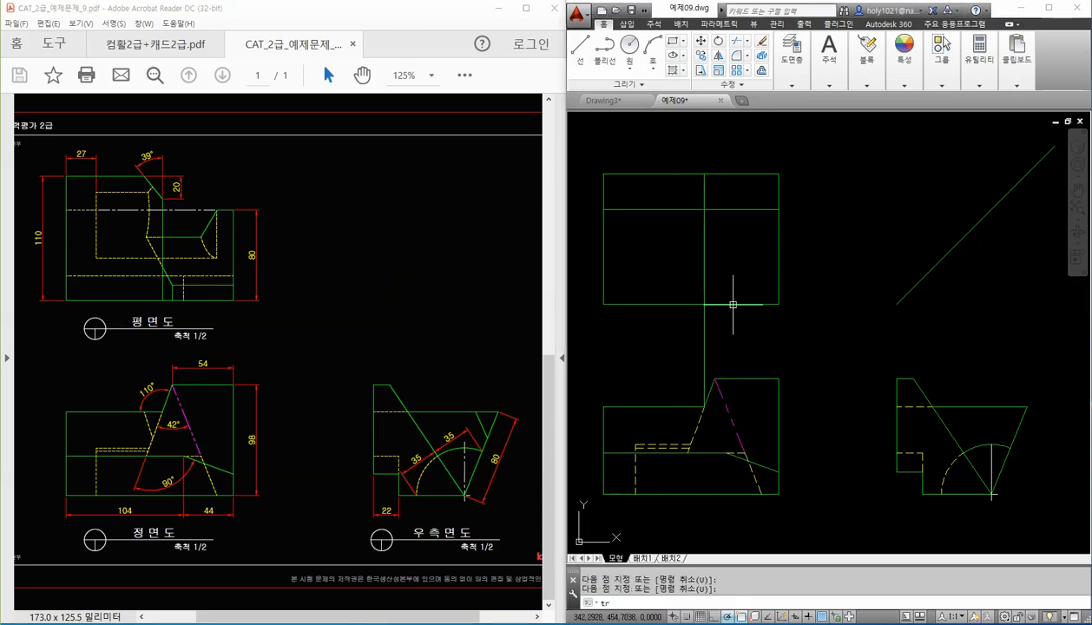
pyautogui.press('Return')
pyautogui.press('Return')
pyautogui.click(726, 330)
pyautogui.click(692, 351)
pyautogui.click(786, 190)
pyautogui.click(737, 157)
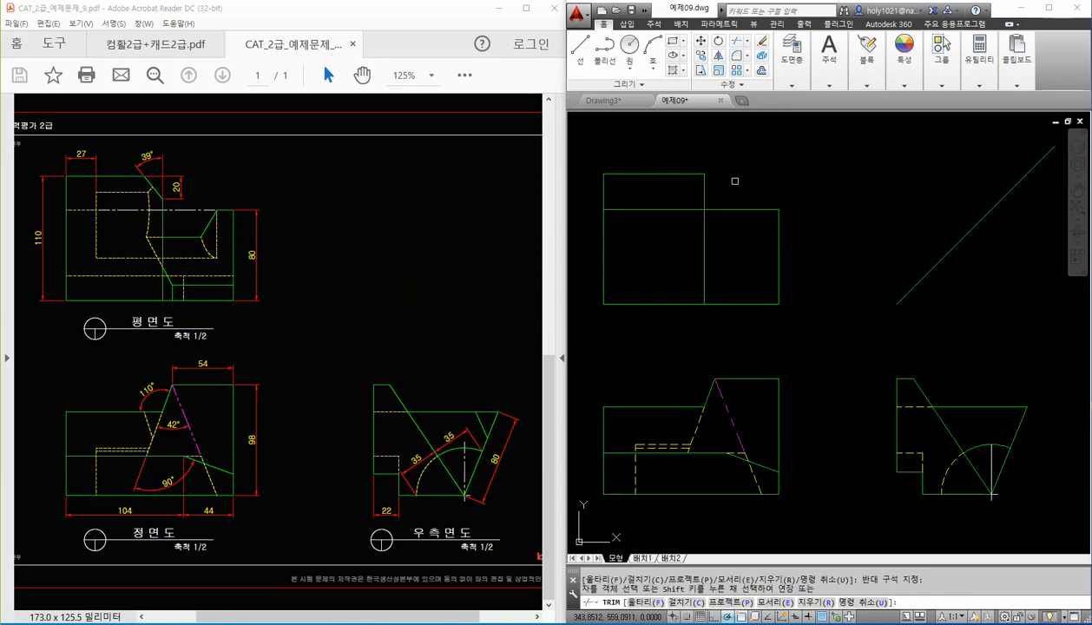
pyautogui.press('Return')
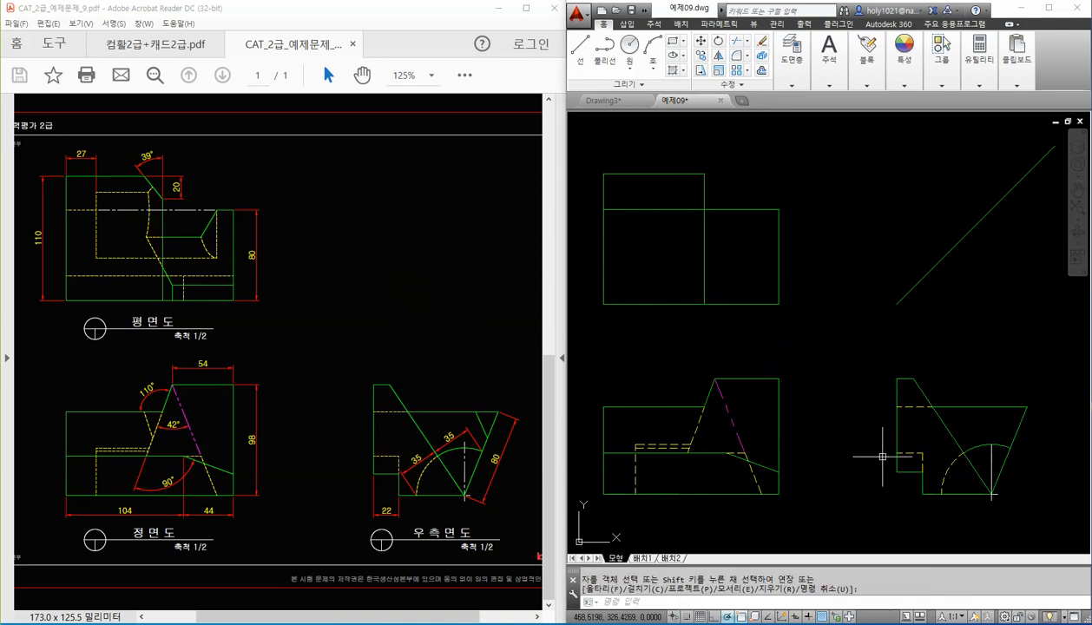
# Step: Project the side view's inner step corner up to the 45° line and across to the top view's left edge
pyautogui.write('l')
pyautogui.press('Return')
pyautogui.click(923, 452)
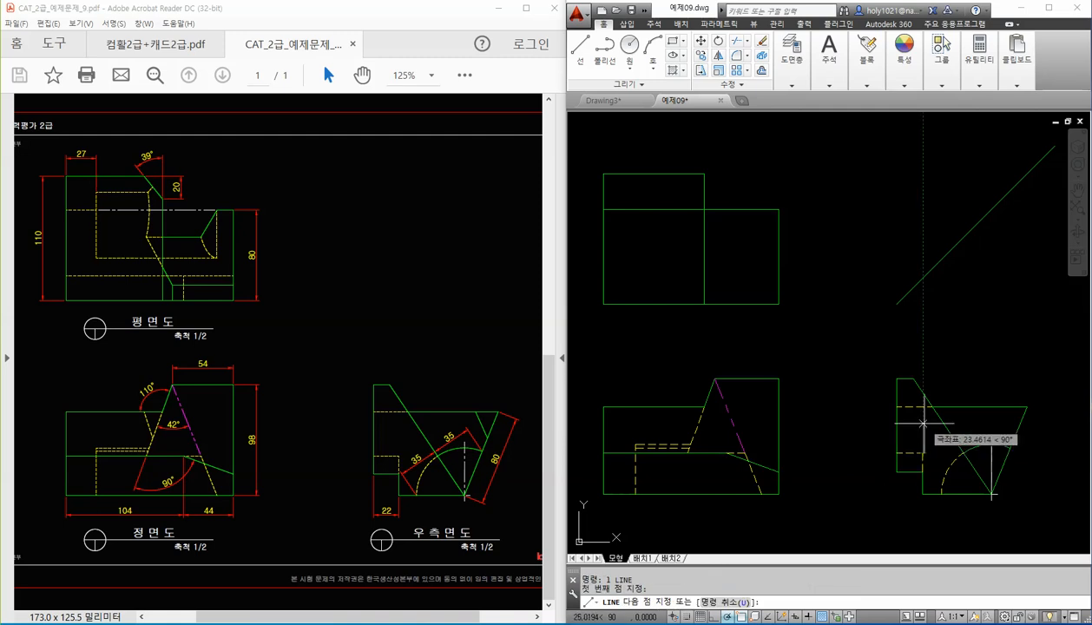
pyautogui.click(923, 278)
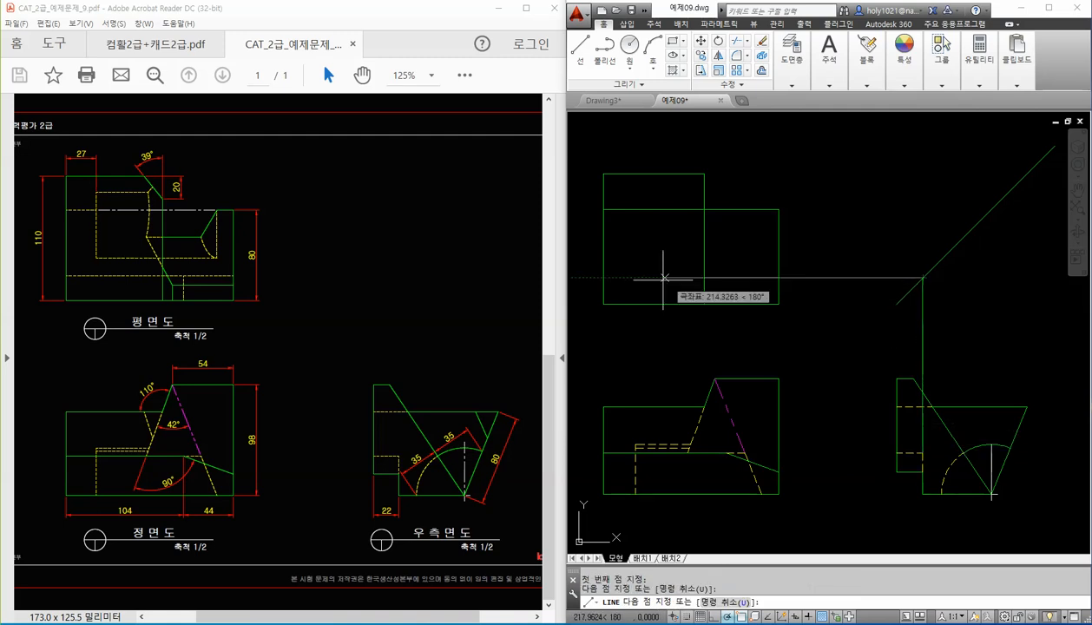
pyautogui.click(603, 278)
pyautogui.press('Return')
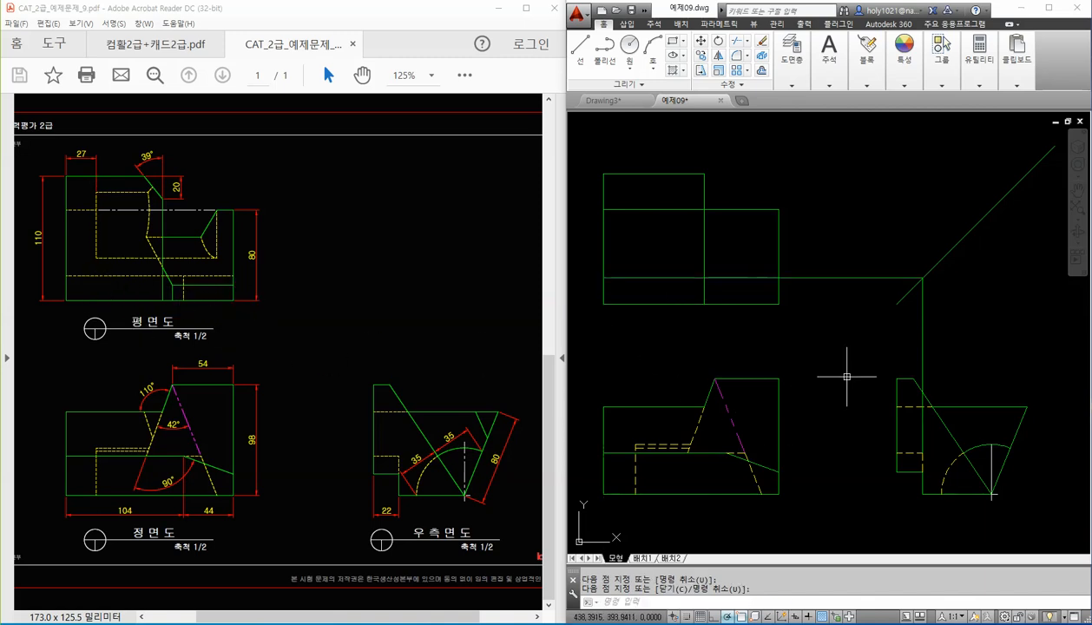
pyautogui.click(875, 433)
pyautogui.click(950, 532)
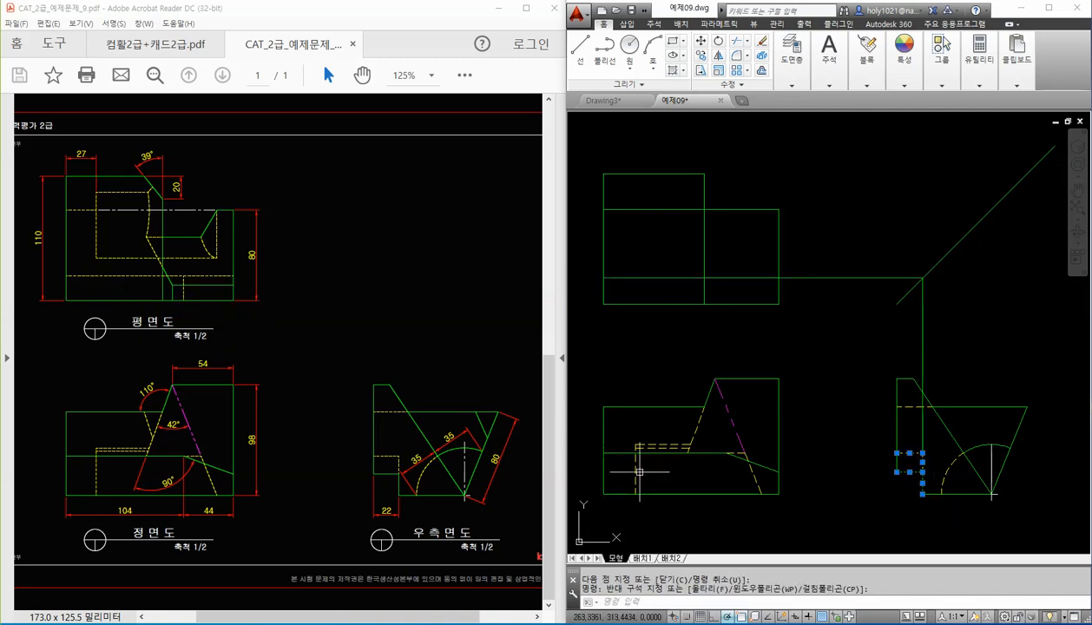
pyautogui.click(622, 453)
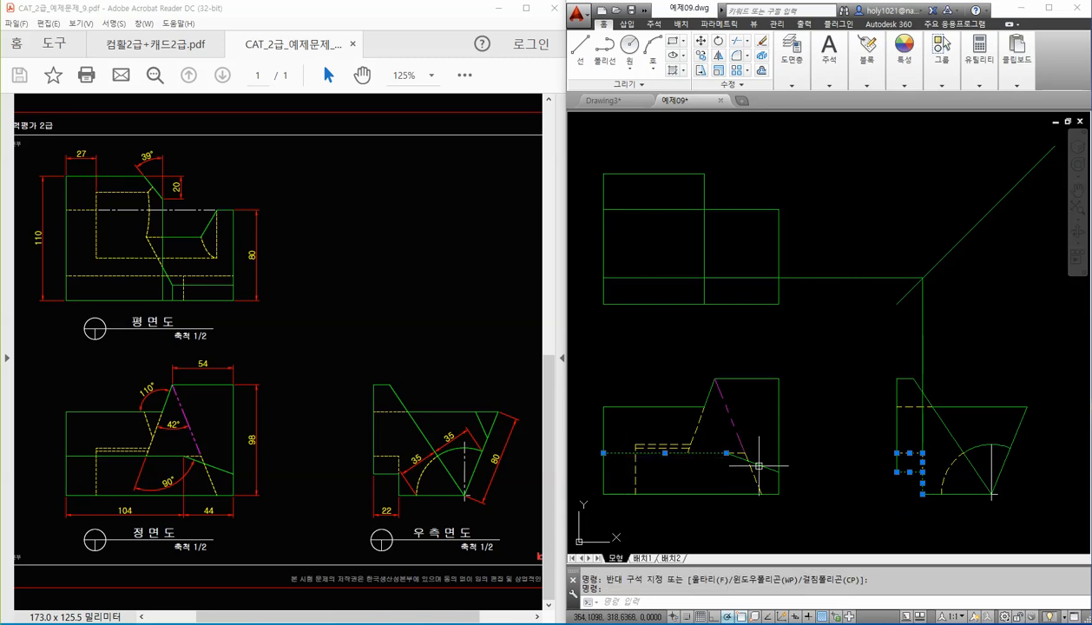
pyautogui.click(759, 466)
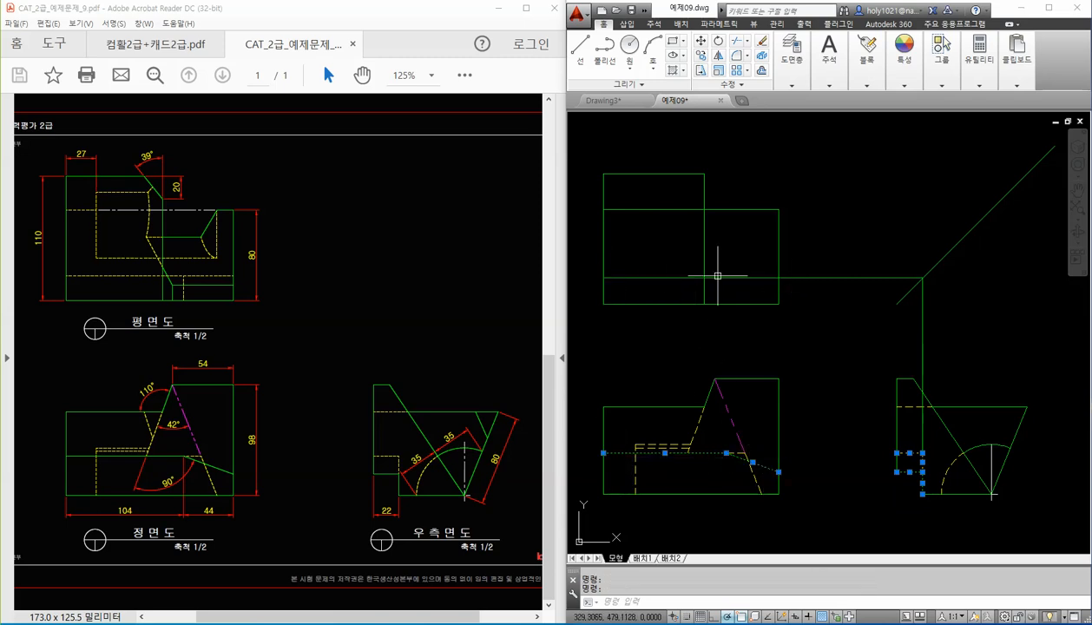
pyautogui.press('Escape')
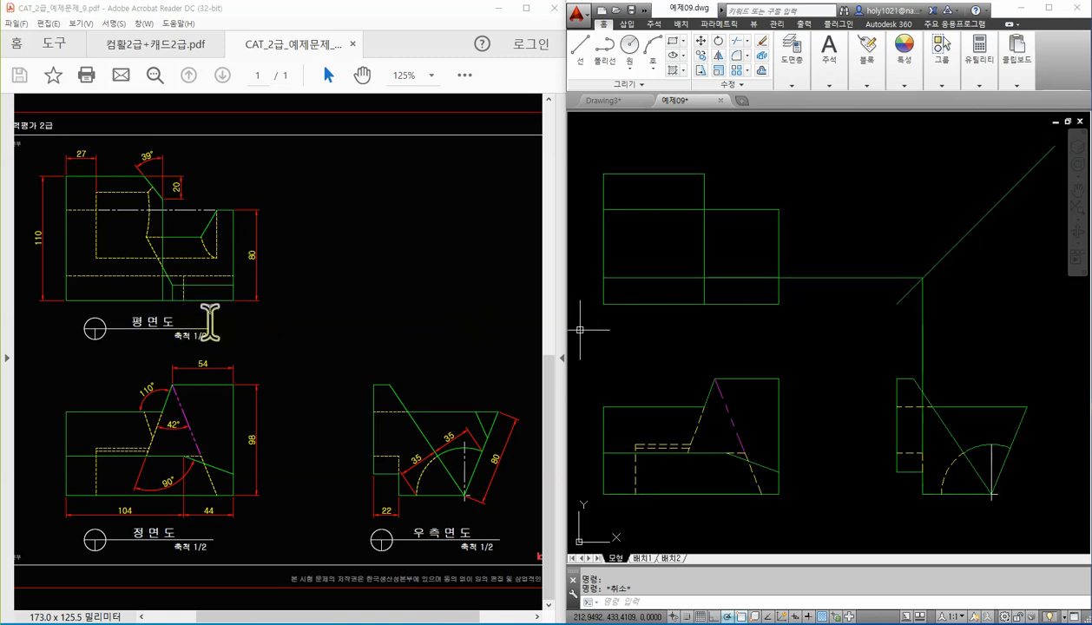
# Step: Draw a vertical line from the start of the front view's sloping ledge up to the projected horizontal line in the top view
pyautogui.write('l')
pyautogui.press('Return')
pyautogui.click(727, 453)
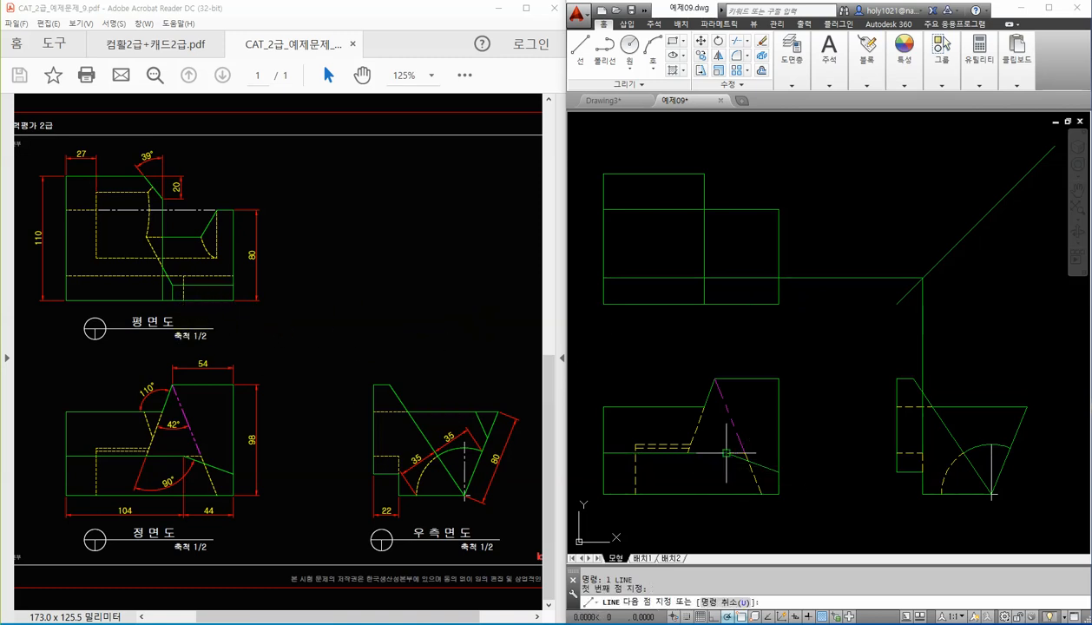
pyautogui.click(727, 278)
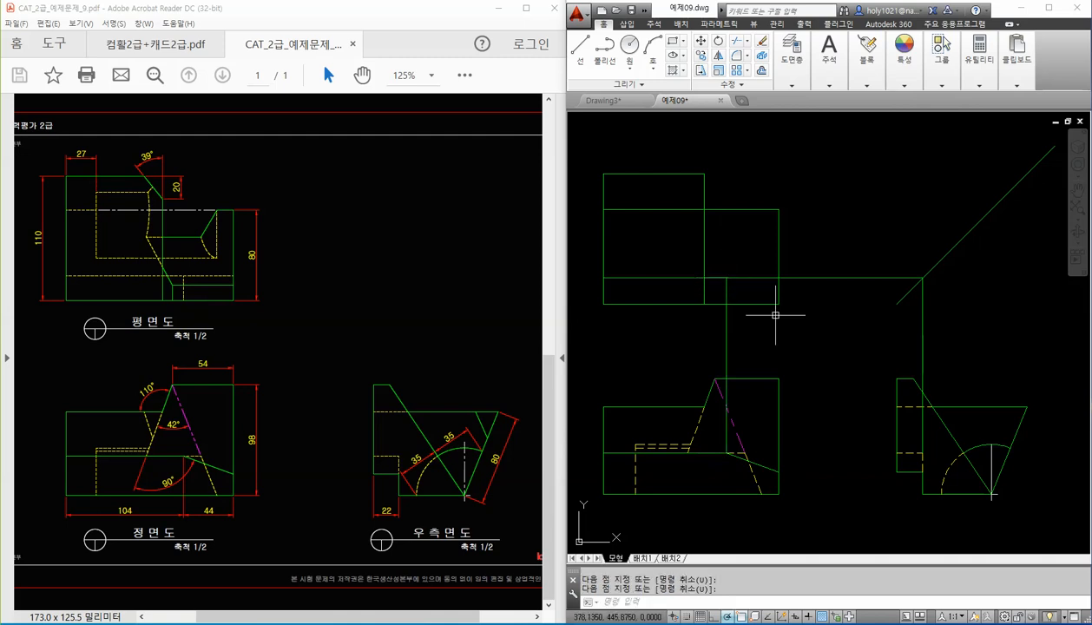
# Step: Trim the new vertical projection line below the top view's front edge
pyautogui.write('tr')
pyautogui.press('space')
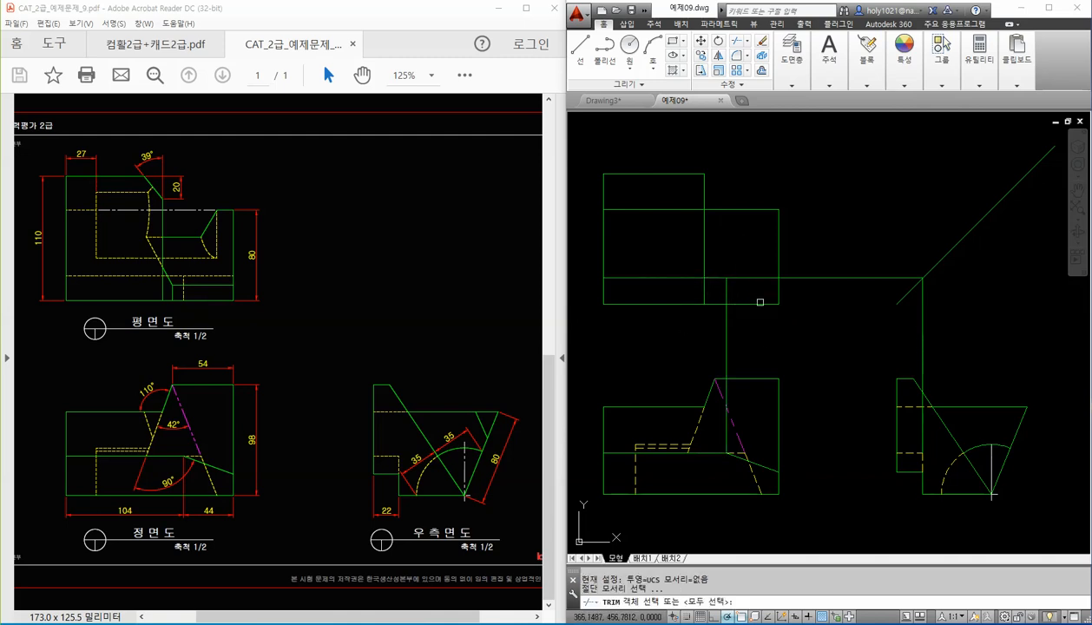
pyautogui.click(760, 304)
pyautogui.press('space')
pyautogui.click(757, 327)
pyautogui.click(717, 335)
pyautogui.press('space')
# Step: Trim the horizontal projection line beyond the top view's right edge and erase the vertical projection line above the side view
pyautogui.write('tr')
pyautogui.press('space')
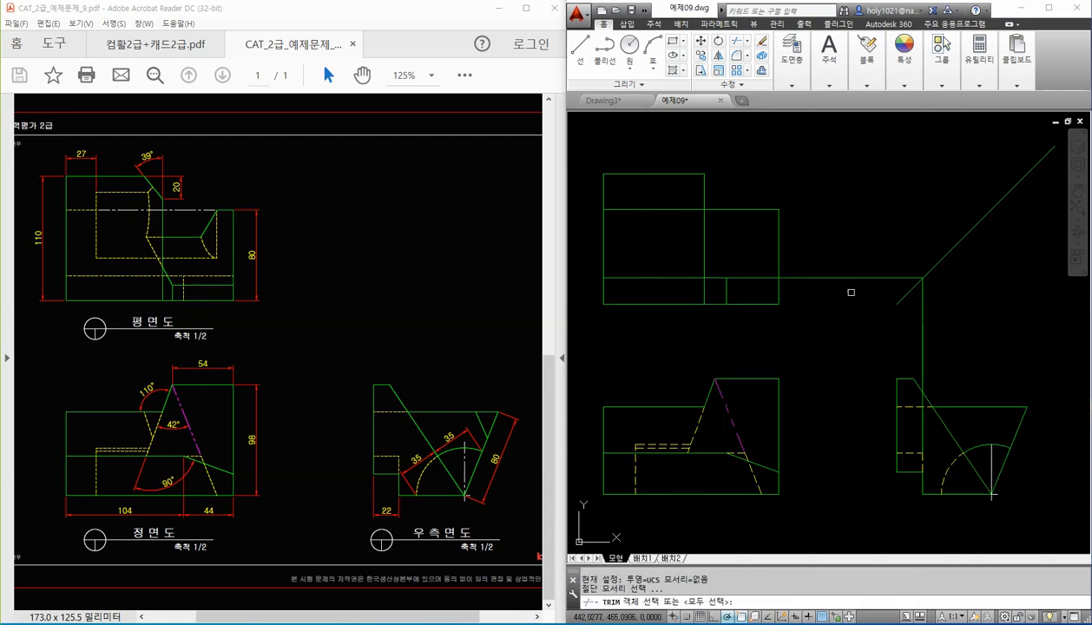
pyautogui.press('space')
pyautogui.click(851, 293)
pyautogui.click(829, 263)
pyautogui.press('space')
pyautogui.click(937, 338)
pyautogui.click(866, 330)
pyautogui.press('Delete')
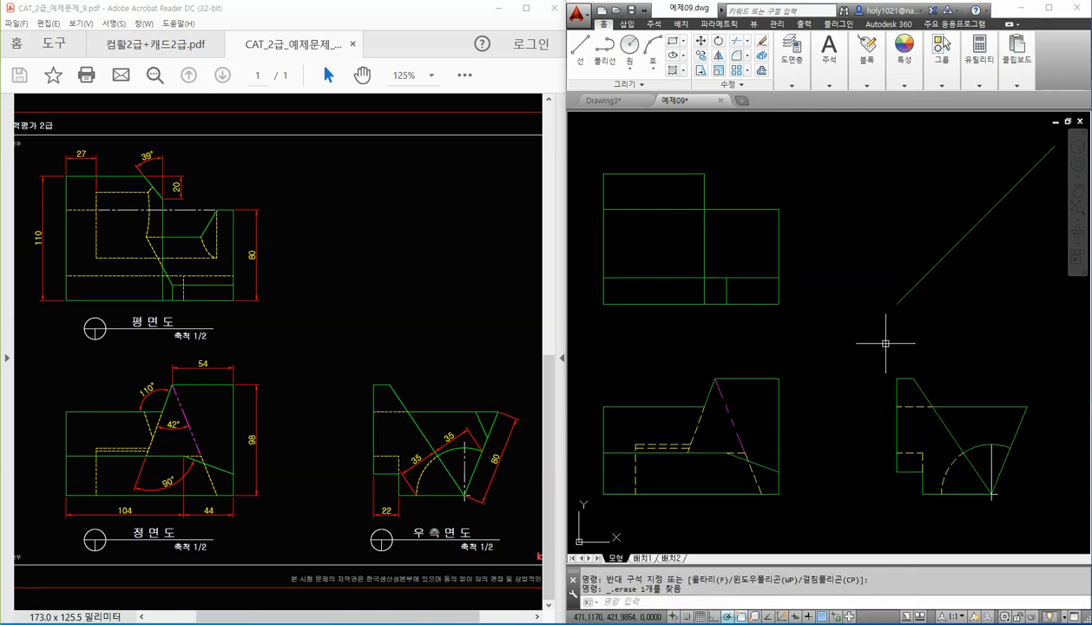
# Step: Match the front view's hidden sloped line properties onto the top view's projected horizontal line and short vertical line
pyautogui.write('ma')
pyautogui.press('space')
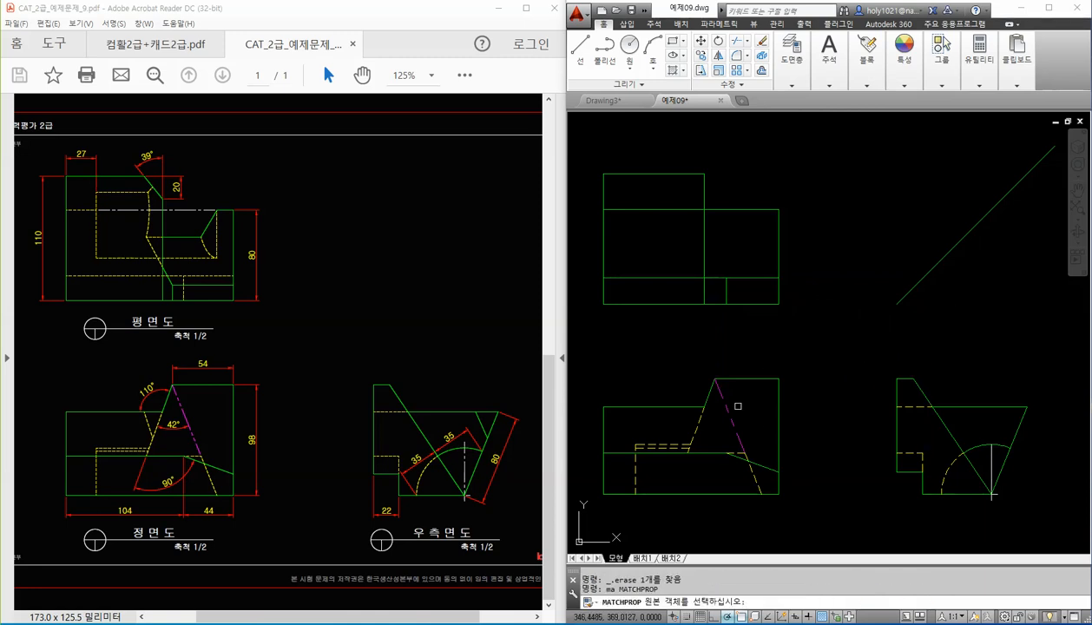
pyautogui.click(698, 419)
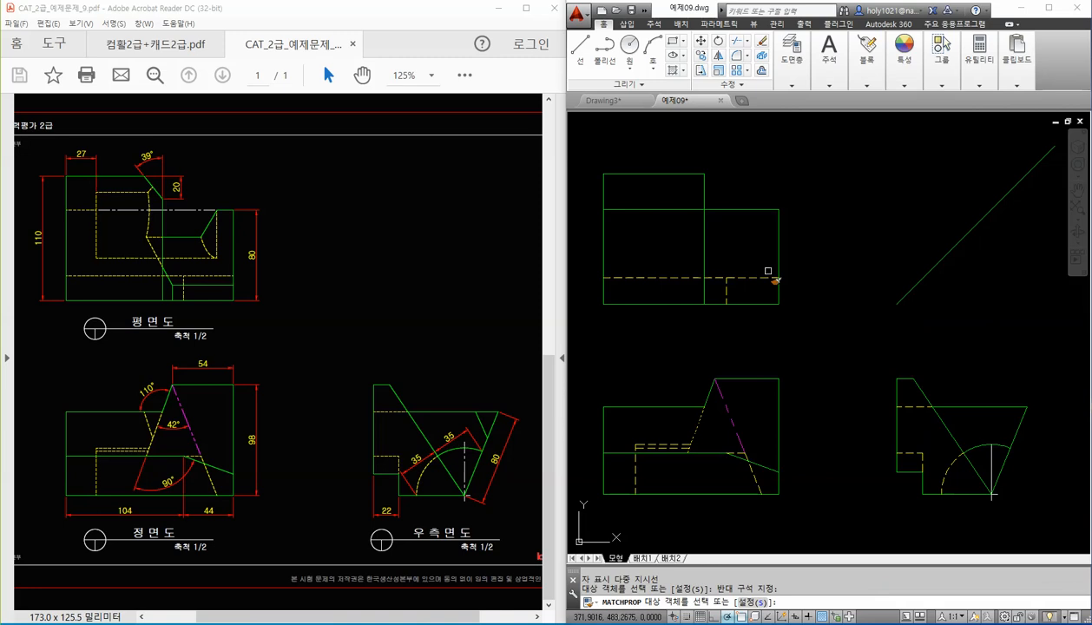
pyautogui.click(768, 272)
pyautogui.press('space')
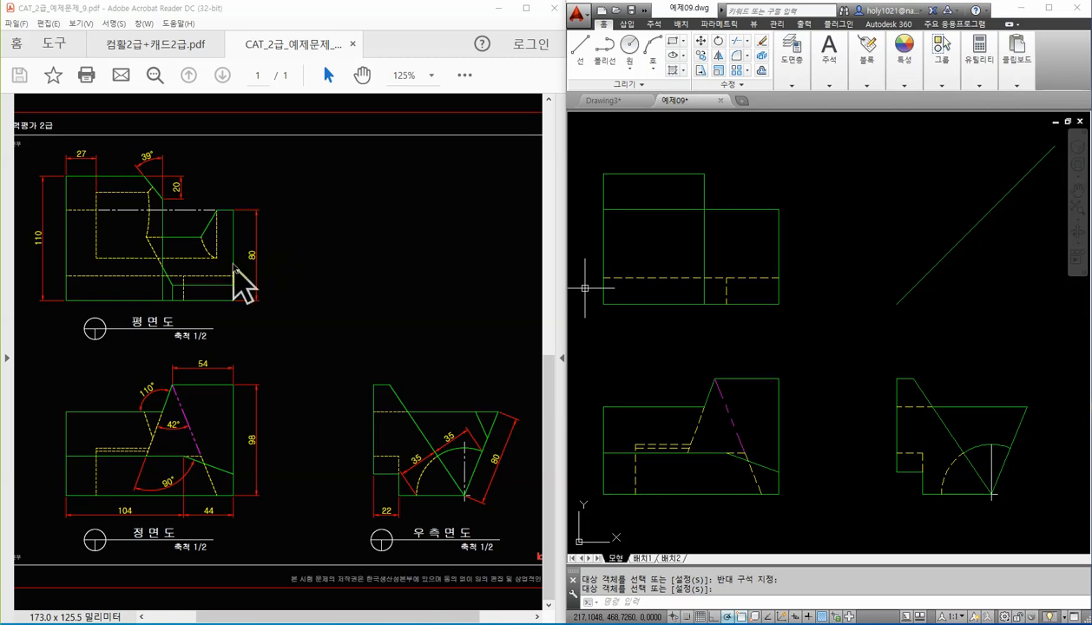
# Step: Offset the top view's left edge 27 mm into the view
pyautogui.write('o')
pyautogui.press('space')
pyautogui.write('27')
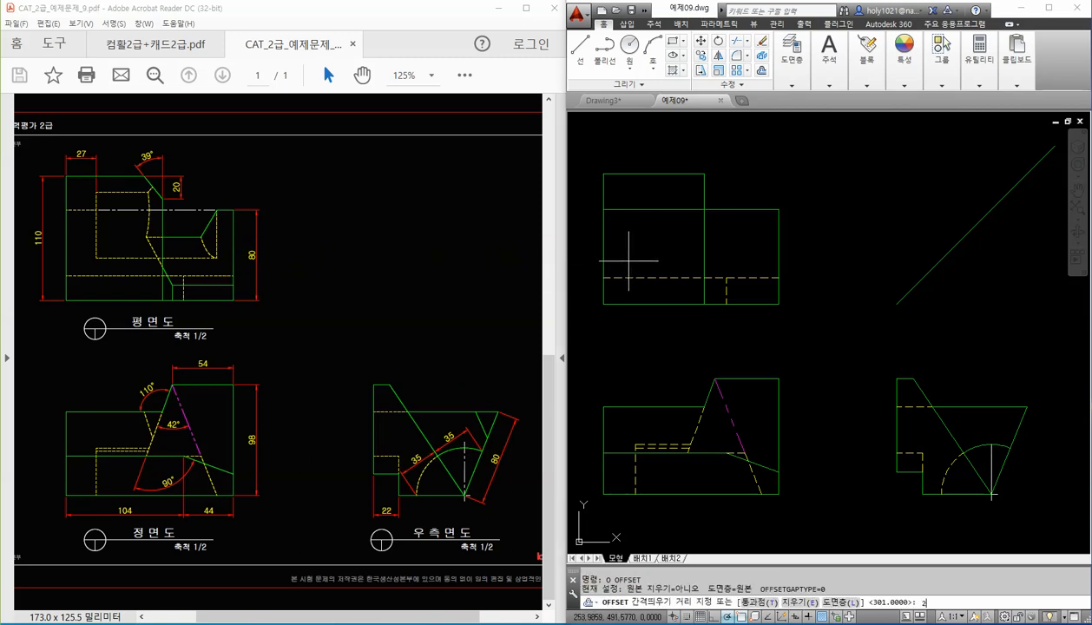
pyautogui.press('space')
pyautogui.click(608, 228)
pyautogui.click(665, 231)
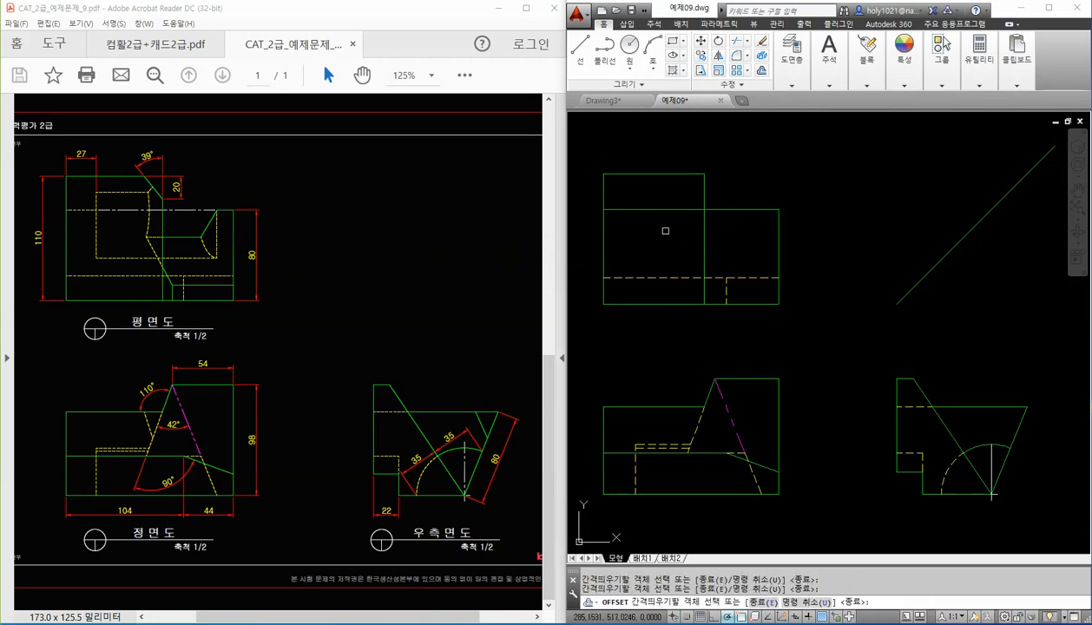
pyautogui.click(605, 231)
pyautogui.click(639, 236)
pyautogui.press('space')
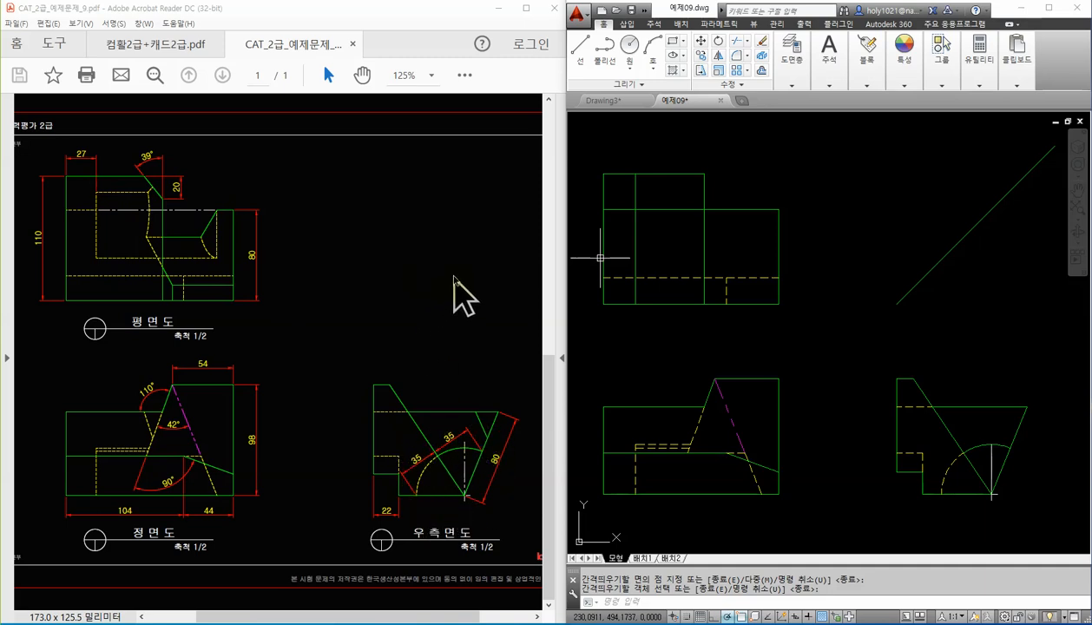
pyautogui.press('Escape')
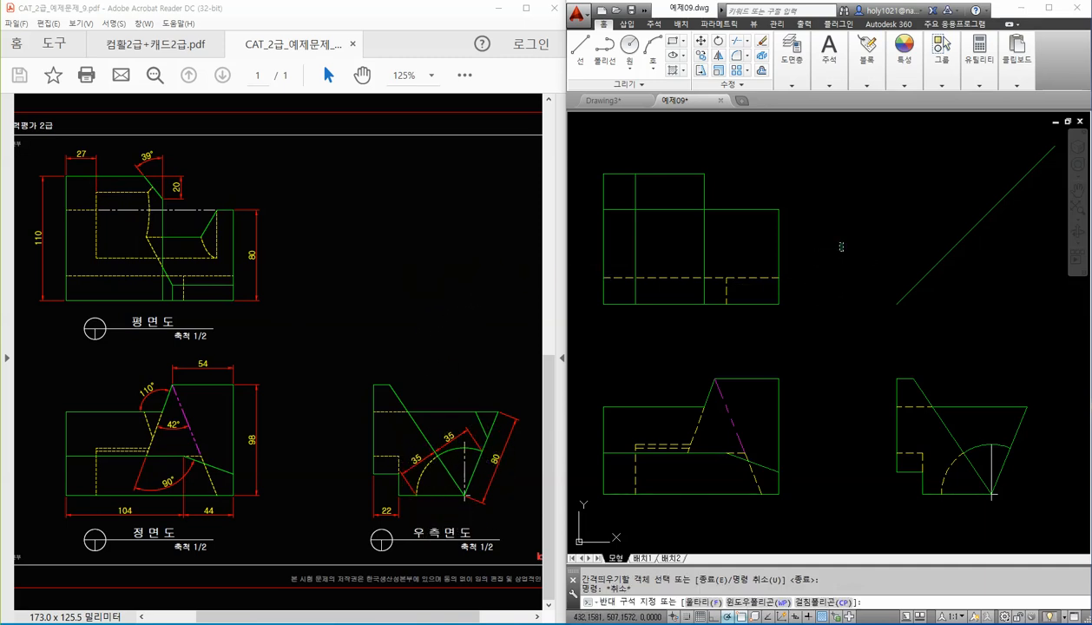
# Step: Project the side view's hidden arc start on the base up to the 45° line and across to the top view's 27 mm offset line
pyautogui.click(821, 190)
pyautogui.write('l')
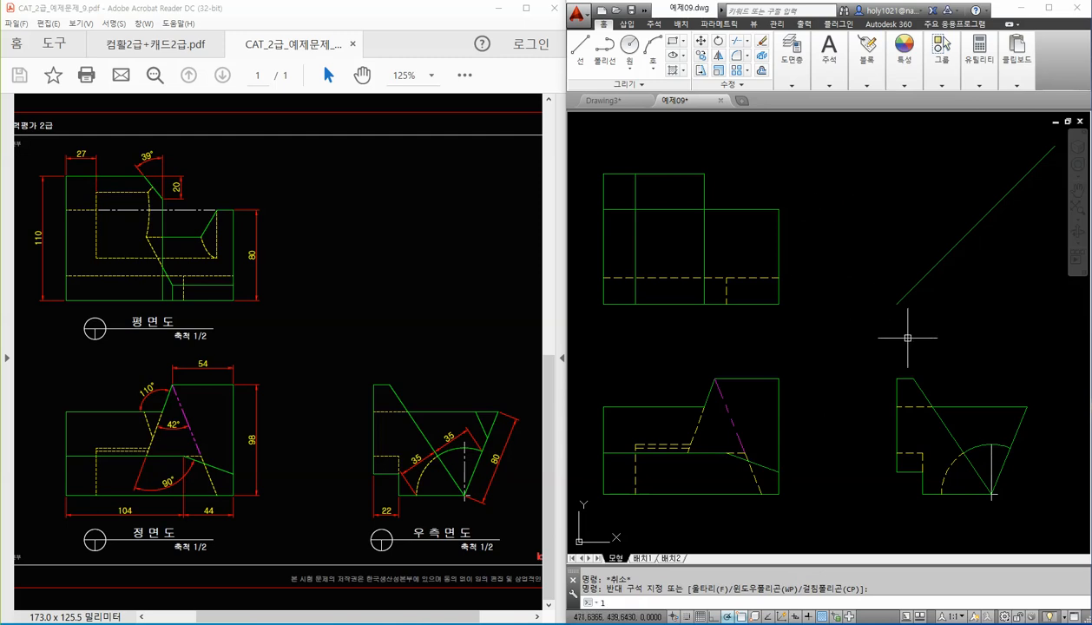
pyautogui.press('space')
pyautogui.click(942, 495)
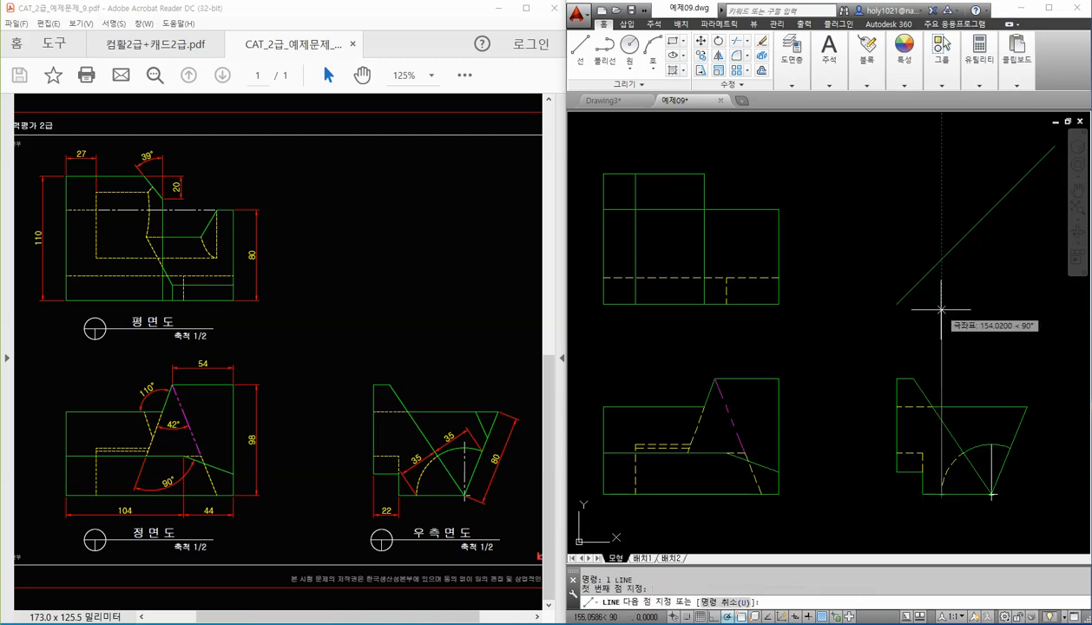
pyautogui.click(942, 259)
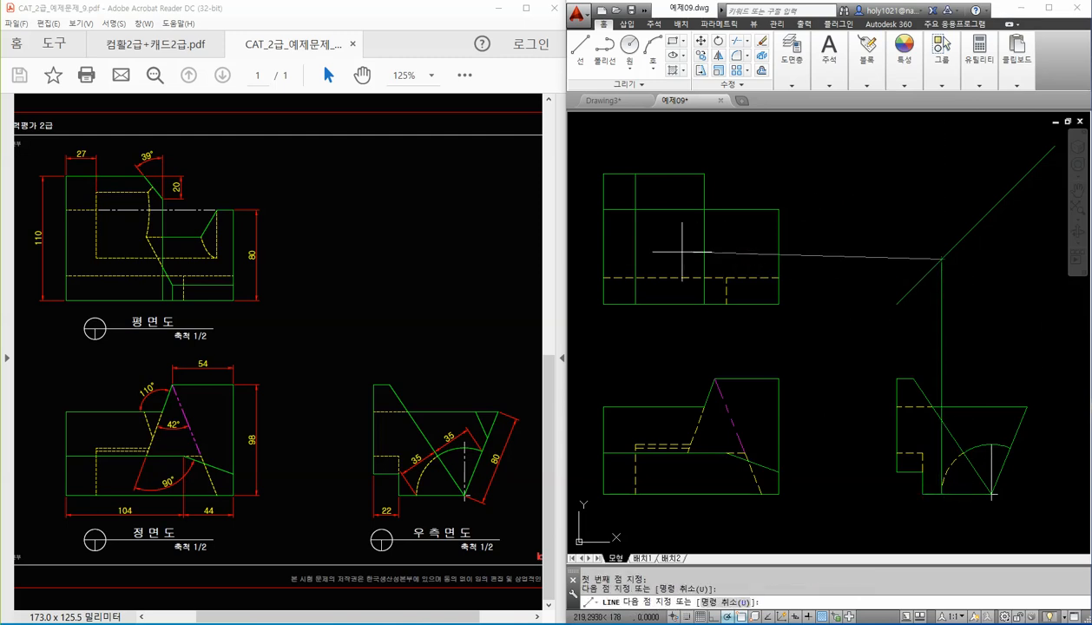
pyautogui.click(636, 258)
pyautogui.press('space')
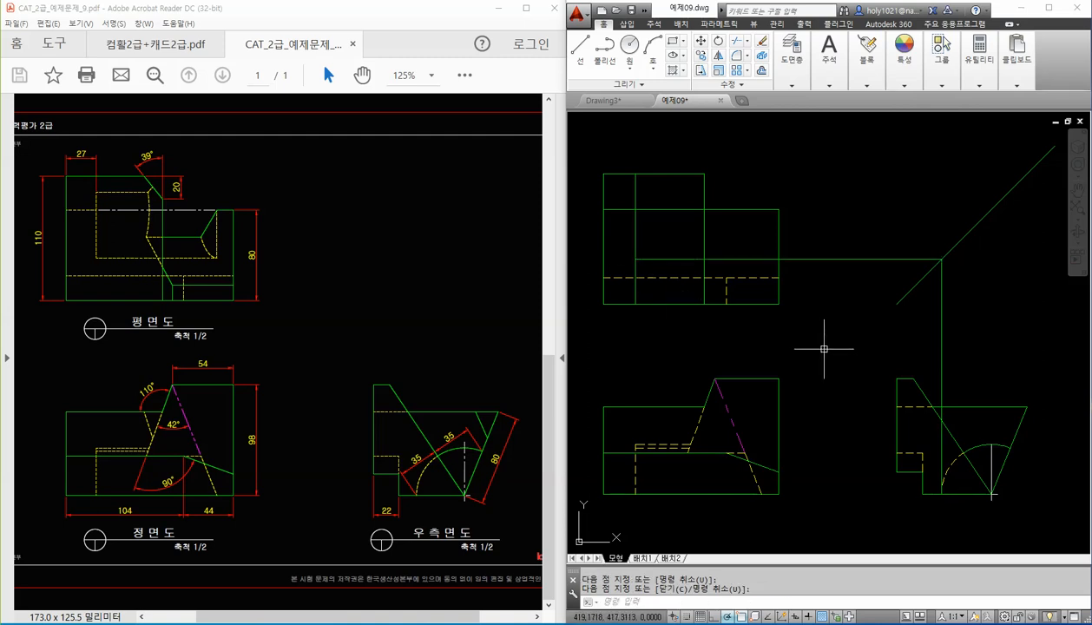
# Step: Project the arc's end on the side view's sloped edge up to the 45° line and across to the top view's offset line
pyautogui.press('space')
pyautogui.click(1010, 447)
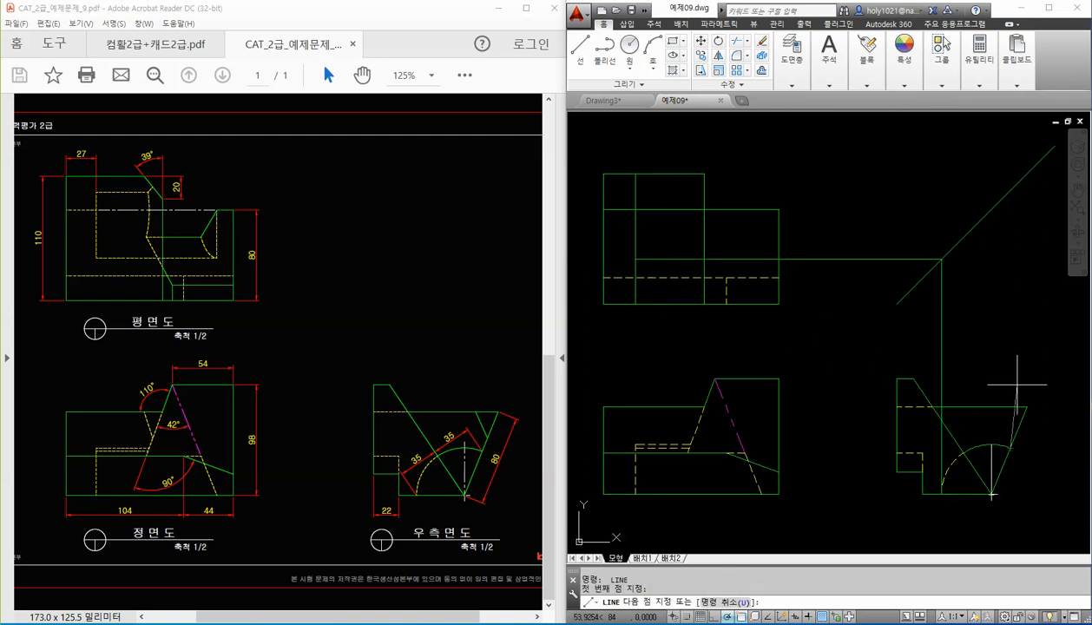
pyautogui.click(1010, 190)
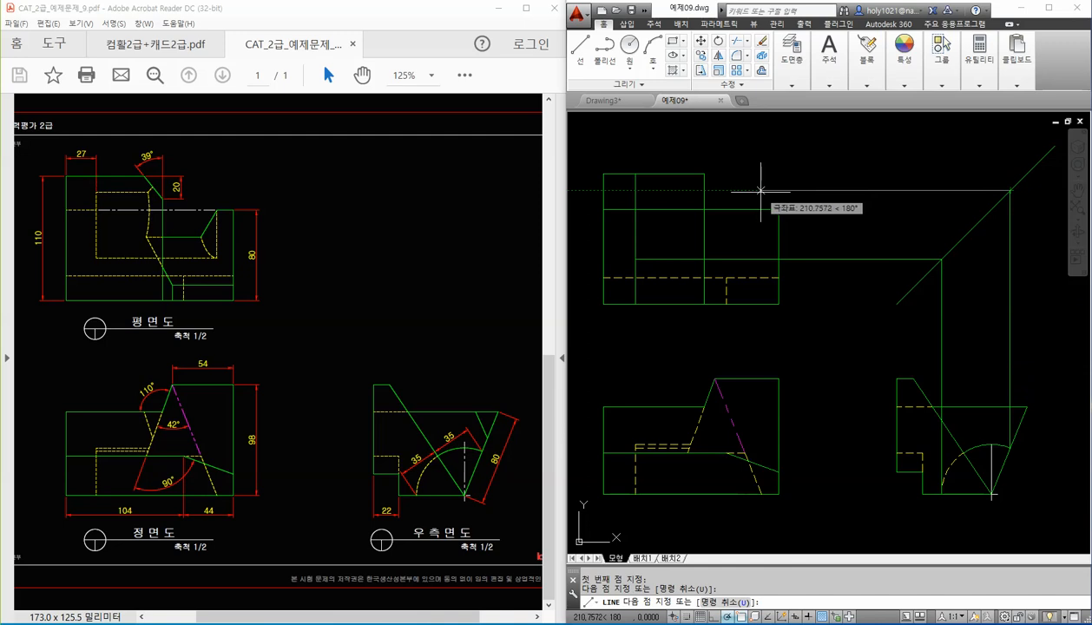
pyautogui.click(636, 190)
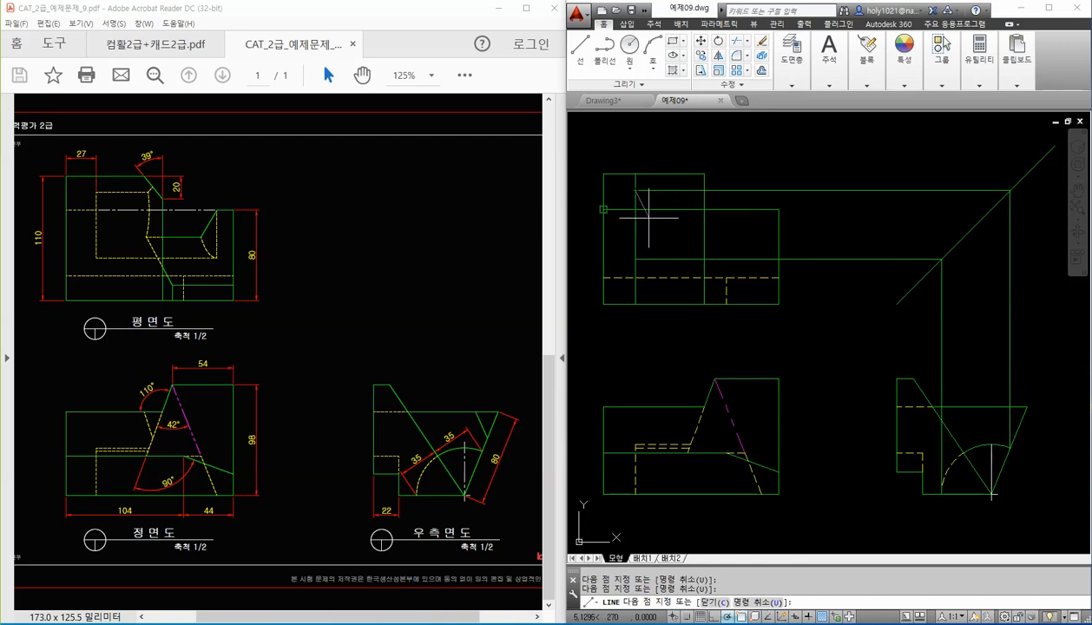
pyautogui.press('space')
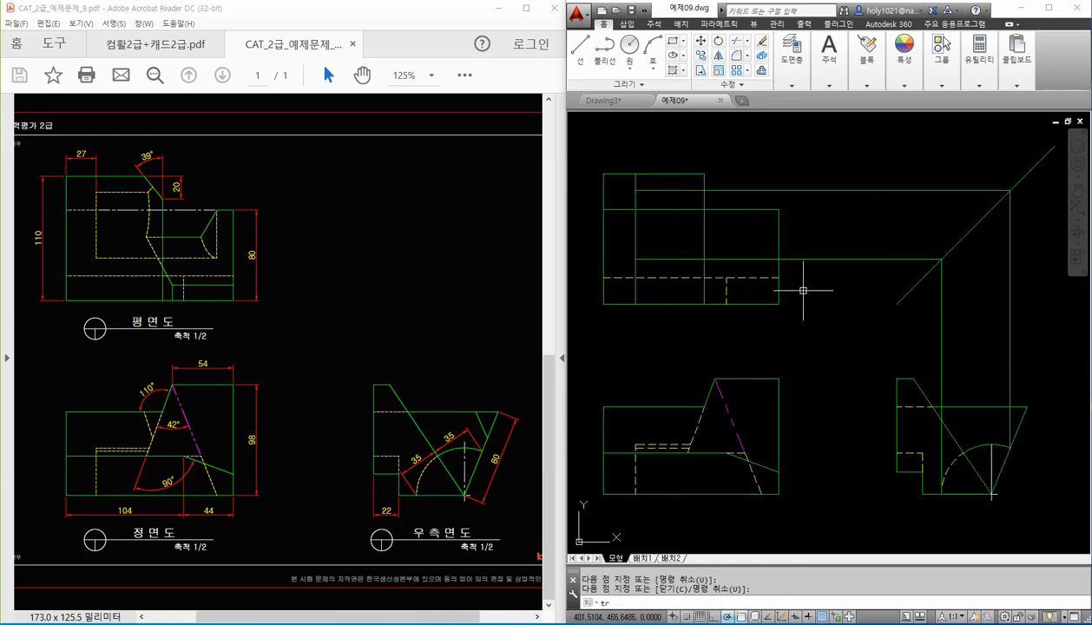
# Step: Trim the two horizontal projection lines beyond the top view's outer edges
pyautogui.write('tr')
pyautogui.press('space')
pyautogui.moveTo(827, 282); pyautogui.dragTo(819, 155)
pyautogui.press('space')
# Step: Erase the two vertical projection lines above the side view and trim the overhanging ends of the top view's 27 mm offset line
pyautogui.click(1014, 336)
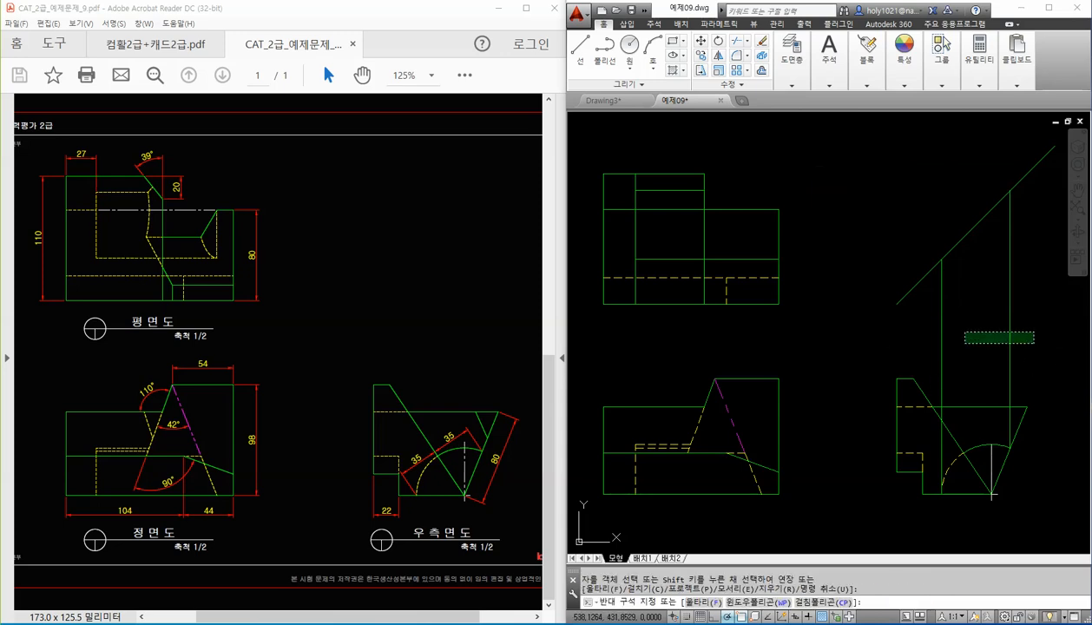
pyautogui.click(913, 324)
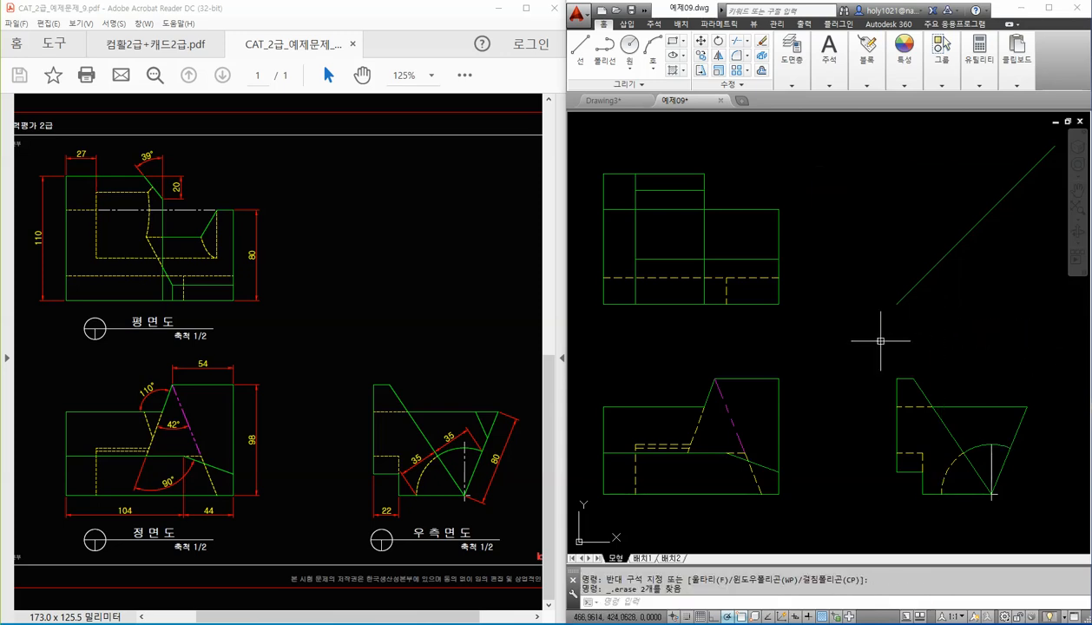
pyautogui.press('Return')
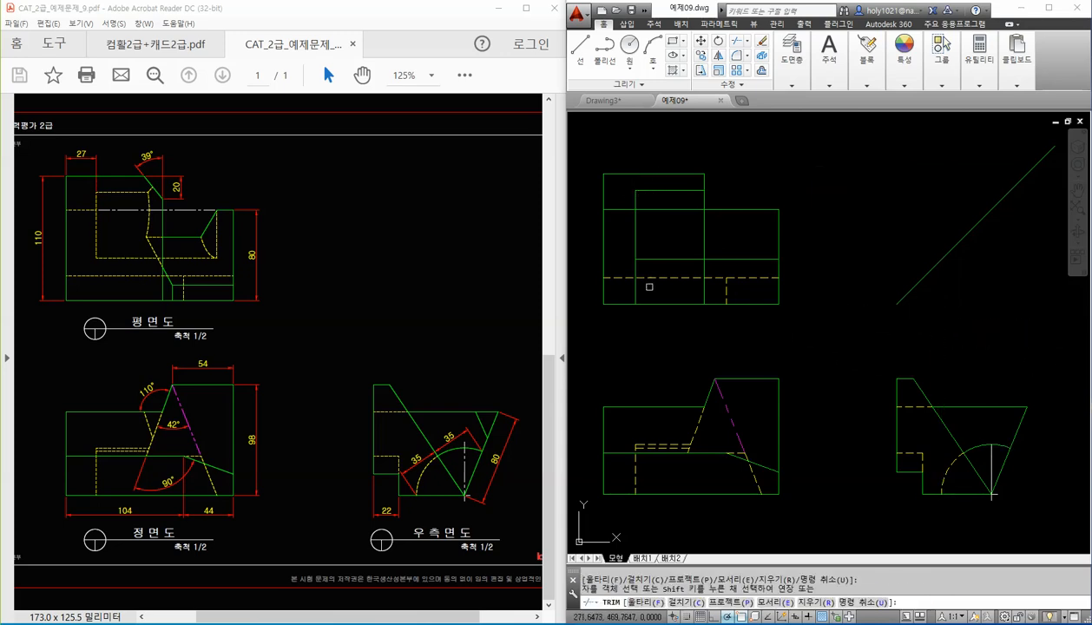
pyautogui.press('Return')
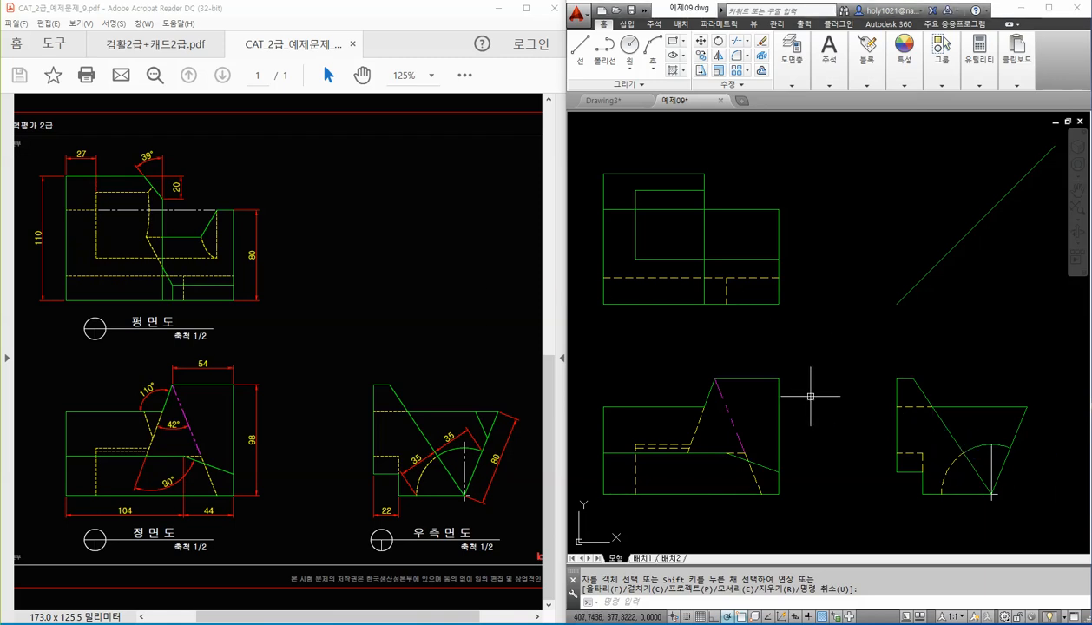
# Step: Draw a vertical line from the foot of the front view's sloped hidden line up to the top view's 80 mm deep rear edge
pyautogui.write('l')
pyautogui.press('Return')
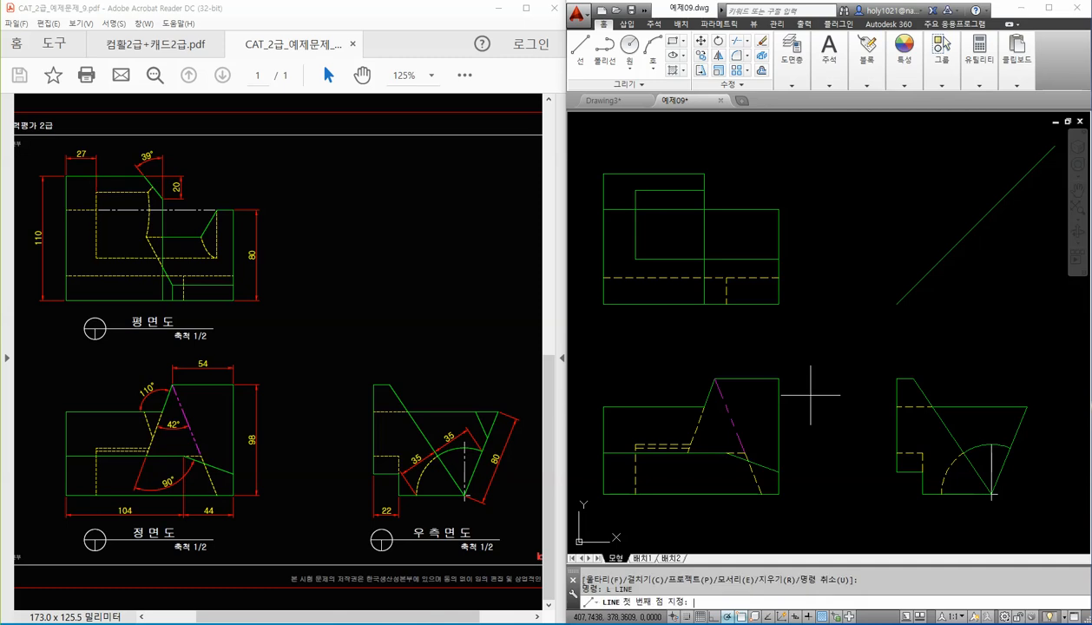
pyautogui.click(762, 494)
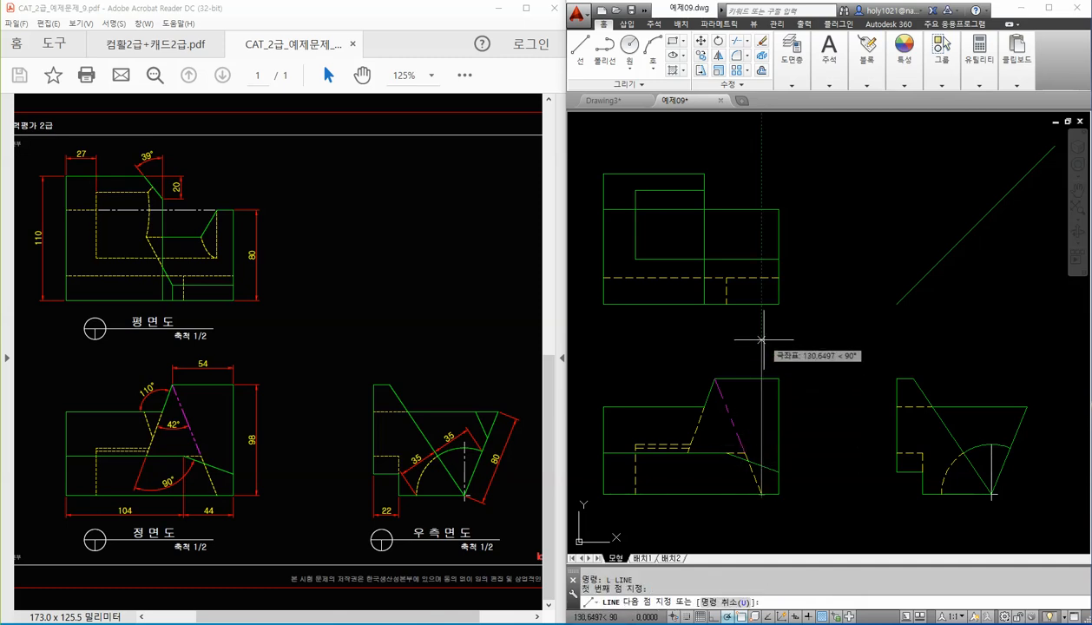
pyautogui.click(762, 210)
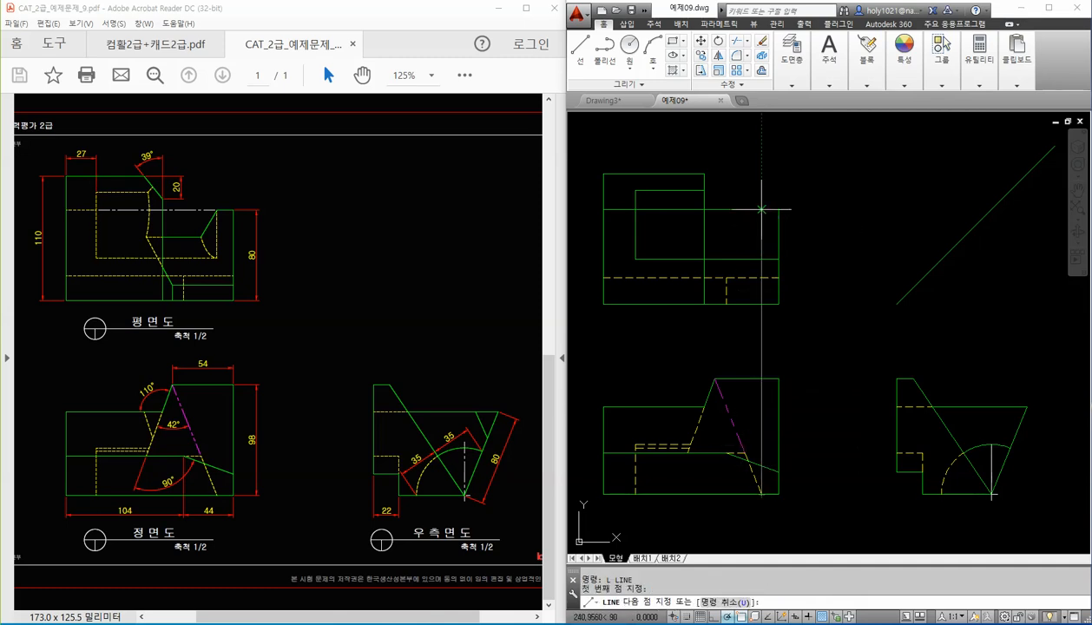
pyautogui.press('Return')
# Step: Trim the new vertical line and the lower horizontal projection line to a corner where they meet in the top view
pyautogui.write('tr')
pyautogui.press('Return')
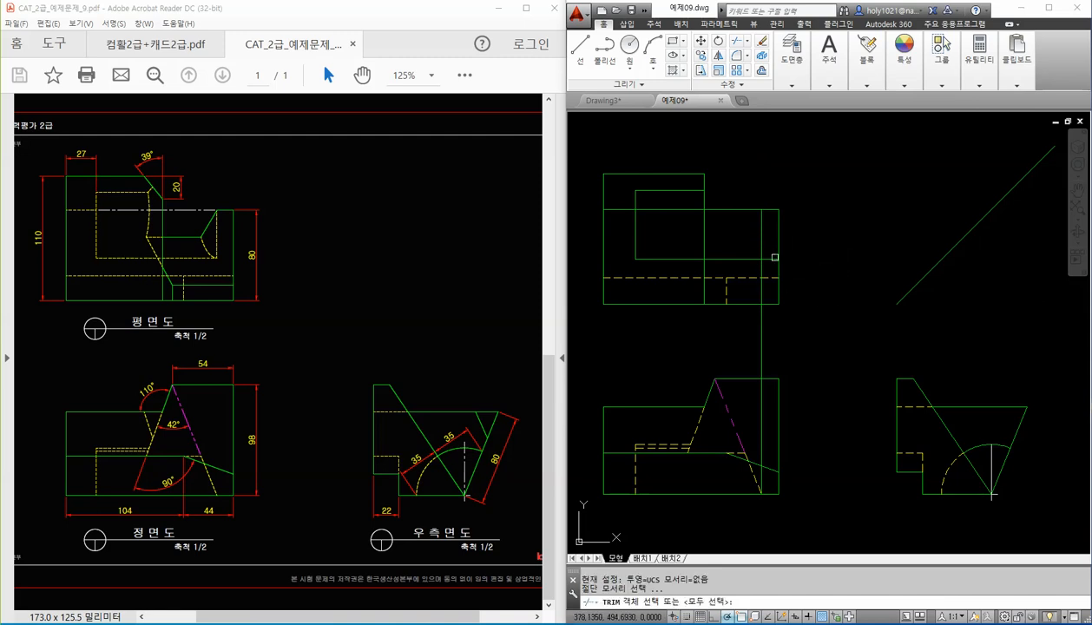
pyautogui.click(765, 265)
pyautogui.press('Return')
pyautogui.click(762, 267)
pyautogui.press('Return')
pyautogui.press('Return')
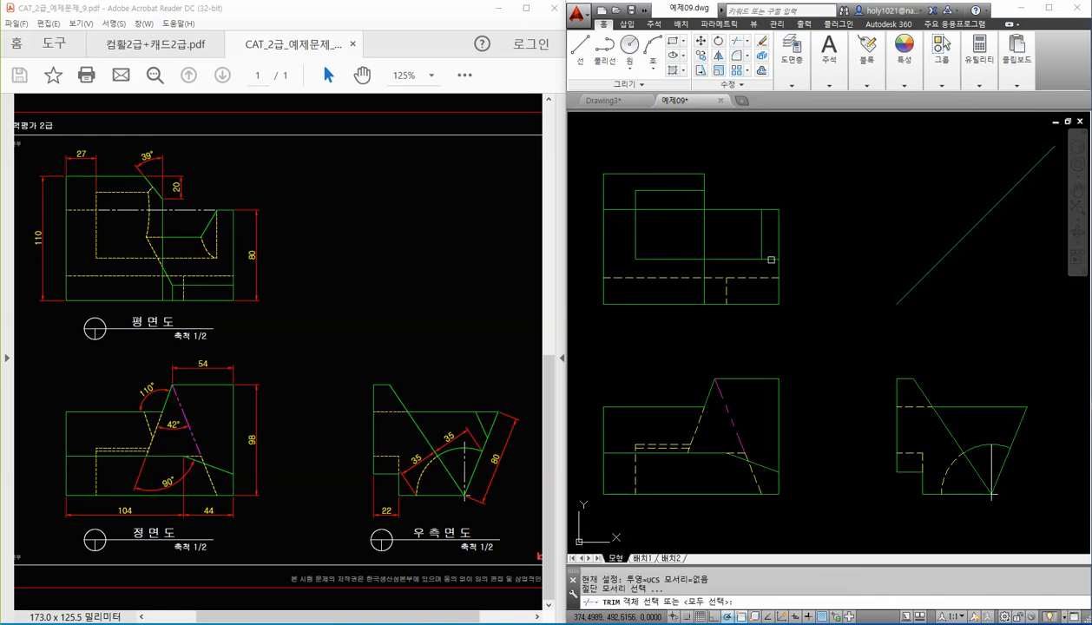
pyautogui.press('Return')
pyautogui.click(771, 259)
pyautogui.press('Return')
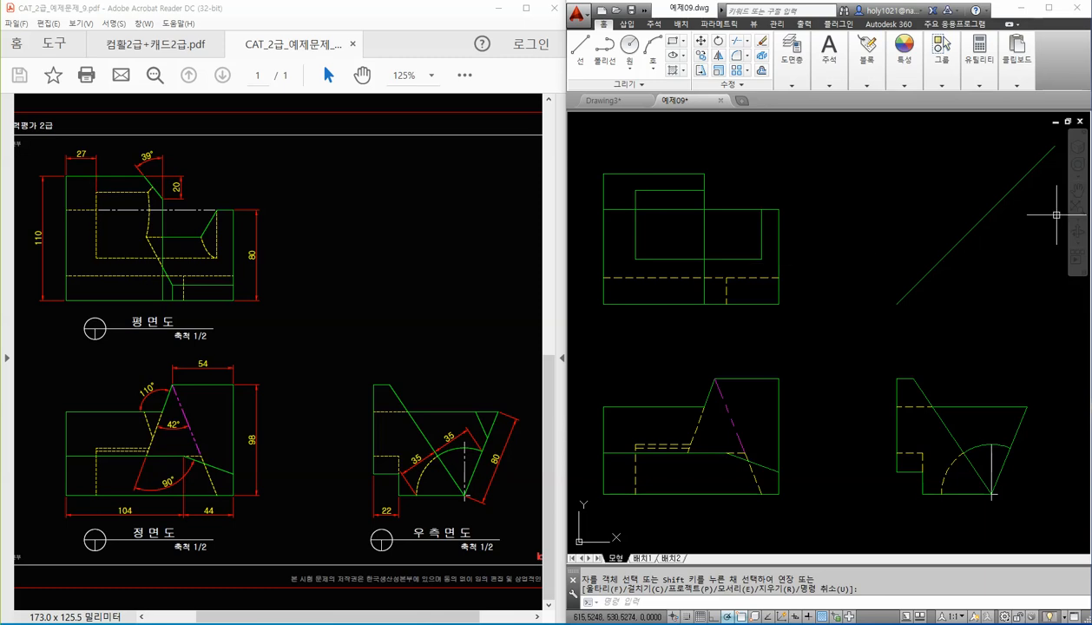
# Step: Compare the inner rectangle with the reference top view and examine how its sloped edge projects from the front and side views
pyautogui.moveTo(97, 256)
pyautogui.mouseDown()
pyautogui.moveTo(182, 198)
pyautogui.moveTo(219, 193)
pyautogui.mouseUp()
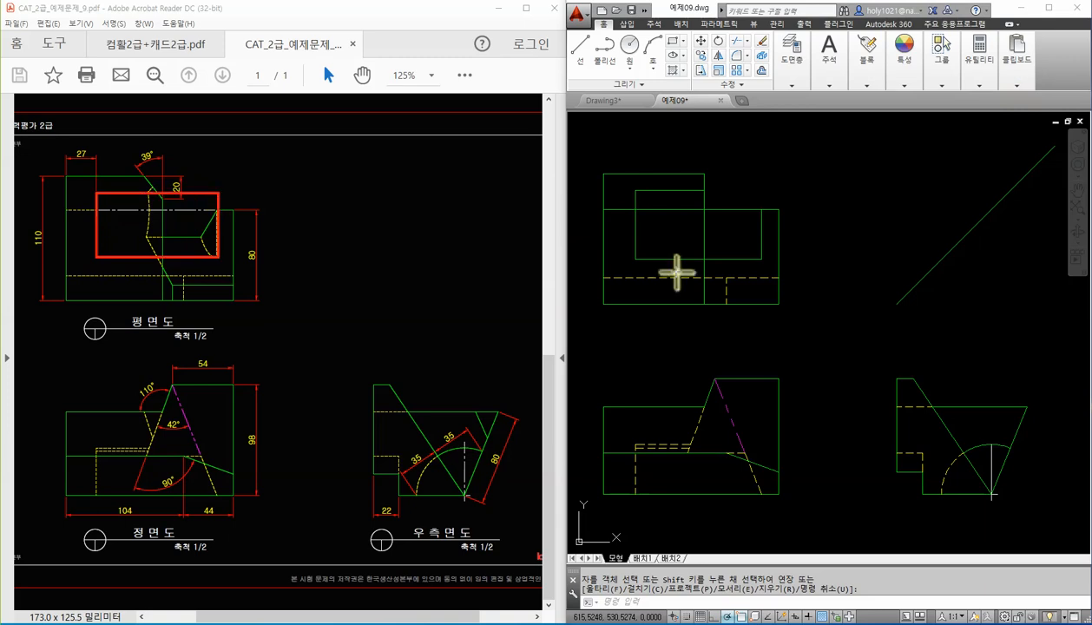
pyautogui.moveTo(637, 258); pyautogui.dragTo(762, 190)
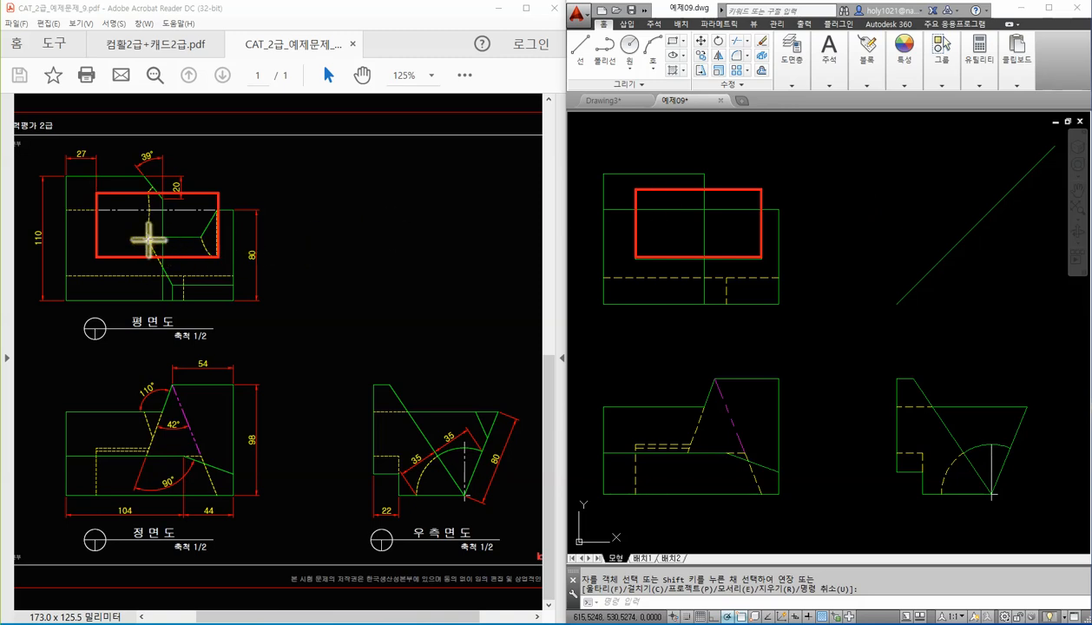
pyautogui.click(174, 299)
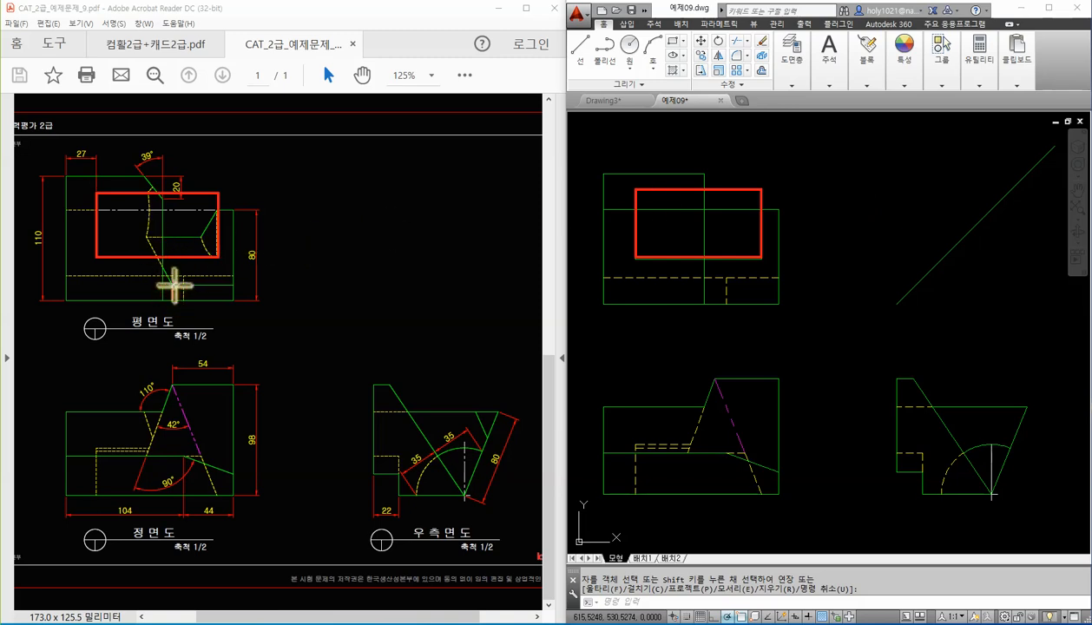
pyautogui.moveTo(174, 285); pyautogui.dragTo(233, 284)
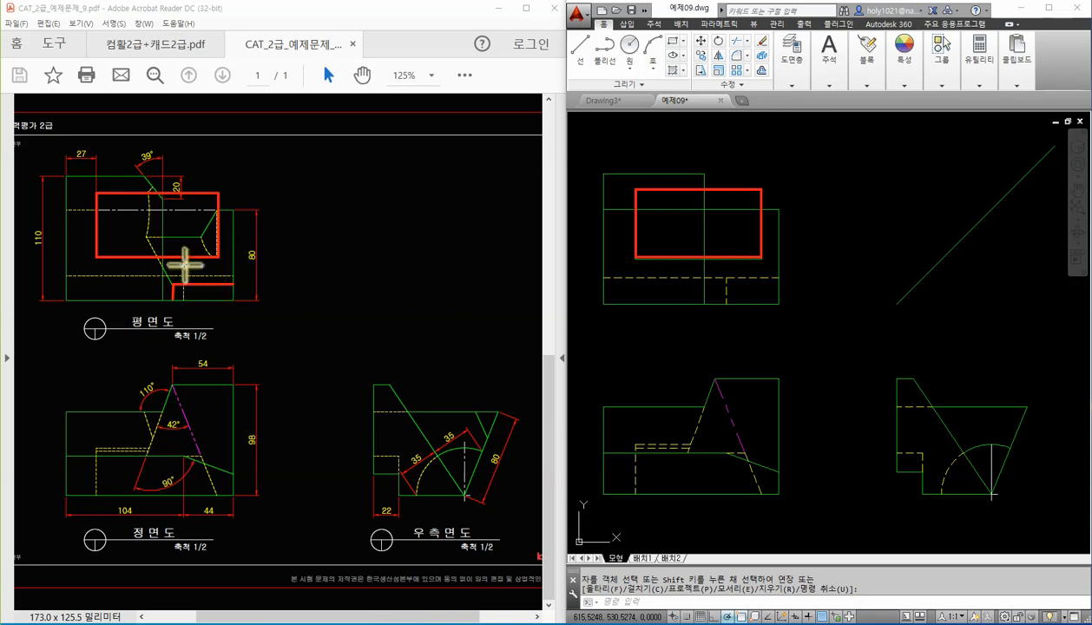
pyautogui.moveTo(147, 236); pyautogui.dragTo(200, 236)
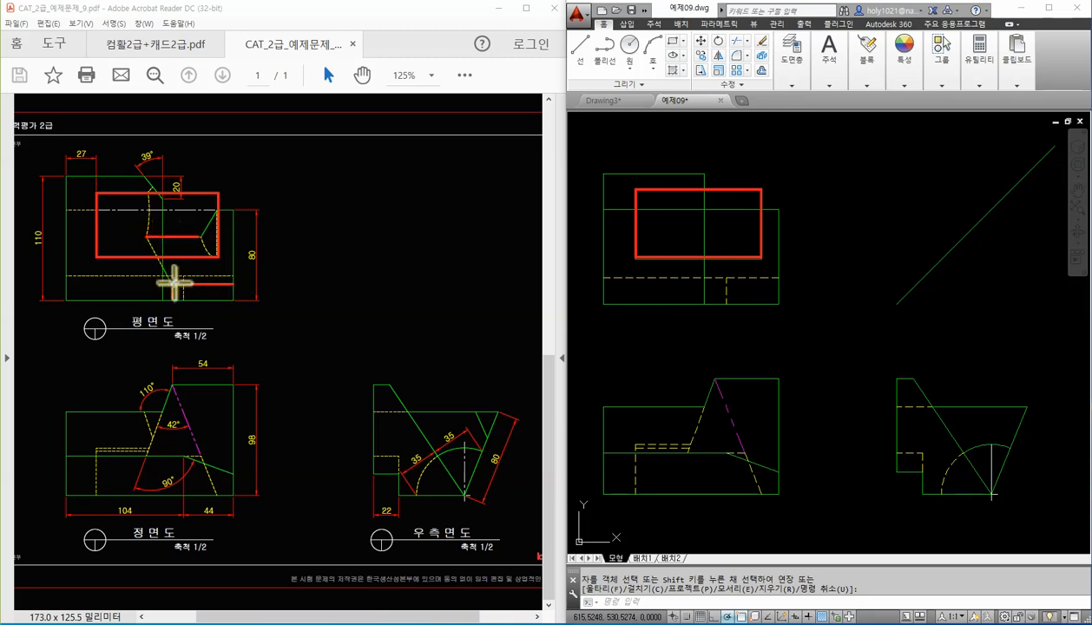
pyautogui.moveTo(173, 280); pyautogui.dragTo(146, 237)
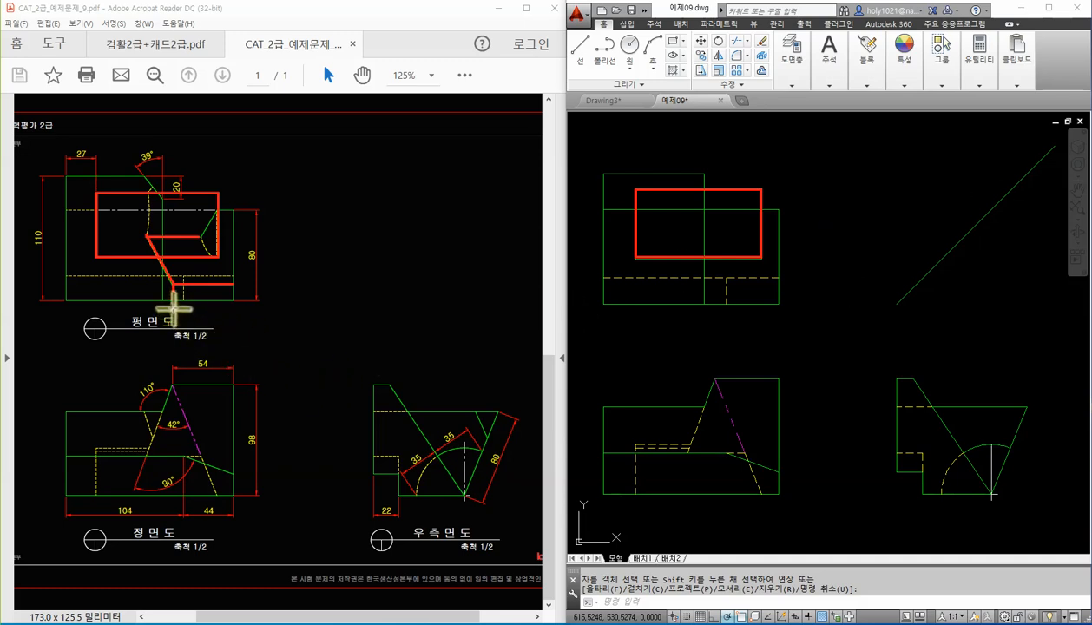
pyautogui.moveTo(173, 307); pyautogui.dragTo(173, 377)
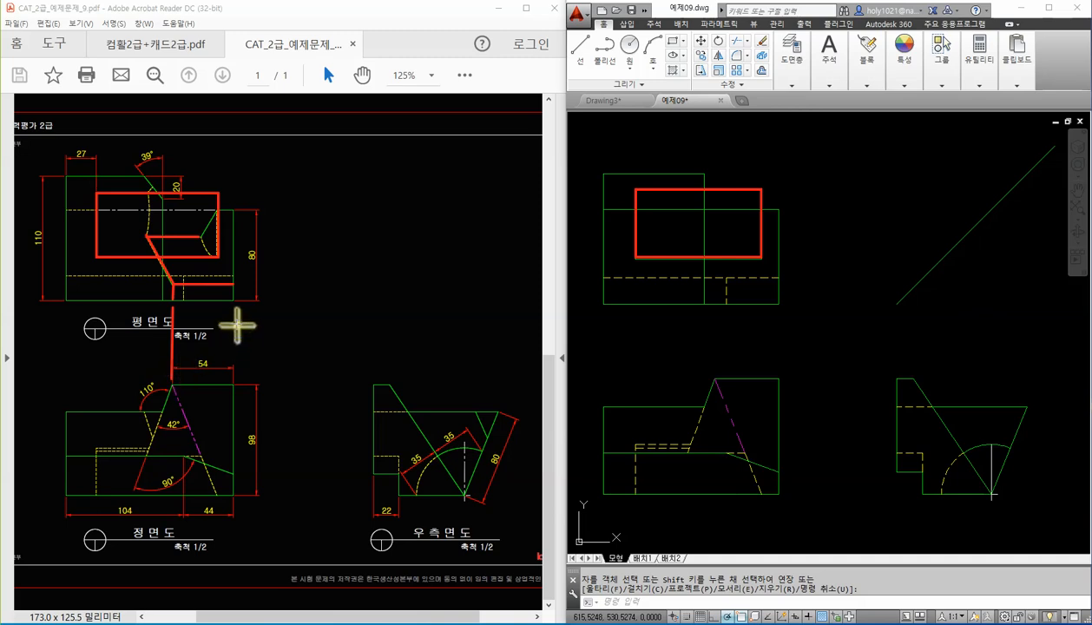
pyautogui.moveTo(240, 286)
pyautogui.mouseDown()
pyautogui.moveTo(392, 287)
pyautogui.moveTo(393, 383)
pyautogui.moveTo(174, 384)
pyautogui.mouseUp()
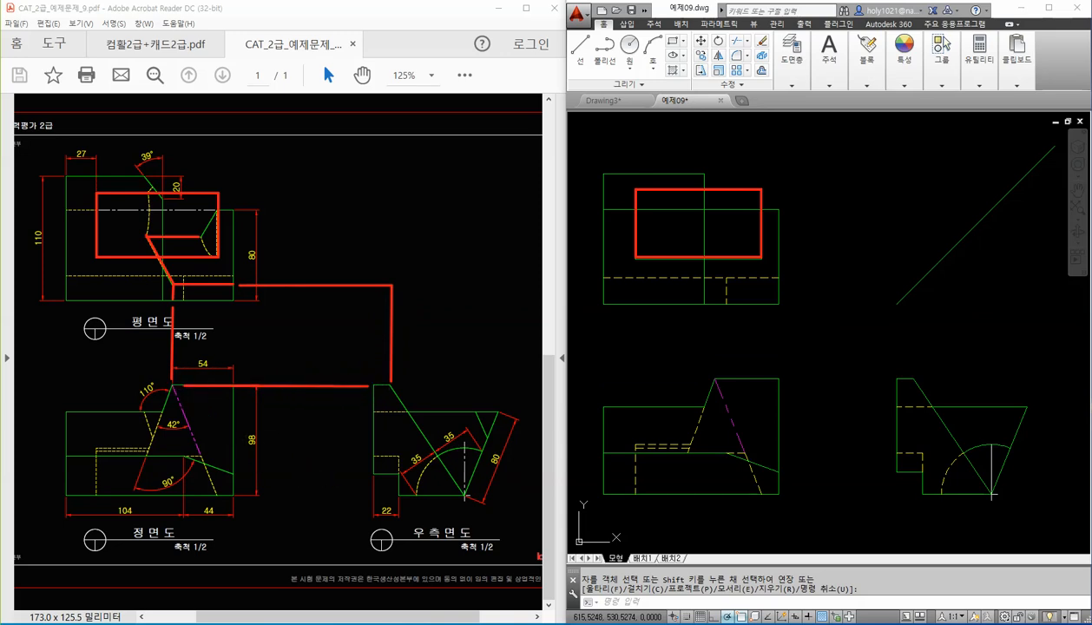
pyautogui.press('Escape')
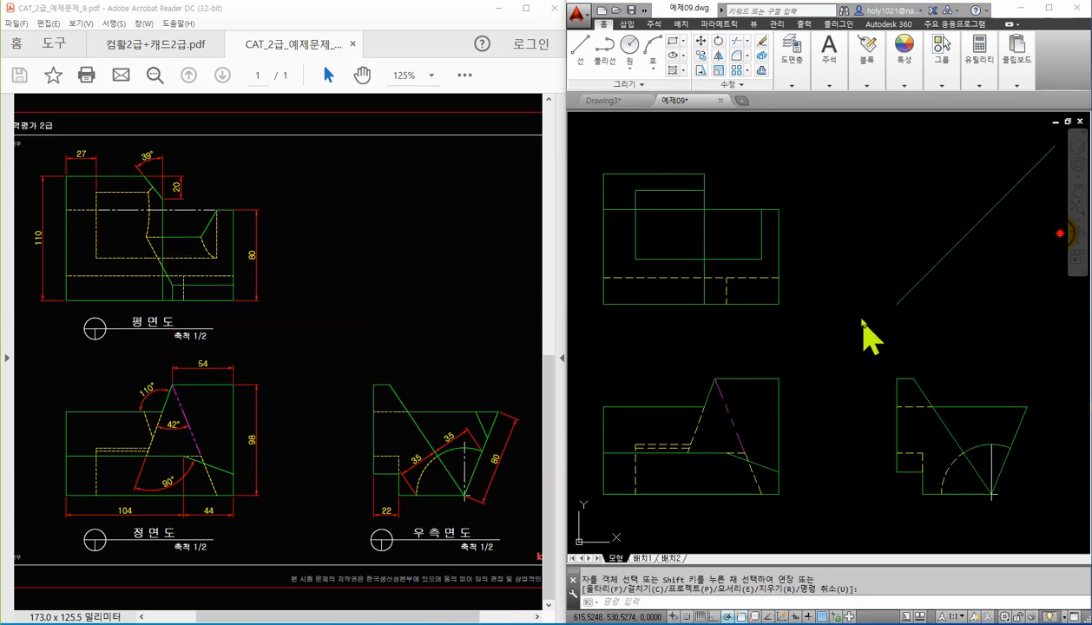
# Step: Project the side view's upper slope corner through the 45° line into the top view and draw a vertical from the front view's apex up to it
pyautogui.write('l')
pyautogui.press('space')
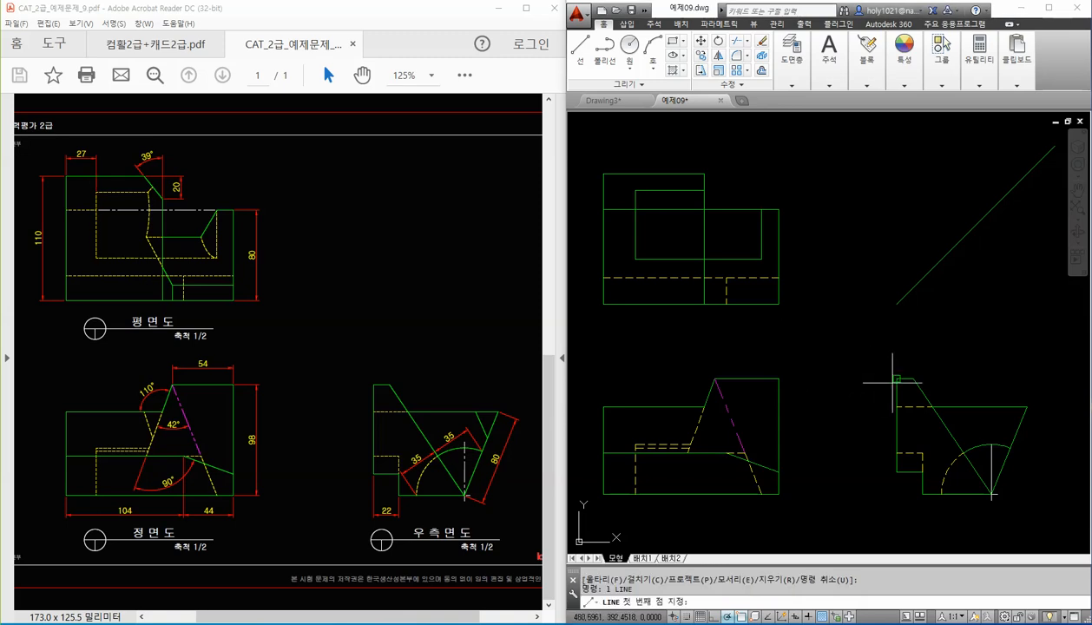
pyautogui.click(913, 379)
pyautogui.click(913, 287)
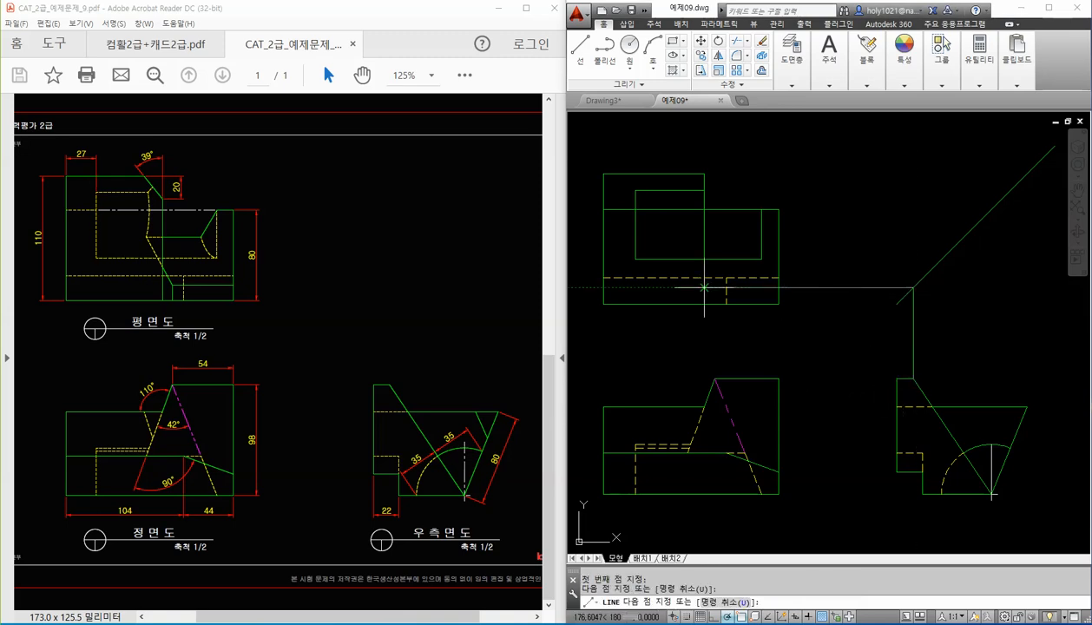
pyautogui.click(715, 287)
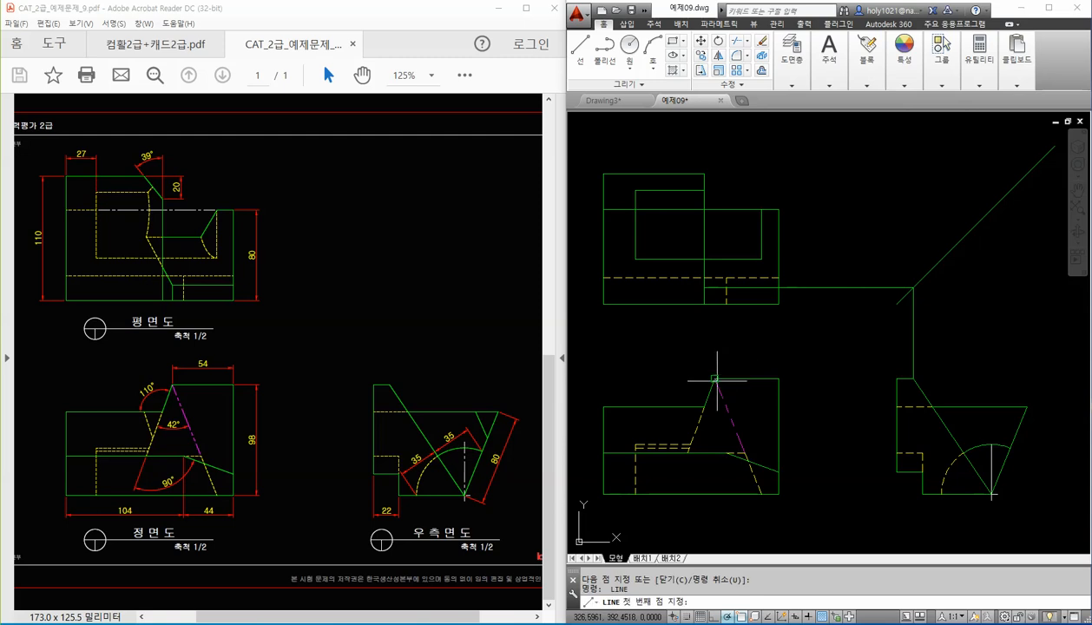
pyautogui.click(715, 378)
pyautogui.press('space')
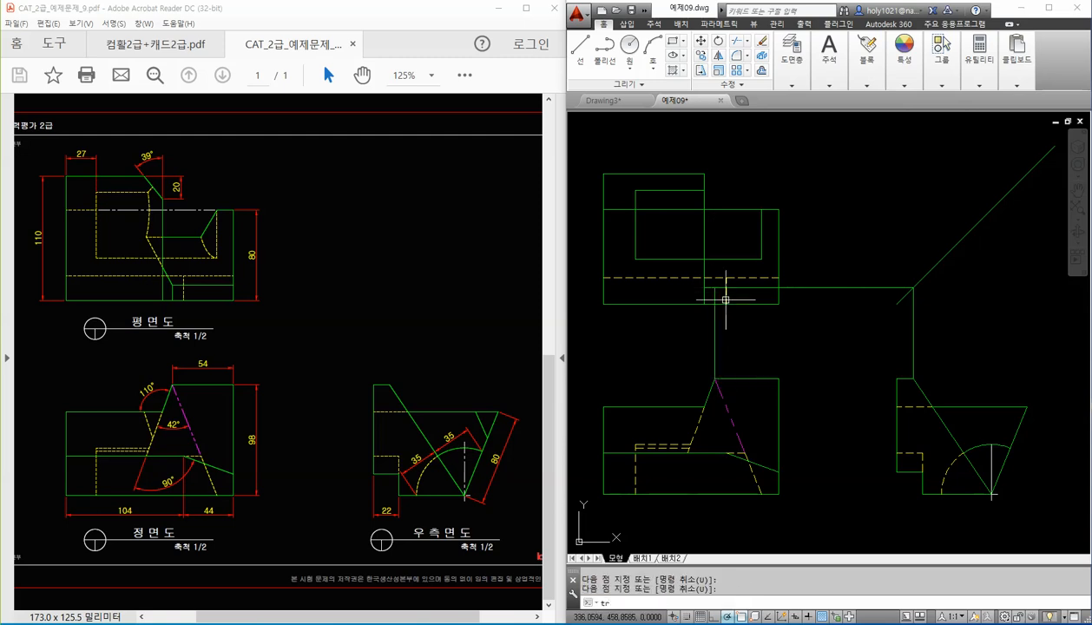
# Step: Trim the apex vertical below the top view and the horizontal projection line where it runs beyond the small lower-right step
pyautogui.write('tr')
pyautogui.press('space')
pyautogui.press('space')
pyautogui.scroll(2, 706, 296)
pyautogui.click(709, 285)
pyautogui.click(710, 347)
pyautogui.click(742, 349)
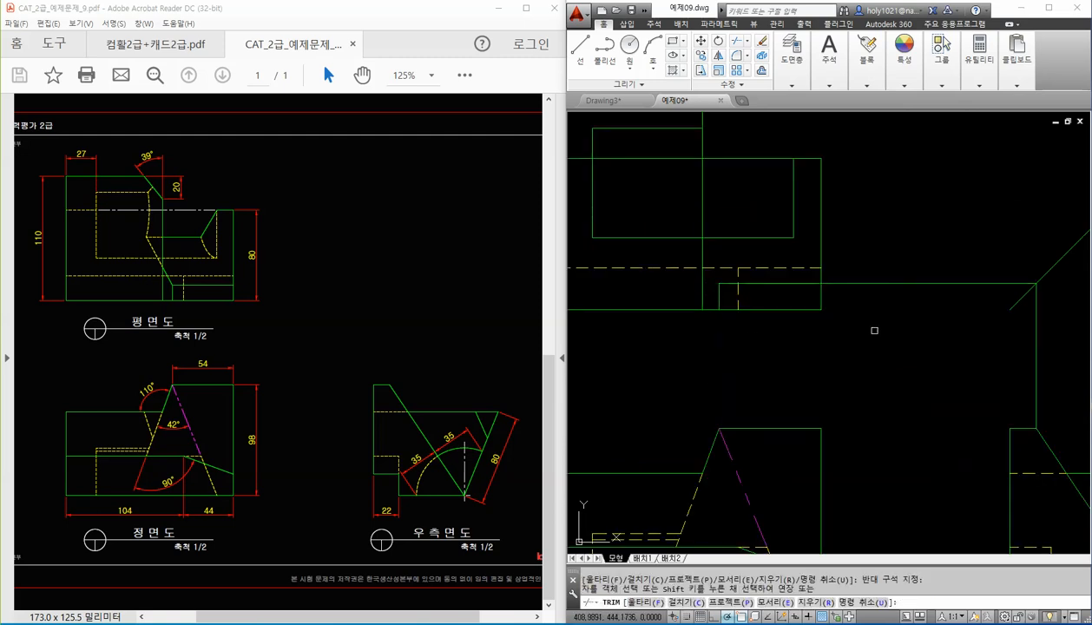
pyautogui.click(883, 327)
pyautogui.click(858, 247)
pyautogui.press('space')
# Step: Delete the leftover vertical projection line between the side view's upper slope corner and the 45° line
pyautogui.click(1049, 378)
pyautogui.click(970, 369)
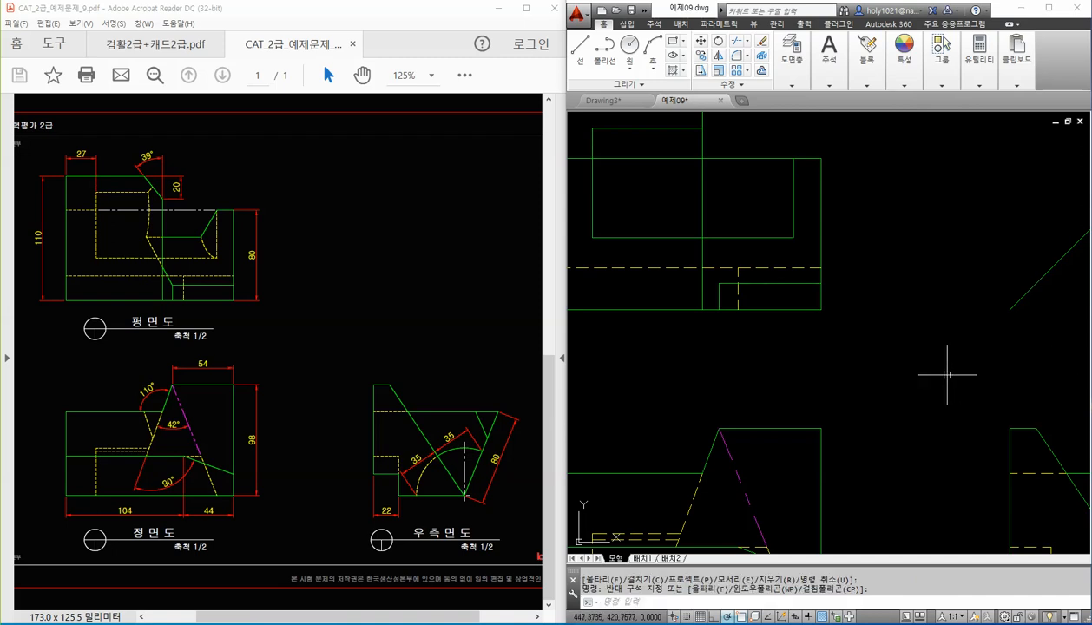
pyautogui.press('Delete')
pyautogui.scroll(-3, 942, 373)
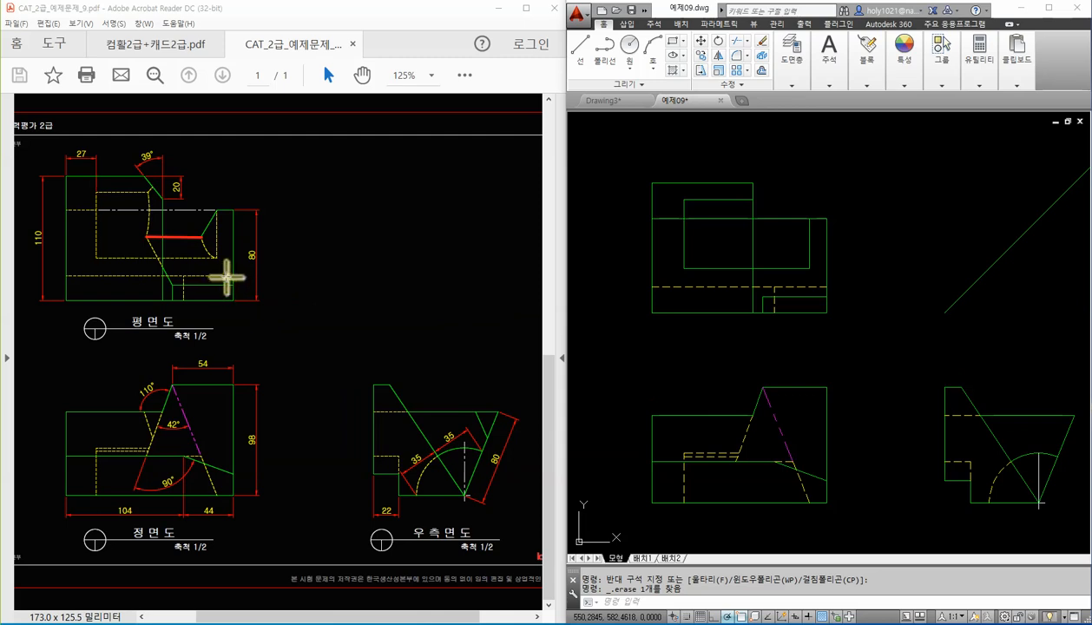
# Step: Project the side view's intersection of slope and arc through the 45° line, as a horizontal line across the top view
pyautogui.moveTo(203, 452); pyautogui.dragTo(205, 245)
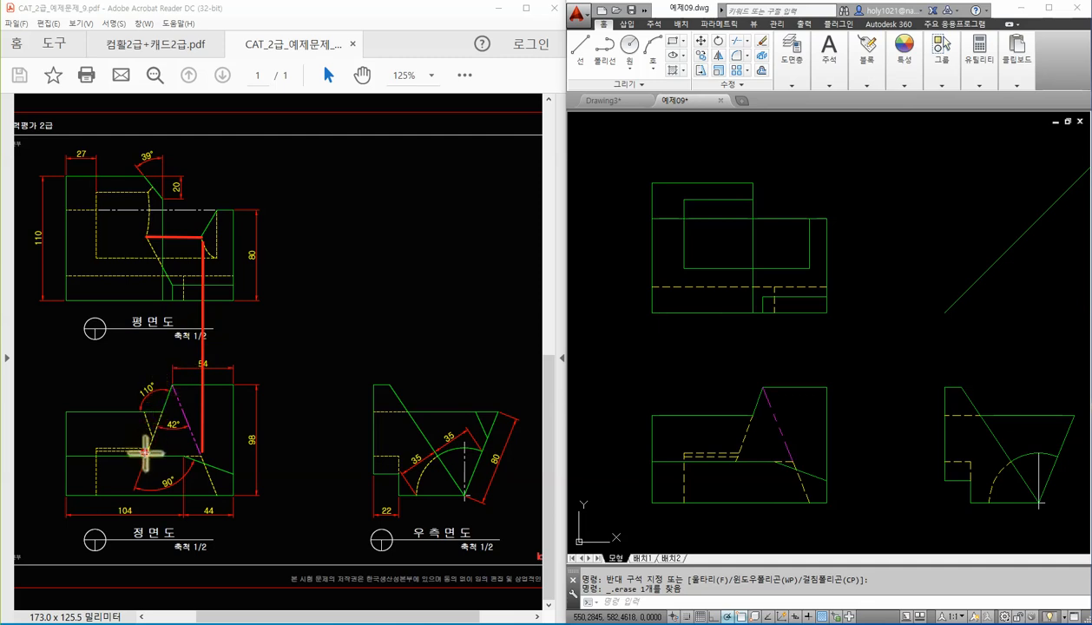
pyautogui.moveTo(146, 453); pyautogui.dragTo(148, 248)
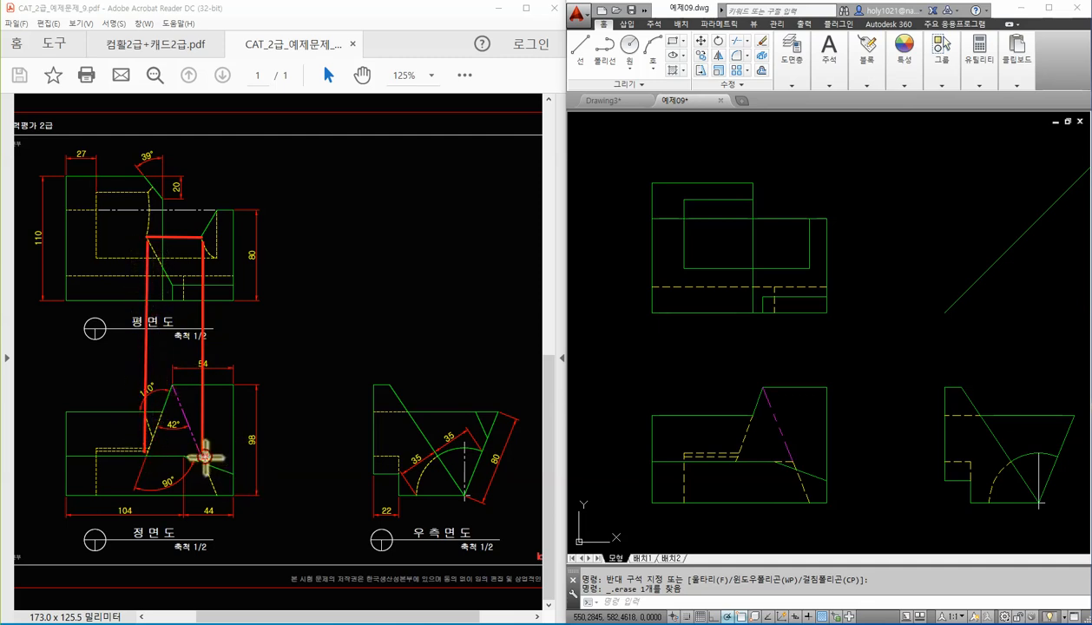
pyautogui.moveTo(205, 456)
pyautogui.mouseDown()
pyautogui.moveTo(456, 462)
pyautogui.moveTo(441, 236)
pyautogui.moveTo(214, 240)
pyautogui.mouseUp()
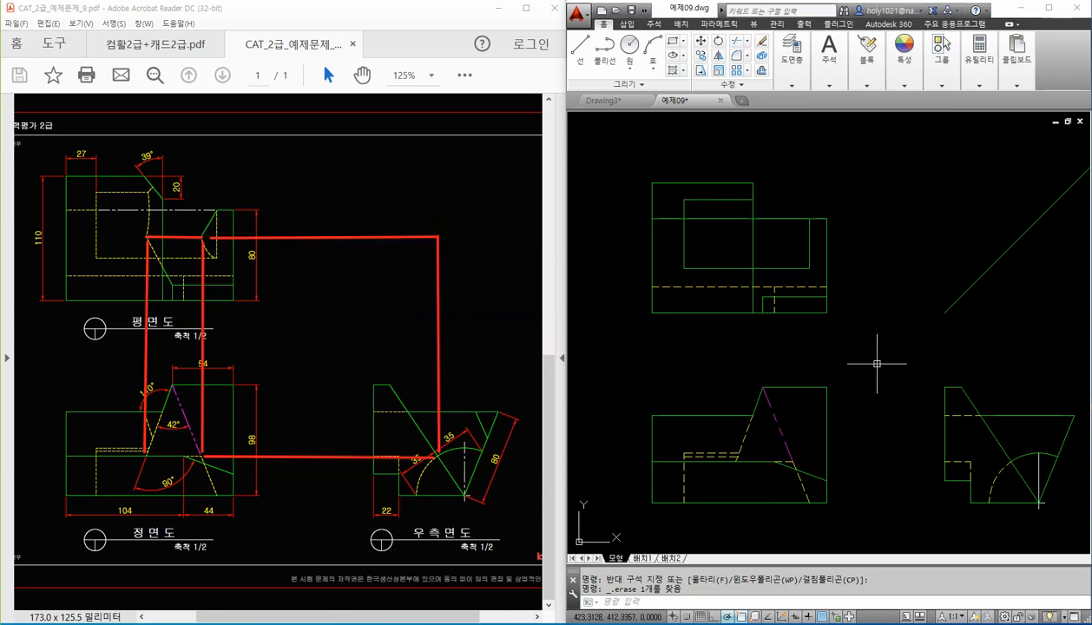
pyautogui.write('l')
pyautogui.press('Return')
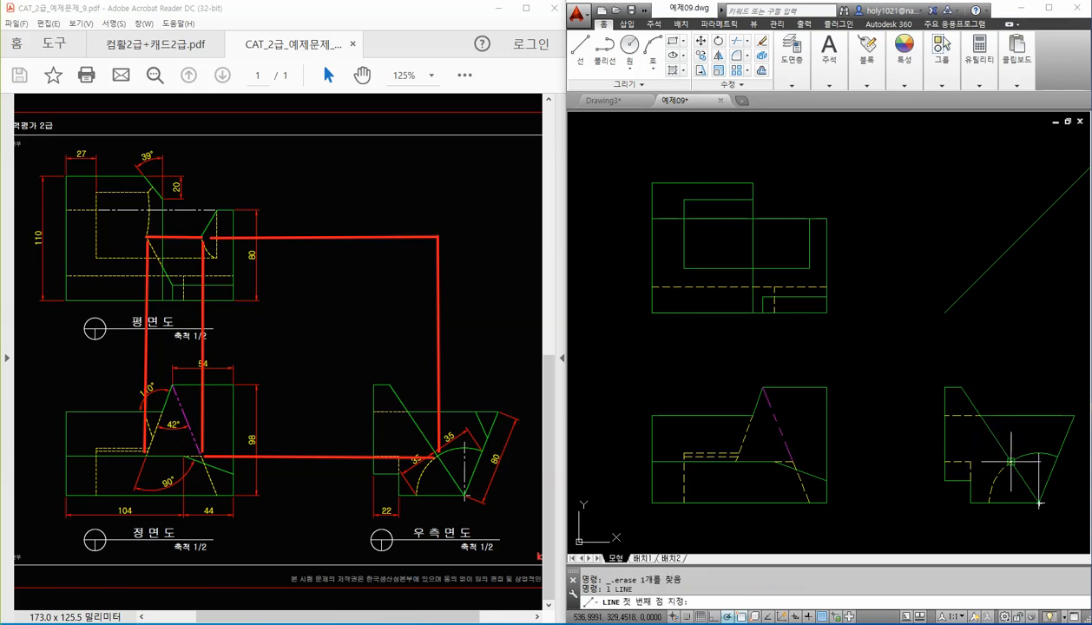
pyautogui.click(1012, 459)
pyautogui.click(1012, 247)
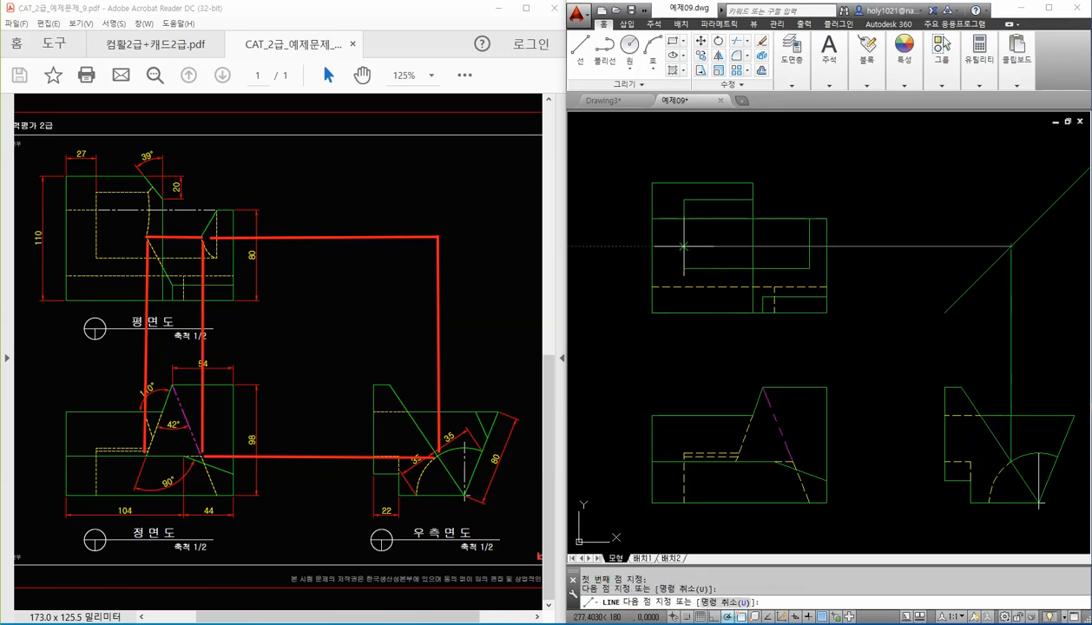
pyautogui.press('Return')
# Step: Draw verticals from the front view's magenta line intersection and the foot of its sloped hidden line up to the new horizontal
pyautogui.press('Return')
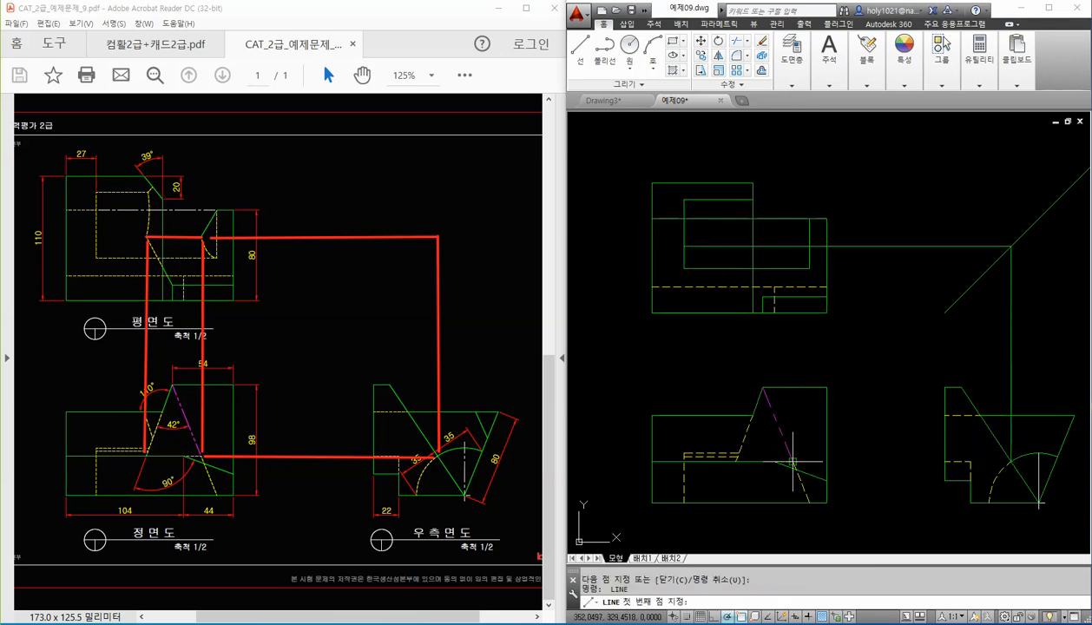
pyautogui.click(793, 462)
pyautogui.click(793, 247)
pyautogui.press('Return')
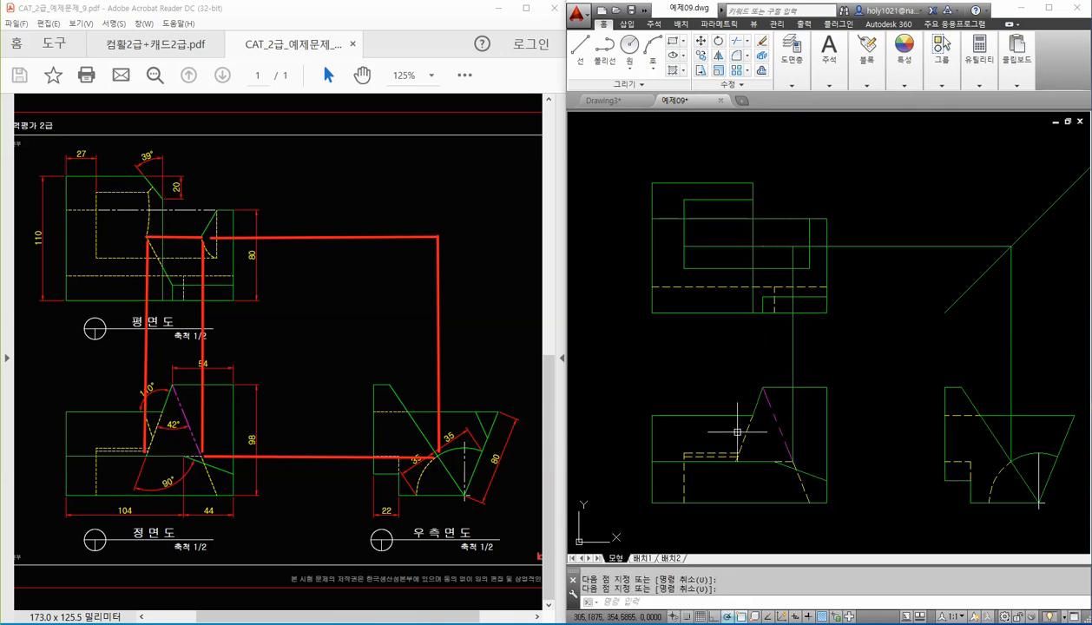
pyautogui.scroll(2, 737, 431)
pyautogui.press('Return')
pyautogui.click(738, 448)
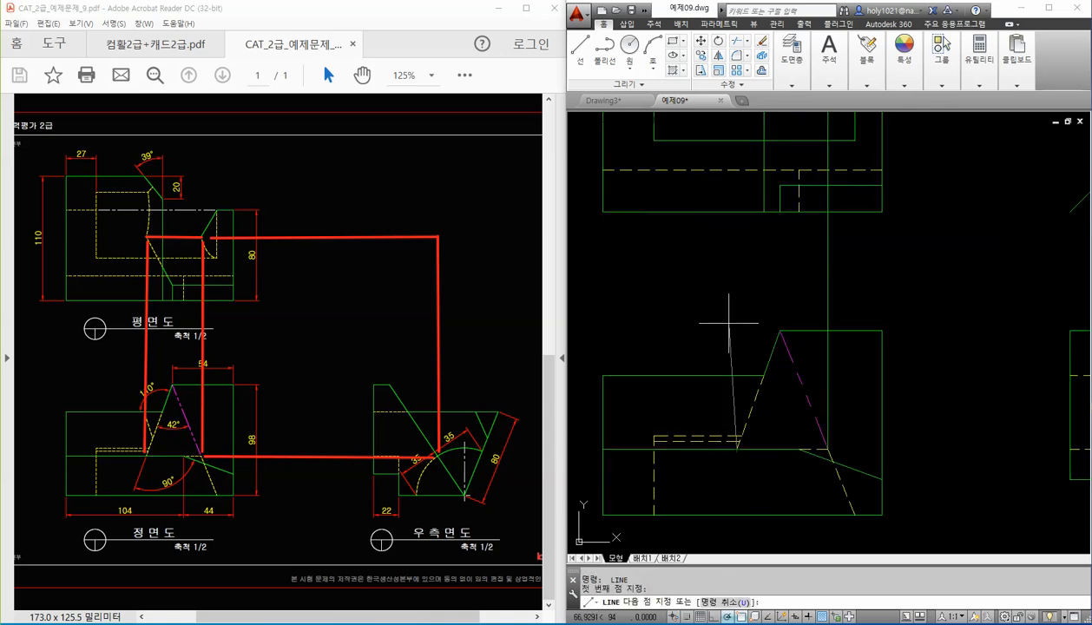
pyautogui.scroll(-2, 731, 323)
pyautogui.click(735, 186)
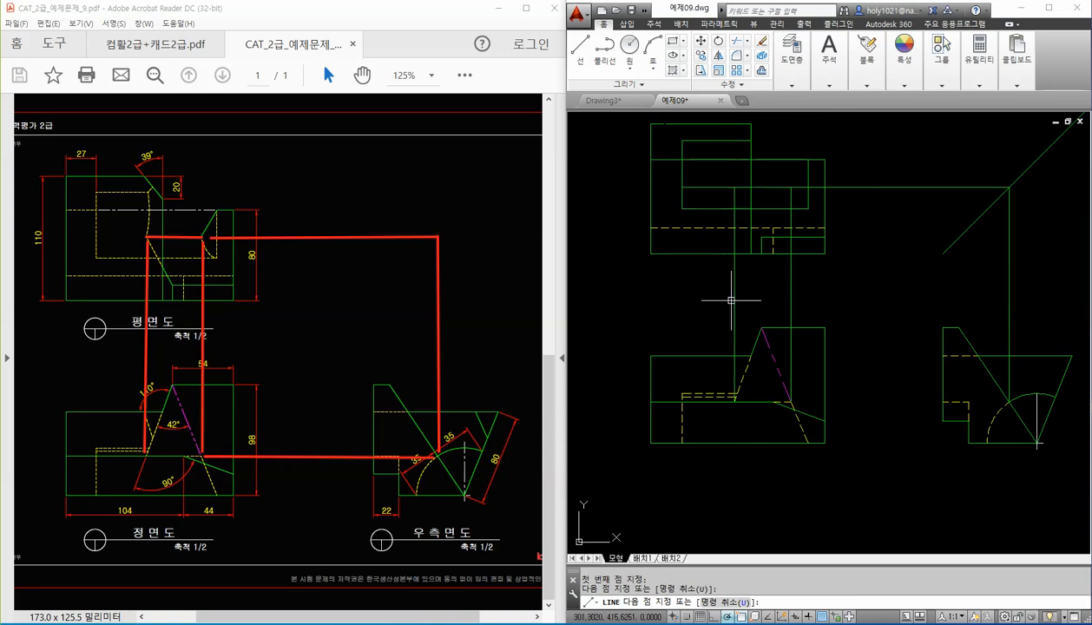
pyautogui.press('Return')
# Step: Draw a sloped line in the top view from the small step's upper corner to the left vertical's upper end
pyautogui.scroll(2, 744, 258)
pyautogui.press('Return')
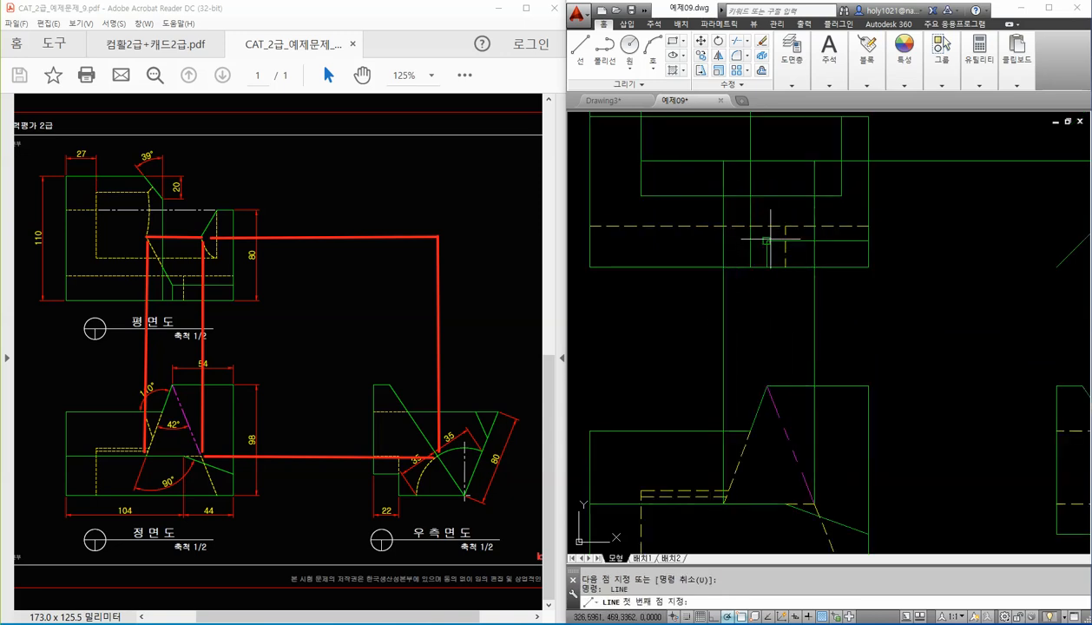
pyautogui.click(767, 240)
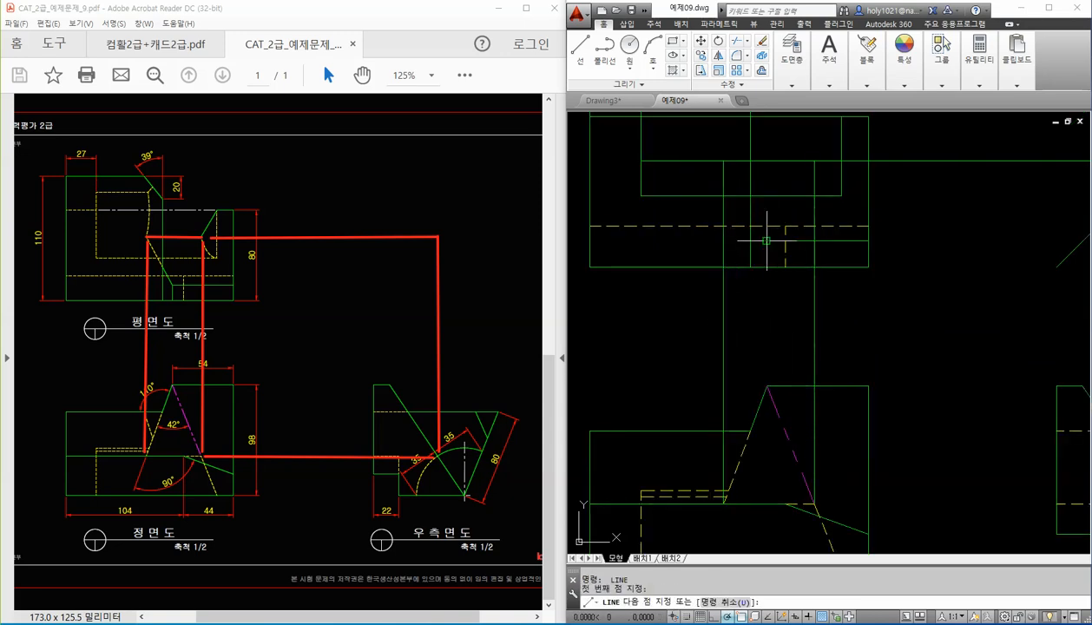
pyautogui.click(724, 162)
pyautogui.press('Return')
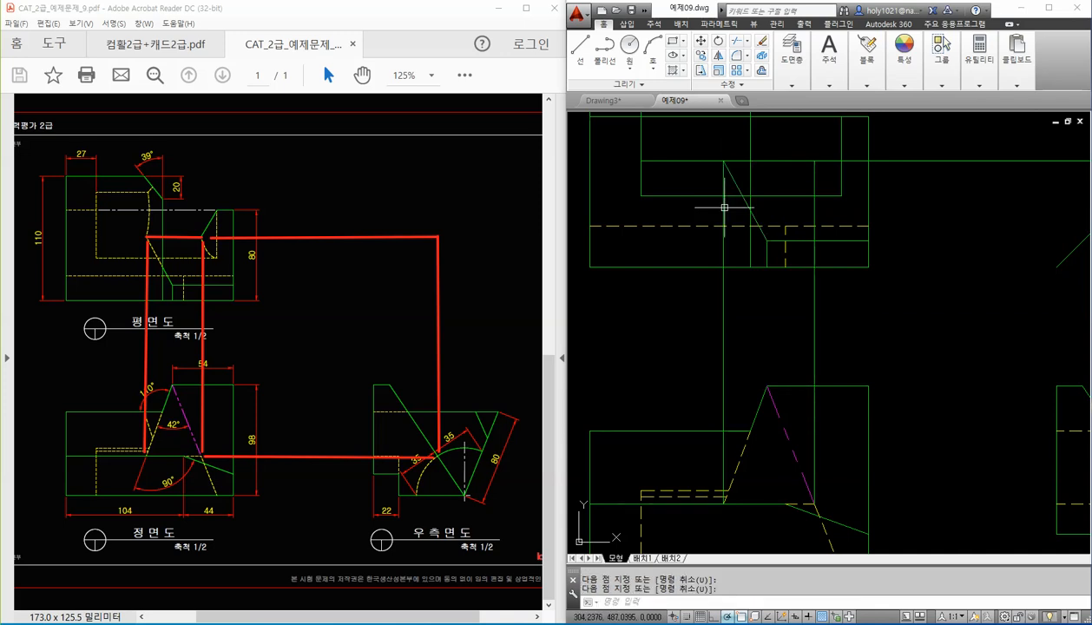
# Step: Trim the new horizontal line in the top view to the segment between the two vertical projection lines
pyautogui.write('tr')
pyautogui.press('Return')
pyautogui.click(851, 298)
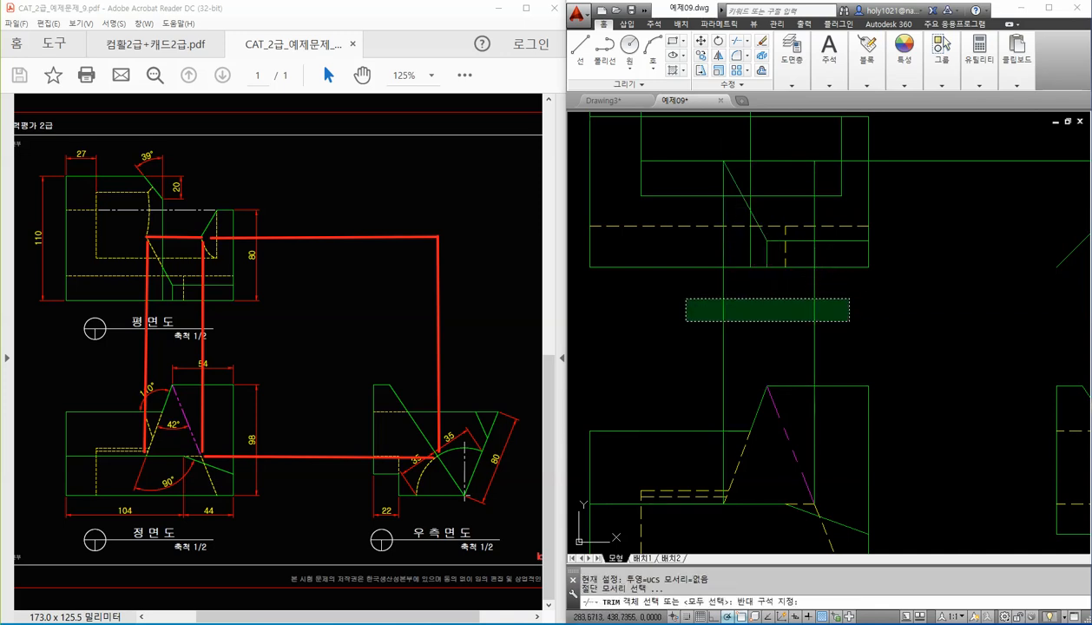
pyautogui.click(685, 322)
pyautogui.press('Return')
pyautogui.click(990, 186)
pyautogui.click(948, 131)
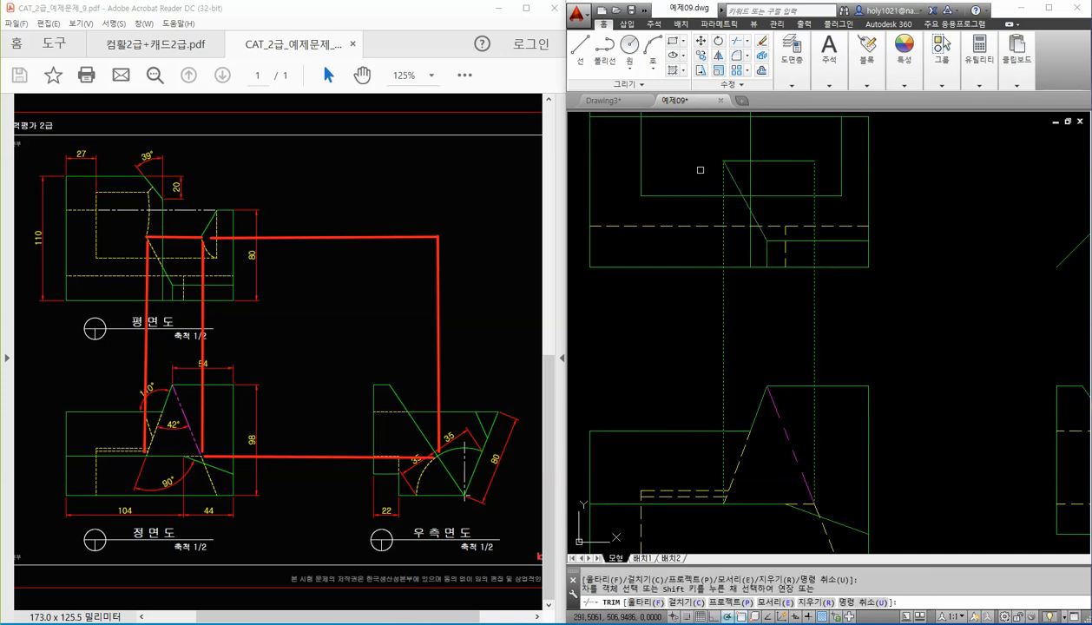
pyautogui.press('Return')
# Step: Delete the two vertical projection lines from the front view and the one rising from the side view
pyautogui.click(875, 267)
pyautogui.click(715, 328)
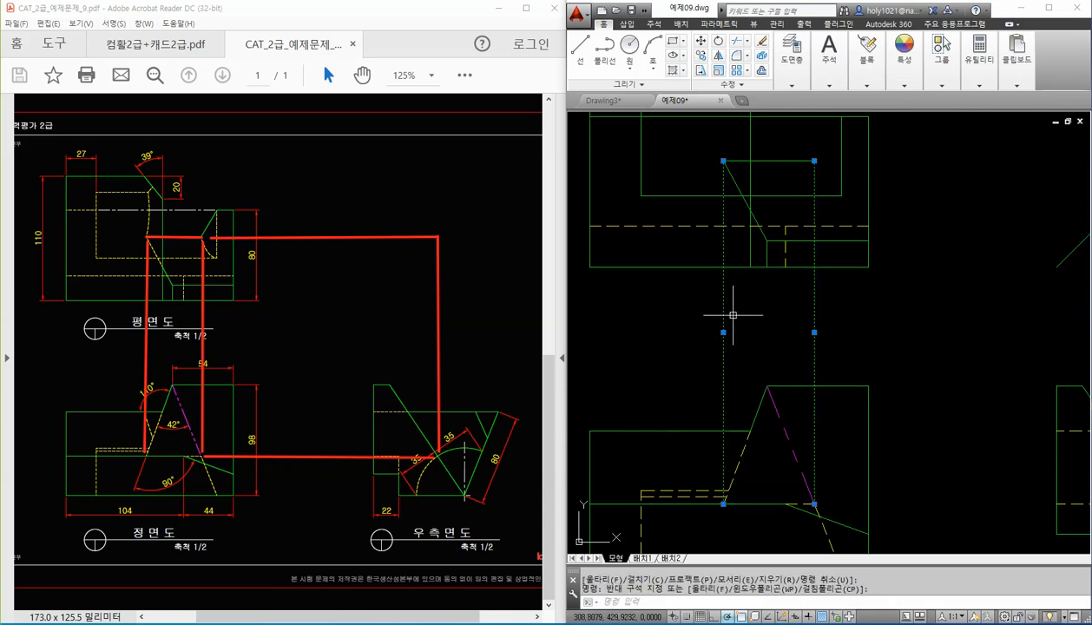
pyautogui.press('Delete')
pyautogui.scroll(-2, 769, 313)
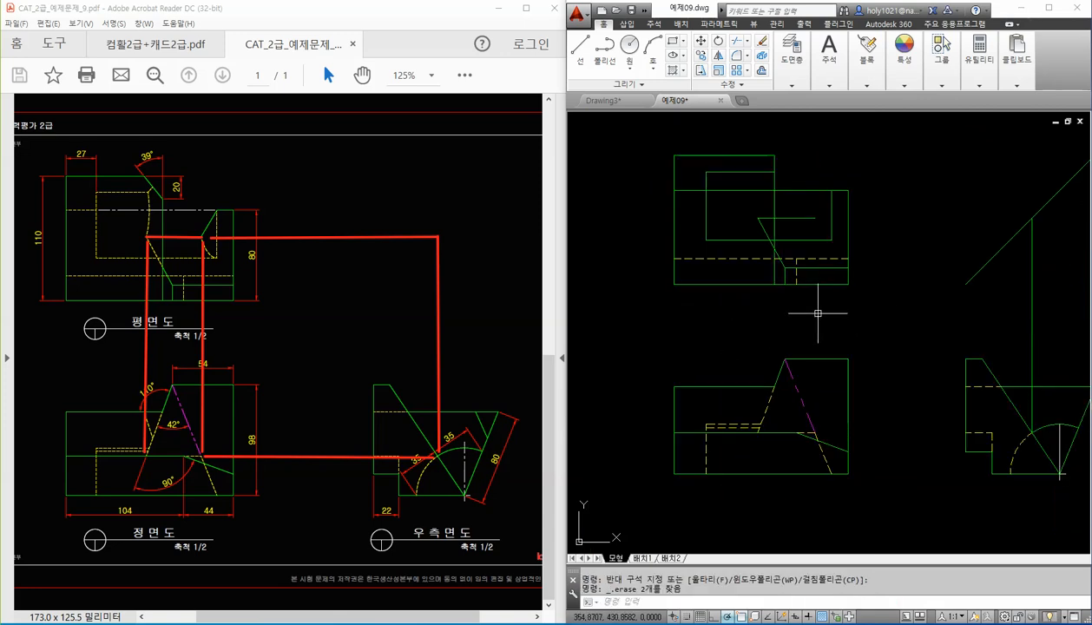
pyautogui.click(987, 325)
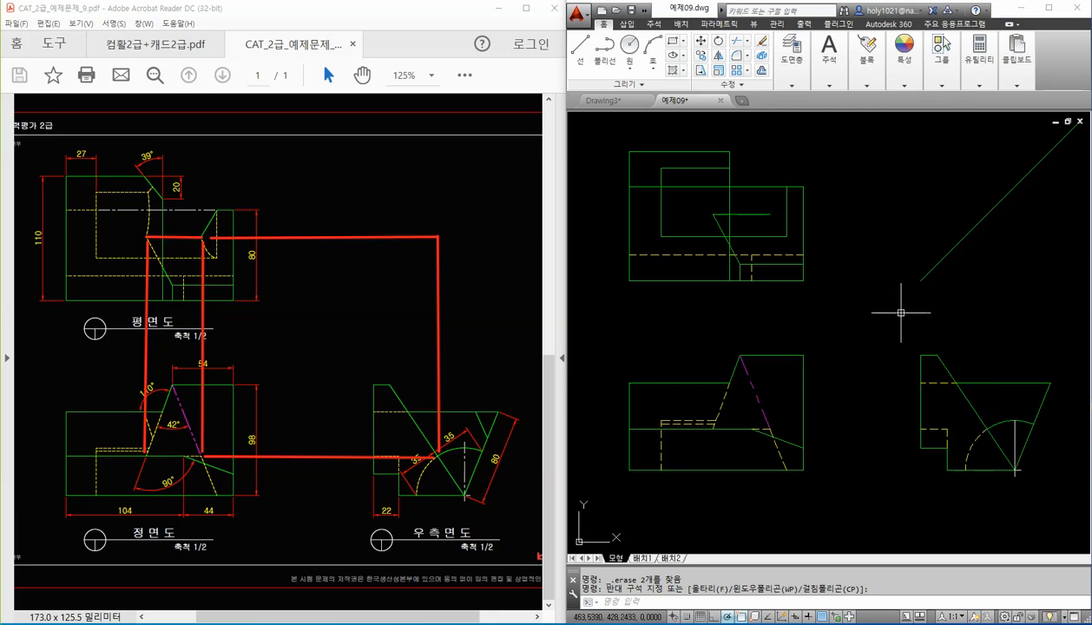
pyautogui.press('Delete')
pyautogui.scroll(2, 732, 275)
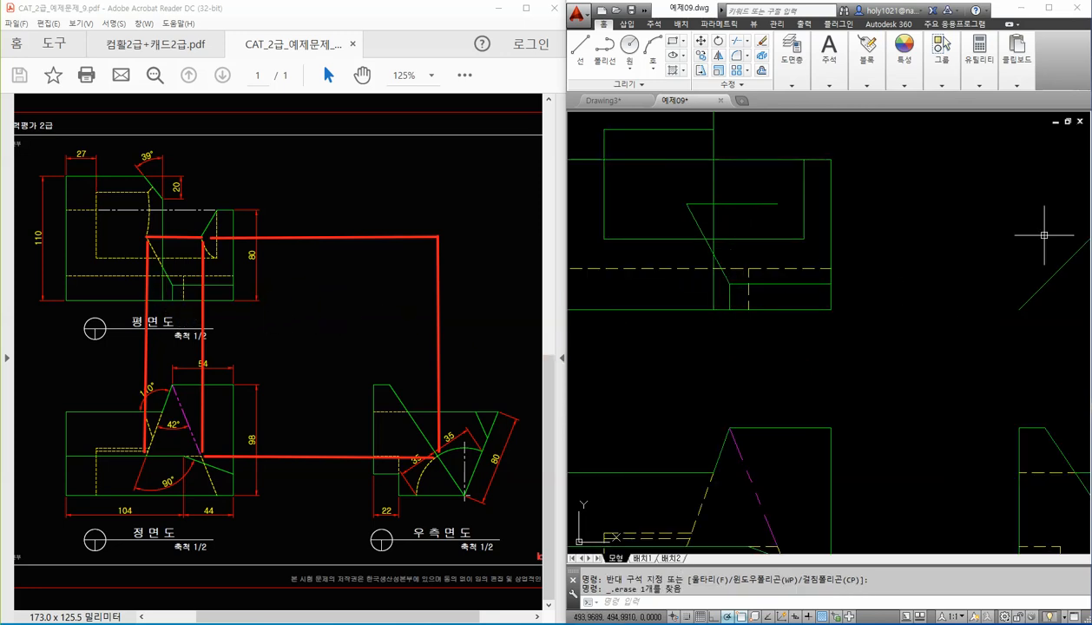
# Step: Enlarge the reference top view and break the sloped line at its intersection with the top view's vertical edge
pyautogui.press('Escape')
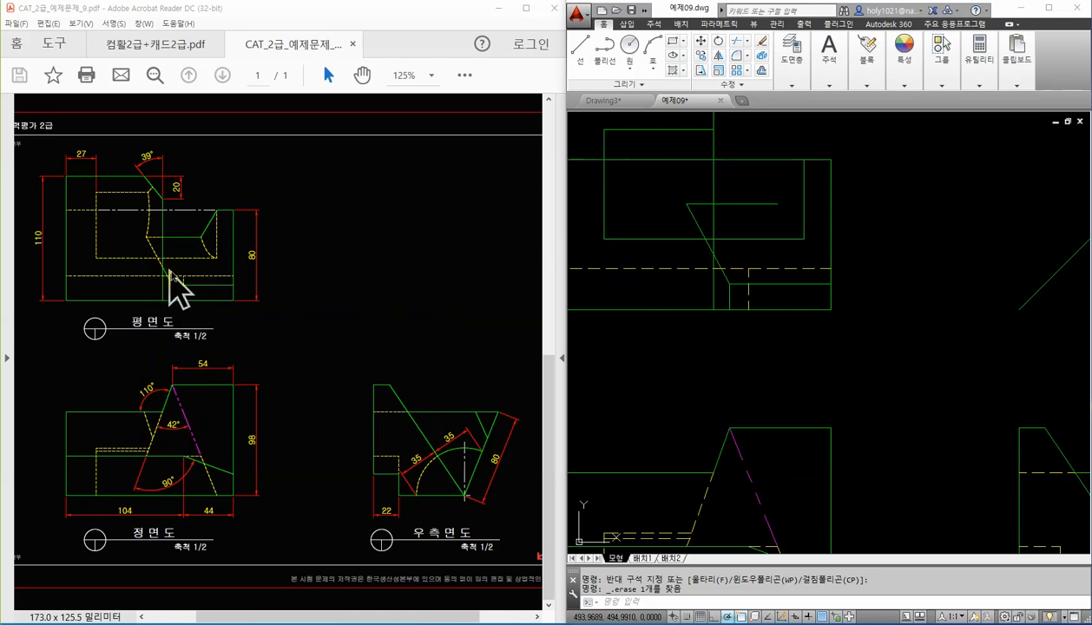
pyautogui.keyDown('ctrl'); pyautogui.scroll(4, 161, 283); pyautogui.keyUp('ctrl')
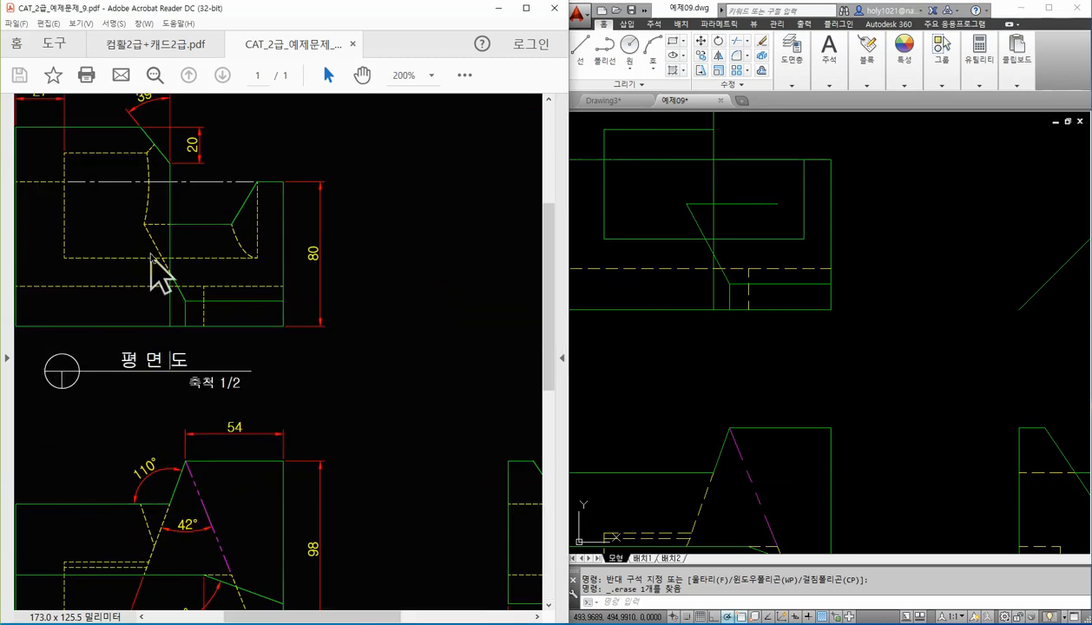
pyautogui.click(717, 216)
pyautogui.click(706, 221)
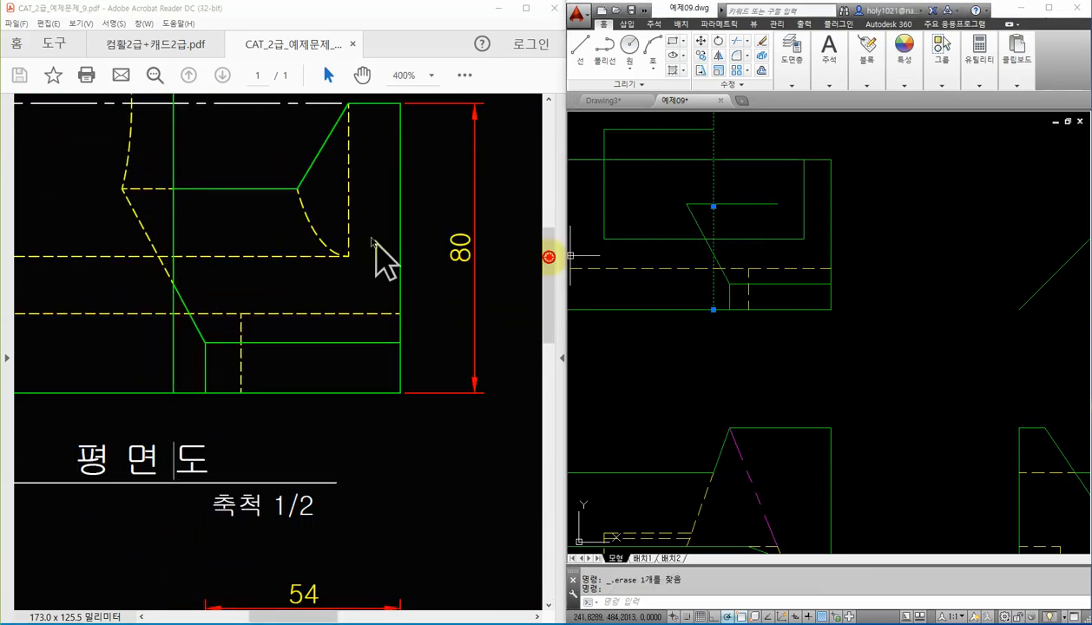
pyautogui.press('Escape')
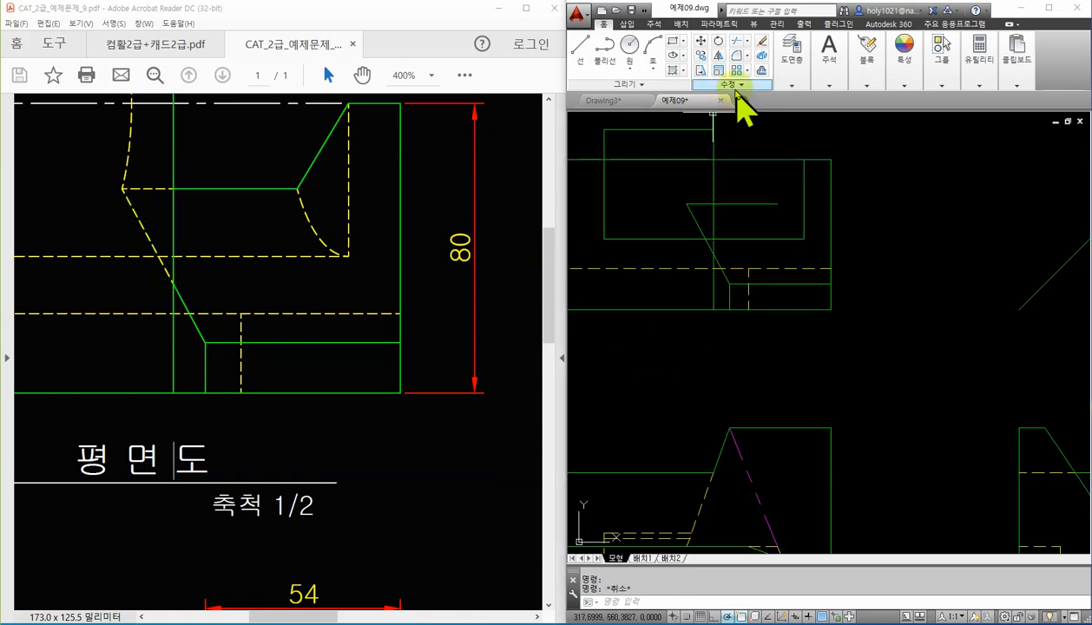
pyautogui.click(729, 84)
pyautogui.click(733, 117)
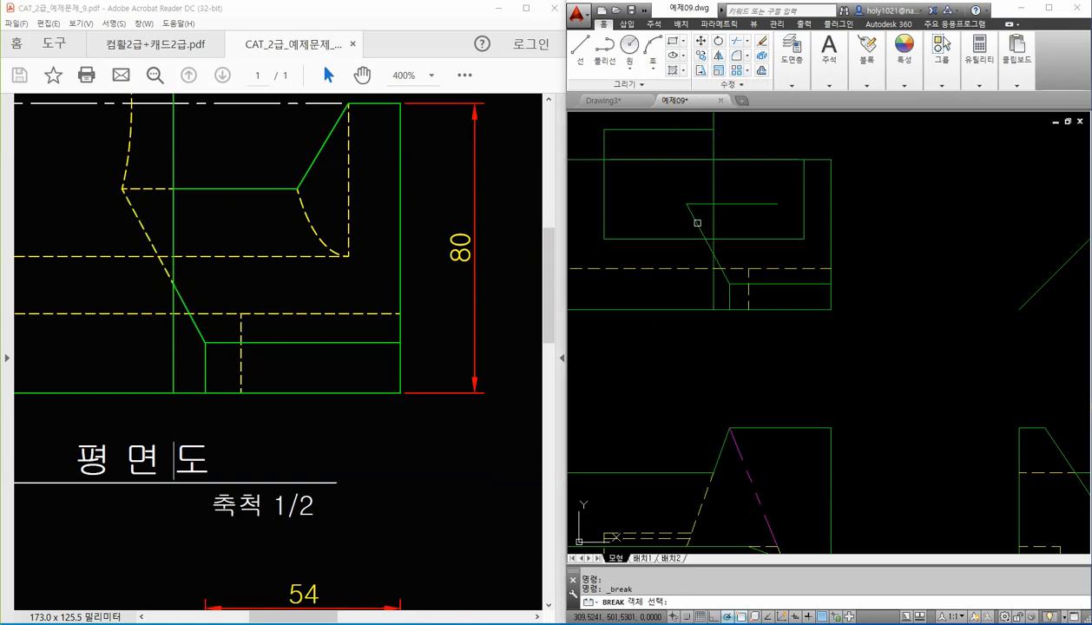
pyautogui.click(696, 220)
pyautogui.click(713, 253)
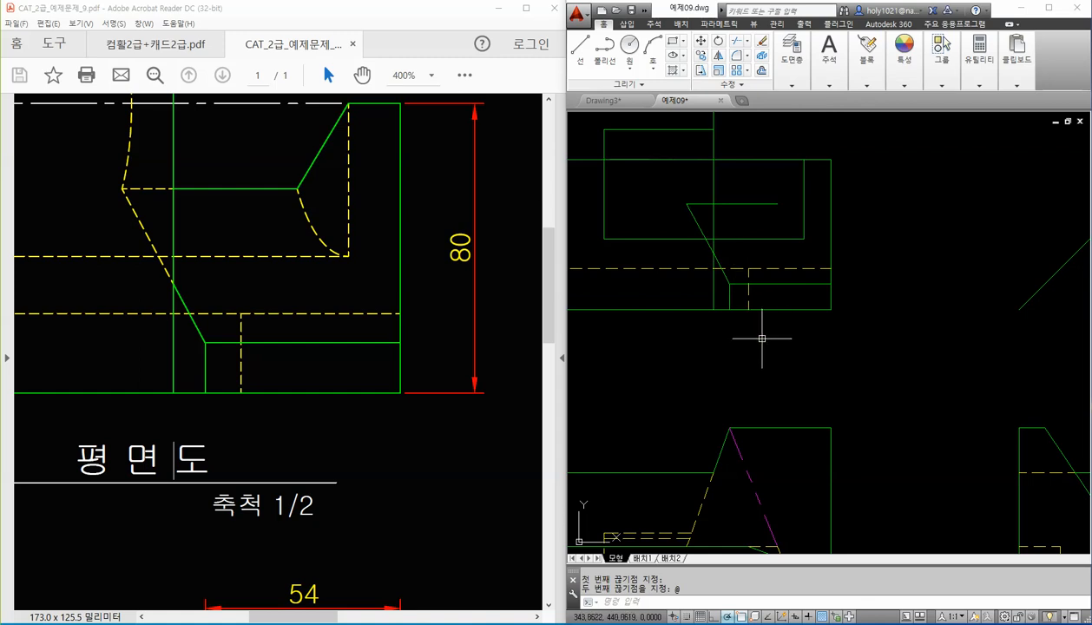
# Step: Match the upper part of the broken sloped line to the dashed hidden line's properties
pyautogui.write('ma')
pyautogui.press('Return')
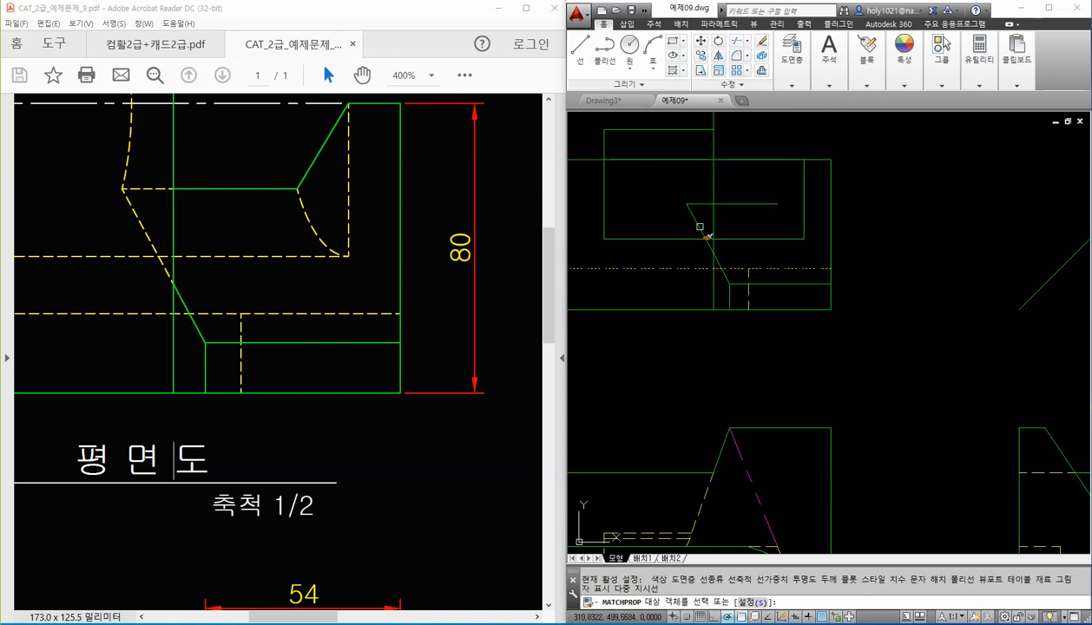
pyautogui.click(693, 228)
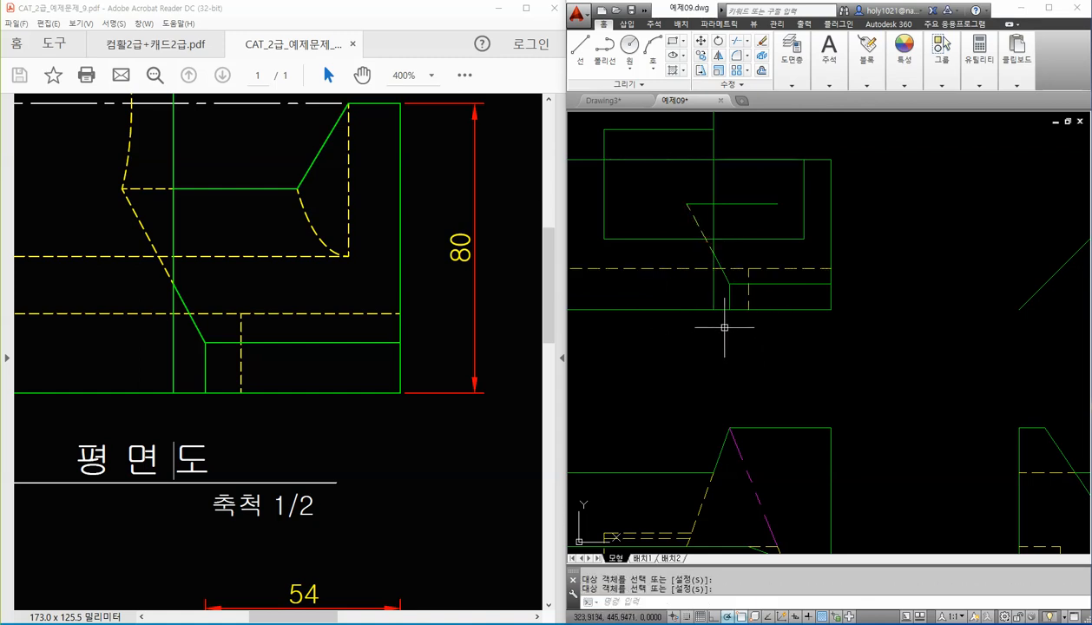
# Step: Set the reference PDF's zoom to 130% and show all three views in both the reference and the drawing
pyautogui.scroll(-4, 726, 324)
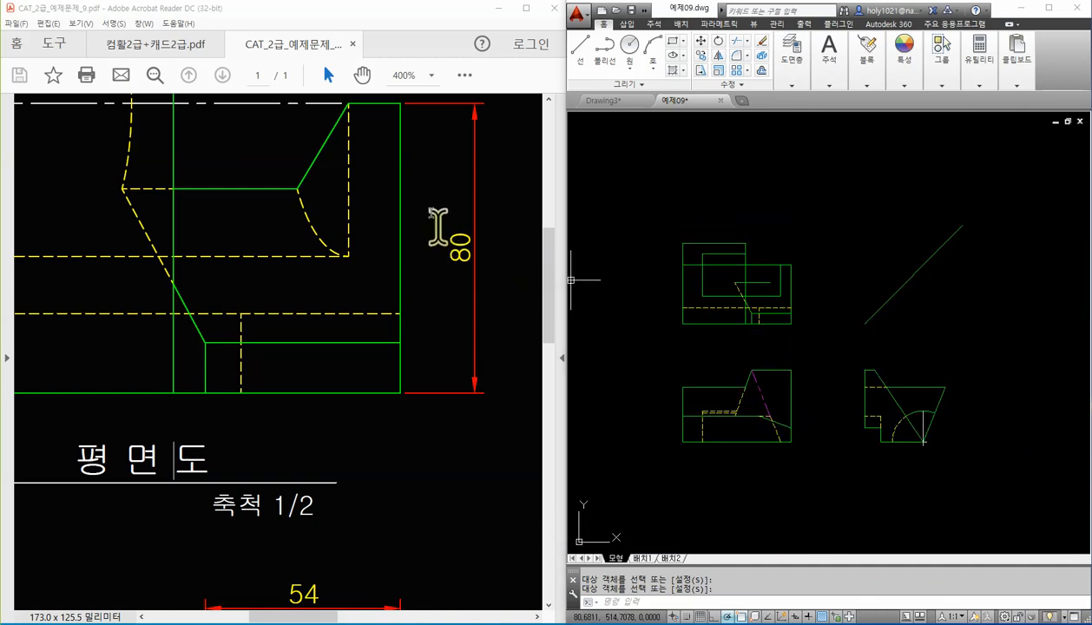
pyautogui.click(405, 75)
pyautogui.write('1')
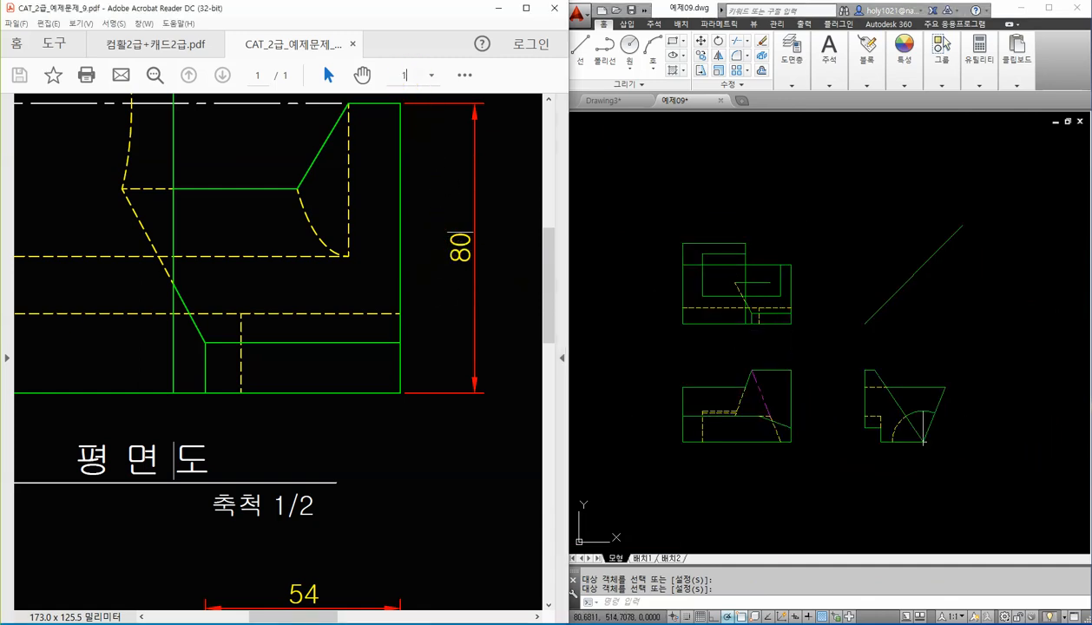
pyautogui.write('30')
pyautogui.press('Return')
pyautogui.click(403, 619)
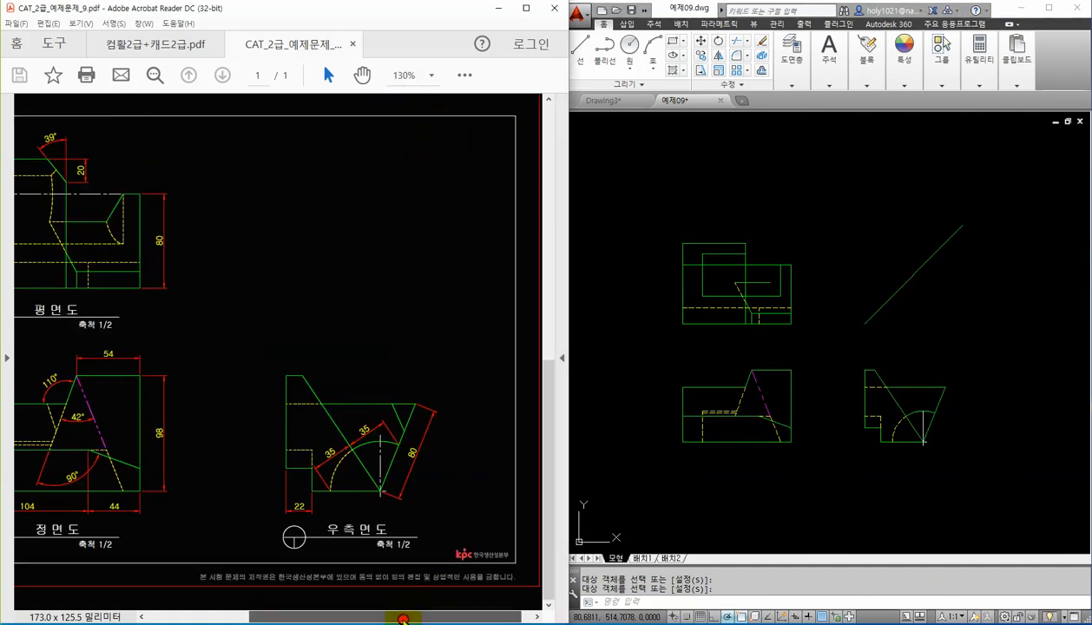
pyautogui.moveTo(403, 619); pyautogui.dragTo(351, 619)
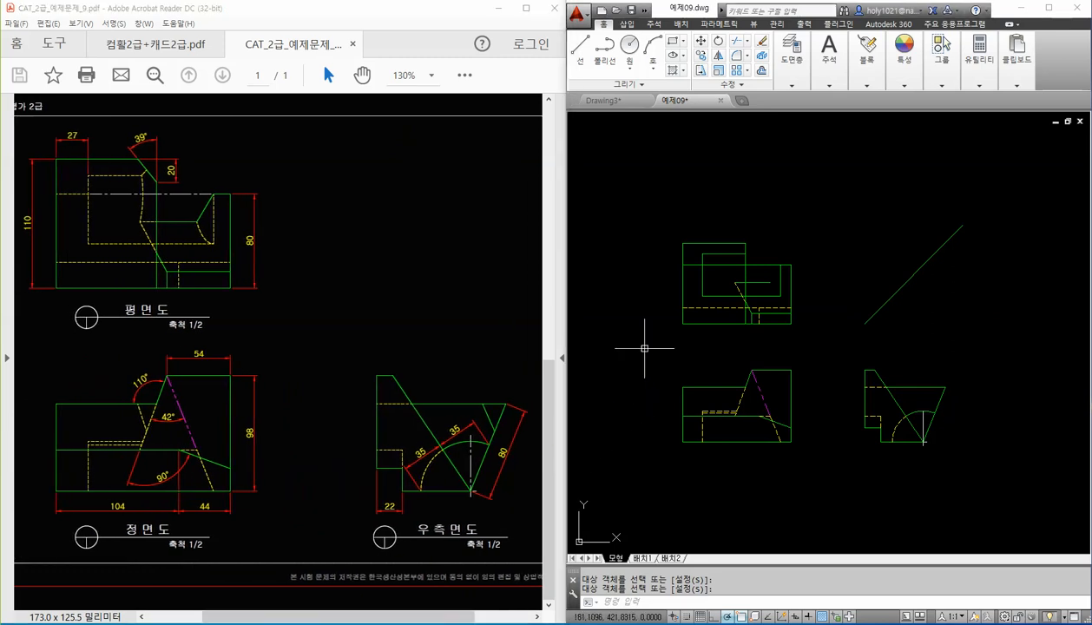
pyautogui.scroll(2, 780, 391)
pyautogui.moveTo(845, 338); pyautogui.dragTo(896, 347, button='middle')
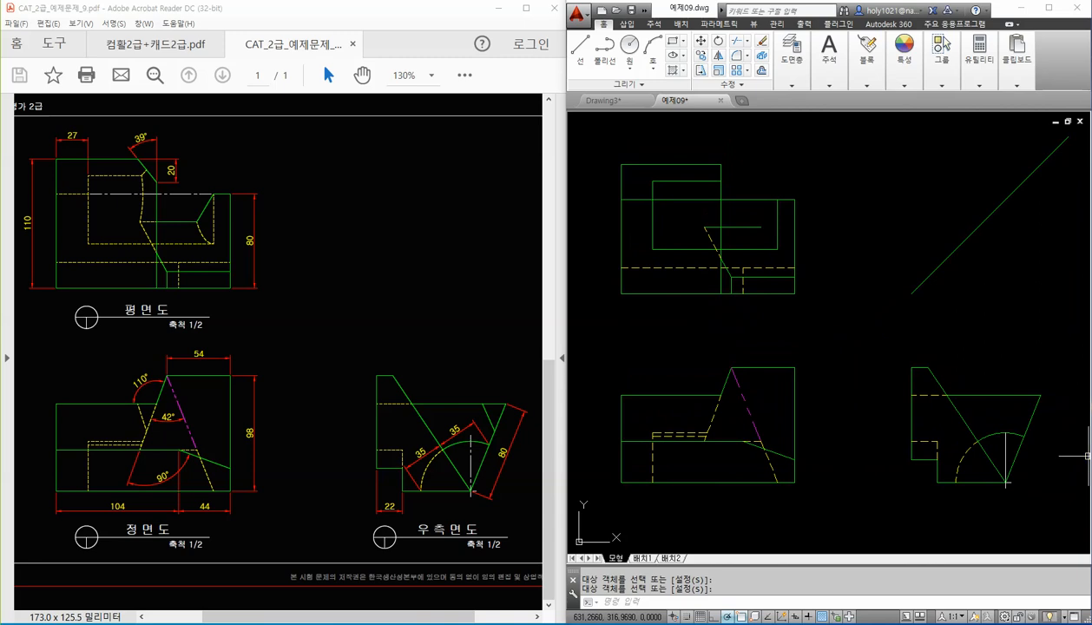
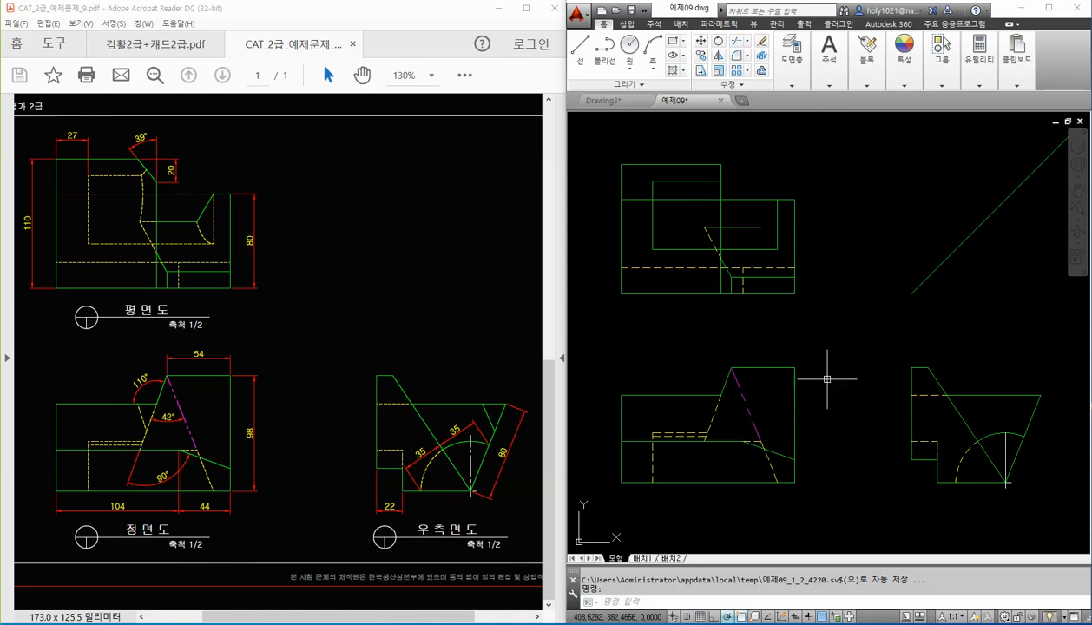
# Step: Make 뷰포트 the current layer
pyautogui.moveTo(828, 379); pyautogui.dragTo(794, 361, button='middle')
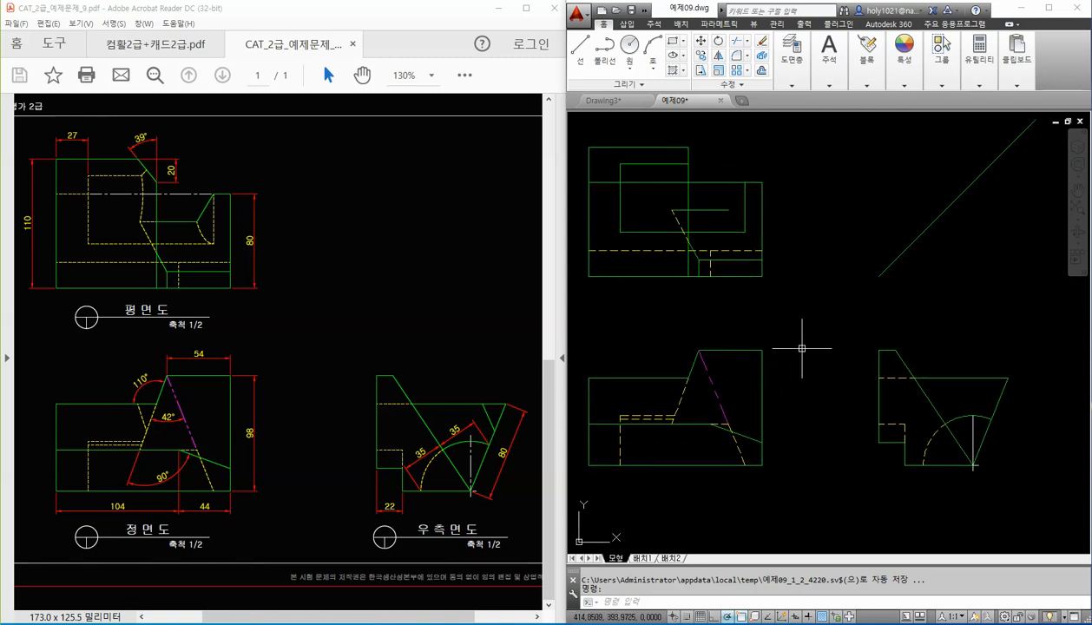
pyautogui.click(806, 74)
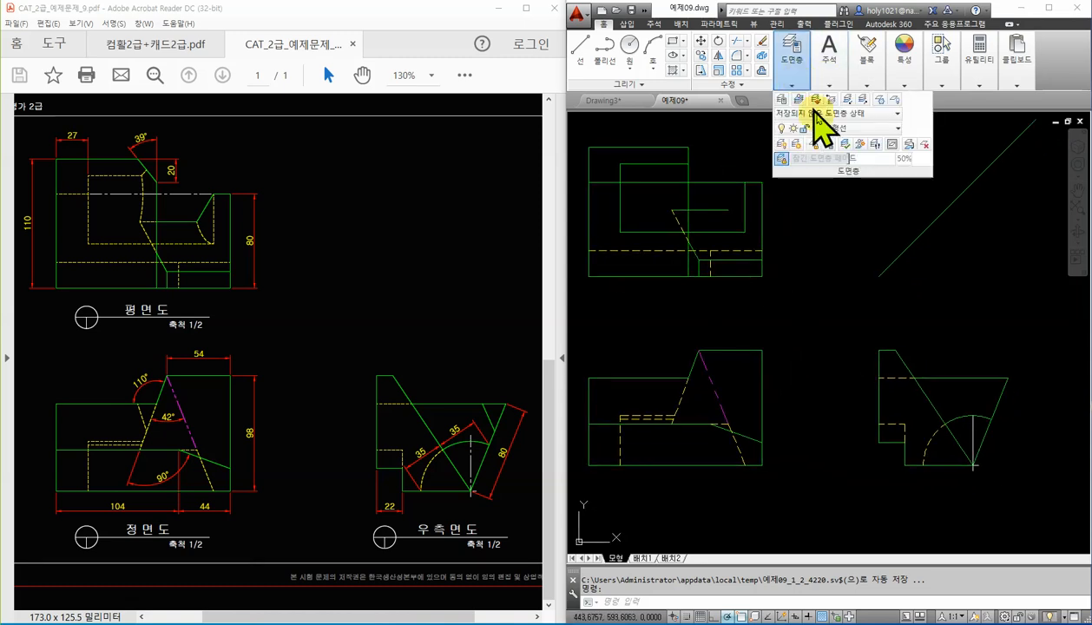
pyautogui.click(870, 127)
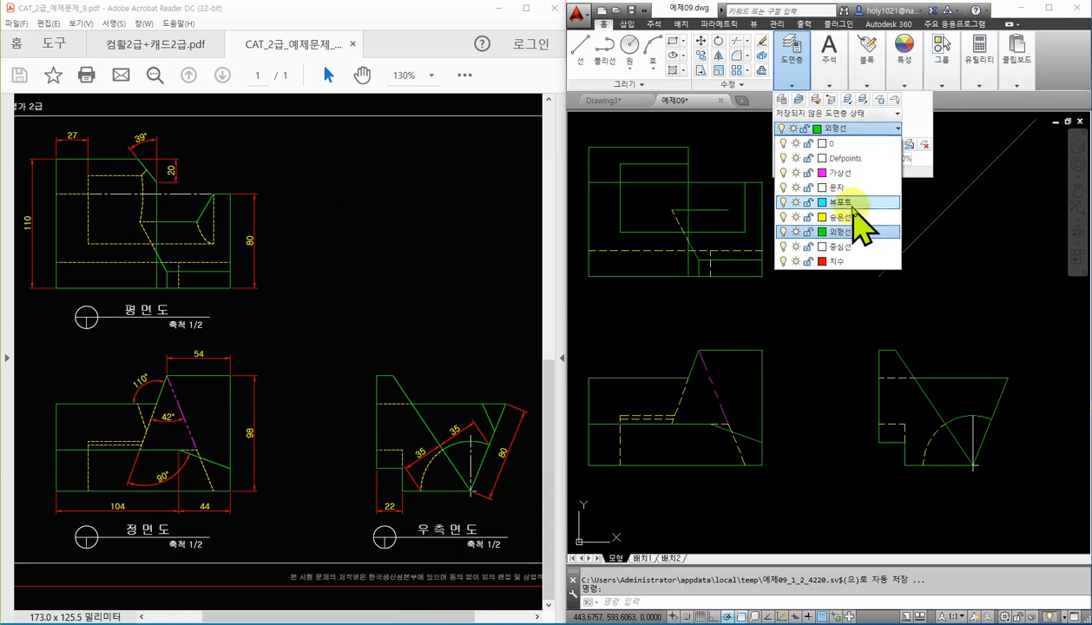
pyautogui.click(851, 202)
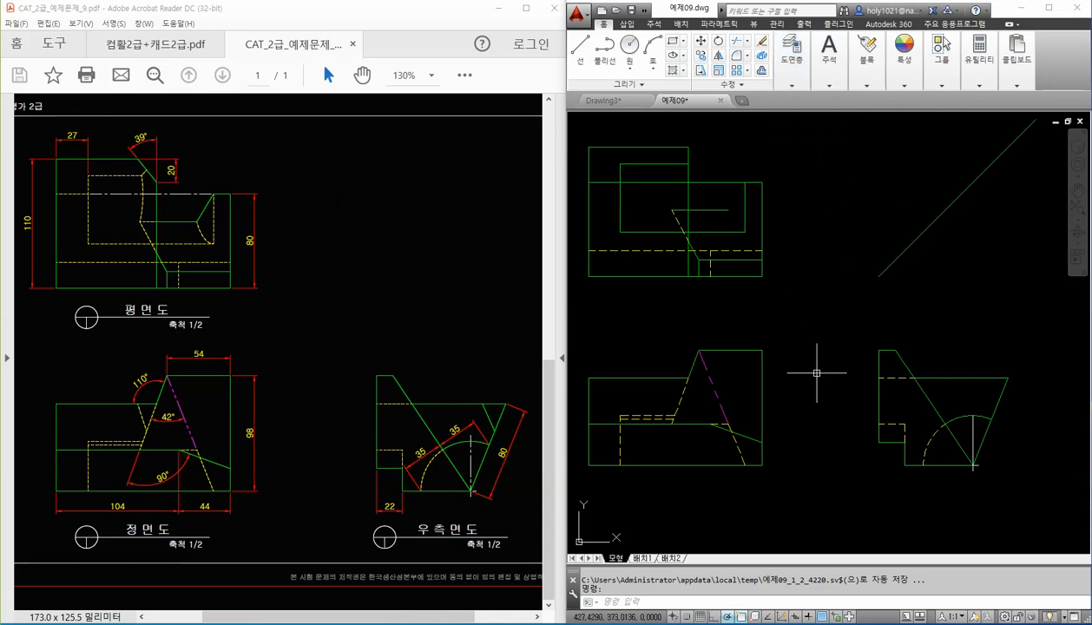
# Step: Draw a full circle over the right-side view's arc, centred on the bottom vertex and passing through the arc's endpoint on the base edge
pyautogui.write('c')
pyautogui.press('Return')
pyautogui.scroll(2, 999, 456)
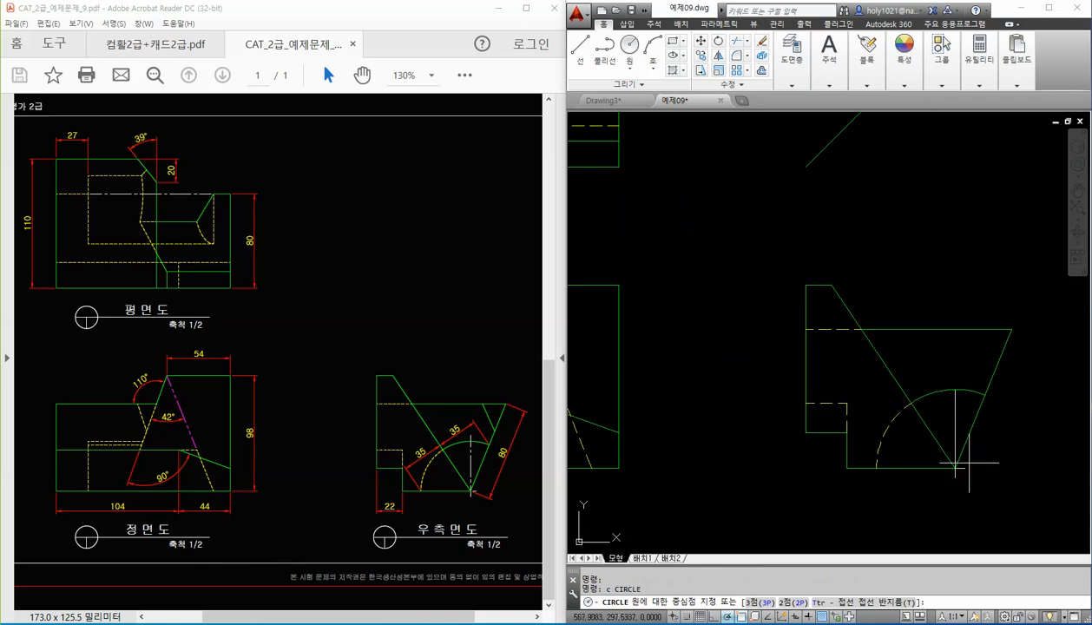
pyautogui.click(955, 469)
pyautogui.click(878, 469)
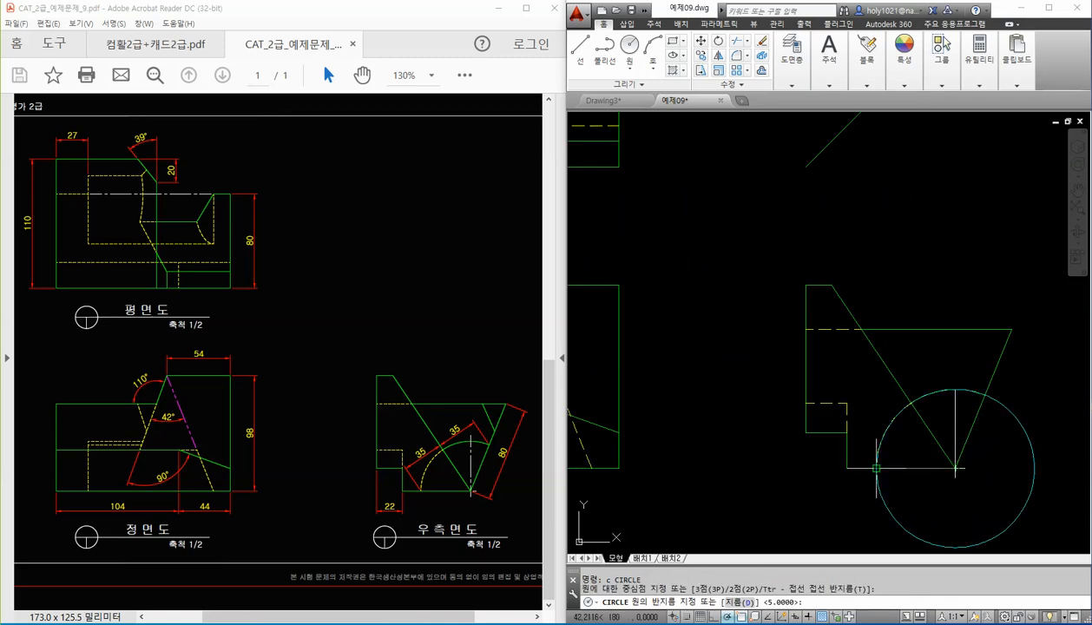
pyautogui.moveTo(847, 497); pyautogui.dragTo(773, 403, button='middle')
# Step: Add vertical construction lines through the circle's left quadrant, centre and right quadrant
pyautogui.write('x')
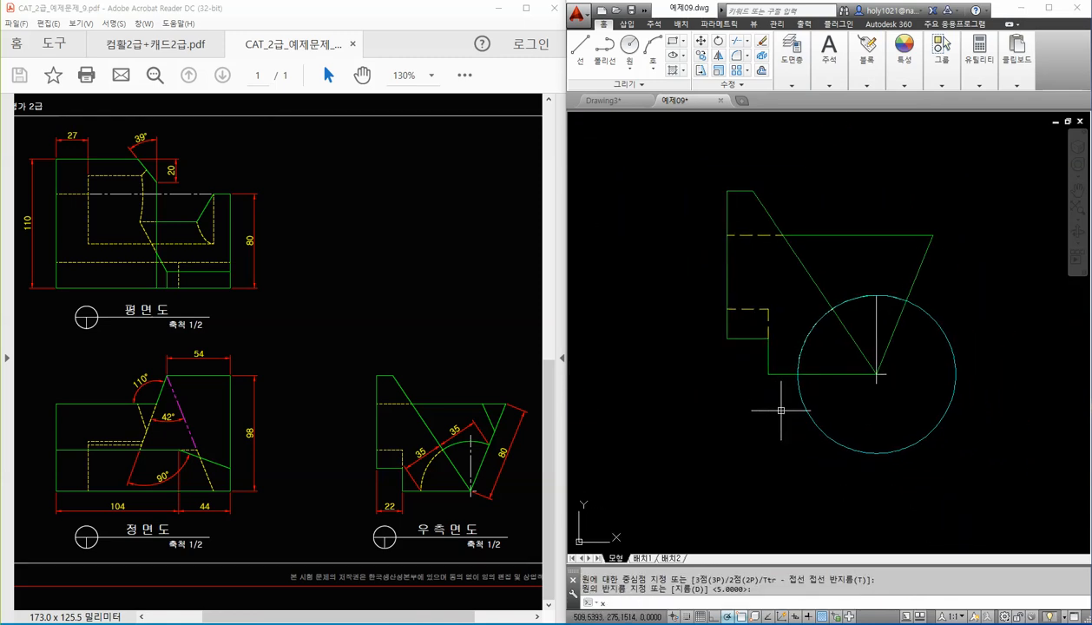
pyautogui.write('l')
pyautogui.press('Return')
pyautogui.write('v')
pyautogui.press('Return')
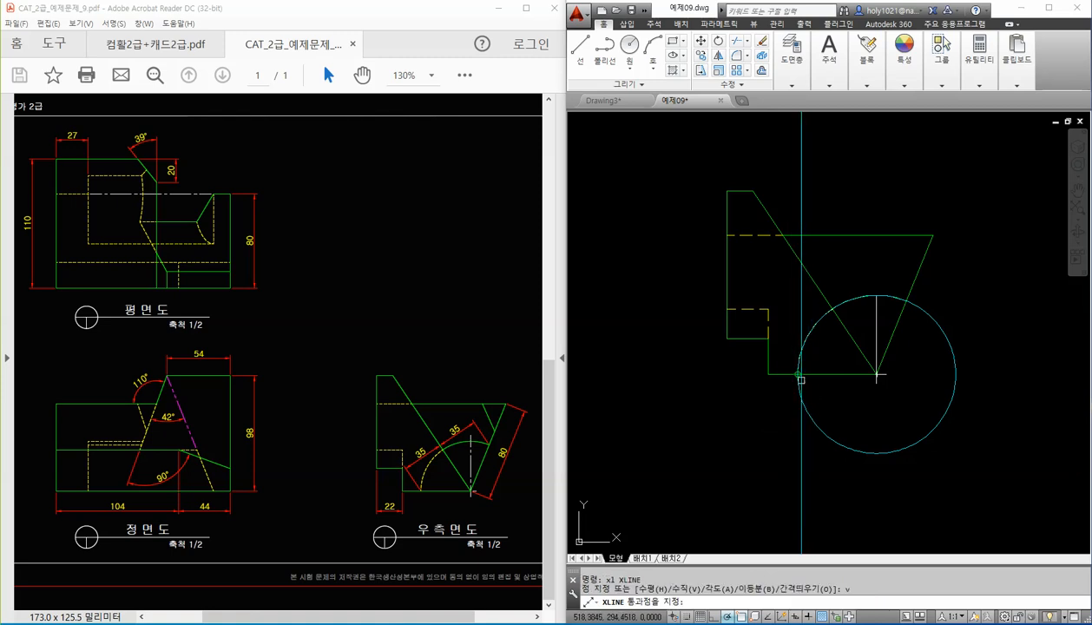
pyautogui.click(798, 375)
pyautogui.click(876, 375)
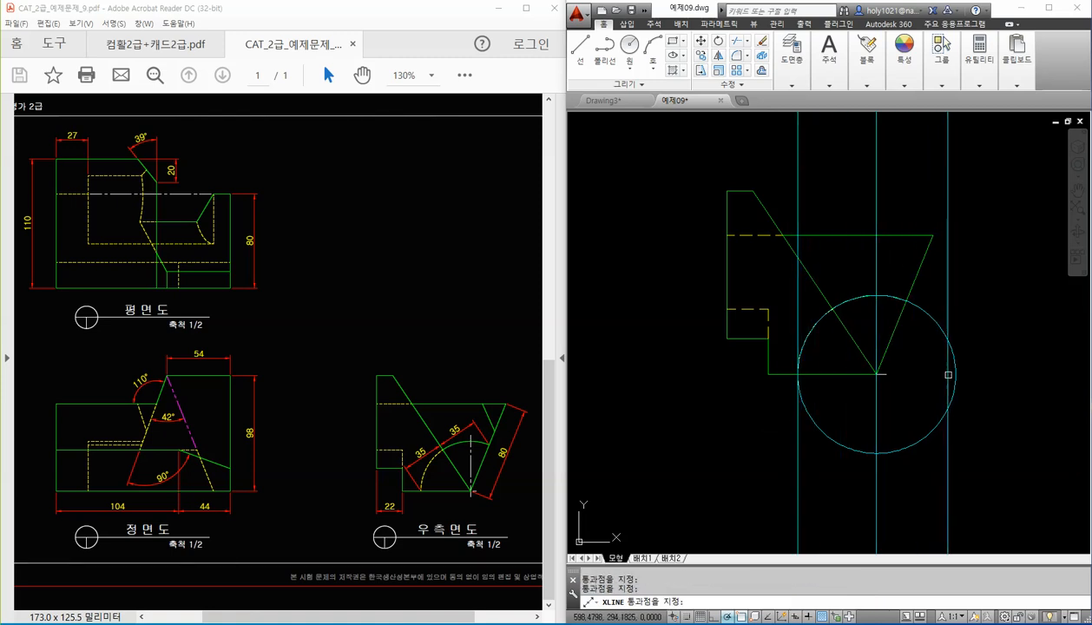
pyautogui.click(956, 375)
pyautogui.press('Return')
# Step: Add horizontal construction lines through the circle's top quadrant, centre and bottom quadrant
pyautogui.press('Return')
pyautogui.write('h')
pyautogui.press('Return')
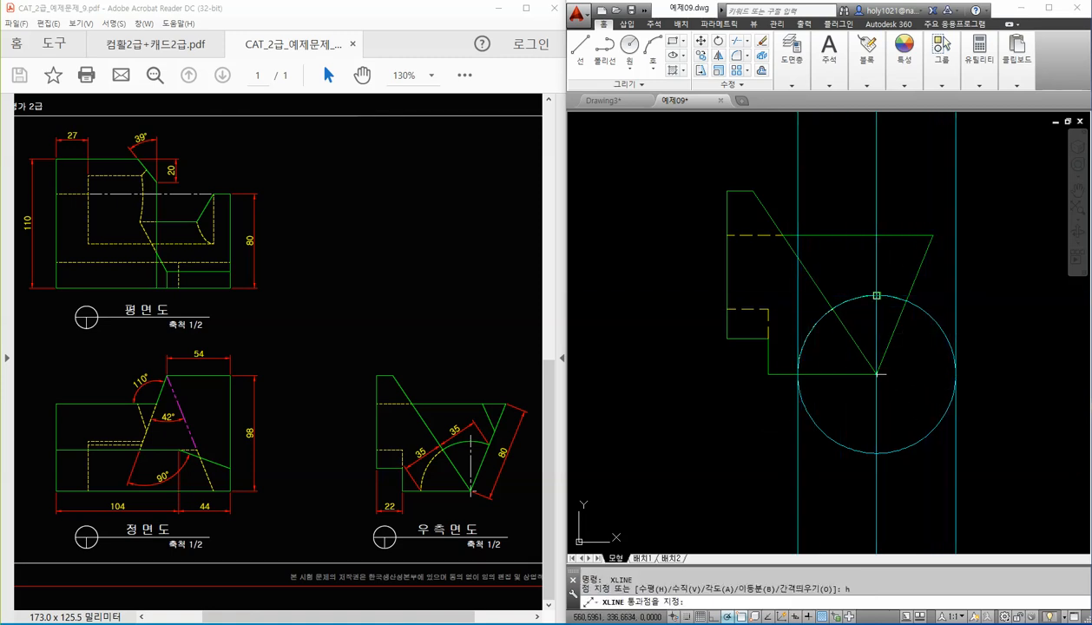
pyautogui.click(877, 296)
pyautogui.click(877, 375)
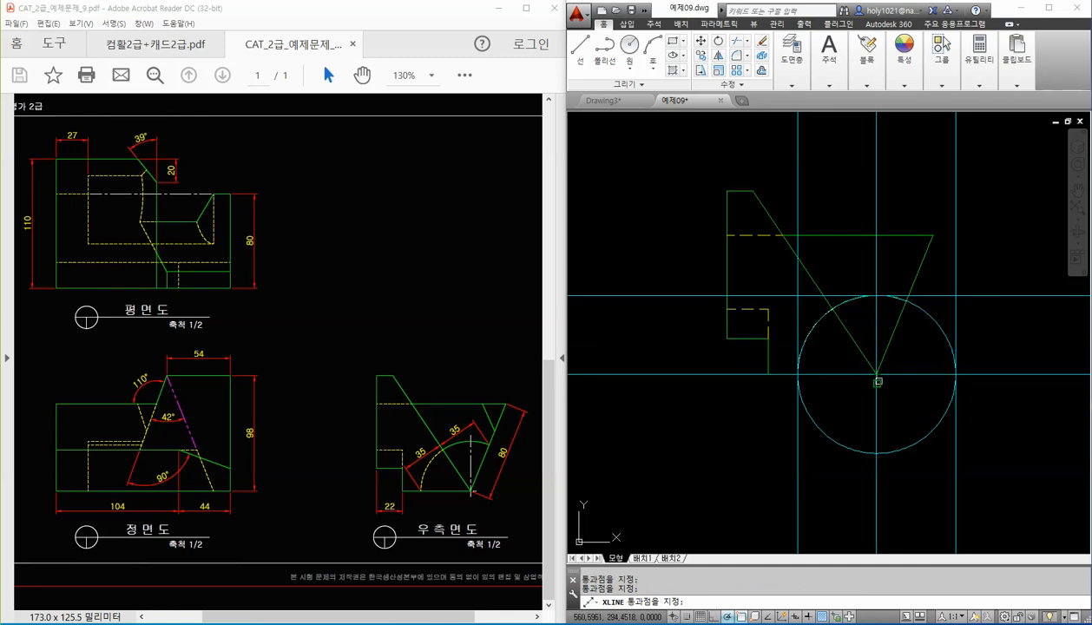
pyautogui.click(877, 452)
# Step: Add horizontal construction lines through the three points where the circle's vertical construction lines cross the 45° projection line
pyautogui.scroll(-2, 950, 432)
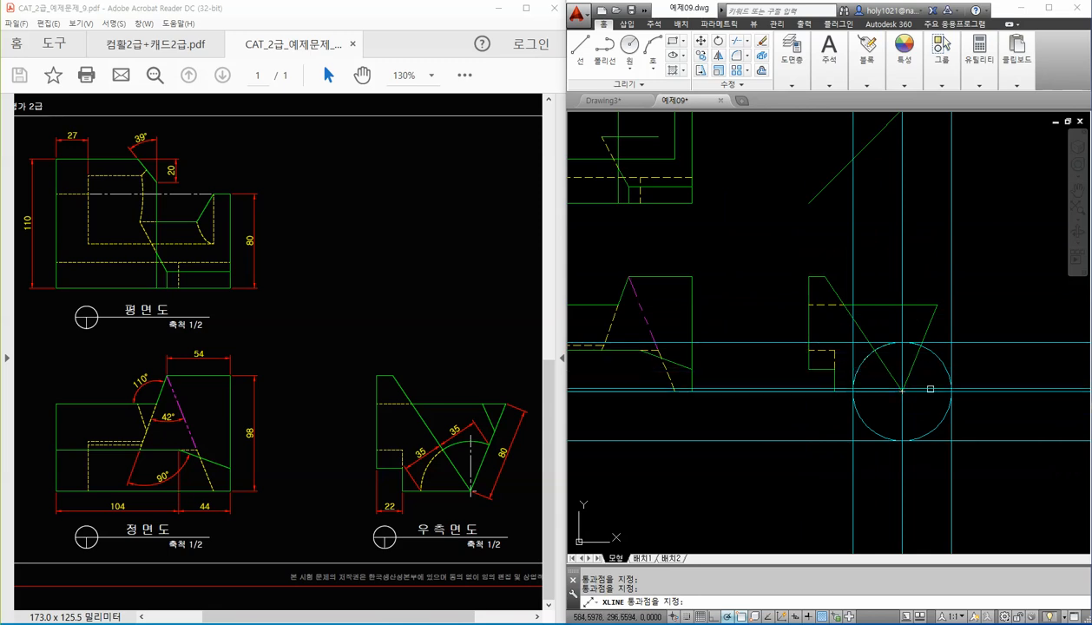
pyautogui.moveTo(926, 247); pyautogui.dragTo(914, 390, button='middle')
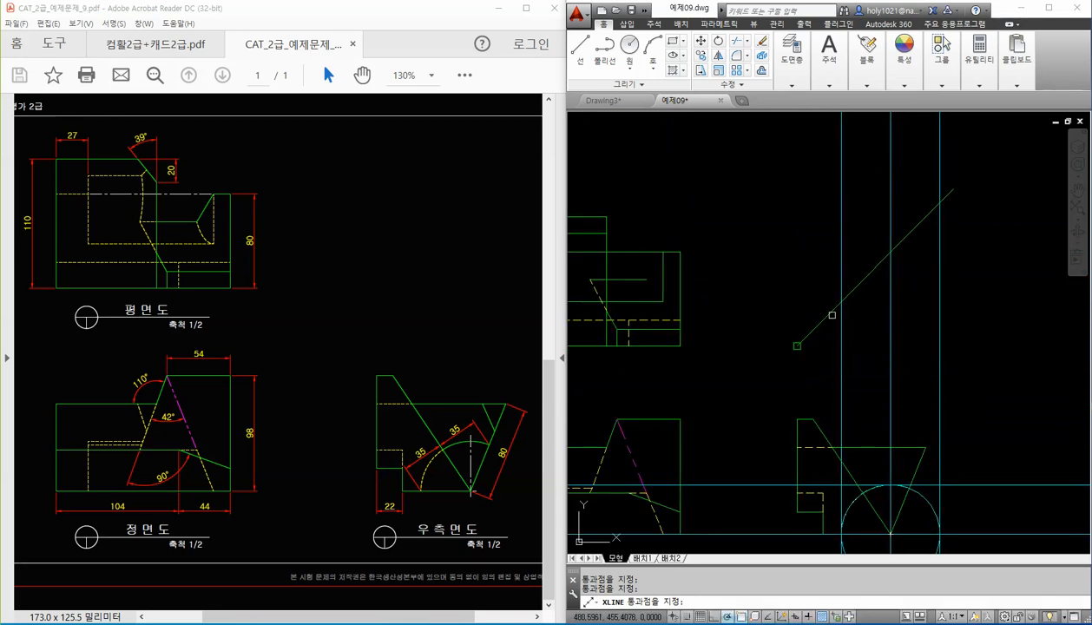
pyautogui.click(841, 302)
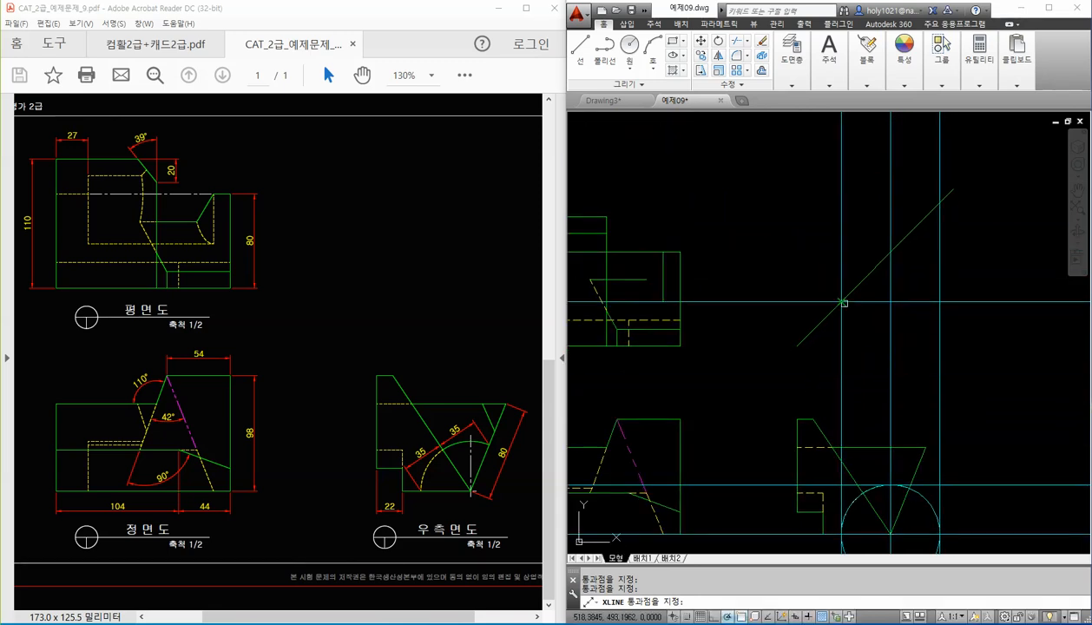
pyautogui.click(939, 203)
pyautogui.moveTo(738, 390); pyautogui.dragTo(862, 290, button='middle')
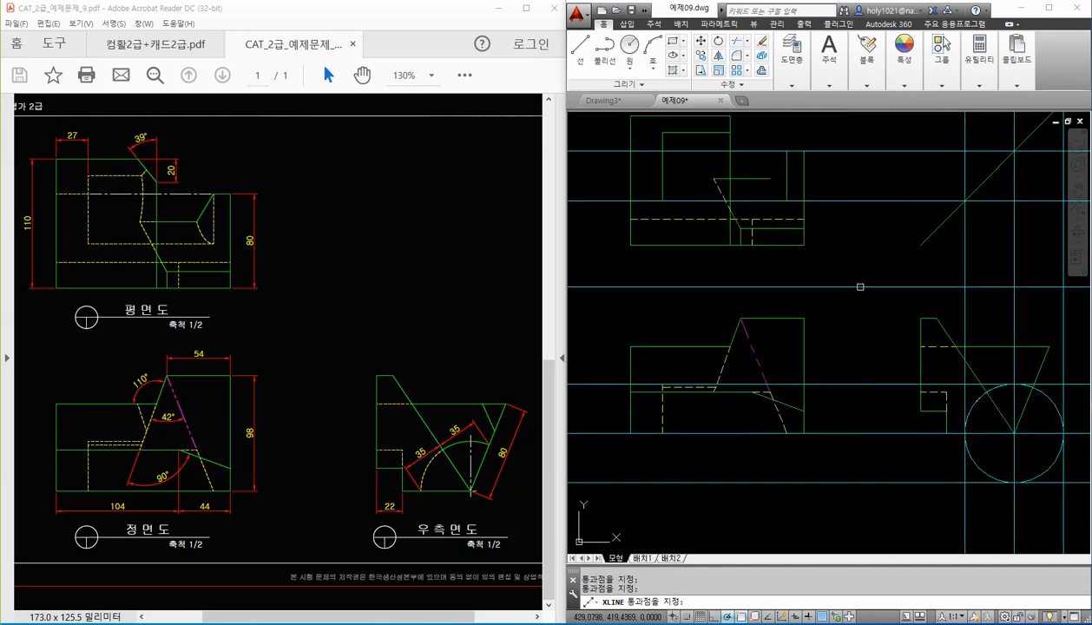
pyautogui.press('Return')
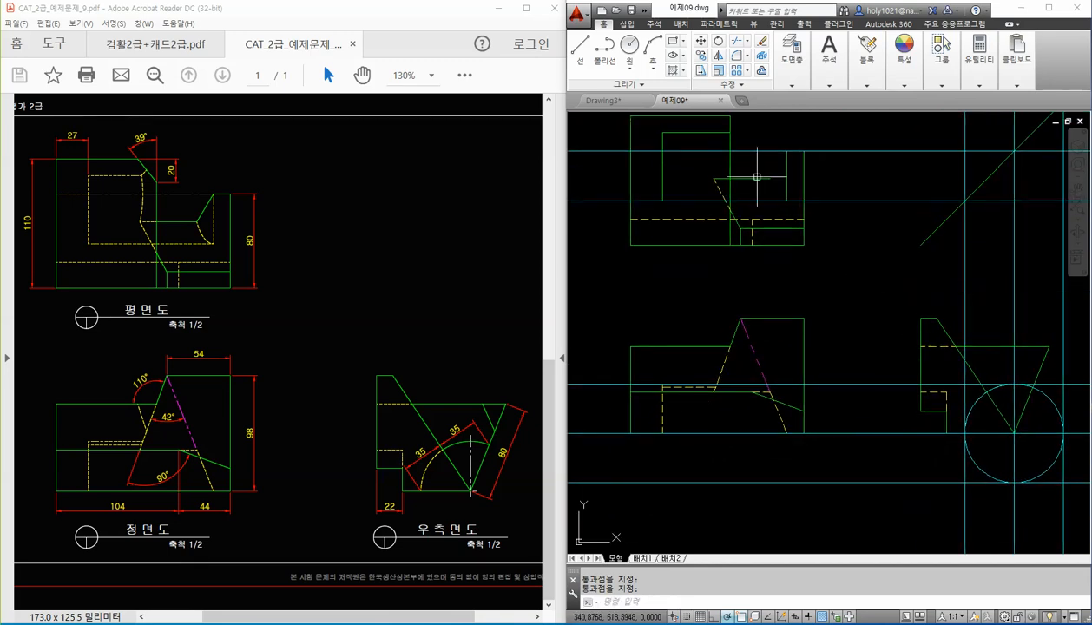
# Step: Extend the dashed sloped line at the front view's base down to the lowest horizontal construction line
pyautogui.click(779, 406)
pyautogui.press('Escape')
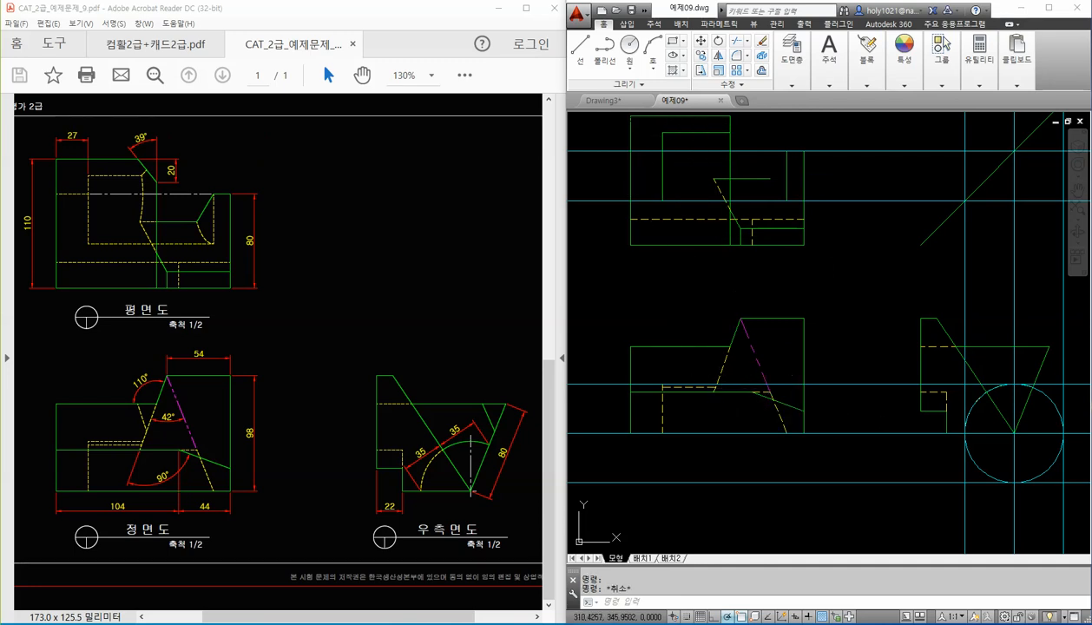
pyautogui.click(723, 374)
pyautogui.press('Escape')
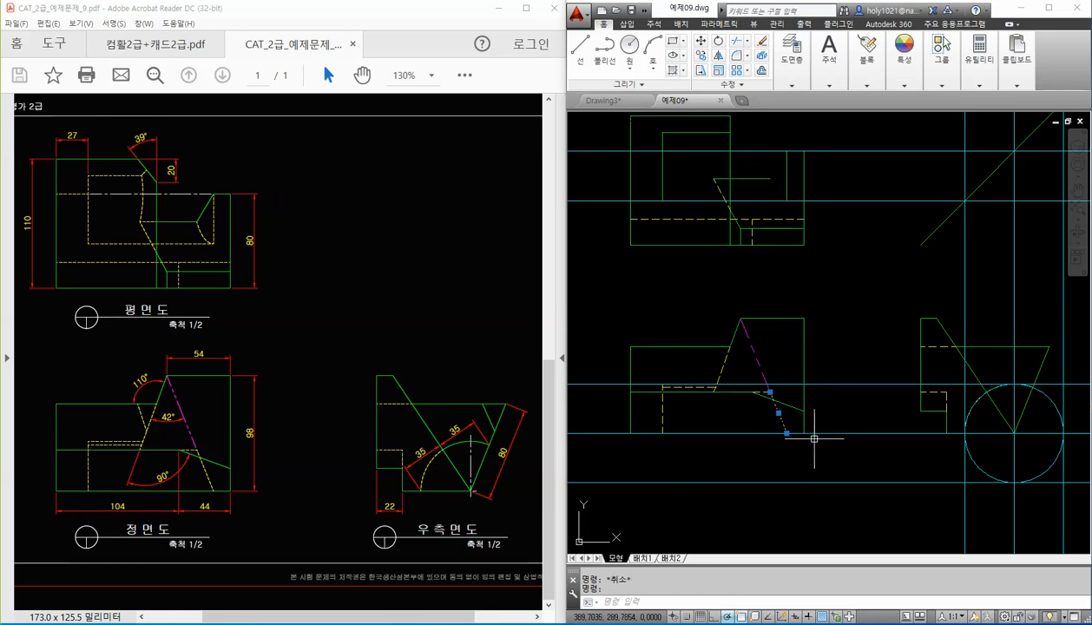
pyautogui.write('ex')
pyautogui.press('Return')
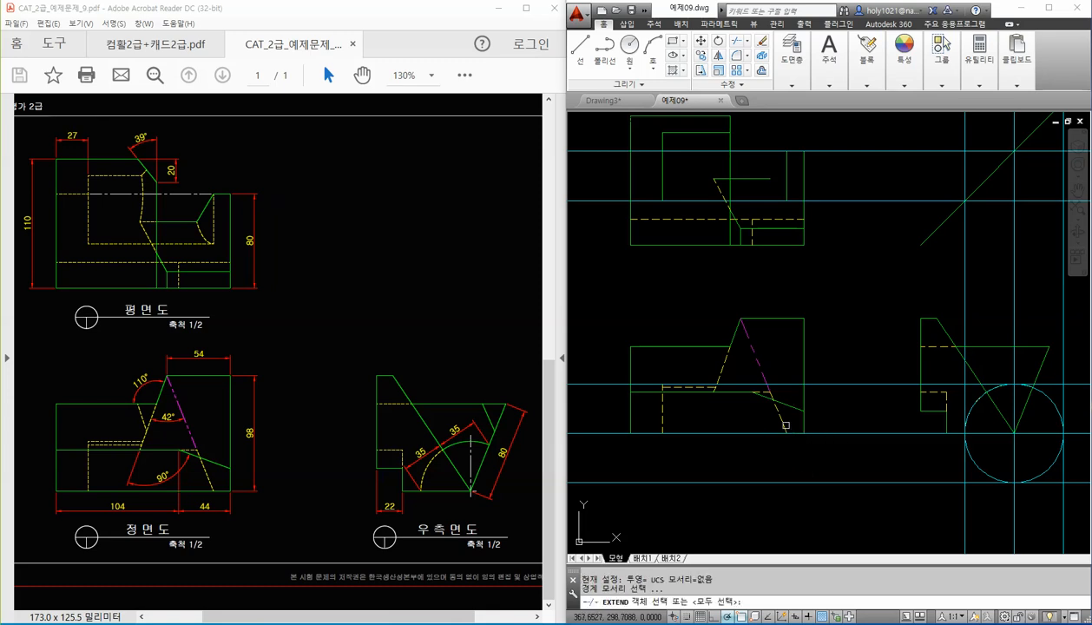
pyautogui.press('Return')
pyautogui.click(774, 420)
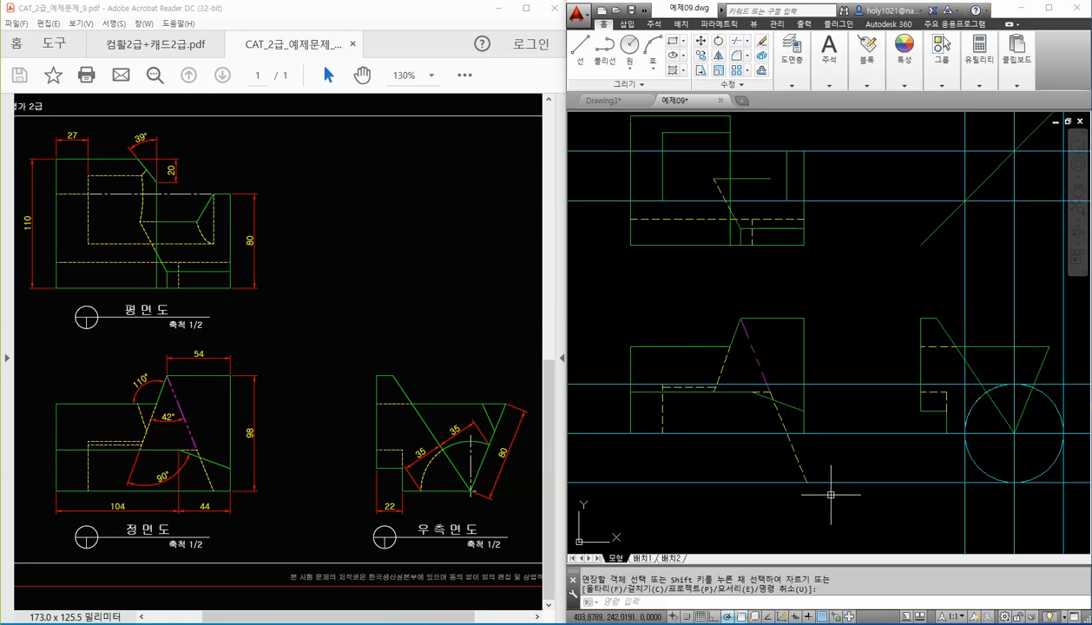
# Step: Add vertical construction lines where the front view's right sloped line meets the circle's bottom, centre and top construction lines
pyautogui.write('xl')
pyautogui.press('Return')
pyautogui.write('v')
pyautogui.press('Return')
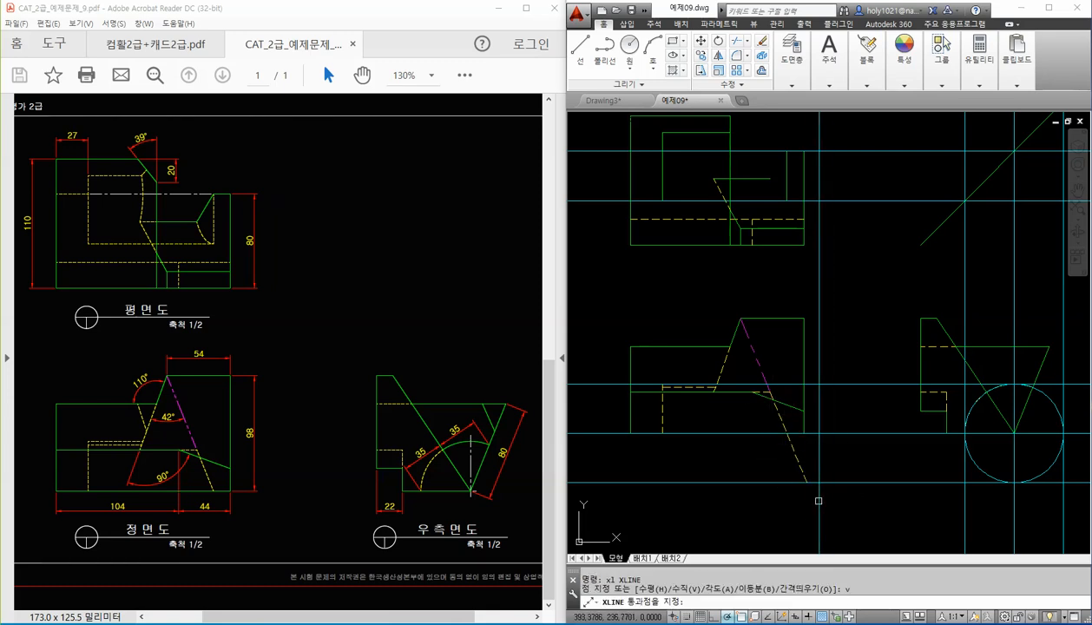
pyautogui.click(807, 482)
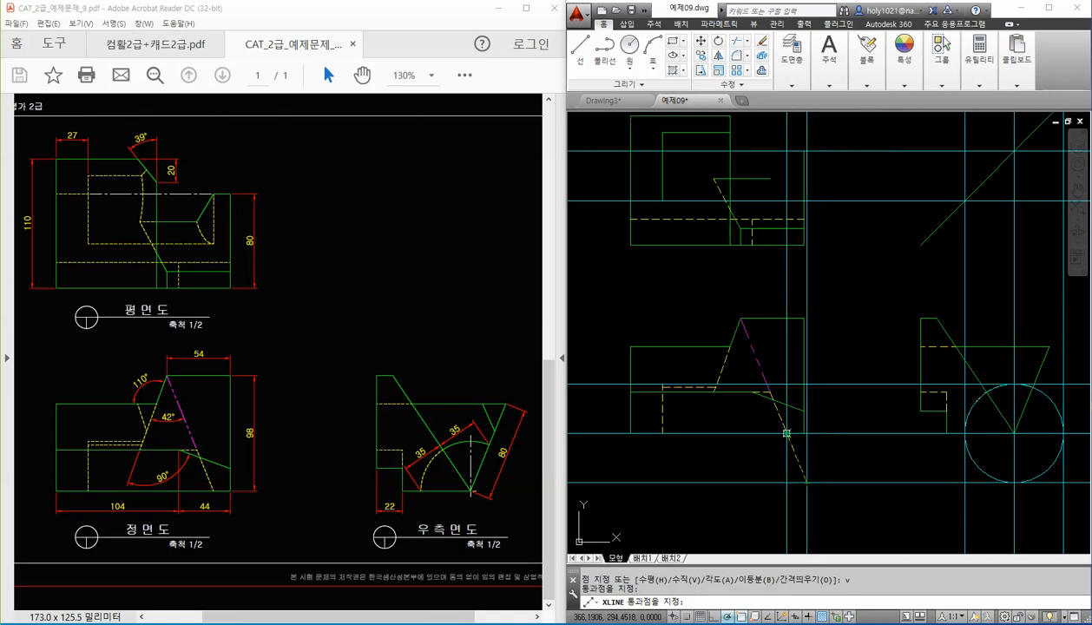
pyautogui.click(786, 432)
pyautogui.scroll(2, 786, 433)
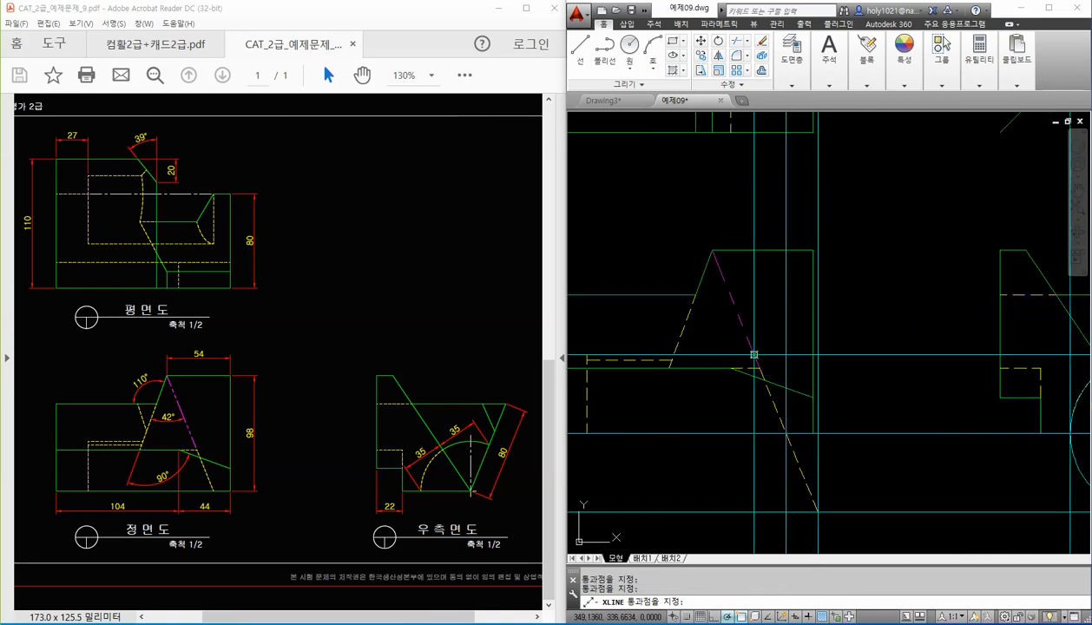
pyautogui.press('Return')
# Step: Draw an ellipse in the top view spanning the outer vertical construction lines in width and the projected circle lines in height
pyautogui.scroll(-2, 883, 361)
pyautogui.moveTo(902, 252); pyautogui.dragTo(872, 395, button='middle')
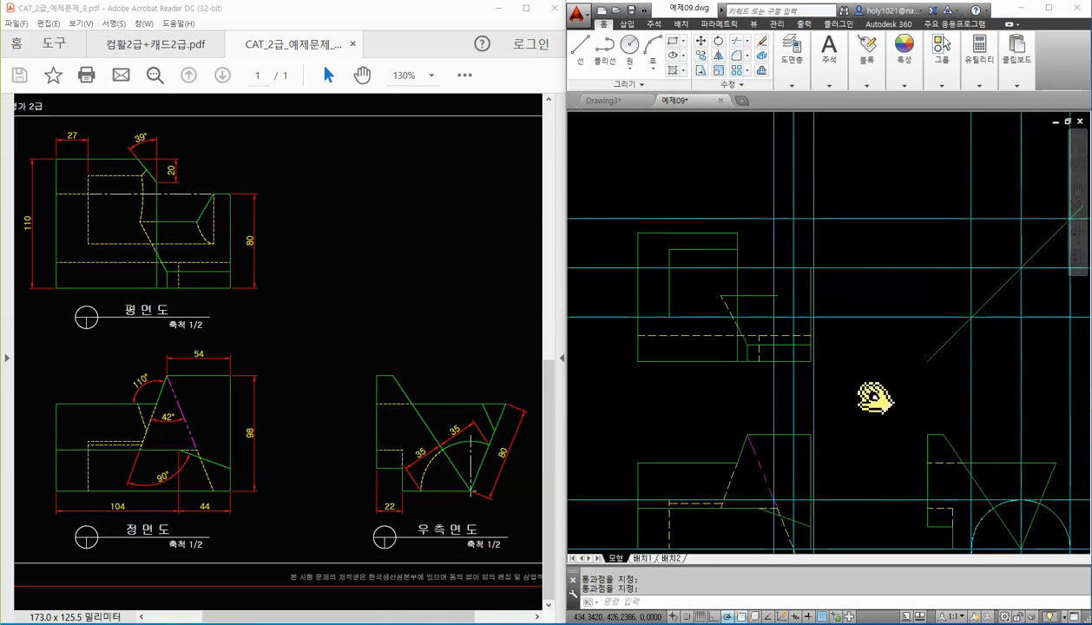
pyautogui.write('el')
pyautogui.press('Return')
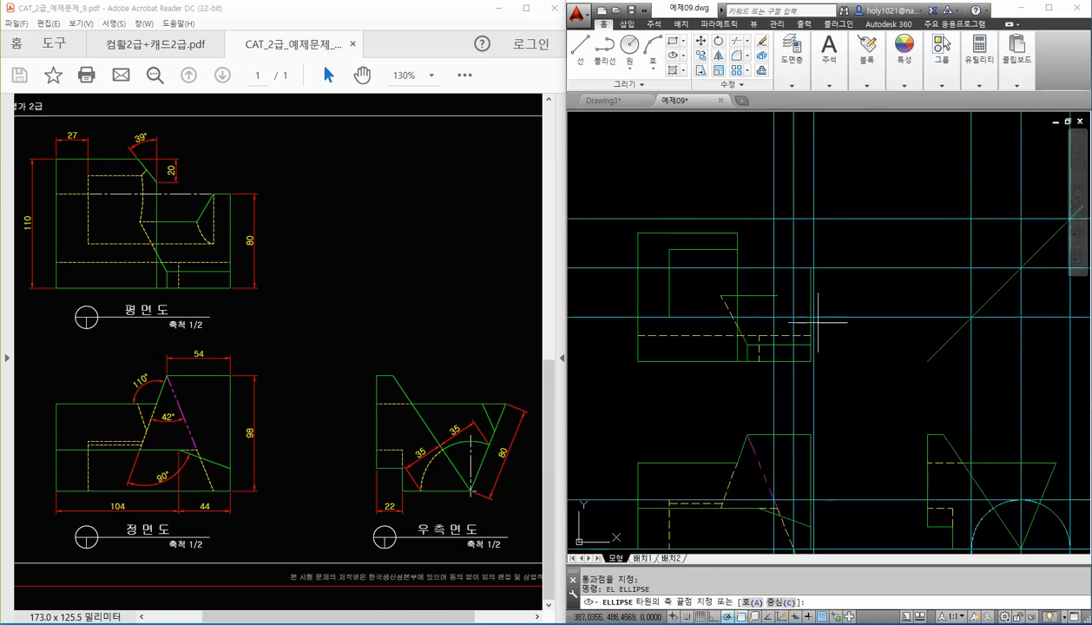
pyautogui.click(774, 268)
pyautogui.scroll(2, 804, 278)
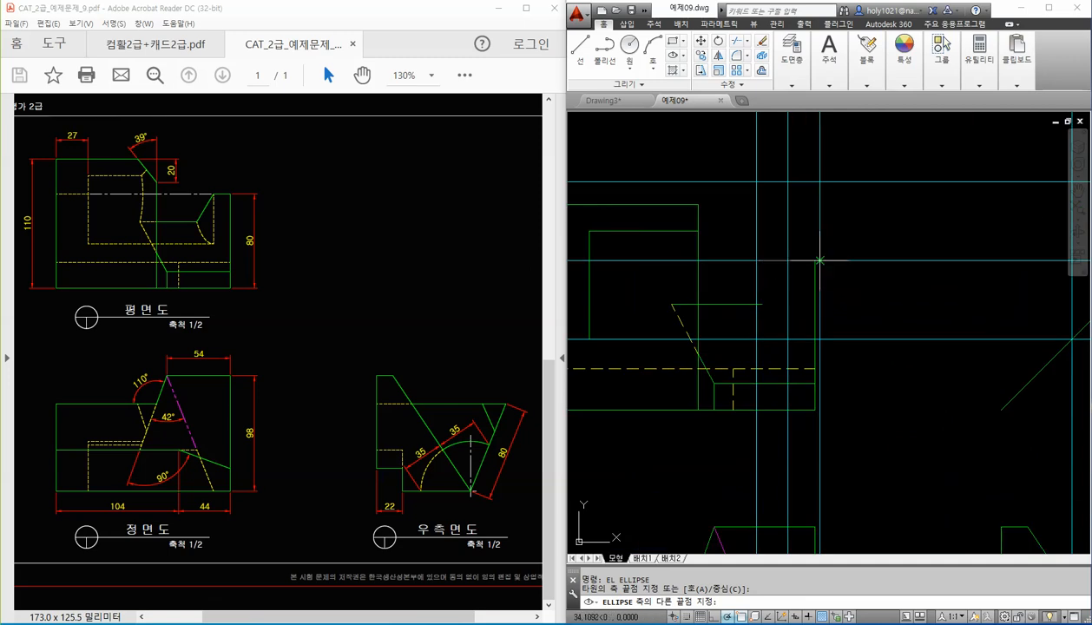
pyautogui.click(820, 259)
pyautogui.click(788, 181)
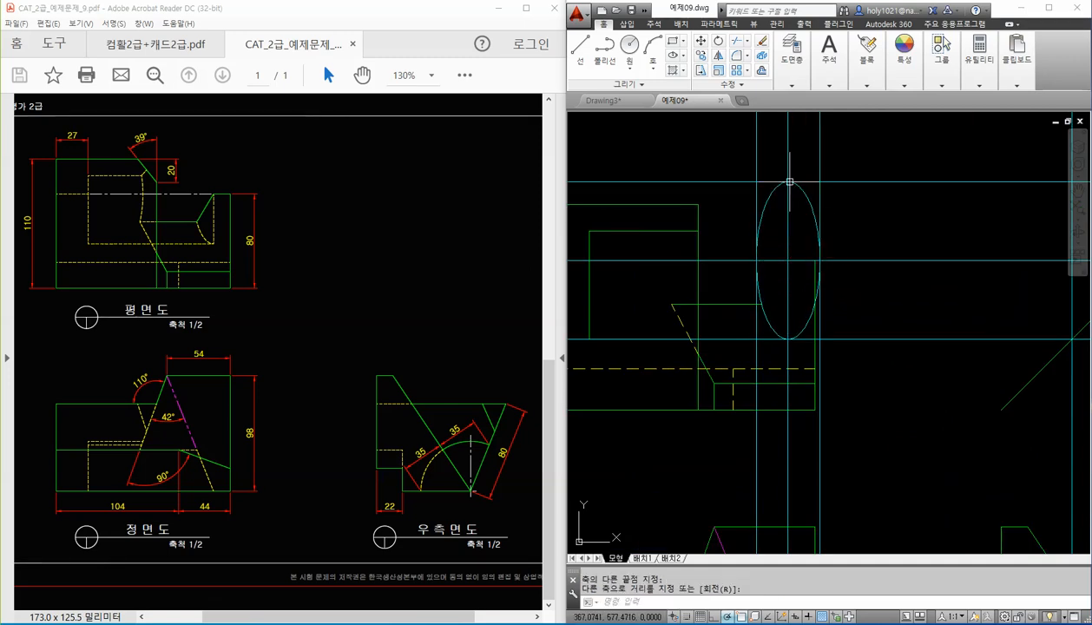
# Step: Delete the three vertical construction lines running through the top and front views
pyautogui.scroll(2, 772, 313)
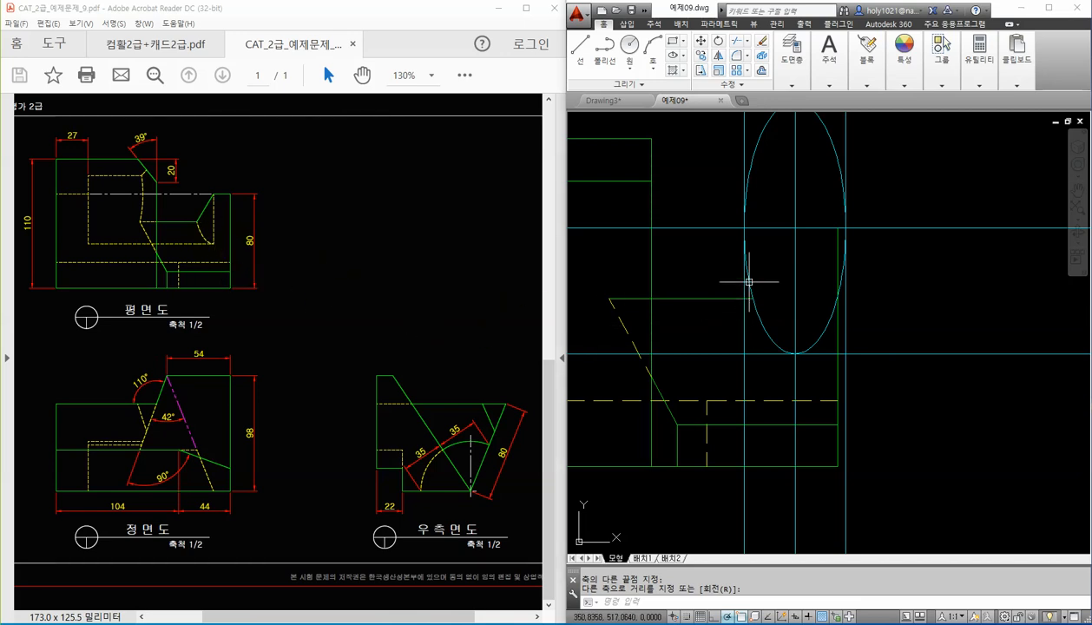
pyautogui.scroll(-3, 821, 349)
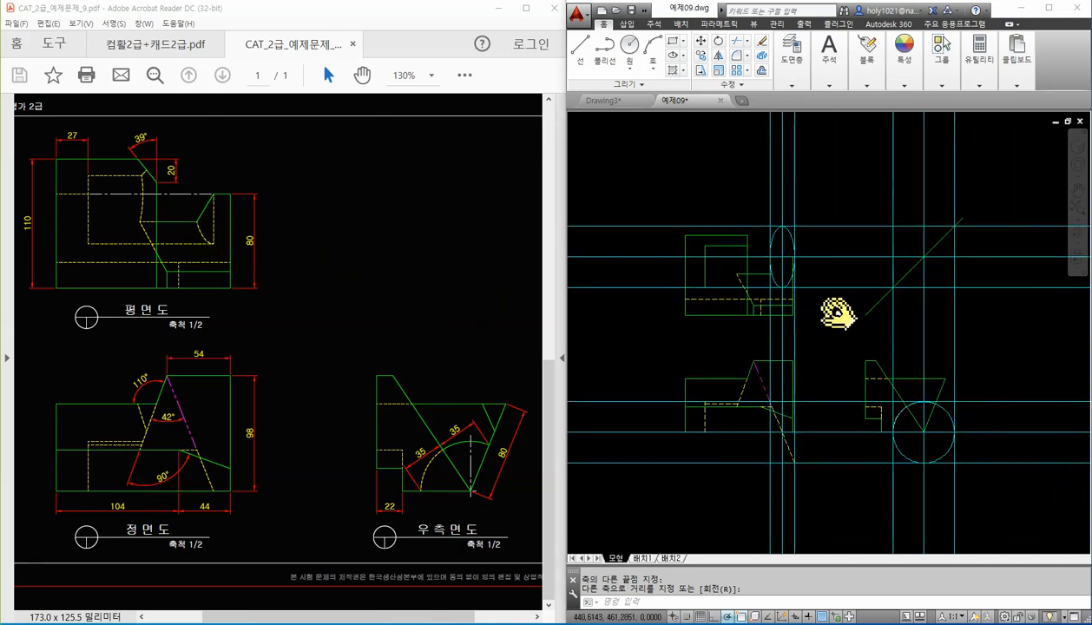
pyautogui.click(816, 325)
pyautogui.click(747, 328)
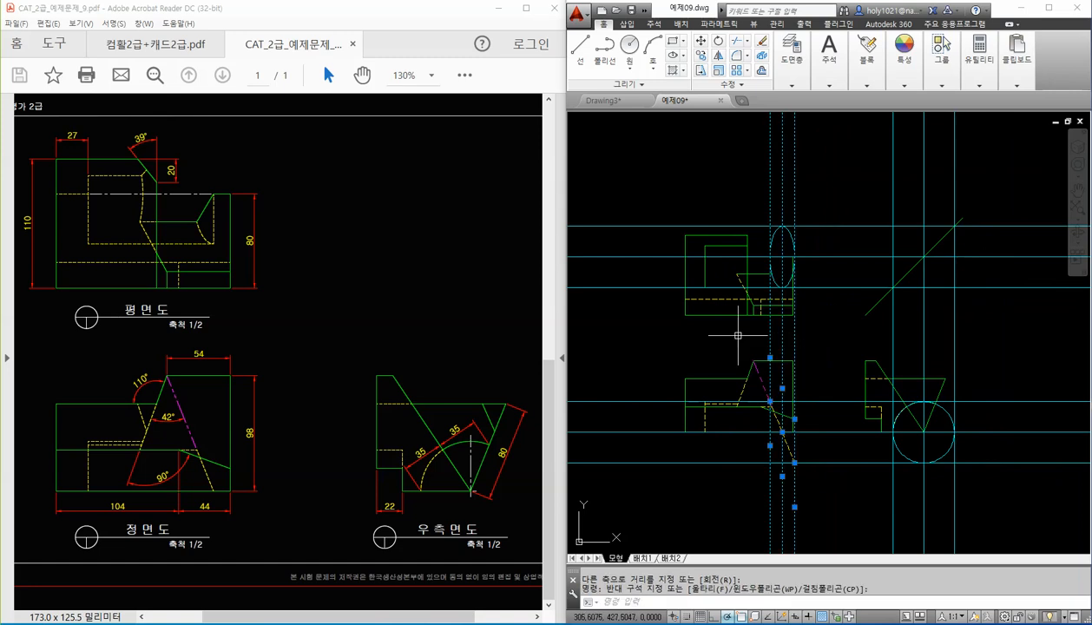
pyautogui.press('Delete')
# Step: Extend the front view's left dashed sloped line down through the base to the lowest horizontal construction line
pyautogui.scroll(2, 778, 269)
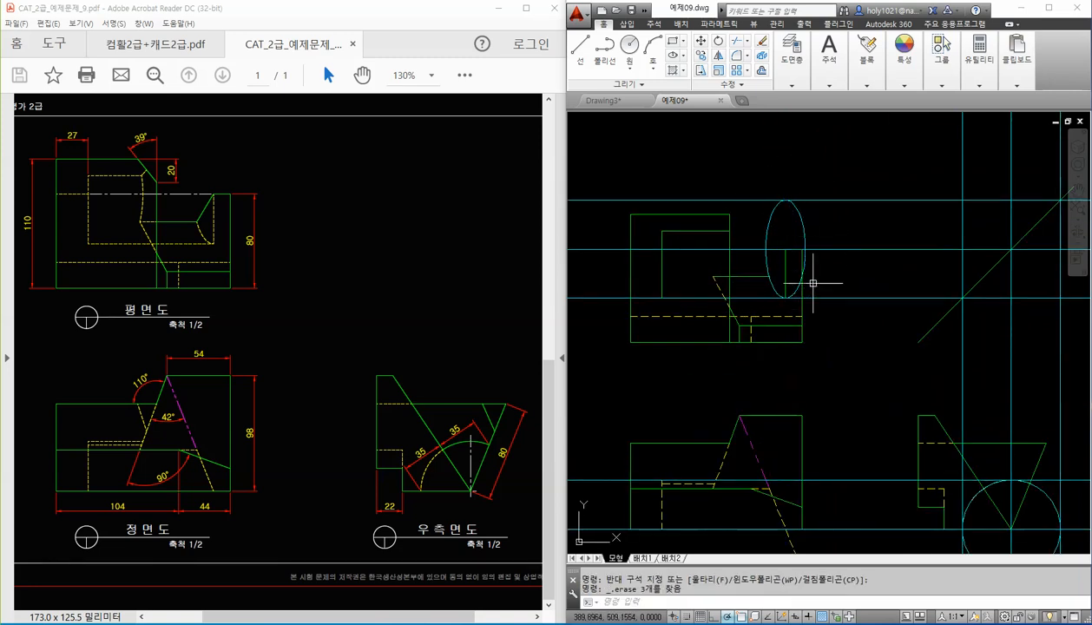
pyautogui.scroll(-2, 834, 252)
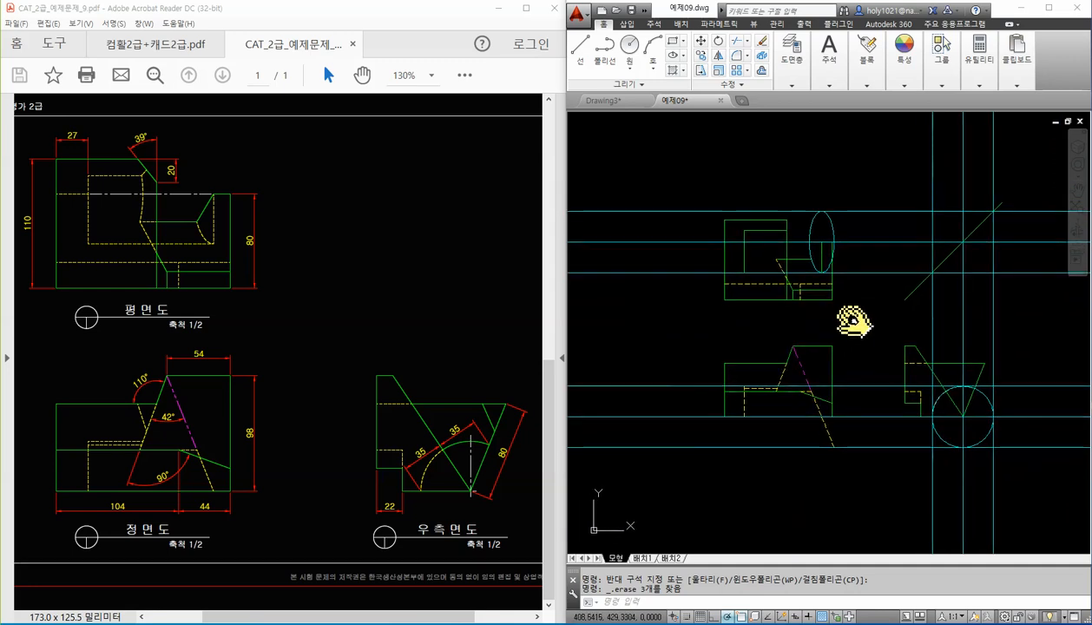
pyautogui.scroll(2, 808, 413)
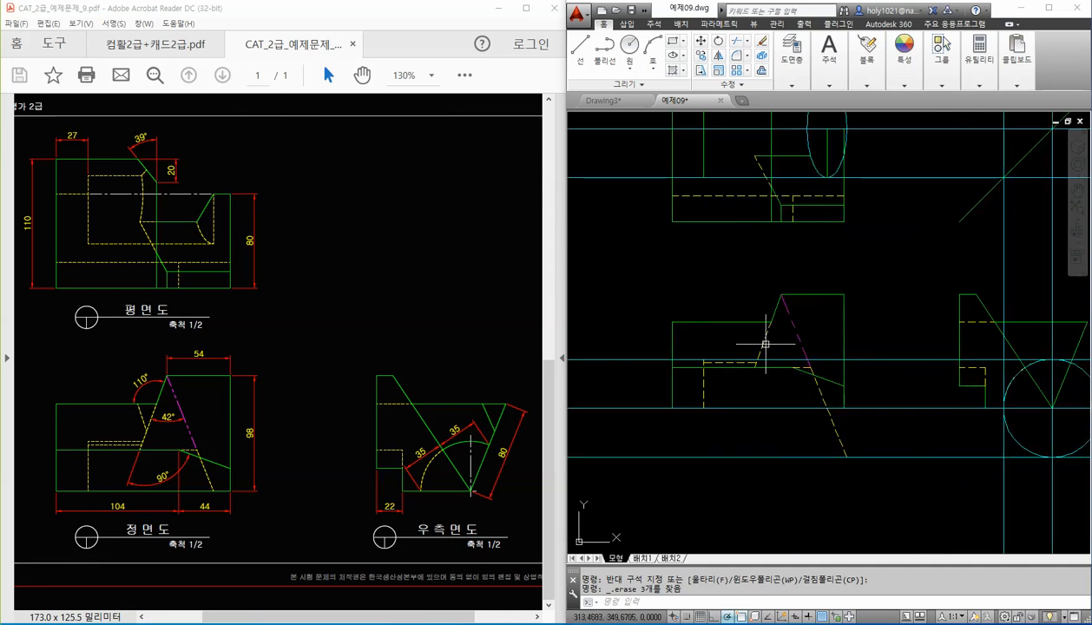
pyautogui.click(762, 348)
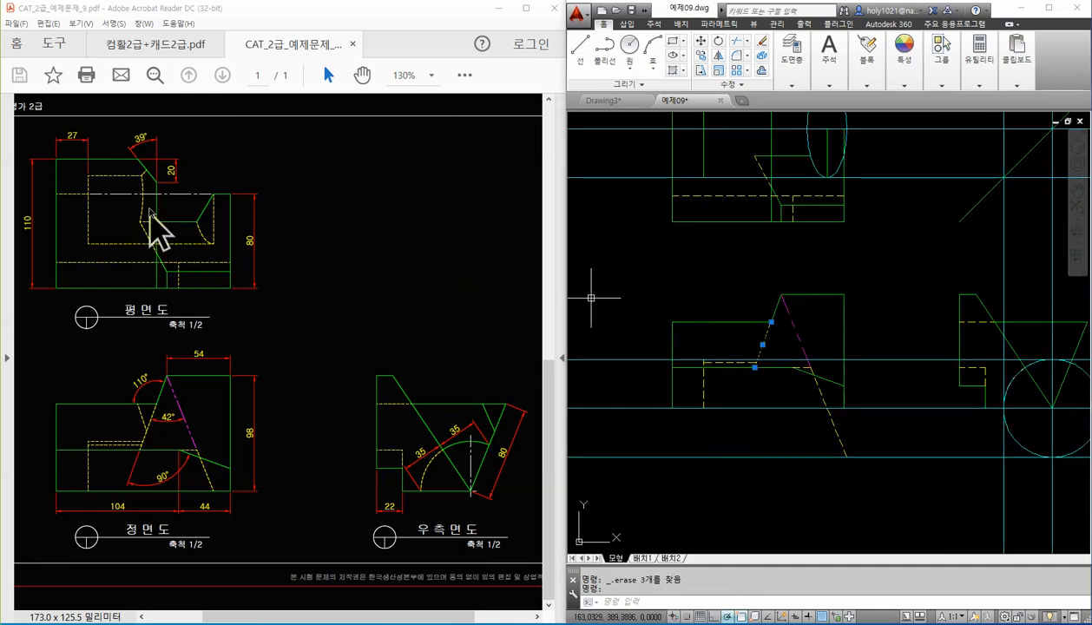
pyautogui.press('Escape')
pyautogui.write('e')
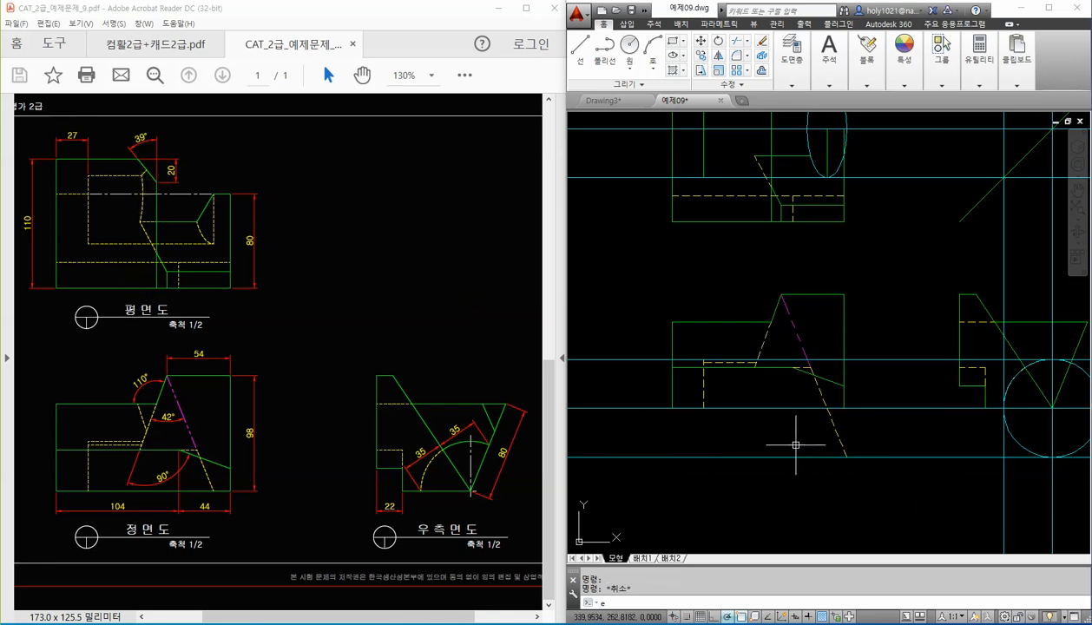
pyautogui.write('x')
pyautogui.press('Return')
pyautogui.scroll(2, 756, 380)
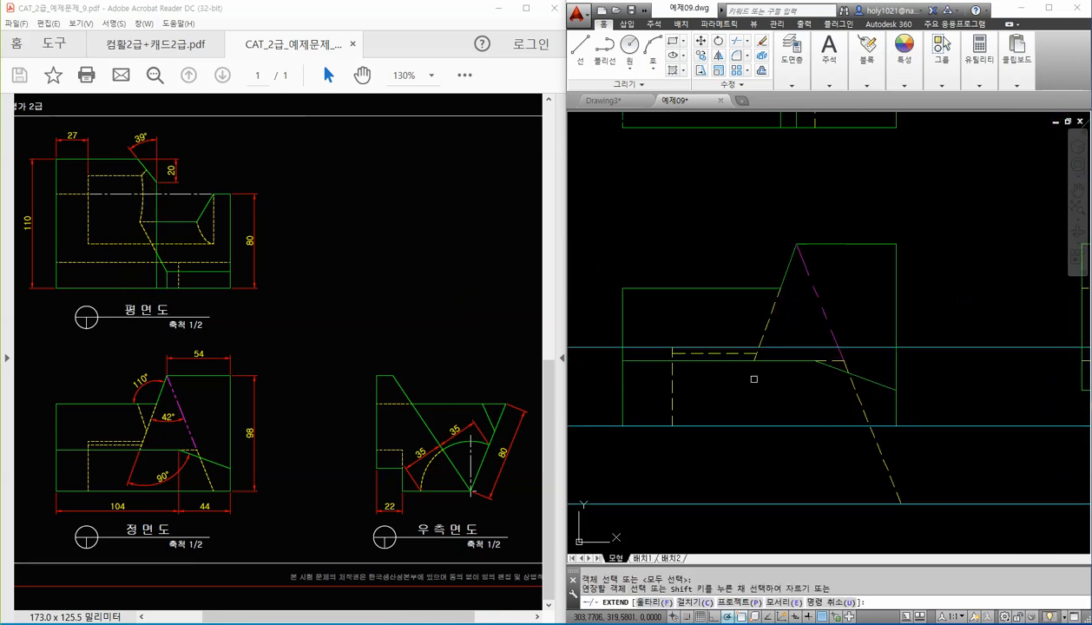
pyautogui.scroll(2, 754, 380)
pyautogui.click(755, 345)
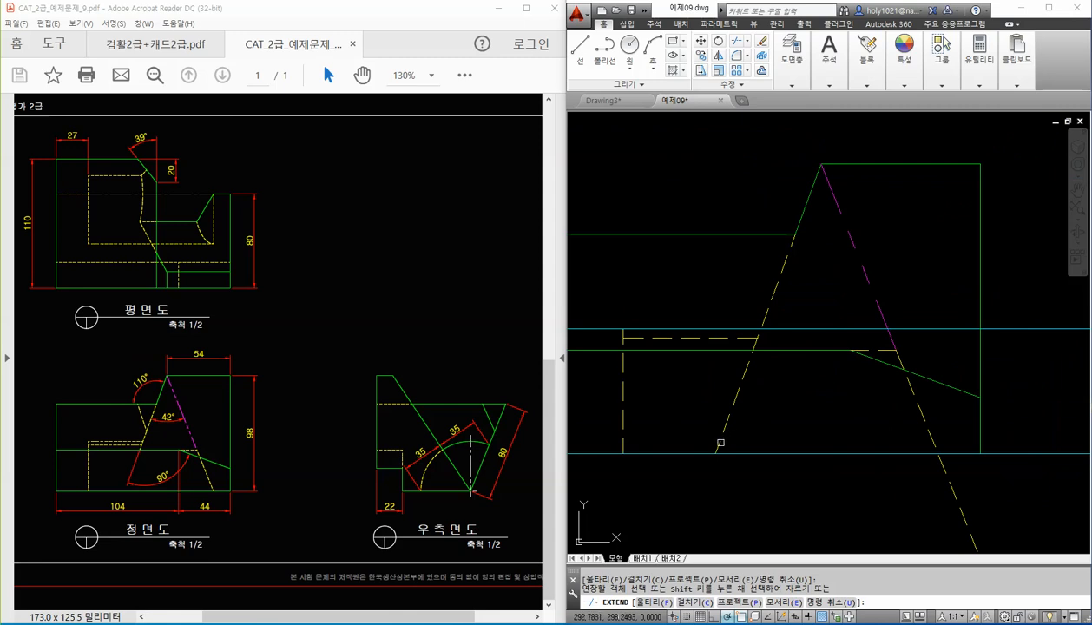
pyautogui.scroll(-2, 717, 430)
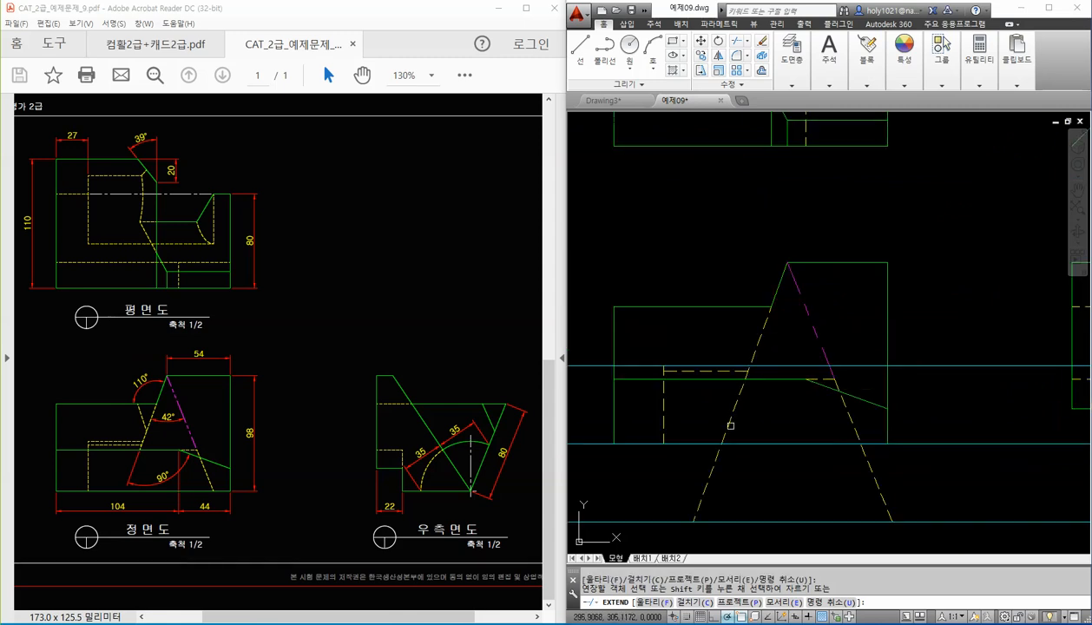
pyautogui.press('Escape')
# Step: Add vertical construction lines where the front view's left sloped line meets the circle's bottom, centre and top construction lines
pyautogui.moveTo(744, 491); pyautogui.dragTo(751, 453, button='middle')
pyautogui.write('xl')
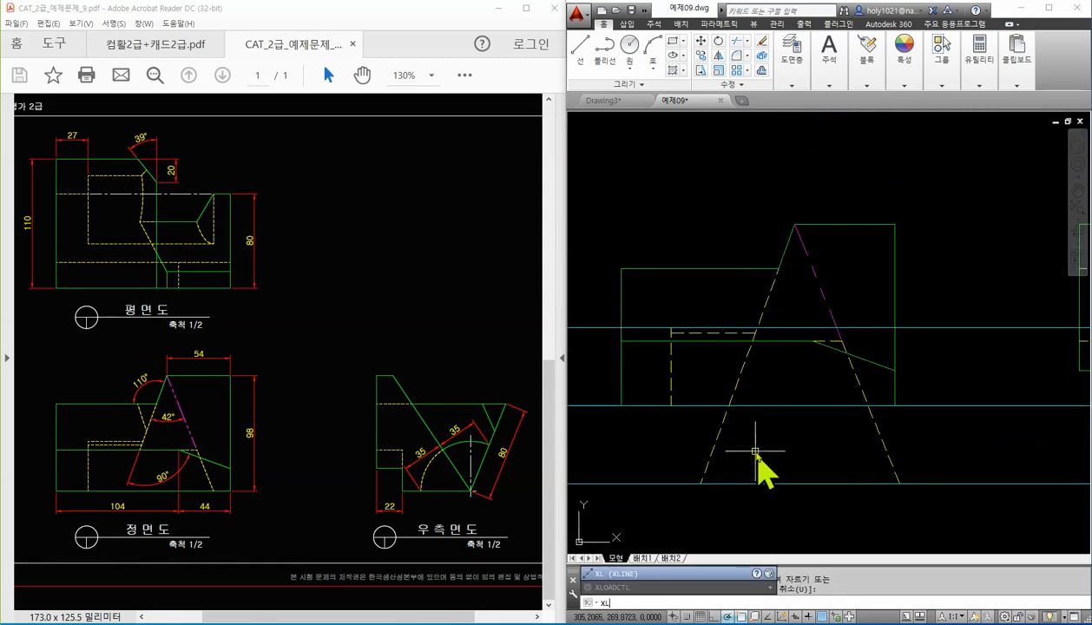
pyautogui.press('Return')
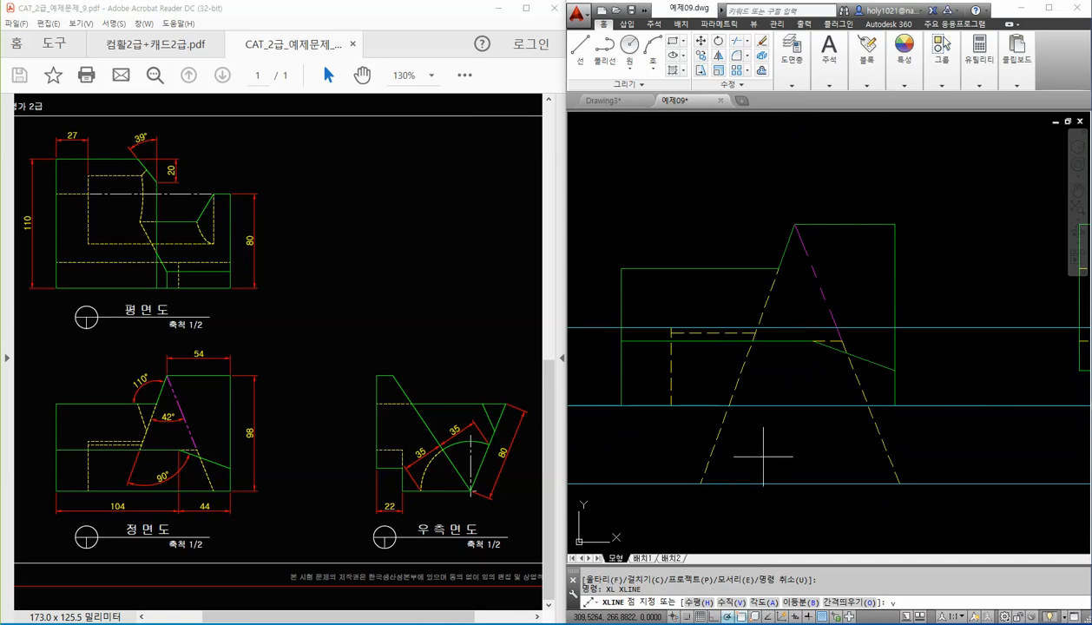
pyautogui.write('v')
pyautogui.press('Return')
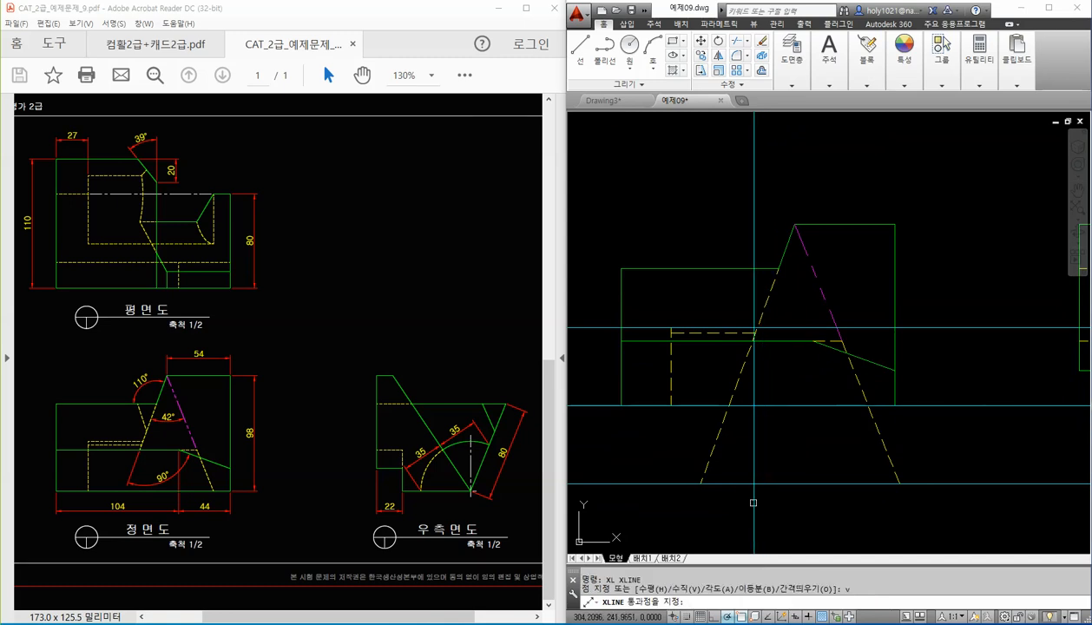
pyautogui.click(702, 484)
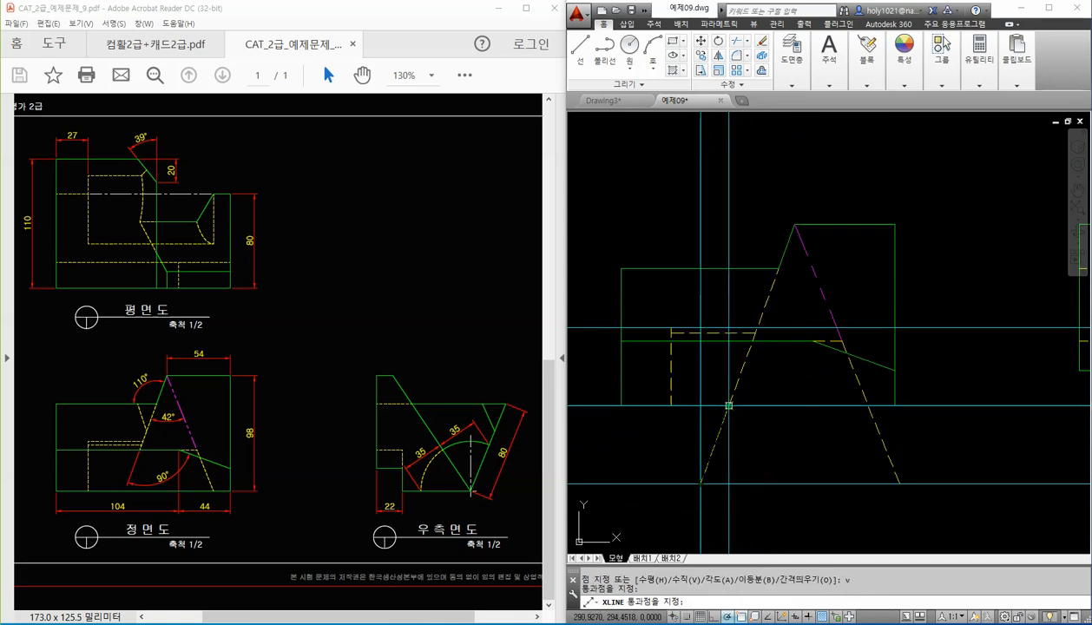
pyautogui.click(729, 405)
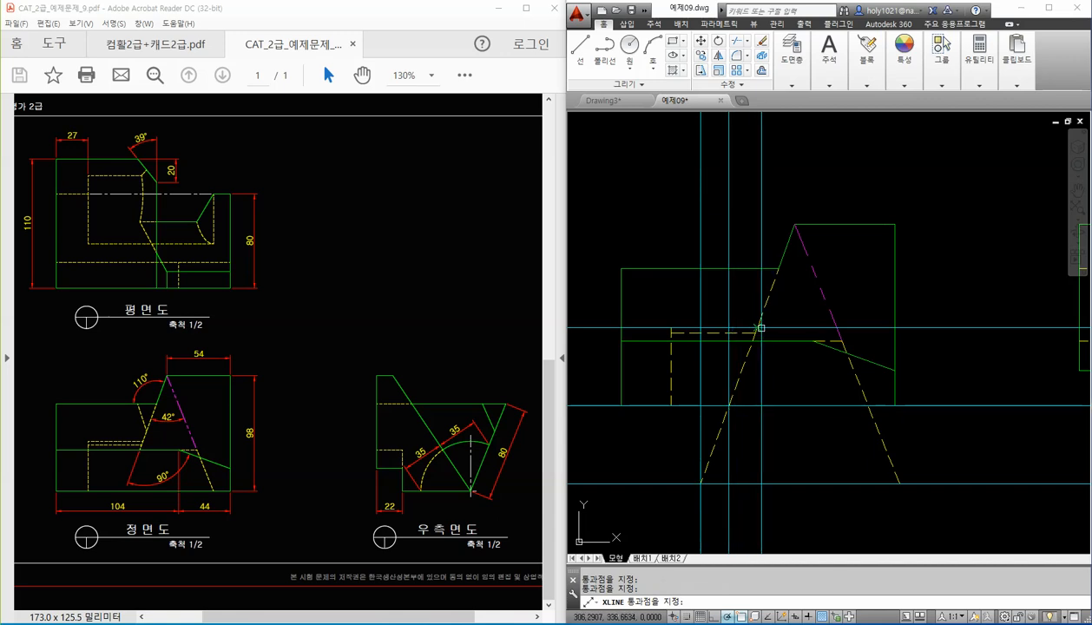
pyautogui.click(757, 334)
pyautogui.press('Return')
pyautogui.scroll(-2, 797, 356)
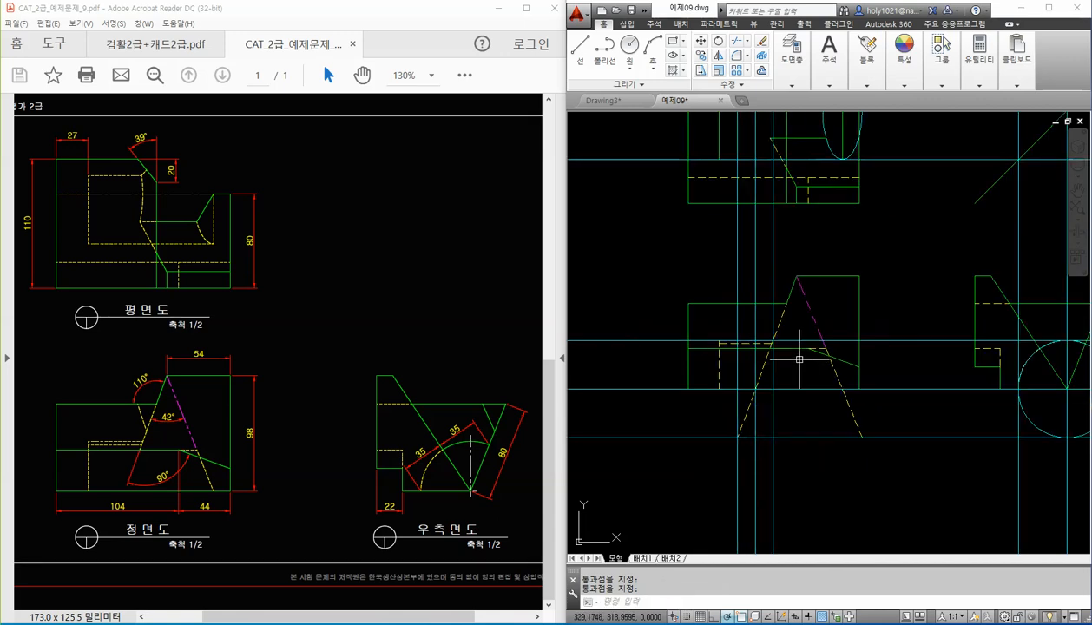
# Step: Draw a second ellipse in the upper part of the plan view, sized by the vertical and horizontal construction lines
pyautogui.moveTo(809, 226); pyautogui.dragTo(805, 354, button='middle')
pyautogui.click(726, 176)
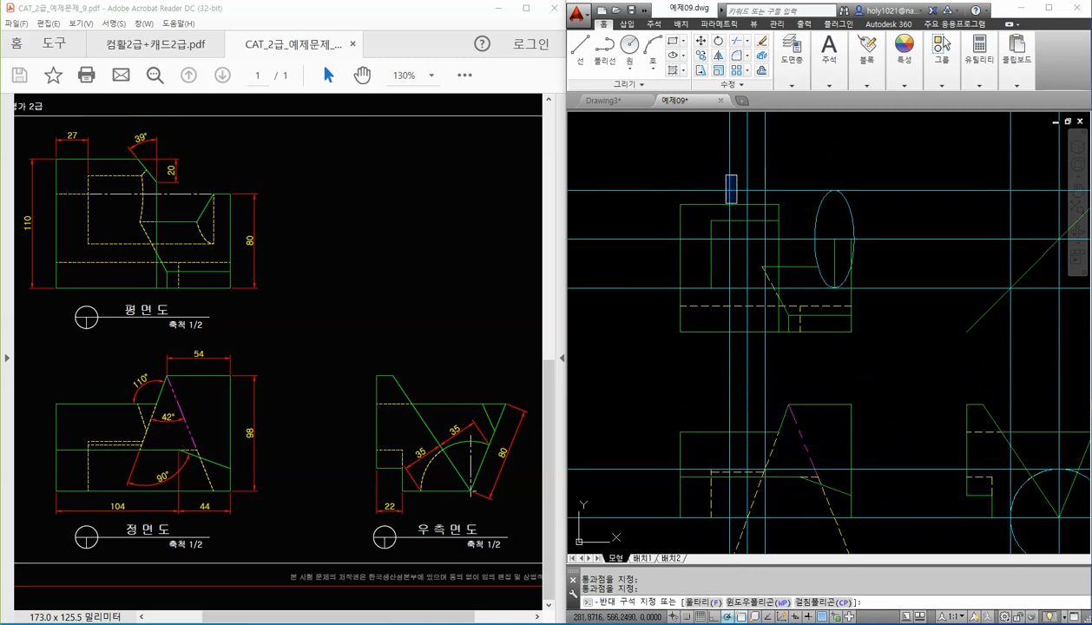
pyautogui.press('Escape')
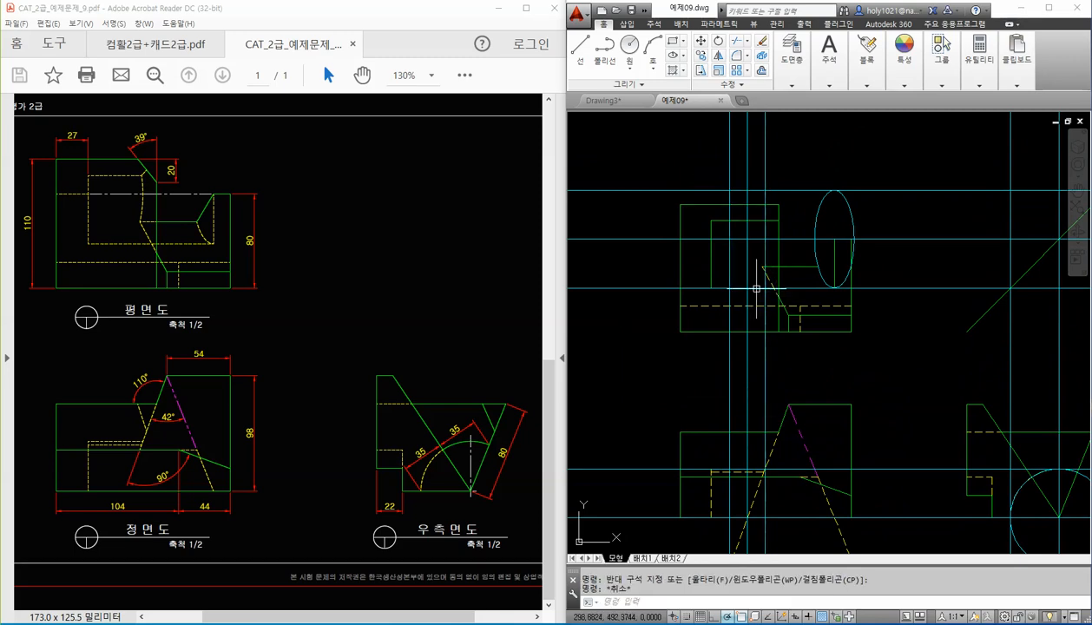
pyautogui.write('el')
pyautogui.press('Return')
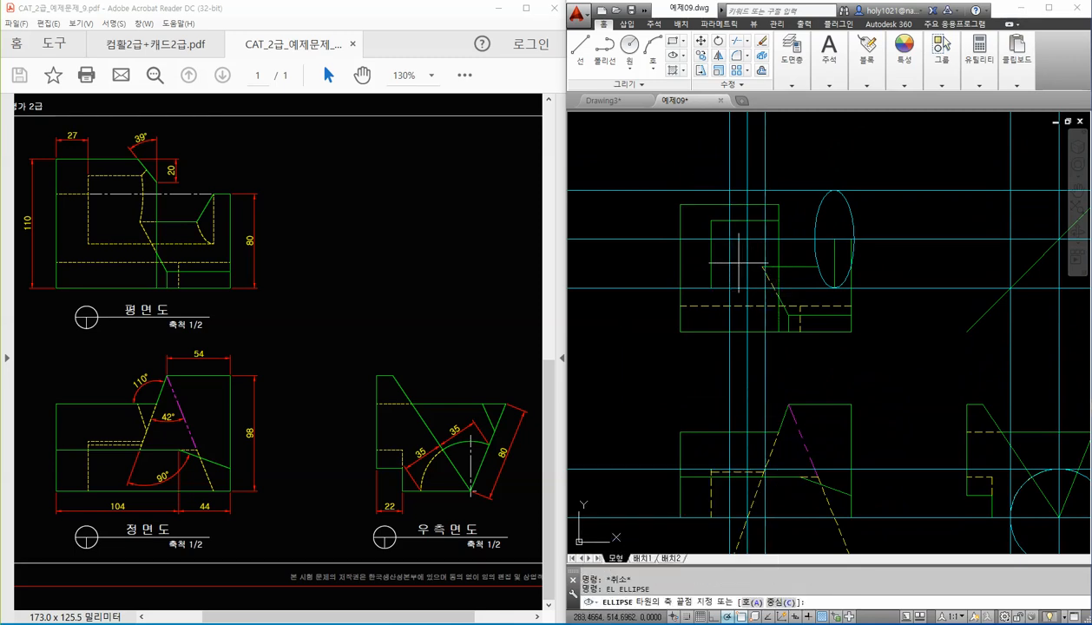
pyautogui.click(743, 246)
pyautogui.click(765, 238)
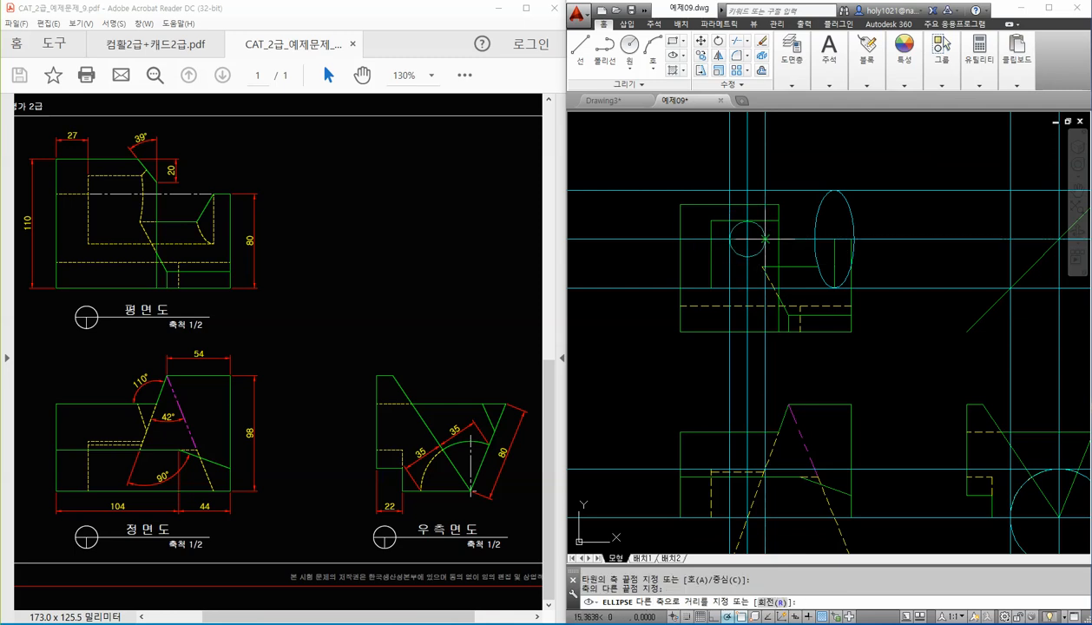
pyautogui.scroll(2, 765, 238)
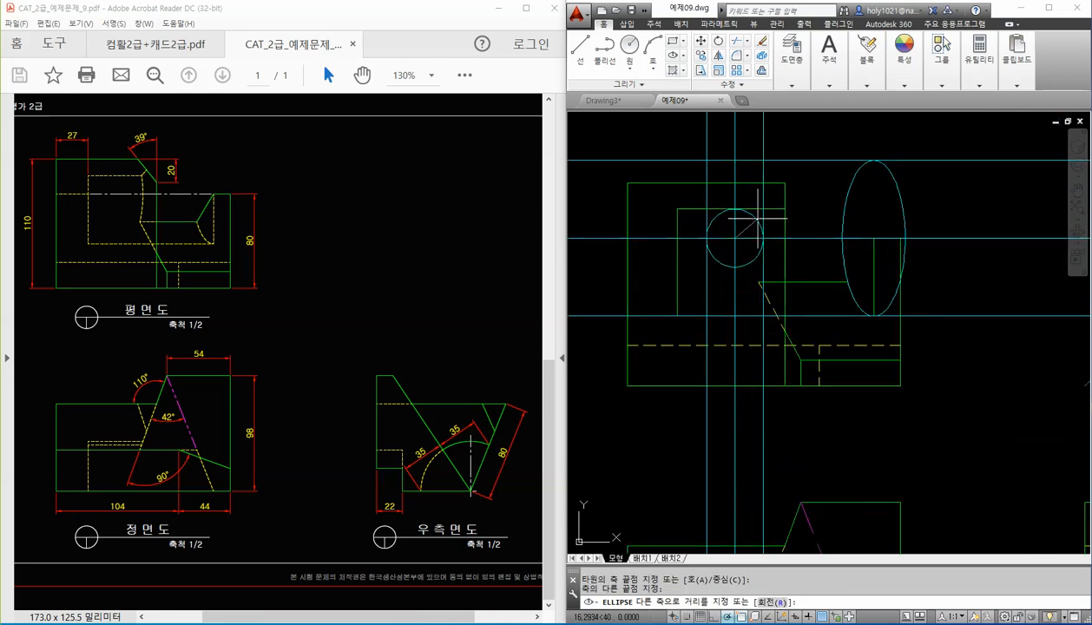
pyautogui.click(735, 159)
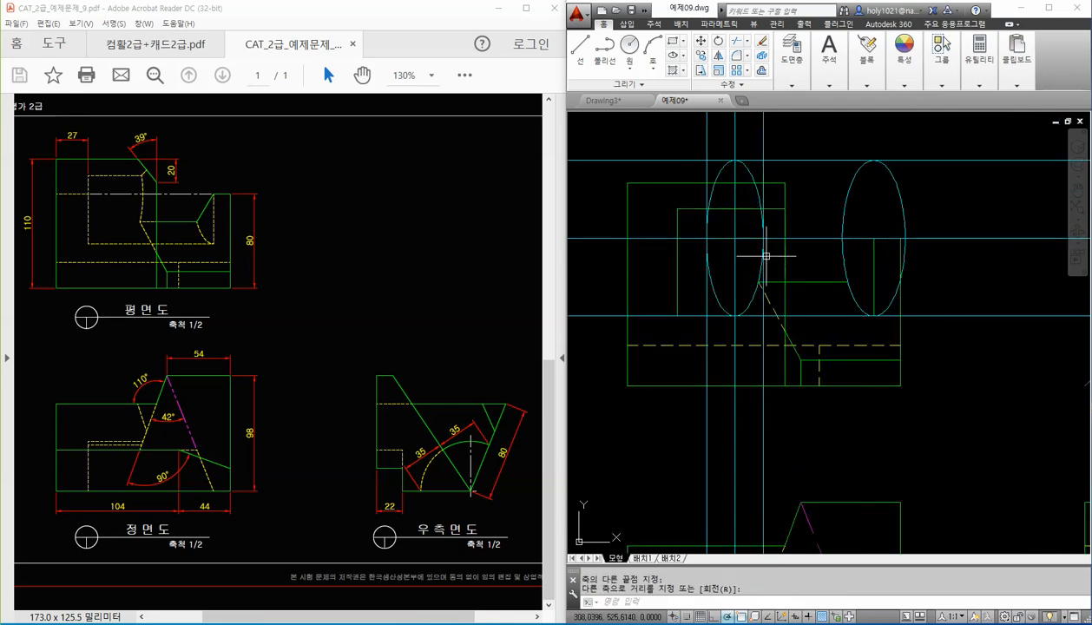
# Step: Erase all the horizontal and vertical construction lines and the full construction circle in the side view
pyautogui.scroll(2, 766, 256)
pyautogui.scroll(-5, 734, 262)
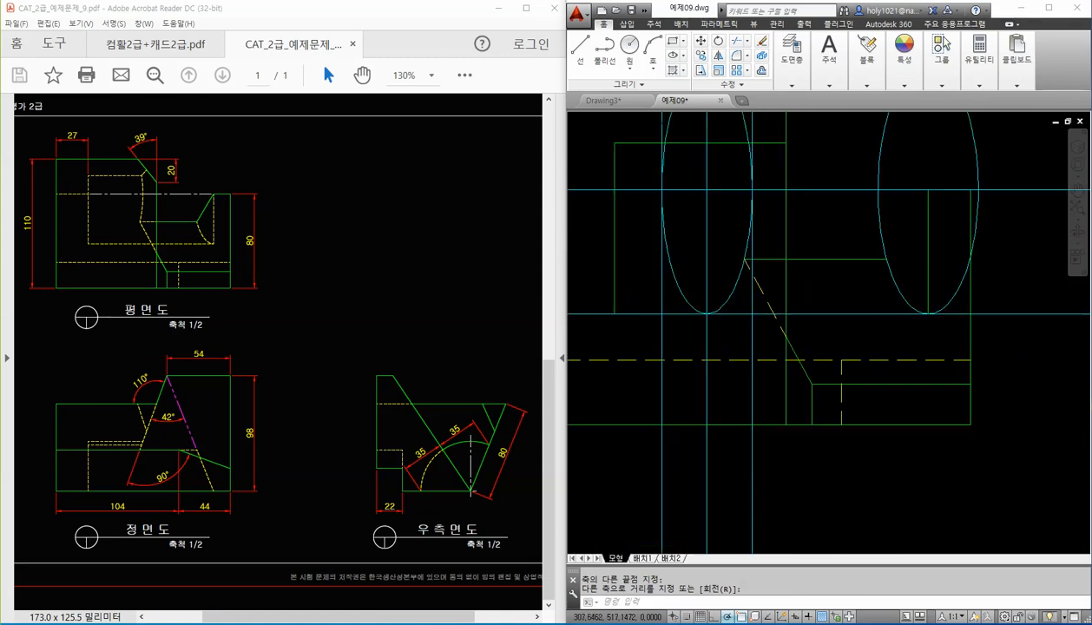
pyautogui.click(1014, 506)
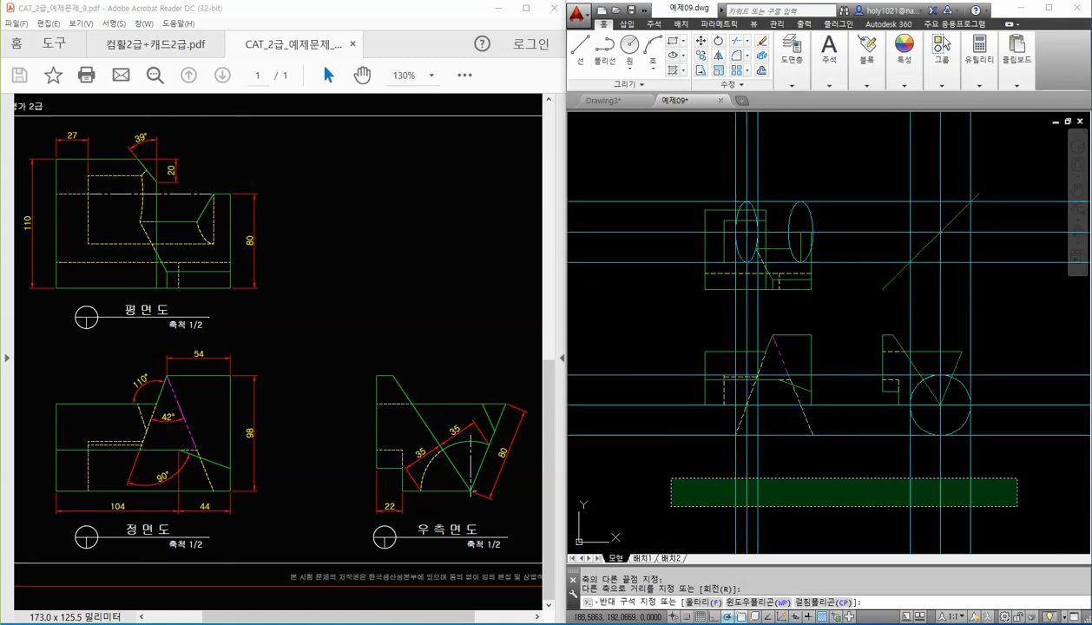
pyautogui.click(673, 477)
pyautogui.click(674, 480)
pyautogui.click(624, 177)
pyautogui.press('Delete')
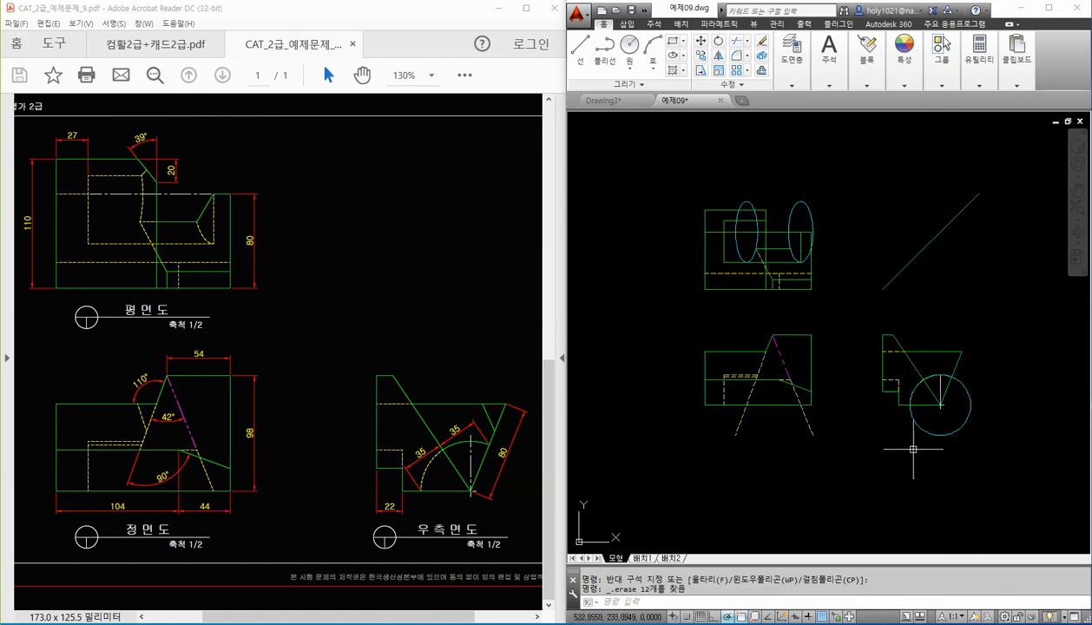
pyautogui.click(921, 428)
pyautogui.press('Delete')
# Step: Trim the front view's slanted dashed lines, the right one at the base and the left one at the middle horizontal edge
pyautogui.scroll(2, 802, 414)
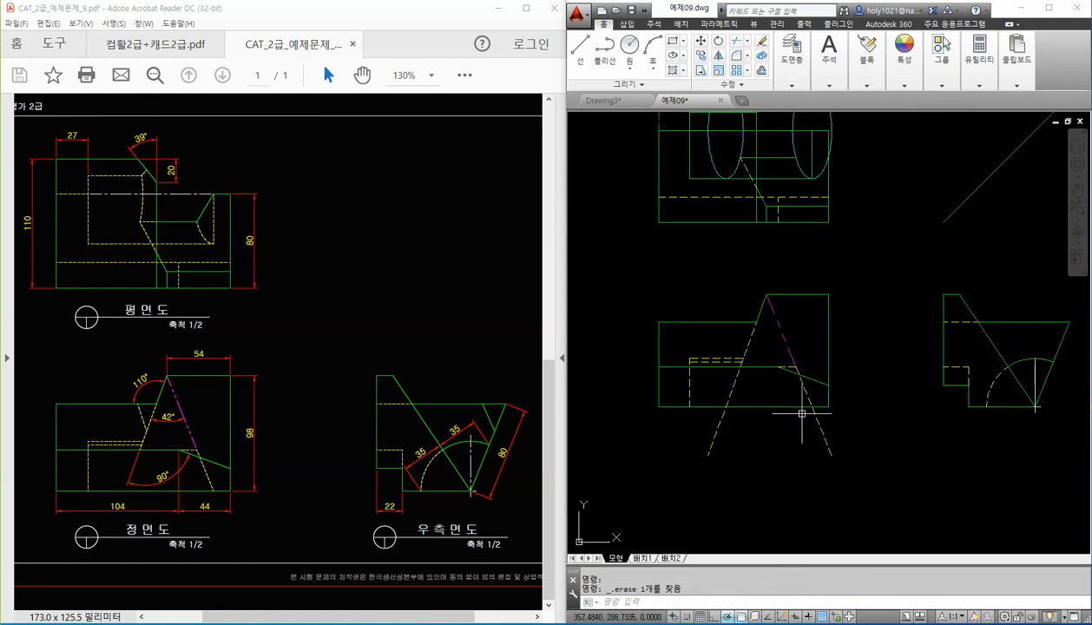
pyautogui.write('tr')
pyautogui.press('Return')
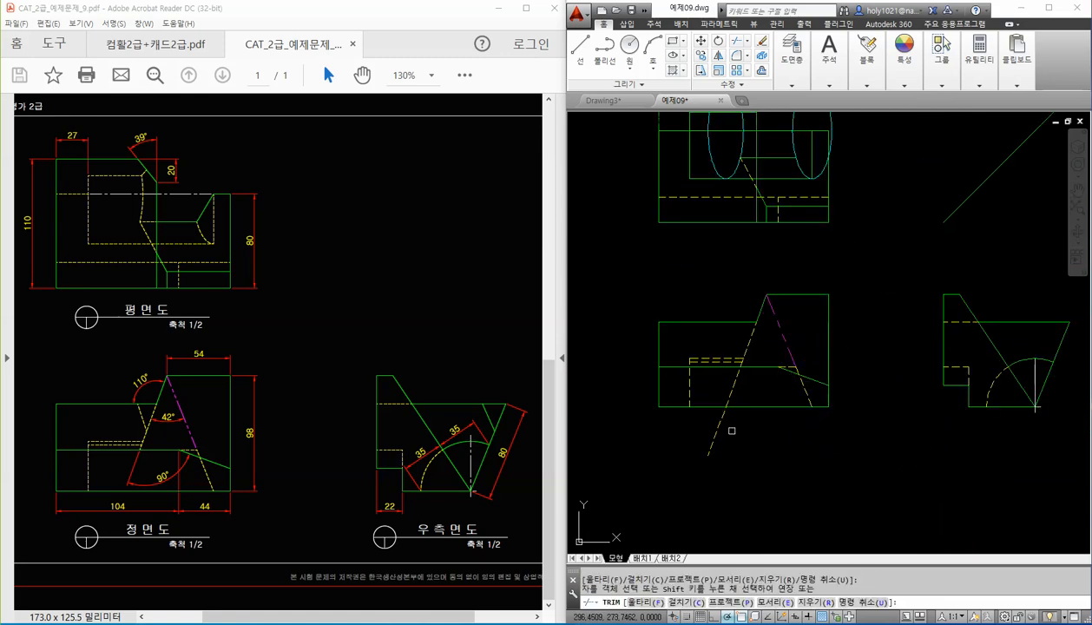
pyautogui.press('Escape')
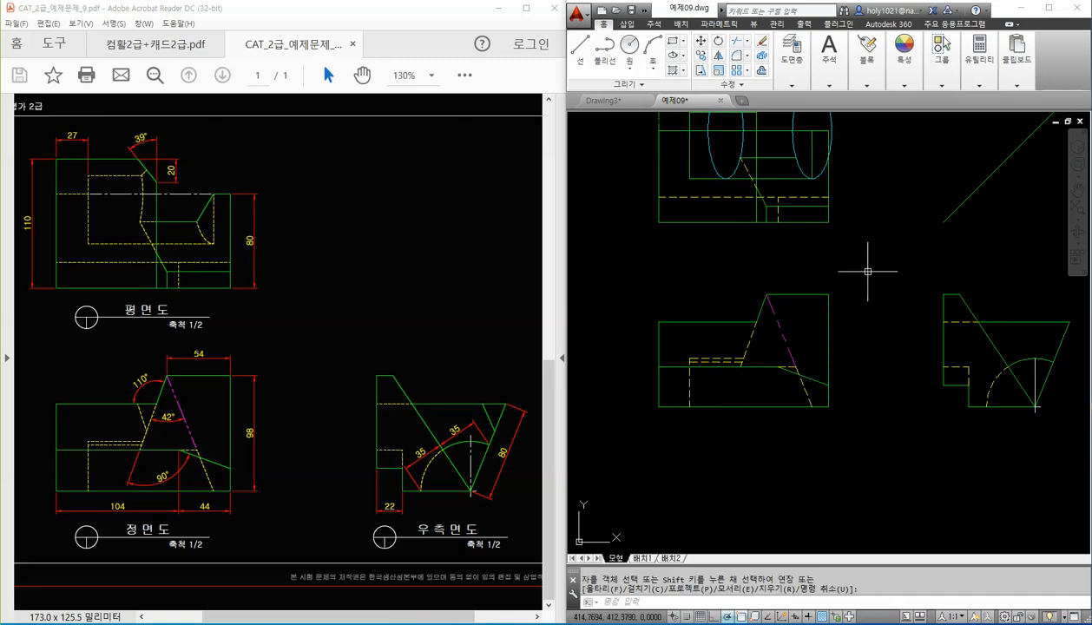
# Step: Trim the plan view's right ellipse to its lower-left arc inside the pocket and erase the leftover pieces
pyautogui.moveTo(865, 257); pyautogui.dragTo(866, 367, button='middle')
pyautogui.scroll(2, 807, 277)
pyautogui.press('Return')
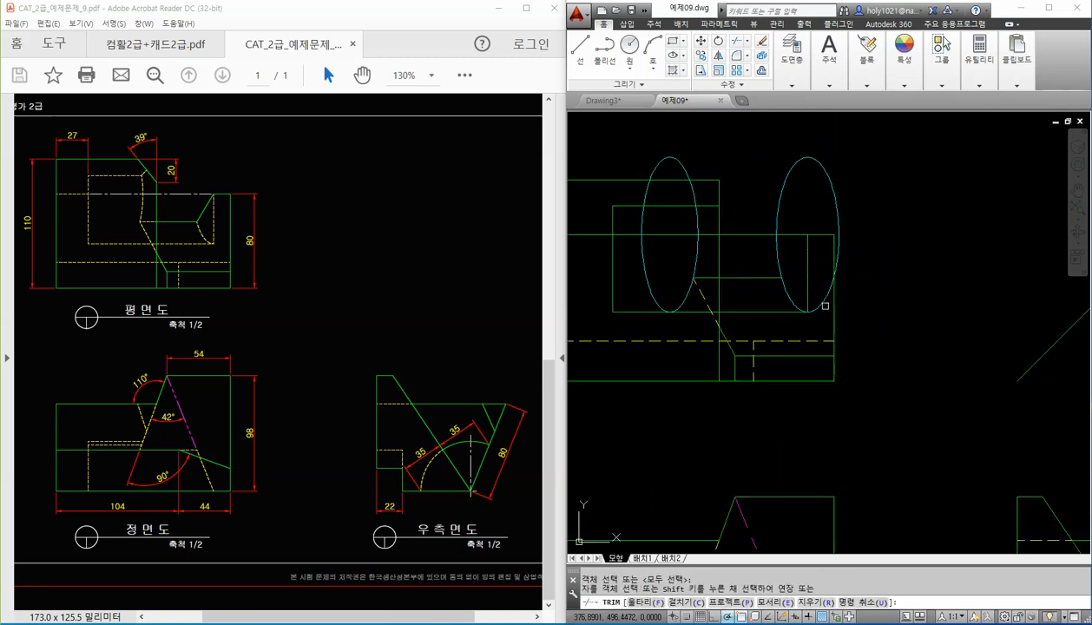
pyautogui.click(781, 266)
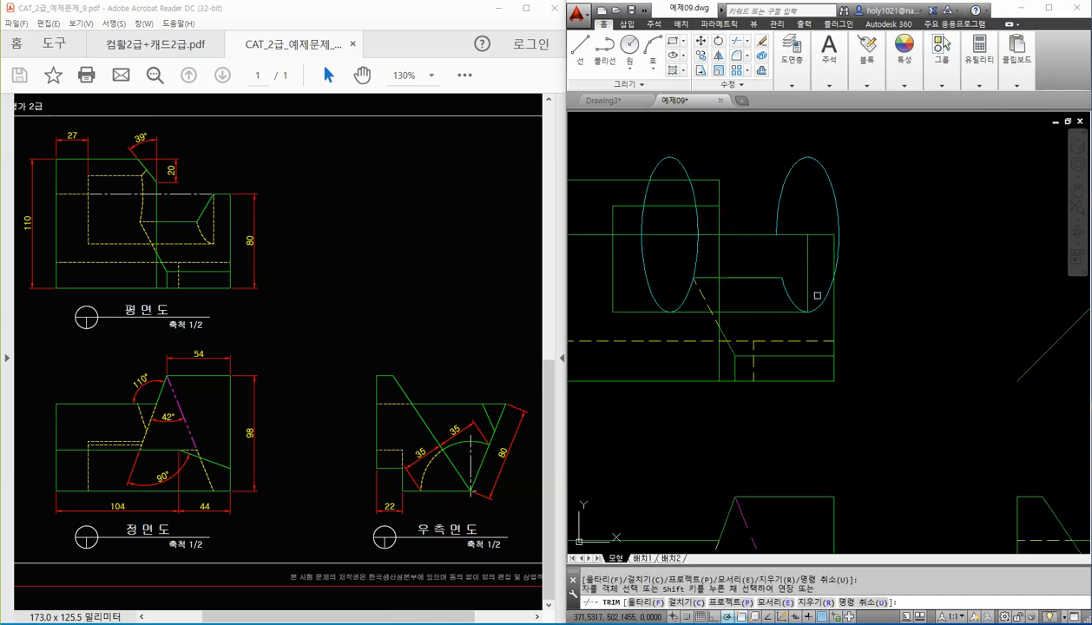
pyautogui.press('Escape')
pyautogui.click(851, 202)
pyautogui.click(789, 179)
pyautogui.press('Delete')
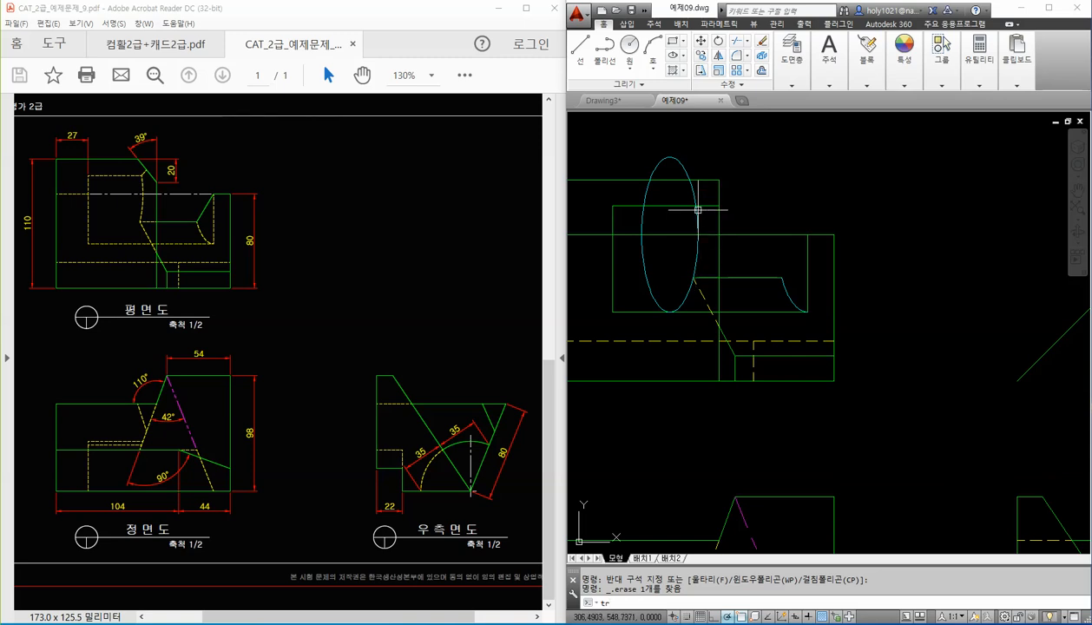
# Step: Trim the left ellipse to the arc between the pocket's upper edge and the slanted dashed line, and erase the remainder
pyautogui.press('Return')
pyautogui.click(667, 269)
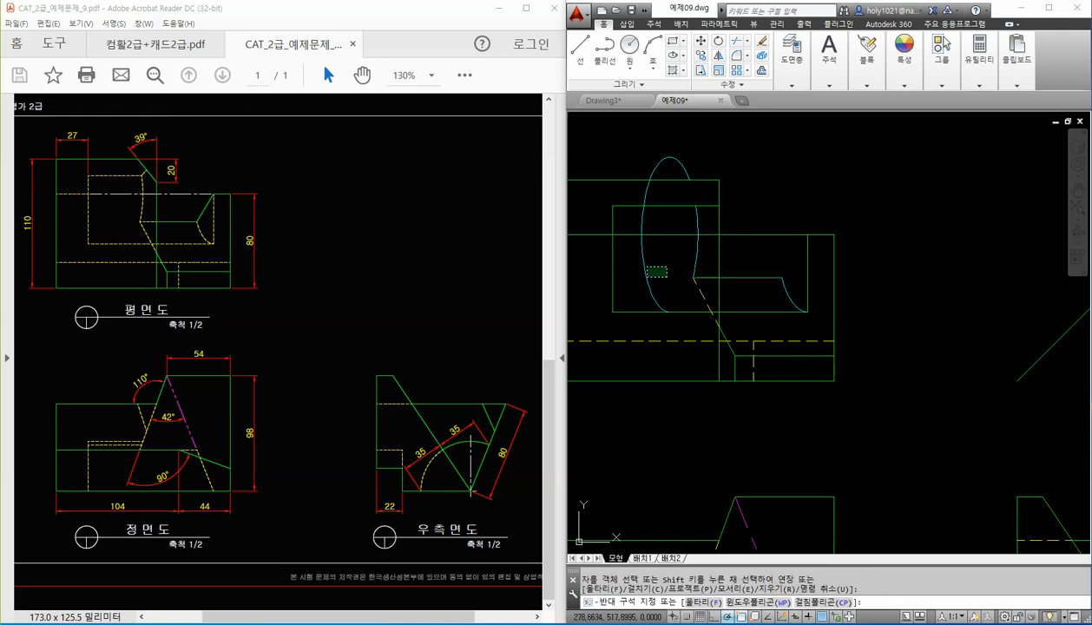
pyautogui.click(647, 276)
pyautogui.press('Delete')
# Step: Match the properties of the right arc in the plan view to the solid outer edge
pyautogui.write('m')
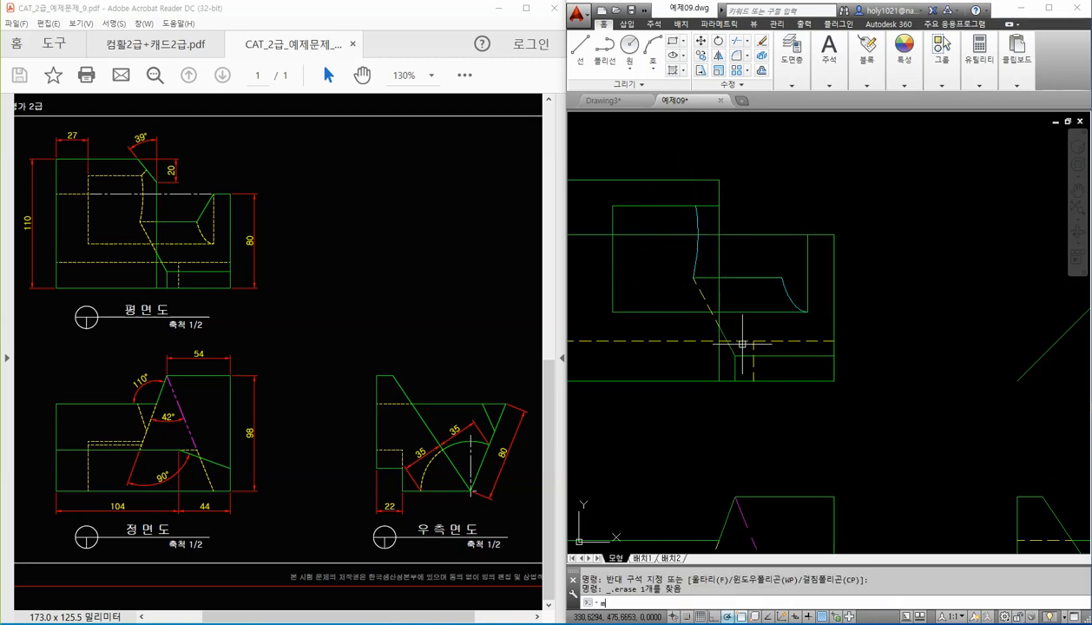
pyautogui.write('a')
pyautogui.press('Return')
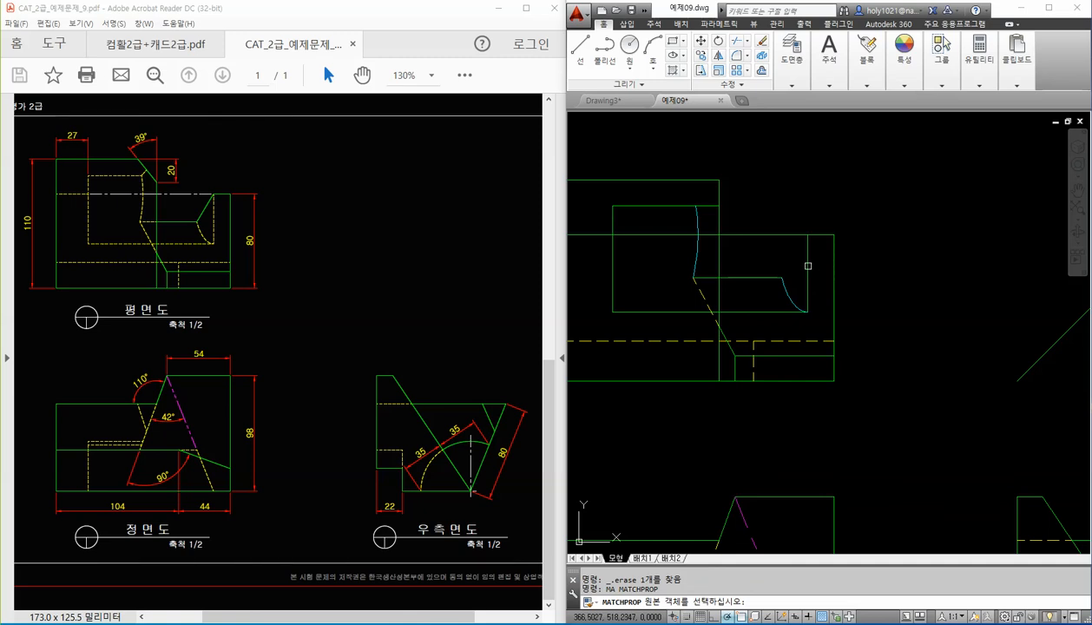
pyautogui.click(835, 267)
pyautogui.click(780, 298)
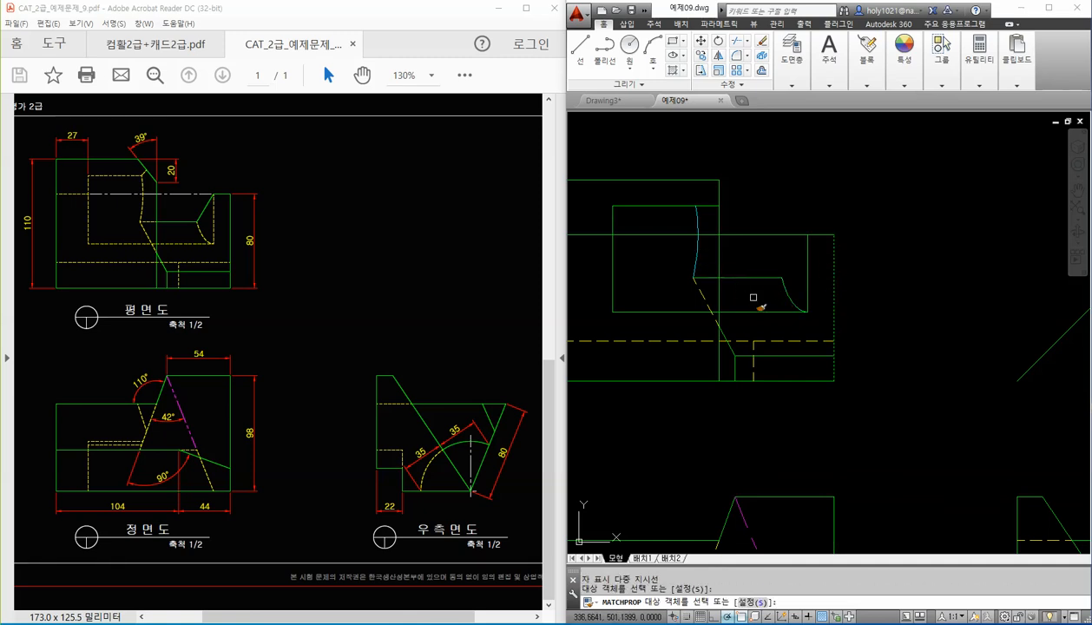
# Step: Match both arcs and the pocket's outline in the plan view to the slanted dashed hidden line
pyautogui.click(695, 277)
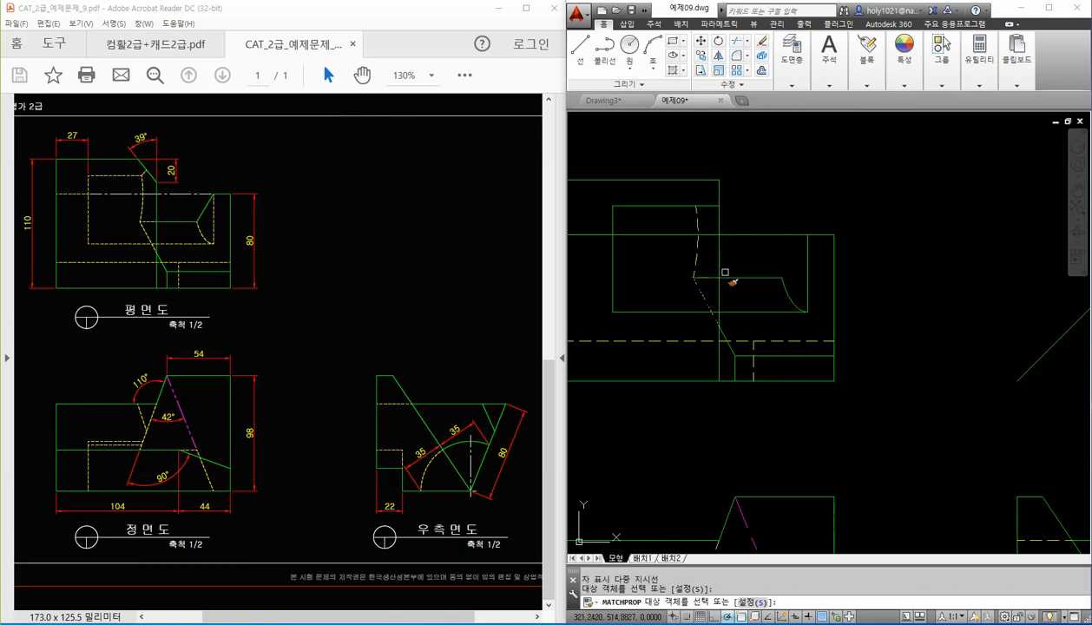
pyautogui.click(790, 302)
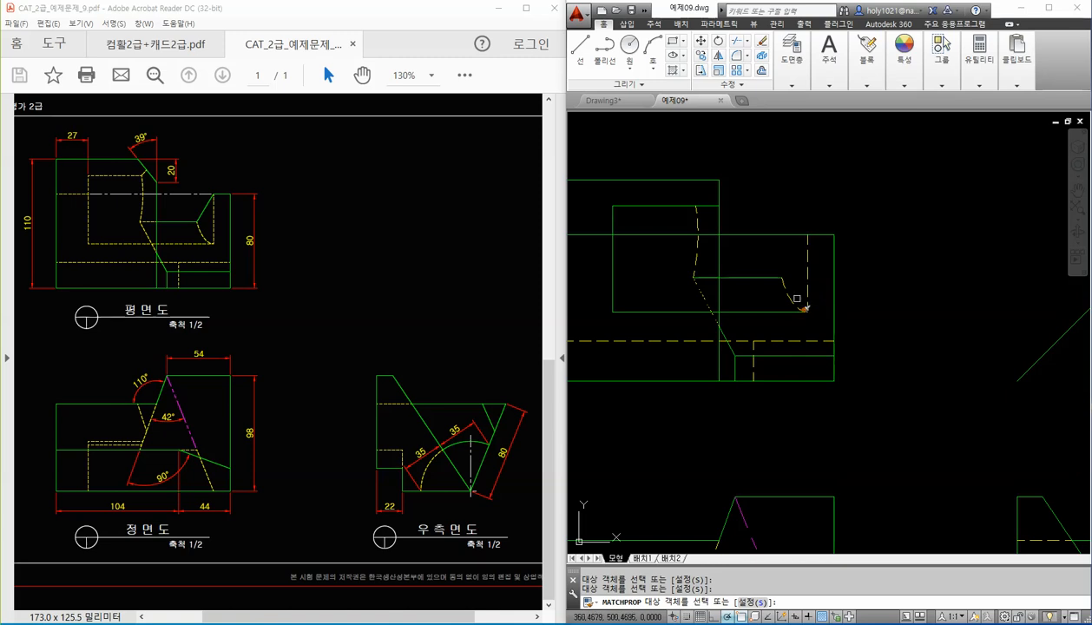
pyautogui.click(779, 311)
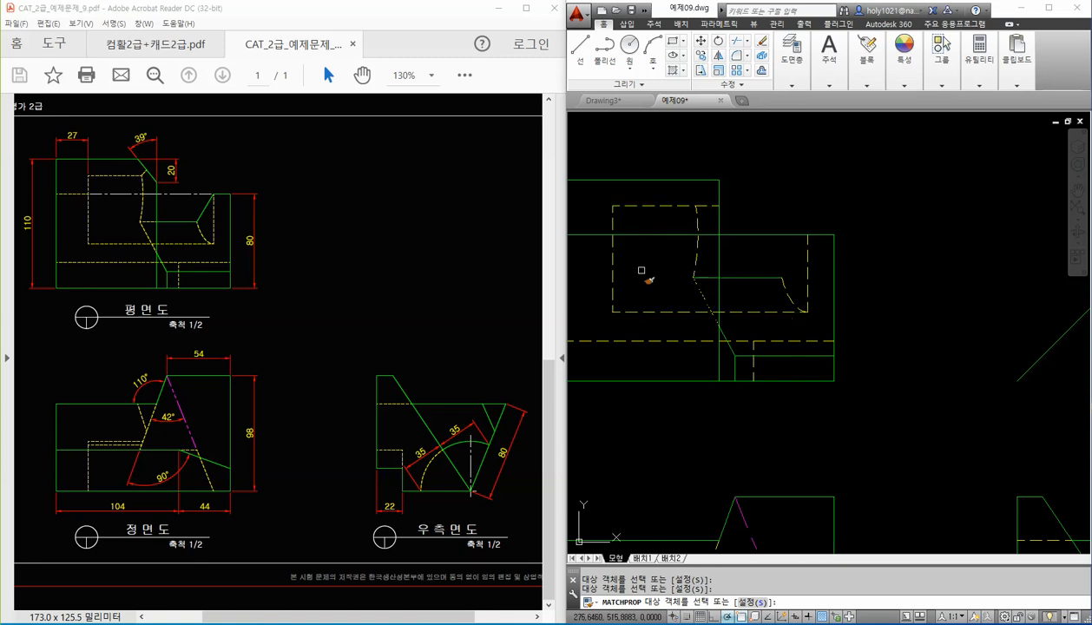
pyautogui.moveTo(642, 270); pyautogui.dragTo(695, 277, button='middle')
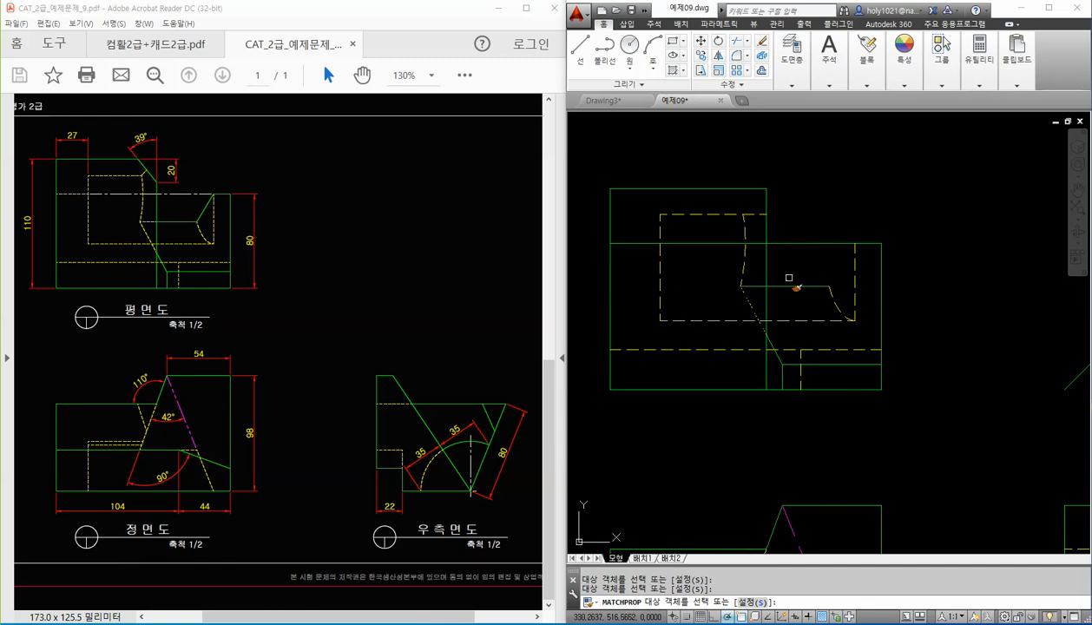
pyautogui.press('Escape')
pyautogui.press('Escape')
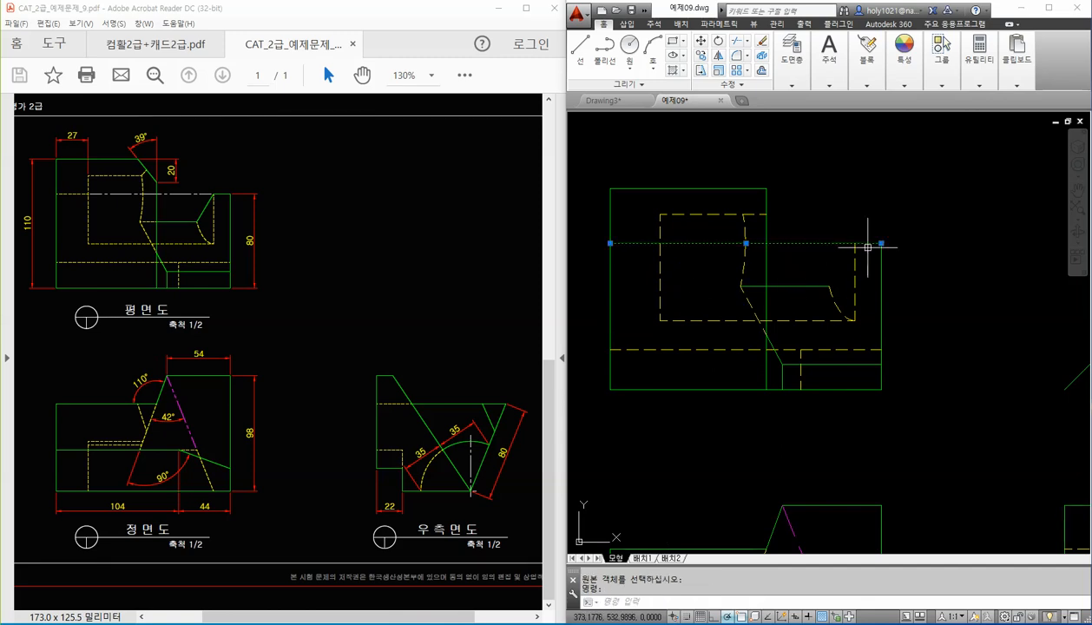
# Step: Trim the plan view's long horizontal line on both sides of the pocket, keeping the part inside it
pyautogui.write('tr')
pyautogui.press('Return')
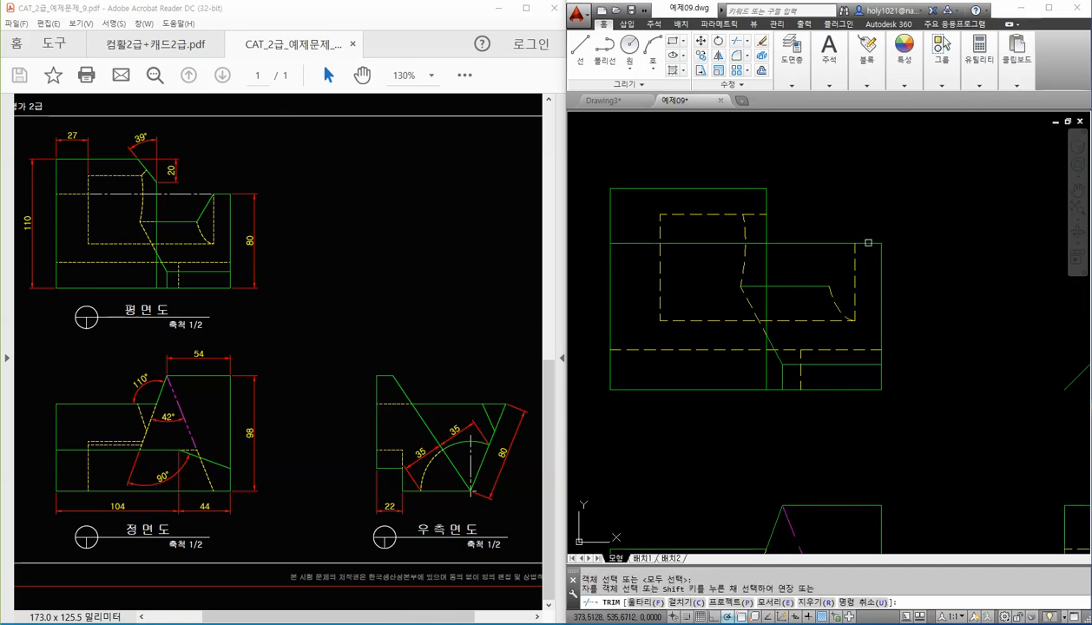
pyautogui.press('Escape')
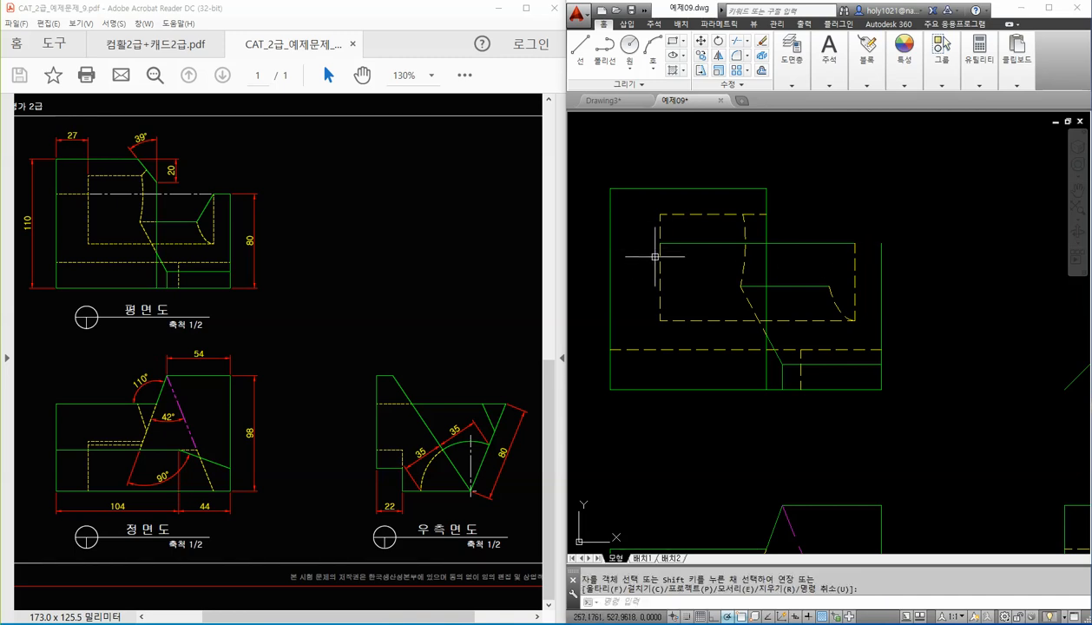
# Step: Draw separate line segments from the pocket's left and right sides out to the plan view's outer edges
pyautogui.write('l')
pyautogui.press('Return')
pyautogui.click(644, 243)
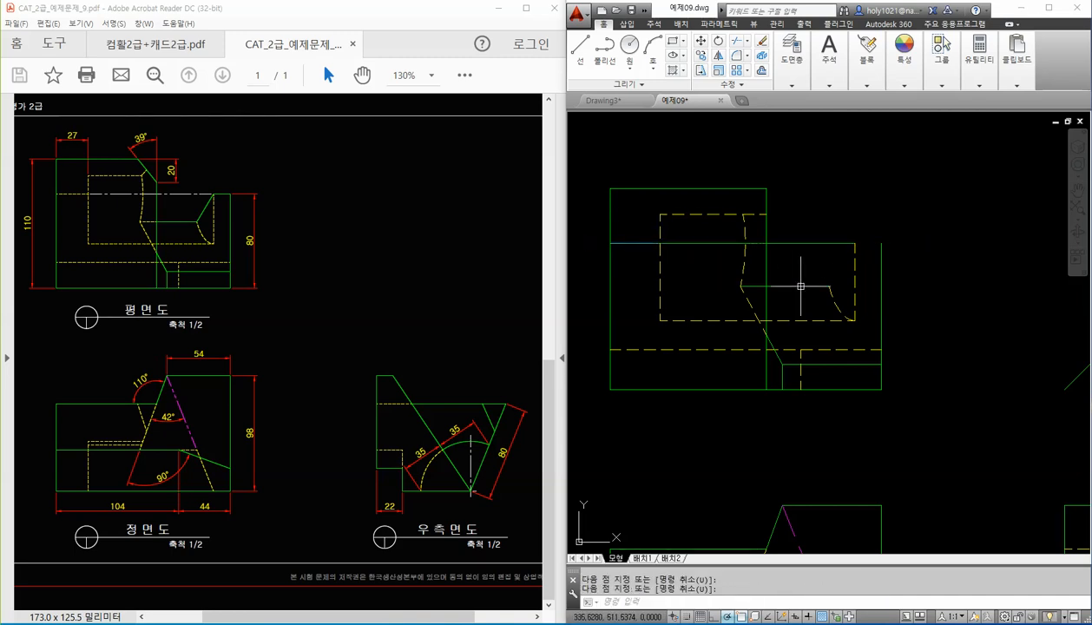
pyautogui.click(881, 243)
pyautogui.press('Return')
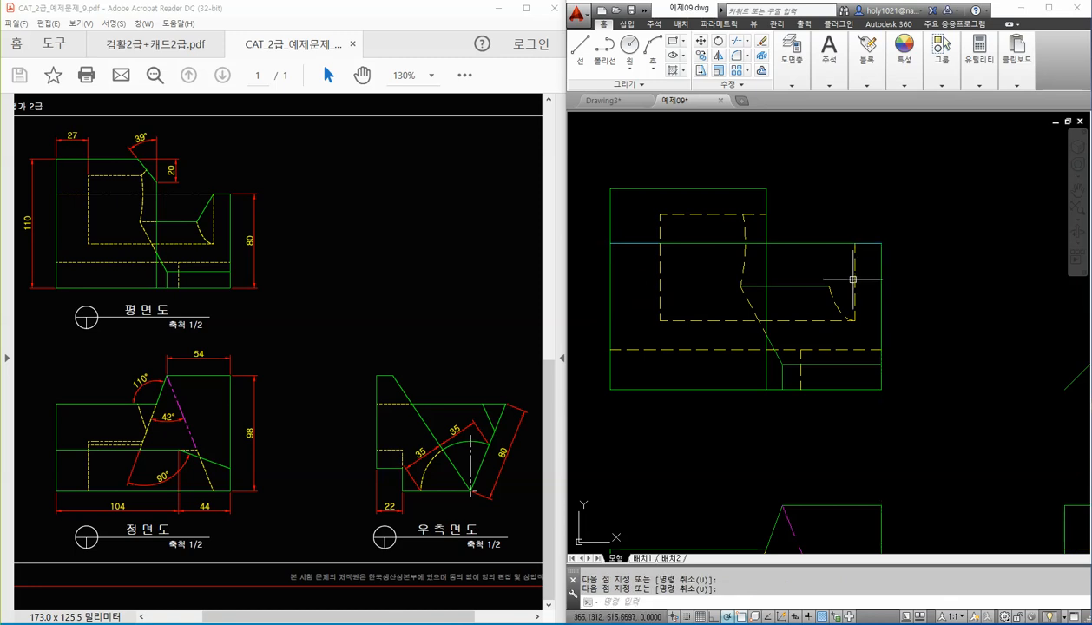
# Step: Match the new right segment to the solid outer edge and the new left segment to the dashed pocket line
pyautogui.write('ma')
pyautogui.press('Return')
pyautogui.click(881, 263)
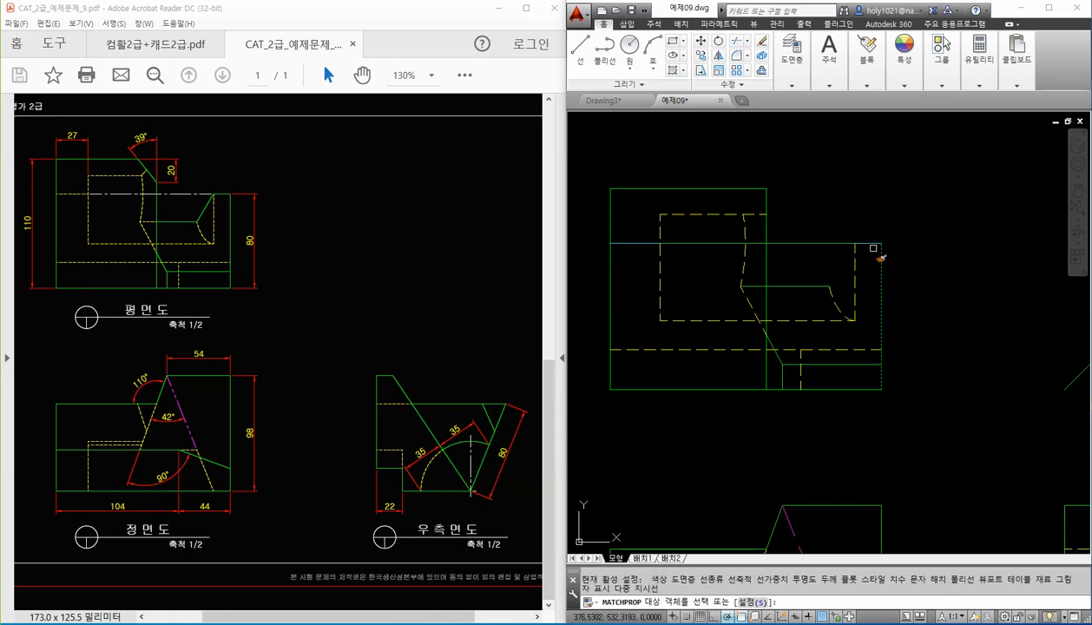
pyautogui.click(867, 246)
pyautogui.press('Return')
pyautogui.press('Return')
pyautogui.click(660, 257)
pyautogui.click(642, 245)
pyautogui.press('Return')
# Step: Match the horizontal line inside the plan view's pocket to the side view's vertical center line
pyautogui.scroll(-5, 740, 295)
pyautogui.scroll(2, 887, 405)
pyautogui.press('Return')
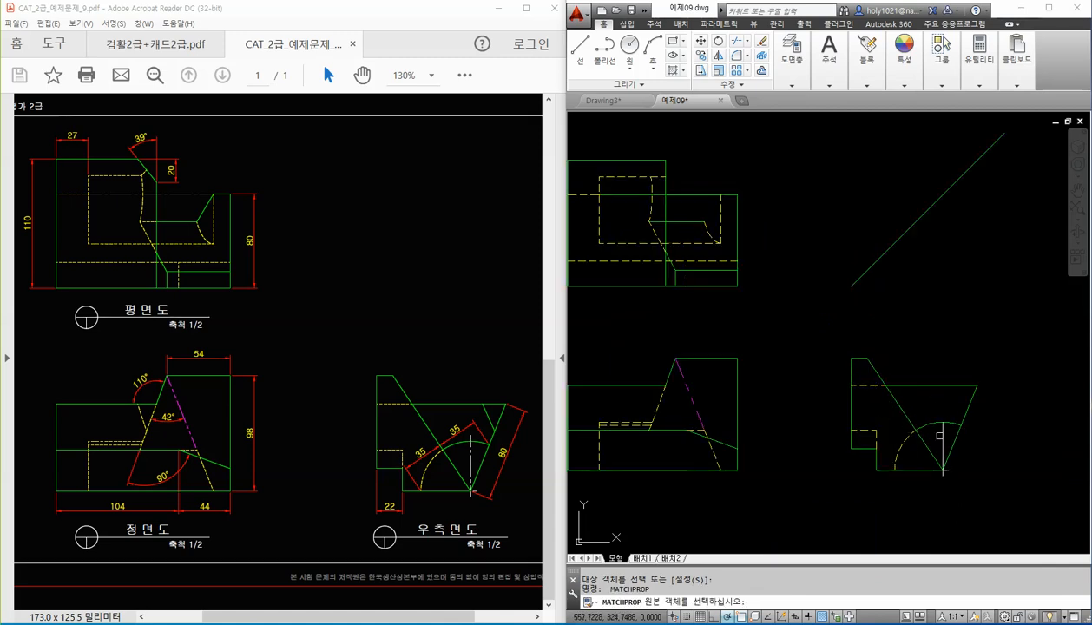
pyautogui.click(943, 439)
pyautogui.click(626, 198)
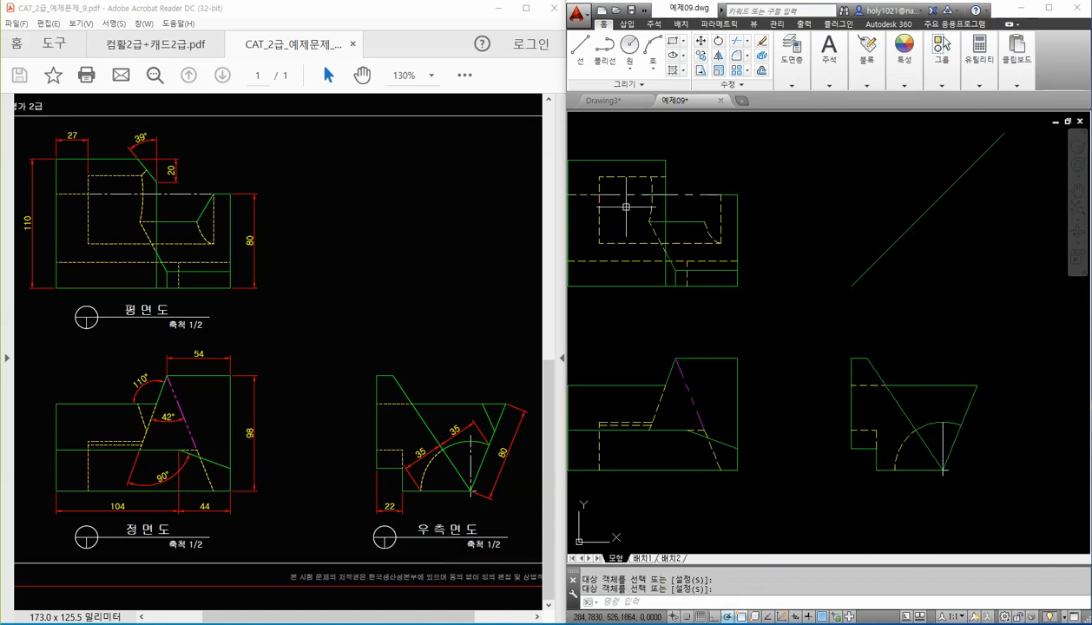
# Step: Make the green outline layer 외형선 the current layer
pyautogui.scroll(2, 651, 260)
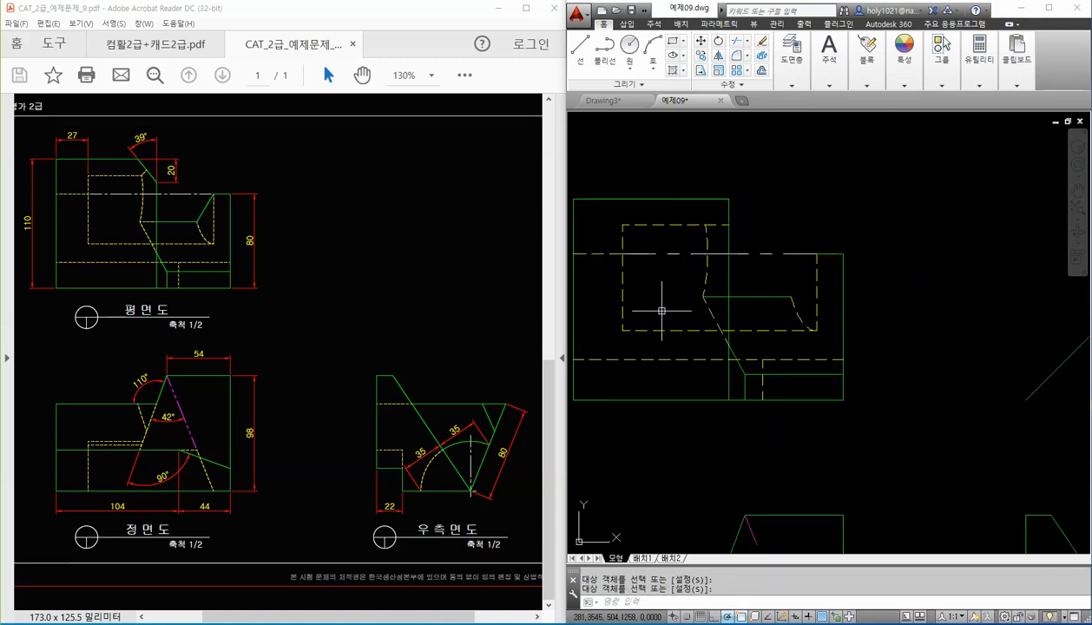
pyautogui.scroll(2, 711, 318)
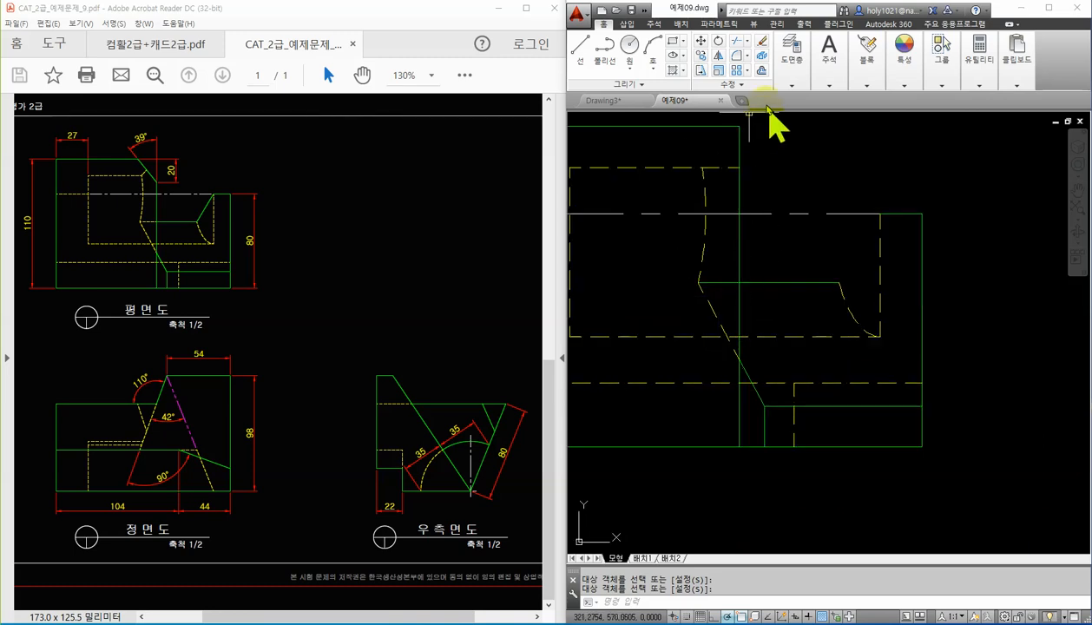
pyautogui.click(792, 84)
pyautogui.click(880, 128)
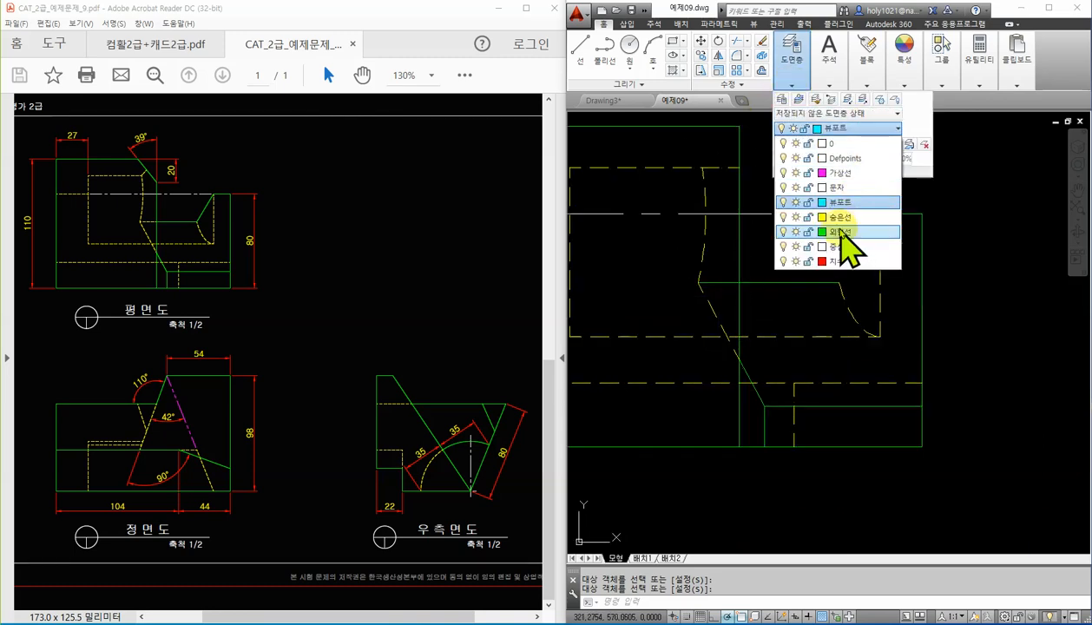
pyautogui.click(839, 231)
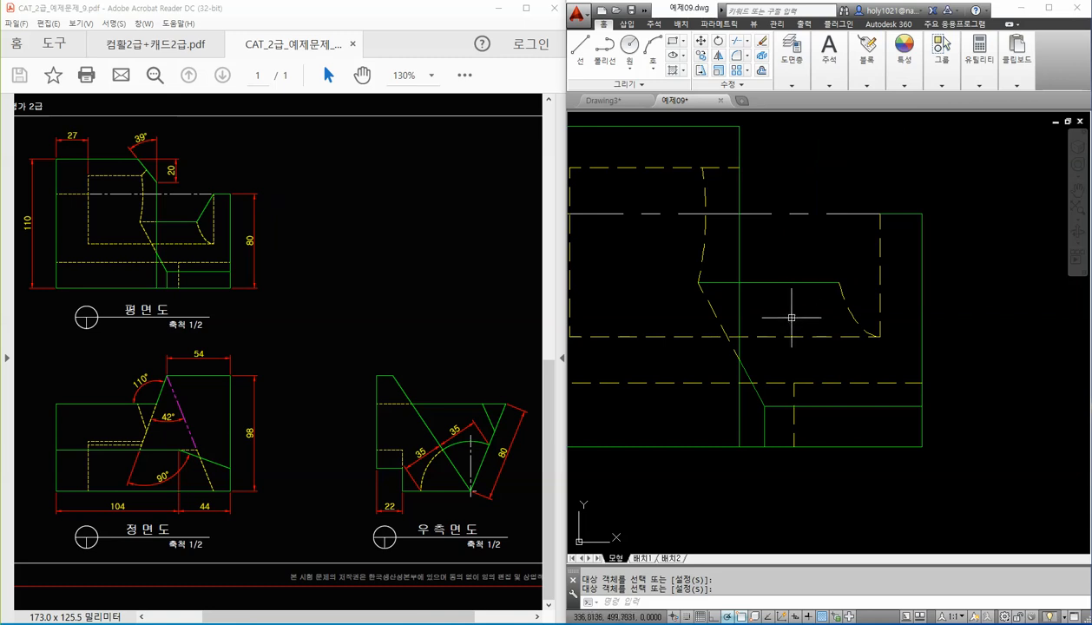
# Step: Draw a line from the right end of the pocket's horizontal line to the dashed pocket's upper-right corner in the plan view
pyautogui.moveTo(792, 318); pyautogui.dragTo(826, 341, button='middle')
pyautogui.press('Return')
pyautogui.write('l LINE')
pyautogui.press('Return')
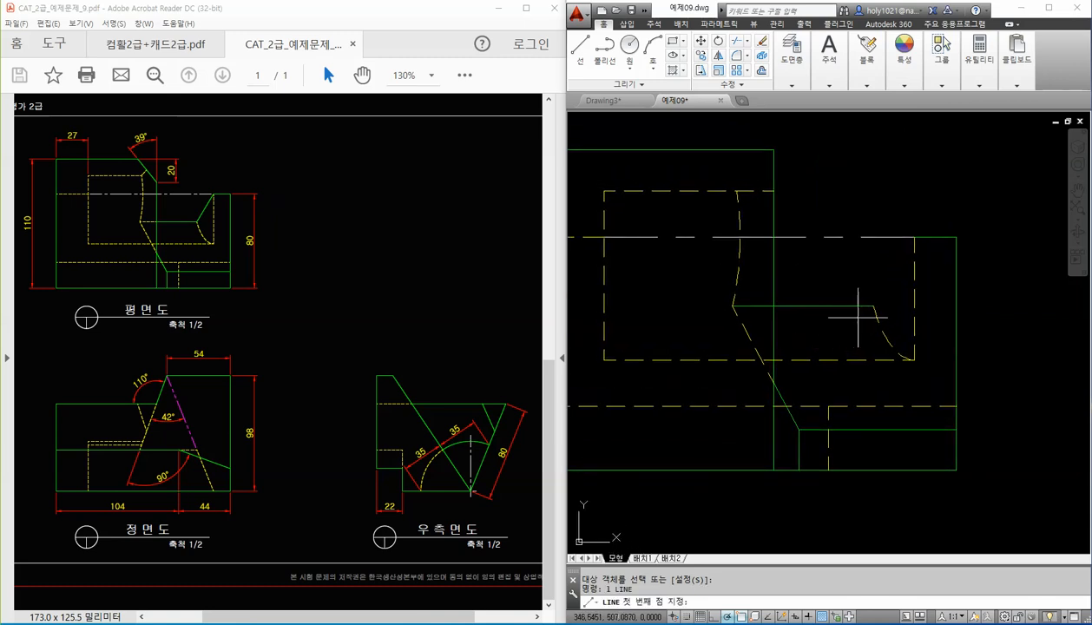
pyautogui.click(875, 306)
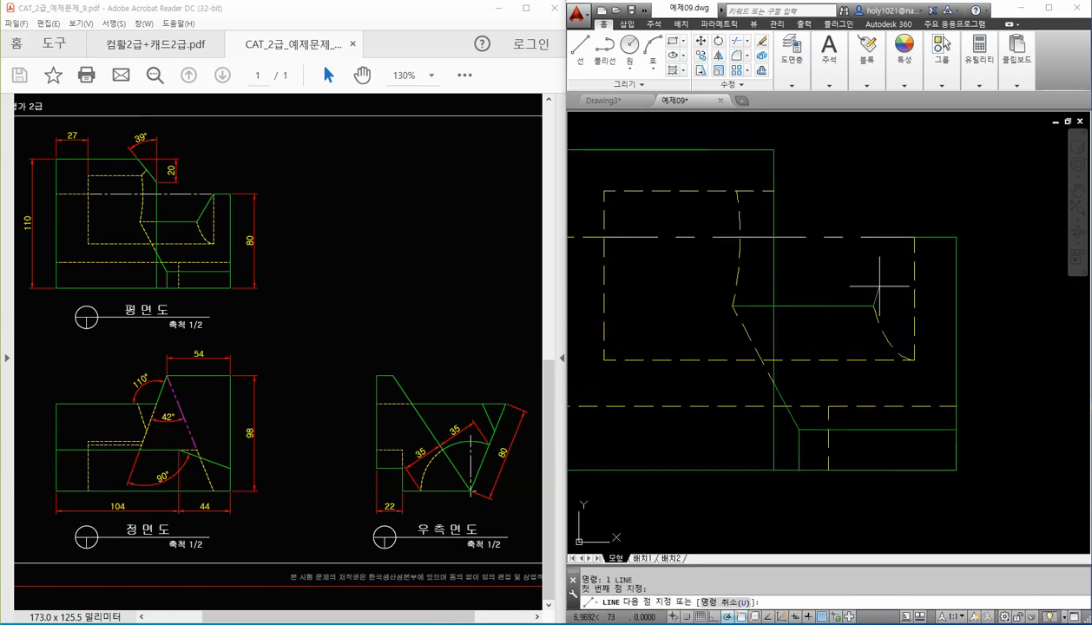
pyautogui.click(915, 236)
pyautogui.press('Return')
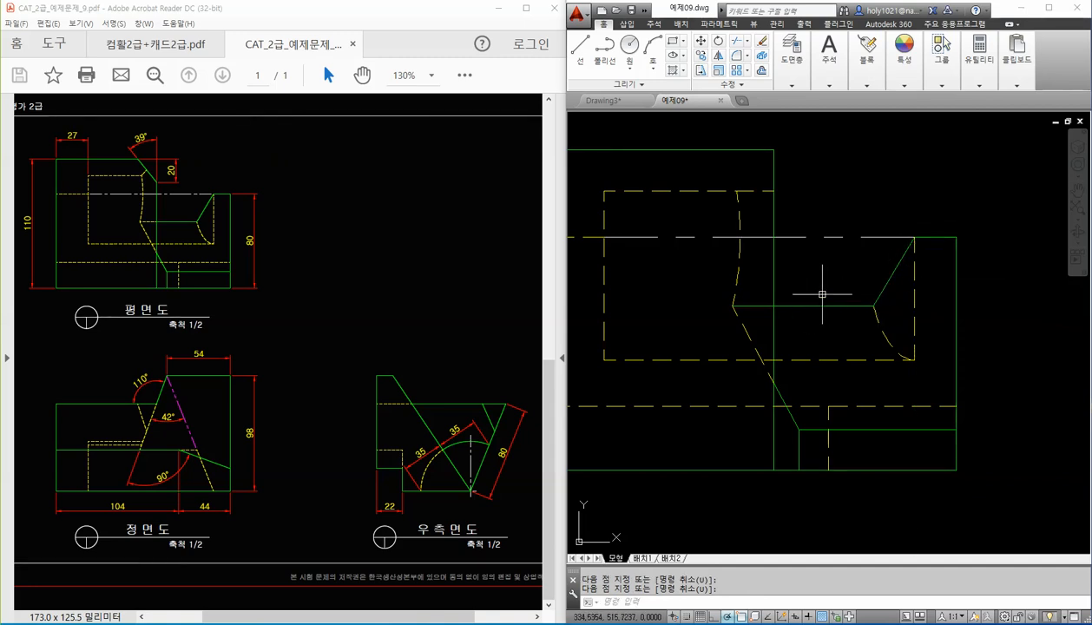
# Step: Trim the pocket's top dashed line beyond the curved edge and the inner horizontal line between the curve's lower end and the vertical edge
pyautogui.write('tr')
pyautogui.press('Return')
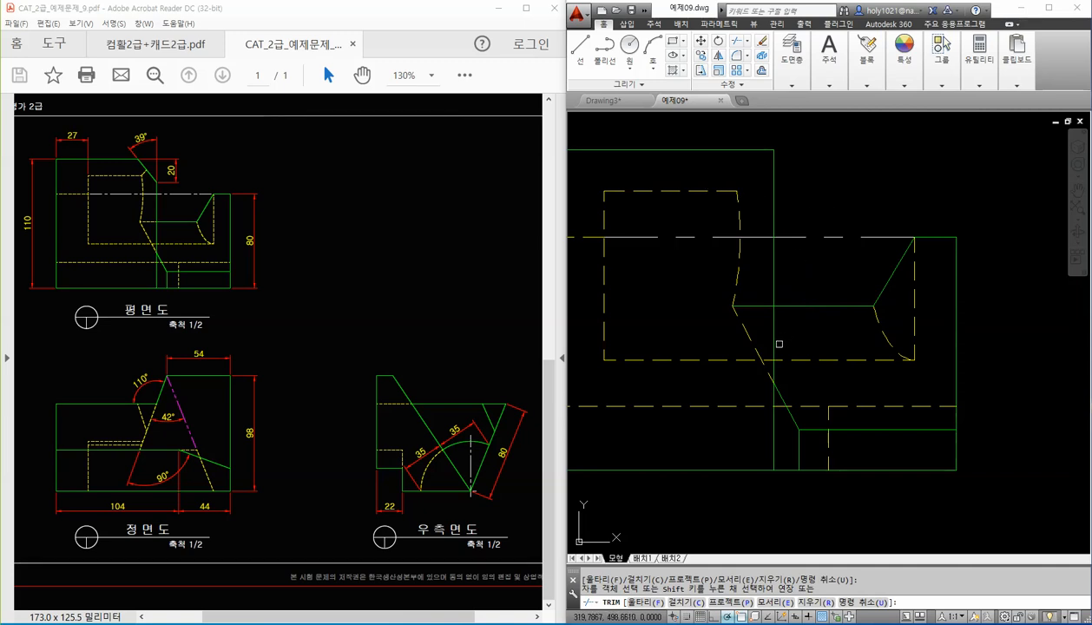
pyautogui.press('Return')
pyautogui.write('tr')
pyautogui.press('Return')
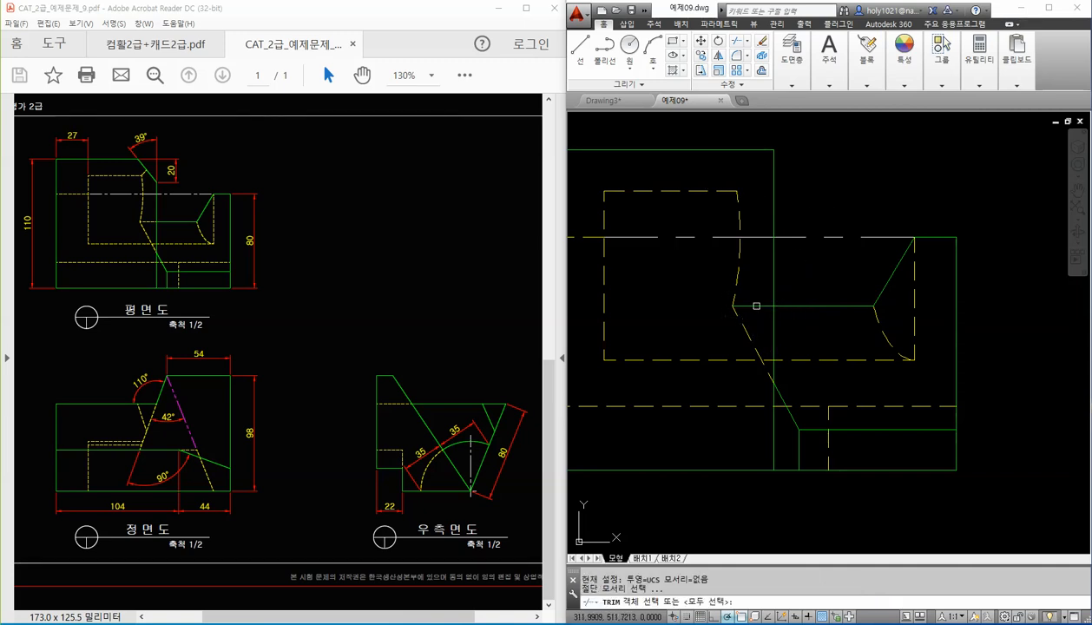
pyautogui.press('Return')
pyautogui.click(755, 306)
pyautogui.press('Return')
# Step: Redraw the trimmed left stretch of the horizontal line as a separate segment and match it to the dashed hidden line
pyautogui.write('l')
pyautogui.press('Return')
pyautogui.click(774, 306)
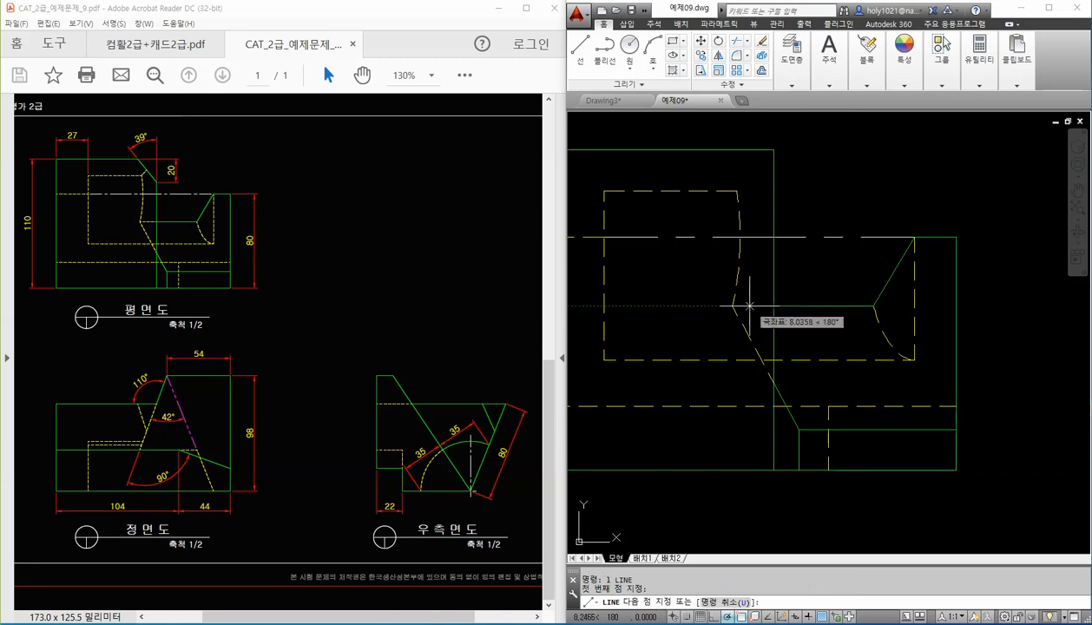
pyautogui.click(732, 306)
pyautogui.press('Return')
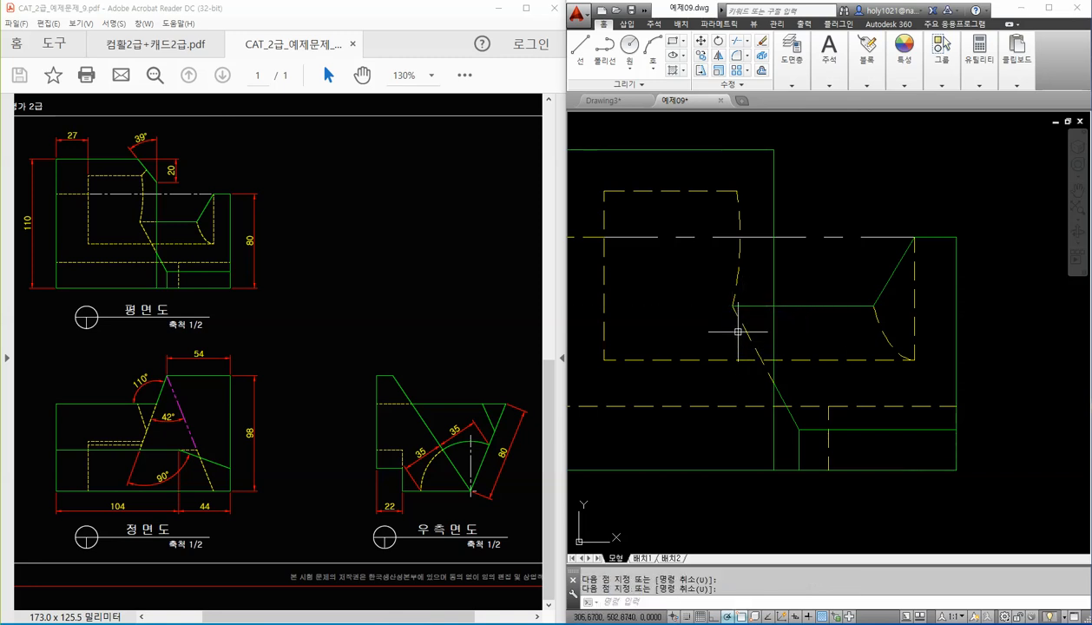
pyautogui.press('Return')
pyautogui.click(737, 313)
pyautogui.click(741, 304)
pyautogui.press('Return')
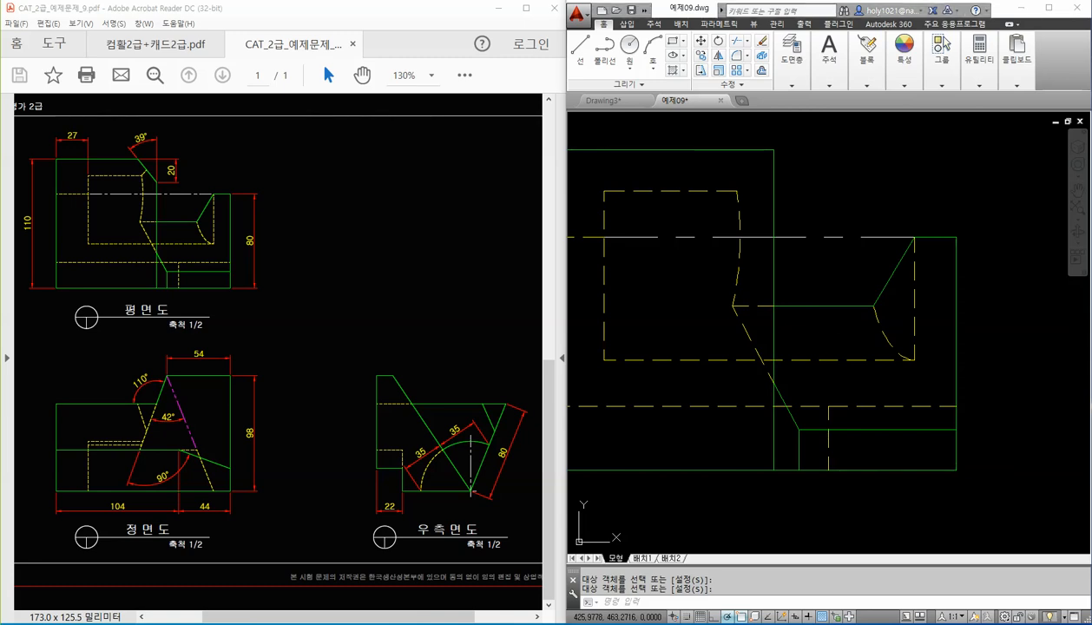
# Step: Chamfer the plan view's upper-right corner with a length of 20 on the vertical edge and an angle of 39°
pyautogui.moveTo(818, 181); pyautogui.dragTo(841, 208, button='middle')
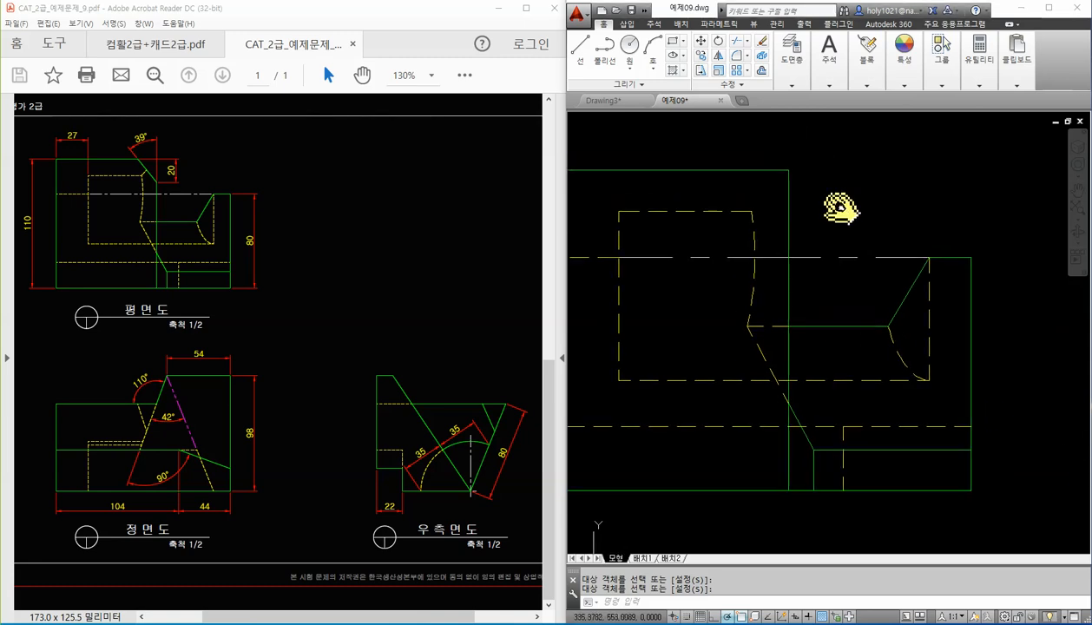
pyautogui.moveTo(757, 173); pyautogui.dragTo(768, 187, button='middle')
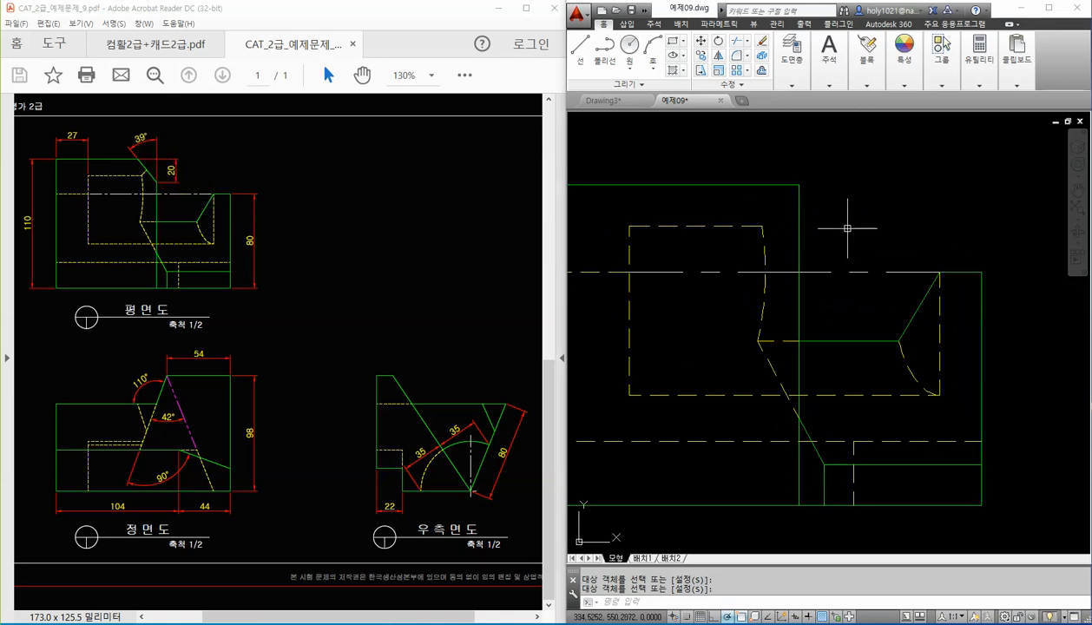
pyautogui.write('ha')
pyautogui.press('Return')
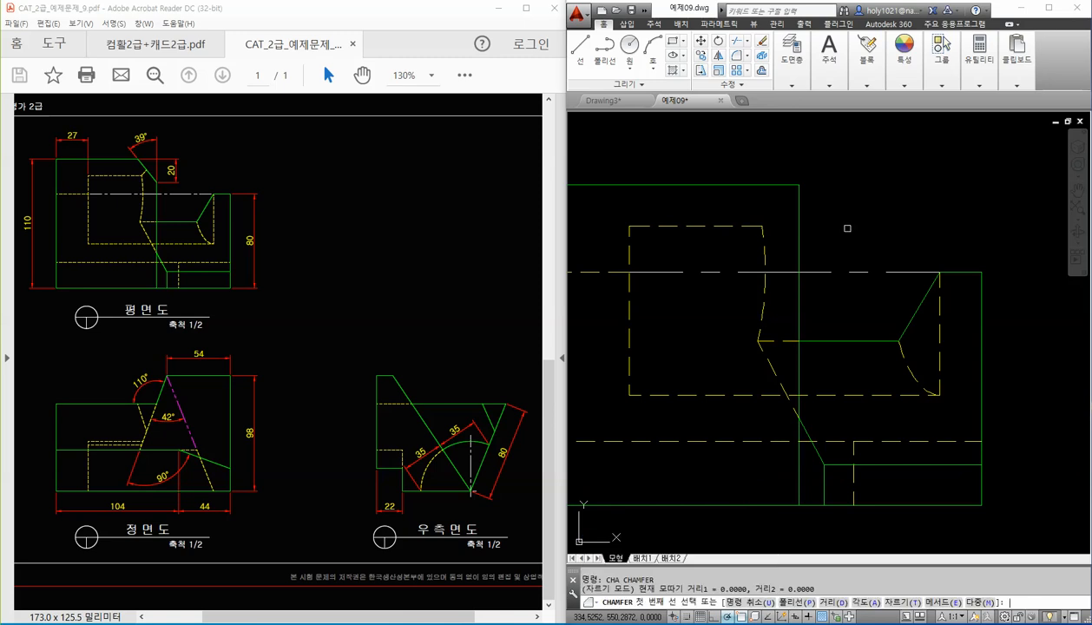
pyautogui.click(871, 602)
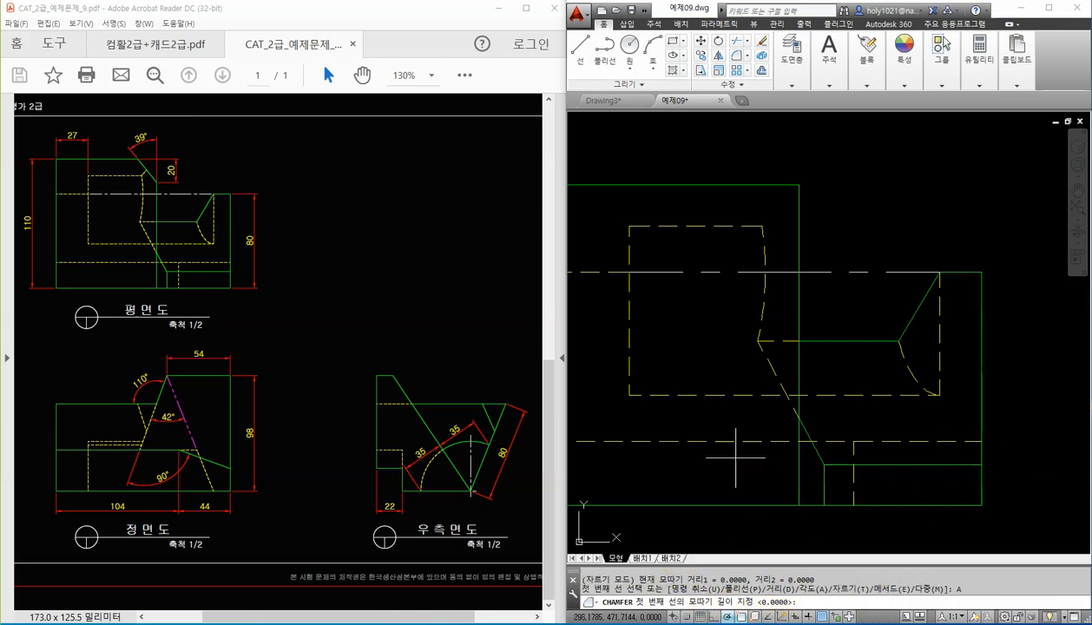
pyautogui.write('20')
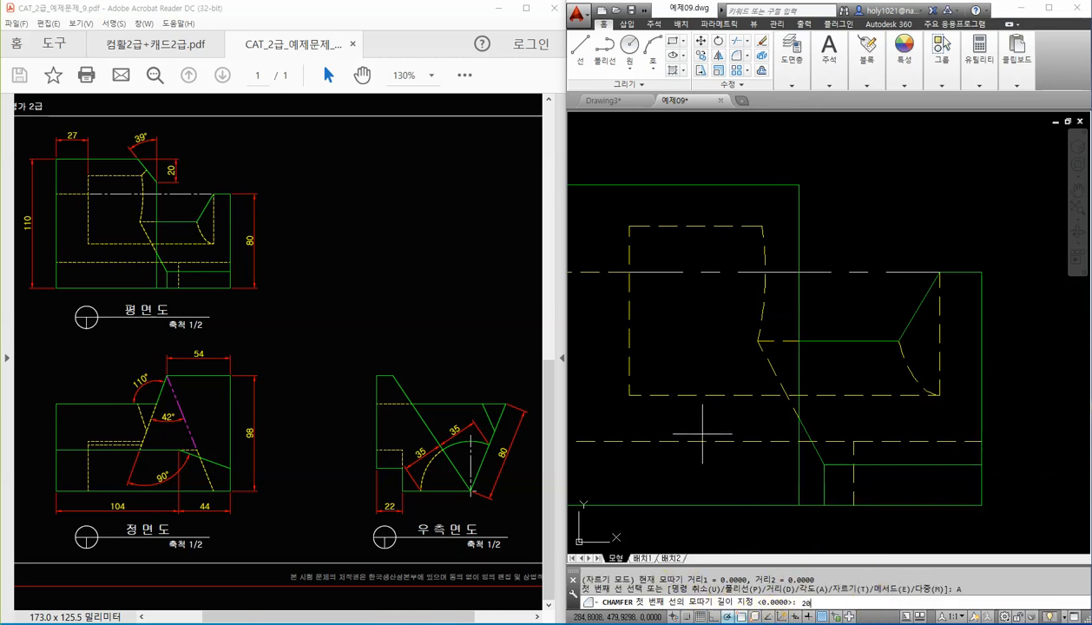
pyautogui.press('Return')
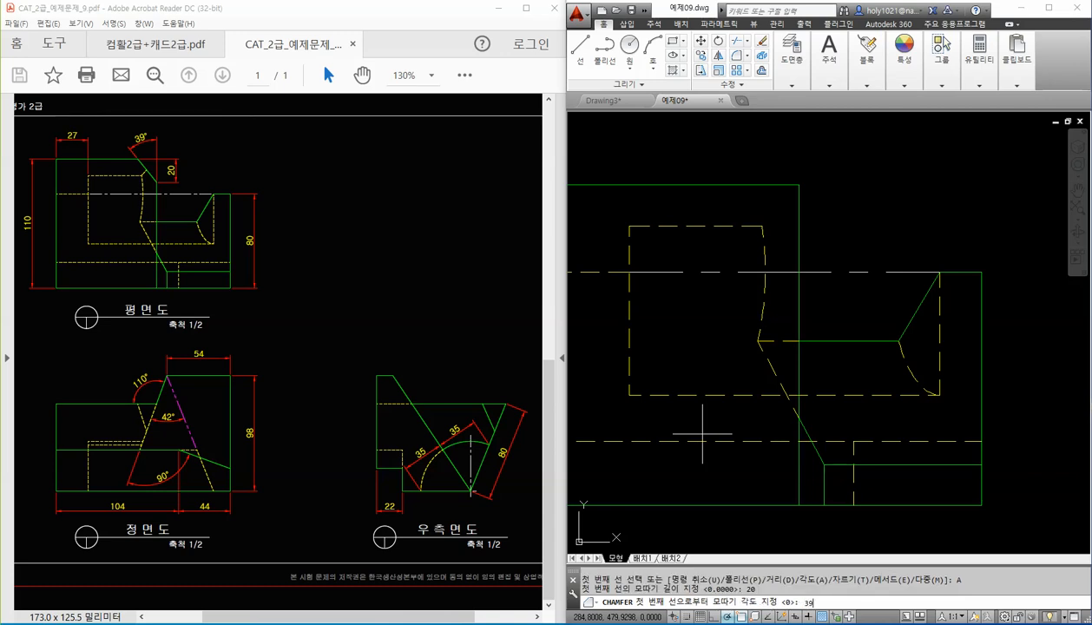
pyautogui.press('Return')
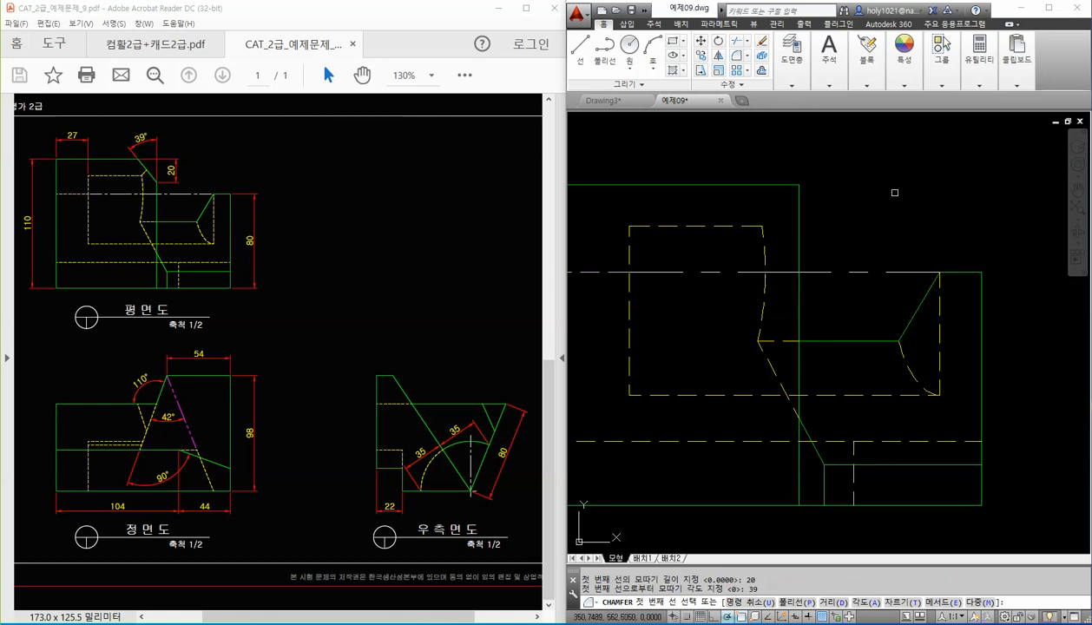
pyautogui.click(799, 198)
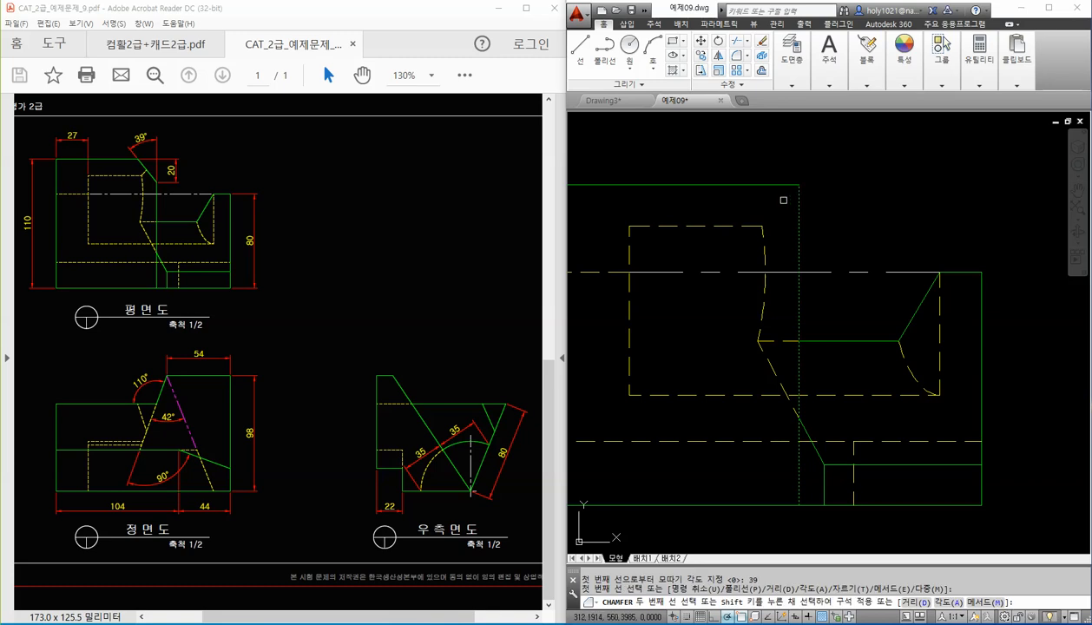
pyautogui.click(770, 186)
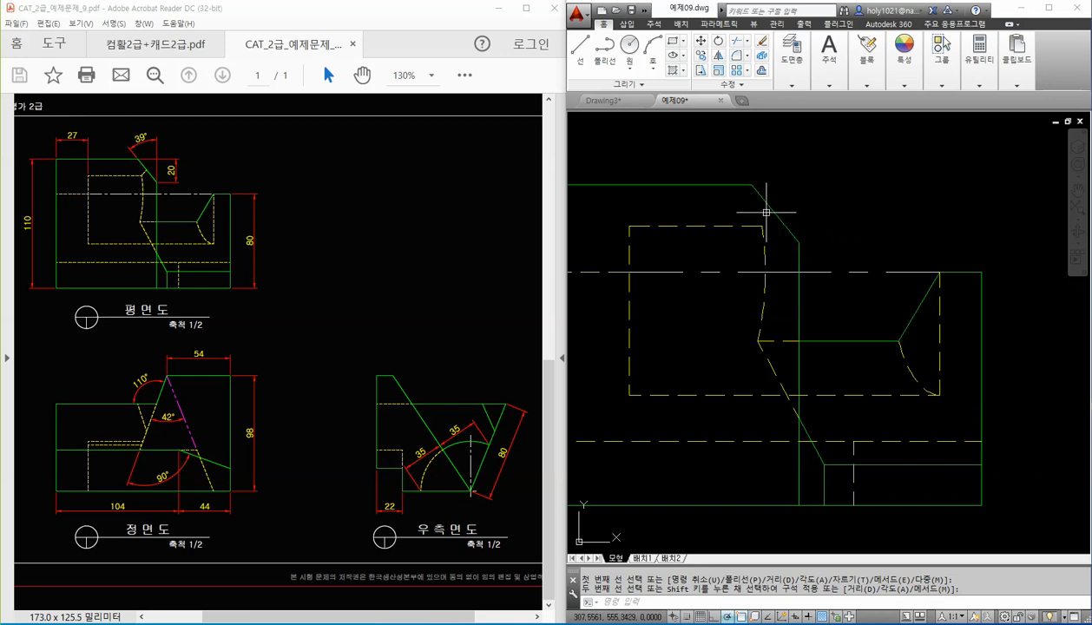
# Step: Check the chamfer's angle and extent with angular and linear dimensions without placing either of them
pyautogui.click(829, 85)
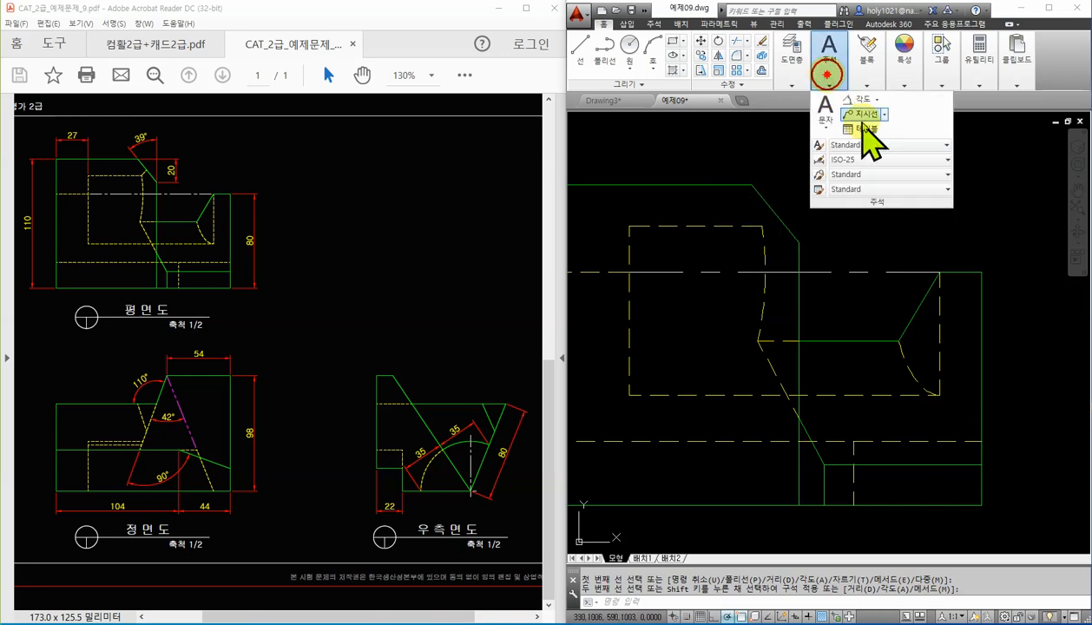
pyautogui.click(858, 98)
pyautogui.click(799, 254)
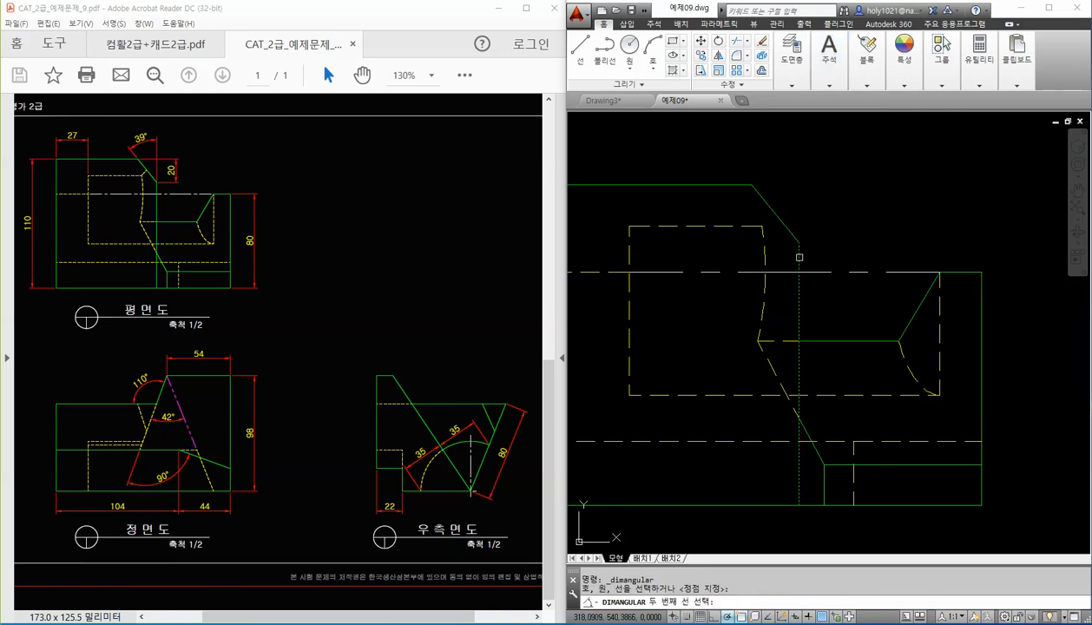
pyautogui.click(768, 204)
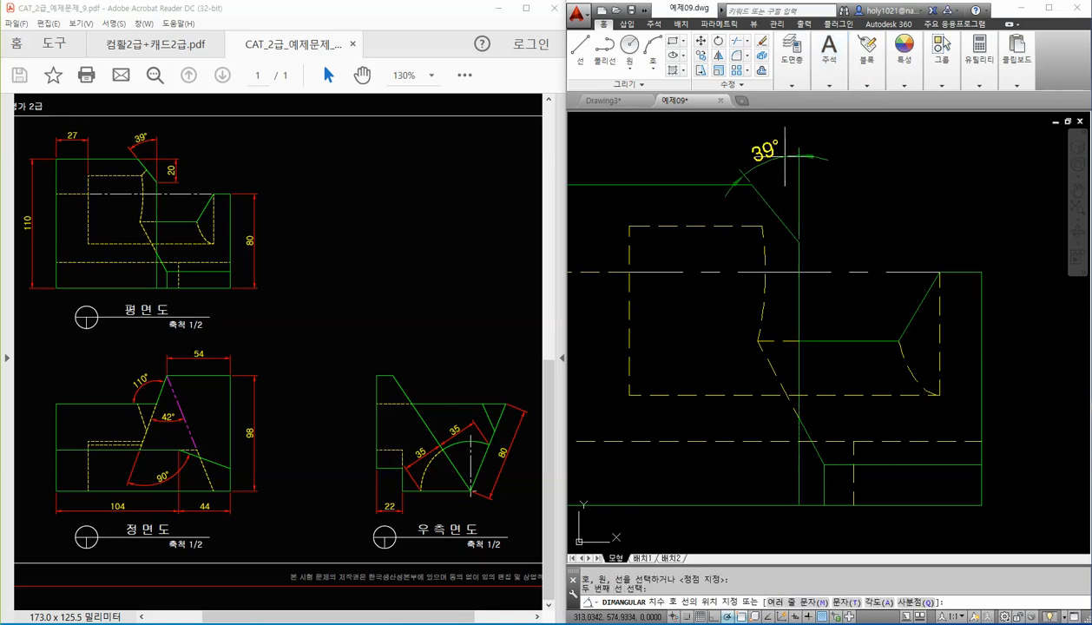
pyautogui.press('Escape')
pyautogui.click(830, 85)
pyautogui.click(879, 100)
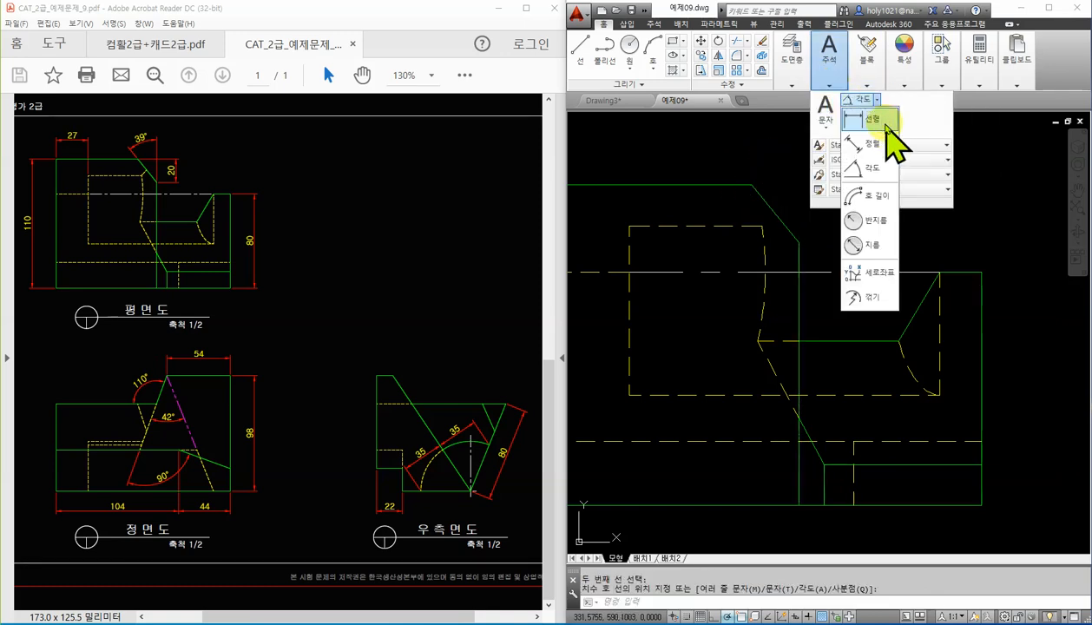
pyautogui.click(873, 140)
pyautogui.click(752, 185)
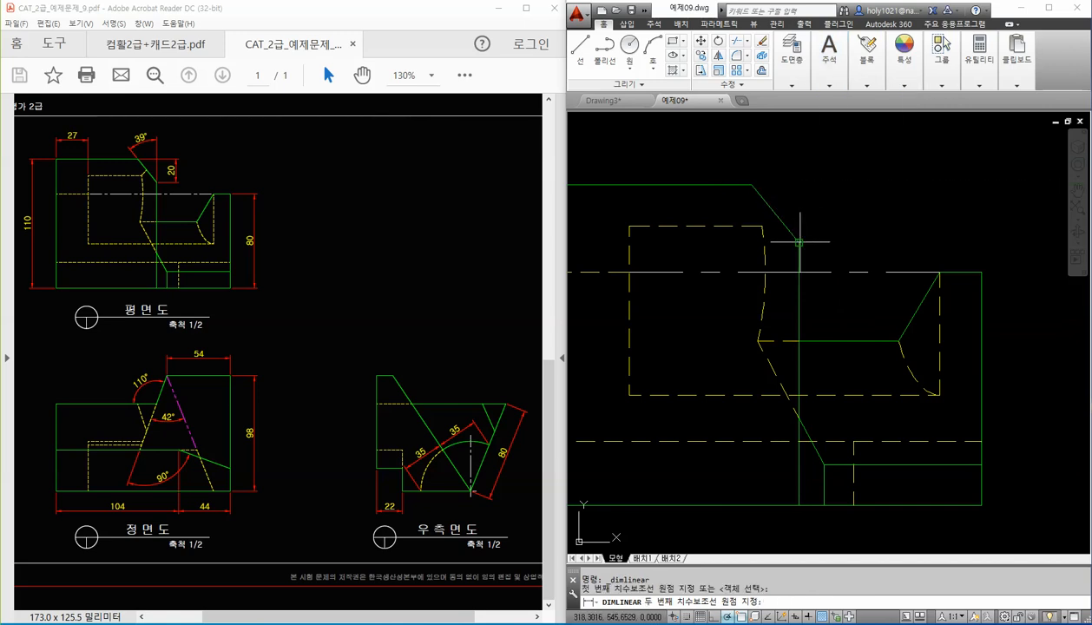
pyautogui.click(799, 243)
pyautogui.press('Escape')
# Step: Compare the three views with the reference PDF, examining the short slanted lines in the front and side views and at the plan view's chamfer
pyautogui.scroll(-2, 832, 200)
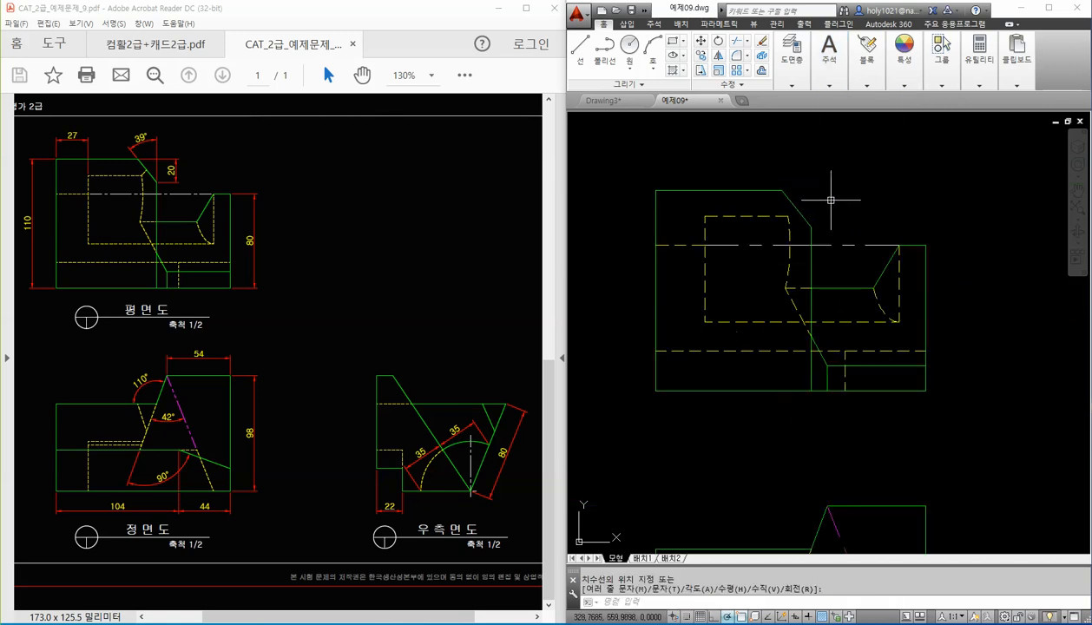
pyautogui.moveTo(799, 242); pyautogui.dragTo(756, 187, button='middle')
pyautogui.scroll(-2, 809, 253)
pyautogui.moveTo(809, 253); pyautogui.dragTo(768, 234, button='middle')
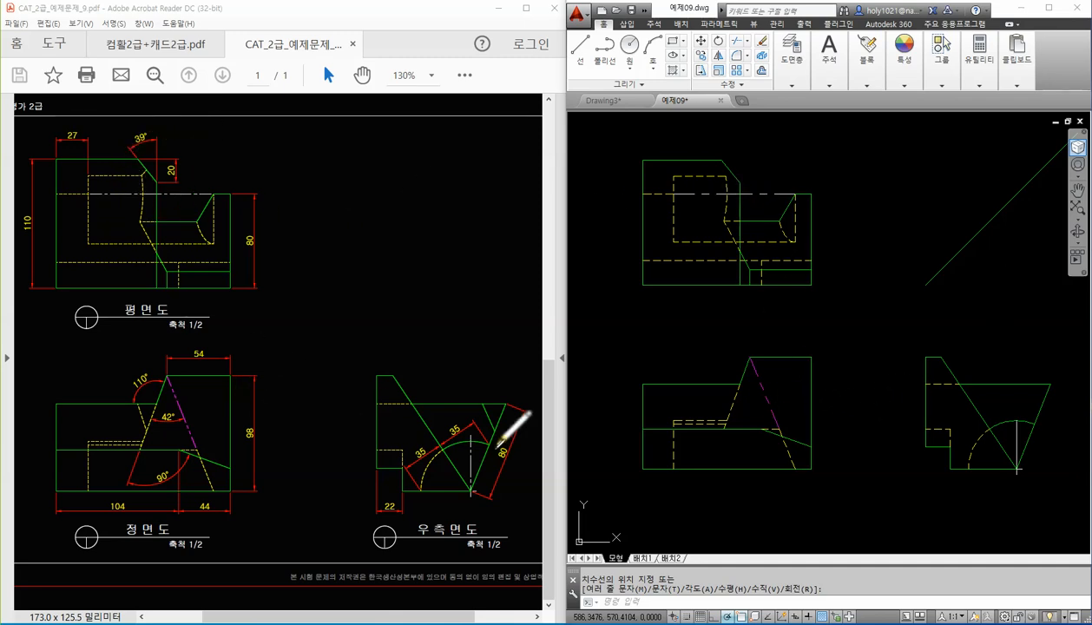
pyautogui.moveTo(493, 406); pyautogui.dragTo(487, 431)
pyautogui.moveTo(137, 403); pyautogui.dragTo(146, 422)
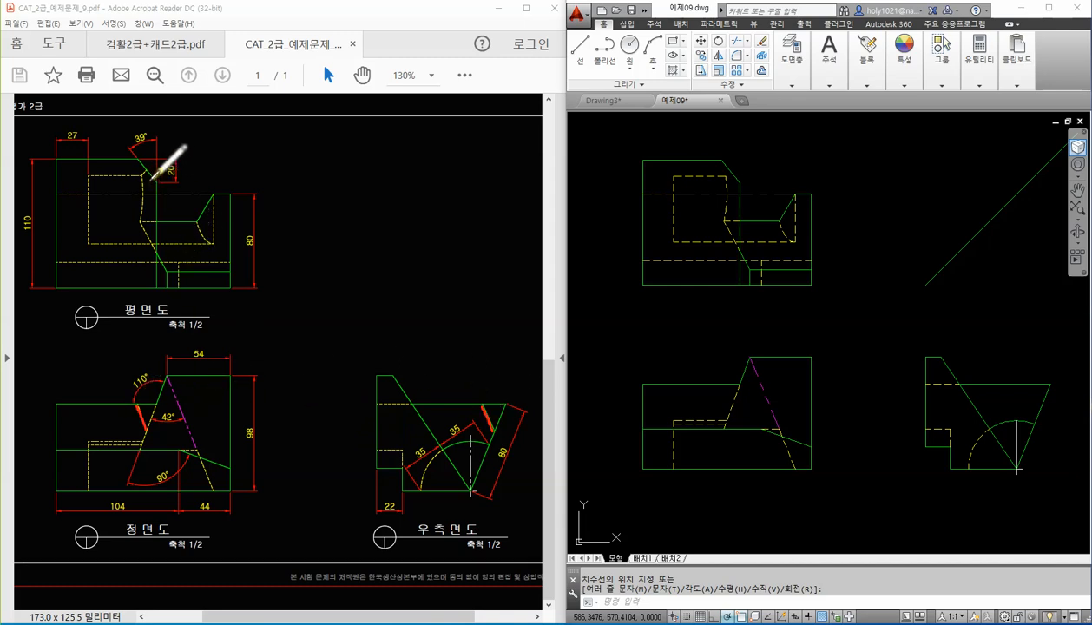
pyautogui.moveTo(152, 178)
pyautogui.mouseDown()
pyautogui.moveTo(139, 169)
pyautogui.moveTo(157, 168)
pyautogui.moveTo(148, 137)
pyautogui.moveTo(171, 179)
pyautogui.mouseUp()
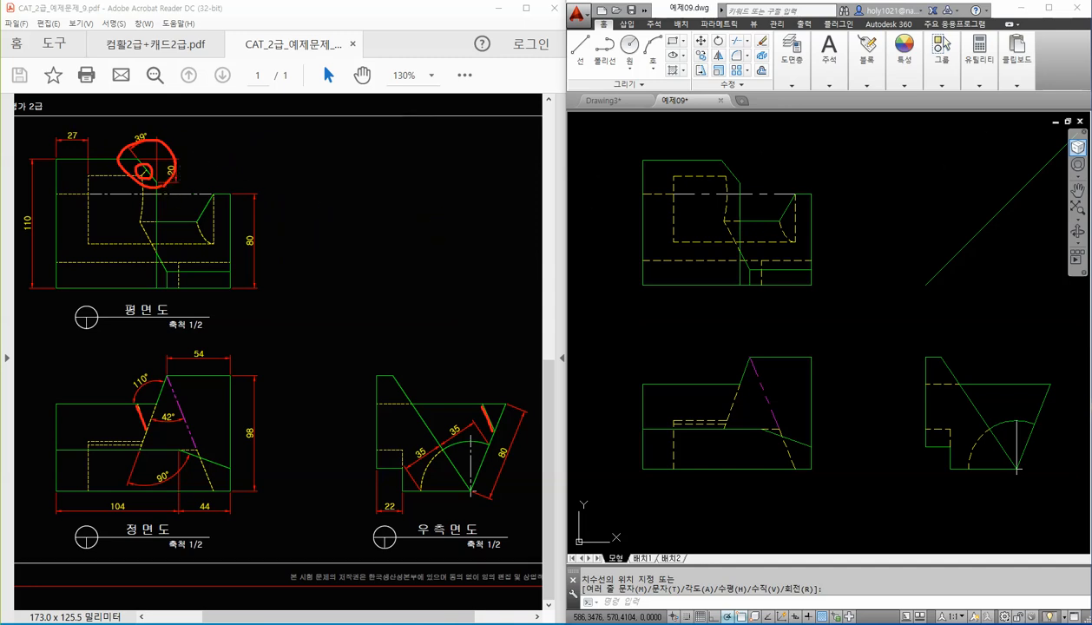
pyautogui.press('Escape')
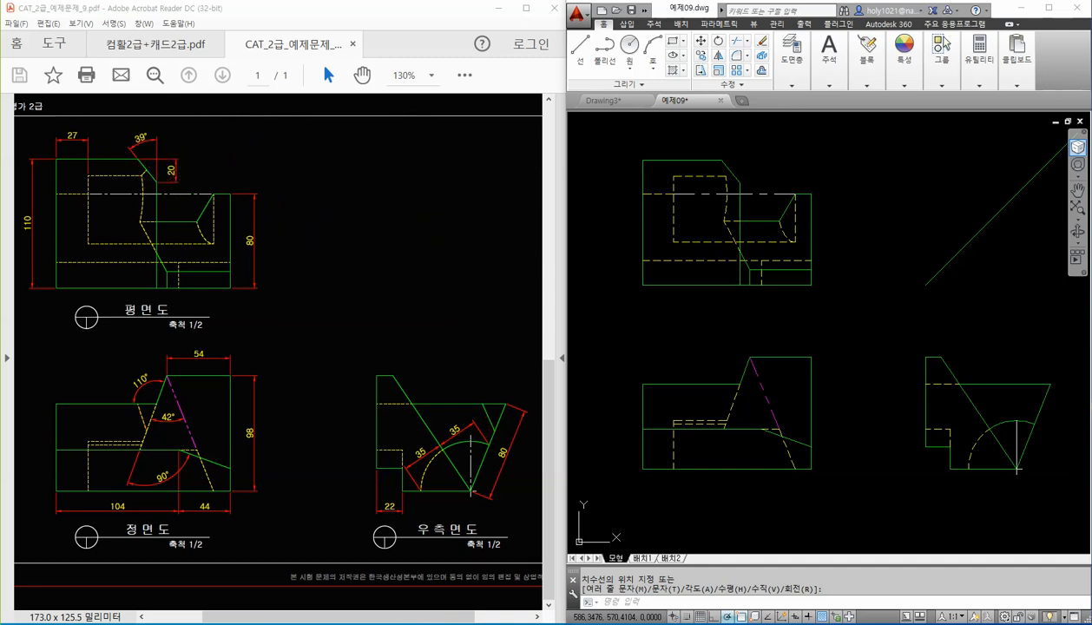
# Step: Draw construction lines extending the plan view's top edge and vertical edge past the chamfer so that they cross at the original corner
pyautogui.write('l')
pyautogui.scroll(2, 731, 162)
pyautogui.press('Return')
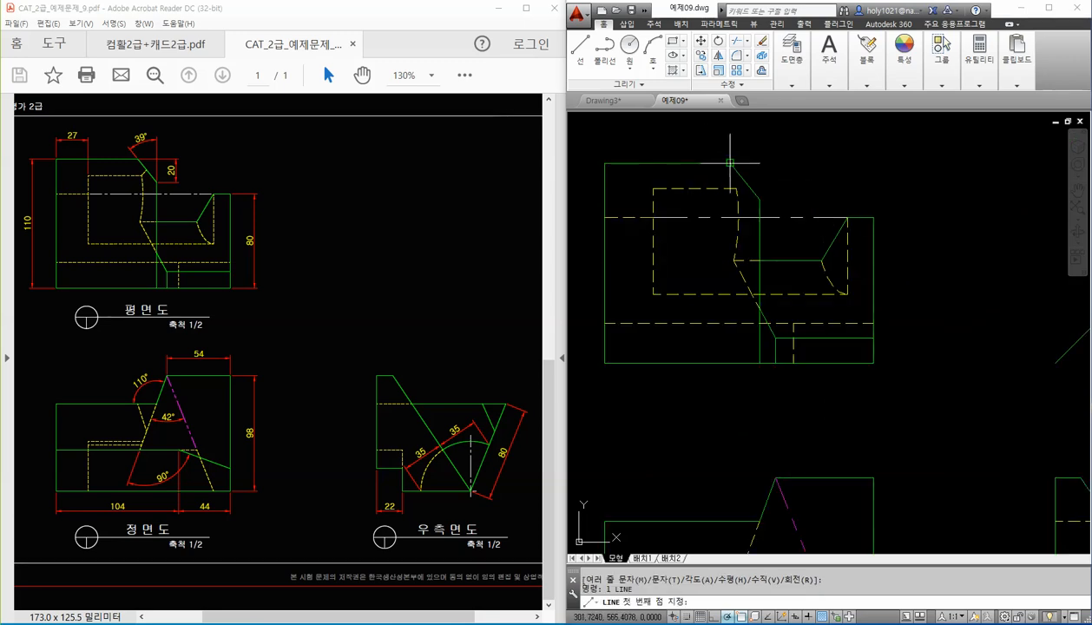
pyautogui.click(730, 163)
pyautogui.click(782, 164)
pyautogui.press('space')
pyautogui.press('space')
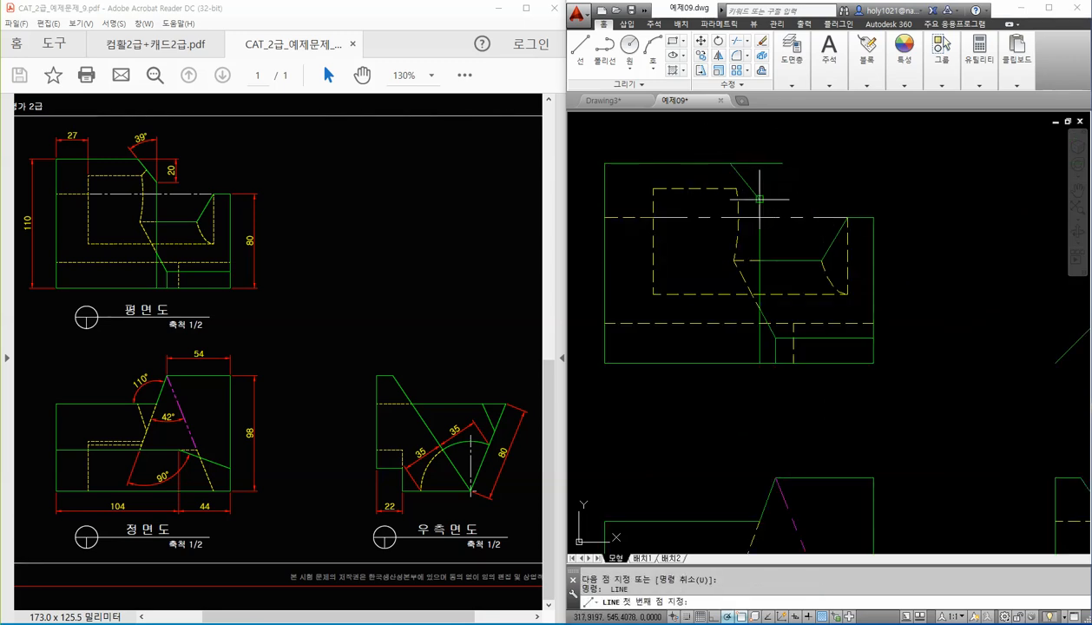
pyautogui.click(759, 199)
pyautogui.click(760, 146)
pyautogui.press('space')
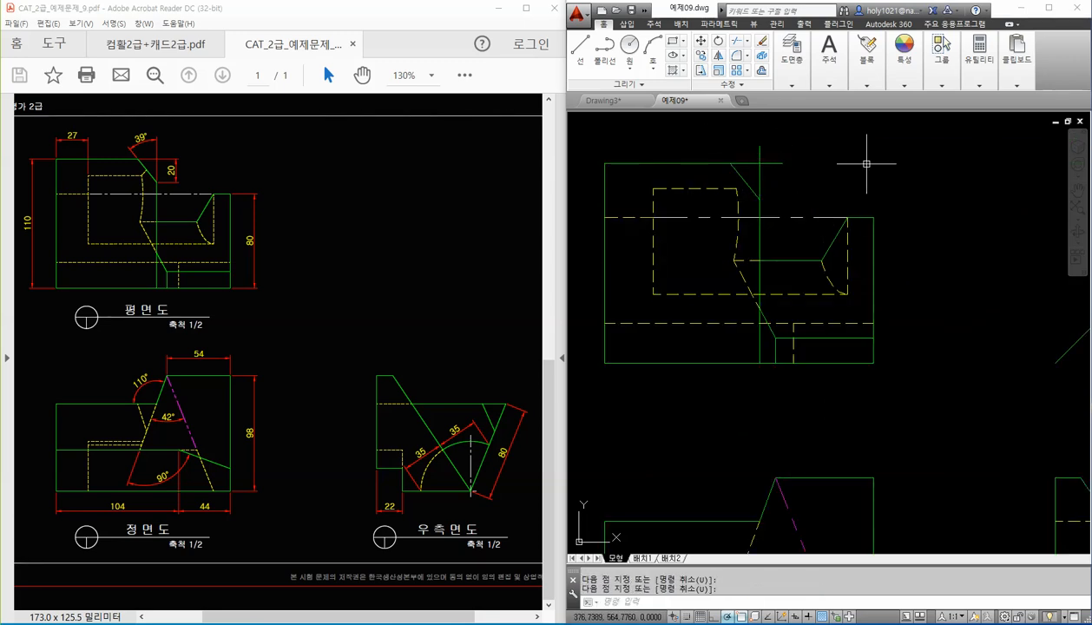
# Step: Draw a diagonal from the pocket's top line end at the curve to the construction lines' crossing and trim it at the chamfer
pyautogui.press('space')
pyautogui.click(737, 188)
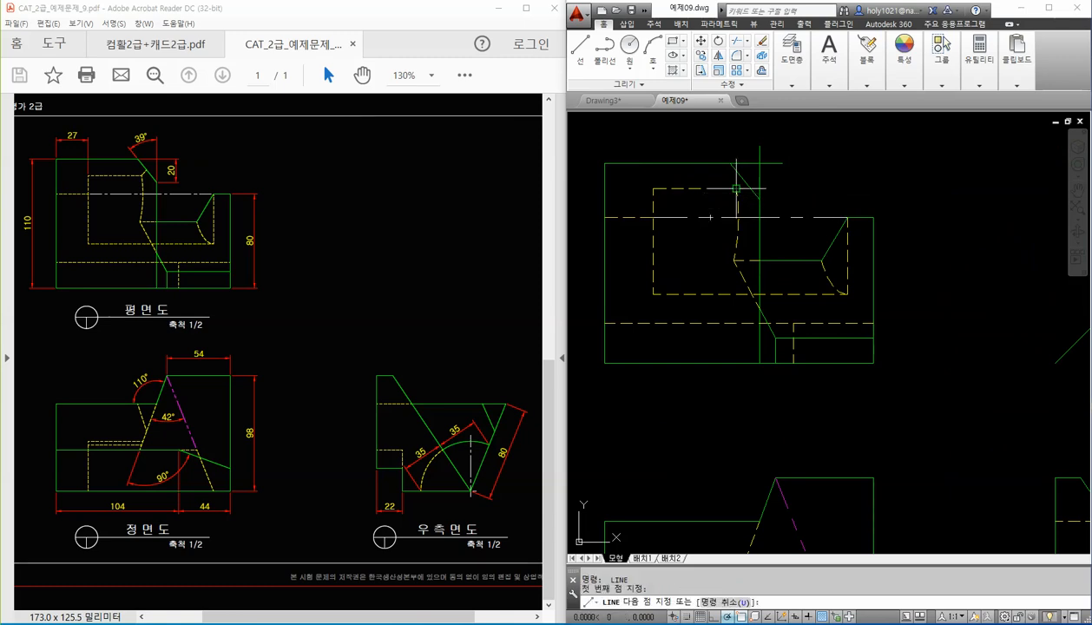
pyautogui.click(760, 162)
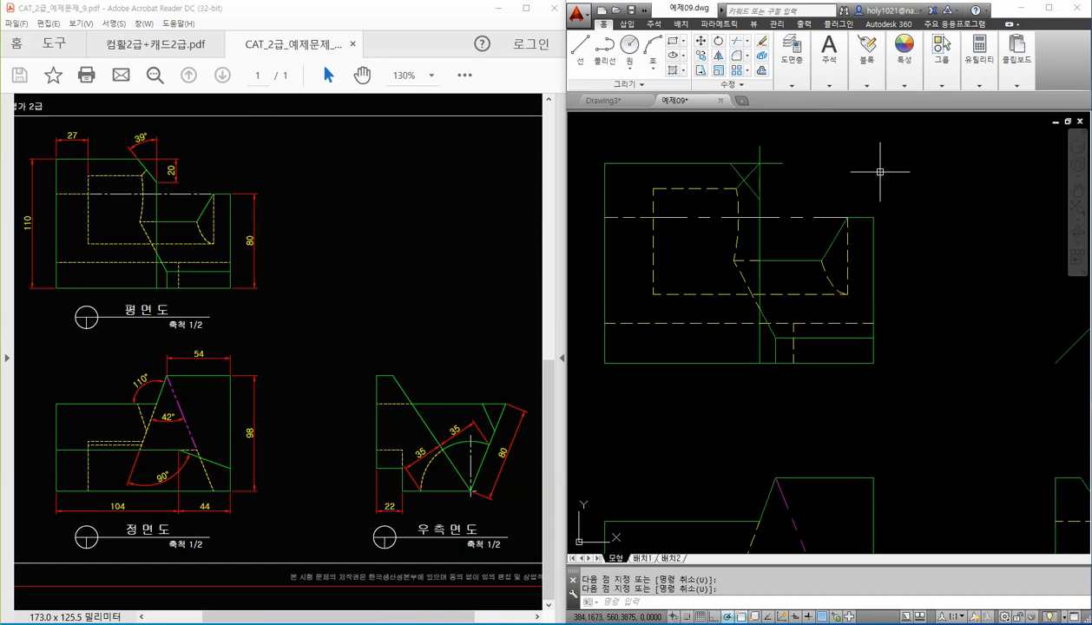
pyautogui.write('tr')
pyautogui.press('space')
pyautogui.press('space')
pyautogui.click(749, 174)
pyautogui.press('space')
# Step: Erase the two construction lines outside the plan view's chamfered corner
pyautogui.click(775, 172)
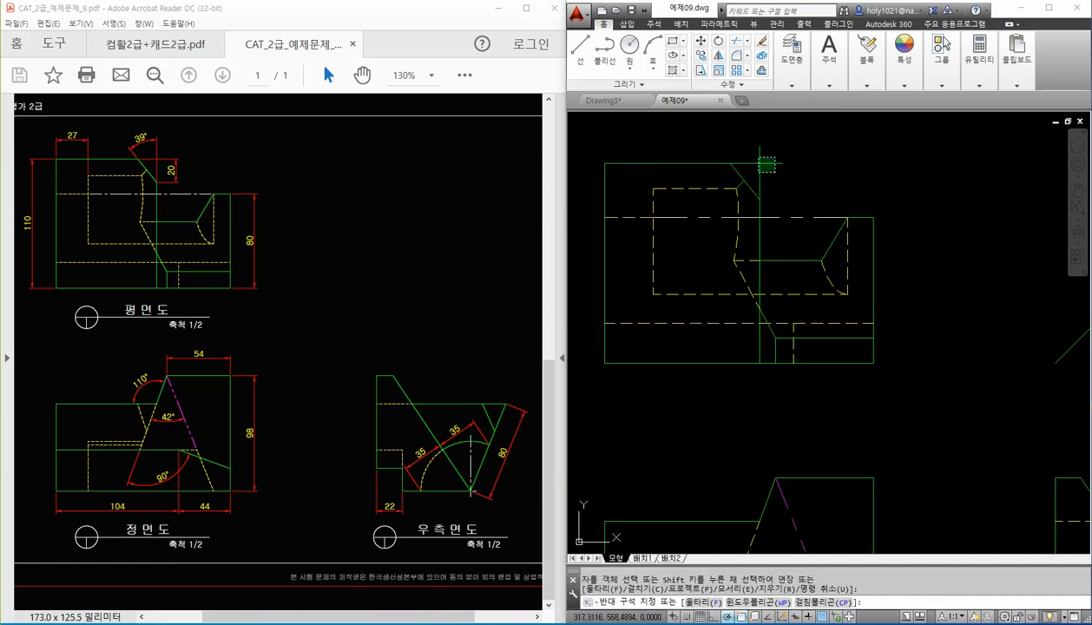
pyautogui.click(758, 154)
pyautogui.press('Delete')
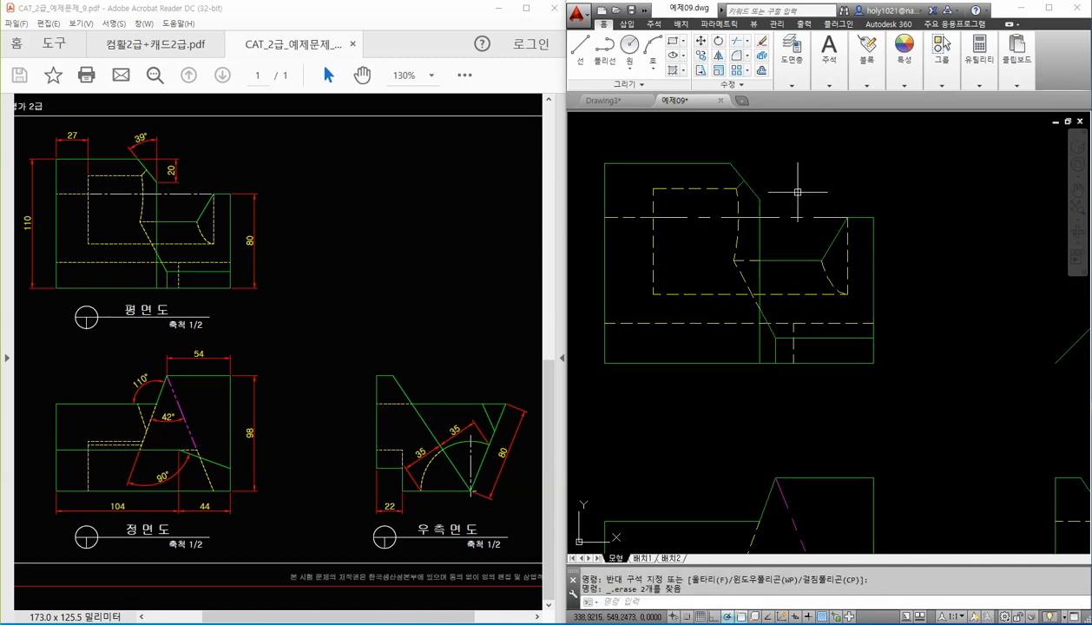
# Step: Match the short diagonal at the plan view's chamfer to the pocket's yellow dashed hidden-line properties
pyautogui.scroll(2, 721, 189)
pyautogui.write('ma')
pyautogui.press('space')
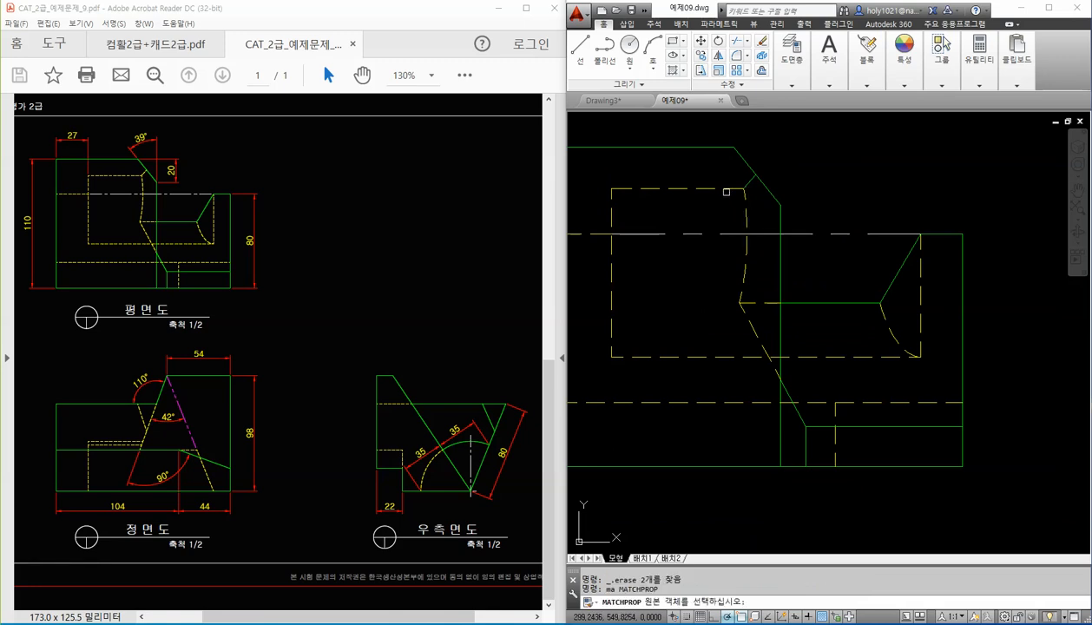
pyautogui.click(725, 187)
pyautogui.click(750, 183)
pyautogui.press('space')
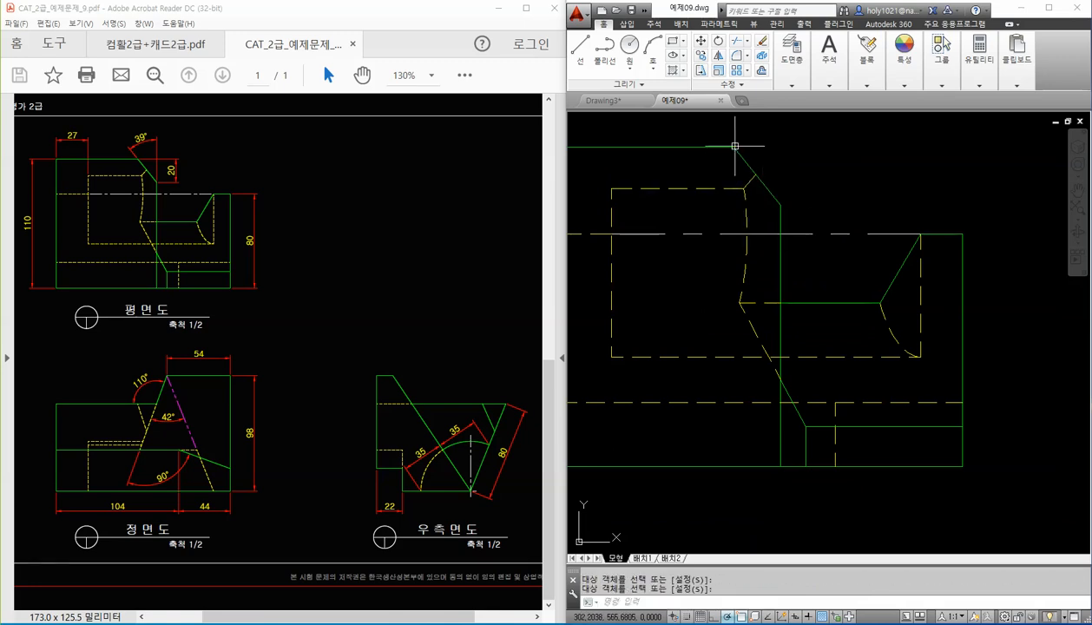
pyautogui.scroll(-2, 793, 205)
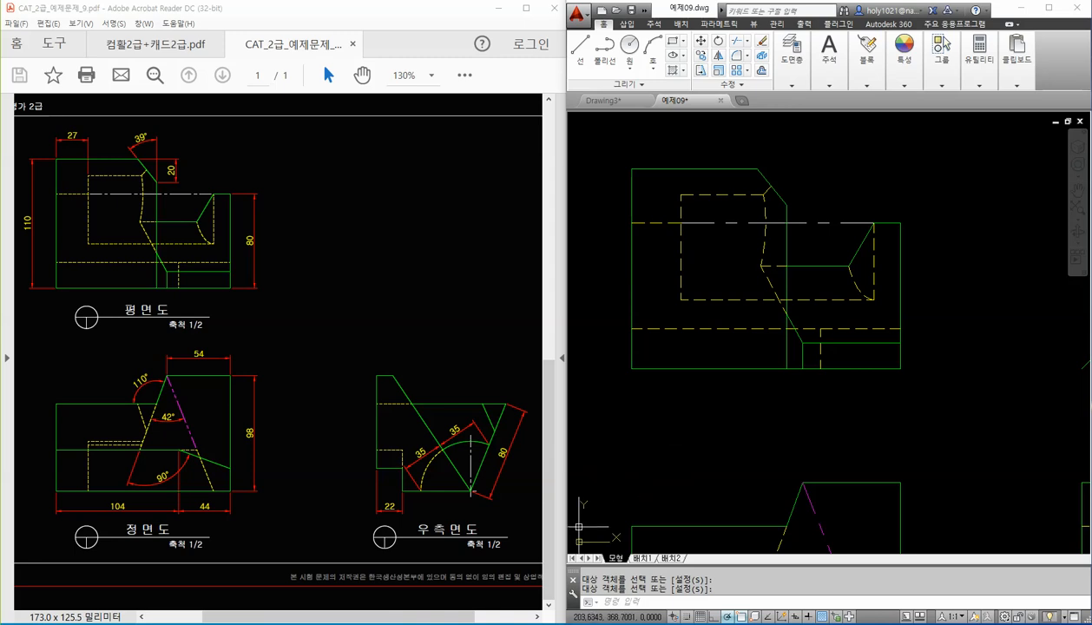
# Step: Open 기출문제-09.pdf from the CAD2급기출문제 folder, hide its side panes, zoom to 150% and widen the window to show all views
pyautogui.click(516, 624)
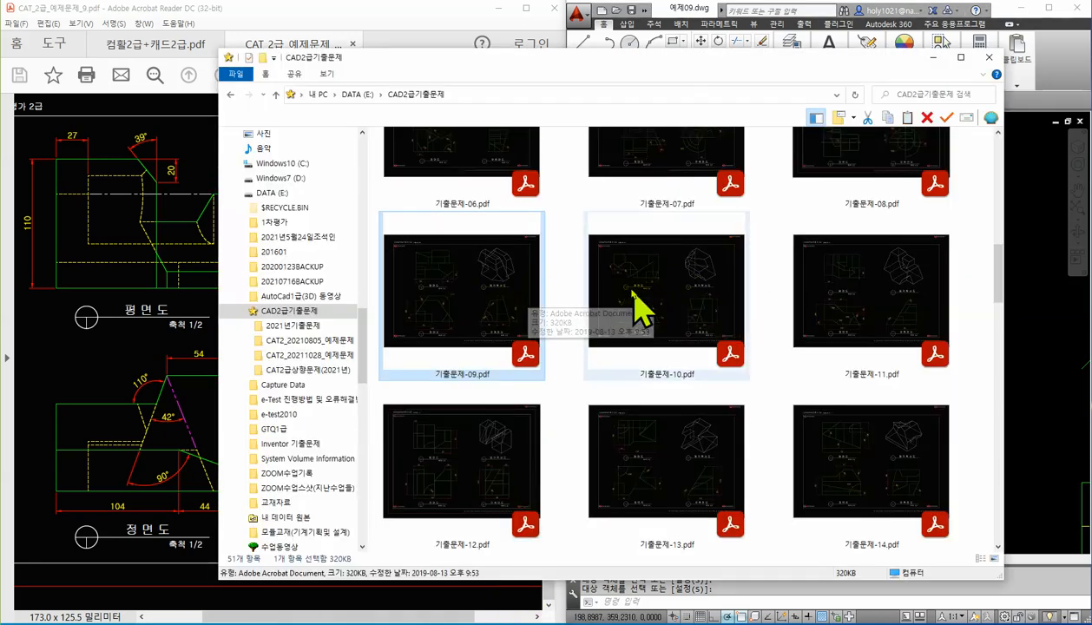
pyautogui.doubleClick(474, 298)
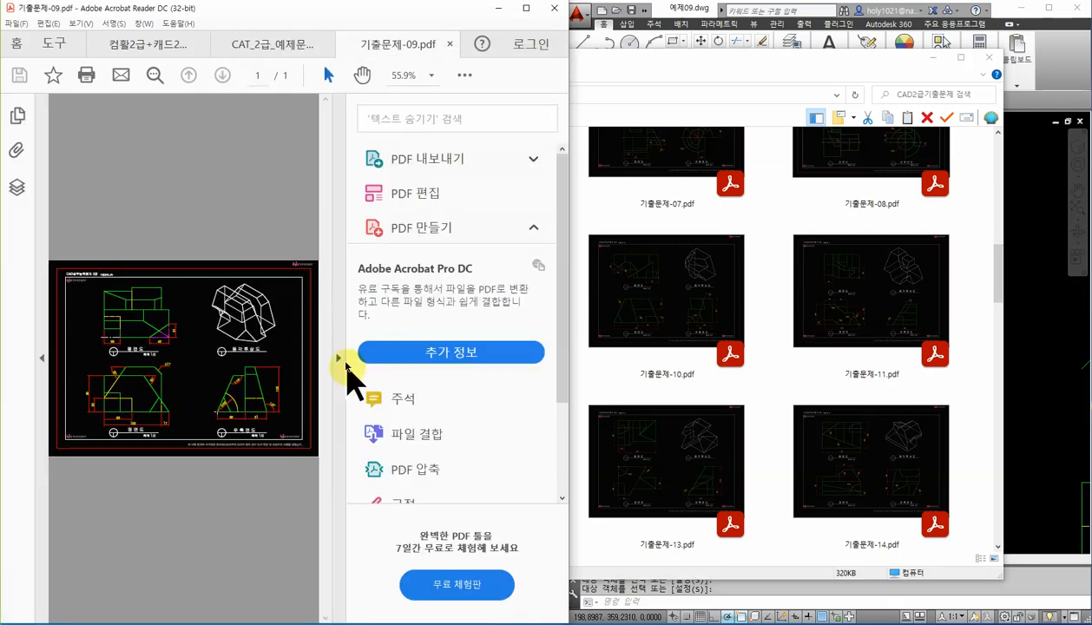
pyautogui.click(339, 358)
pyautogui.click(550, 606)
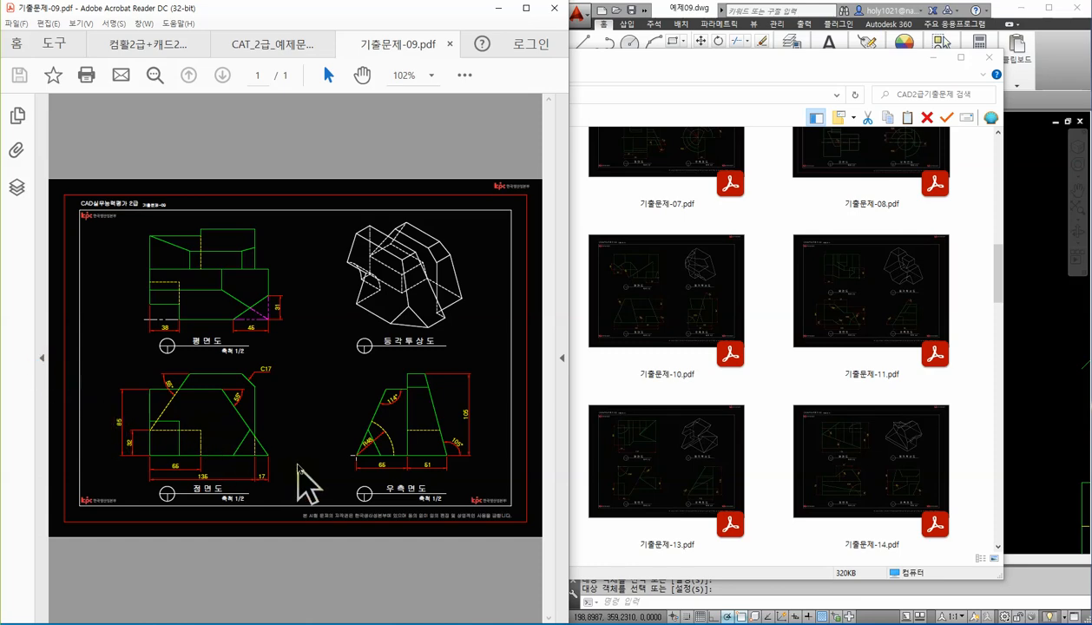
pyautogui.click(43, 360)
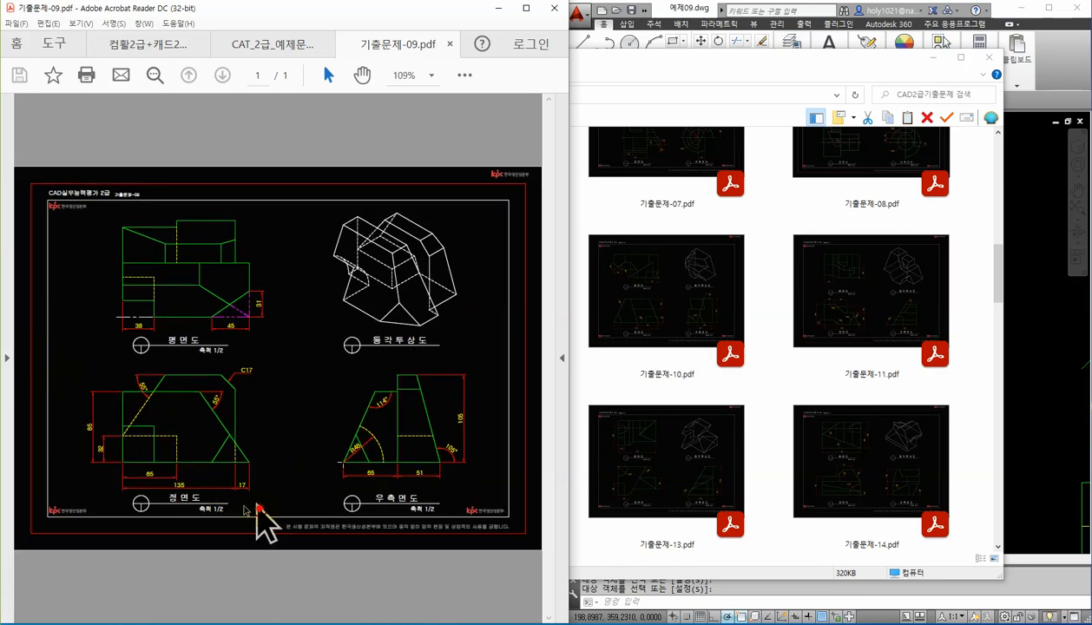
pyautogui.keyDown('ctrl'); pyautogui.scroll(2, 185, 513); pyautogui.keyUp('ctrl')
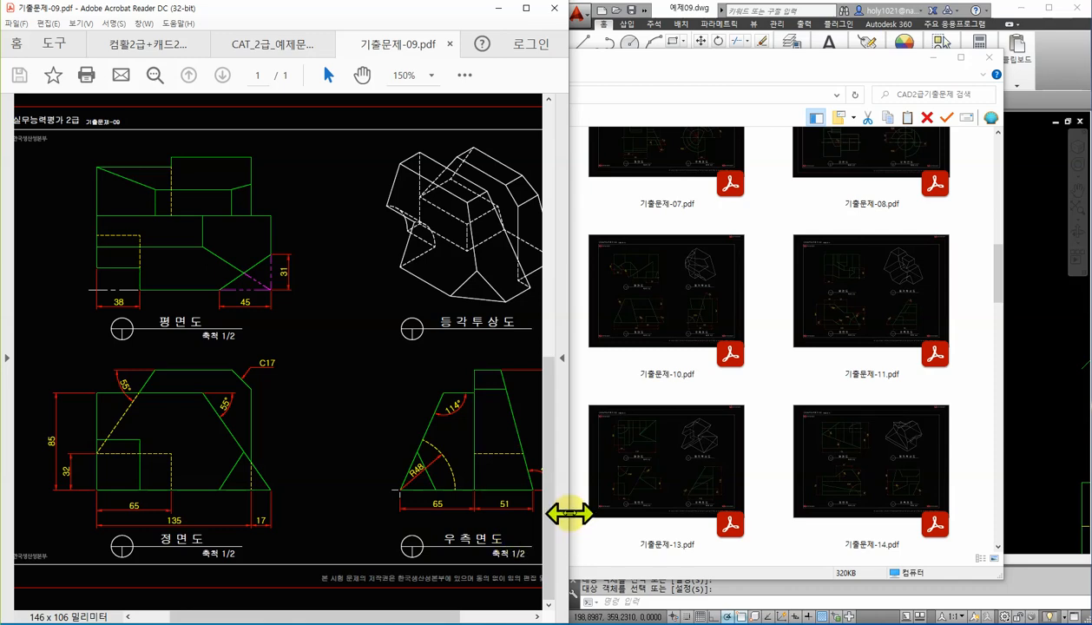
pyautogui.moveTo(567, 511); pyautogui.dragTo(626, 511)
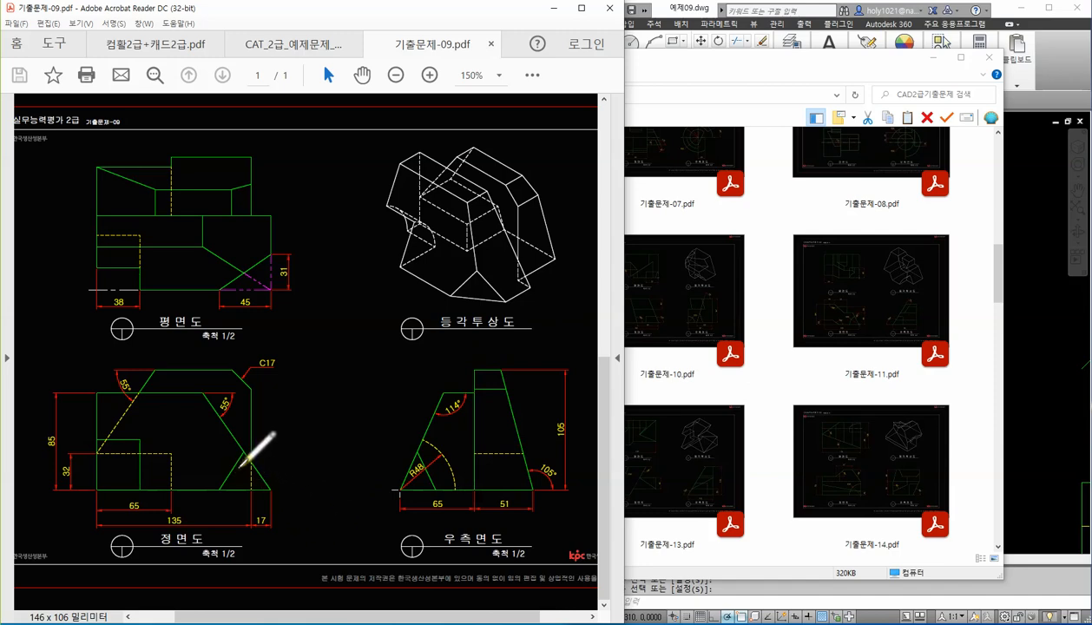
# Step: Examine how the plan view's diagonal runs toward the original corner, and compare it with the short slanted lines in the front and side views
pyautogui.moveTo(236, 466); pyautogui.dragTo(234, 467)
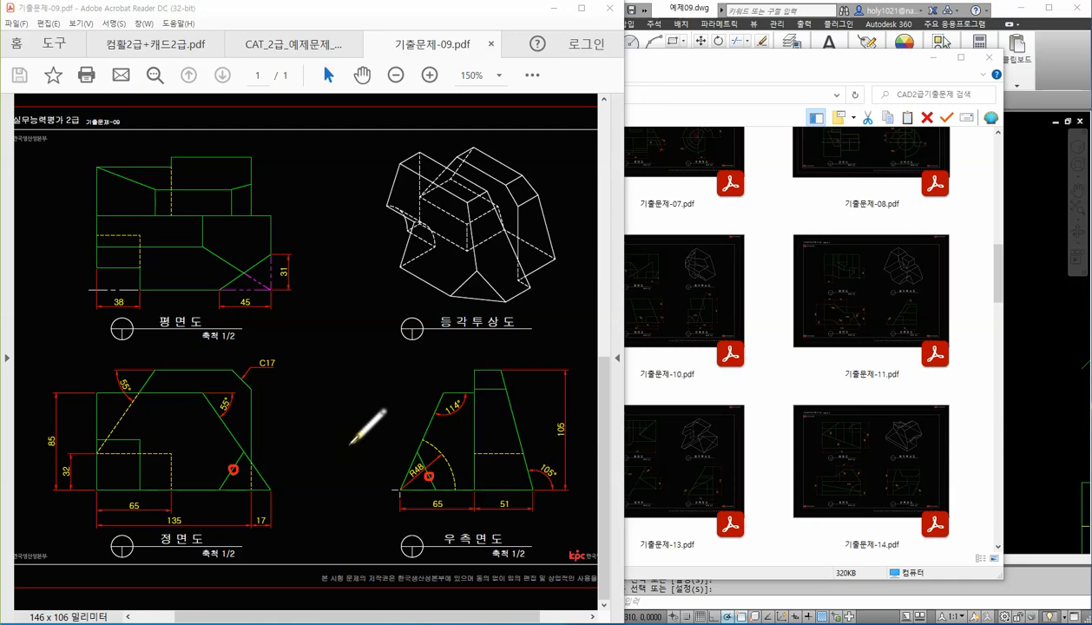
pyautogui.moveTo(287, 317)
pyautogui.mouseDown()
pyautogui.moveTo(252, 323)
pyautogui.moveTo(207, 280)
pyautogui.moveTo(295, 233)
pyautogui.moveTo(291, 312)
pyautogui.mouseUp()
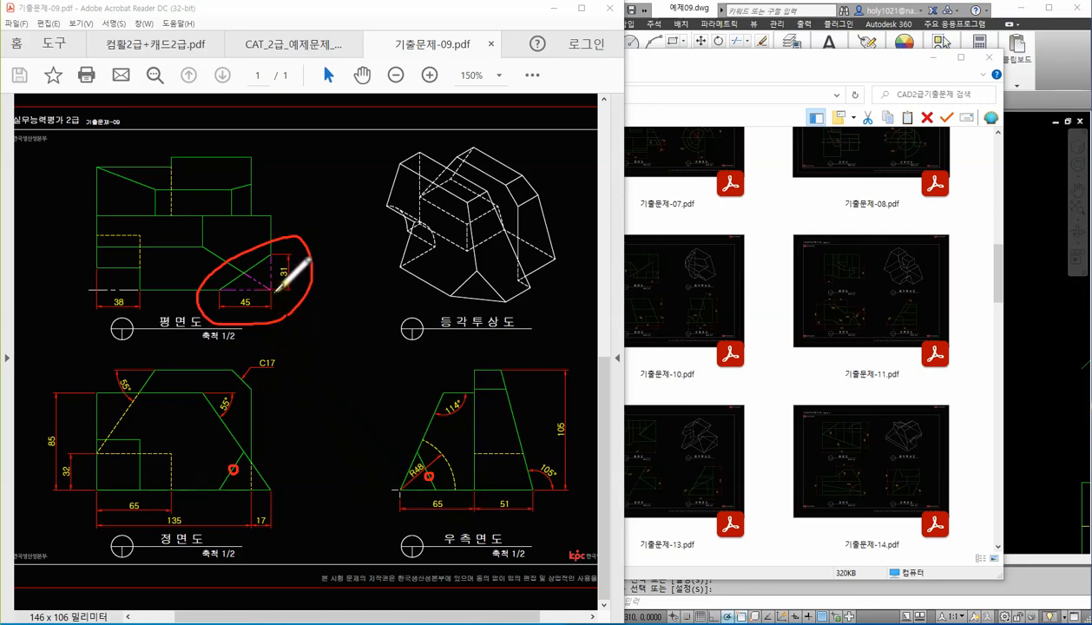
pyautogui.moveTo(275, 296)
pyautogui.mouseDown()
pyautogui.moveTo(264, 287)
pyautogui.moveTo(283, 264)
pyautogui.moveTo(271, 282)
pyautogui.mouseUp()
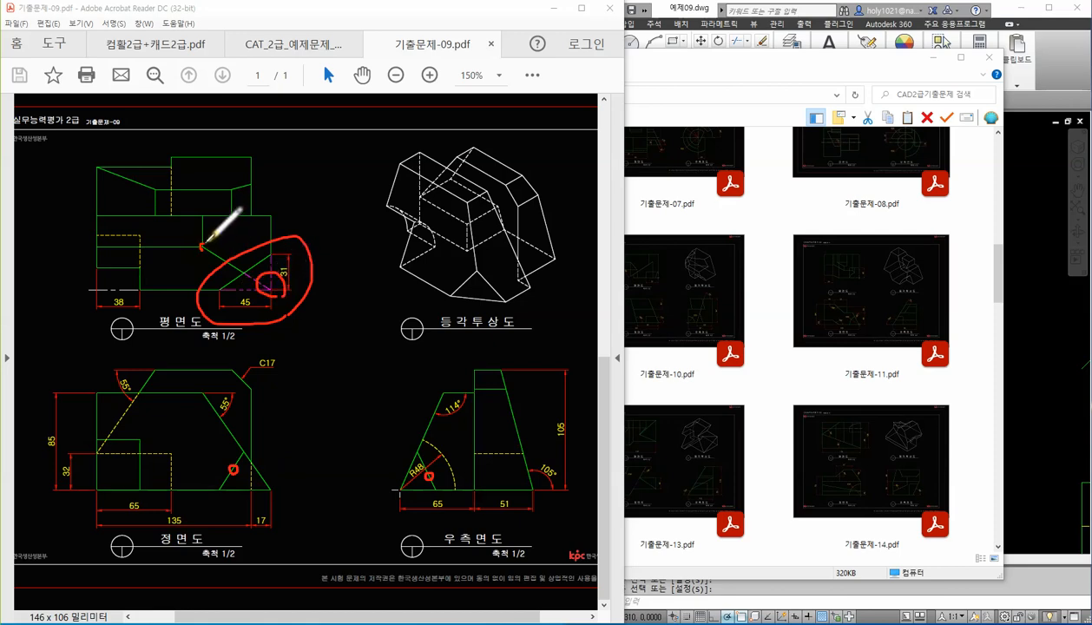
pyautogui.moveTo(205, 249); pyautogui.dragTo(200, 250)
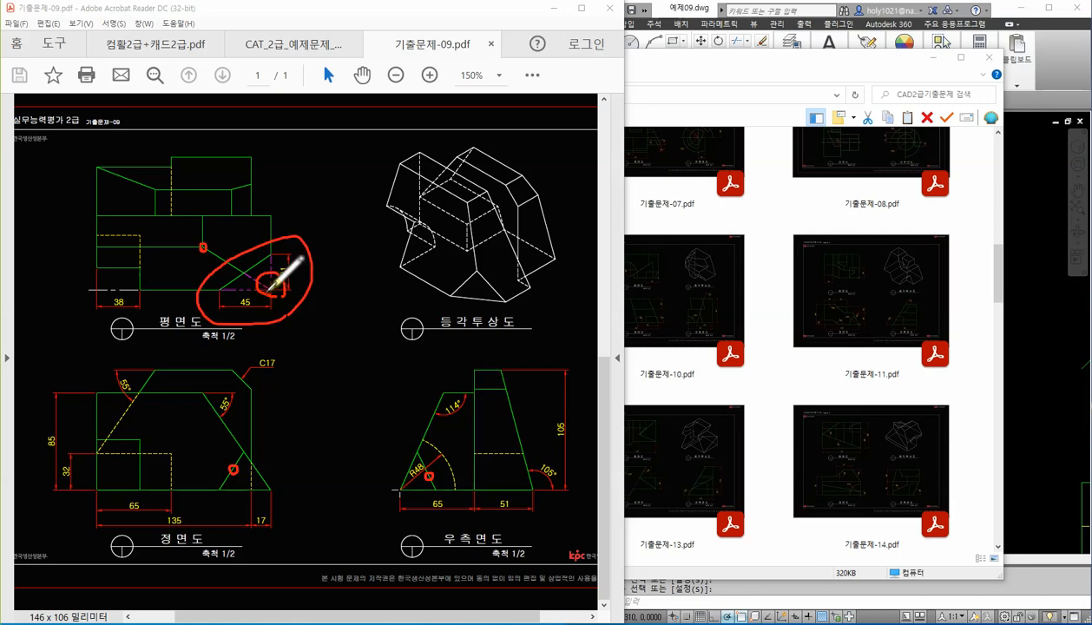
pyautogui.moveTo(203, 248); pyautogui.dragTo(271, 285)
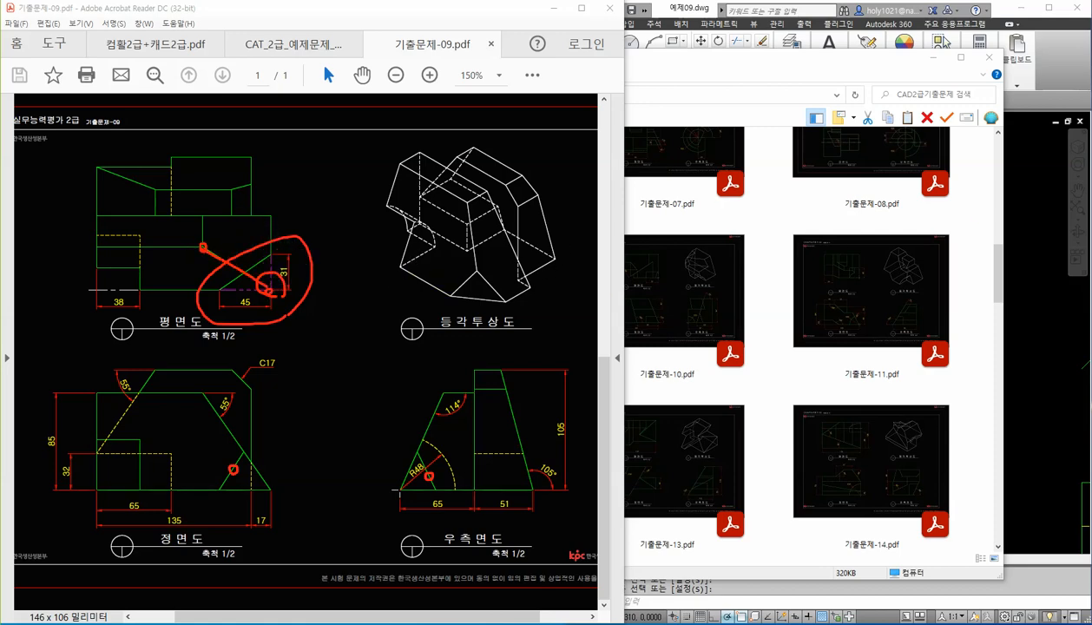
pyautogui.press('e')
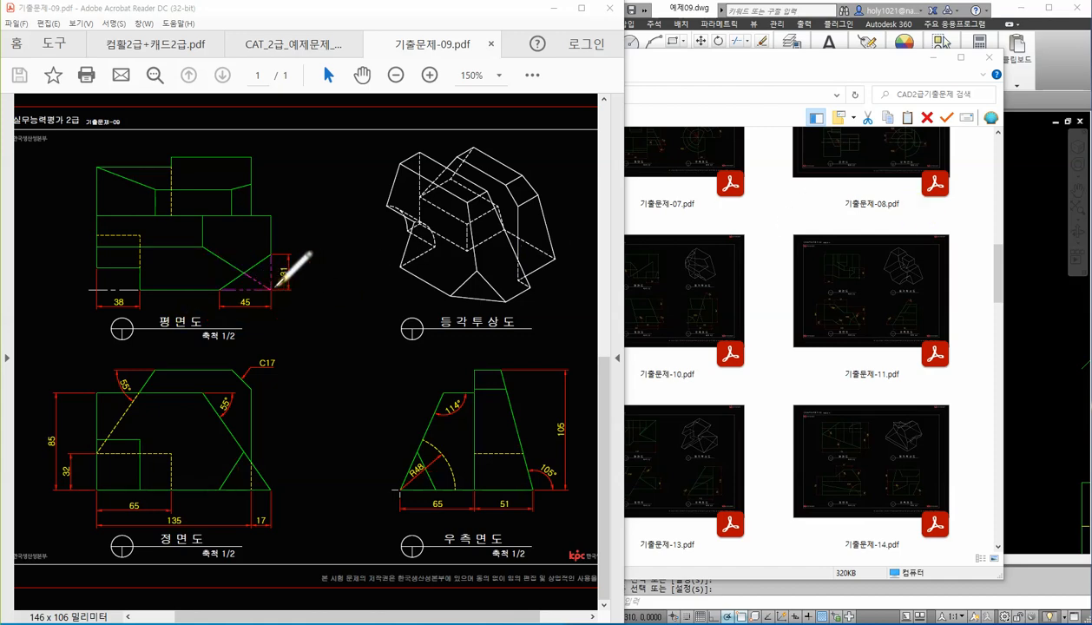
pyautogui.moveTo(276, 300)
pyautogui.mouseDown()
pyautogui.moveTo(259, 286)
pyautogui.moveTo(269, 278)
pyautogui.moveTo(288, 295)
pyautogui.mouseUp()
# Step: Switch back to the example 9 reference PDF, put the file browser away and return to the 예제09 drawing
pyautogui.click(287, 44)
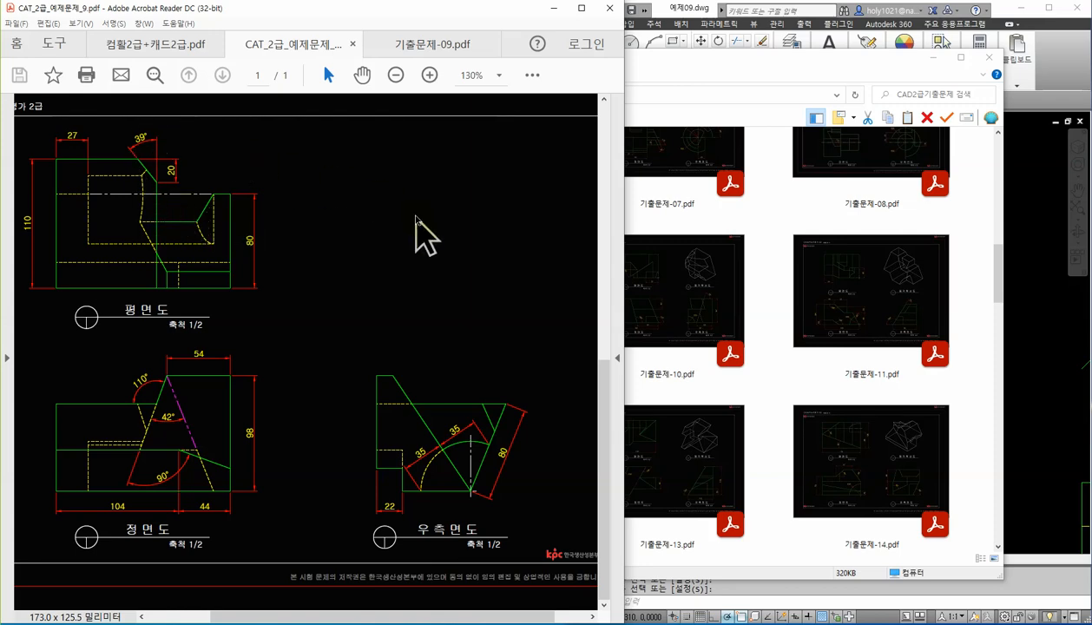
pyautogui.click(931, 57)
pyautogui.click(833, 167)
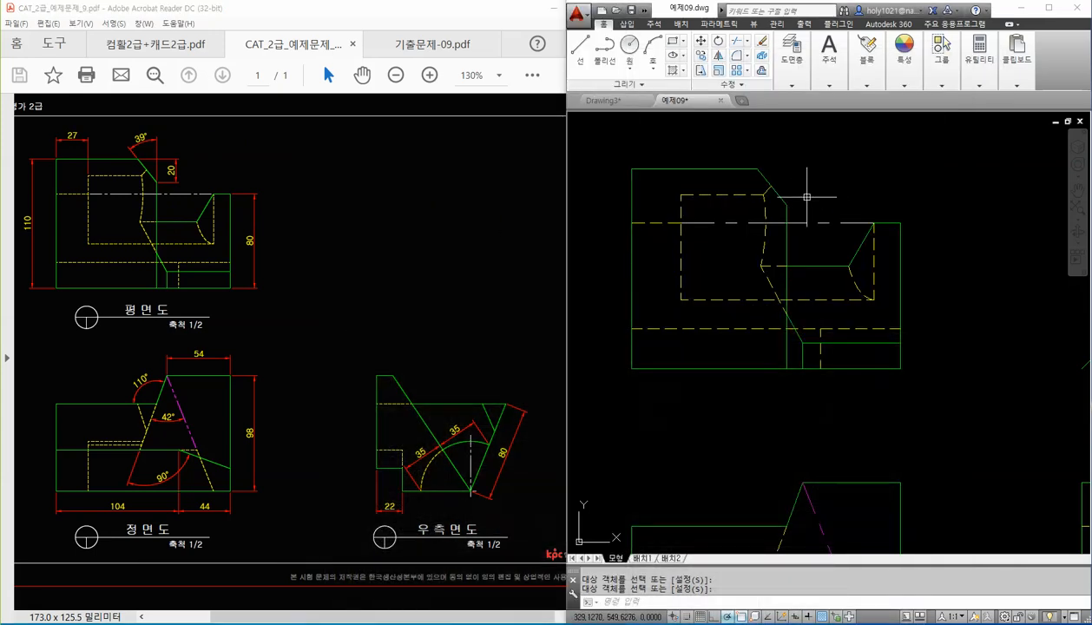
# Step: Draw a vertical projection line from the diagonal's end on the plan view's chamfer down to the front view's slanted edge
pyautogui.scroll(-2, 807, 197)
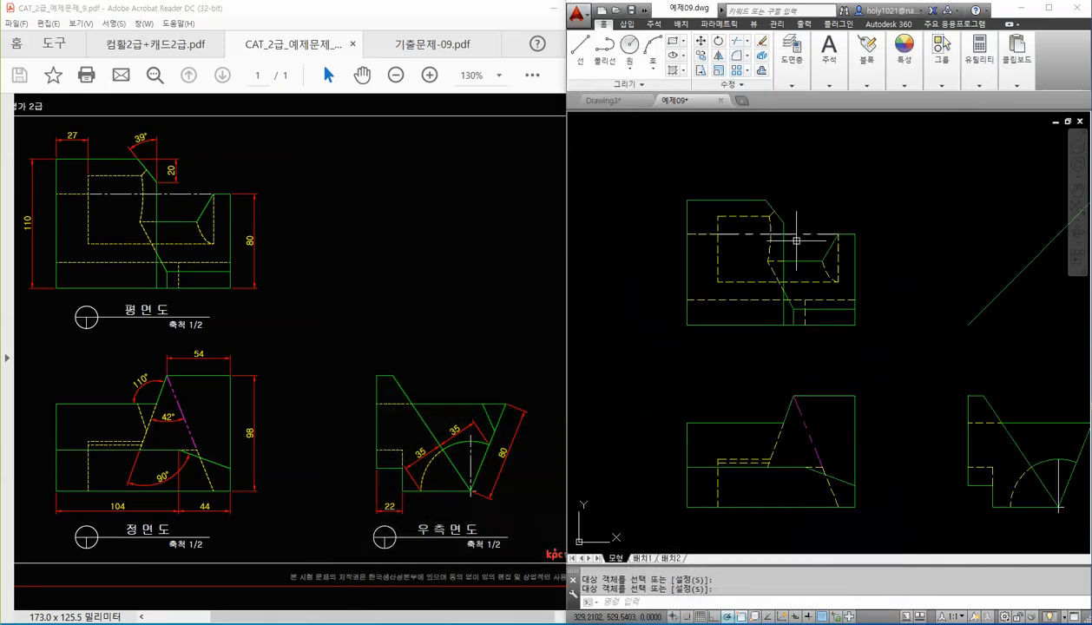
pyautogui.moveTo(787, 292); pyautogui.dragTo(739, 244, button='middle')
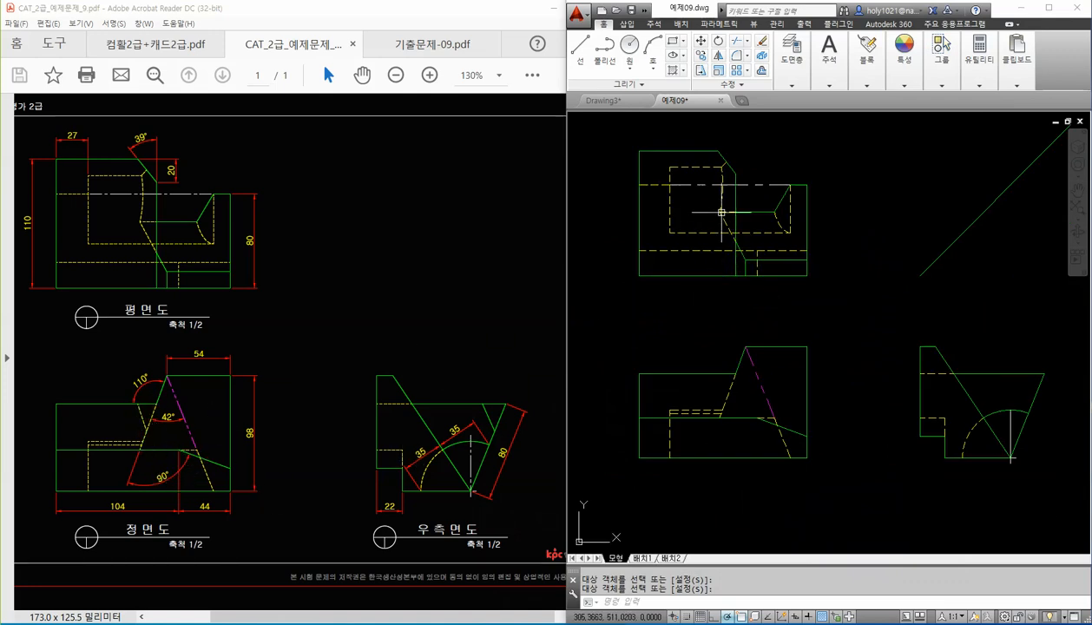
pyautogui.scroll(2, 736, 183)
pyautogui.write('l')
pyautogui.press('Return')
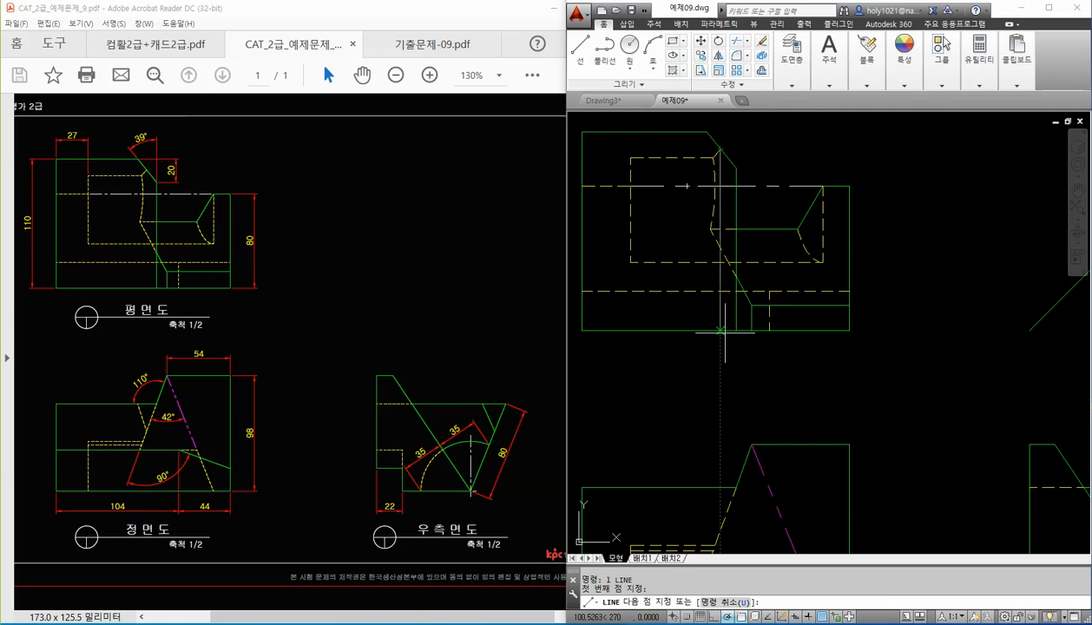
pyautogui.click(721, 487)
pyautogui.press('Return')
# Step: Draw a line from the chamfer's upper end down to the front view's top edge and on to the first projection line's lower end
pyautogui.press('Return')
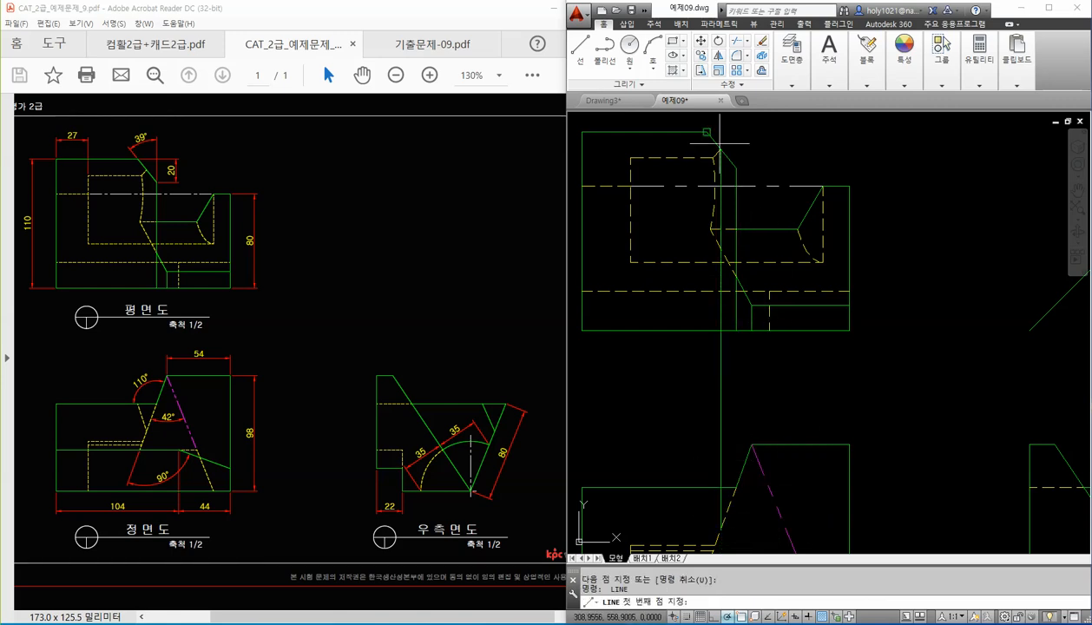
pyautogui.click(704, 128)
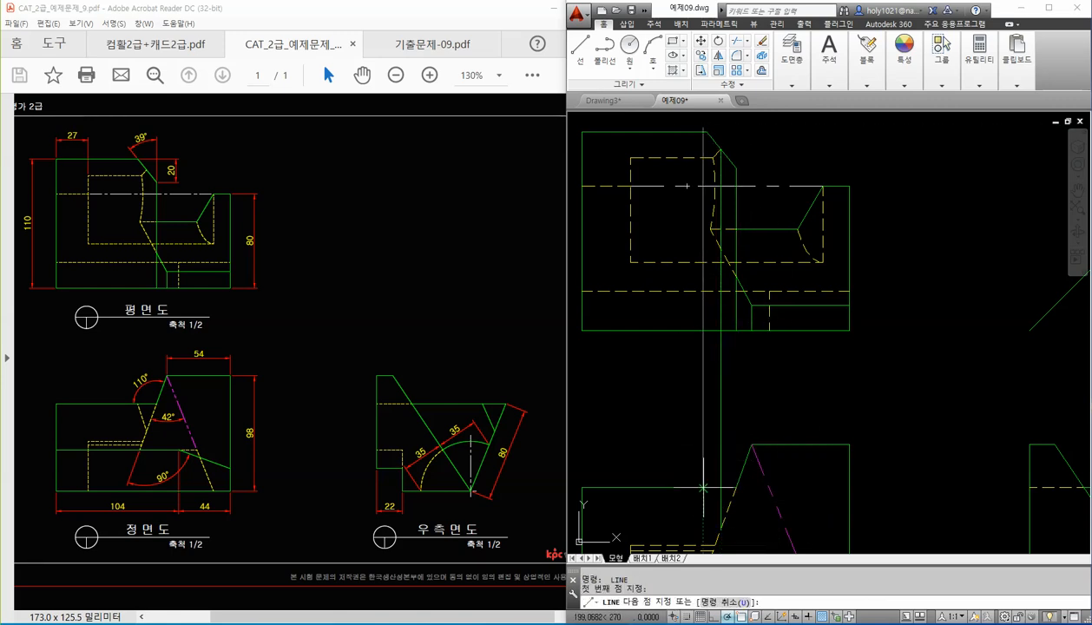
pyautogui.click(720, 530)
pyautogui.press('Return')
# Step: Match the front view's new short slanted line to the dashed hidden-line properties of the adjacent slanted edge
pyautogui.moveTo(758, 416); pyautogui.dragTo(754, 390, button='middle')
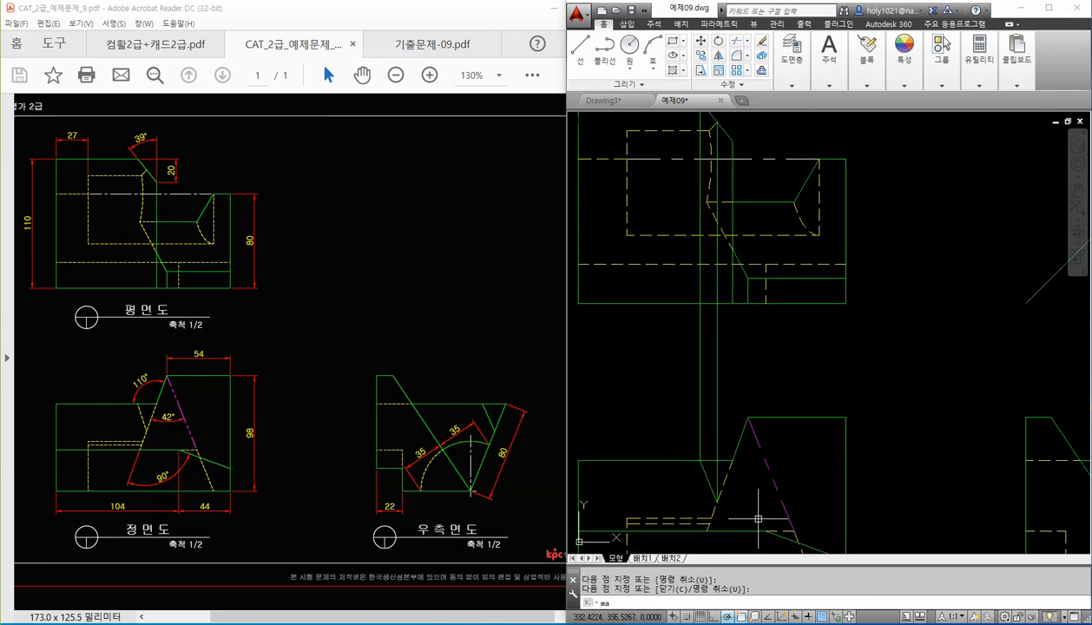
pyautogui.press('Return')
pyautogui.click(726, 483)
pyautogui.click(709, 479)
pyautogui.press('Return')
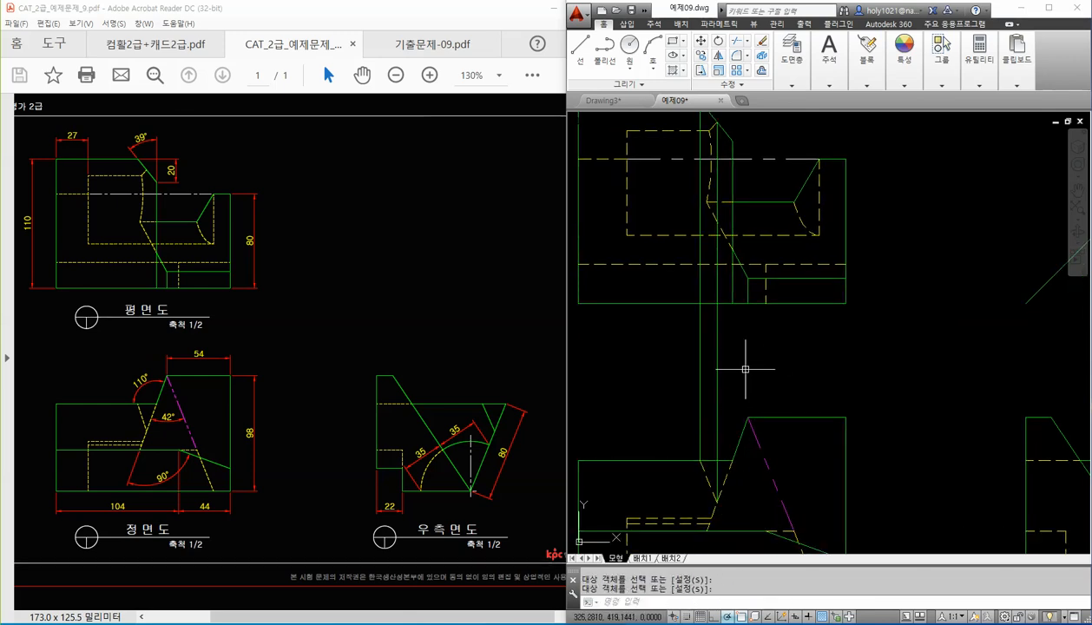
# Step: Erase the two vertical projection lines between the plan and front views
pyautogui.moveTo(729, 337); pyautogui.dragTo(653, 356)
pyautogui.press('Delete')
pyautogui.scroll(-3, 829, 335)
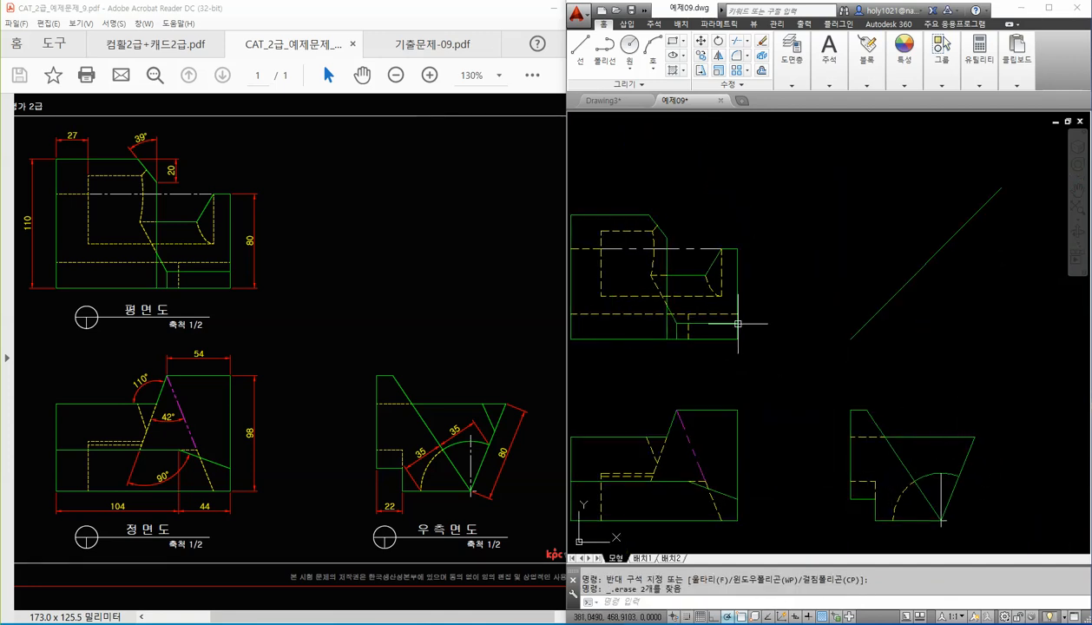
# Step: Draw two horizontal rays toward the miter line, from the short diagonal's end on the plan view's chamfer and from the chamfer's lower end
pyautogui.scroll(2, 646, 250)
pyautogui.write('y')
pyautogui.press('Return')
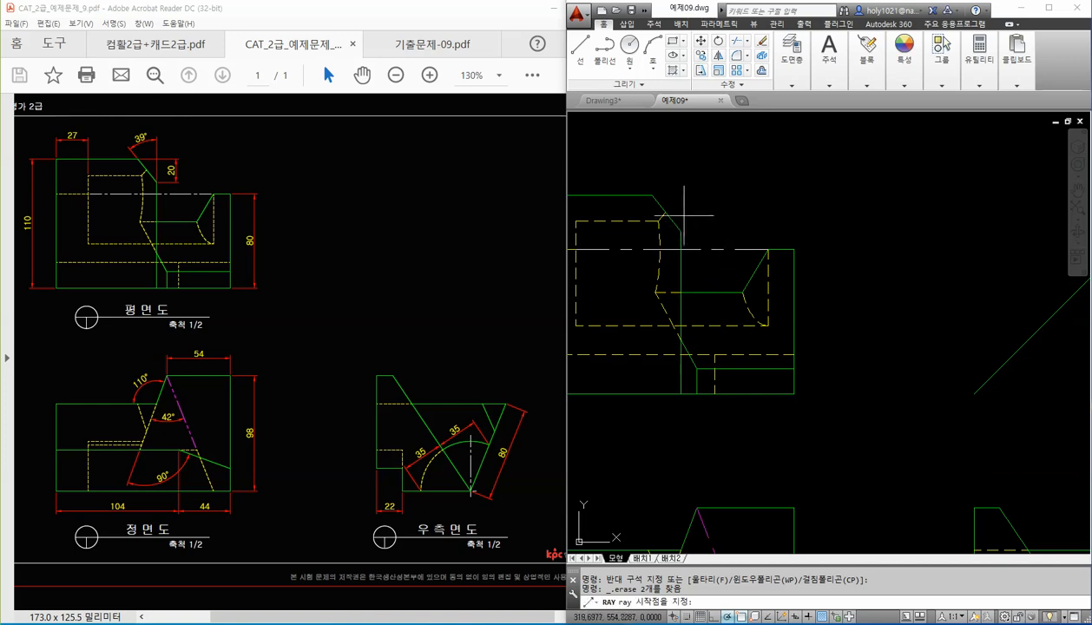
pyautogui.click(666, 211)
pyautogui.click(704, 210)
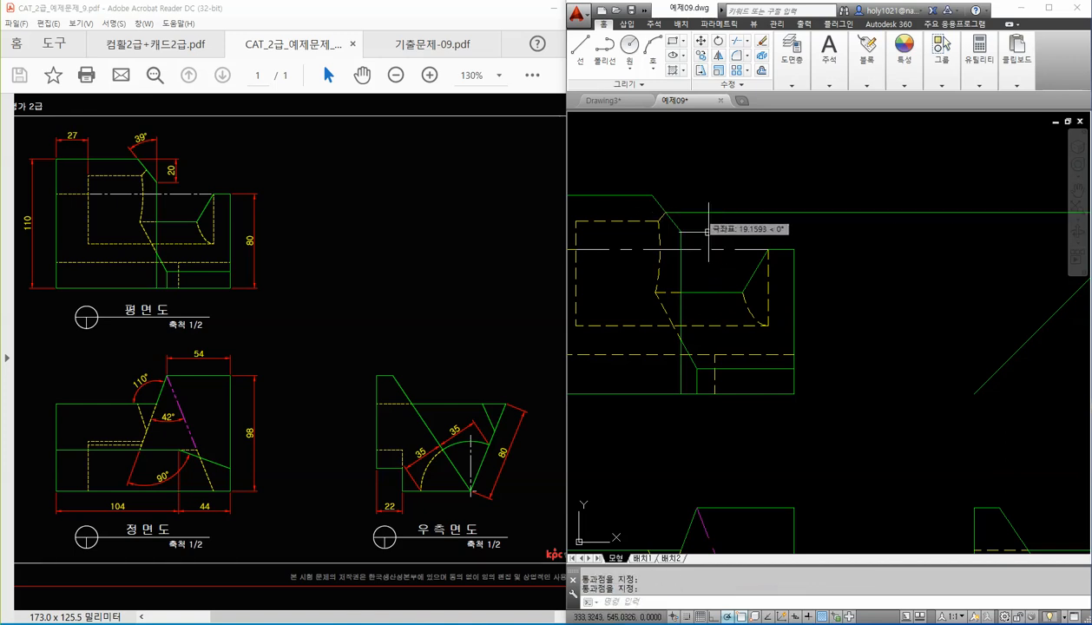
pyautogui.press('Return')
pyautogui.scroll(-2, 725, 250)
pyautogui.press('Return')
pyautogui.click(695, 236)
pyautogui.click(777, 237)
pyautogui.press('Return')
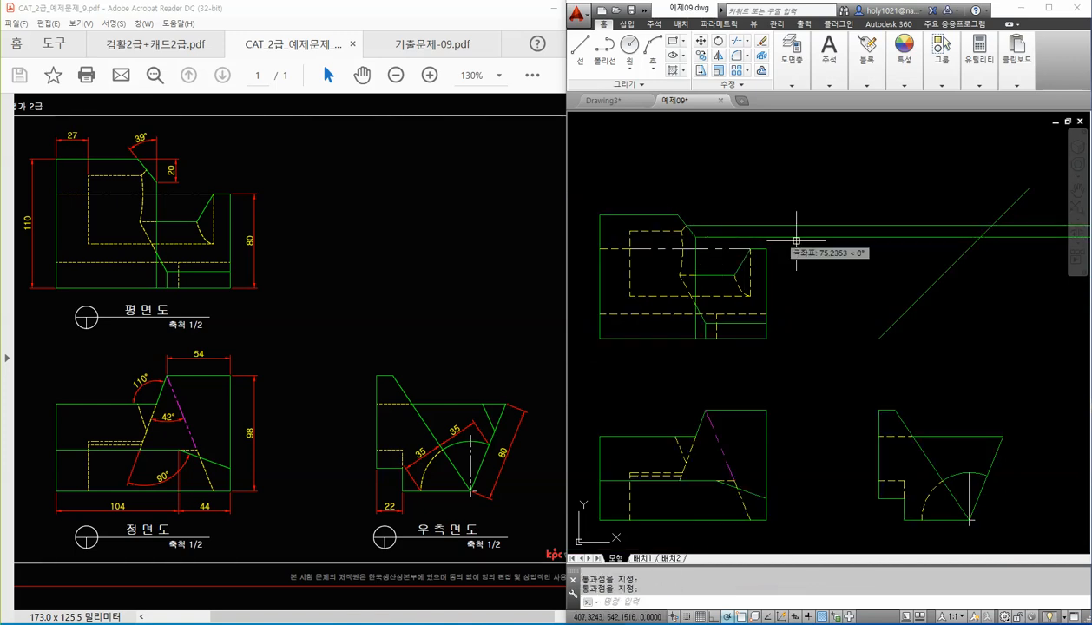
# Step: Draw vertical rays down through the side view from the two points where the horizontal rays cross the miter line
pyautogui.moveTo(973, 283); pyautogui.dragTo(867, 248, button='middle')
pyautogui.press('Return')
pyautogui.click(874, 199)
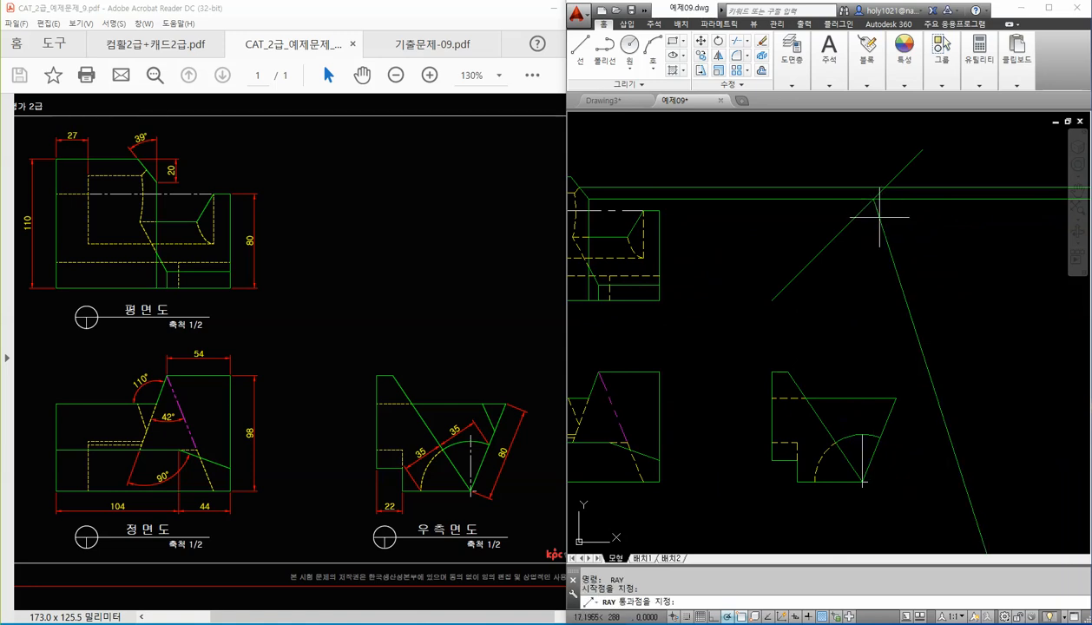
pyautogui.click(874, 223)
pyautogui.press('Return')
pyautogui.press('Return')
pyautogui.click(885, 188)
pyautogui.click(885, 219)
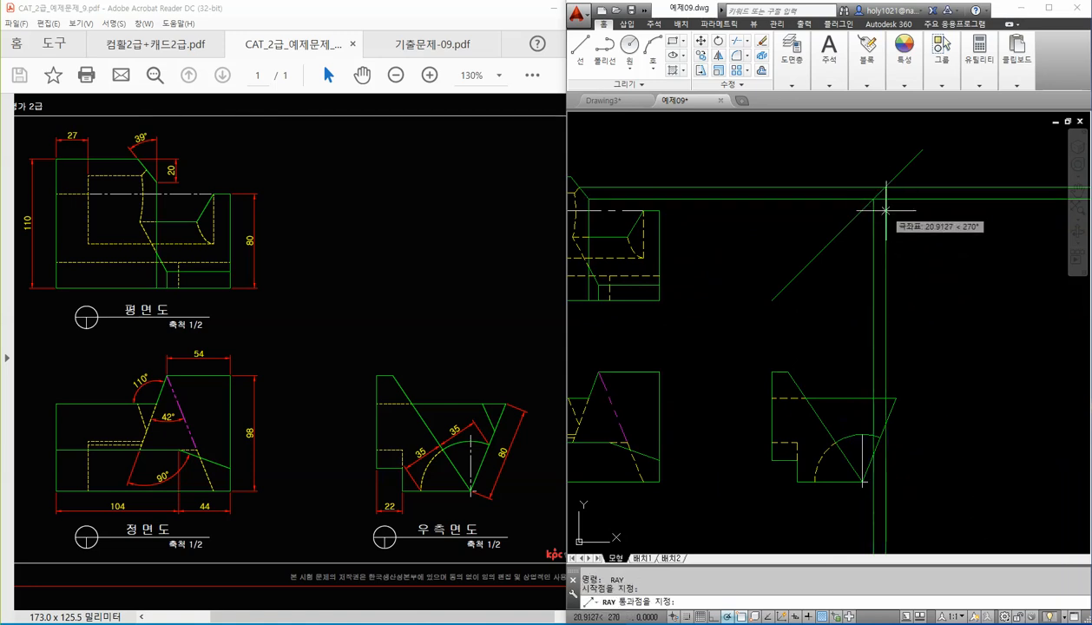
pyautogui.press('Return')
# Step: Draw the side view's short slanted line from the outer ray's crossing on the slanted edge to the inner ray's crossing on the top edge
pyautogui.scroll(2, 909, 431)
pyautogui.press('Return')
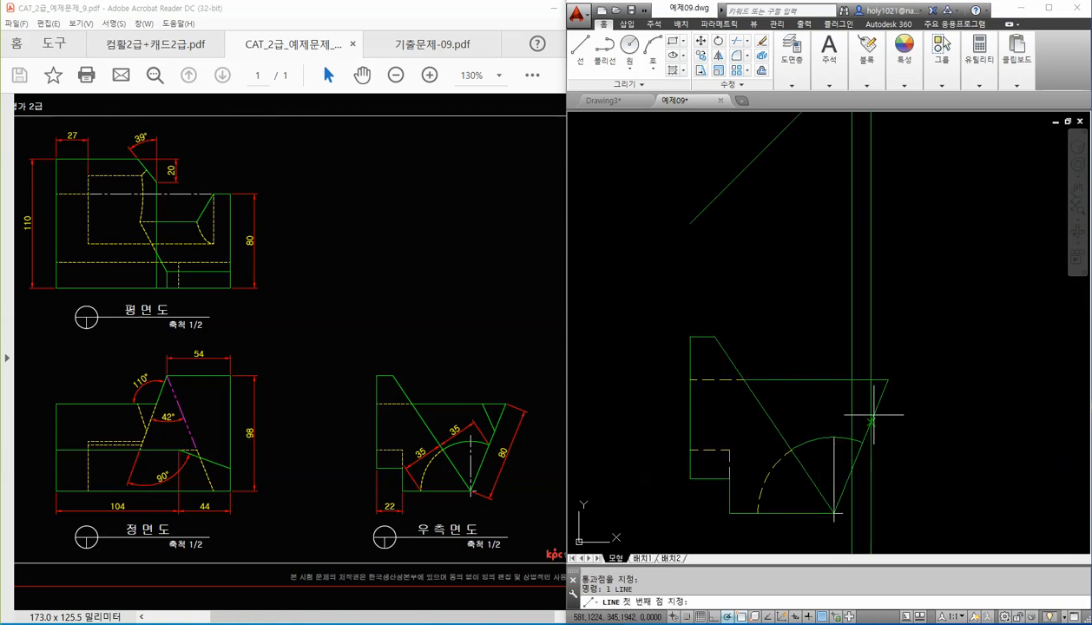
pyautogui.click(871, 422)
pyautogui.click(852, 379)
pyautogui.press('Escape')
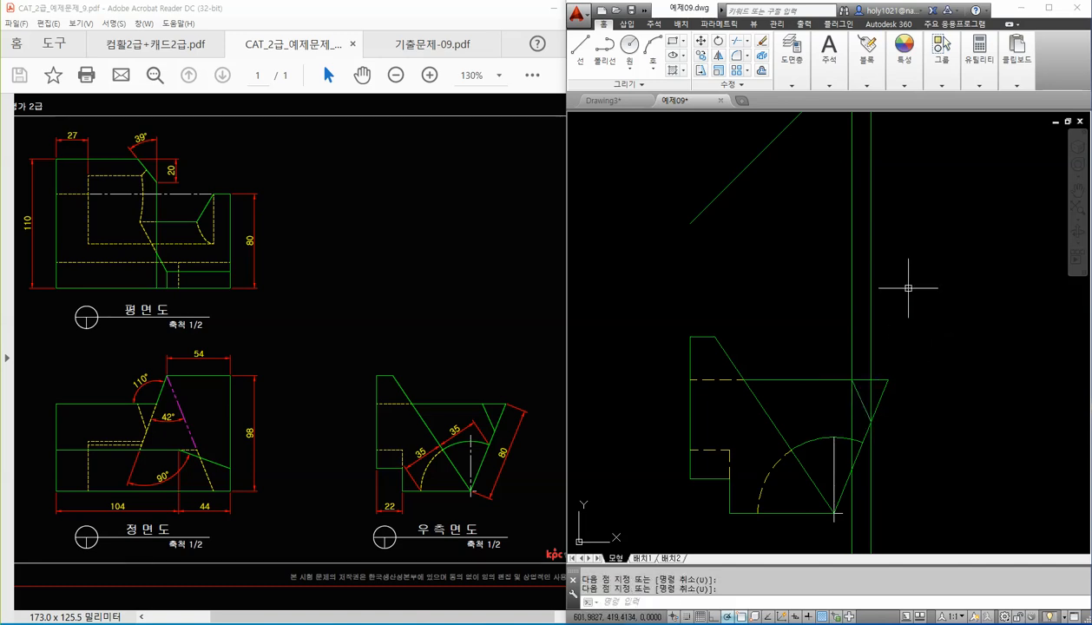
# Step: Erase the two vertical rays through the side view and the two horizontal rays from the plan view
pyautogui.click(907, 288)
pyautogui.click(809, 261)
pyautogui.scroll(-4, 809, 261)
pyautogui.press('Delete')
pyautogui.click(770, 232)
pyautogui.click(764, 176)
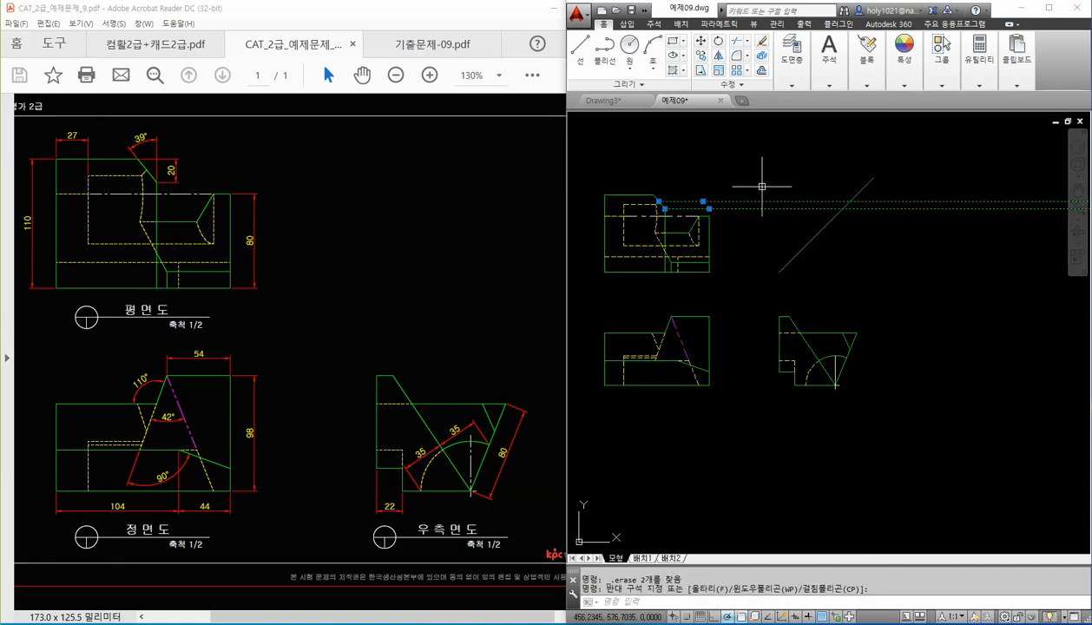
pyautogui.press('Delete')
# Step: Draw a projection loop from the chamfer's short diagonal through the miter line, the side view's slanted edge and the front view, back to the start
pyautogui.scroll(2, 690, 293)
pyautogui.write('l')
pyautogui.press('Return')
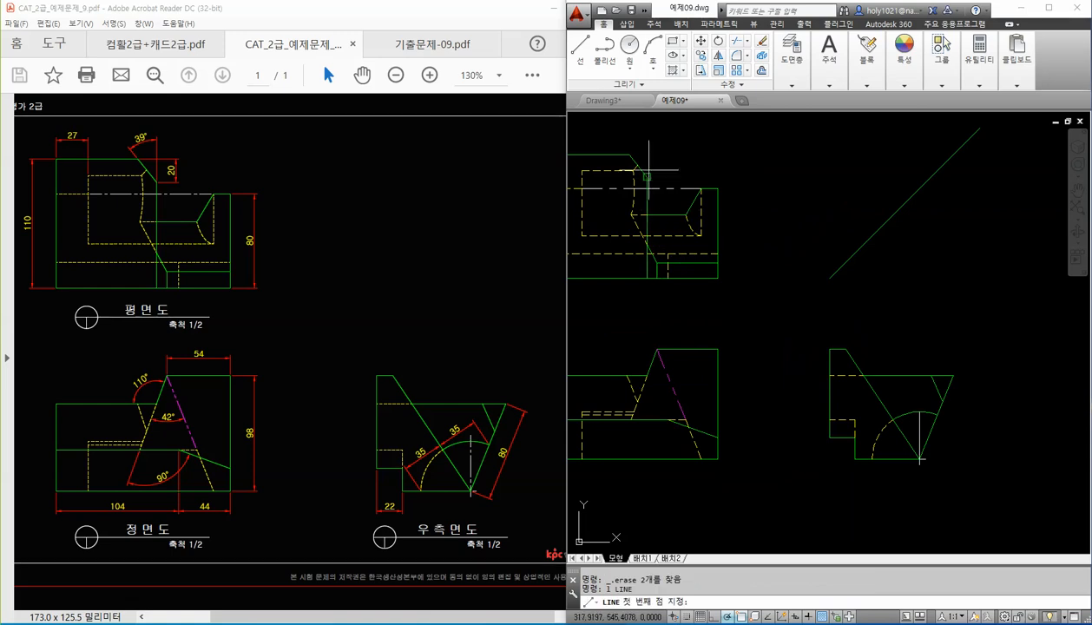
pyautogui.click(638, 163)
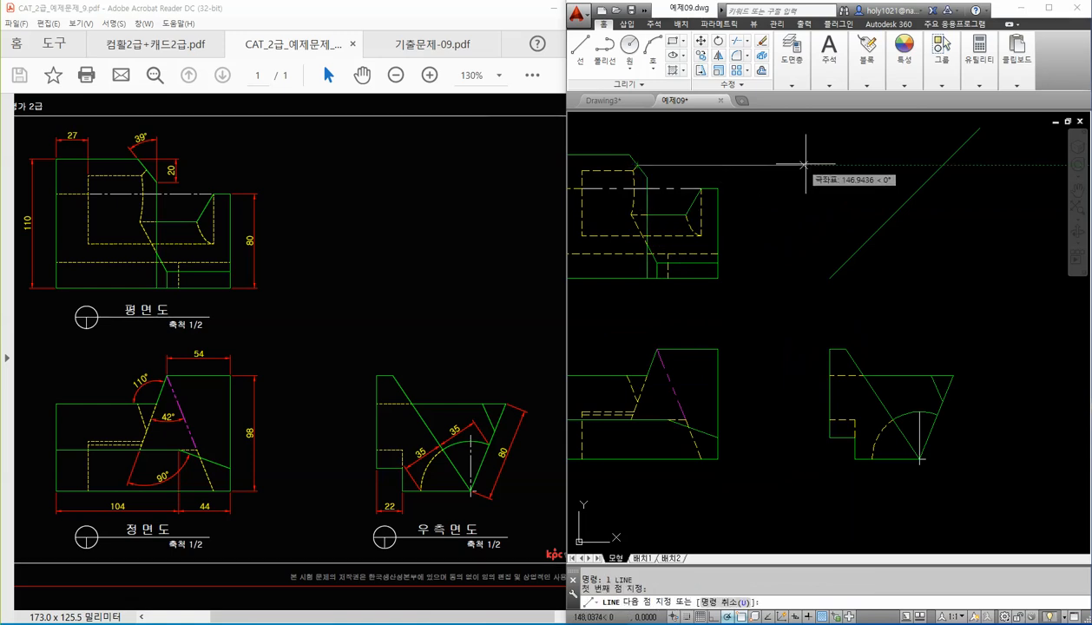
pyautogui.click(944, 165)
pyautogui.click(943, 402)
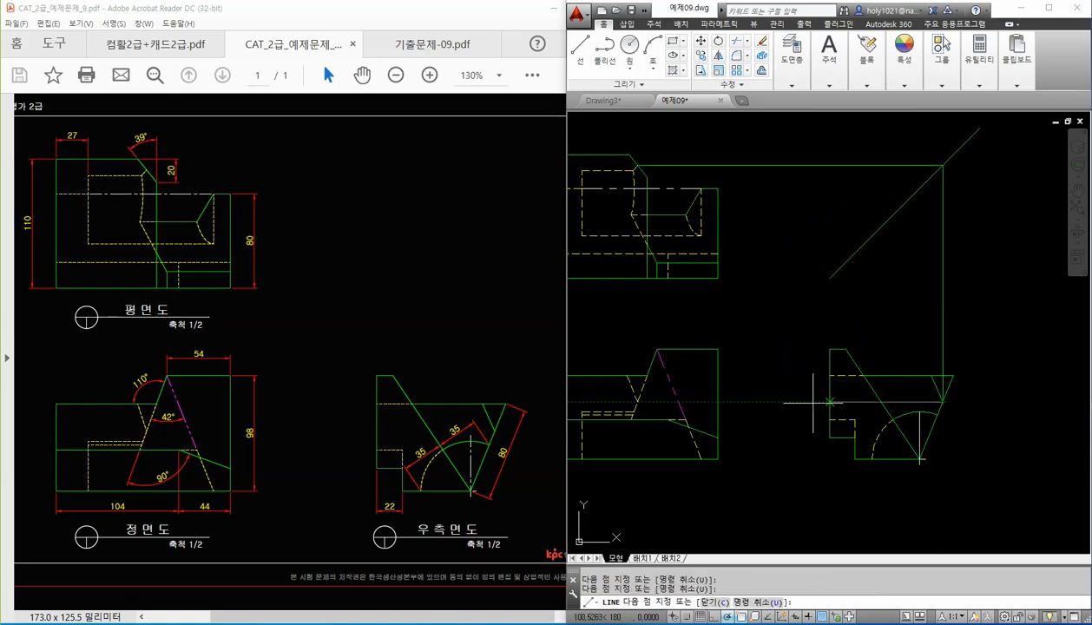
pyautogui.click(639, 401)
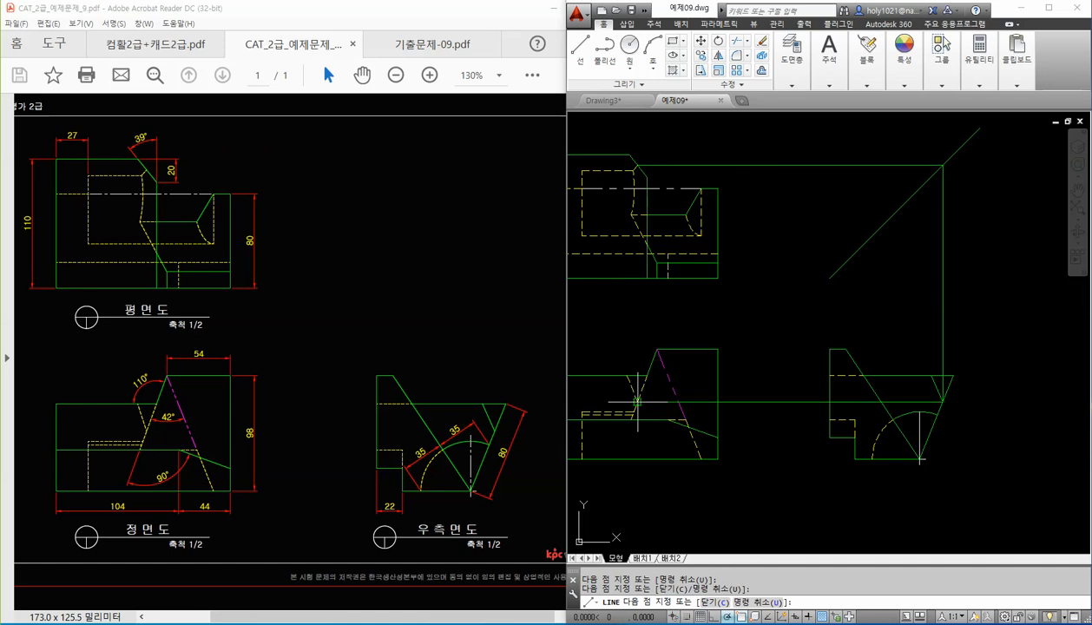
pyautogui.click(638, 166)
pyautogui.press('Return')
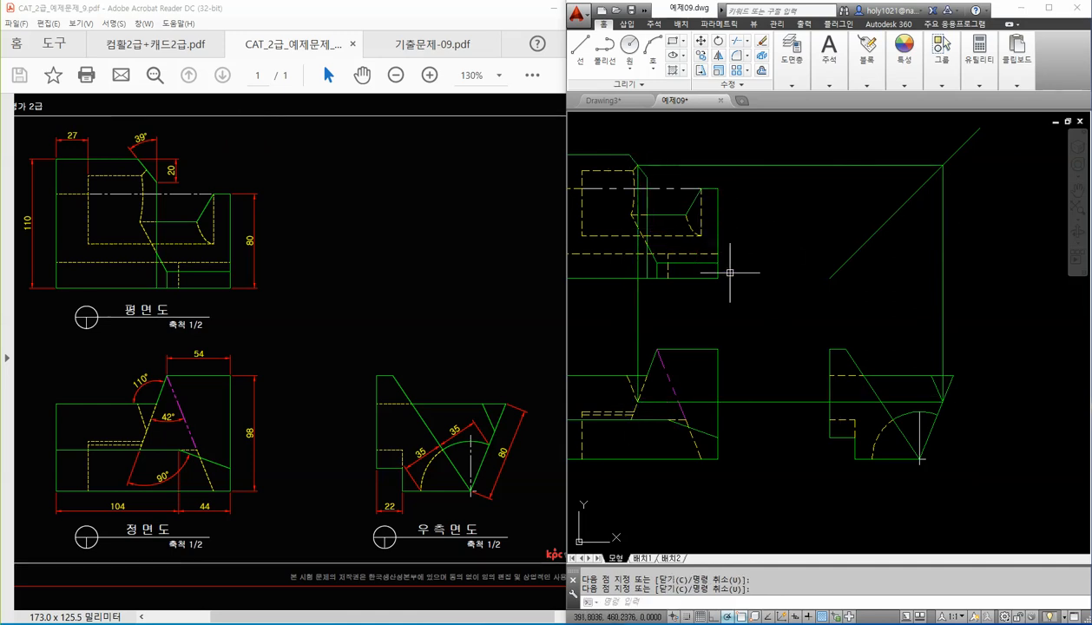
# Step: Erase the four projection lines that link the plan, side and front views
pyautogui.moveTo(755, 308); pyautogui.dragTo(793, 317, button='middle')
pyautogui.click(985, 315)
pyautogui.click(933, 323)
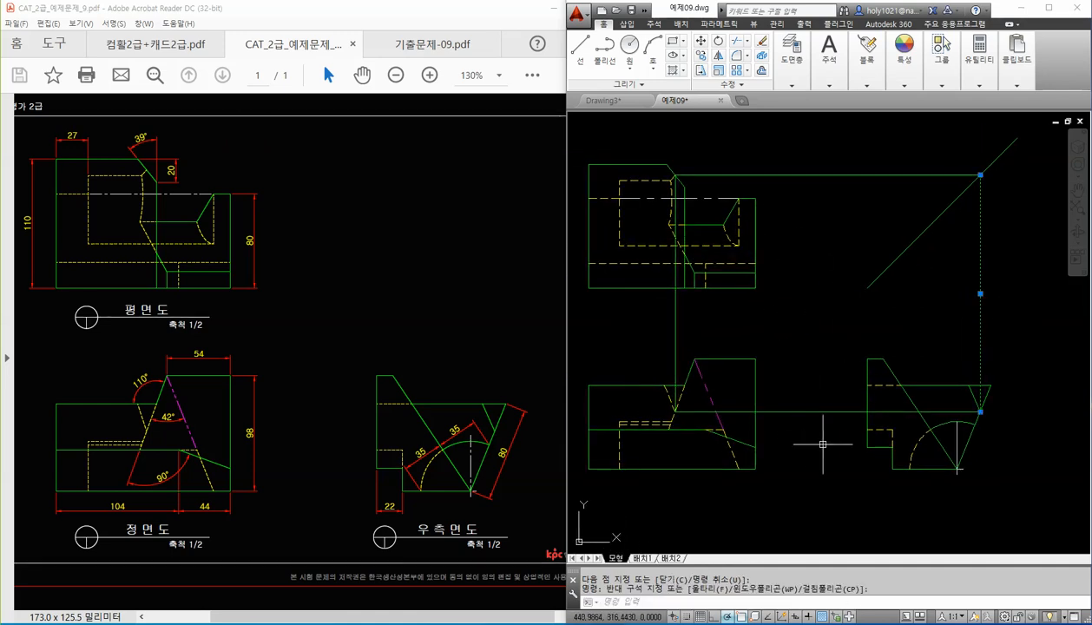
pyautogui.click(826, 444)
pyautogui.click(797, 161)
pyautogui.click(713, 320)
pyautogui.click(637, 320)
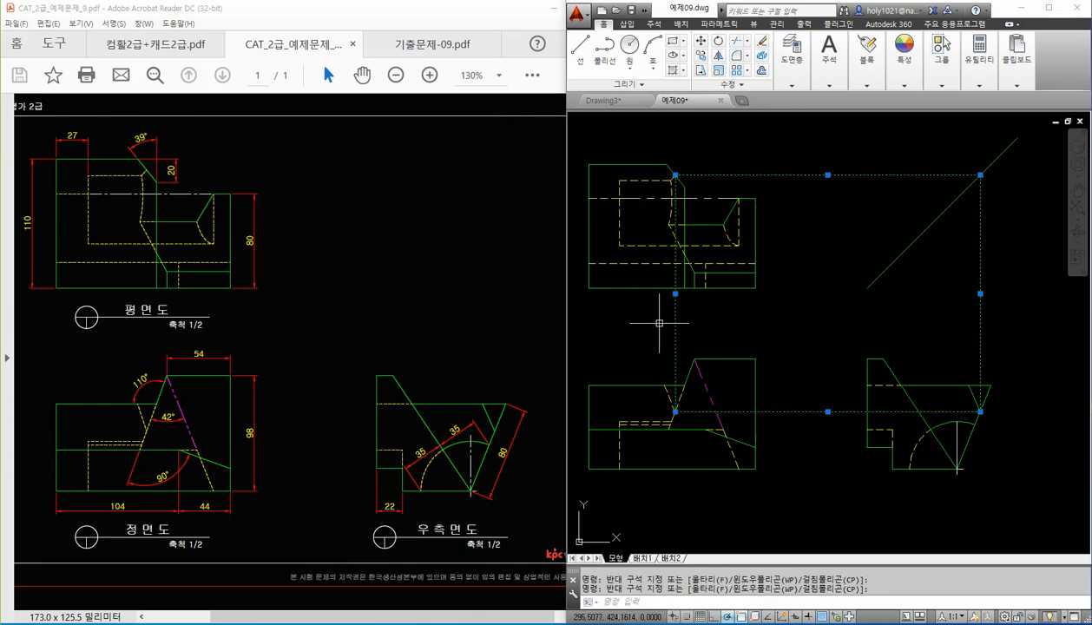
pyautogui.press('Delete')
# Step: Compare the plan view's line types and ends with the plan view in the reference PDF
pyautogui.scroll(2, 671, 185)
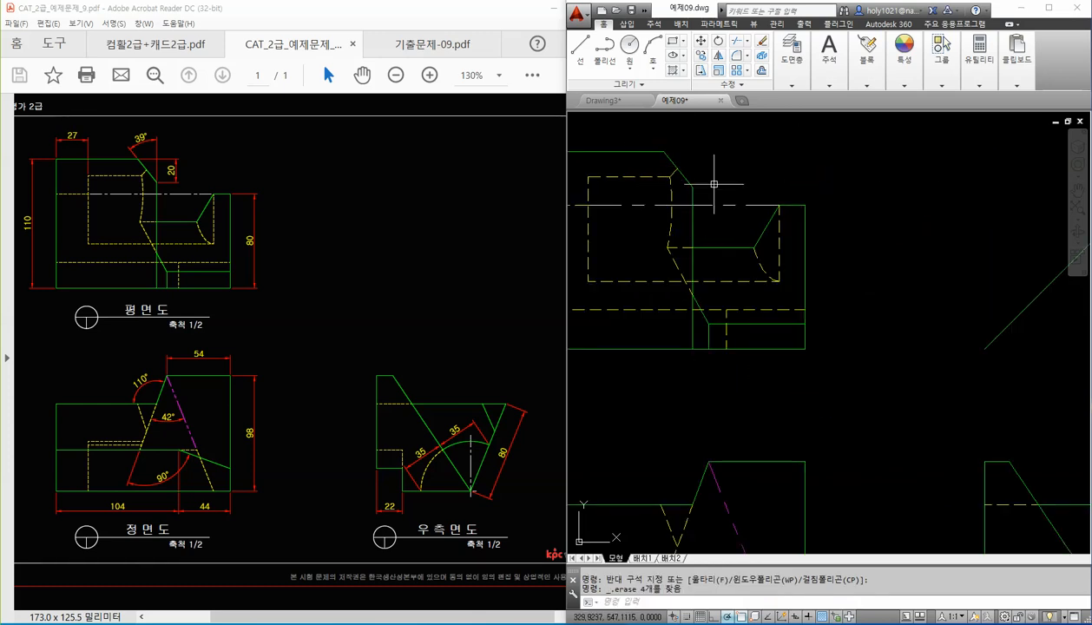
pyautogui.moveTo(714, 184)
pyautogui.mouseDown(button='middle')
pyautogui.moveTo(744, 171)
pyautogui.moveTo(762, 186)
pyautogui.mouseUp(button='middle')
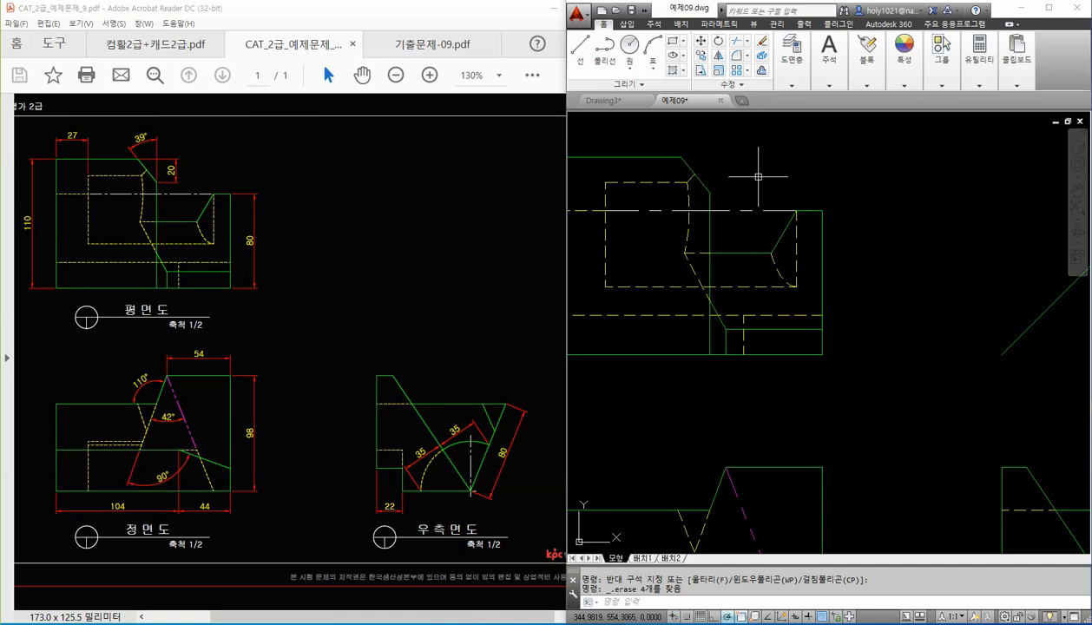
pyautogui.scroll(-2, 758, 176)
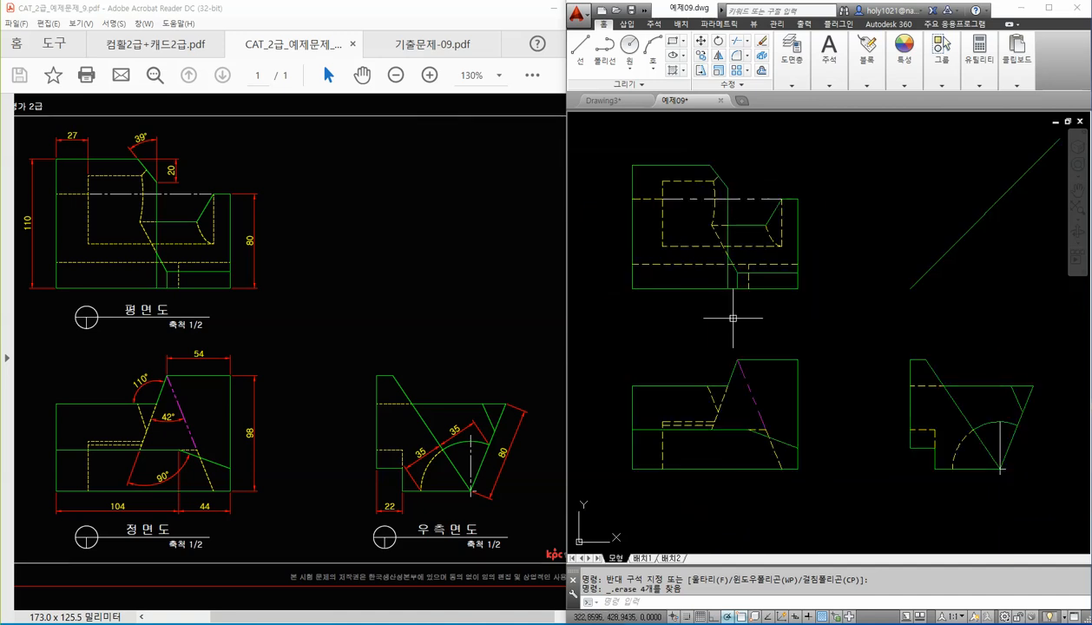
pyautogui.moveTo(812, 313); pyautogui.dragTo(814, 324, button='middle')
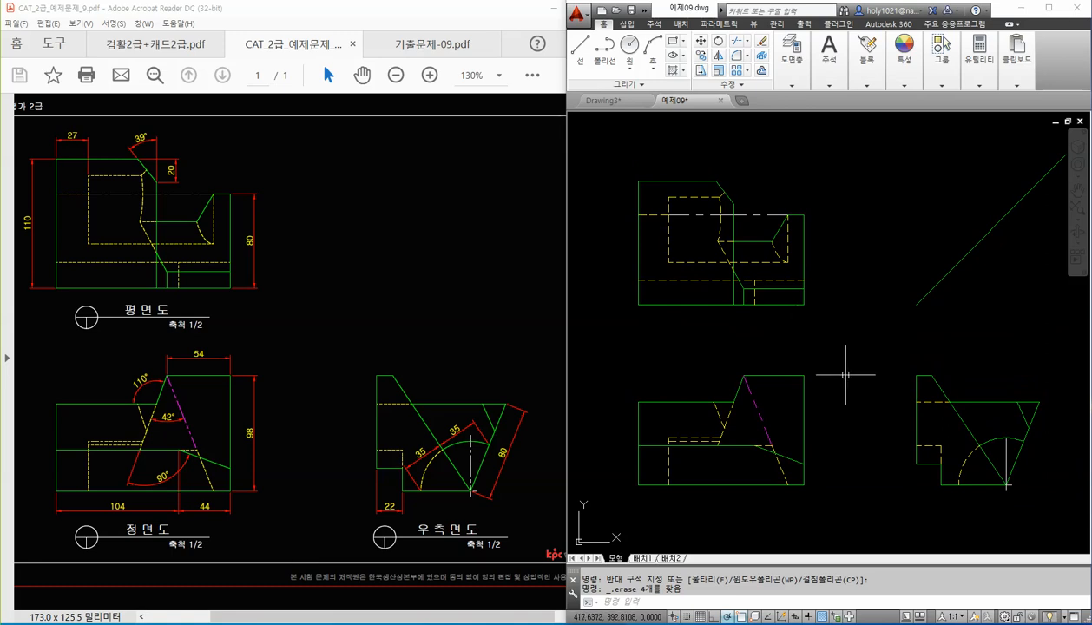
pyautogui.moveTo(865, 368); pyautogui.dragTo(861, 393, button='middle')
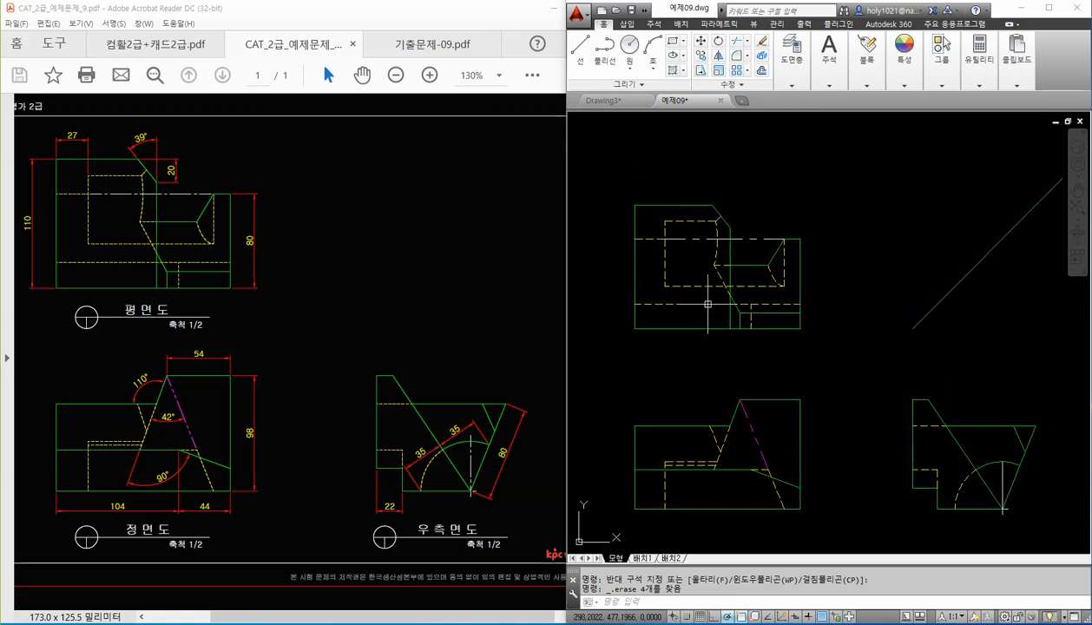
pyautogui.scroll(2, 653, 255)
pyautogui.moveTo(728, 308); pyautogui.dragTo(762, 318, button='middle')
pyautogui.click(292, 318)
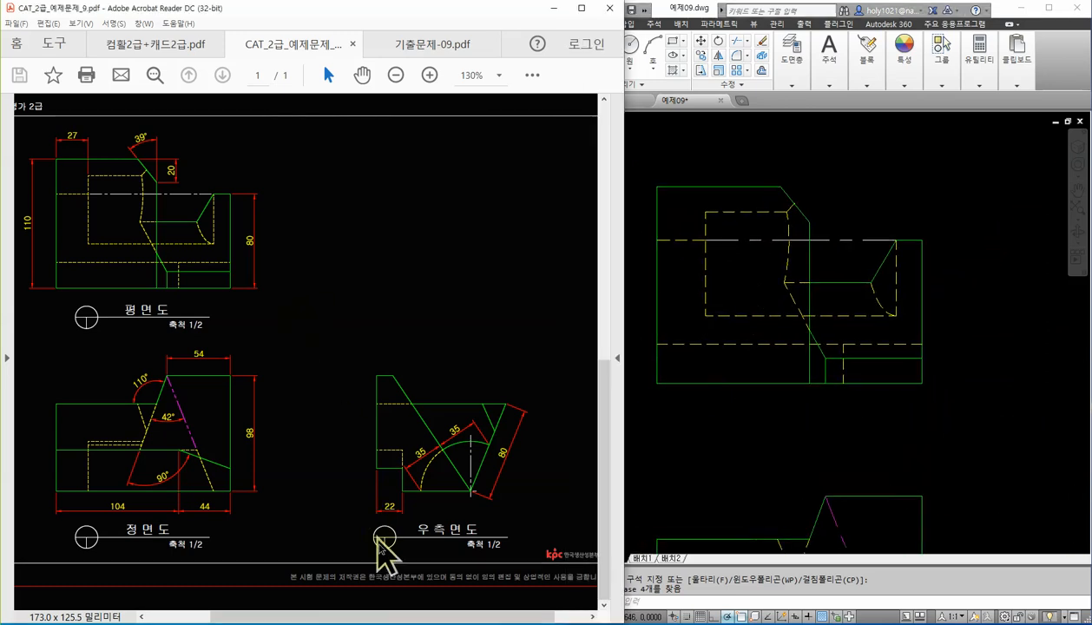
pyautogui.moveTo(416, 616); pyautogui.dragTo(361, 617)
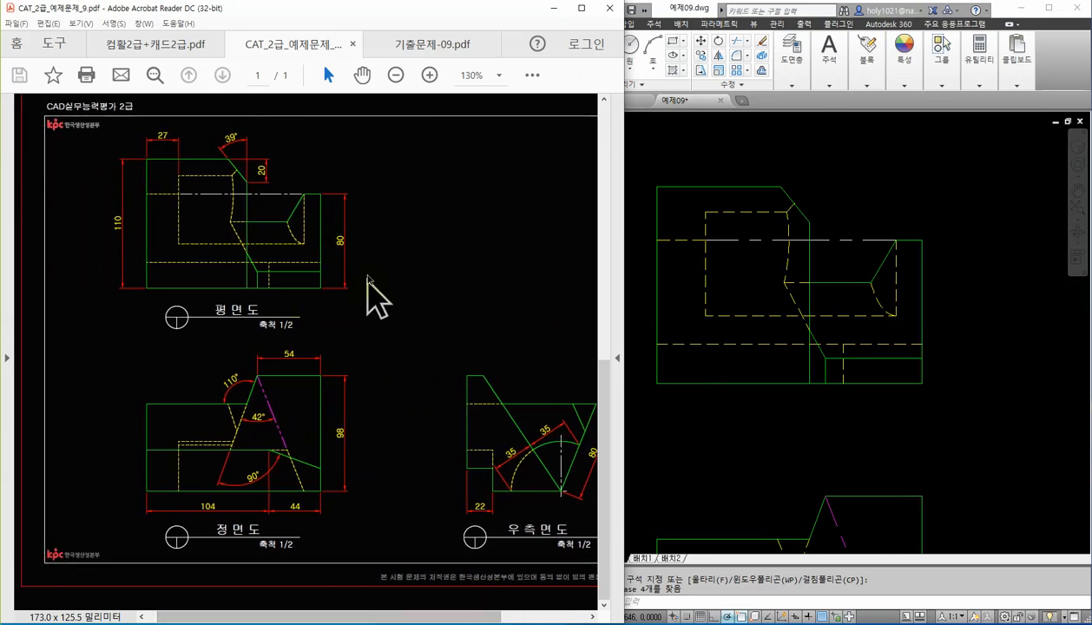
pyautogui.keyDown('ctrl'); pyautogui.scroll(2, 207, 159); pyautogui.keyUp('ctrl')
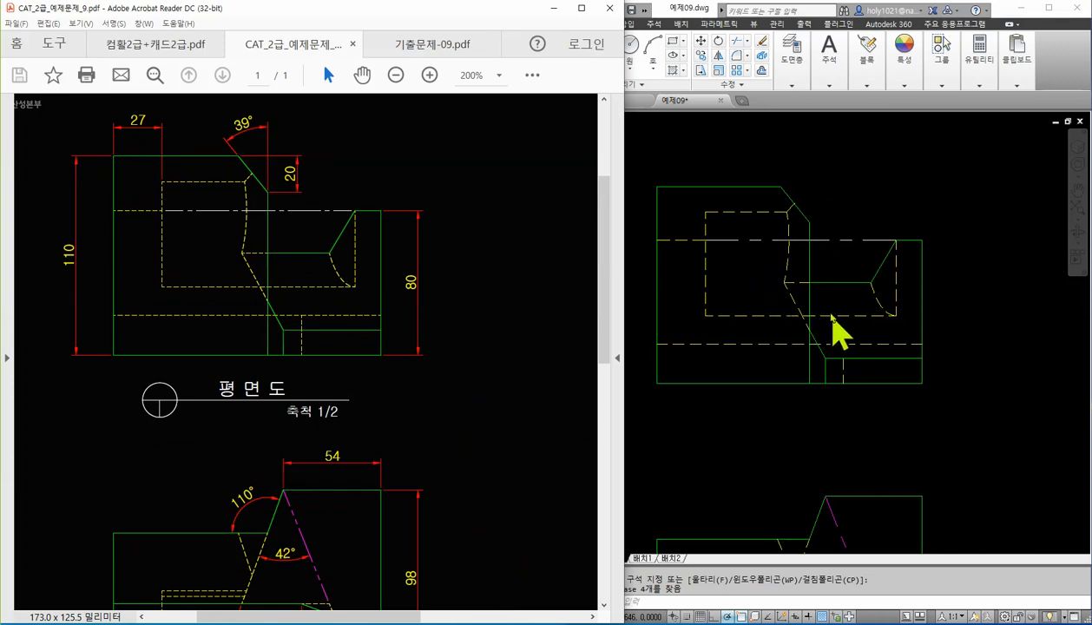
pyautogui.click(970, 313)
pyautogui.click(457, 300)
pyautogui.keyDown('ctrl'); pyautogui.scroll(-2, 455, 291); pyautogui.keyUp('ctrl')
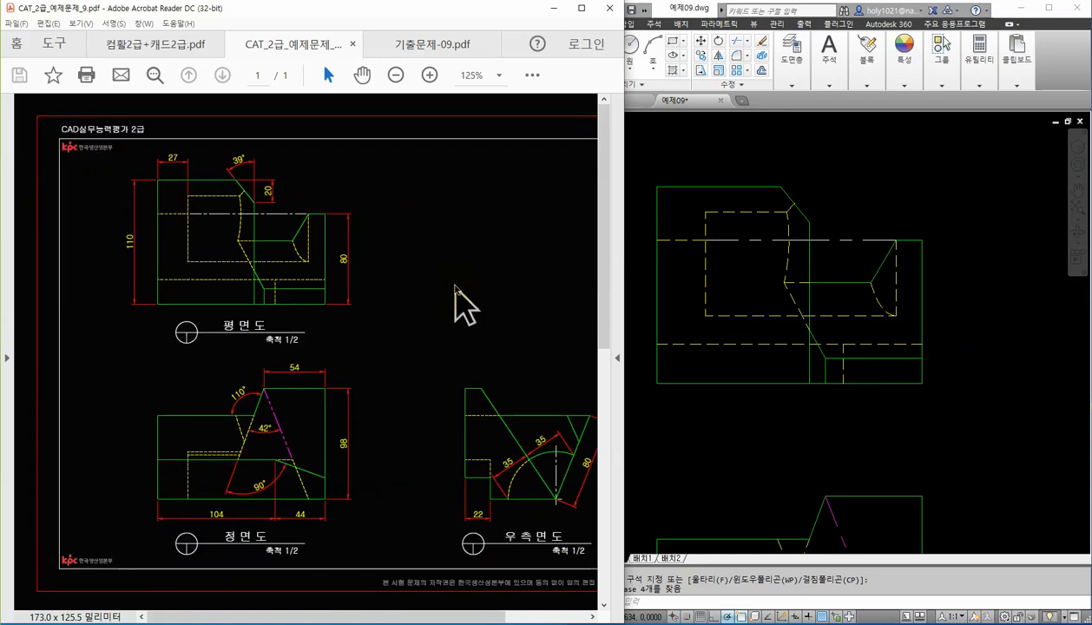
pyautogui.click(983, 313)
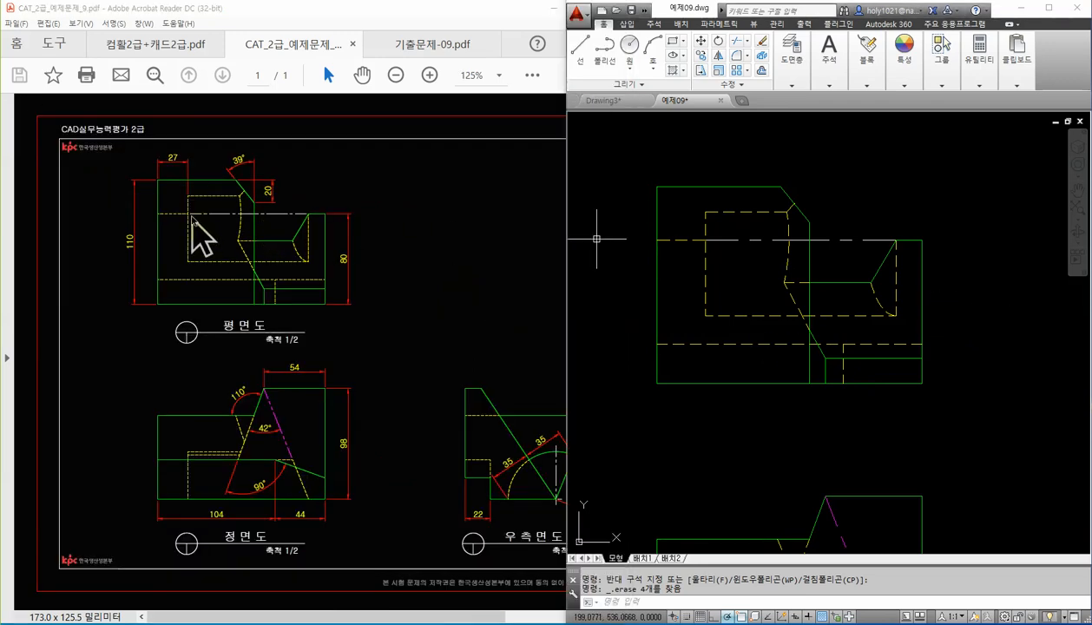
pyautogui.click(984, 337)
pyautogui.click(968, 297)
# Step: Shorten the plan view's white horizontal centre line using Lengthen with a delta of -2
pyautogui.scroll(-2, 972, 301)
pyautogui.moveTo(987, 334); pyautogui.dragTo(838, 292, button='middle')
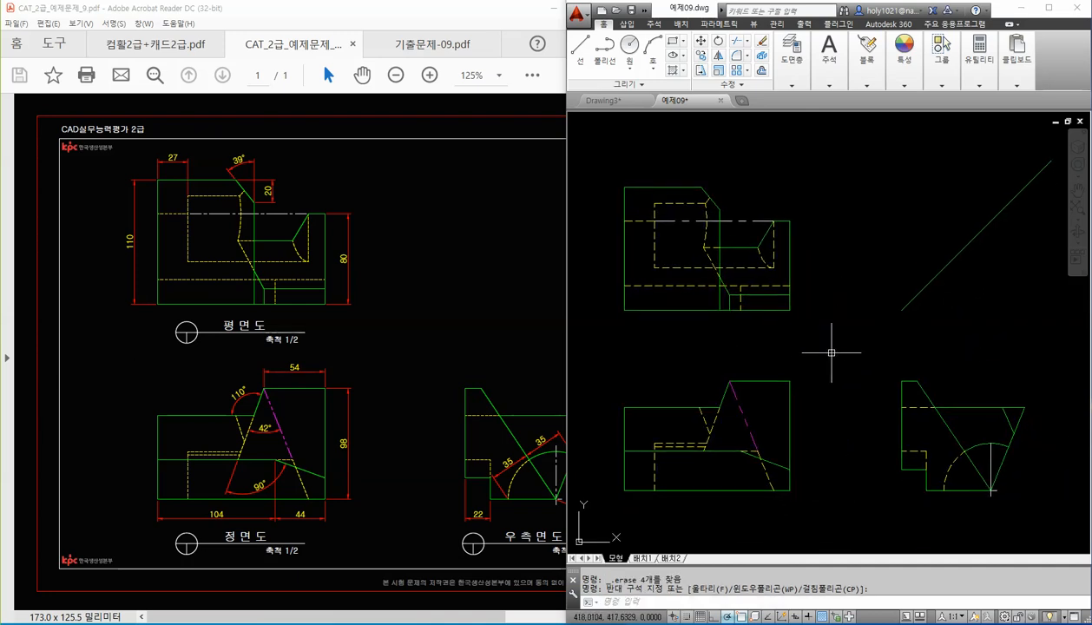
pyautogui.press('Return')
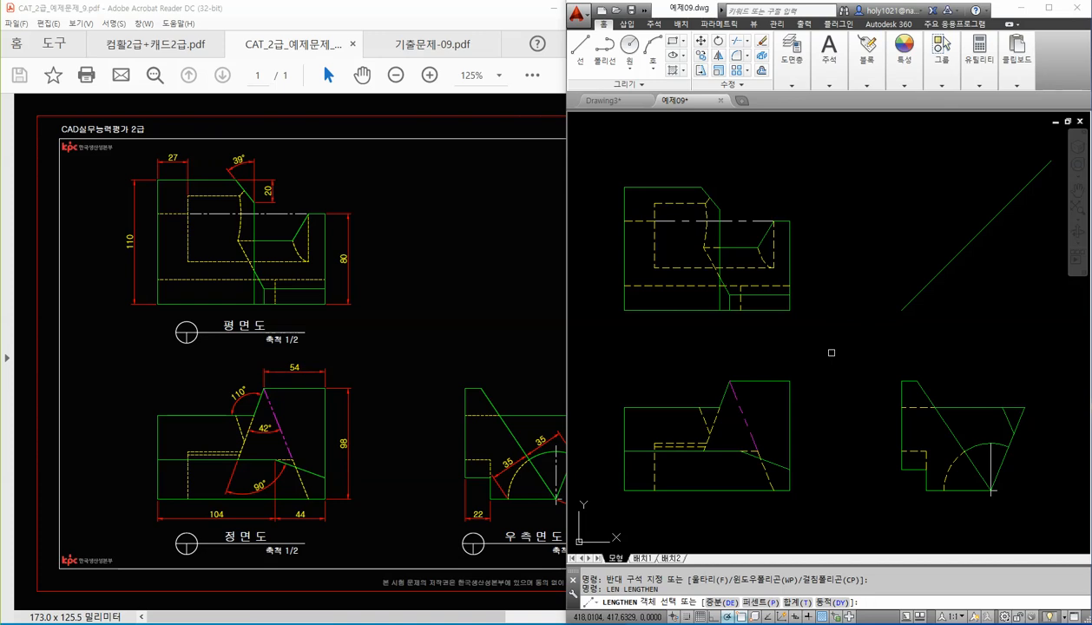
pyautogui.press('Return')
pyautogui.write('-')
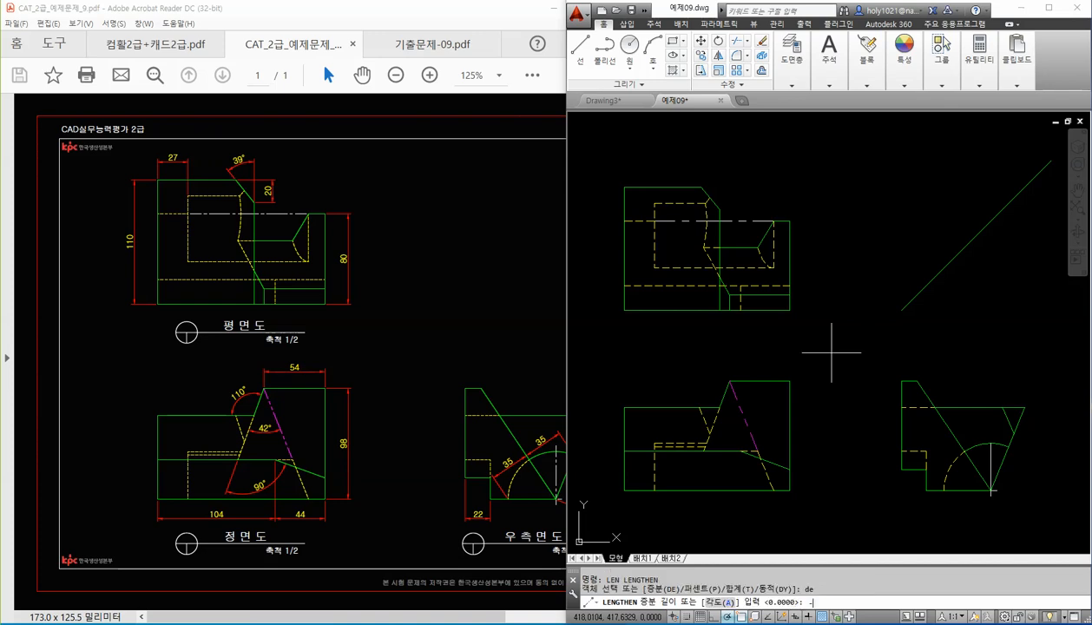
pyautogui.write('2')
pyautogui.press('Return')
pyautogui.scroll(4, 684, 237)
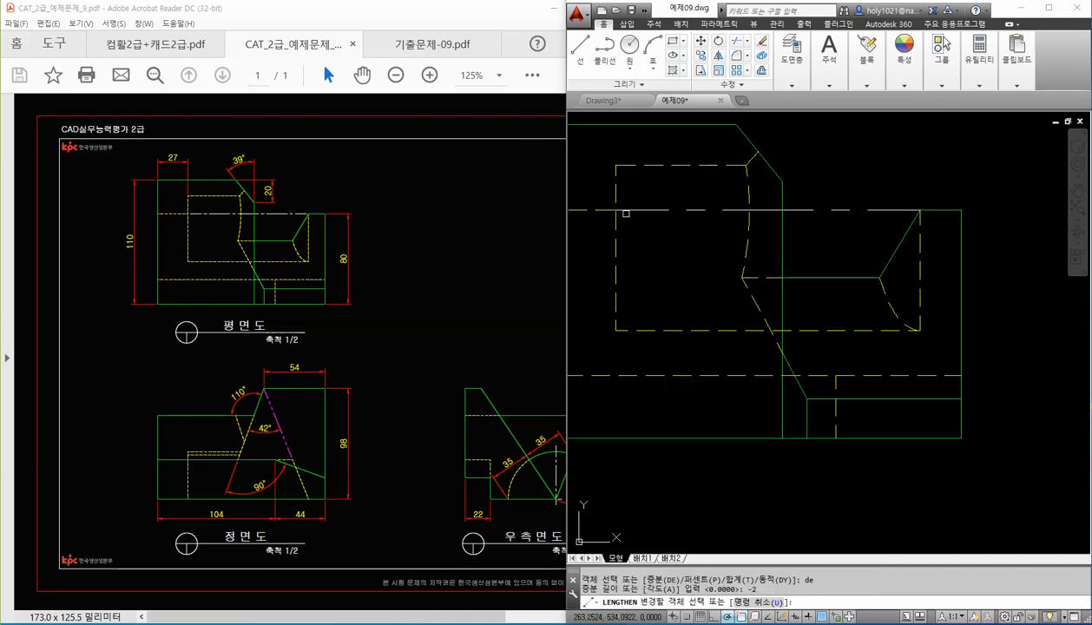
pyautogui.click(671, 244)
pyautogui.scroll(-4, 900, 208)
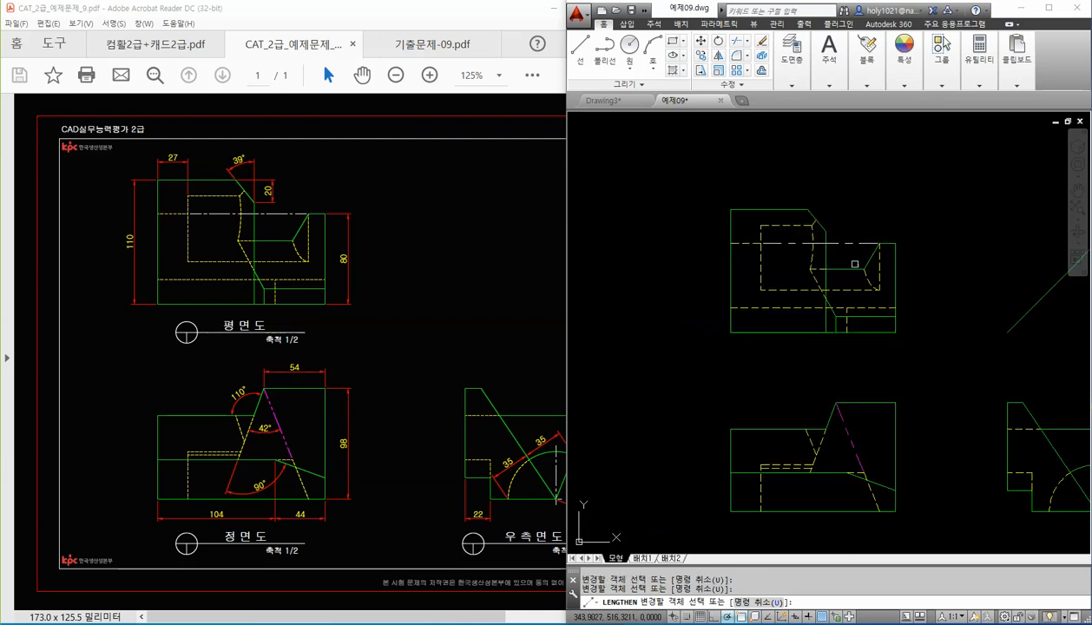
pyautogui.press('Escape')
# Step: Check the front view in the reference PDF and shorten the lower end of the magenta slanted line using Lengthen with a delta of -2
pyautogui.moveTo(947, 391); pyautogui.dragTo(848, 337, button='middle')
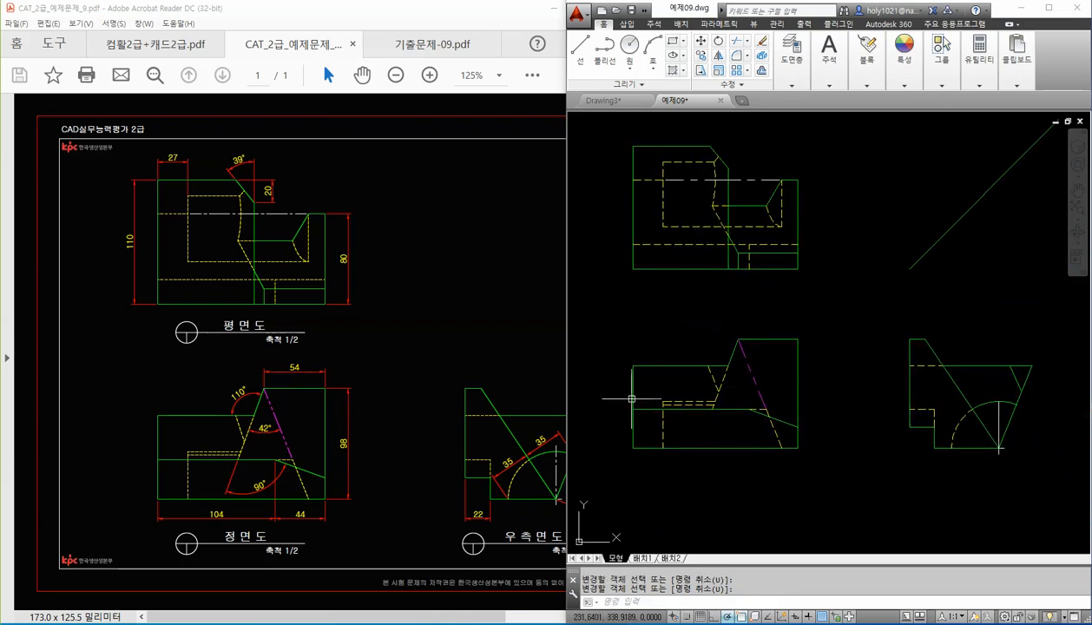
pyautogui.click(303, 483)
pyautogui.keyDown('ctrl'); pyautogui.scroll(2, 293, 479); pyautogui.keyUp('ctrl')
pyautogui.keyDown('ctrl'); pyautogui.scroll(2, 293, 475); pyautogui.keyUp('ctrl')
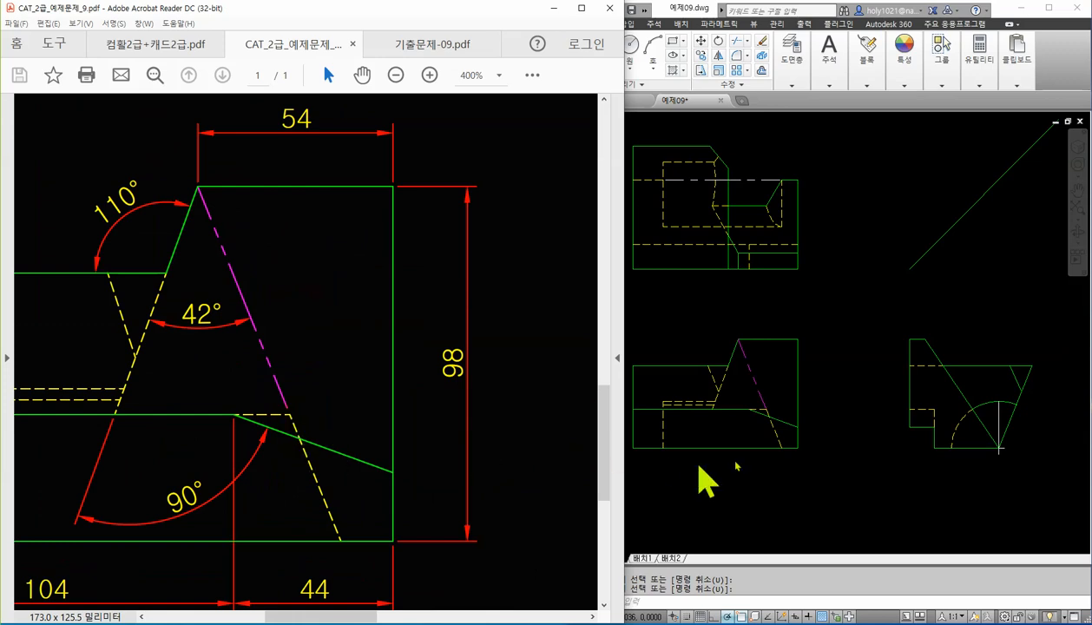
pyautogui.click(851, 452)
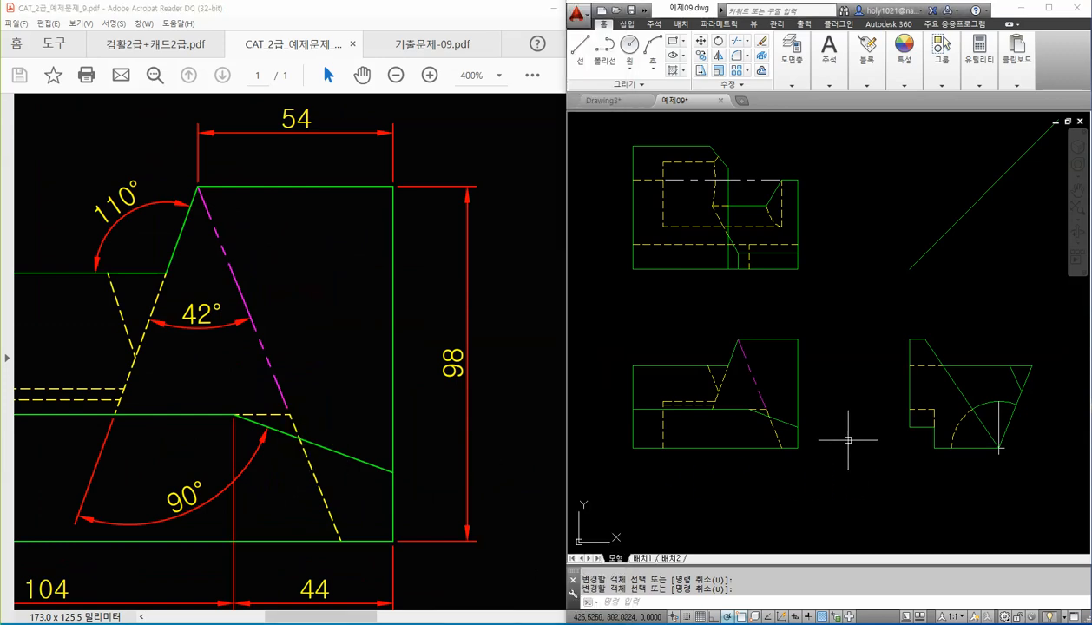
pyautogui.write('len')
pyautogui.press('Return')
pyautogui.write('de')
pyautogui.press('Return')
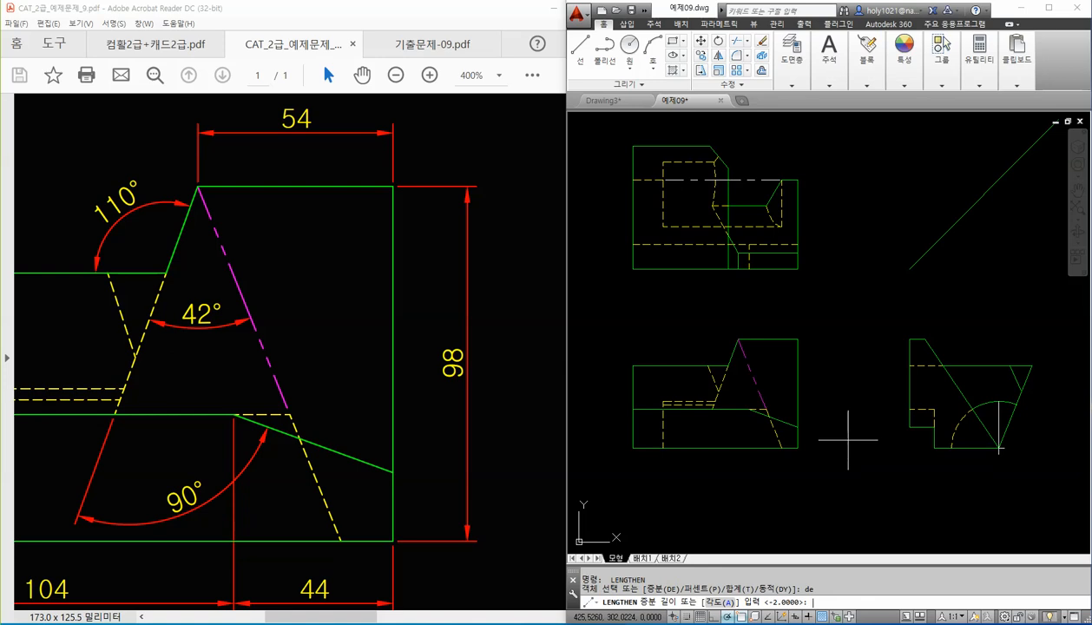
pyautogui.write('-2')
pyautogui.press('Return')
pyautogui.scroll(2, 783, 423)
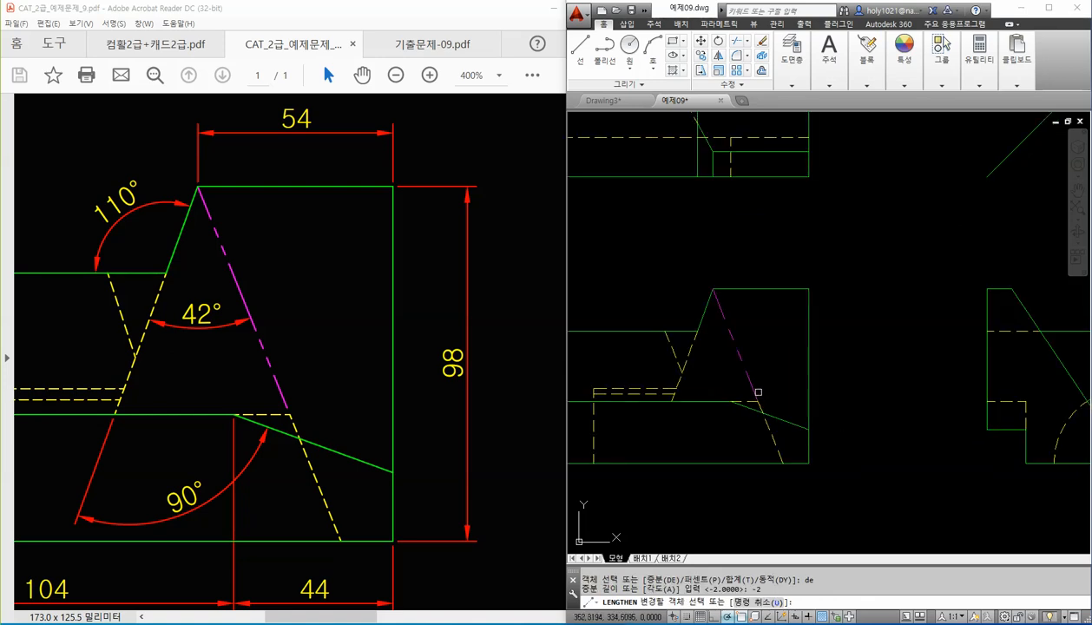
pyautogui.click(759, 392)
pyautogui.press('Return')
# Step: Shorten the inner end of the short horizontal centre mark at the side view's arc centre using Lengthen with a delta of -2
pyautogui.scroll(-2, 799, 382)
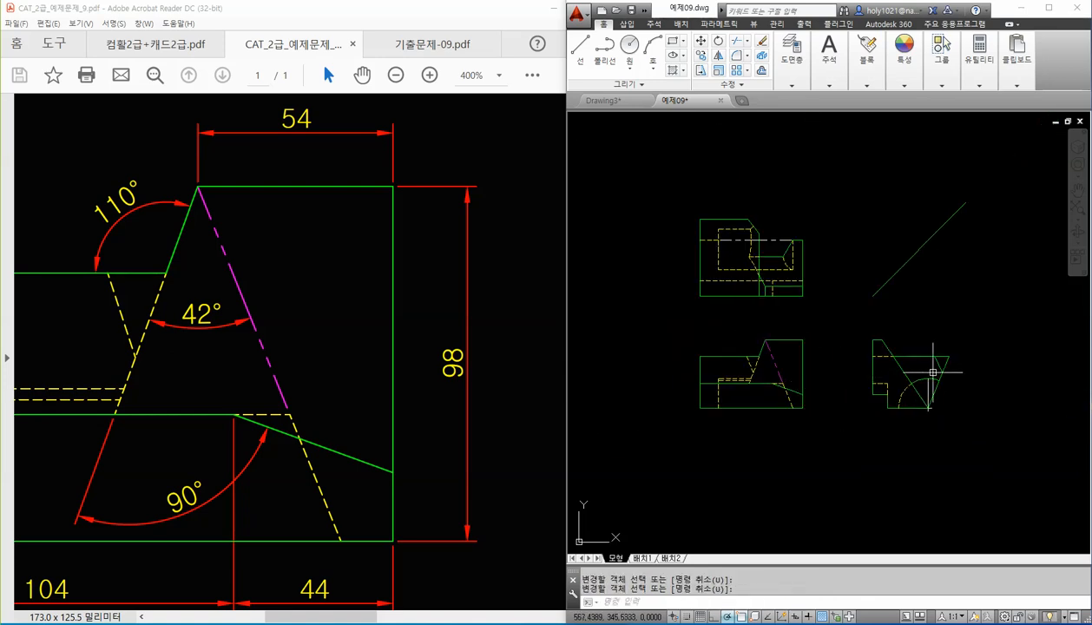
pyautogui.scroll(1, 912, 382)
pyautogui.scroll(5, 931, 429)
pyautogui.press('Return')
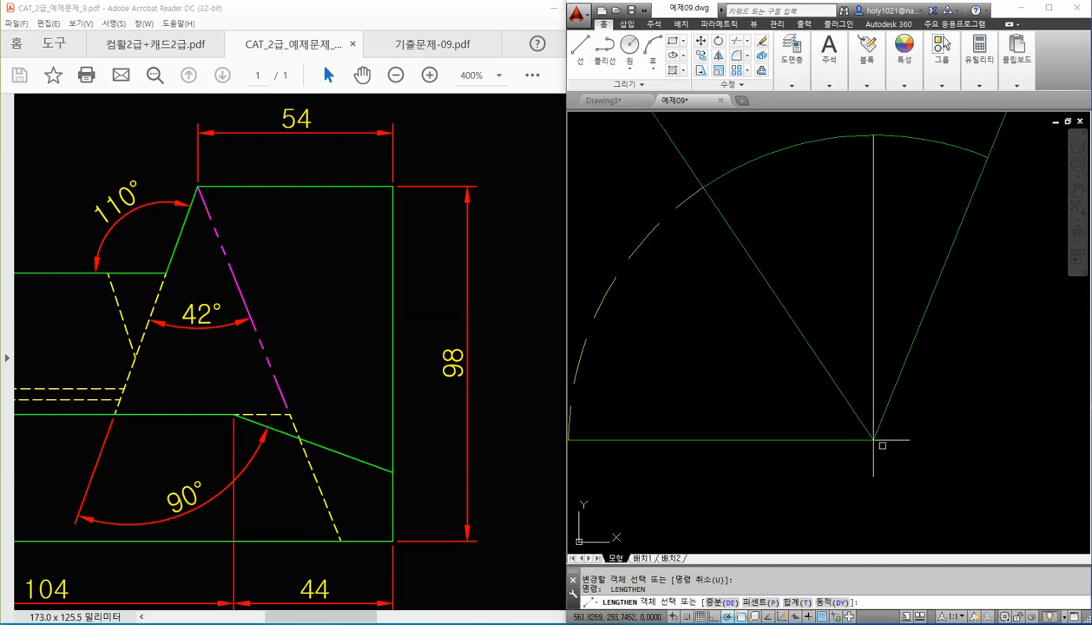
pyautogui.write('de')
pyautogui.press('Return')
pyautogui.write('-2')
pyautogui.press('Return')
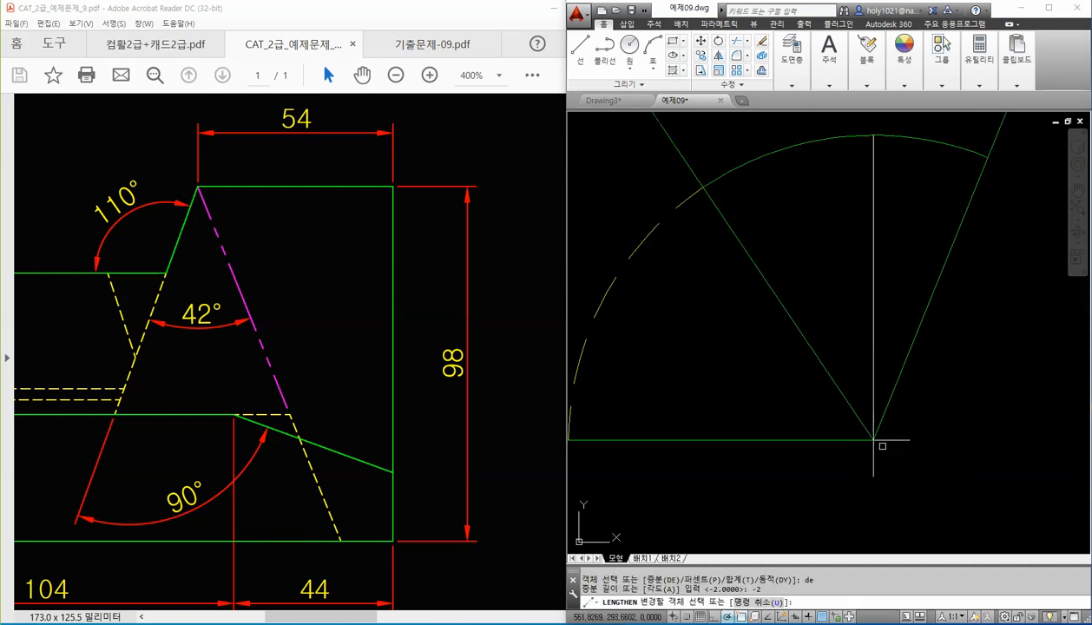
pyautogui.click(824, 365)
pyautogui.press('Return')
pyautogui.scroll(-3, 830, 322)
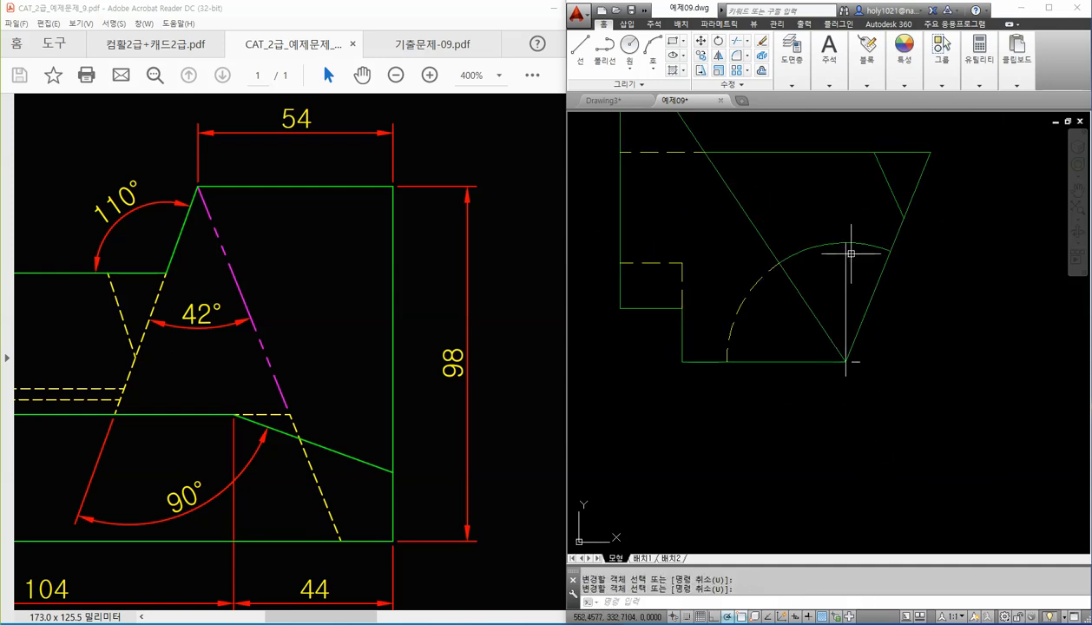
# Step: Check the side view in the reference PDF and extend the vertical centre line above the arc using Lengthen with a delta of 5
pyautogui.click(451, 404)
pyautogui.keyDown('ctrl'); pyautogui.scroll(-4, 458, 415); pyautogui.keyUp('ctrl')
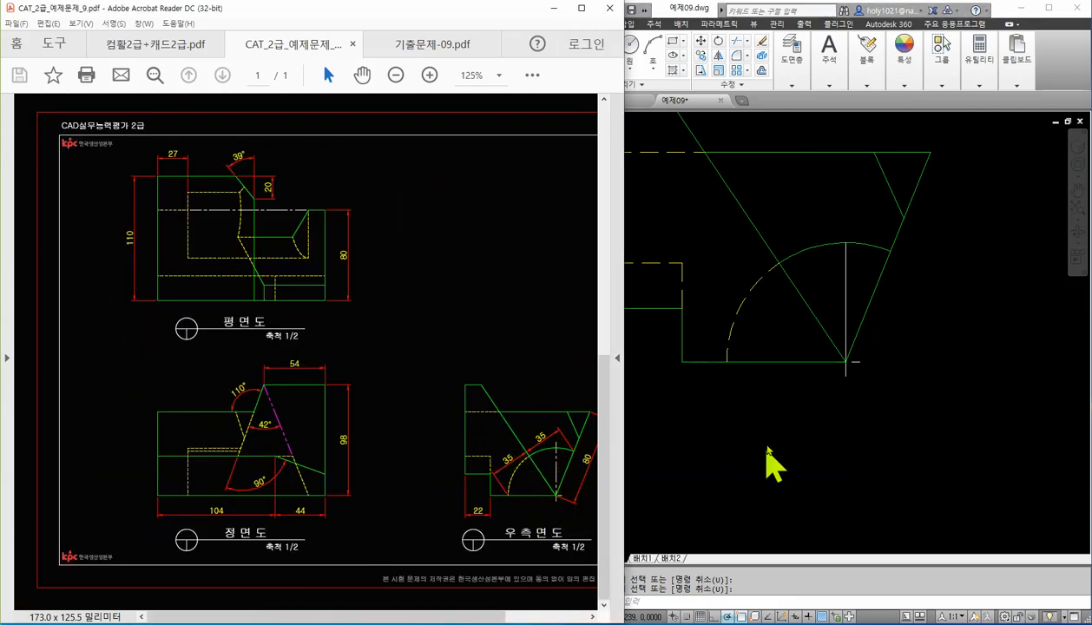
pyautogui.click(828, 438)
pyautogui.write('len')
pyautogui.press('Return')
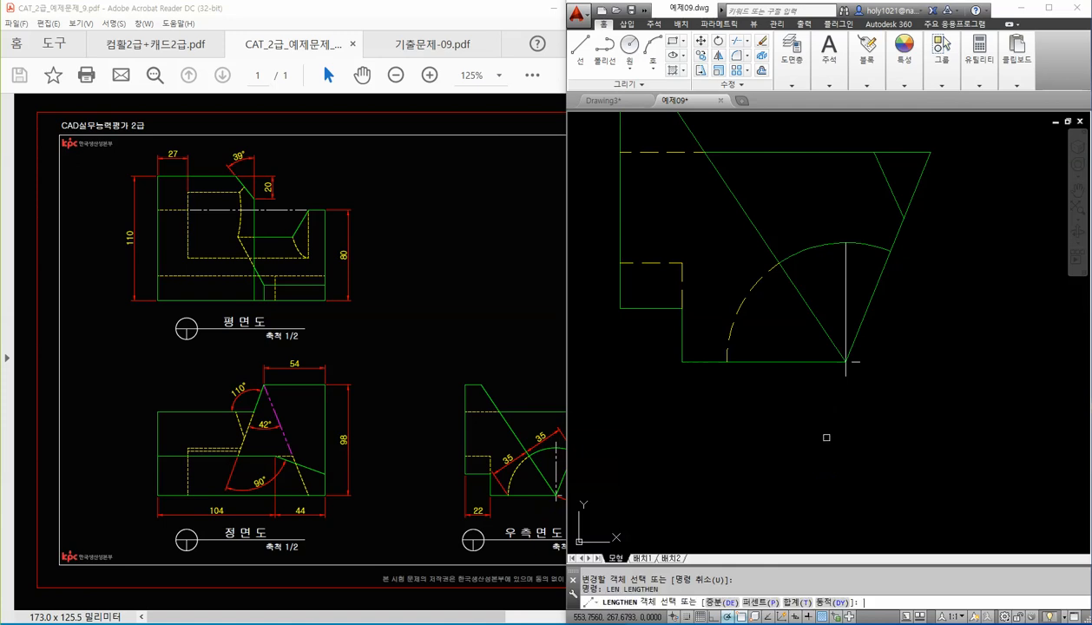
pyautogui.write('de')
pyautogui.press('Return')
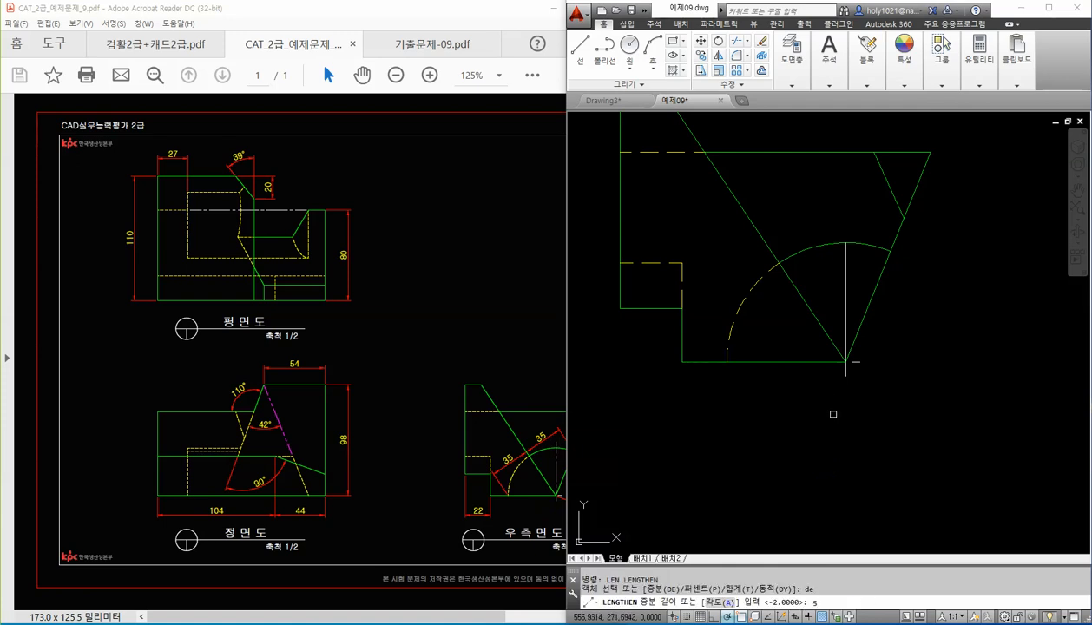
pyautogui.write('5')
pyautogui.press('Return')
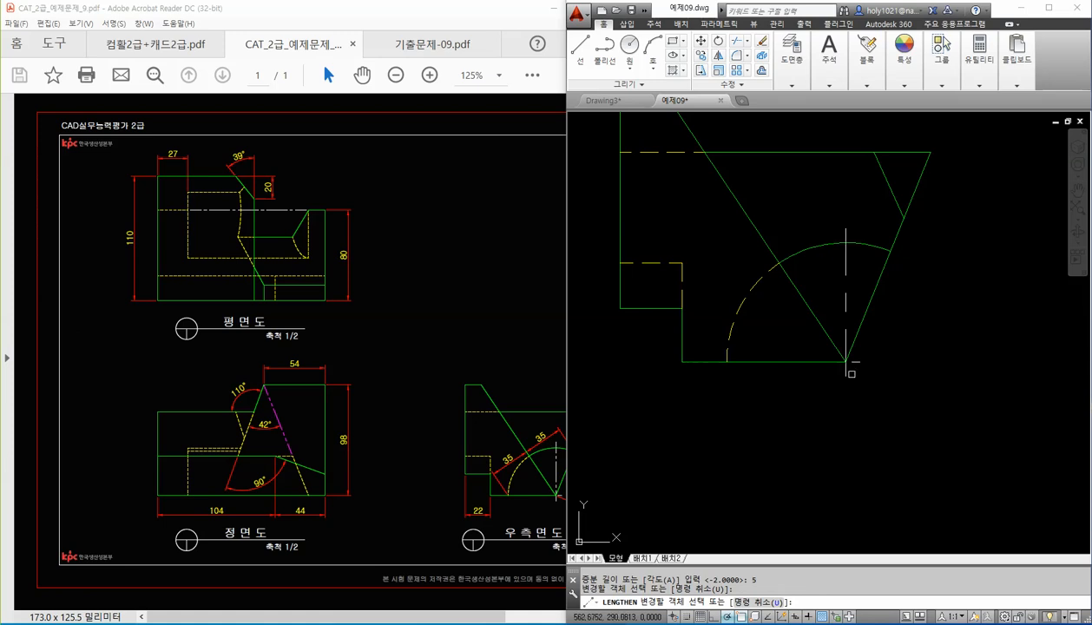
# Step: Remove duplicate and overlapping objects from all three views using Overkill with its default settings
pyautogui.press('Escape')
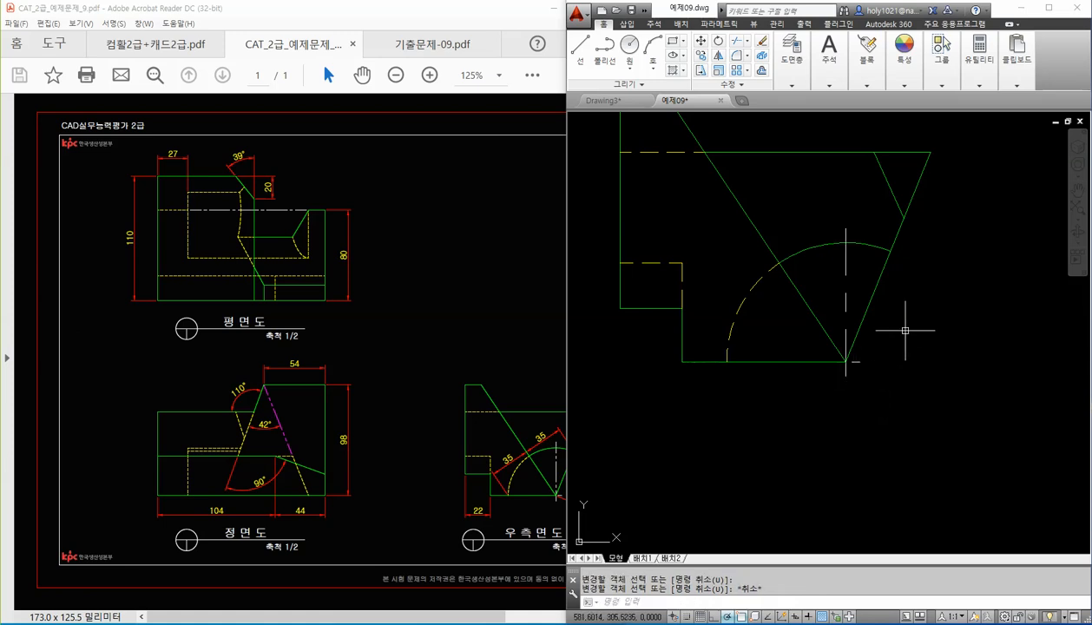
pyautogui.click(483, 354)
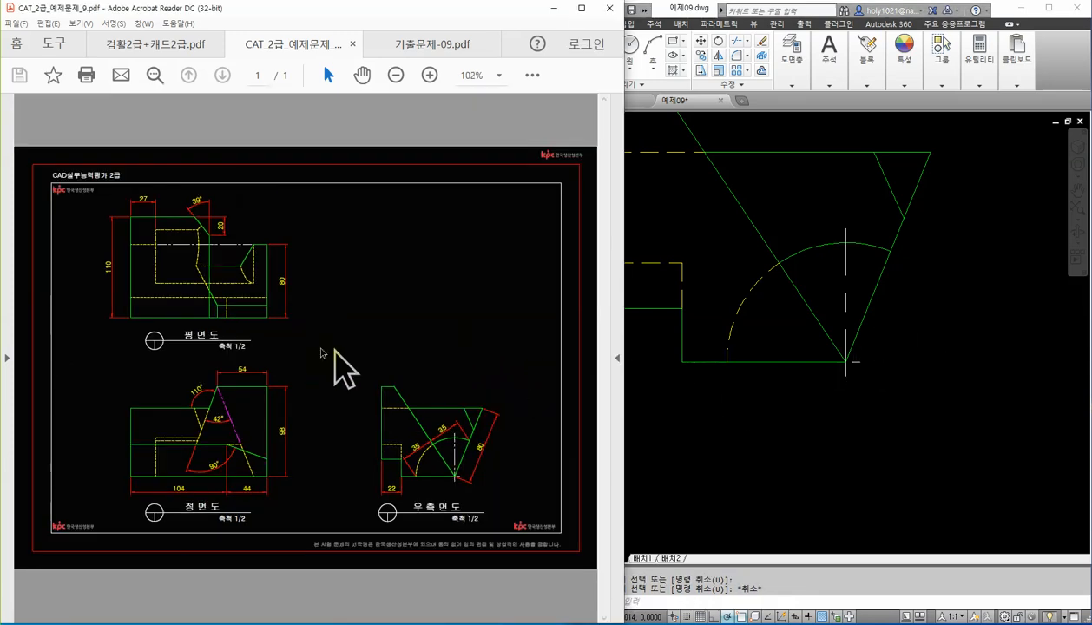
pyautogui.click(805, 483)
pyautogui.scroll(-5, 805, 483)
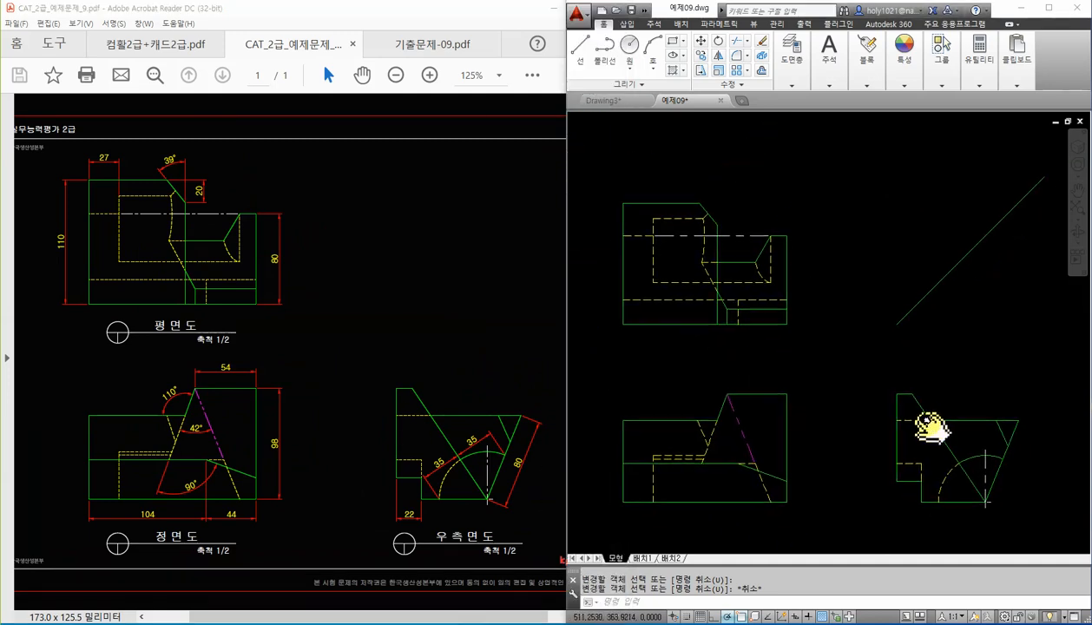
pyautogui.moveTo(929, 426); pyautogui.dragTo(927, 398, button='middle')
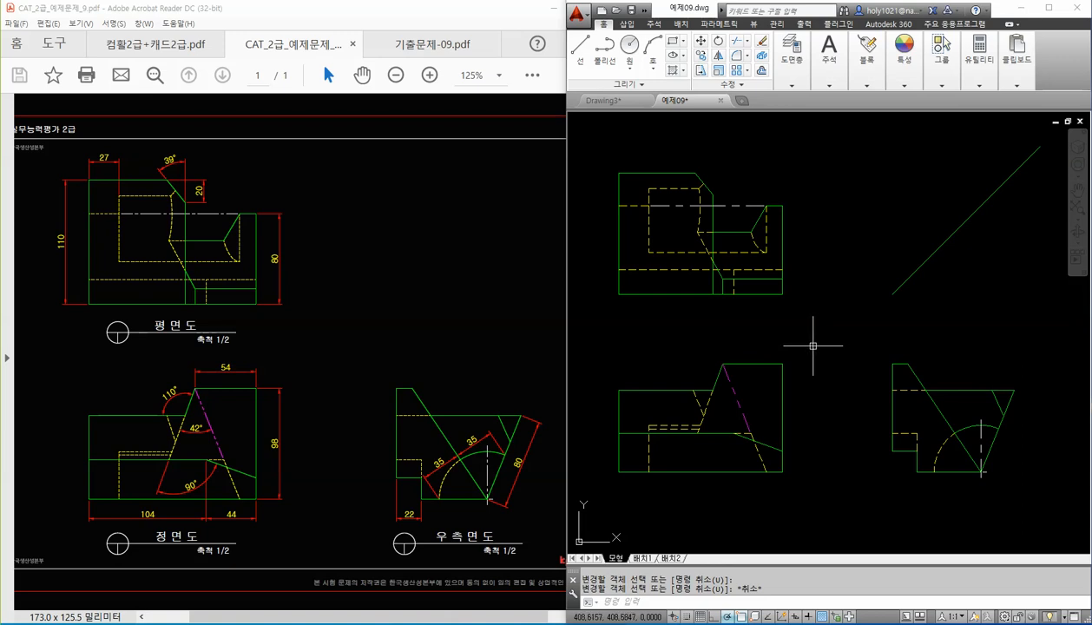
pyautogui.write('c')
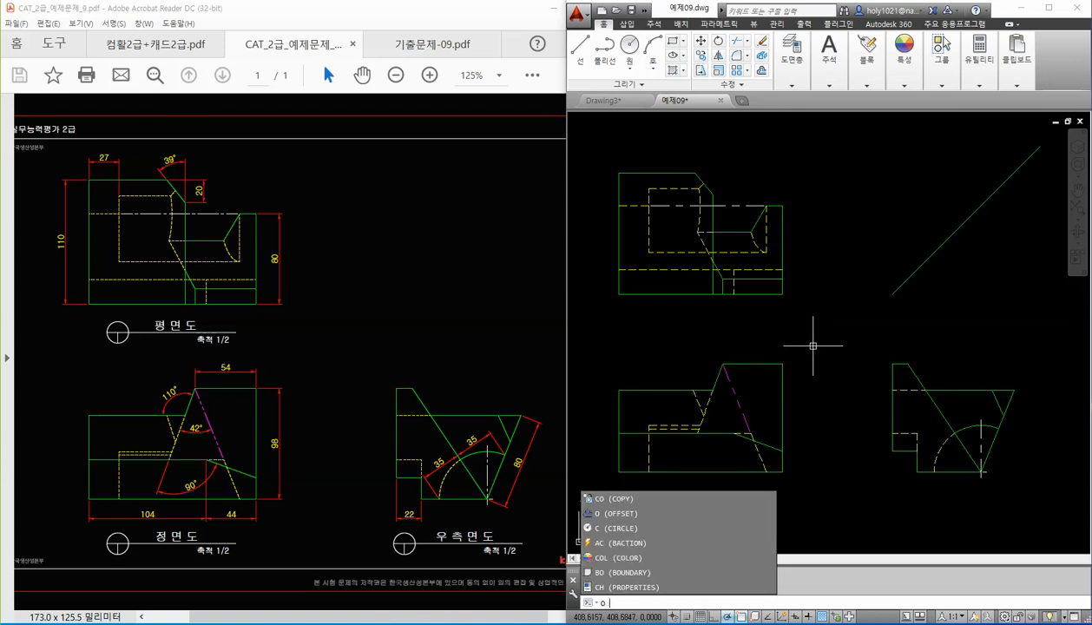
pyautogui.write('verkill')
pyautogui.press('Return')
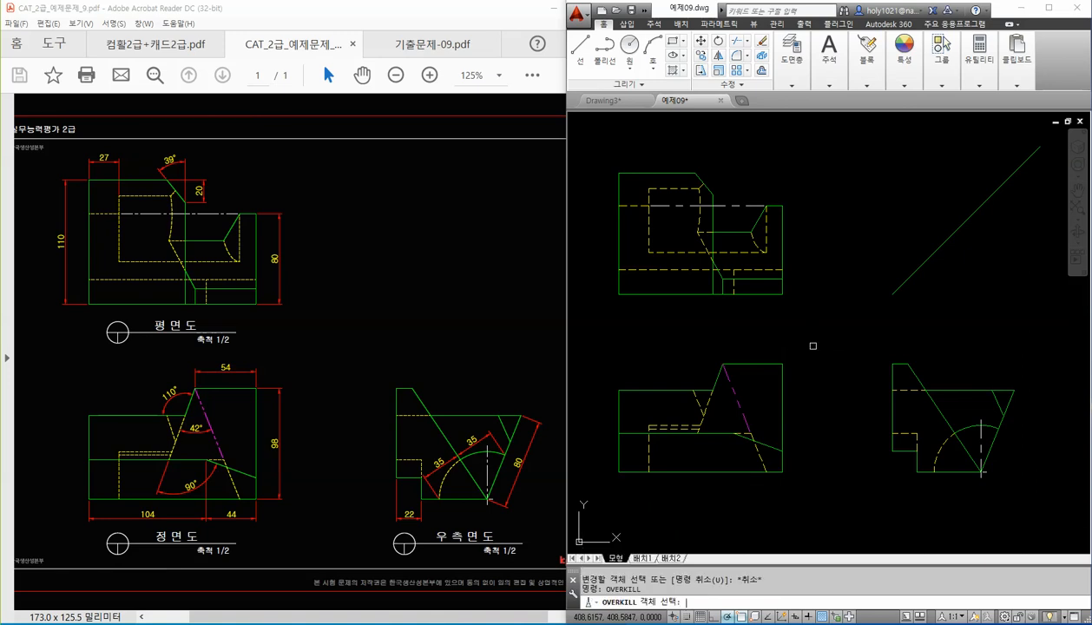
pyautogui.click(1017, 505)
pyautogui.click(580, 147)
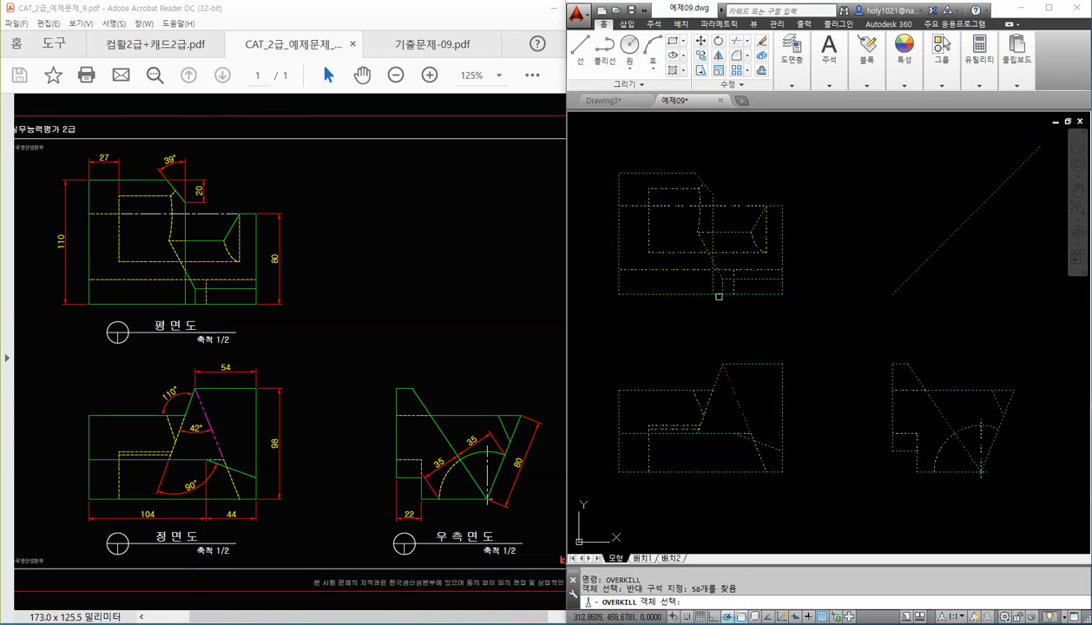
pyautogui.press('Return')
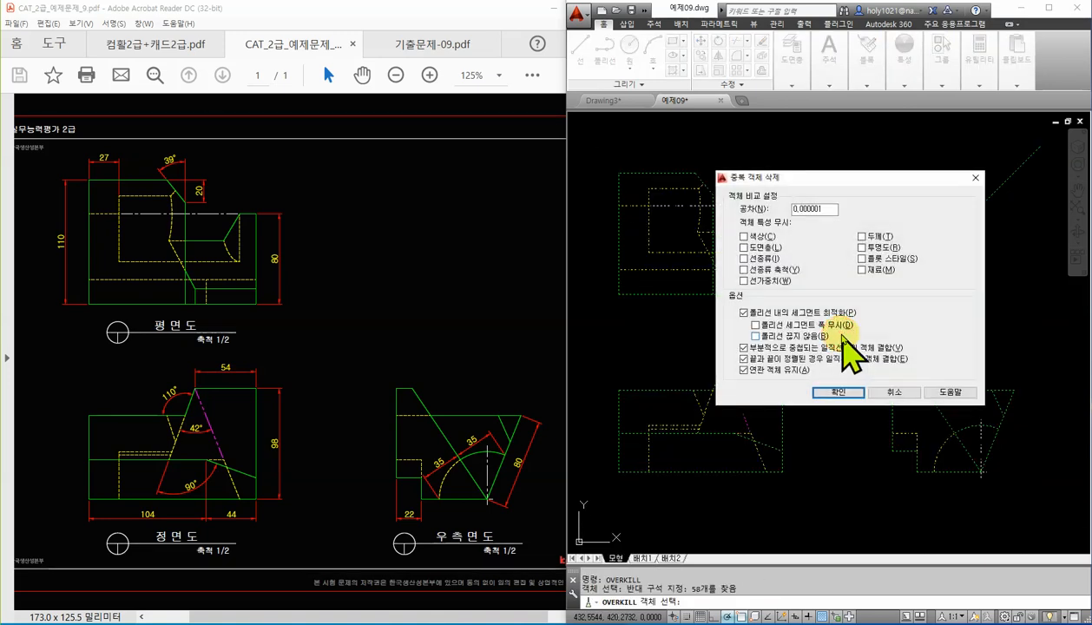
pyautogui.click(839, 392)
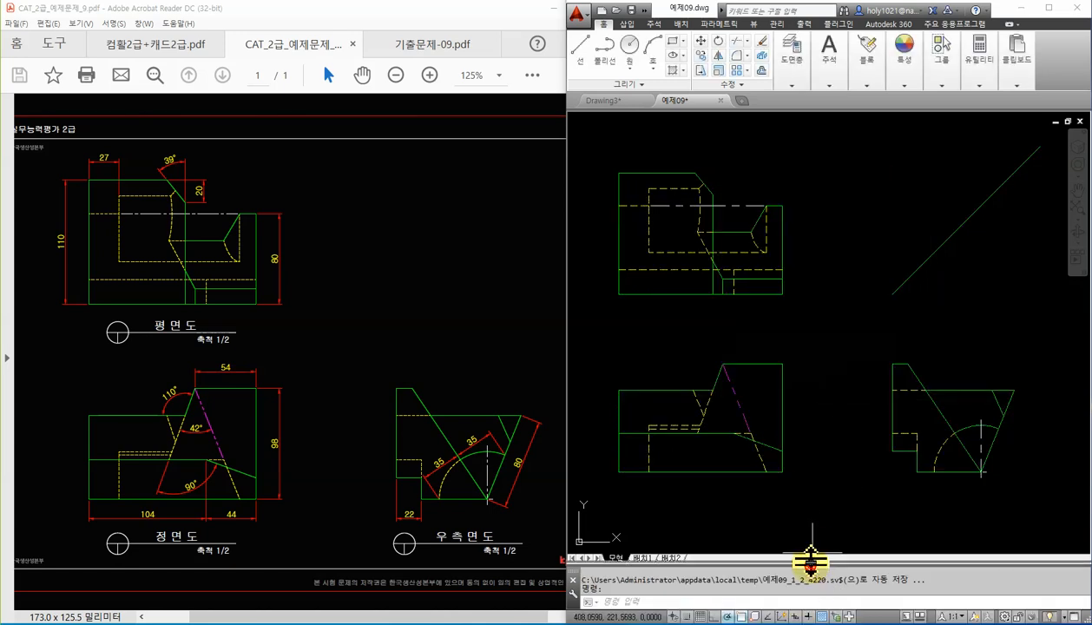
# Step: Enlarge the command history to read the Overkill report and inspect the plan, front and side views
pyautogui.moveTo(807, 557)
pyautogui.mouseDown()
pyautogui.moveTo(808, 534)
pyautogui.moveTo(812, 551)
pyautogui.mouseUp()
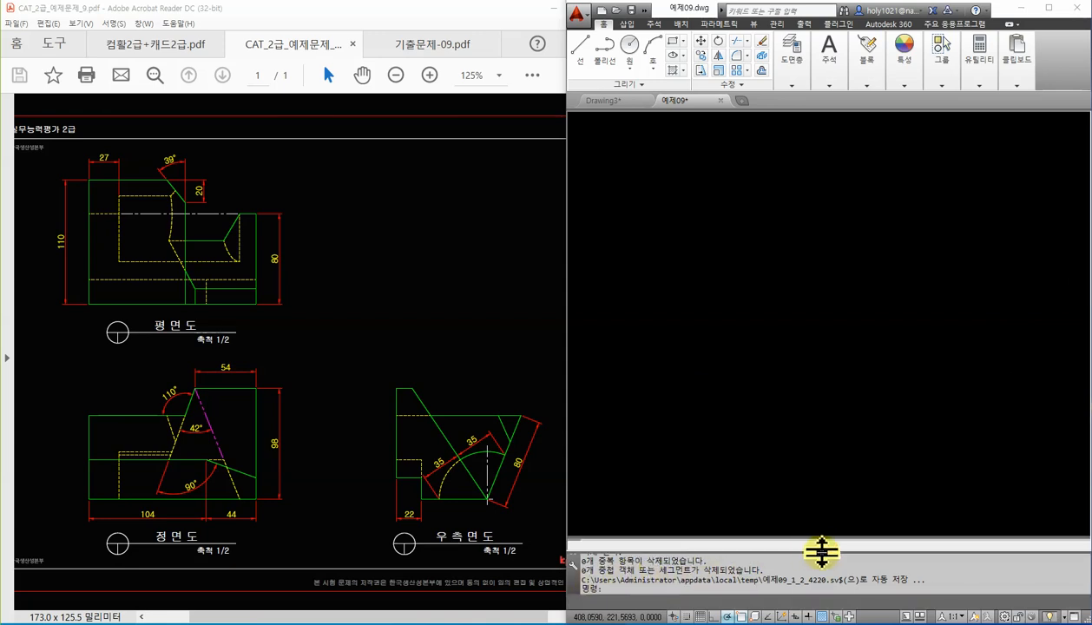
pyautogui.click(853, 434)
pyautogui.click(814, 331)
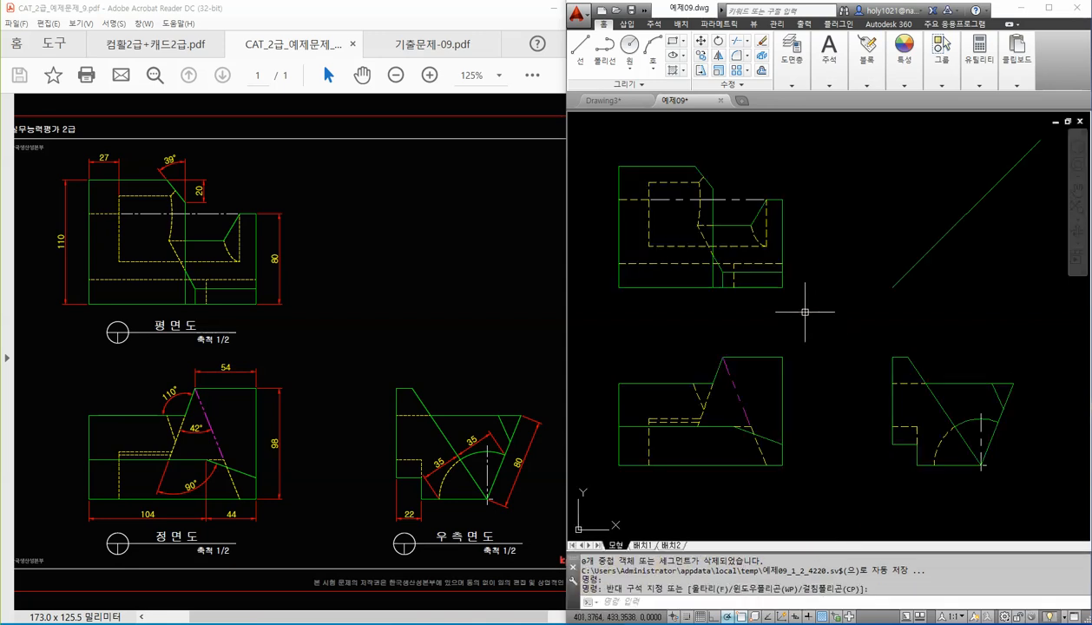
pyautogui.scroll(2, 707, 243)
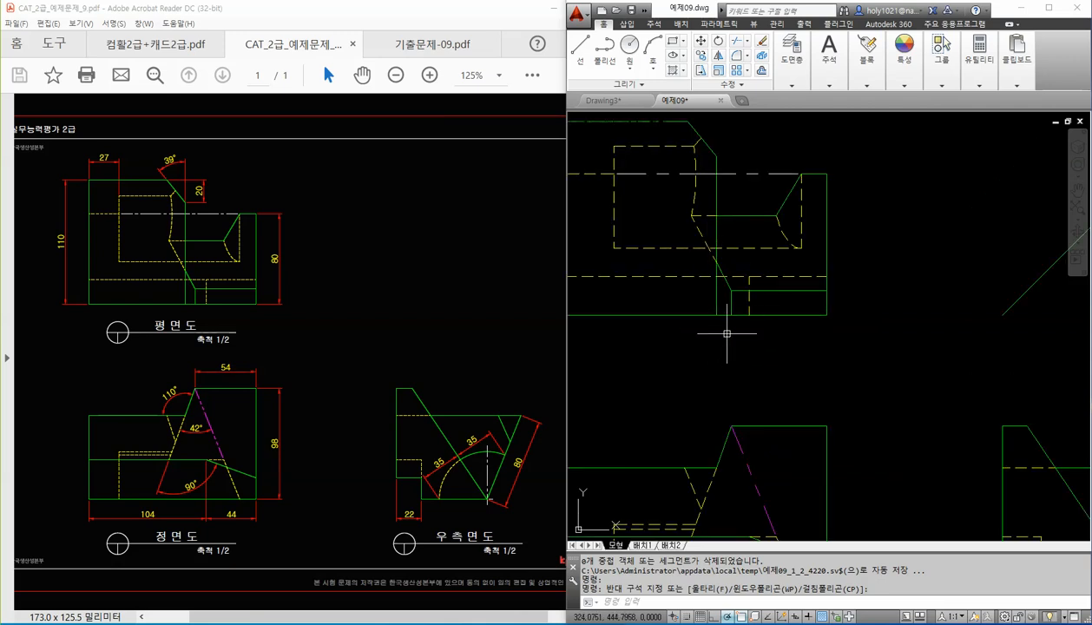
pyautogui.moveTo(727, 333)
pyautogui.mouseDown(button='middle')
pyautogui.moveTo(781, 371)
pyautogui.moveTo(798, 339)
pyautogui.moveTo(800, 257)
pyautogui.mouseUp(button='middle')
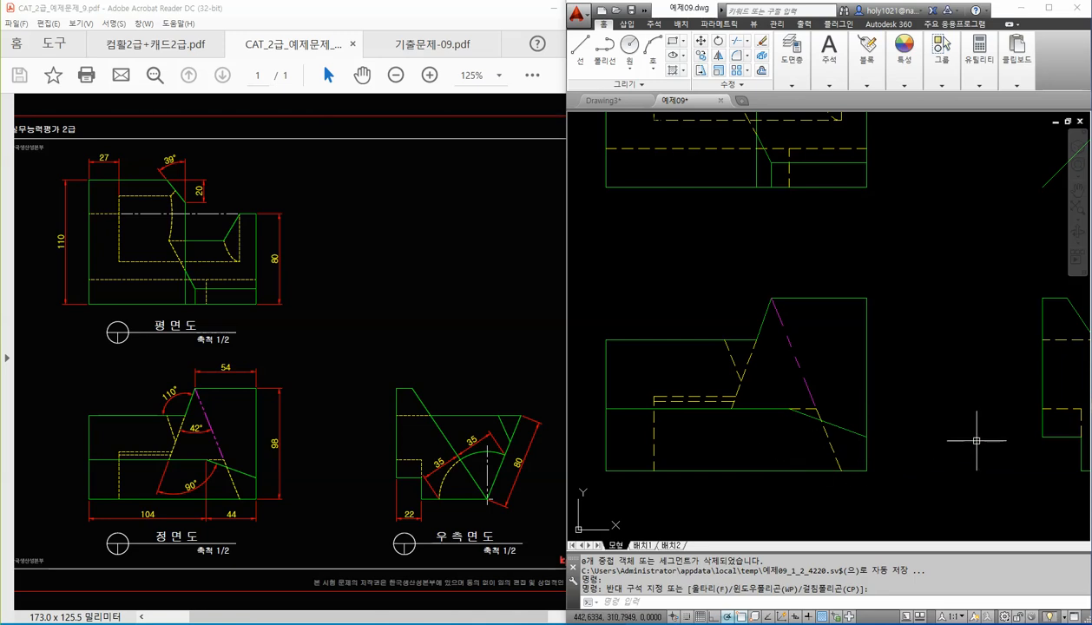
pyautogui.moveTo(982, 440)
pyautogui.mouseDown(button='middle')
pyautogui.moveTo(794, 435)
pyautogui.moveTo(818, 439)
pyautogui.moveTo(807, 436)
pyautogui.mouseUp(button='middle')
pyautogui.scroll(-2, 785, 417)
pyautogui.moveTo(759, 377); pyautogui.dragTo(827, 392, button='middle')
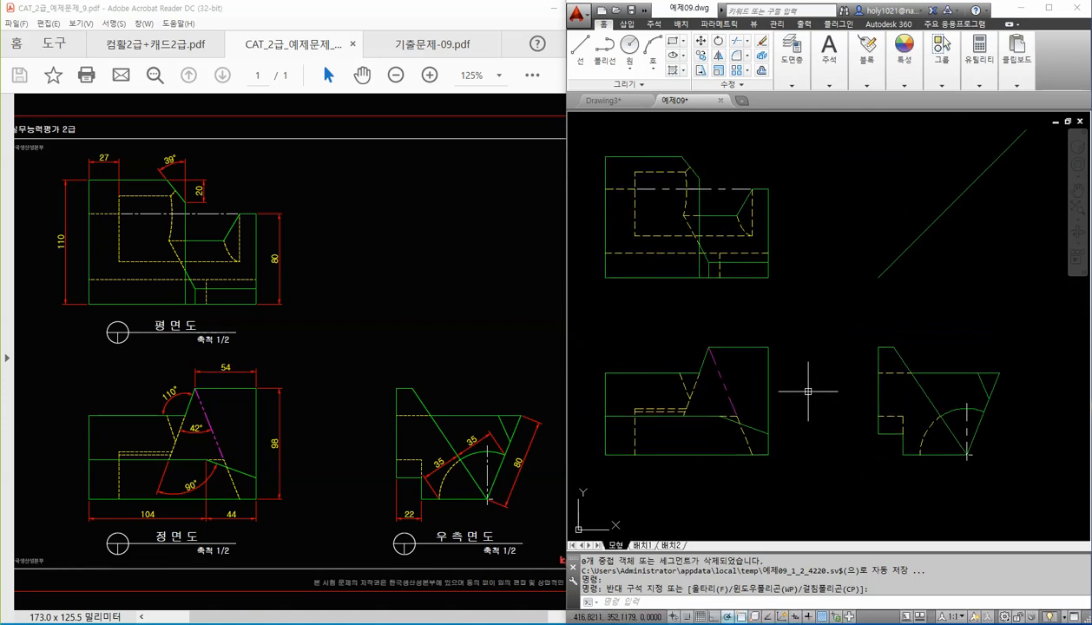
# Step: Delete the diagonal projection line above the side view
pyautogui.click(956, 269)
pyautogui.click(878, 220)
pyautogui.press('Delete')
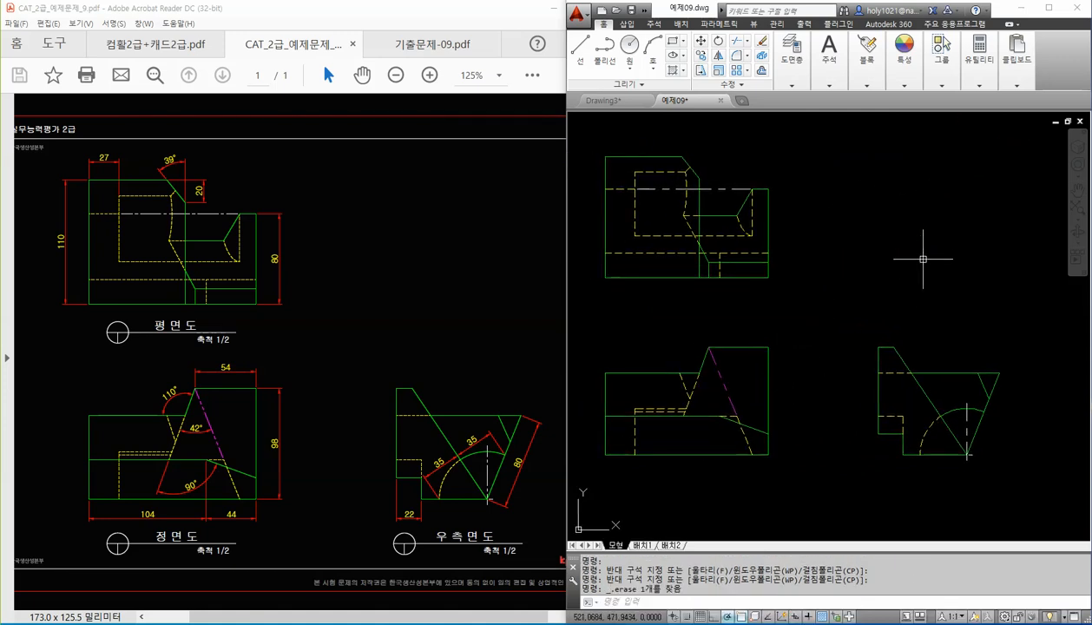
# Step: Make the 치수 layer current for dimensioning
pyautogui.moveTo(821, 233); pyautogui.dragTo(826, 239, button='middle')
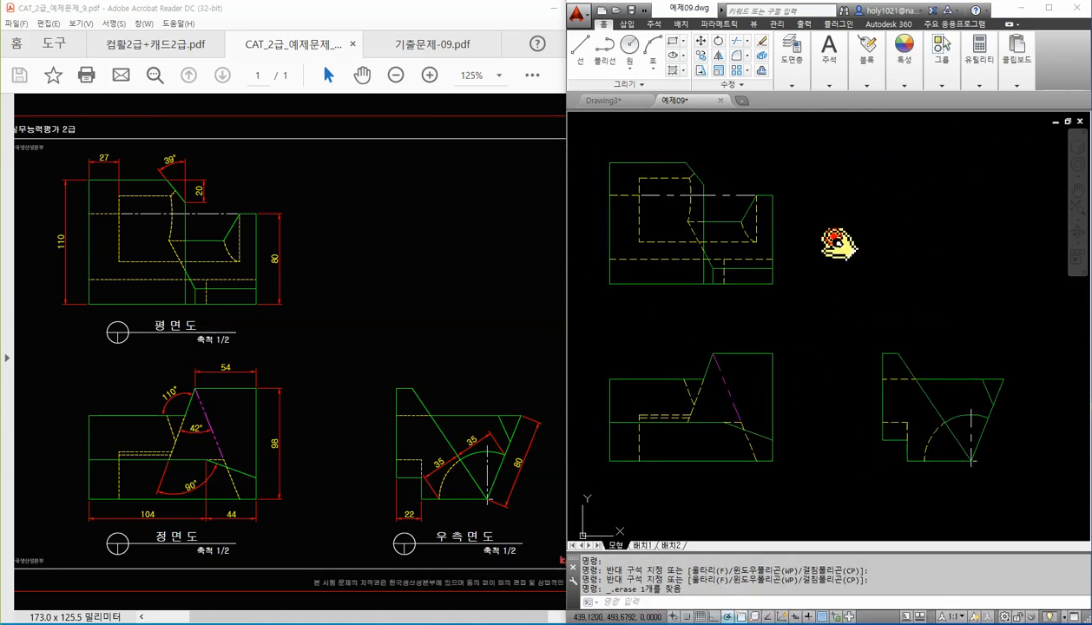
pyautogui.click(792, 84)
pyautogui.click(891, 129)
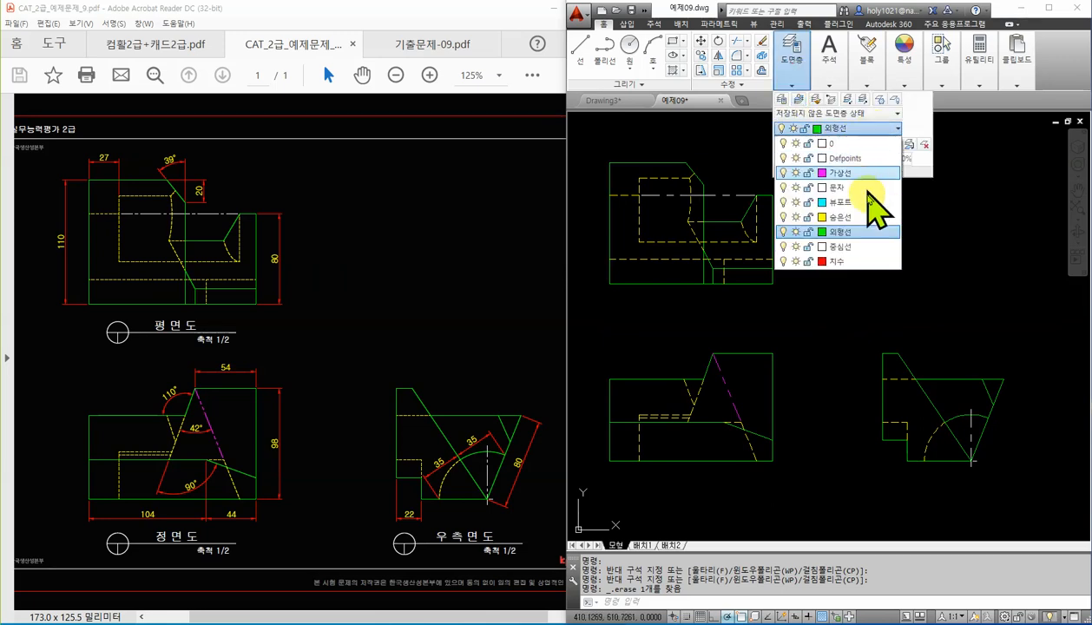
pyautogui.click(846, 262)
# Step: Add a linear dimension for the plan view's full height, placed outside its left edge
pyautogui.click(829, 84)
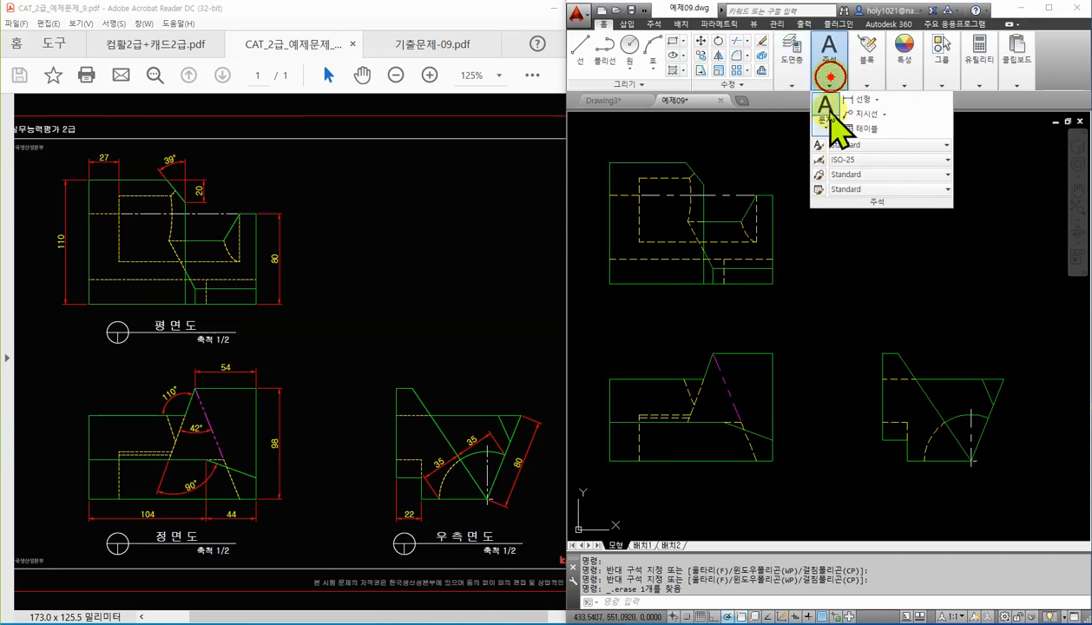
pyautogui.click(861, 101)
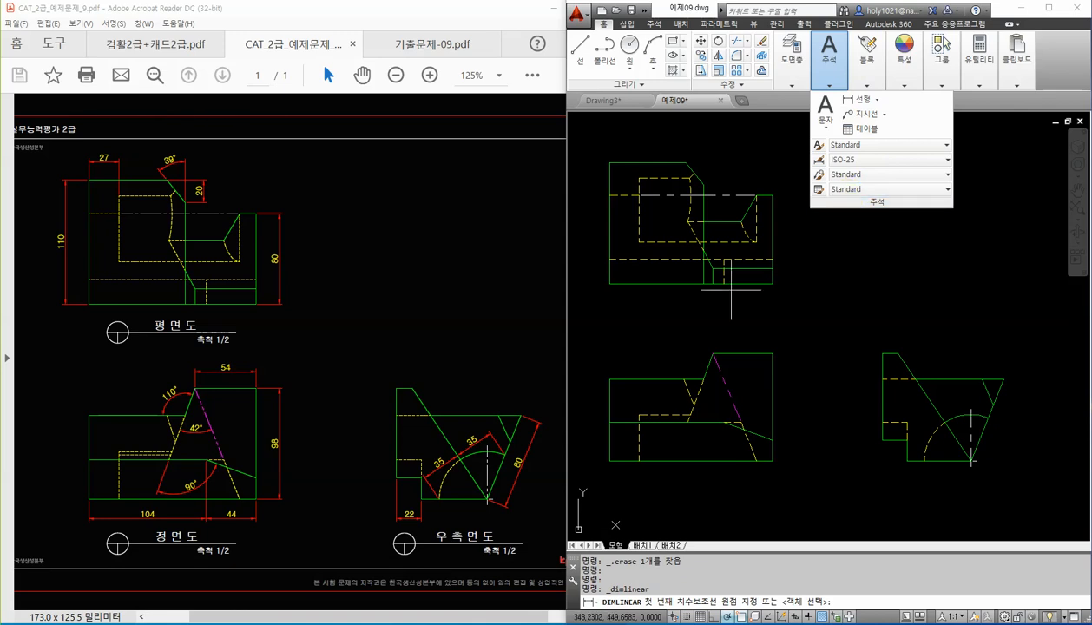
pyautogui.click(610, 163)
pyautogui.click(610, 283)
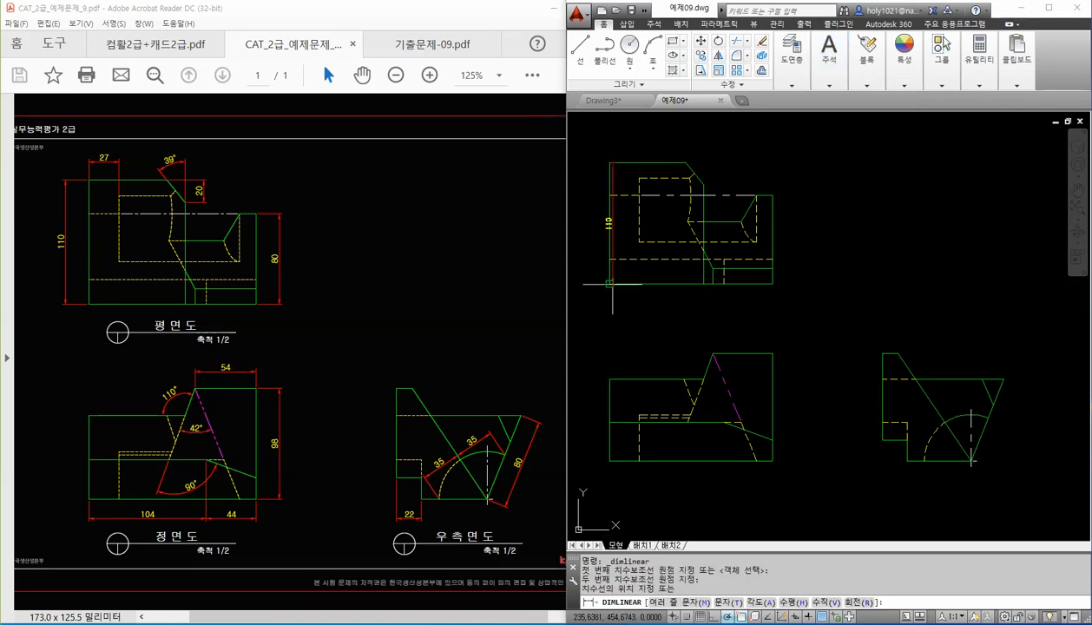
pyautogui.click(589, 260)
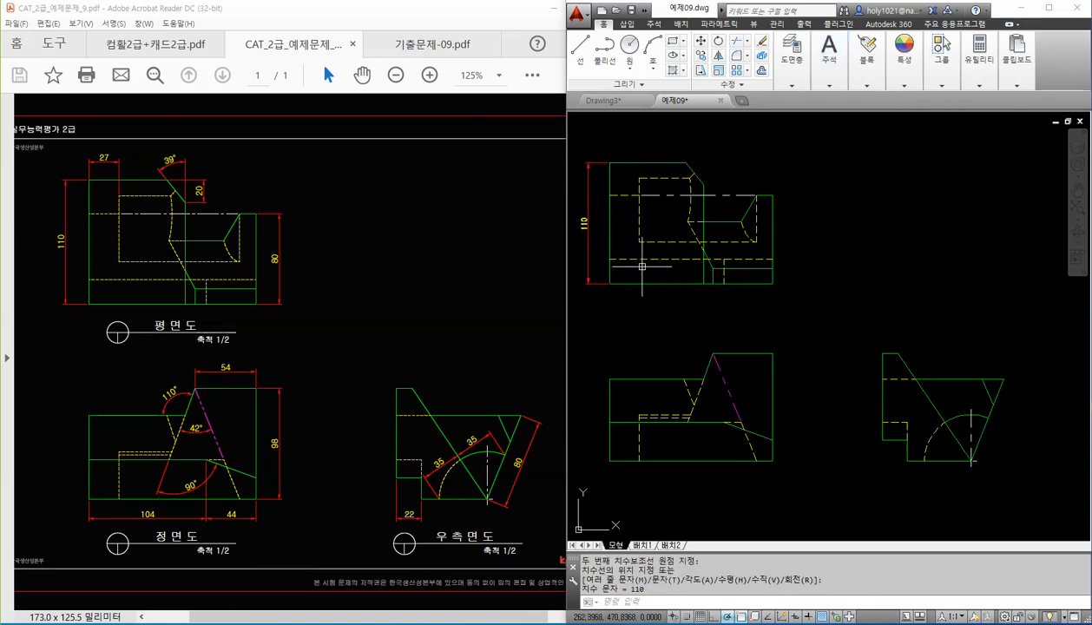
# Step: Dimension the horizontal distance from the plan view's left edge to the dashed rectangle, placed above the view
pyautogui.scroll(2, 599, 235)
pyautogui.moveTo(673, 191); pyautogui.dragTo(684, 224, button='middle')
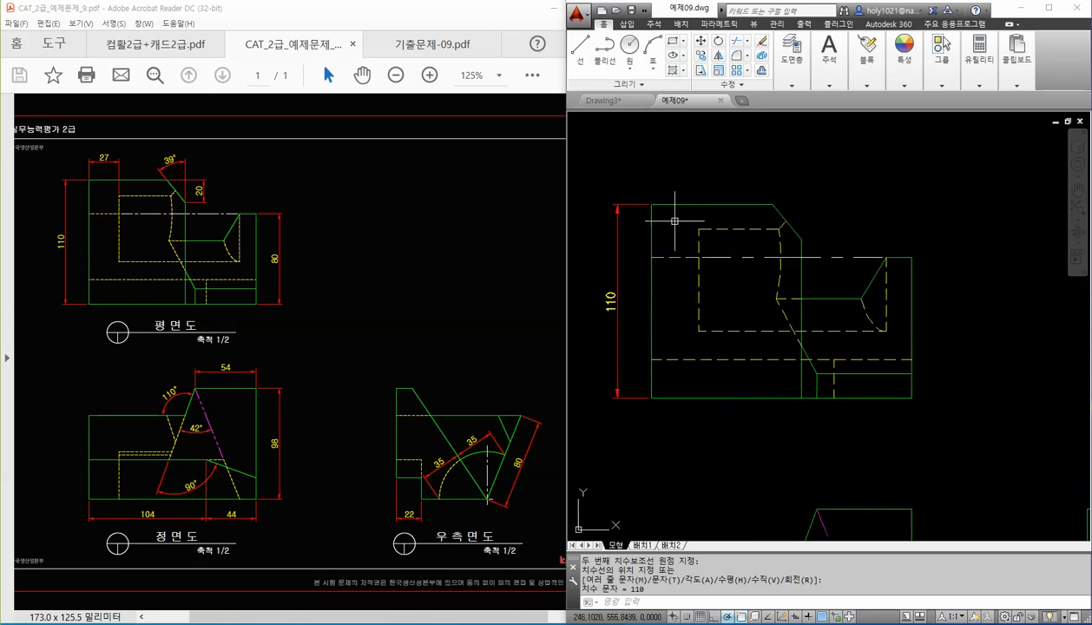
pyautogui.press('space')
pyautogui.click(698, 230)
pyautogui.click(652, 205)
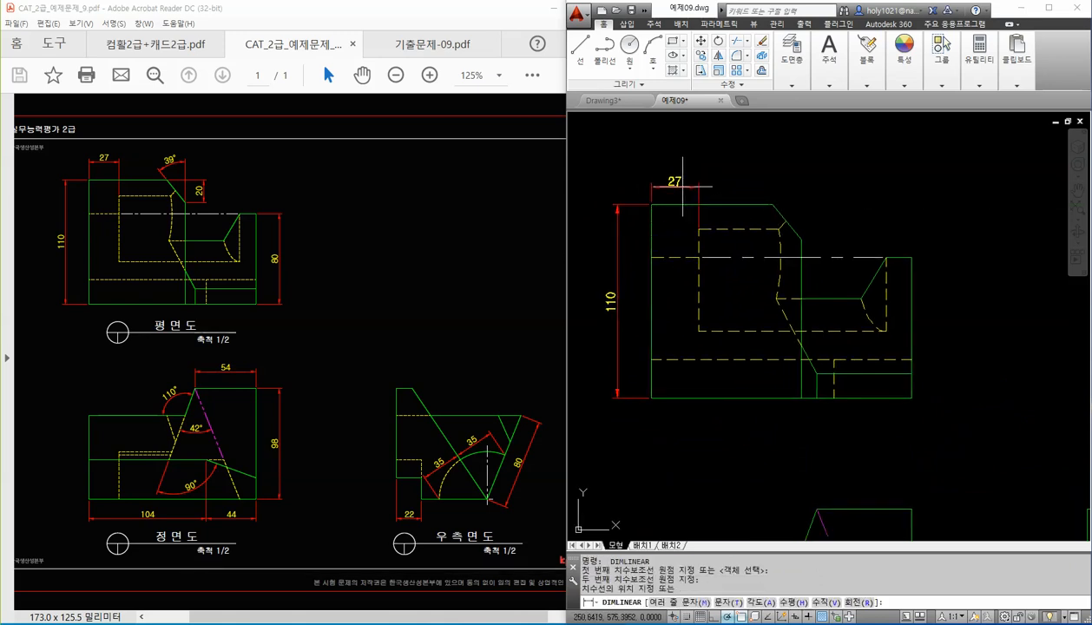
pyautogui.click(682, 179)
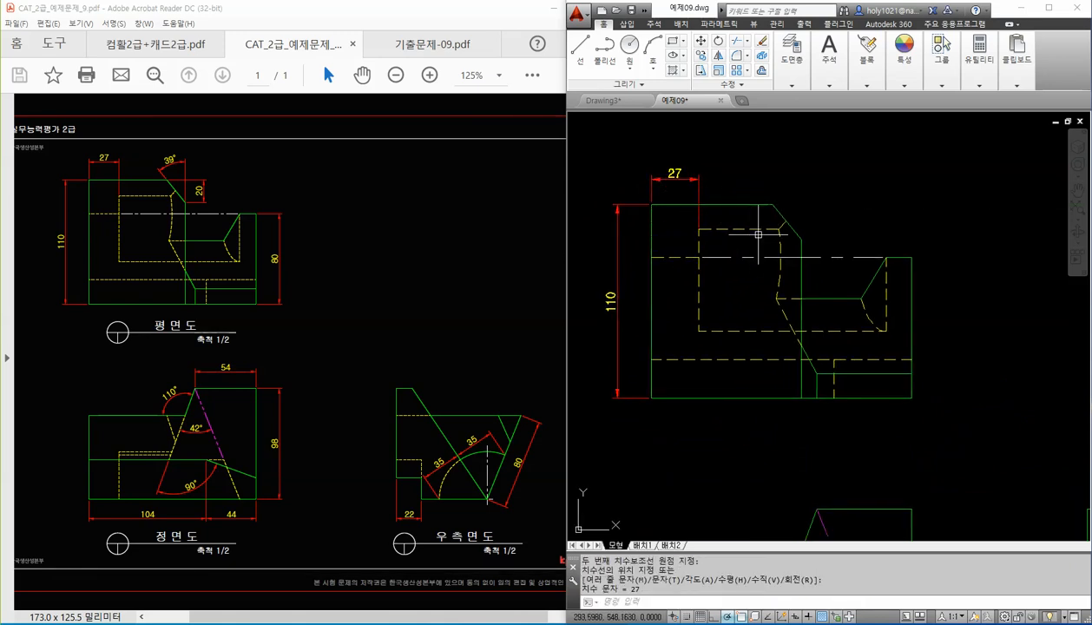
# Step: Add vertical linear dimensions for the plan view's sloped upper corner and its full right edge
pyautogui.press('space')
pyautogui.click(773, 205)
pyautogui.click(797, 237)
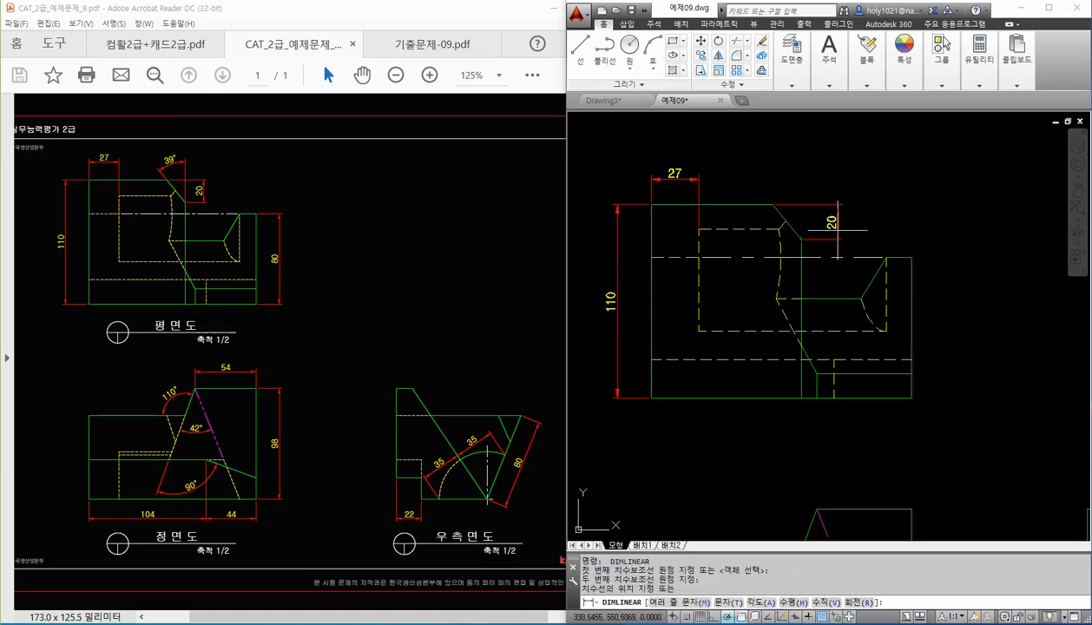
pyautogui.click(827, 223)
pyautogui.press('space')
pyautogui.click(912, 258)
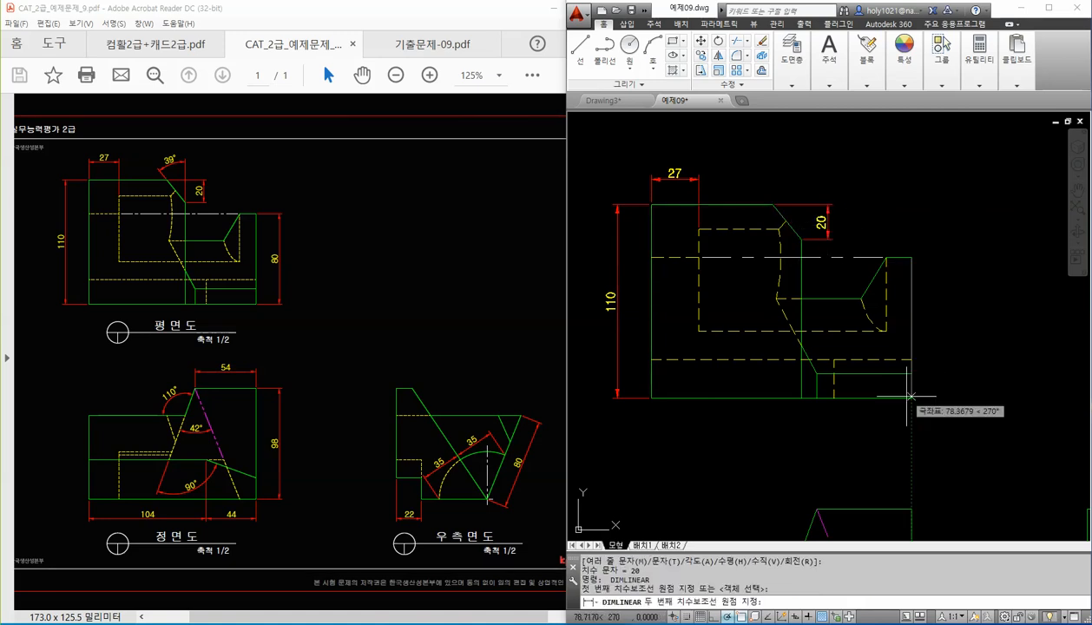
pyautogui.click(912, 399)
pyautogui.click(940, 356)
# Step: Dimension the front view's top edge width above it and the full height outside its right edge
pyautogui.moveTo(803, 454); pyautogui.dragTo(782, 270, button='middle')
pyautogui.press('space')
pyautogui.click(793, 324)
pyautogui.click(886, 324)
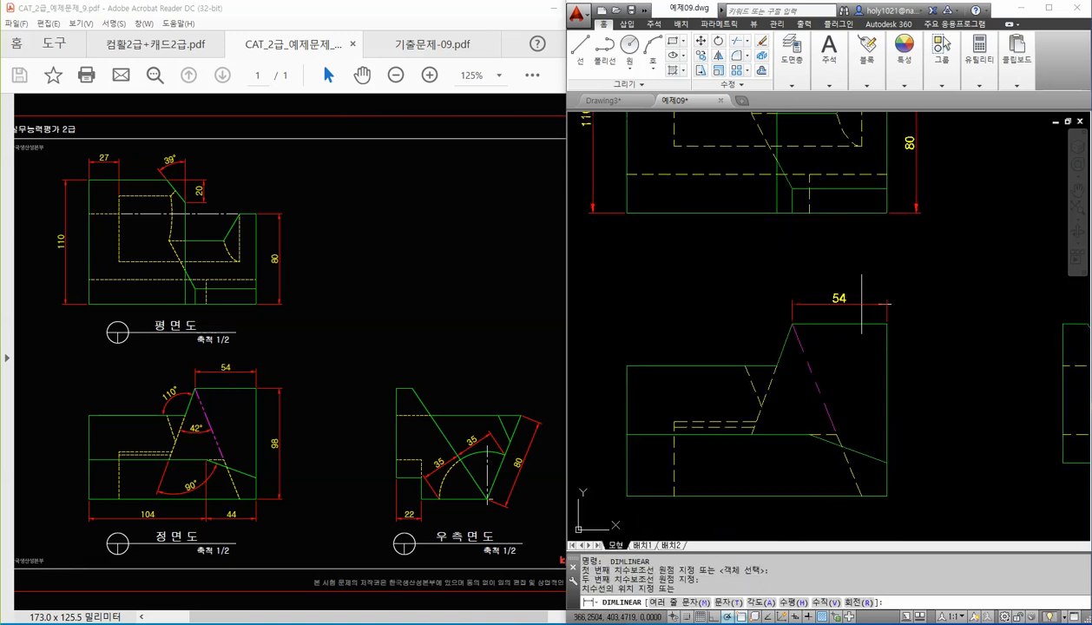
pyautogui.click(878, 303)
pyautogui.press('space')
pyautogui.click(887, 324)
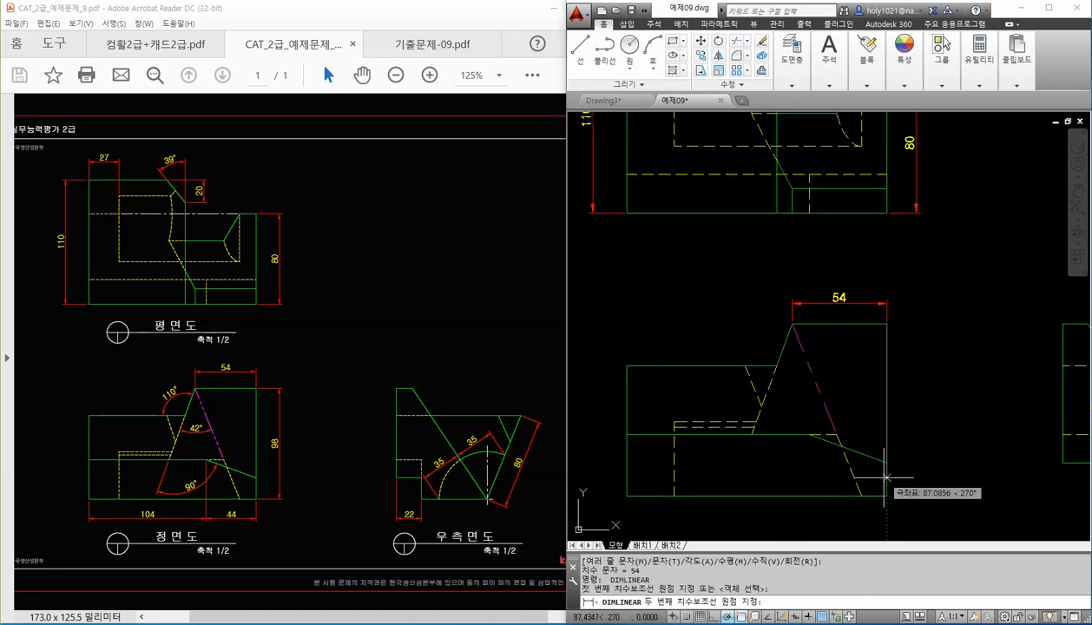
pyautogui.click(887, 496)
pyautogui.click(914, 461)
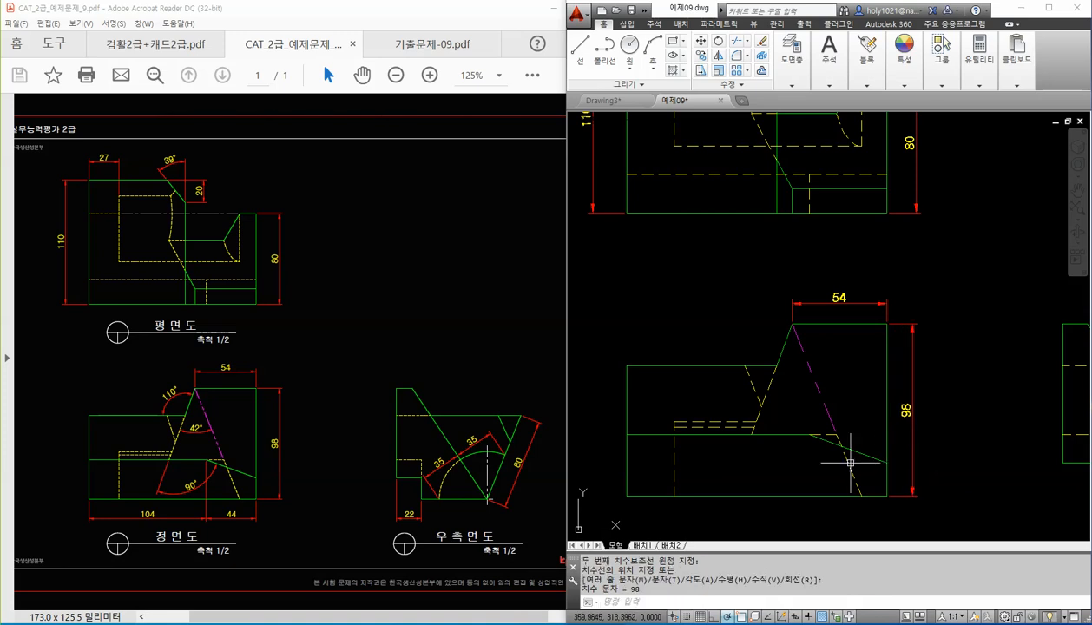
# Step: Dimension the horizontal distances from the sloped line's upper end to the front view's left and right edges, aligned below the view
pyautogui.moveTo(757, 486); pyautogui.dragTo(761, 395, button='middle')
pyautogui.press('space')
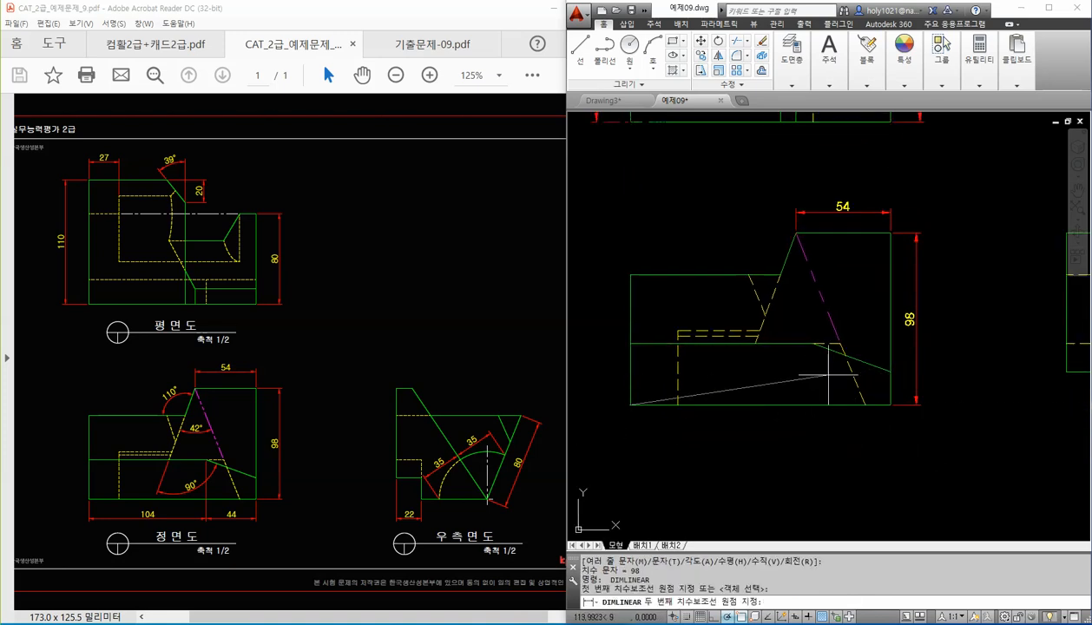
pyautogui.click(813, 344)
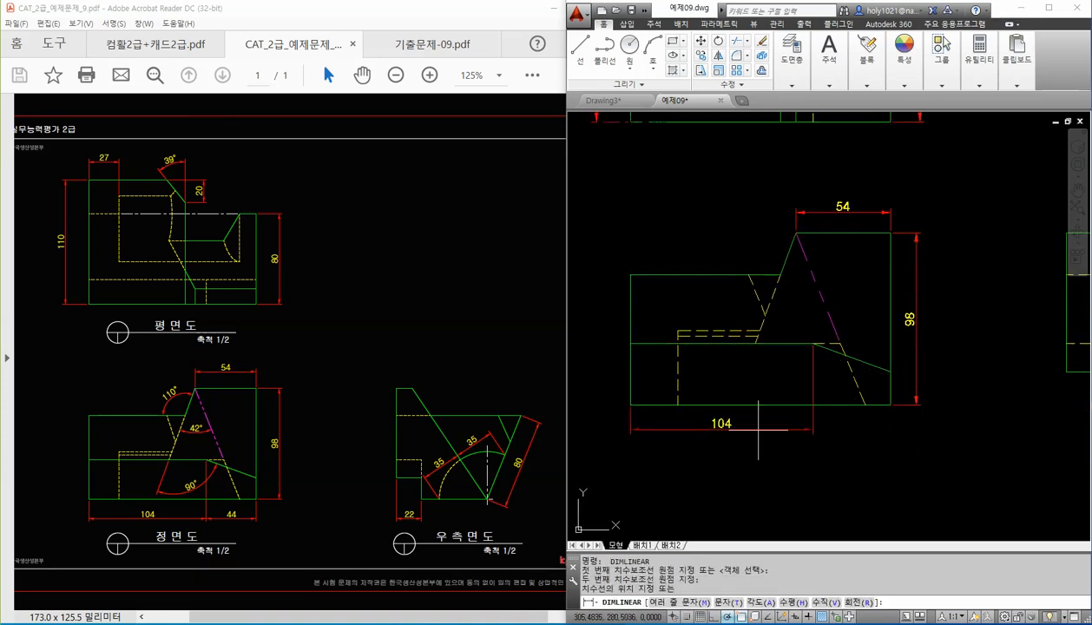
pyautogui.click(764, 431)
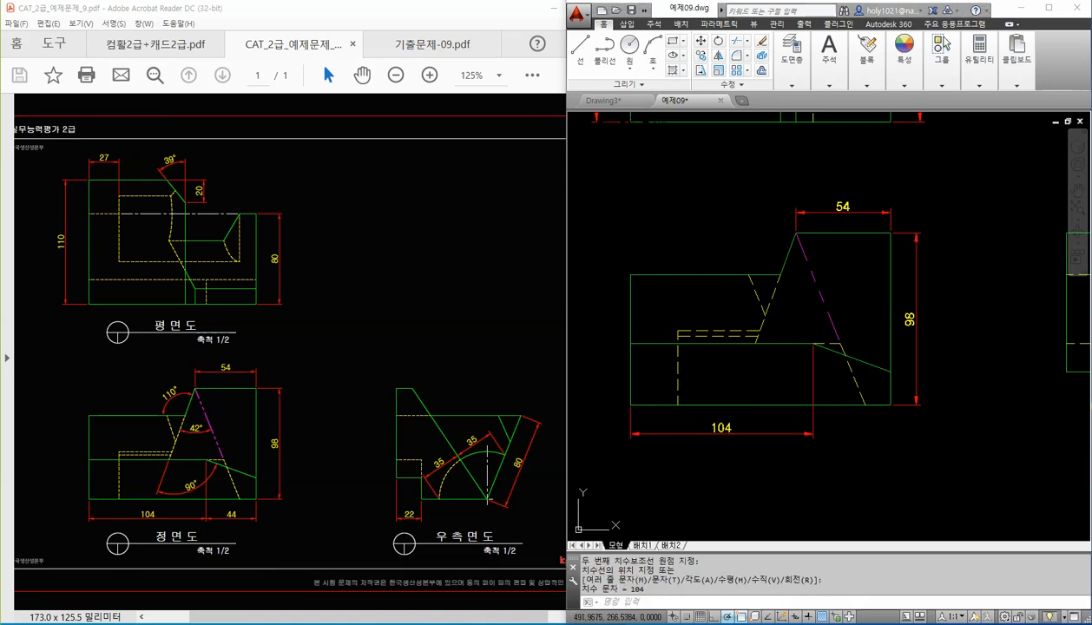
pyautogui.press('space')
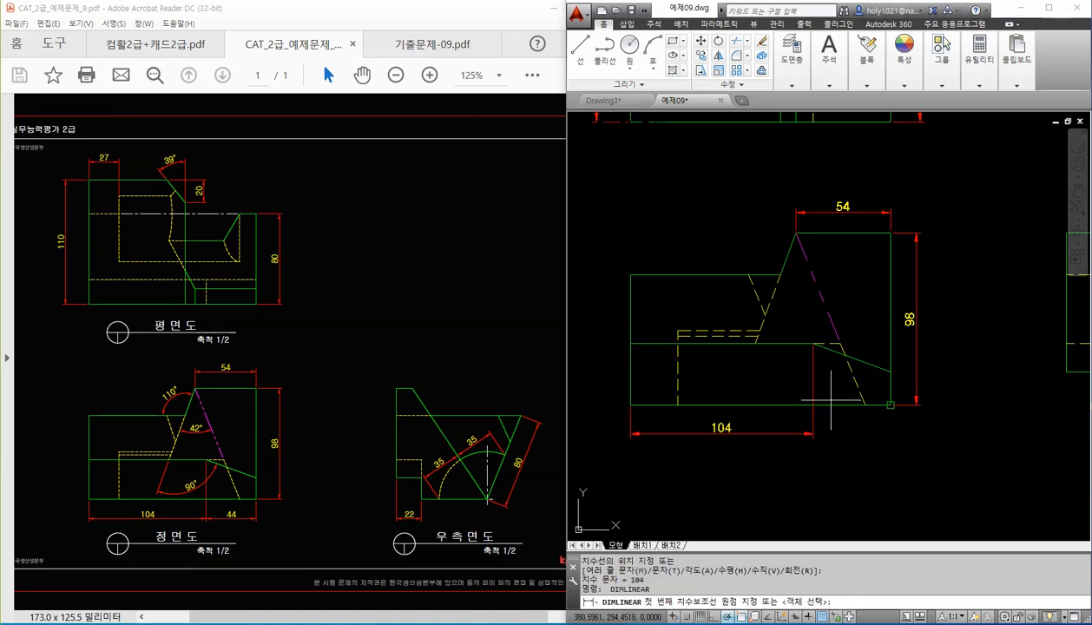
pyautogui.click(813, 344)
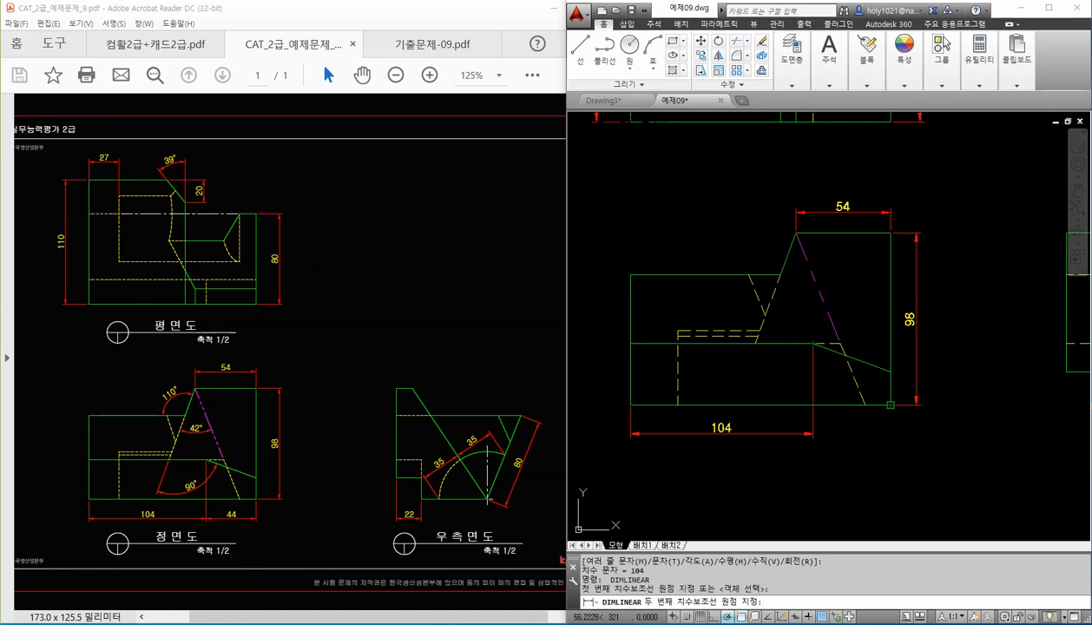
pyautogui.click(890, 403)
pyautogui.click(817, 433)
# Step: Dimension the horizontal width of the side view's lower-left block, placed below the view
pyautogui.moveTo(919, 434); pyautogui.dragTo(812, 408, button='middle')
pyautogui.press('space')
pyautogui.click(922, 363)
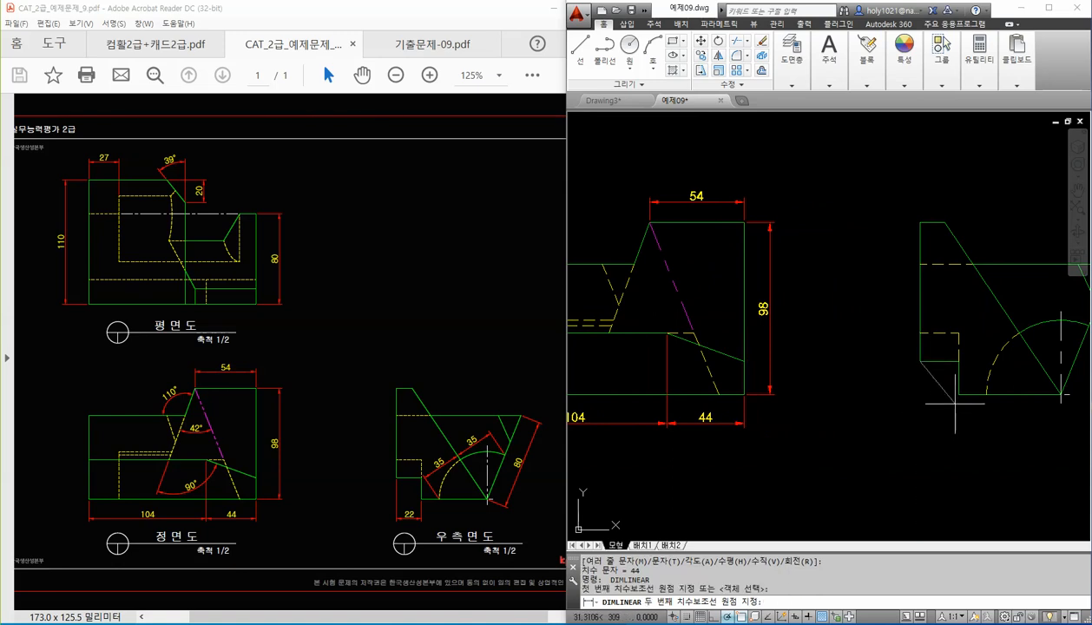
pyautogui.click(960, 360)
pyautogui.click(943, 417)
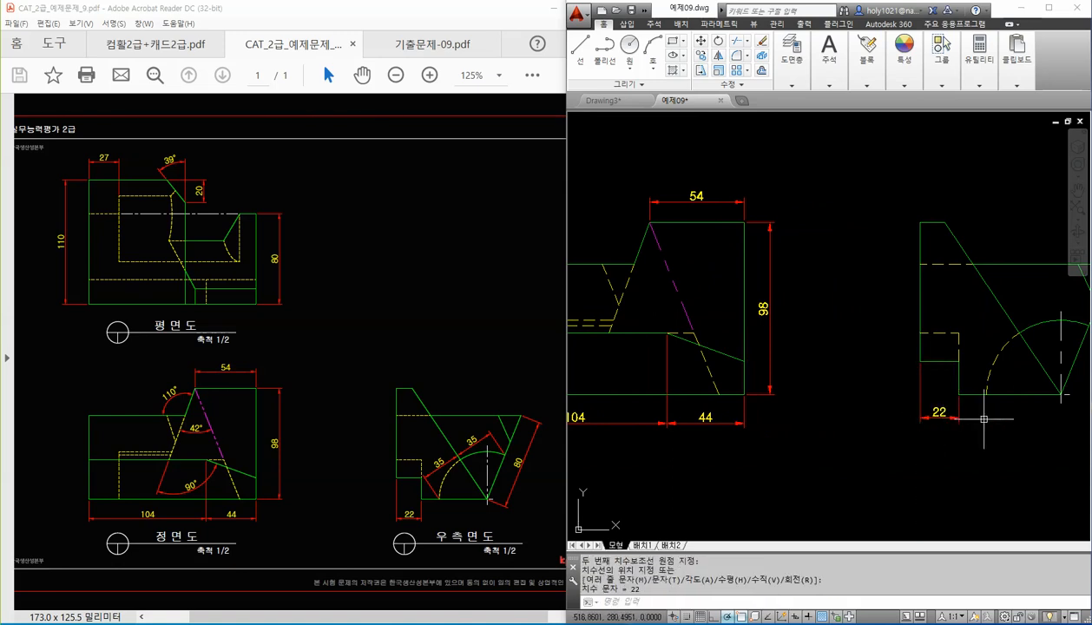
# Step: Add an aligned dimension along the side view's sloped right edge, offset outside the view
pyautogui.moveTo(986, 421); pyautogui.dragTo(859, 430, button='middle')
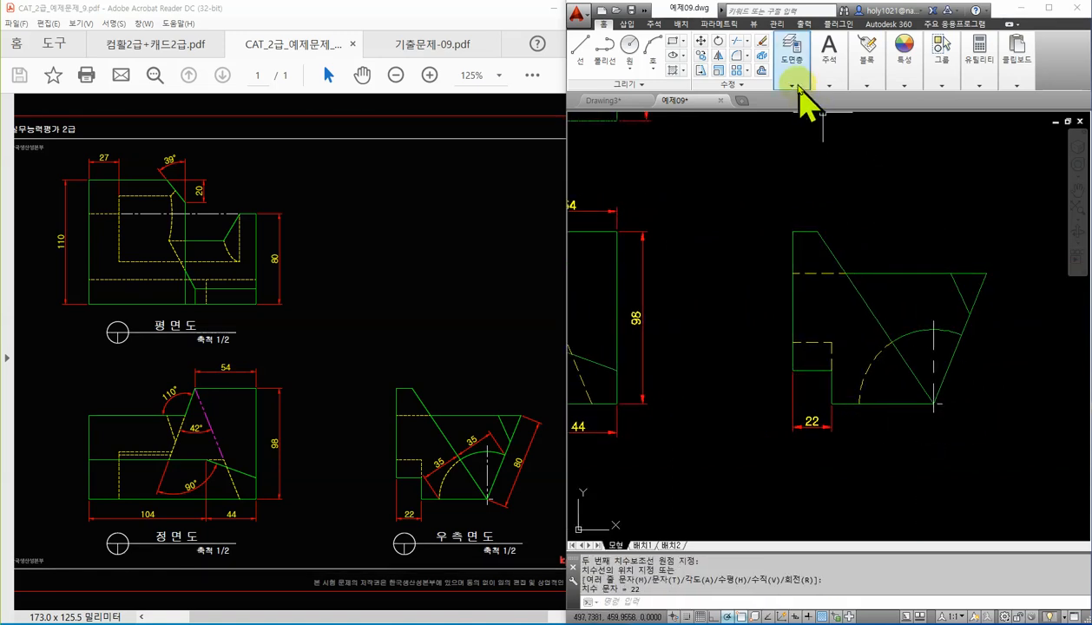
pyautogui.click(830, 85)
pyautogui.click(875, 100)
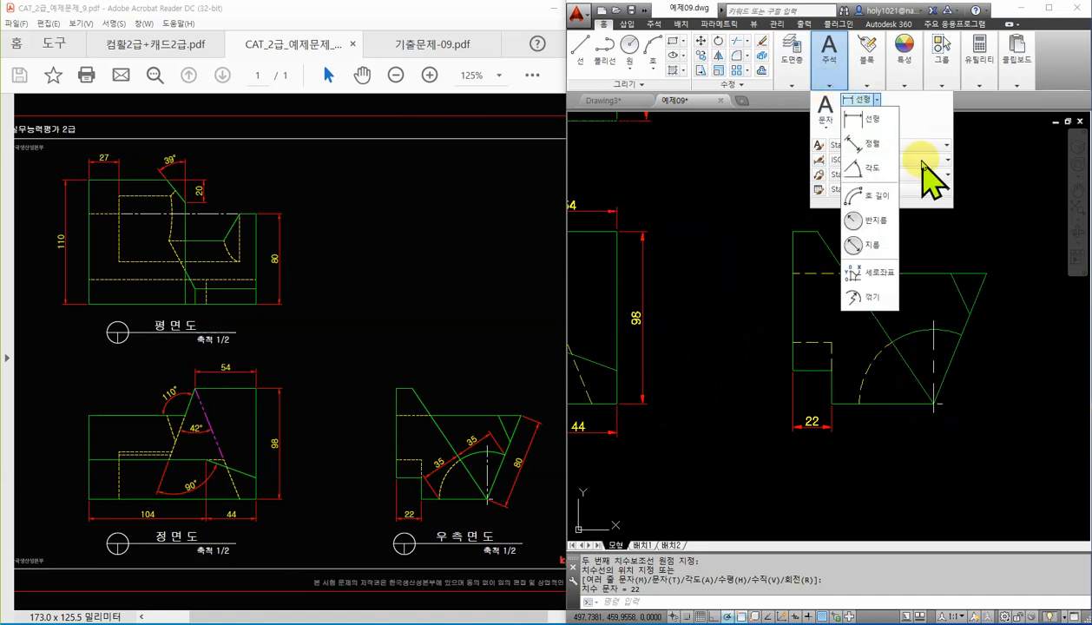
pyautogui.click(869, 144)
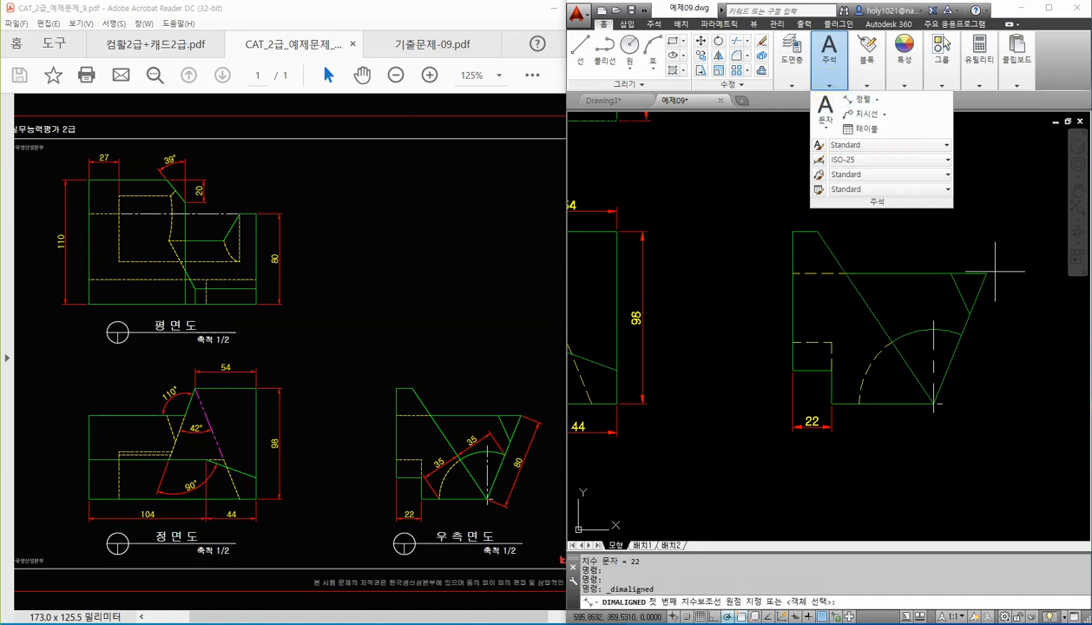
pyautogui.click(934, 404)
pyautogui.click(986, 274)
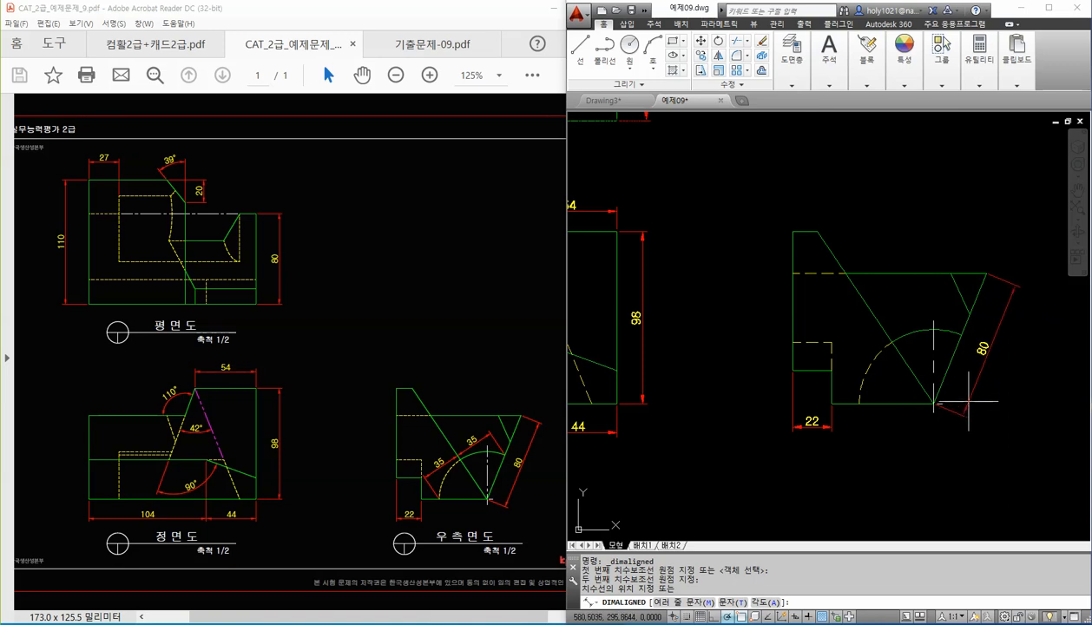
pyautogui.click(969, 400)
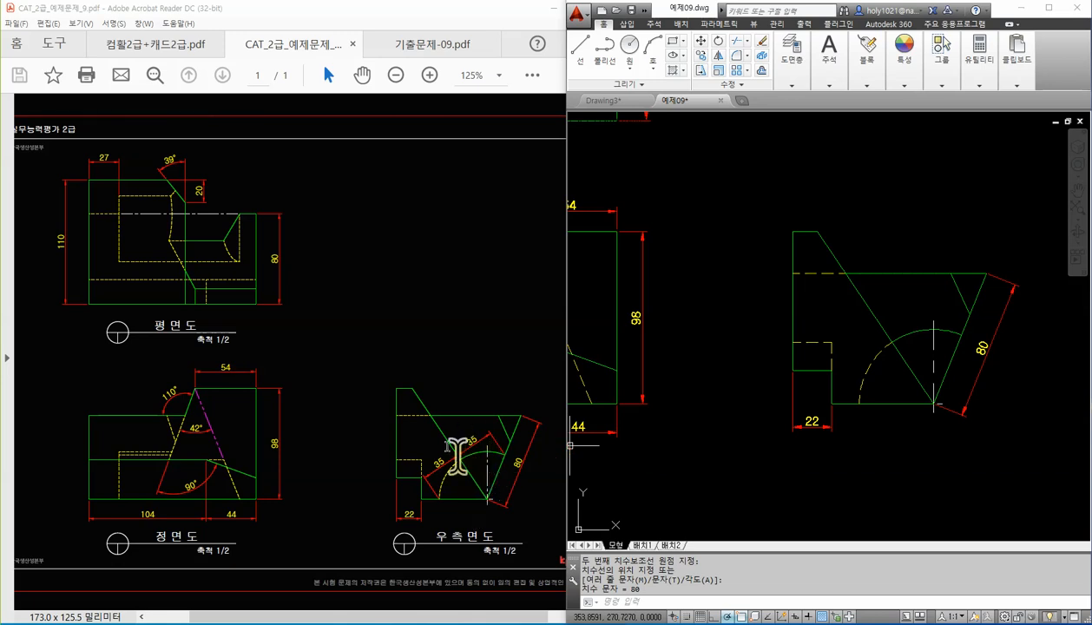
# Step: Add a linear dimension from the dashed arc's lower end to the long sloped line, rotated using that line's direction
pyautogui.click(827, 74)
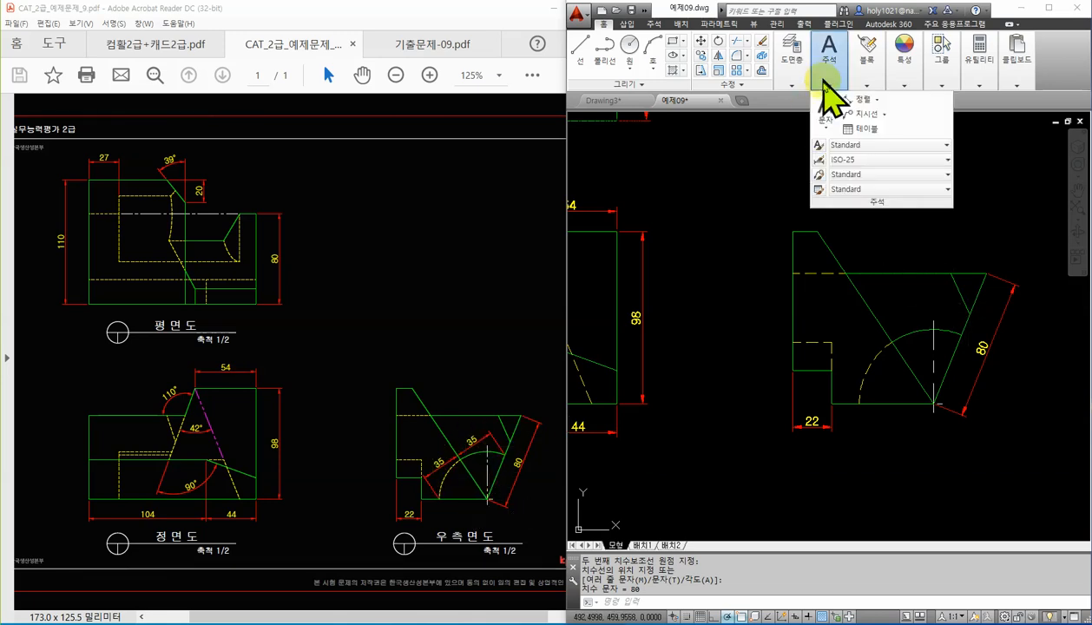
pyautogui.click(874, 108)
pyautogui.click(876, 118)
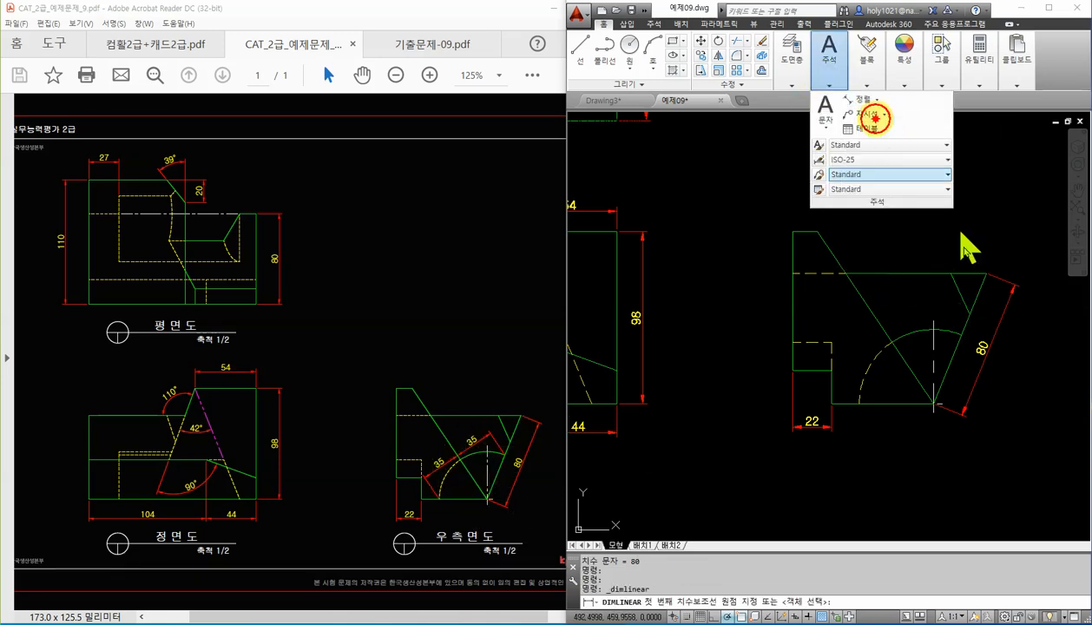
pyautogui.click(858, 404)
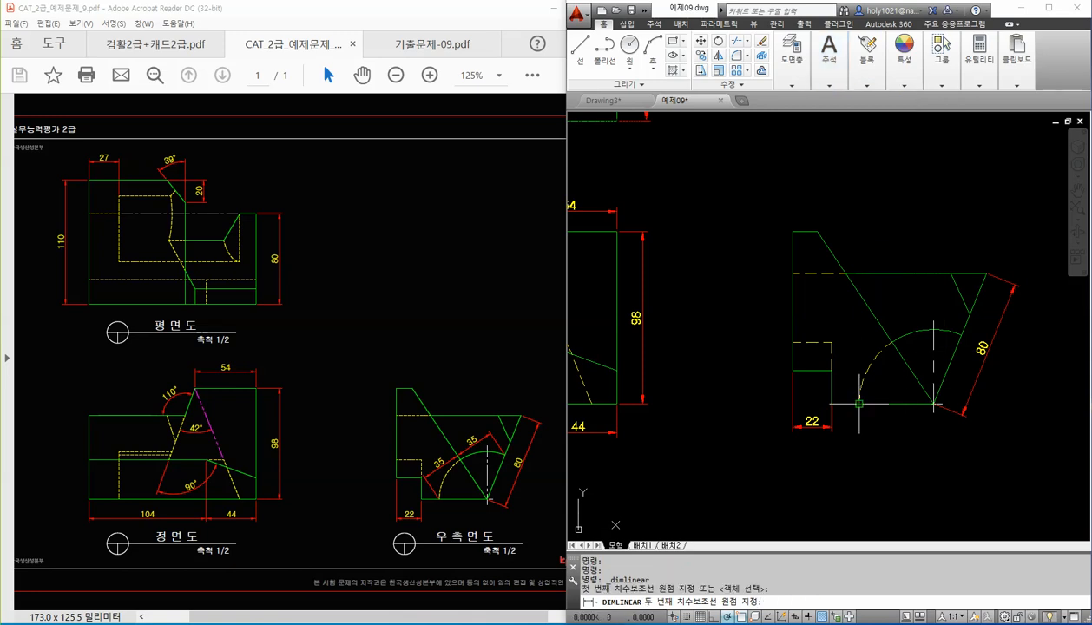
pyautogui.click(892, 343)
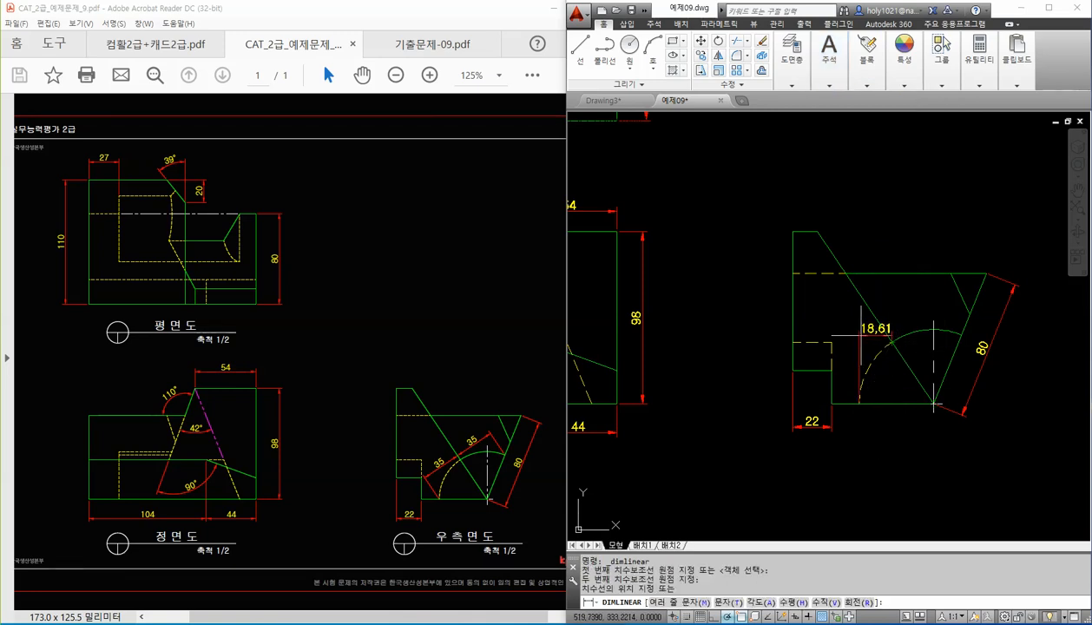
pyautogui.click(867, 603)
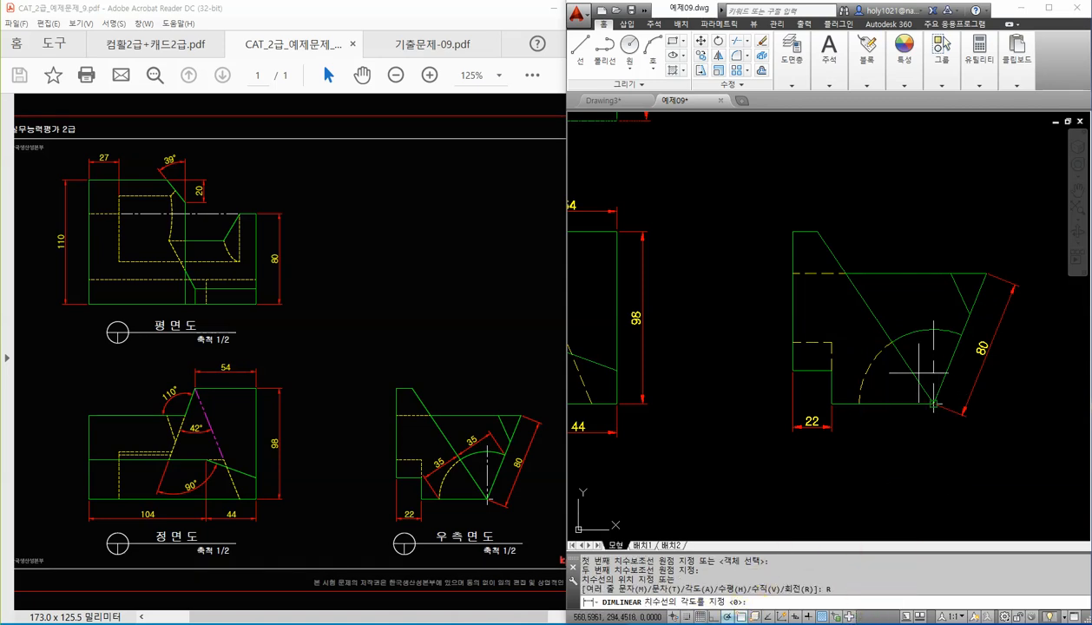
pyautogui.click(892, 343)
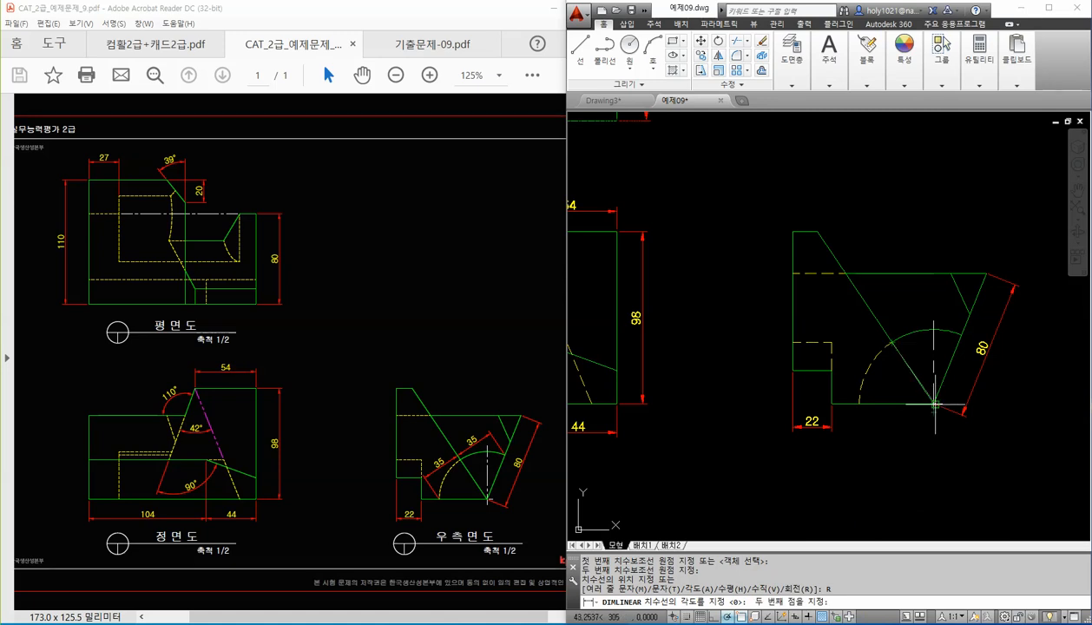
pyautogui.scroll(5, 935, 402)
pyautogui.click(976, 391)
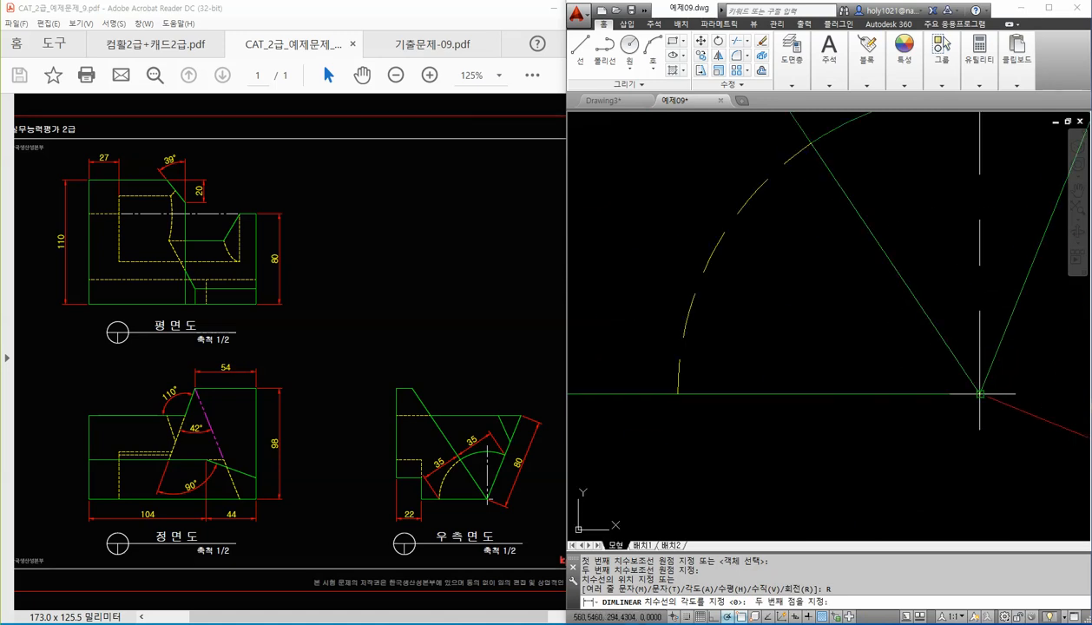
pyautogui.scroll(-4, 976, 391)
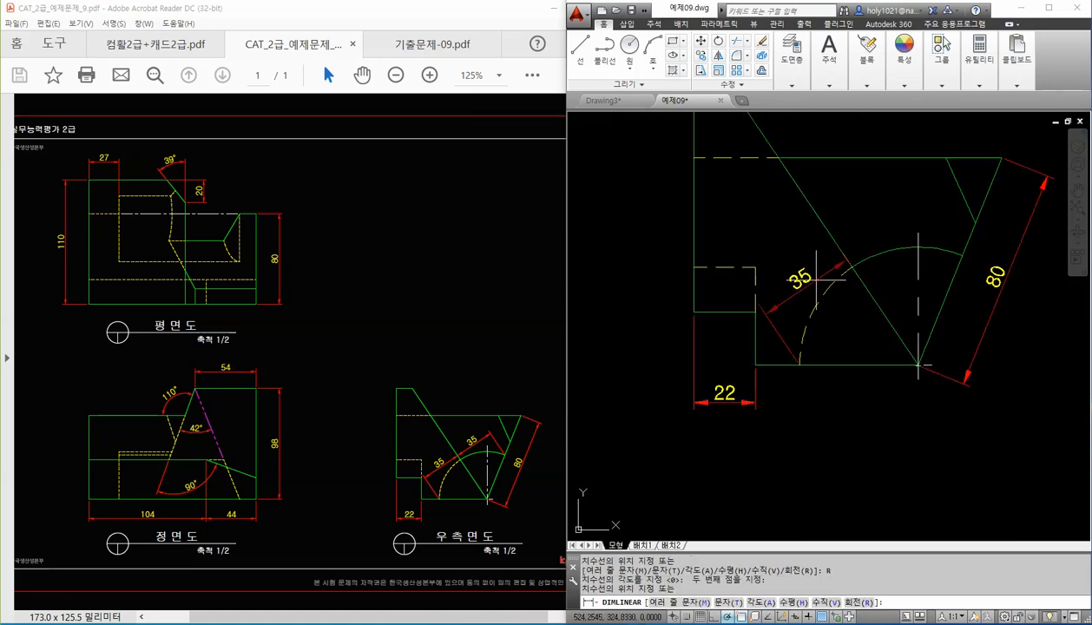
pyautogui.click(825, 274)
# Step: Add a second rotated linear dimension from the long sloped line to the solid arc's right end, in line with the first
pyautogui.moveTo(852, 318); pyautogui.dragTo(836, 335, button='middle')
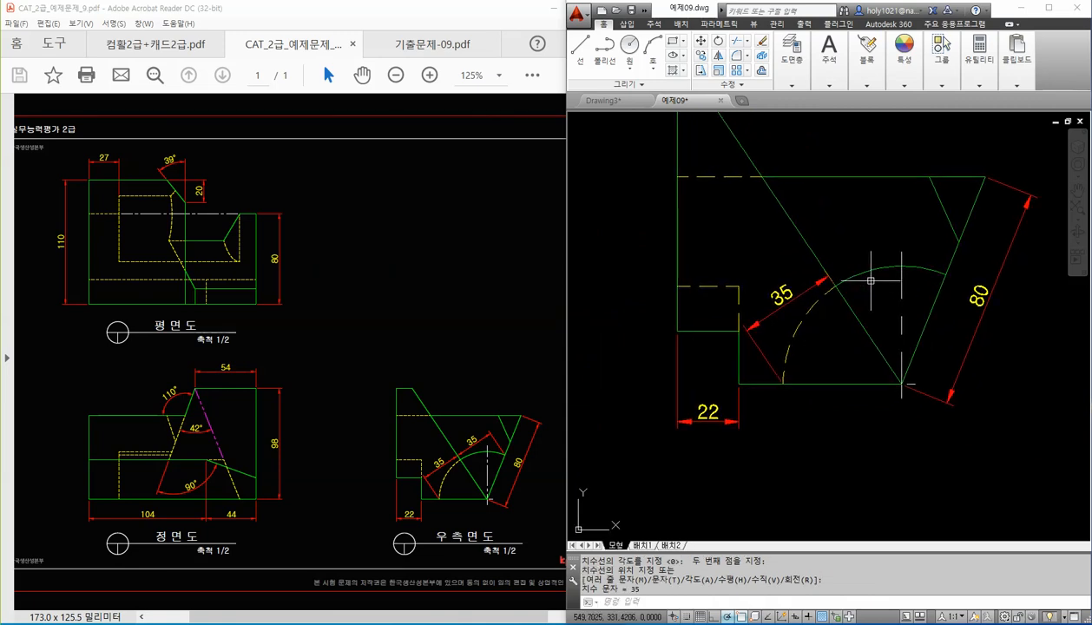
pyautogui.press('space')
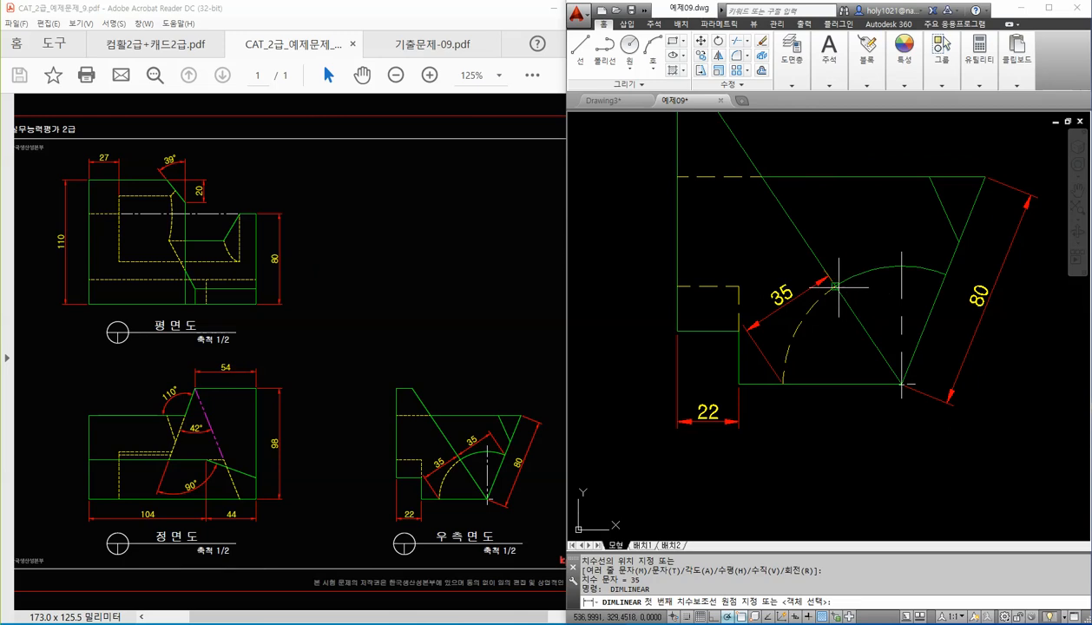
pyautogui.click(835, 285)
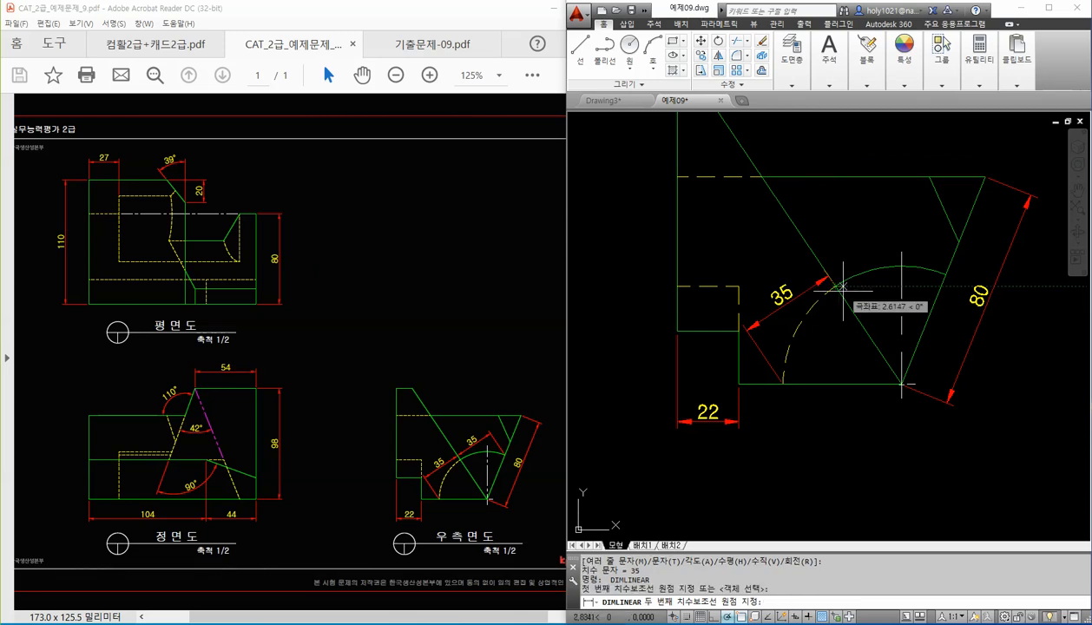
pyautogui.click(946, 275)
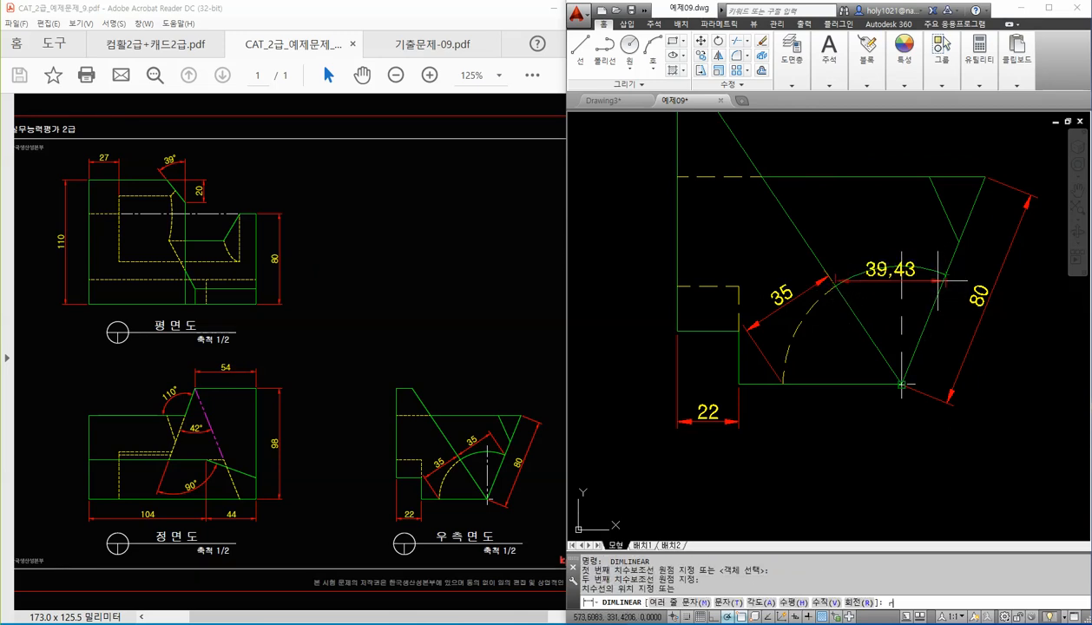
pyautogui.write('r')
pyautogui.press('Return')
pyautogui.click(835, 285)
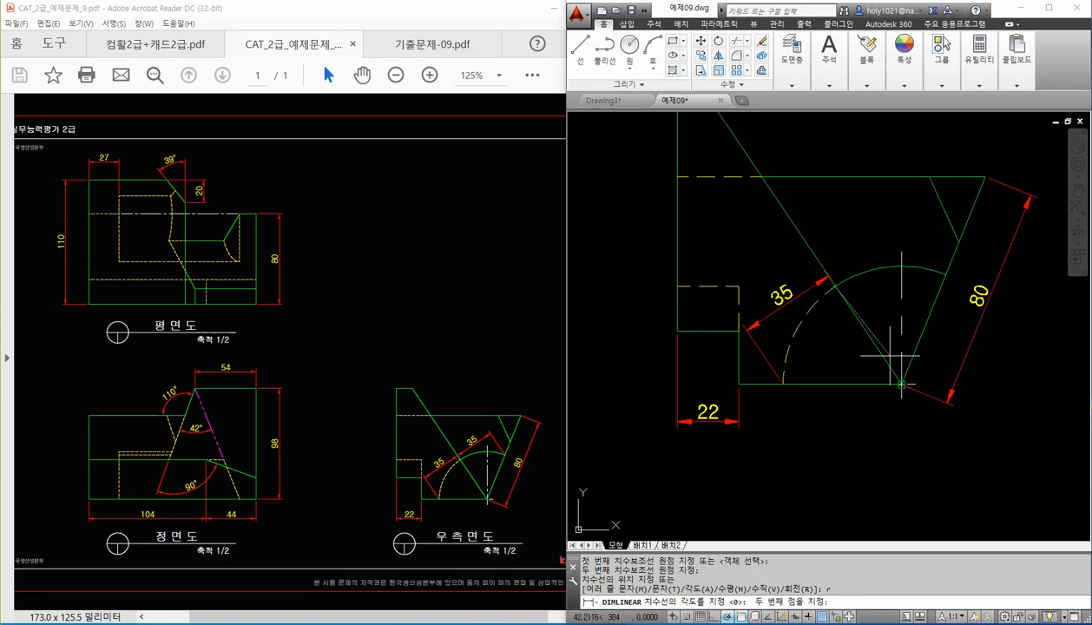
pyautogui.click(902, 383)
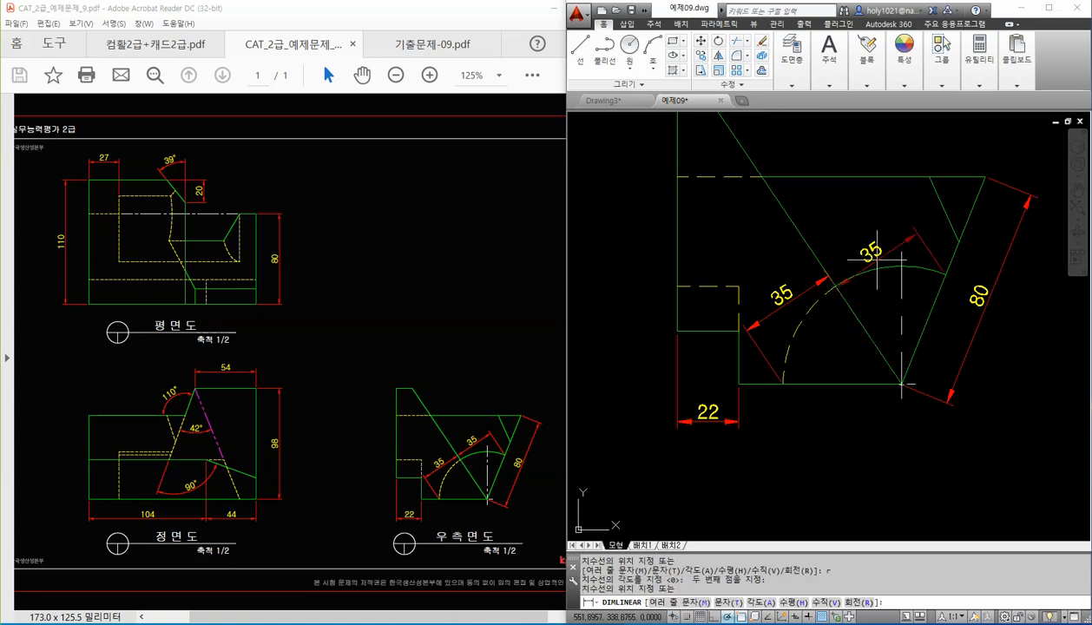
pyautogui.click(828, 274)
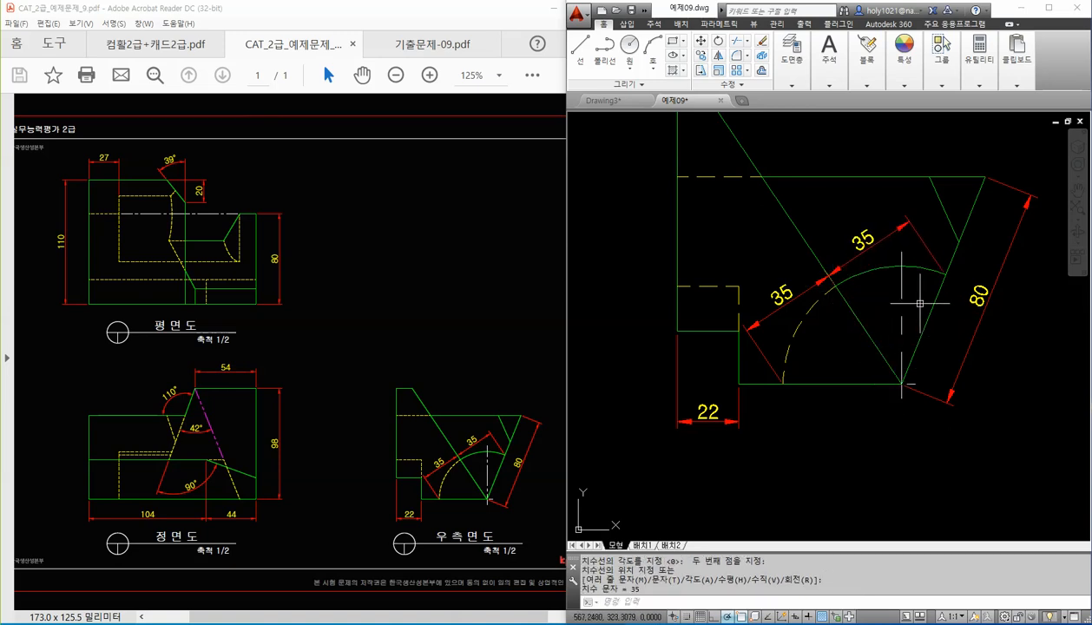
# Step: Turn off extension line 2 (치수보조선 2: 끄기) of the rotated dimension over the dashed arc
pyautogui.scroll(4, 838, 283)
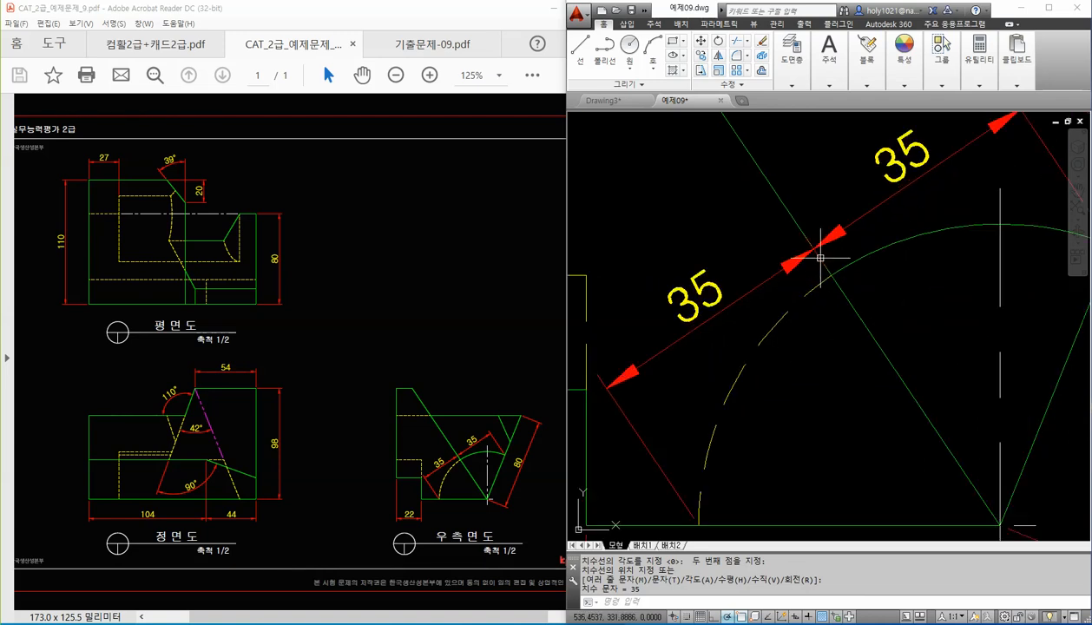
pyautogui.scroll(-4, 847, 311)
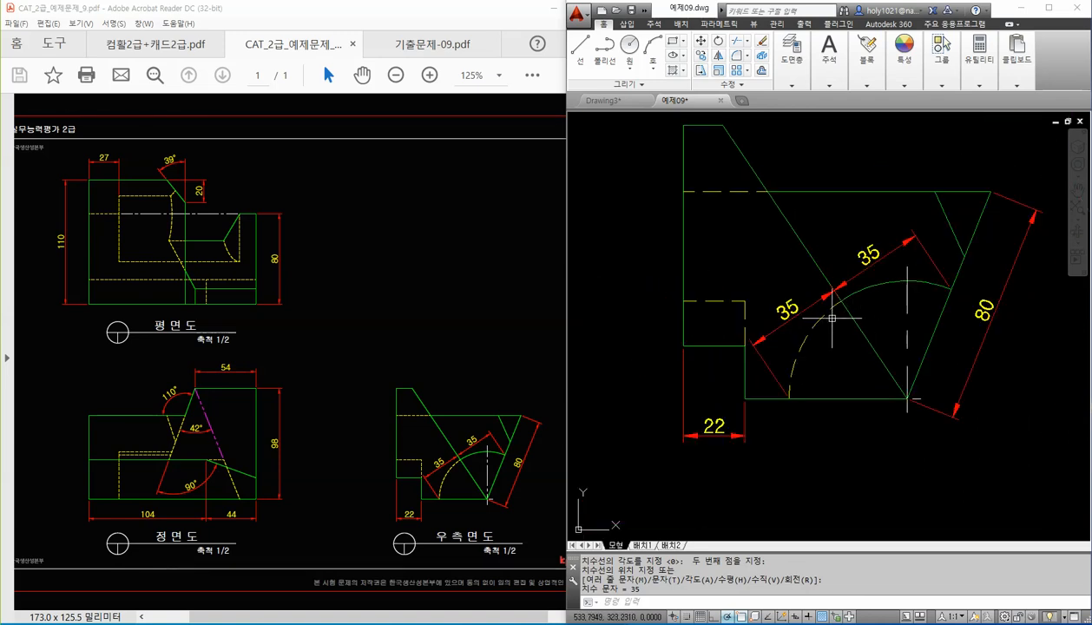
pyautogui.click(797, 307)
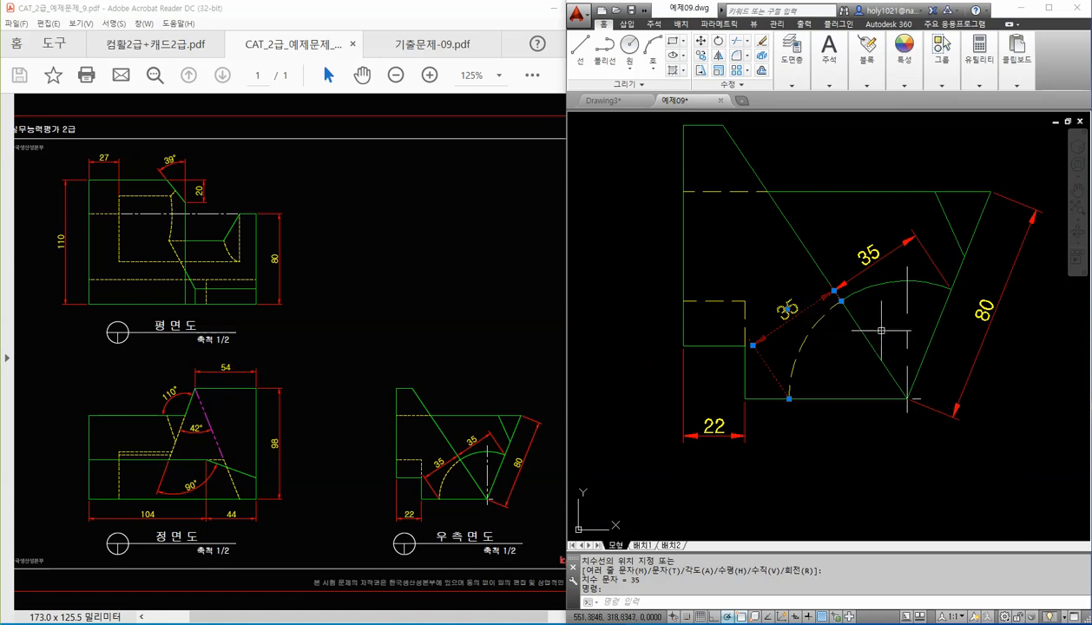
pyautogui.hotkey('ctrl', '1')
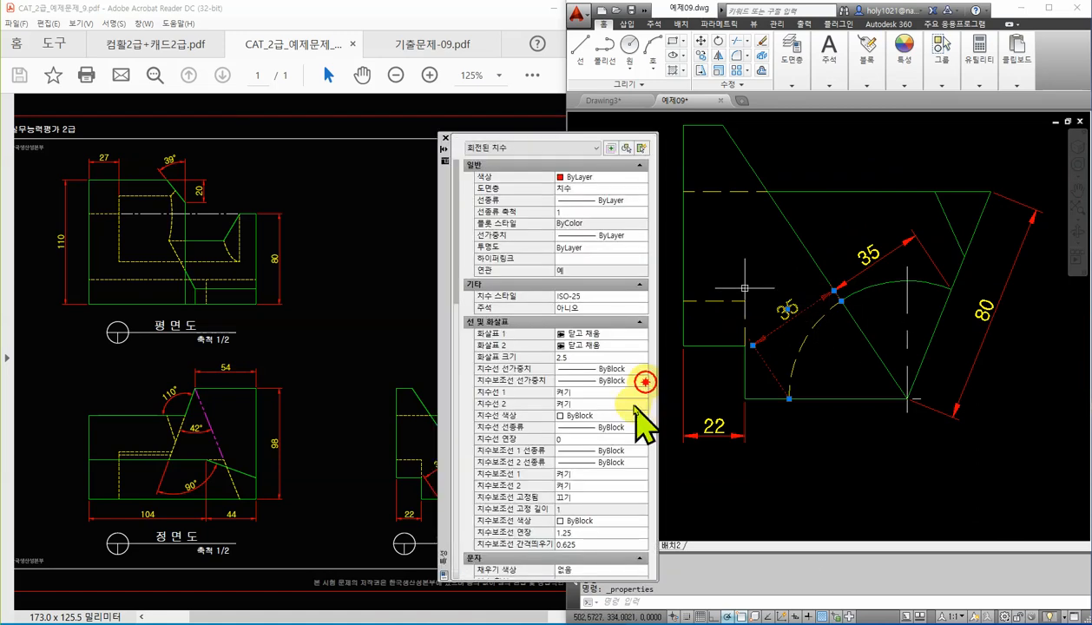
pyautogui.click(608, 487)
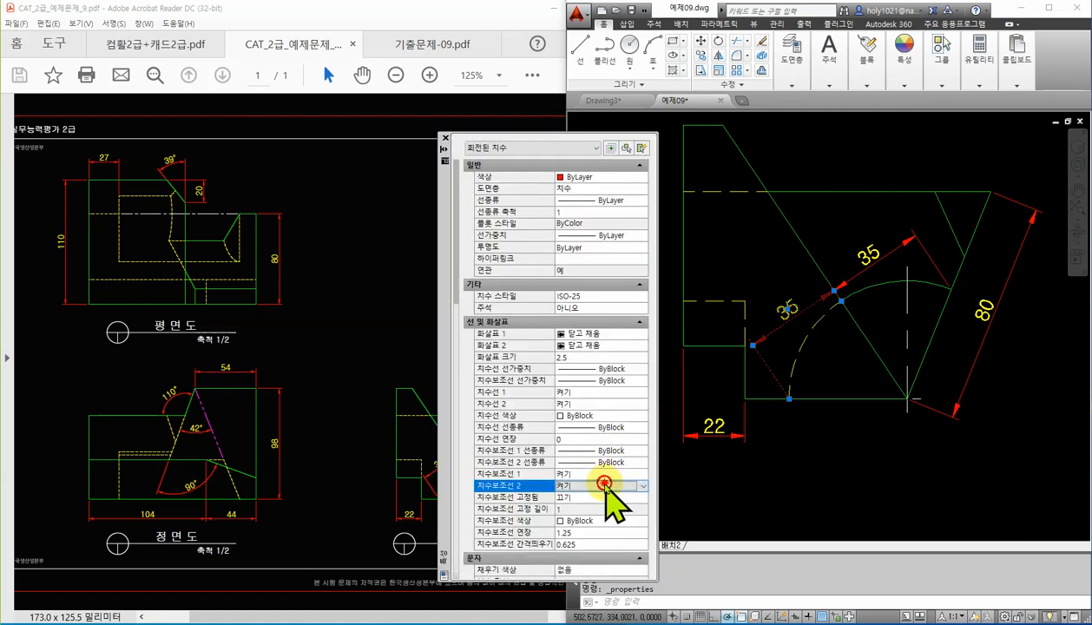
pyautogui.click(607, 486)
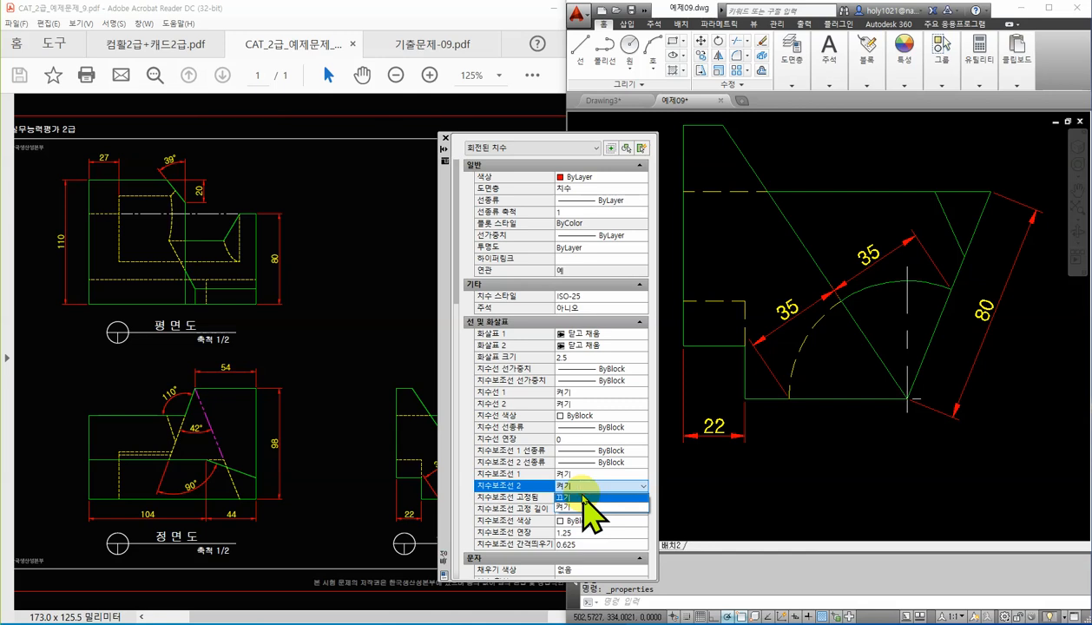
pyautogui.click(583, 500)
pyautogui.press('Escape')
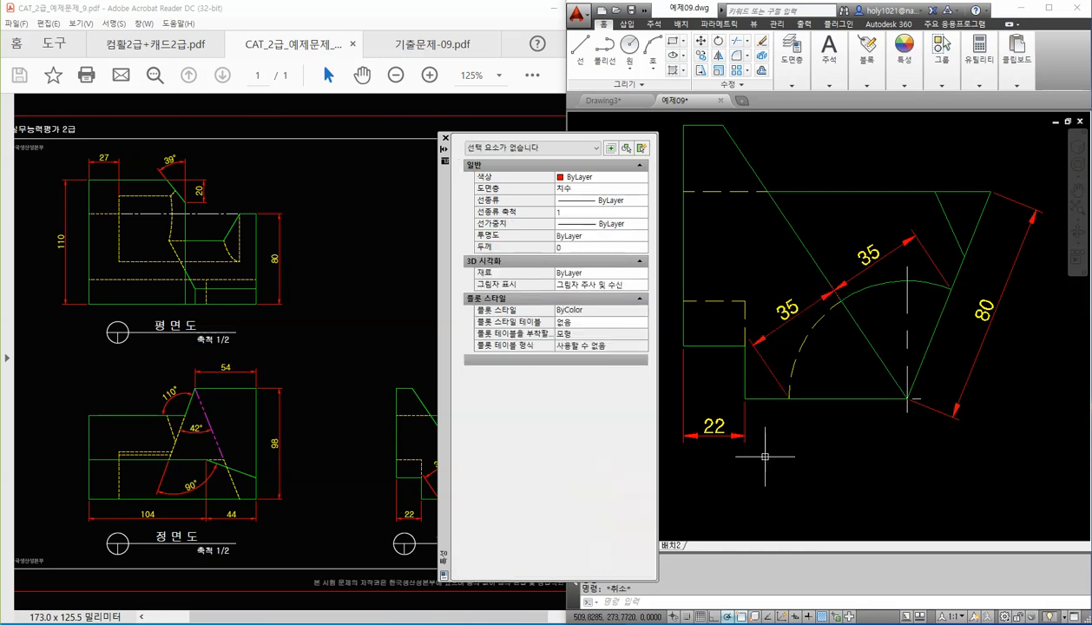
# Step: Turn off extension line 1 (치수보조선 1: 끄기) of the rotated dimension over the solid arc and close the properties
pyautogui.click(868, 254)
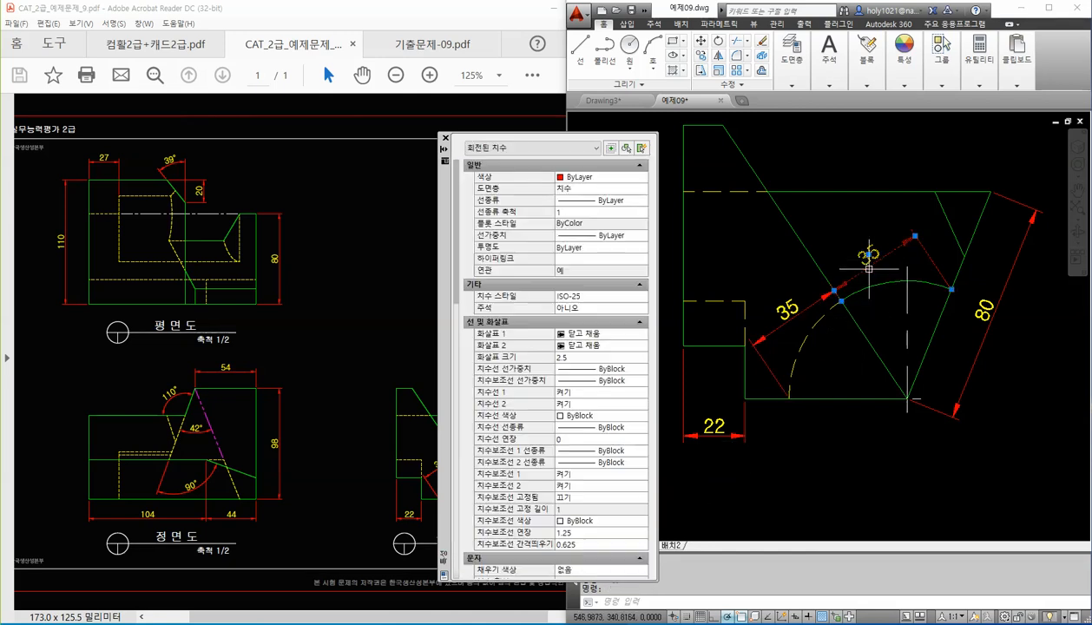
pyautogui.click(606, 473)
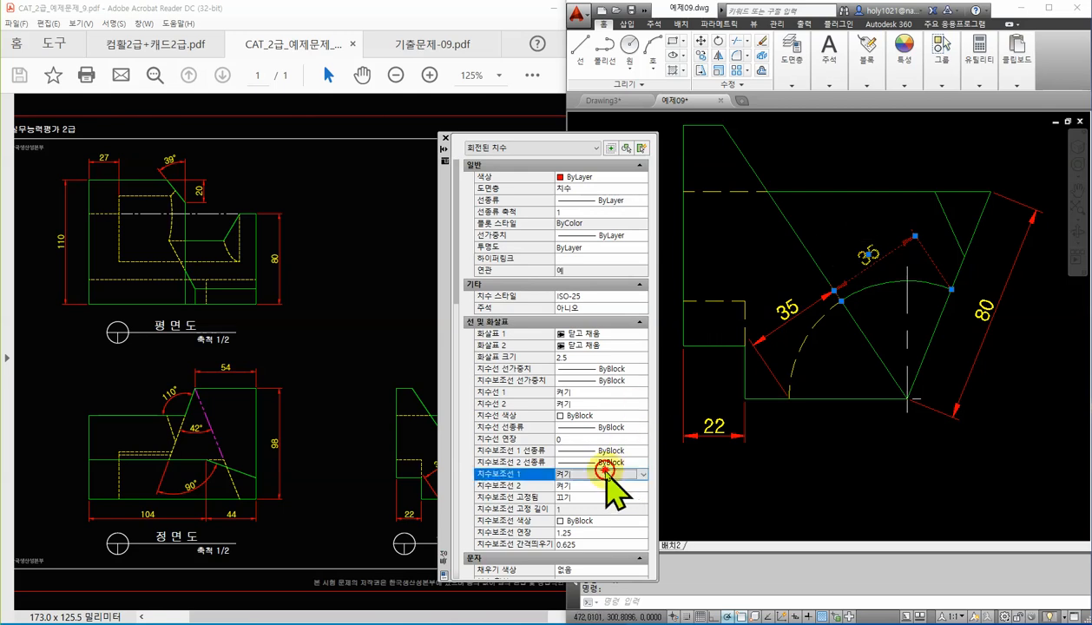
pyautogui.click(606, 473)
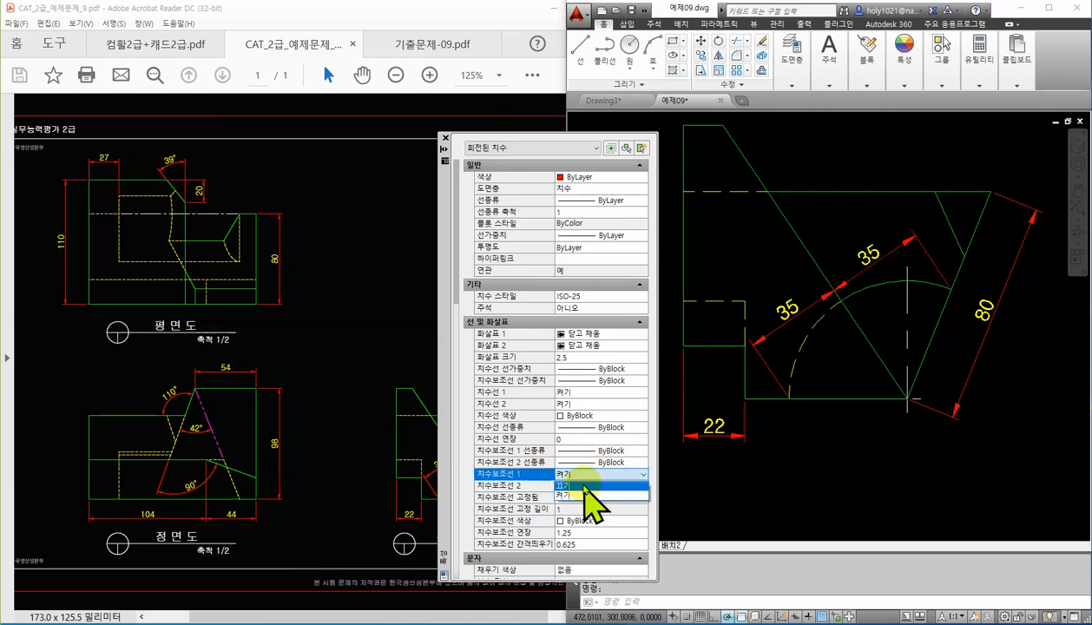
pyautogui.click(583, 486)
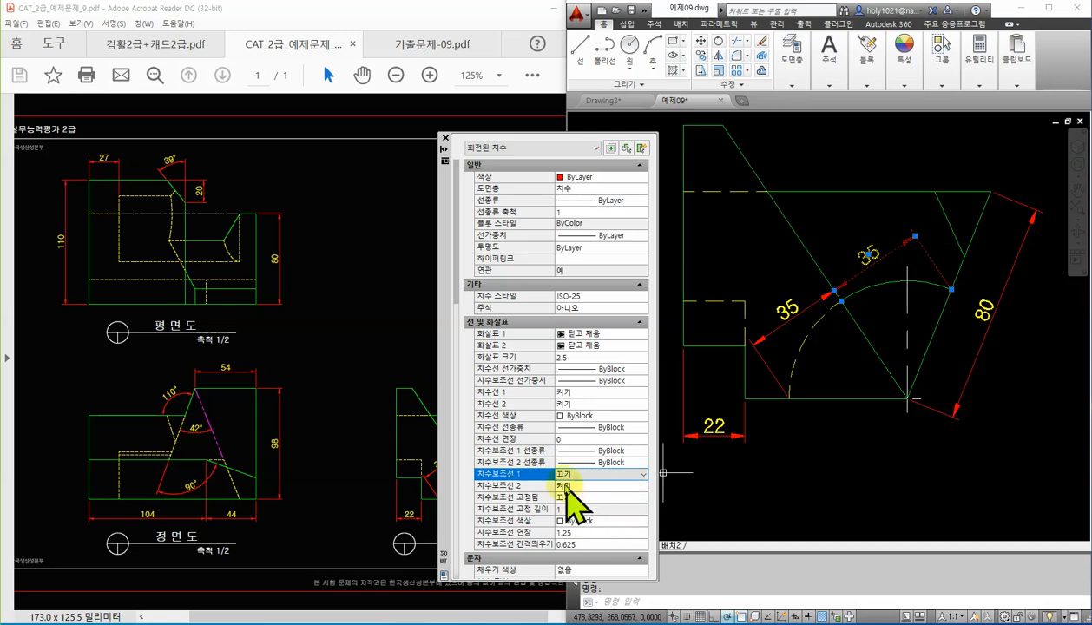
pyautogui.click(444, 137)
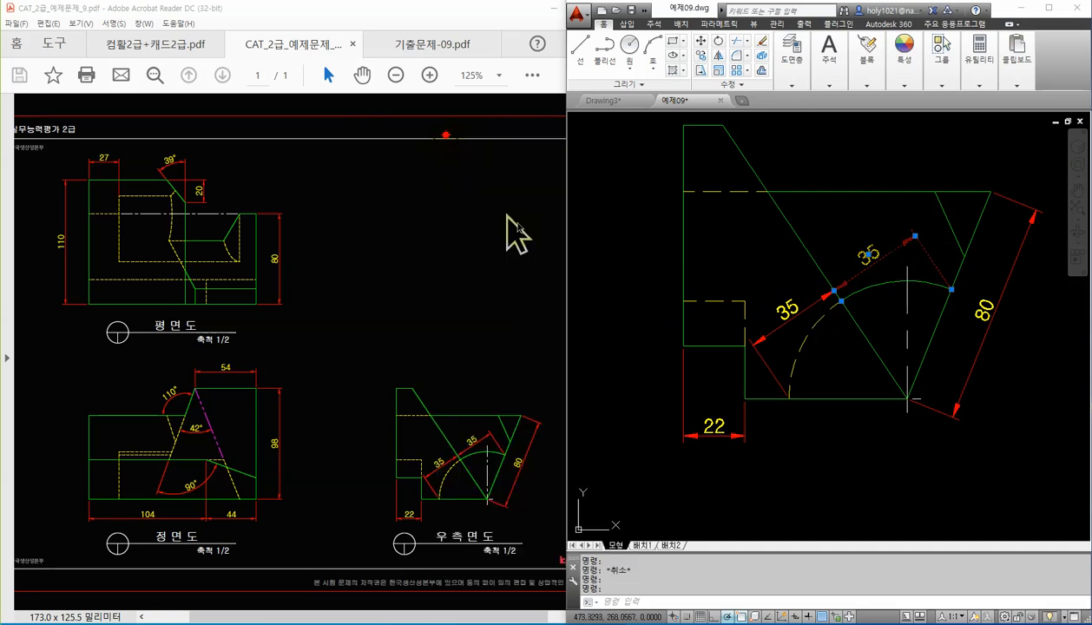
pyautogui.press('Escape')
pyautogui.scroll(4, 828, 302)
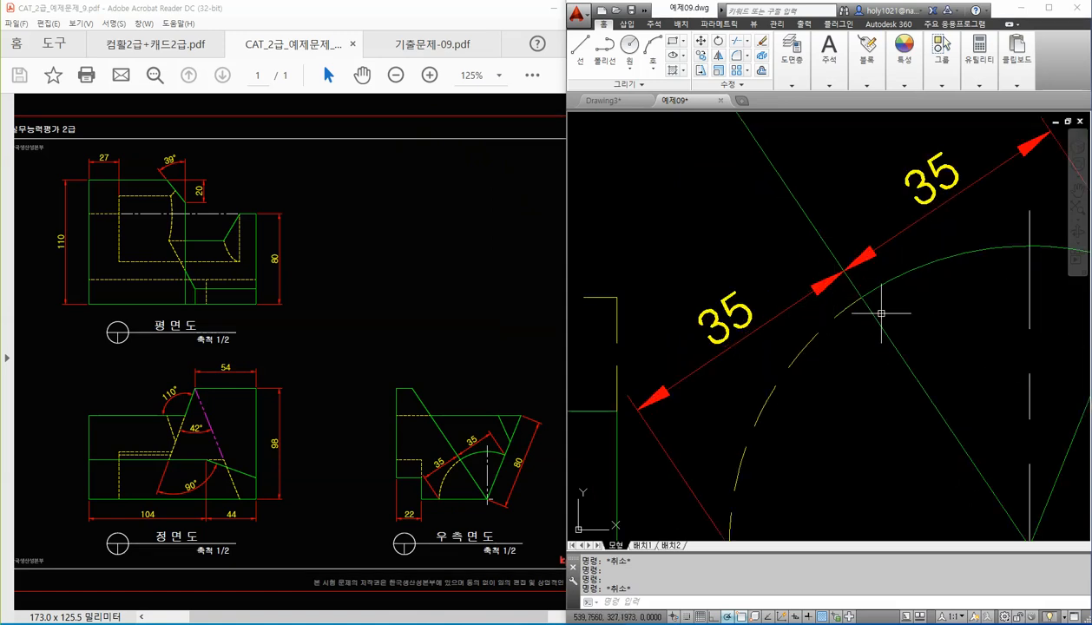
# Step: Add an angular dimension in the front view between the upper-left horizontal edge and the sloped edge, placed outside the outline
pyautogui.scroll(-4, 867, 291)
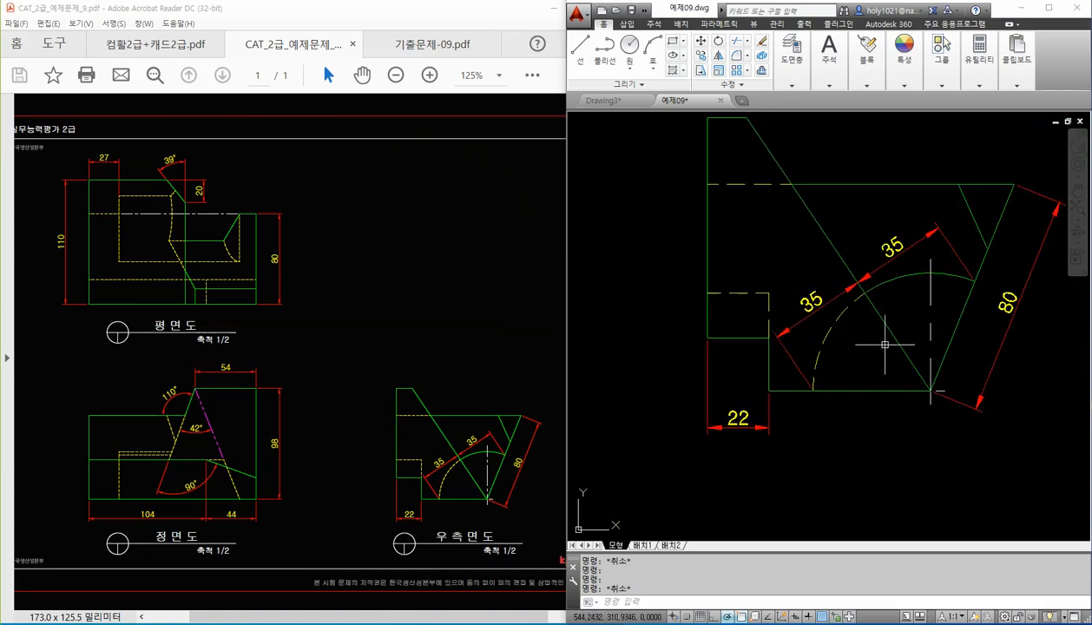
pyautogui.scroll(-2, 874, 349)
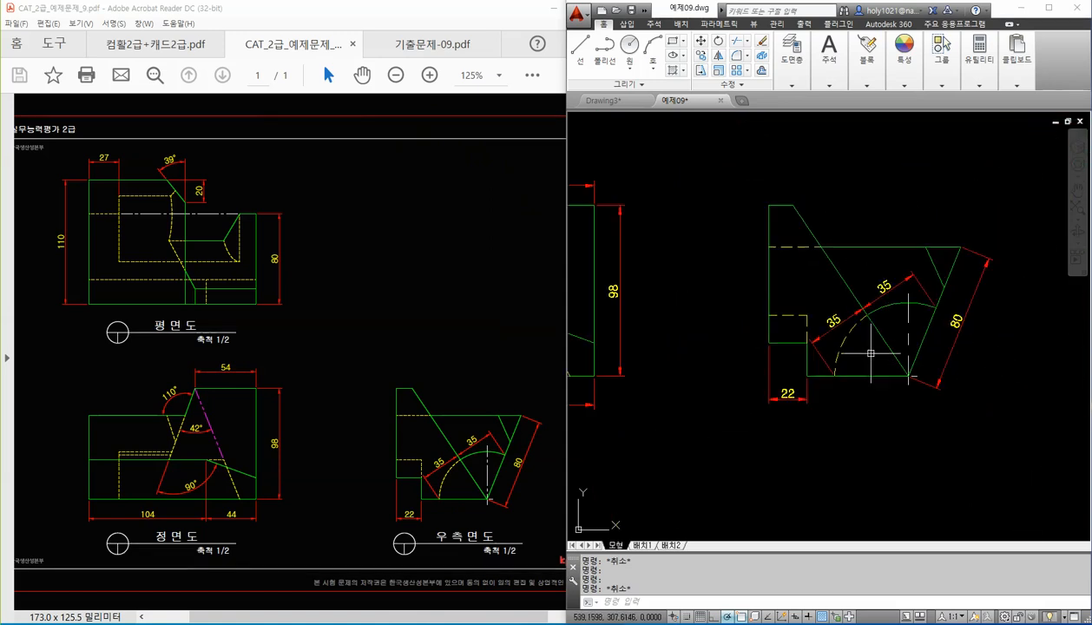
pyautogui.moveTo(722, 290); pyautogui.dragTo(830, 312, button='middle')
pyautogui.scroll(-2, 825, 311)
pyautogui.click(830, 70)
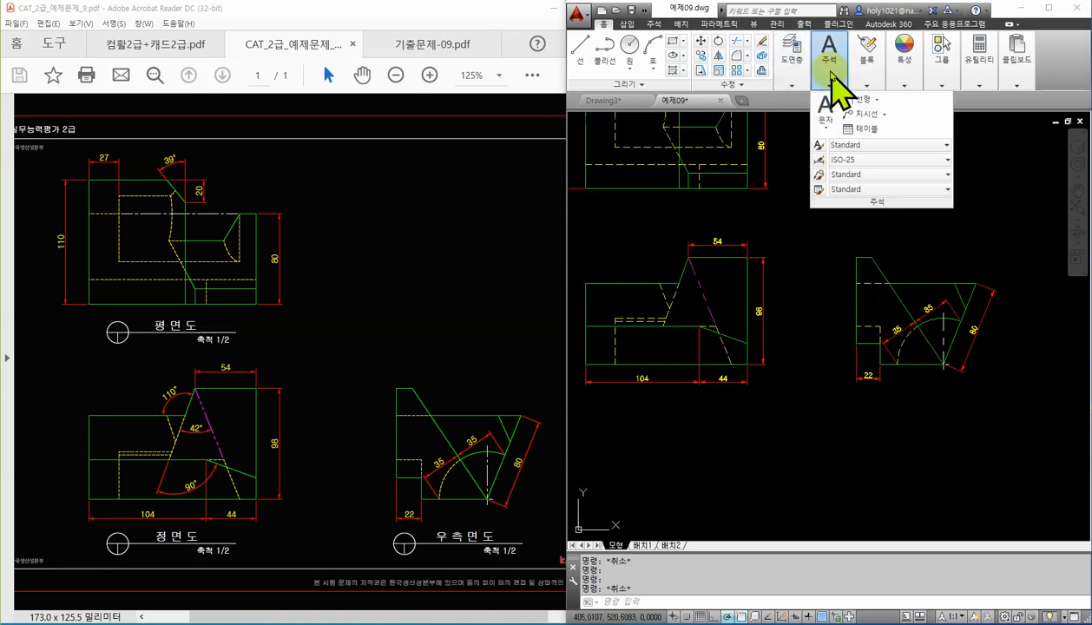
pyautogui.click(876, 99)
pyautogui.click(873, 169)
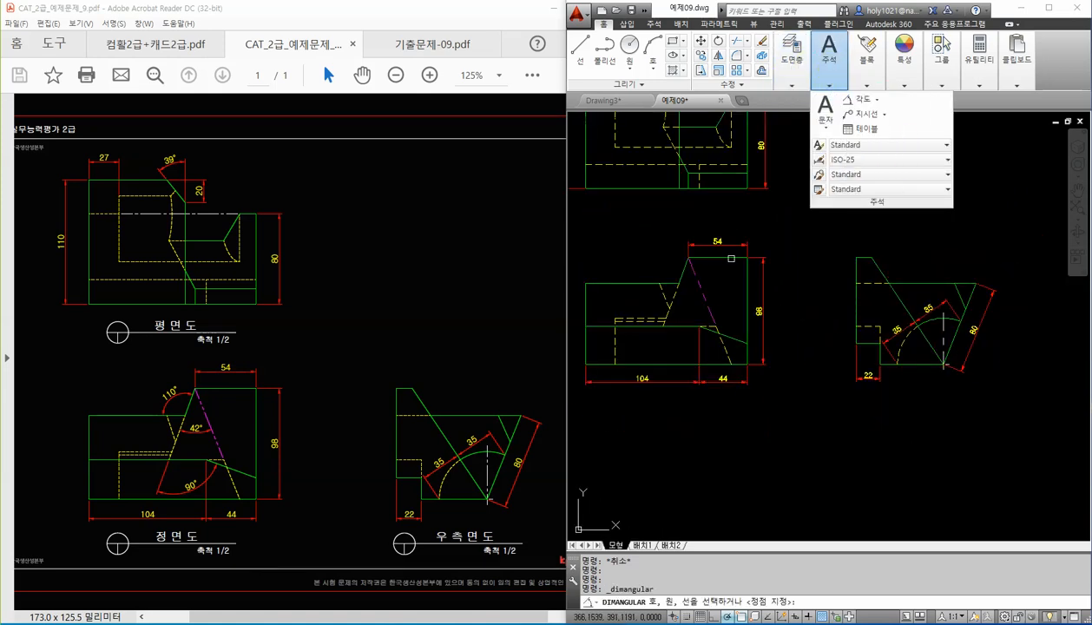
pyautogui.scroll(4, 686, 260)
pyautogui.click(648, 316)
pyautogui.moveTo(632, 281); pyautogui.dragTo(685, 302, button='middle')
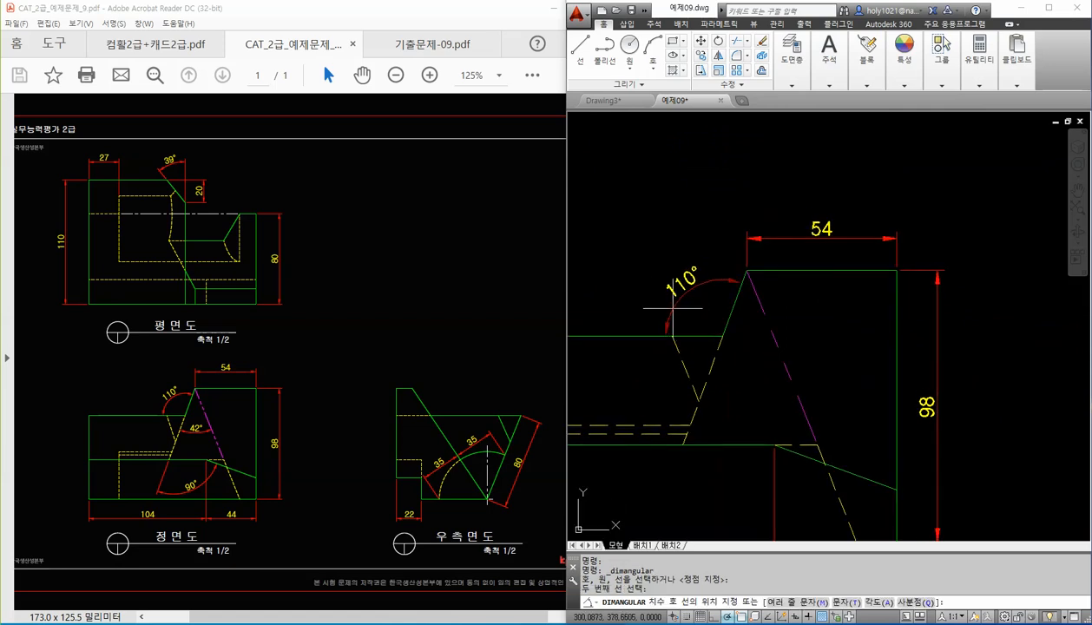
pyautogui.click(673, 306)
pyautogui.scroll(-2, 771, 350)
# Step: Add an angular dimension between the front view's dashed sloped line and the magenta phantom line, with its arc between them
pyautogui.press('space')
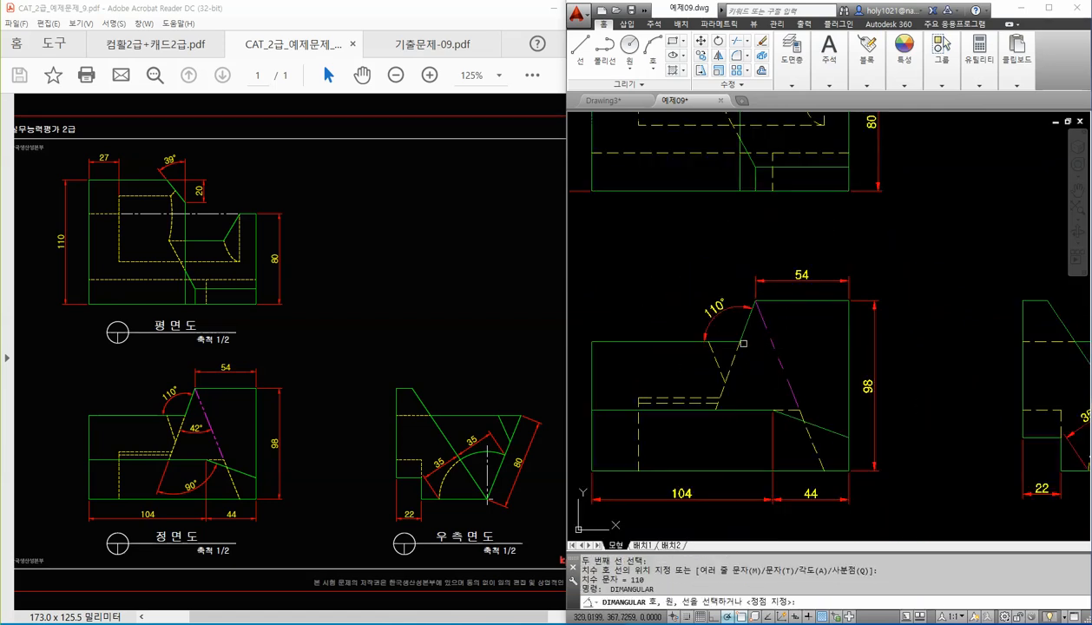
pyautogui.click(736, 360)
pyautogui.click(777, 363)
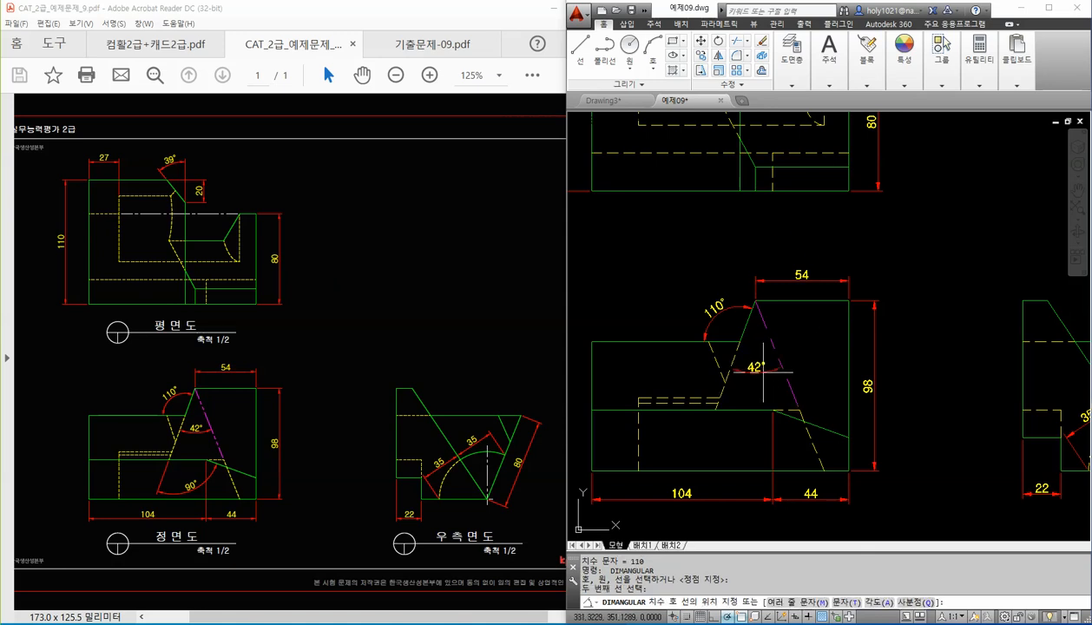
pyautogui.click(763, 368)
# Step: Add an angular dimension from the front view's lower dashed sloped line to the lower-right green sloped line, with its arc beneath them
pyautogui.press('space')
pyautogui.scroll(3, 738, 365)
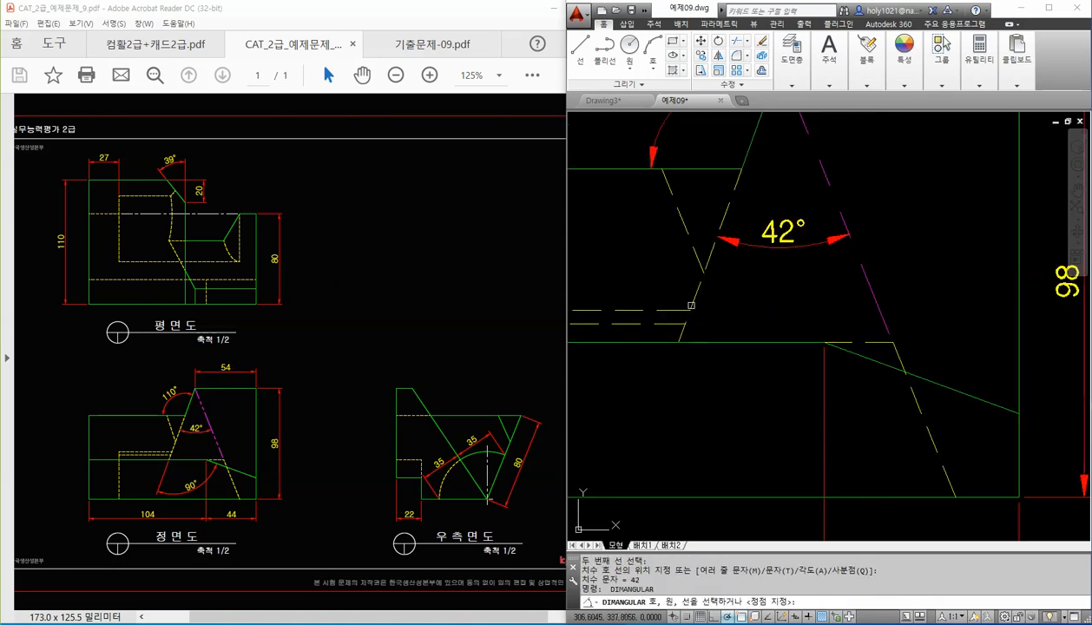
pyautogui.click(692, 305)
pyautogui.click(862, 357)
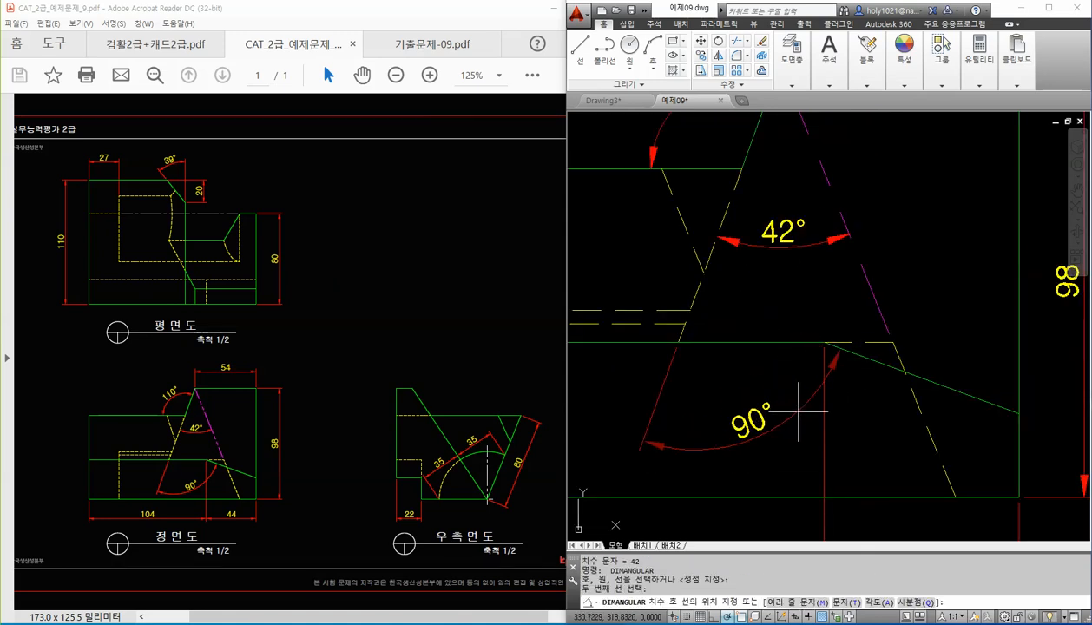
pyautogui.click(772, 429)
# Step: Add an angular dimension in the plan view between the vertical edge and the slanted corner edge, placed above the outline
pyautogui.scroll(-3, 772, 429)
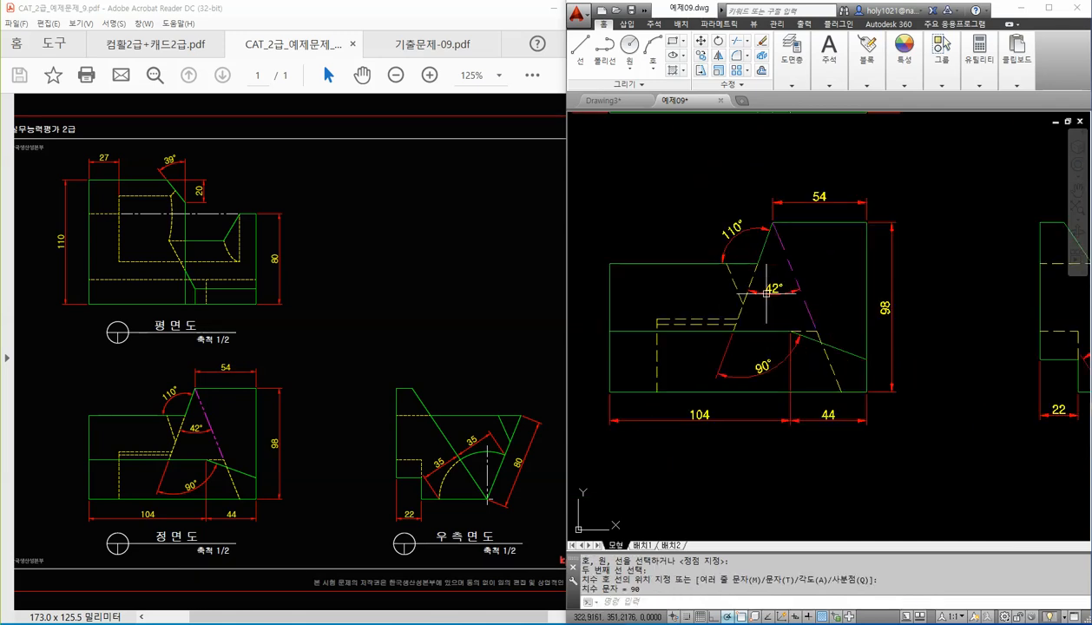
pyautogui.moveTo(773, 199); pyautogui.dragTo(784, 464, button='middle')
pyautogui.press('Return')
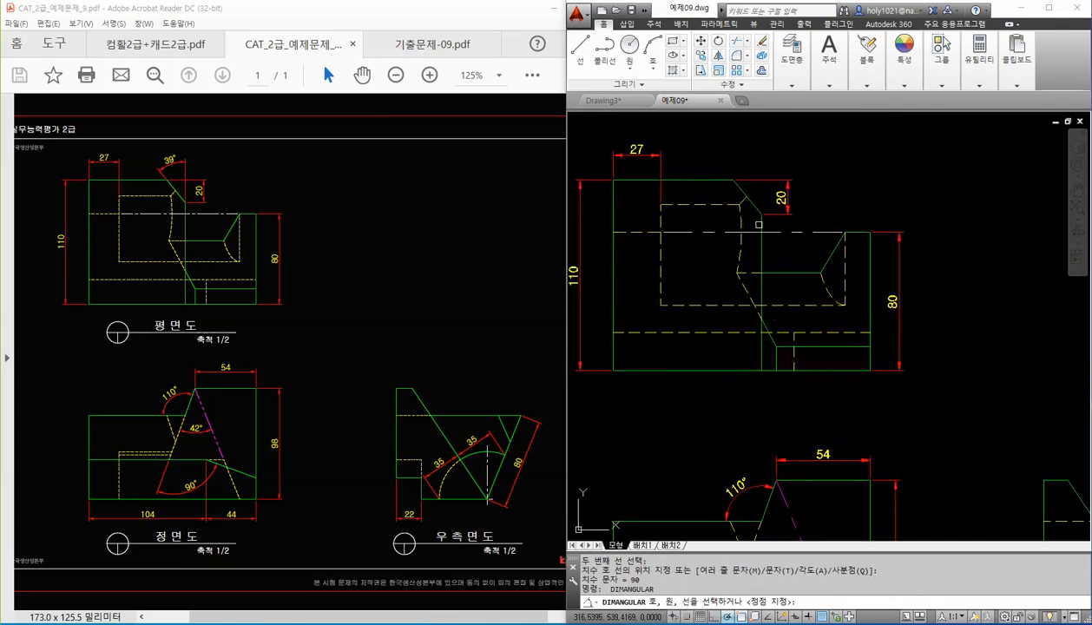
pyautogui.click(761, 222)
pyautogui.click(735, 186)
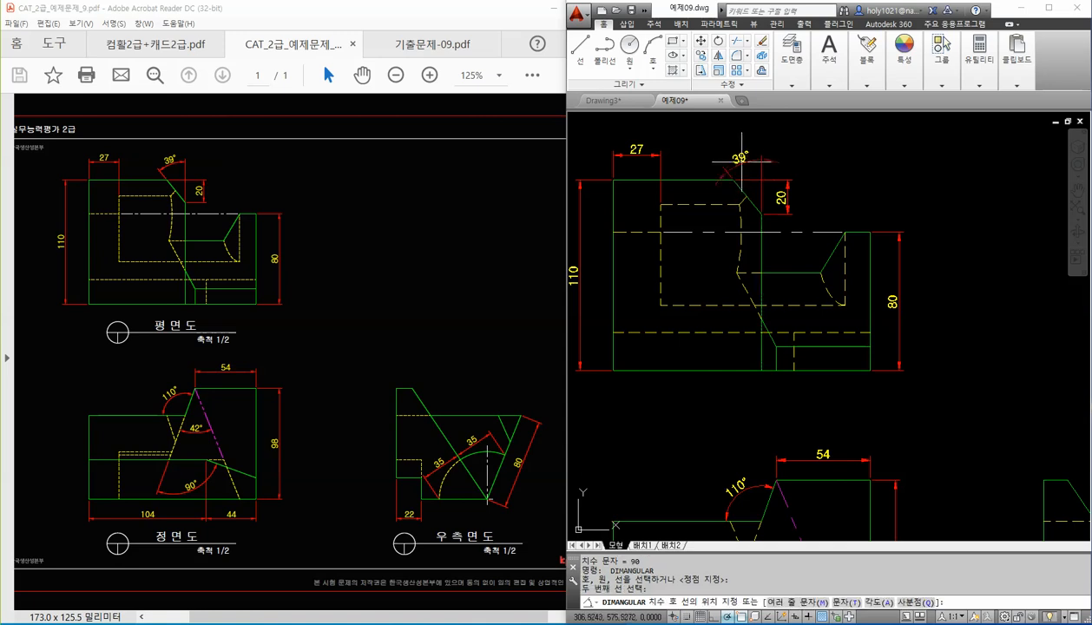
pyautogui.click(730, 157)
pyautogui.scroll(-2, 794, 239)
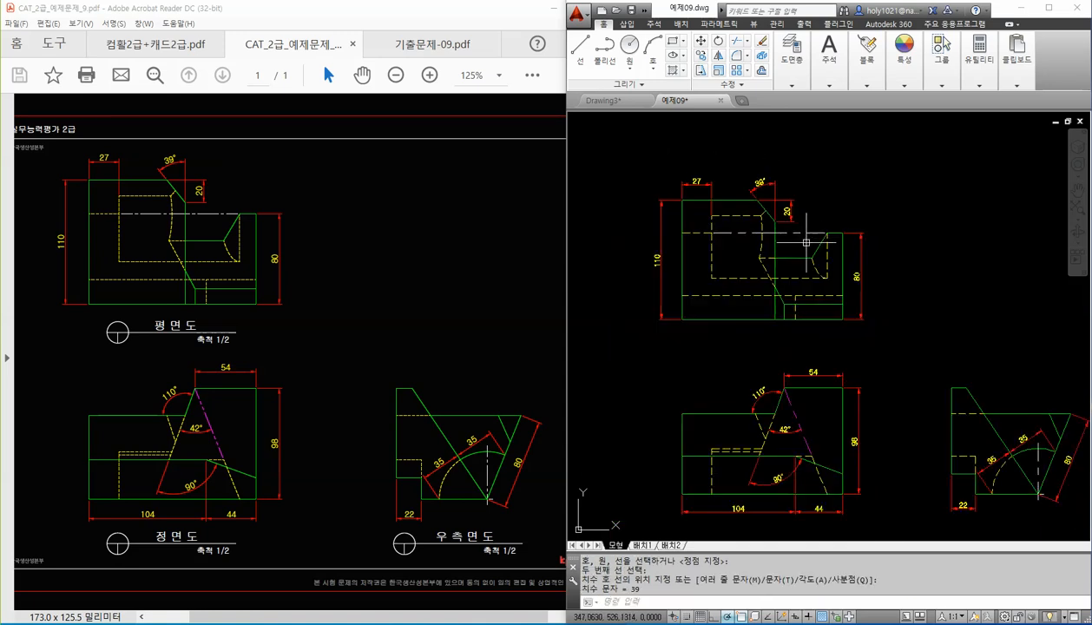
pyautogui.moveTo(891, 350)
pyautogui.mouseDown(button='middle')
pyautogui.moveTo(845, 323)
pyautogui.moveTo(847, 345)
pyautogui.mouseUp(button='middle')
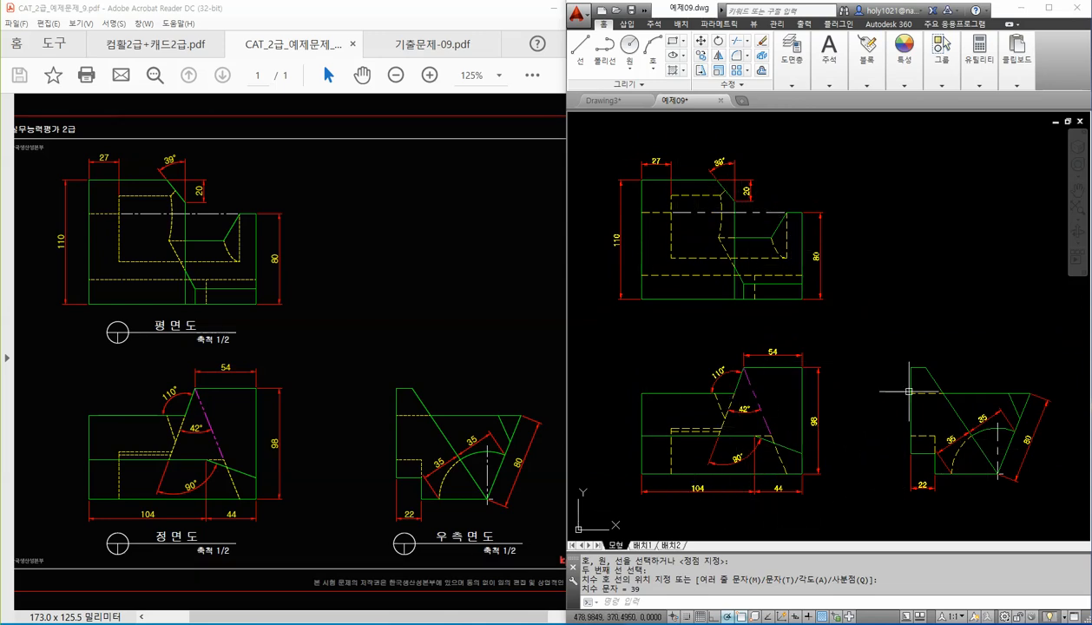
pyautogui.moveTo(862, 333); pyautogui.dragTo(851, 317, button='middle')
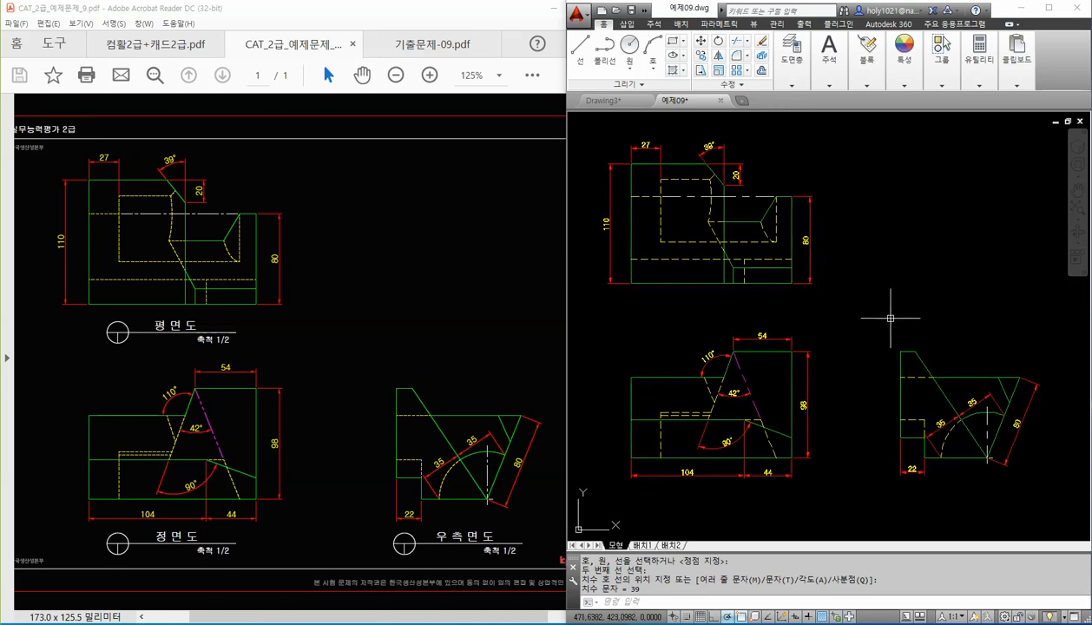
pyautogui.click(894, 201)
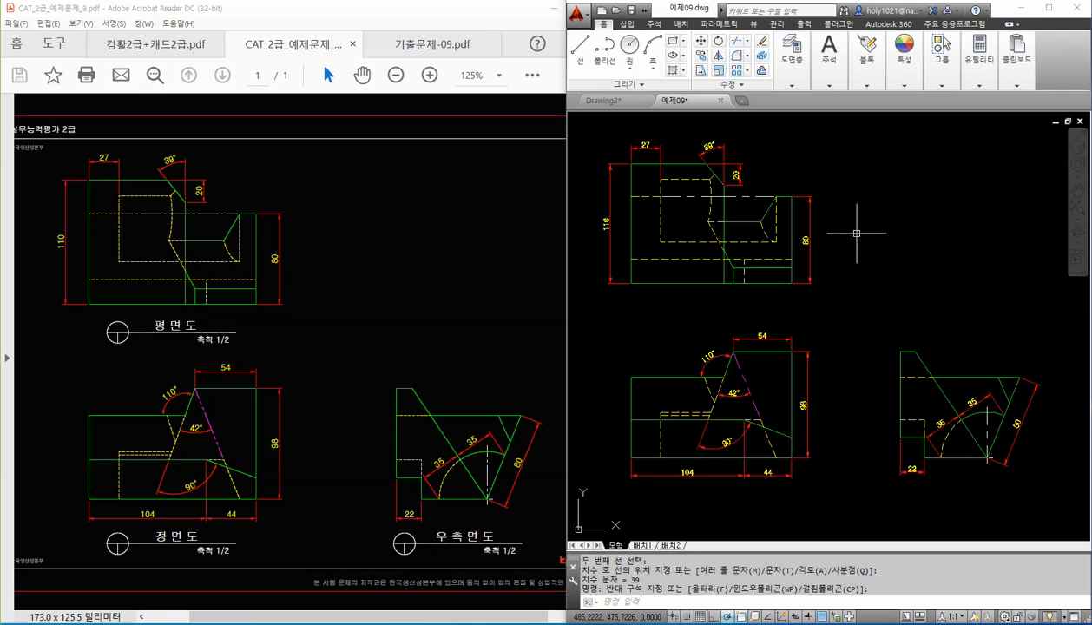
pyautogui.scroll(-3, 908, 261)
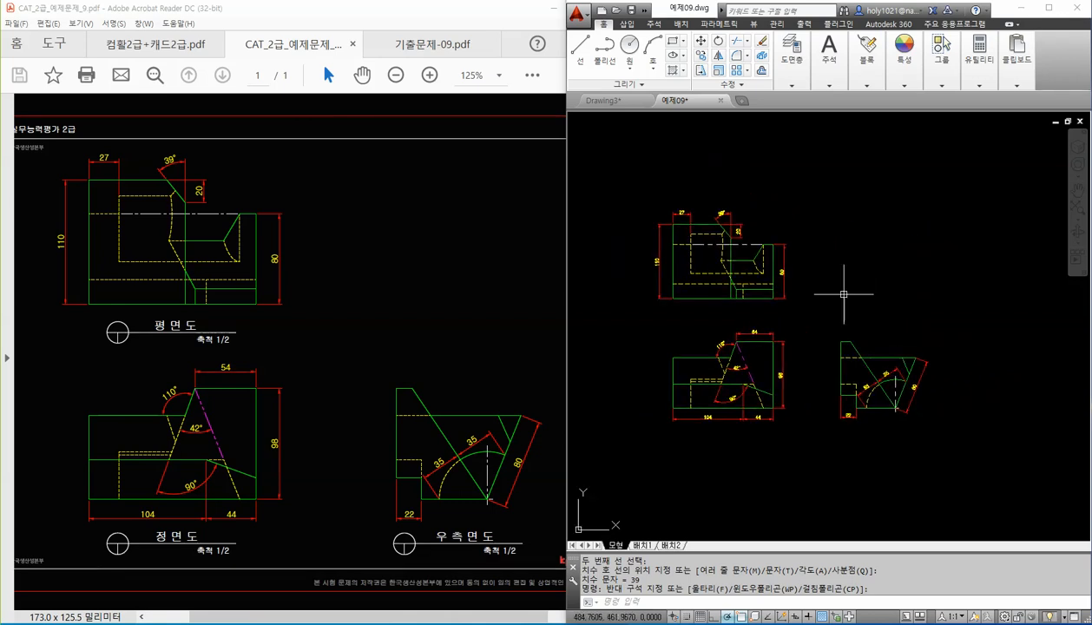
pyautogui.scroll(2, 815, 320)
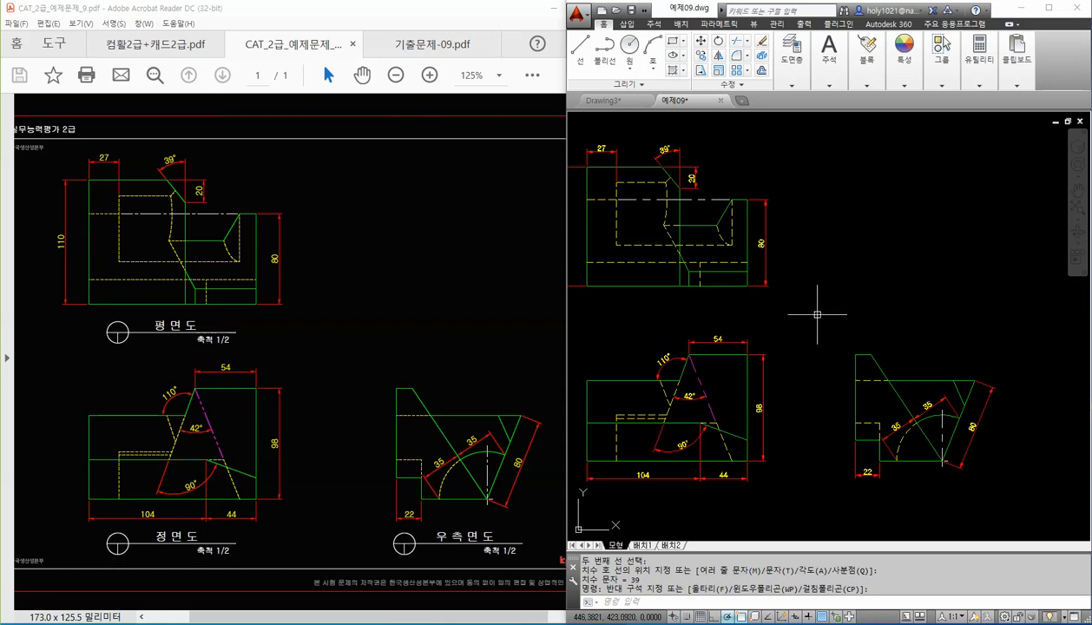
pyautogui.scroll(-2, 901, 252)
pyautogui.click(932, 271)
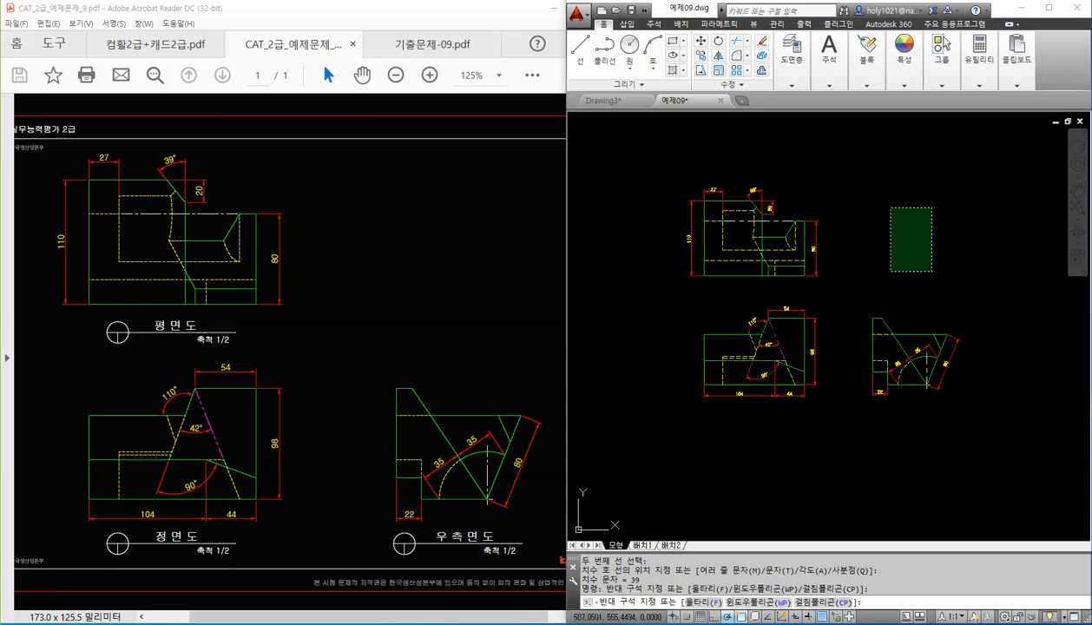
pyautogui.click(892, 210)
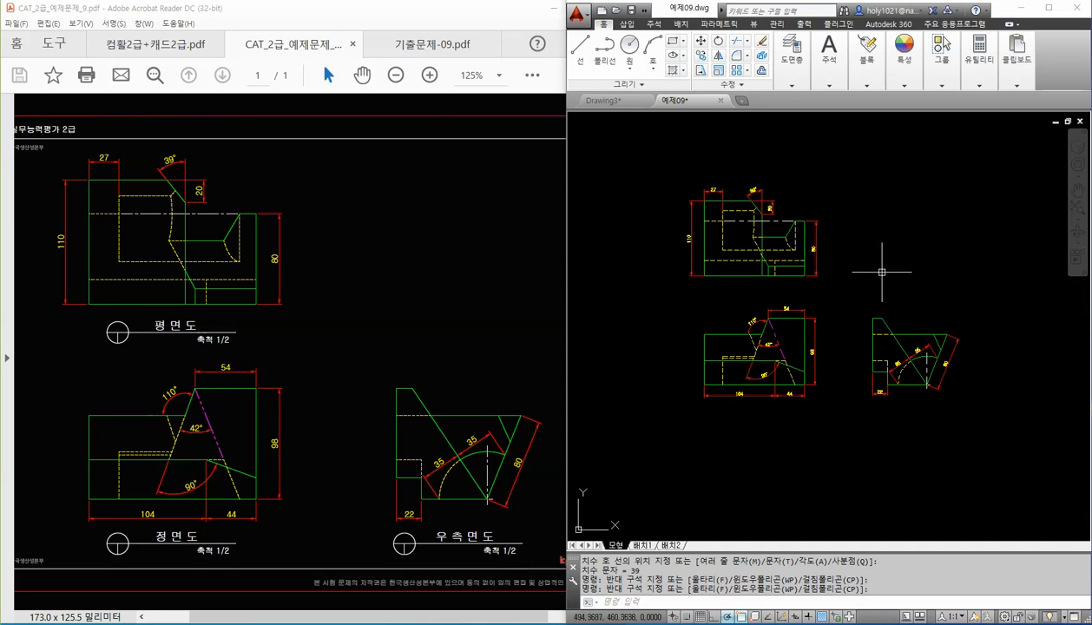
pyautogui.moveTo(934, 240); pyautogui.dragTo(893, 267, button='middle')
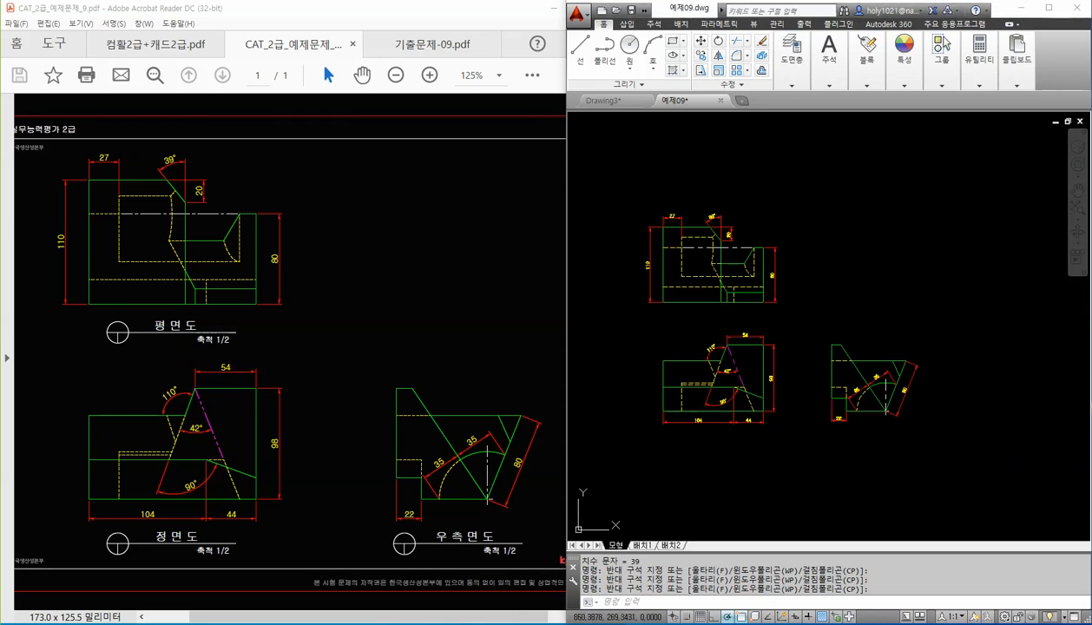
# Step: Copy the middle set of three views in the 예제7_10모범답안 drawing to the clipboard
pyautogui.scroll(-2, 866, 371)
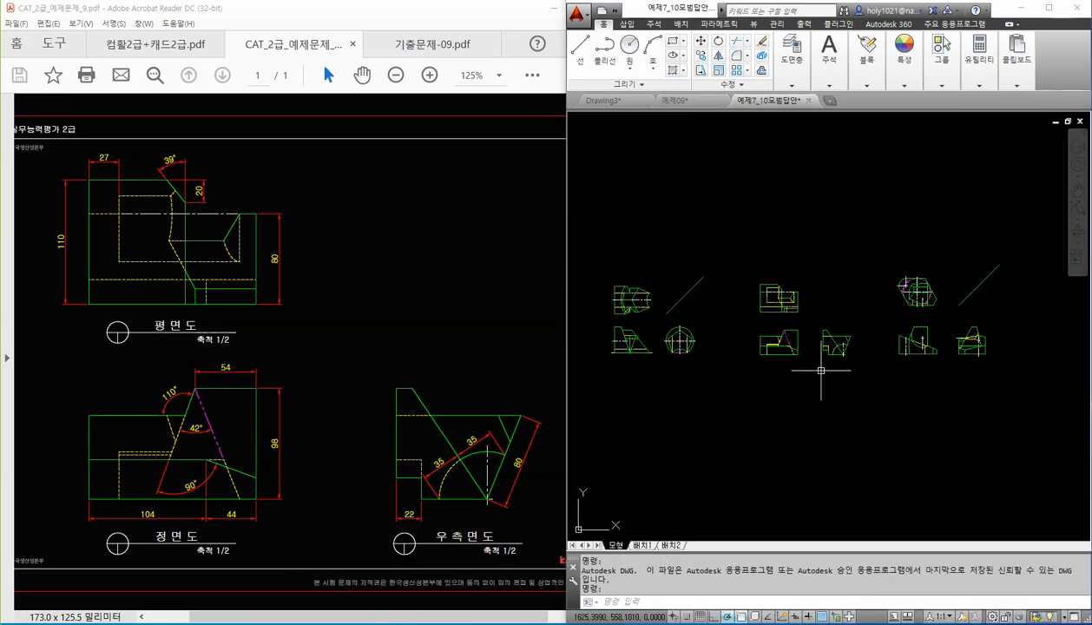
pyautogui.moveTo(788, 361); pyautogui.dragTo(829, 366, button='middle')
pyautogui.click(760, 265)
pyautogui.click(903, 379)
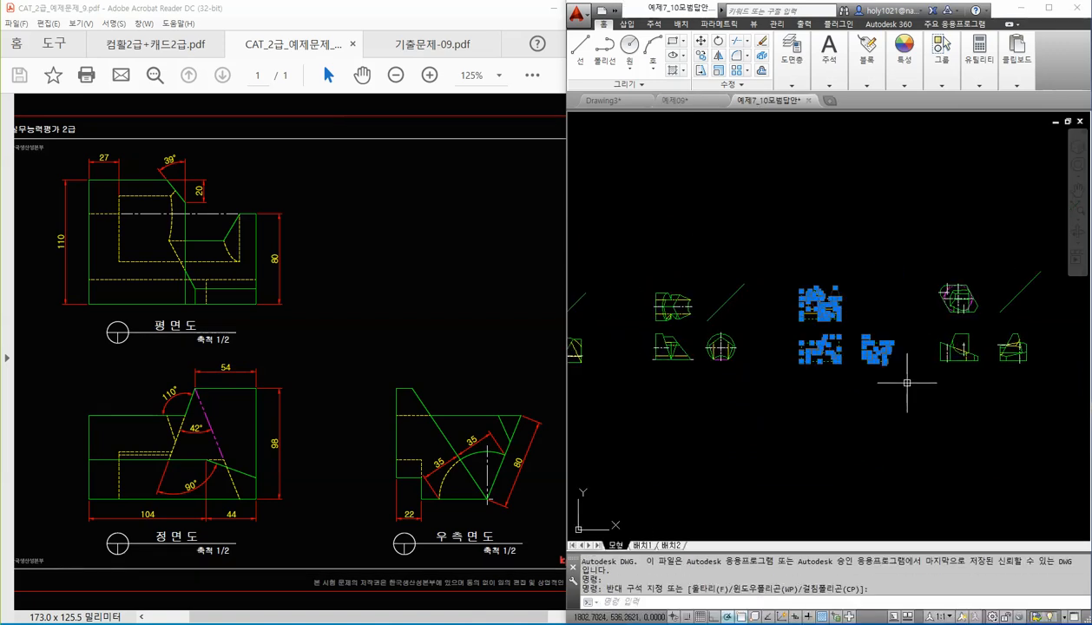
pyautogui.scroll(6, 834, 339)
pyautogui.hotkey('ctrl', 'c')
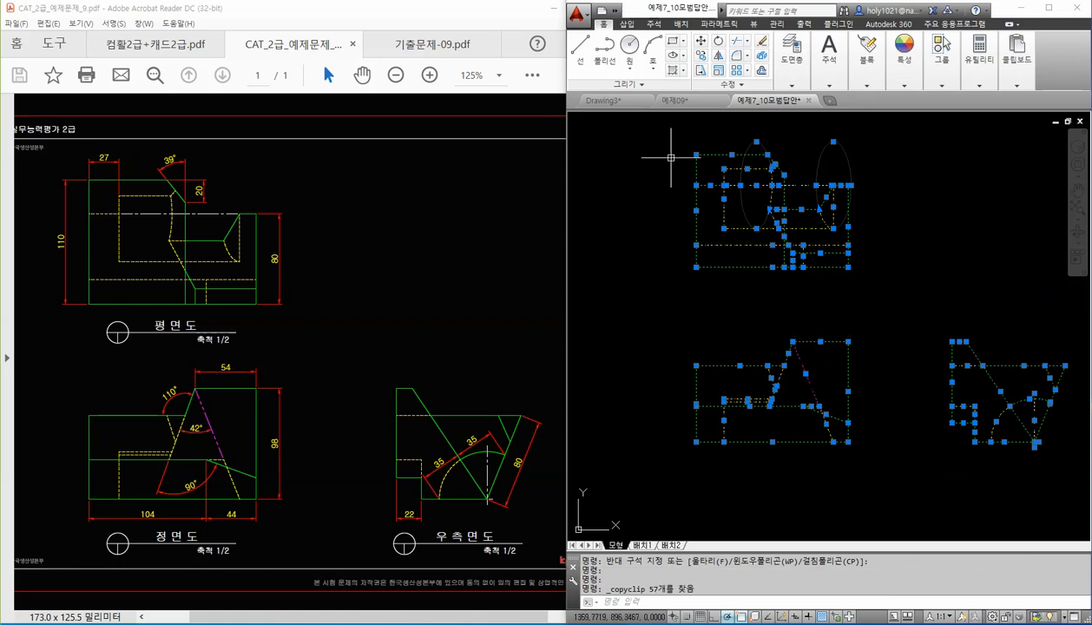
# Step: Paste the copied answer views into the 예제09 drawing, in the empty area up and to the right of the dimensioned views
pyautogui.click(674, 99)
pyautogui.hotkey('ctrl', 'v')
pyautogui.scroll(-4, 871, 283)
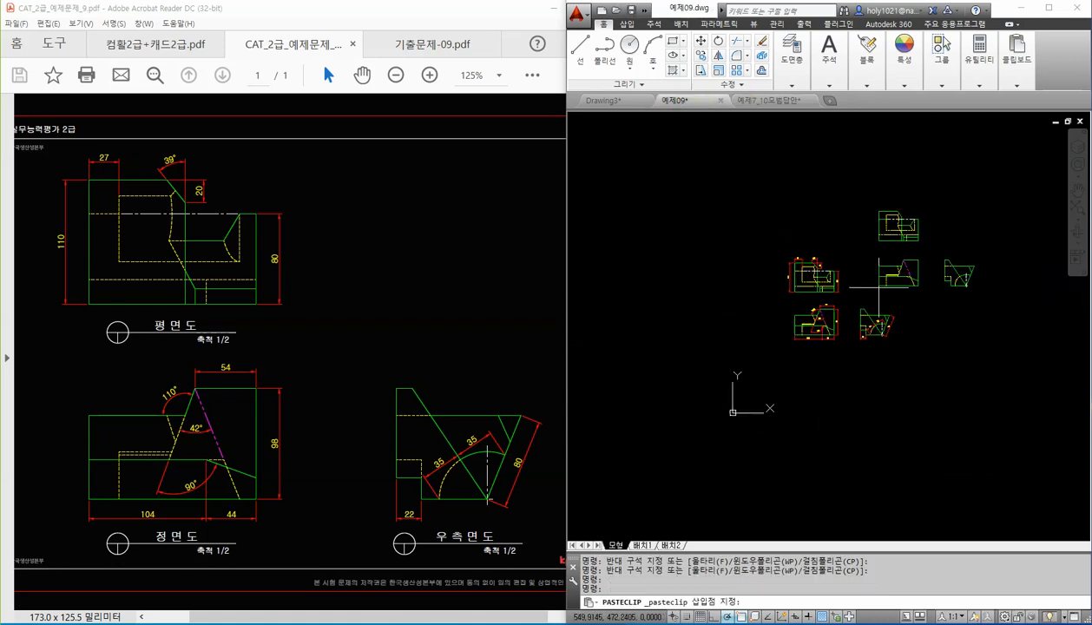
pyautogui.moveTo(916, 274); pyautogui.dragTo(800, 332, button='middle')
pyautogui.scroll(2, 825, 301)
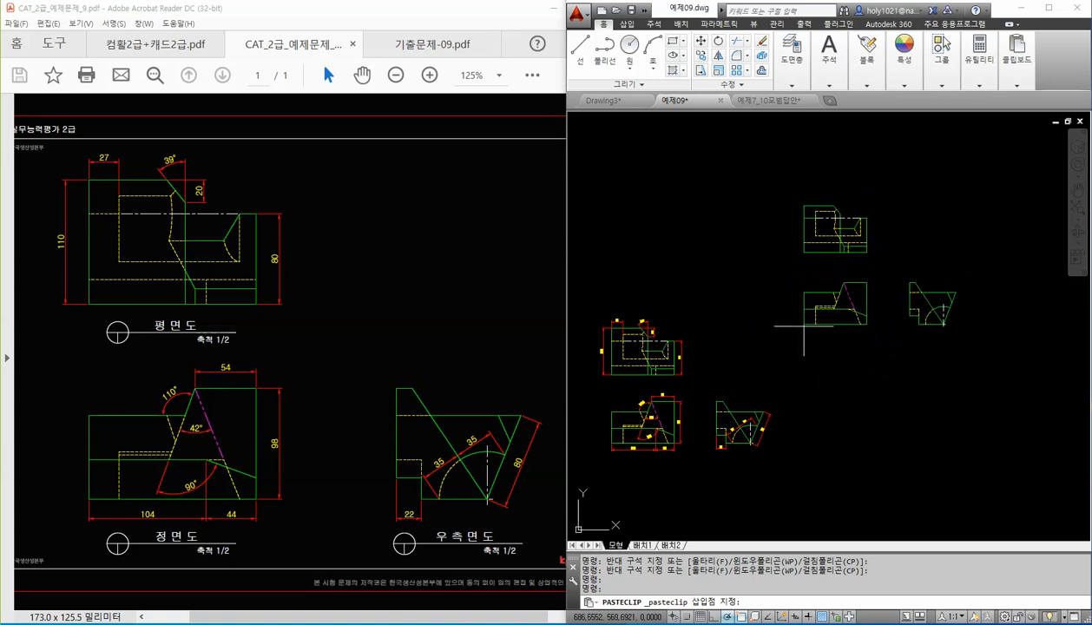
pyautogui.click(804, 328)
# Step: Set the color of all pasted answer views to 선홍색 (magenta) and clear the selection
pyautogui.click(986, 363)
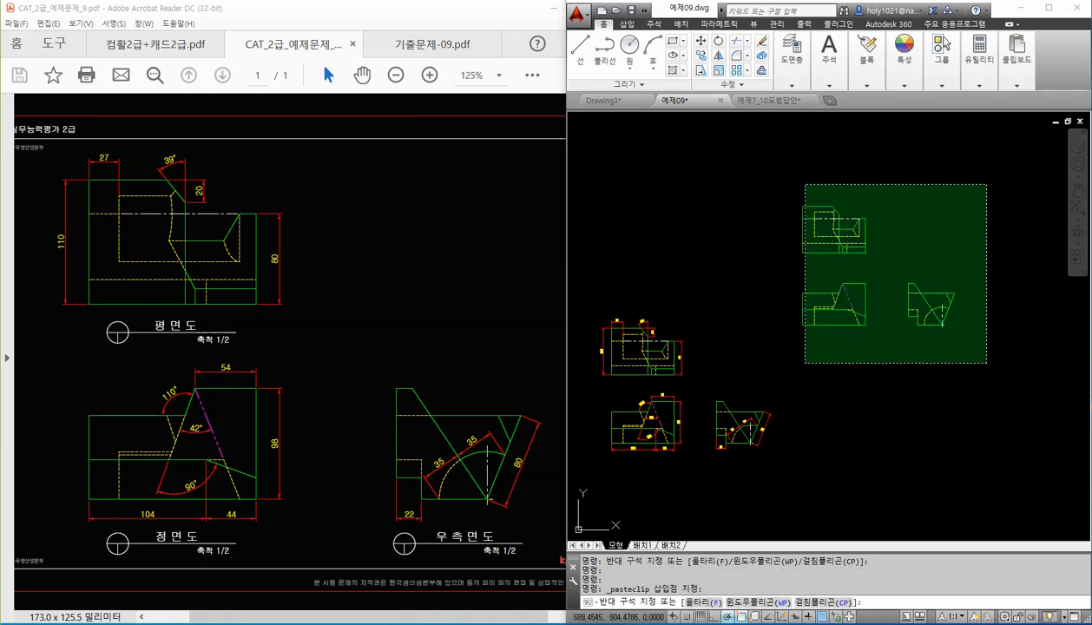
pyautogui.click(786, 180)
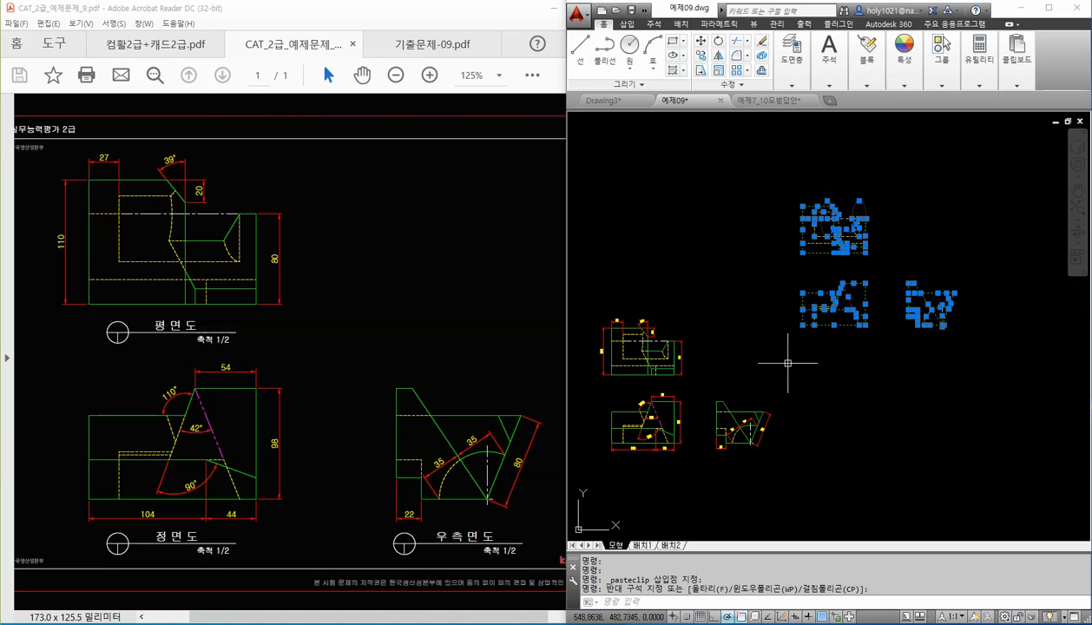
pyautogui.hotkey('ctrl', '1')
pyautogui.click(610, 176)
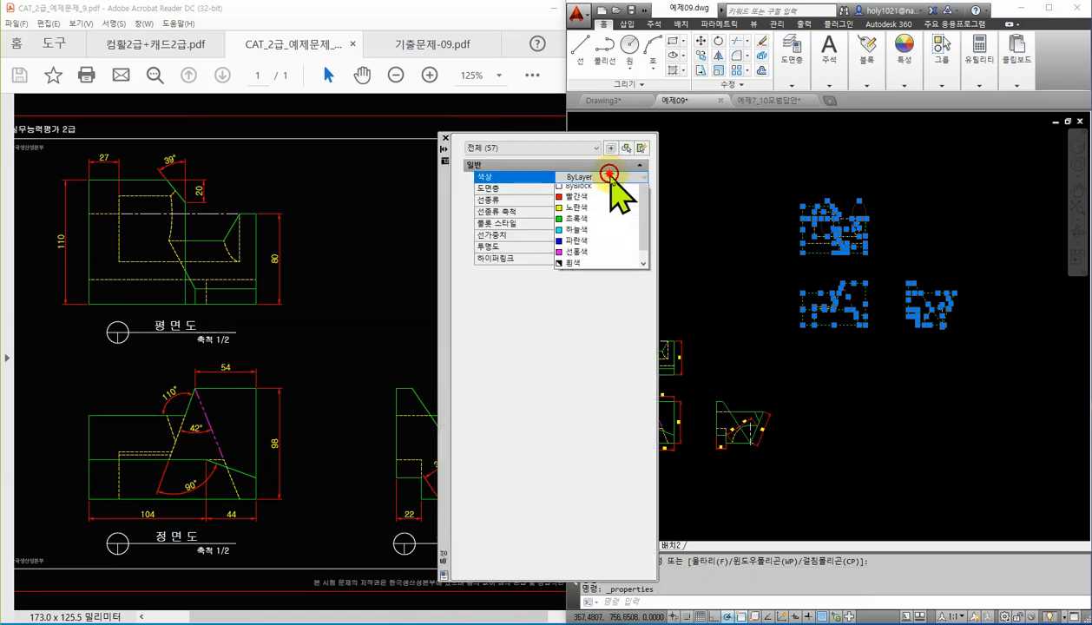
pyautogui.click(608, 252)
pyautogui.click(444, 137)
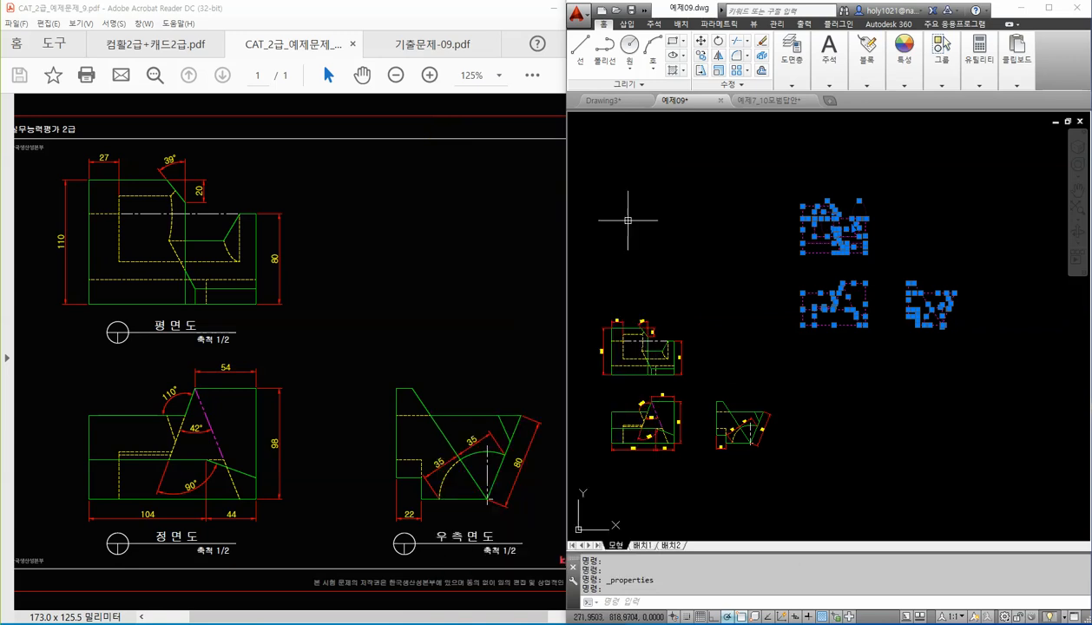
pyautogui.press('Escape')
# Step: Move the magenta right-side view onto the dimensioned one by its top corner to compare them, and undo the move
pyautogui.scroll(3, 955, 365)
pyautogui.write('m')
pyautogui.press('Return')
pyautogui.click(986, 320)
pyautogui.click(872, 207)
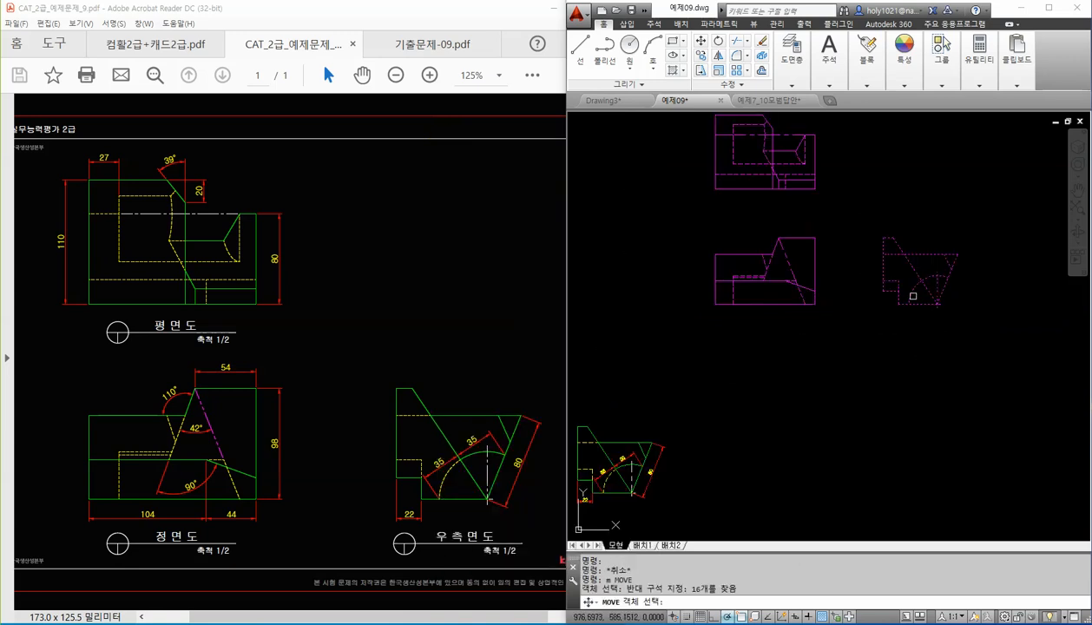
pyautogui.press('Return')
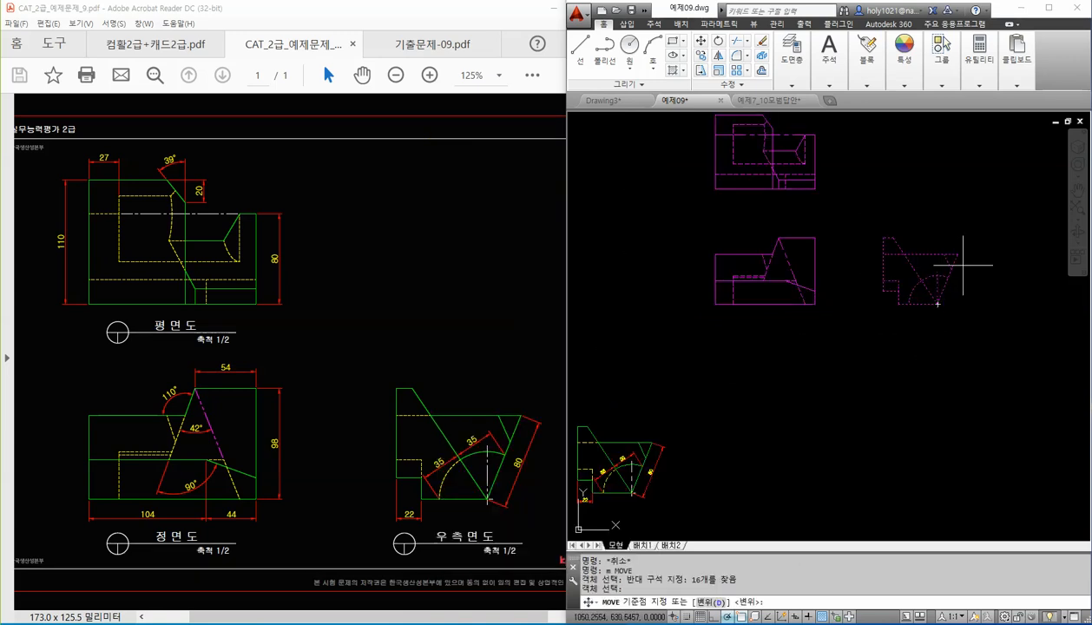
pyautogui.click(883, 237)
pyautogui.scroll(4, 781, 321)
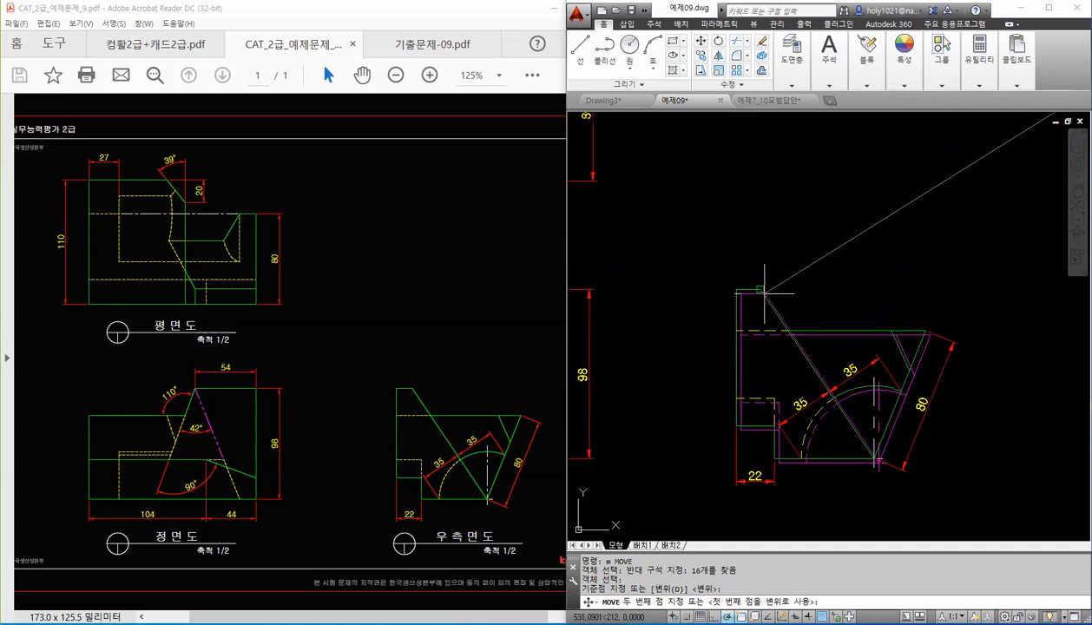
pyautogui.click(763, 292)
pyautogui.scroll(2, 830, 419)
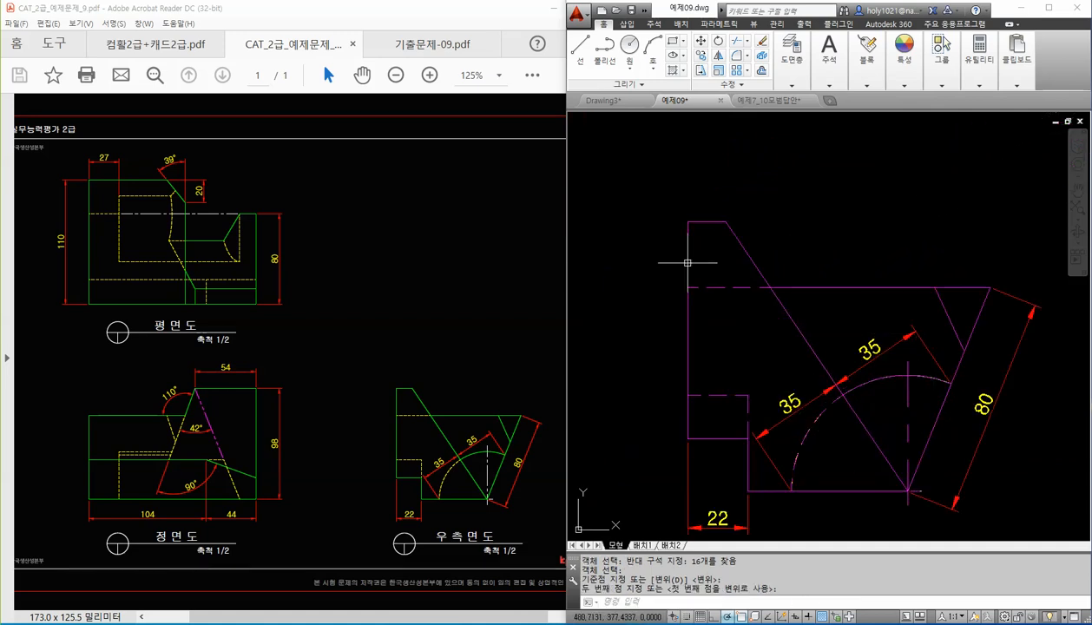
pyautogui.hotkey('ctrl', 'z')
pyautogui.hotkey('ctrl', 'z')
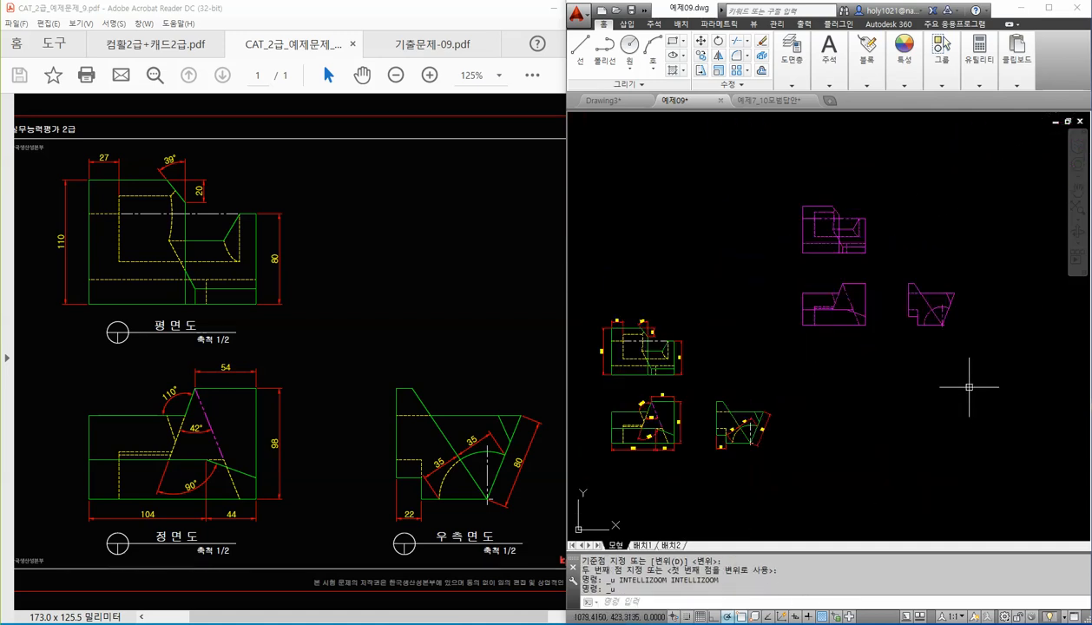
# Step: Overlay the magenta front view on the dimensioned one by its upper-left corner to compare them, and undo the move
pyautogui.write('m')
pyautogui.press('Return')
pyautogui.click(878, 343)
pyautogui.click(769, 269)
pyautogui.press('Return')
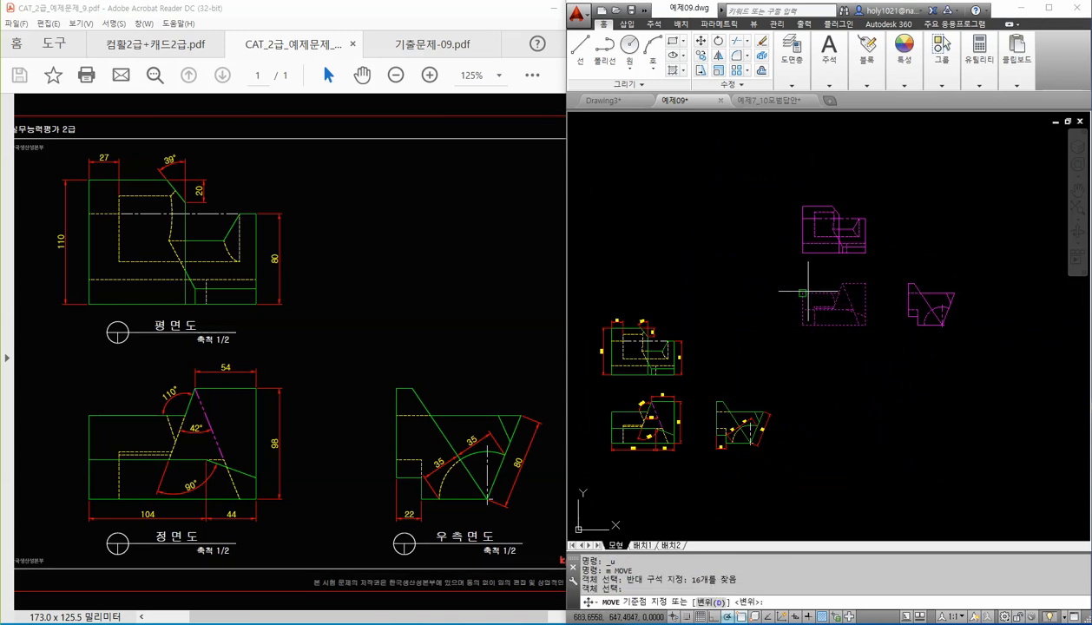
pyautogui.click(613, 413)
pyautogui.scroll(4, 625, 432)
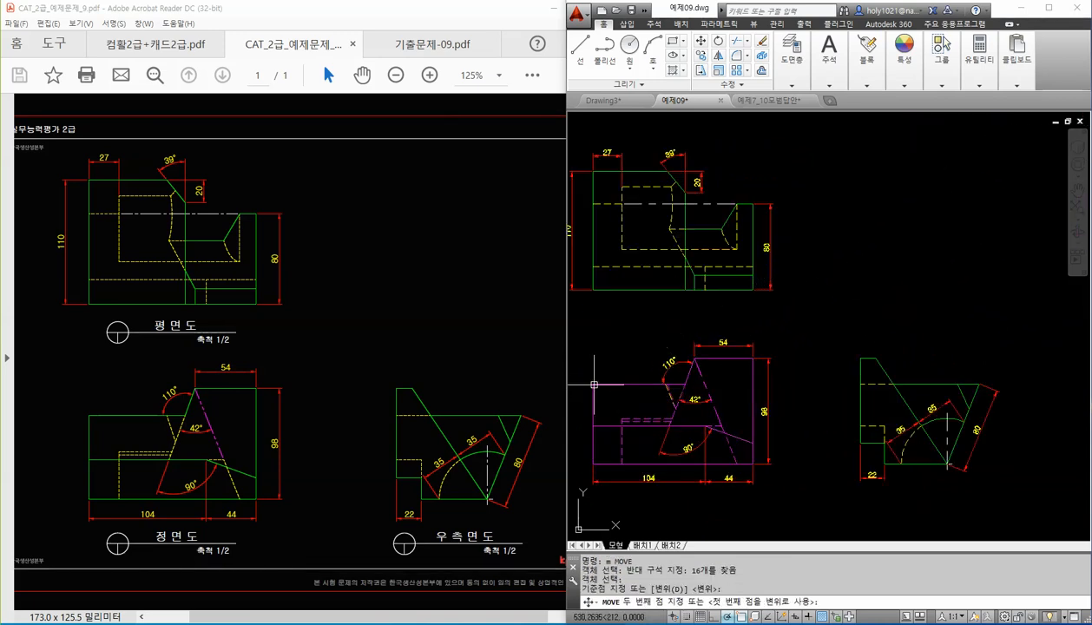
pyautogui.click(592, 383)
pyautogui.scroll(2, 621, 452)
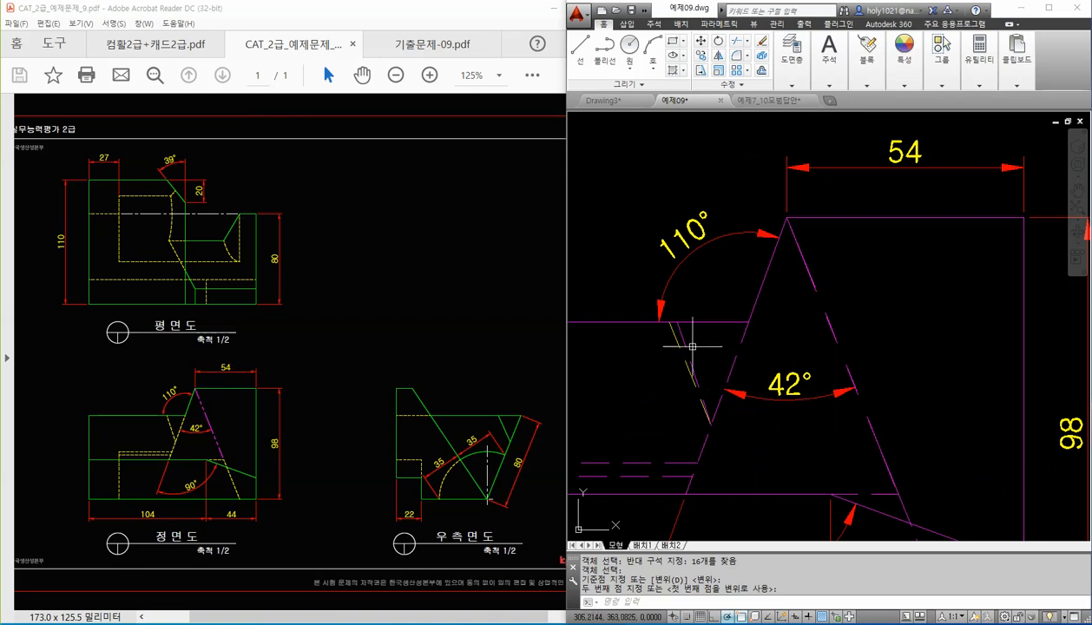
pyautogui.scroll(-1, 727, 431)
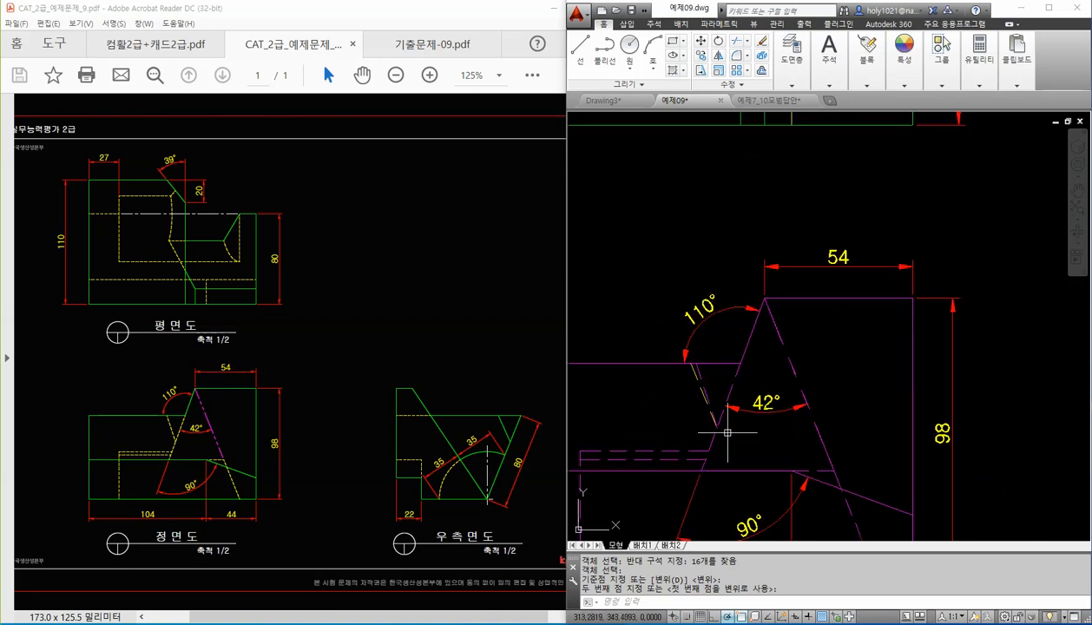
pyautogui.hotkey('ctrl', 'z')
pyautogui.hotkey('ctrl', 'z')
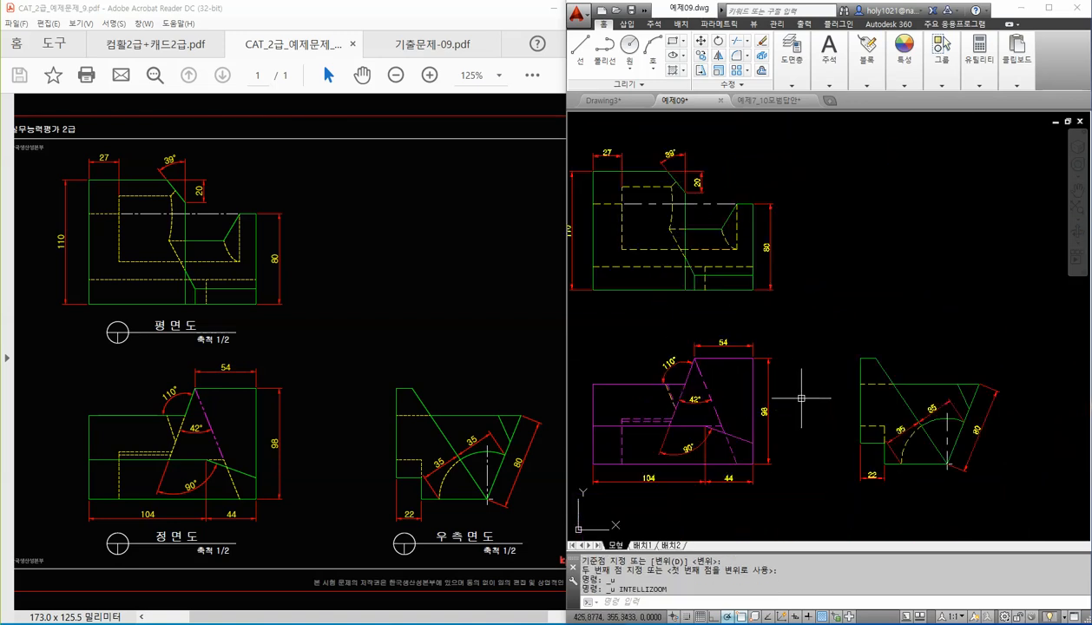
pyautogui.hotkey('ctrl', 'z')
# Step: Overlay the magenta top view on the dimensioned one by its lower-left corner to compare them, and undo the move
pyautogui.write('m')
pyautogui.press('Return')
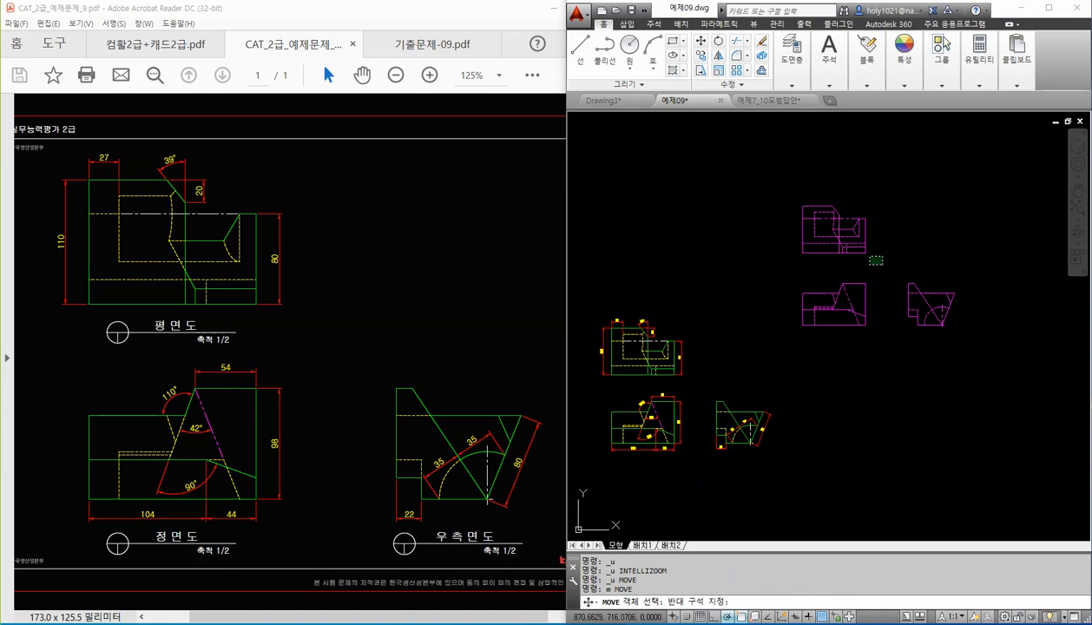
pyautogui.click(761, 178)
pyautogui.press('Return')
pyautogui.scroll(1, 802, 260)
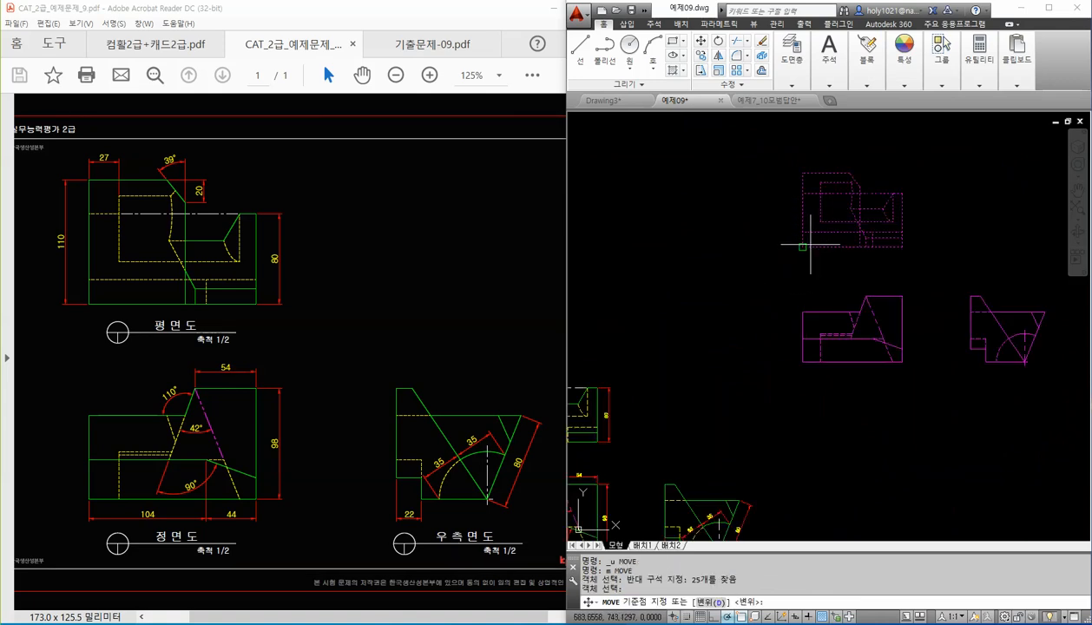
pyautogui.click(803, 247)
pyautogui.moveTo(686, 341); pyautogui.dragTo(829, 246, button='middle')
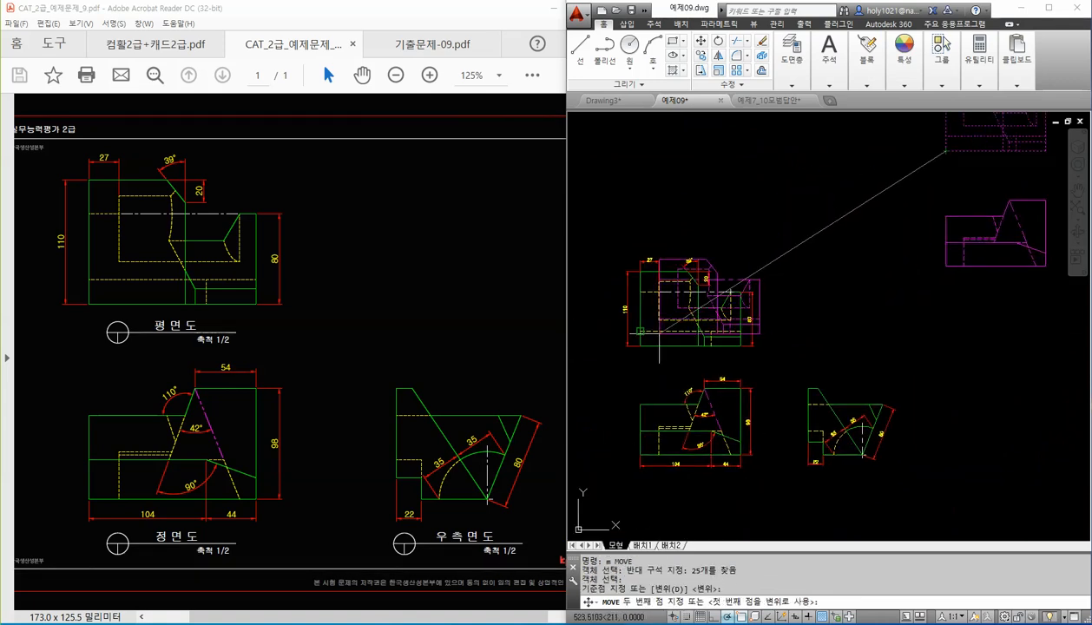
pyautogui.scroll(2, 651, 344)
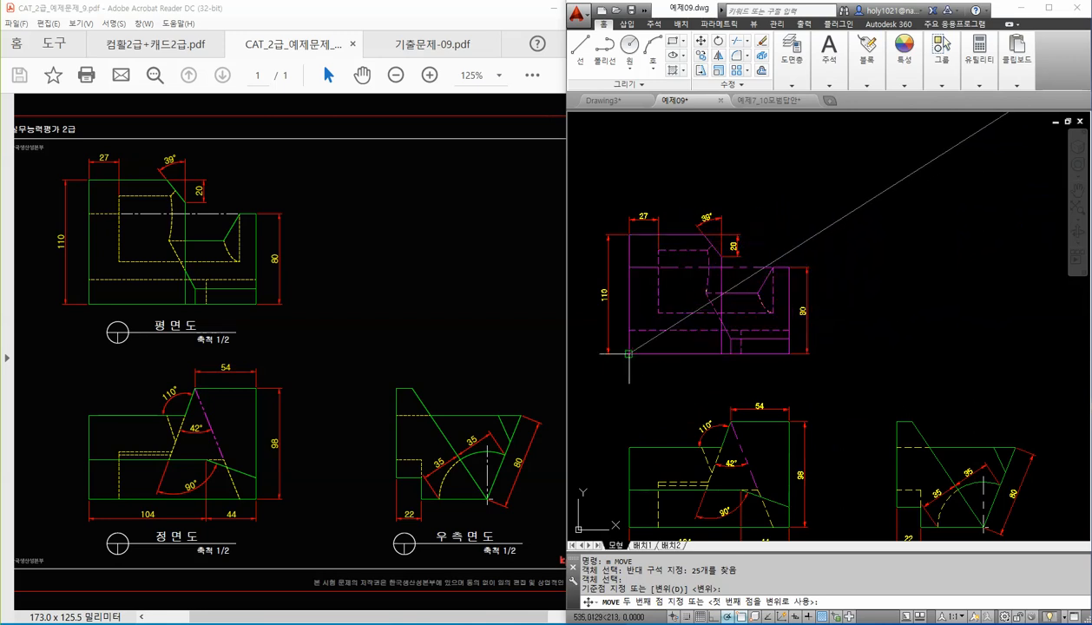
pyautogui.scroll(8, 708, 243)
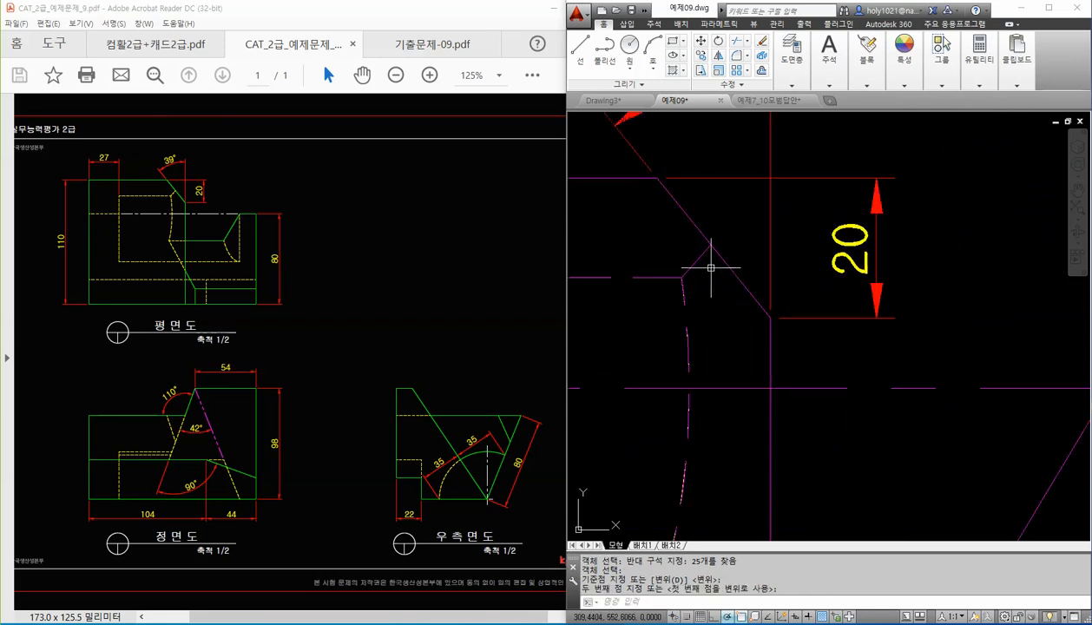
pyautogui.hotkey('ctrl', 'z')
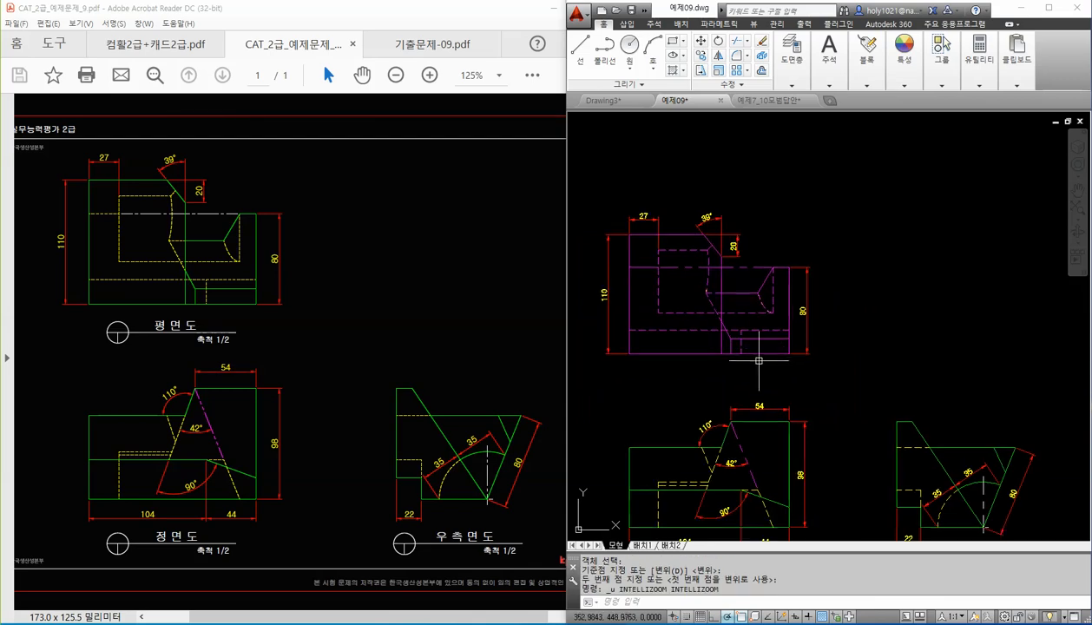
pyautogui.hotkey('ctrl', 'z')
# Step: Draw a vertical construction line from the upper end of the top view's 39° edge down into the front view
pyautogui.scroll(4, 635, 374)
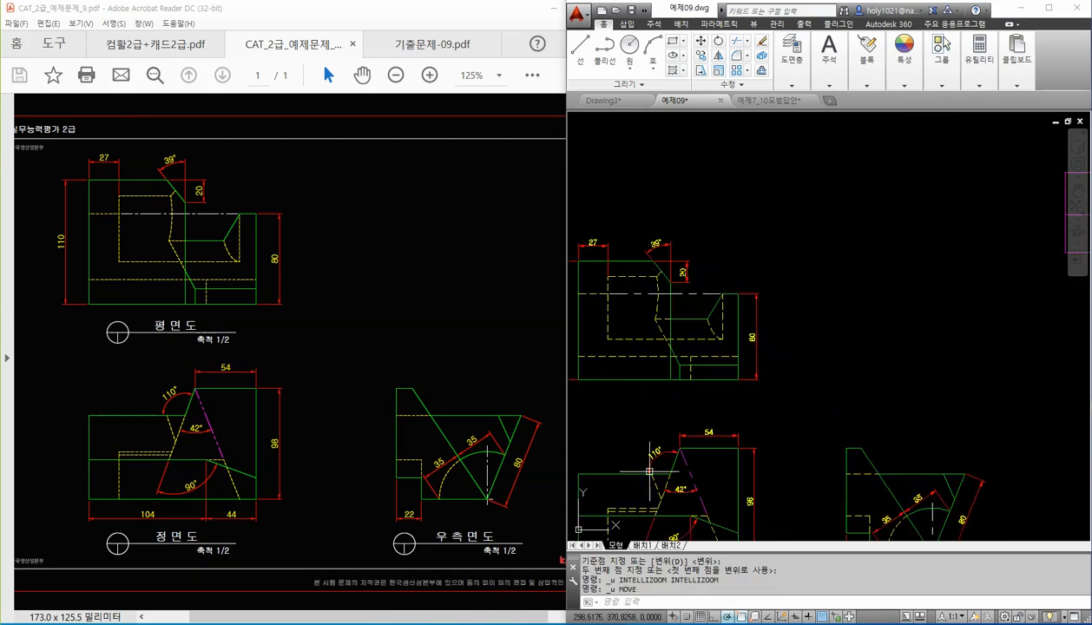
pyautogui.scroll(4, 642, 465)
pyautogui.scroll(-2, 690, 311)
pyautogui.moveTo(700, 305); pyautogui.dragTo(751, 375, button='middle')
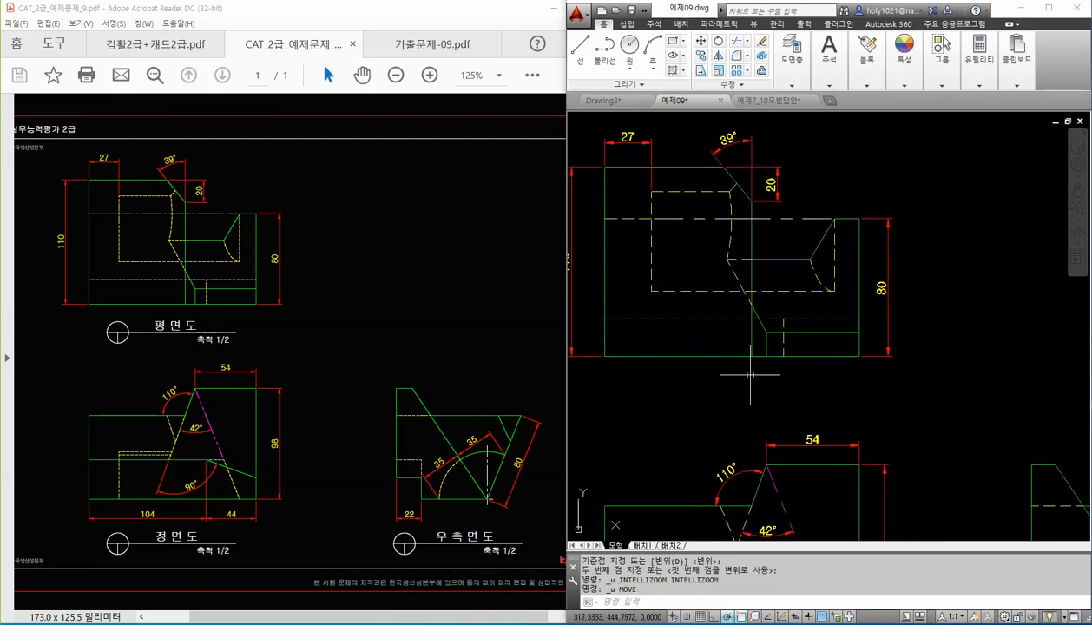
pyautogui.write('l')
pyautogui.press('Return')
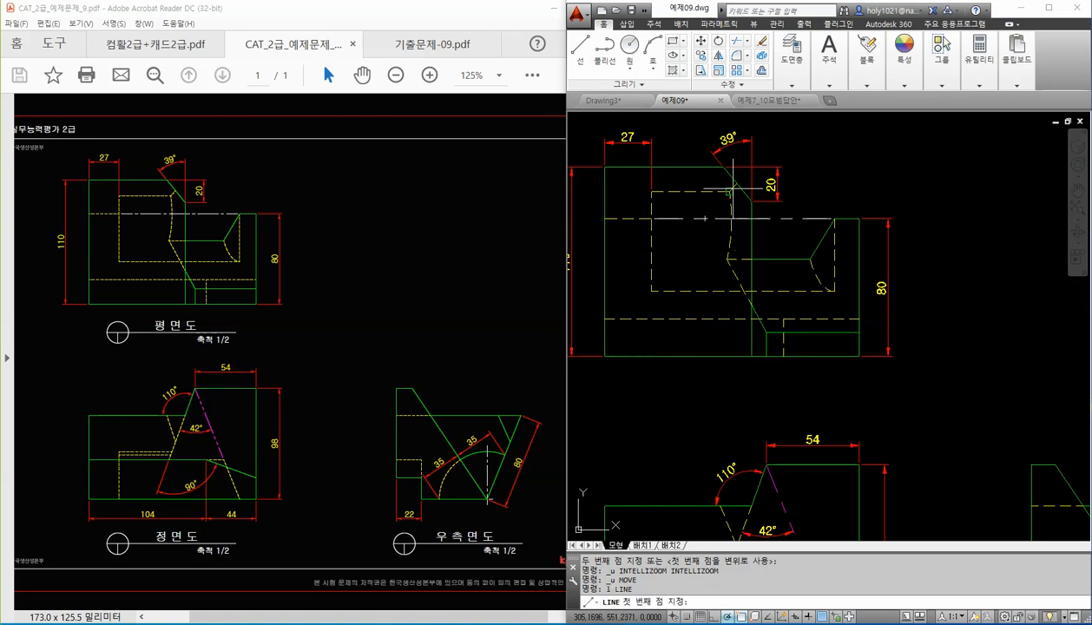
pyautogui.click(726, 169)
pyautogui.moveTo(729, 369); pyautogui.dragTo(722, 260, button='middle')
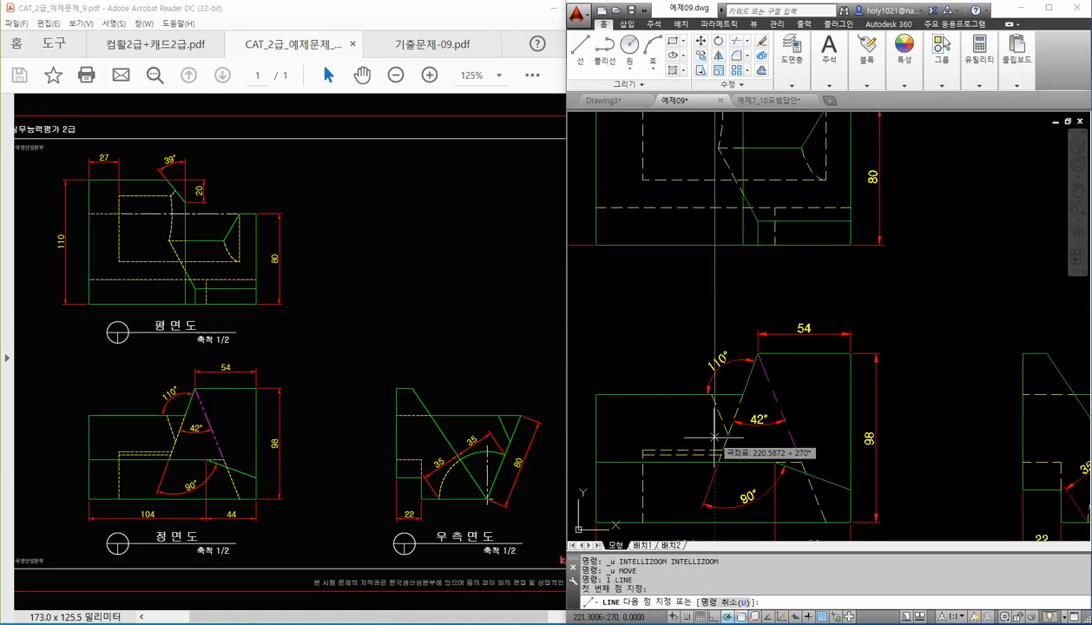
pyautogui.click(714, 431)
pyautogui.press('Return')
pyautogui.moveTo(717, 191); pyautogui.dragTo(714, 352, button='middle')
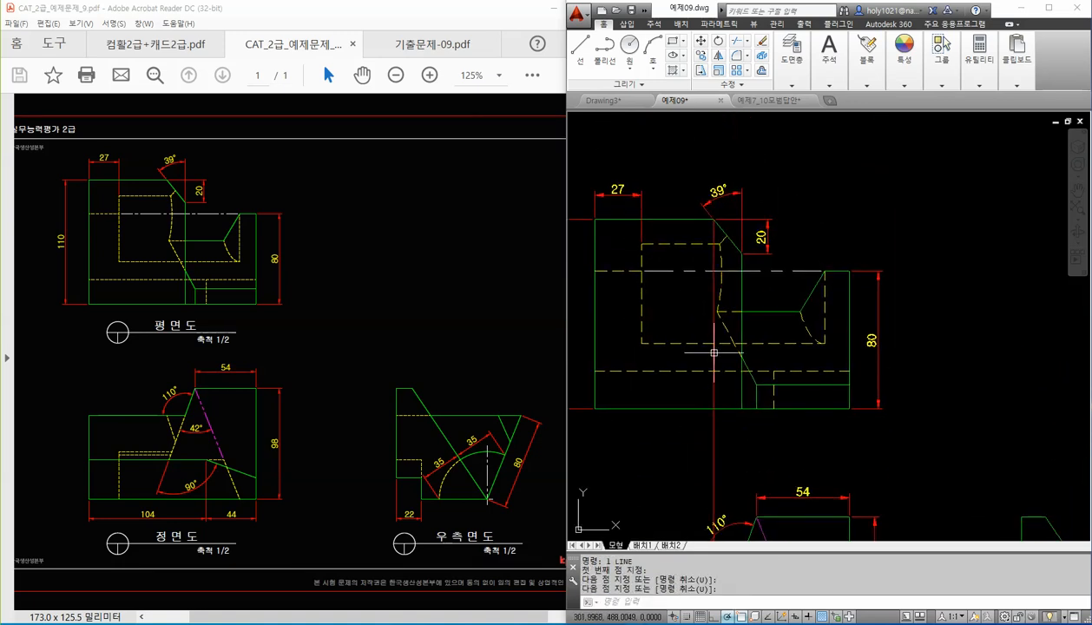
# Step: Stretch the upper end of the front view's short dashed slanted line to where the construction line crosses the horizontal edge
pyautogui.scroll(2, 713, 257)
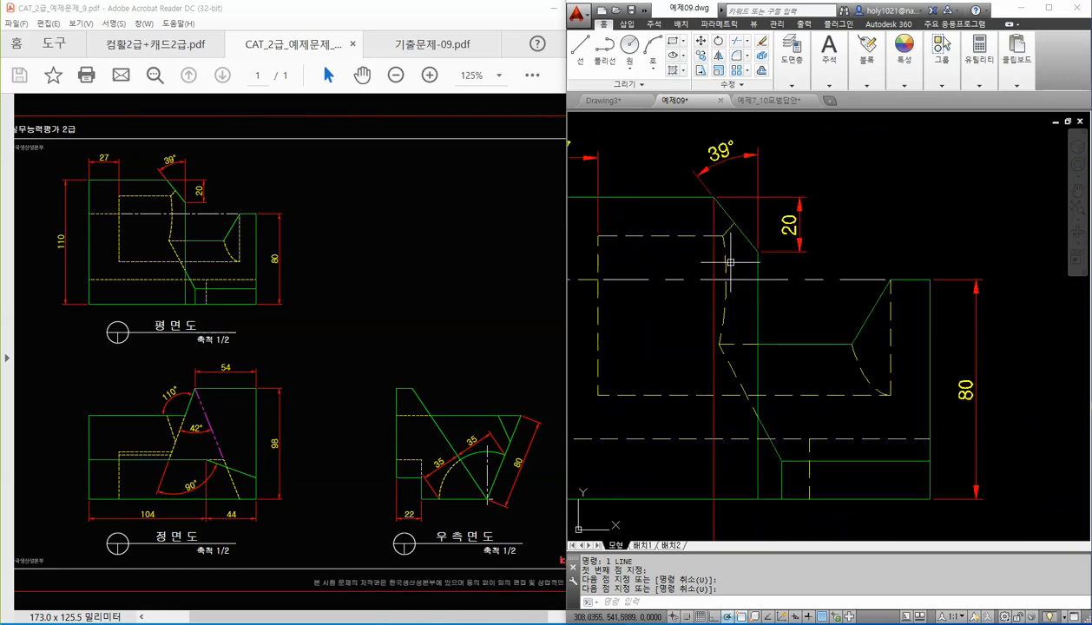
pyautogui.scroll(-4, 731, 262)
pyautogui.scroll(5, 734, 393)
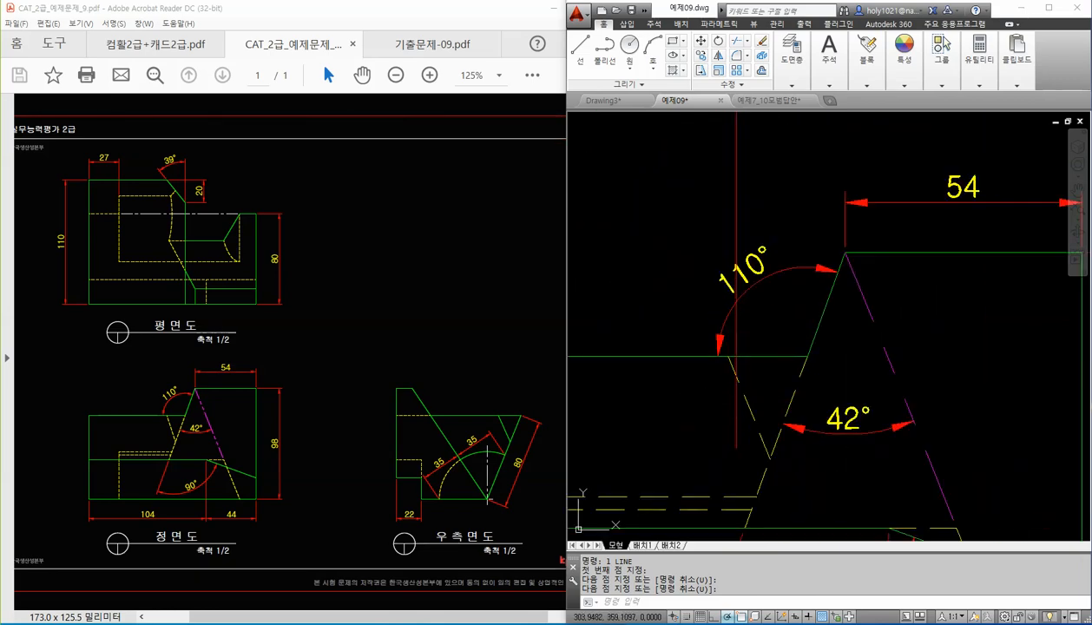
pyautogui.click(745, 396)
pyautogui.click(729, 356)
pyautogui.click(736, 356)
pyautogui.press('Escape')
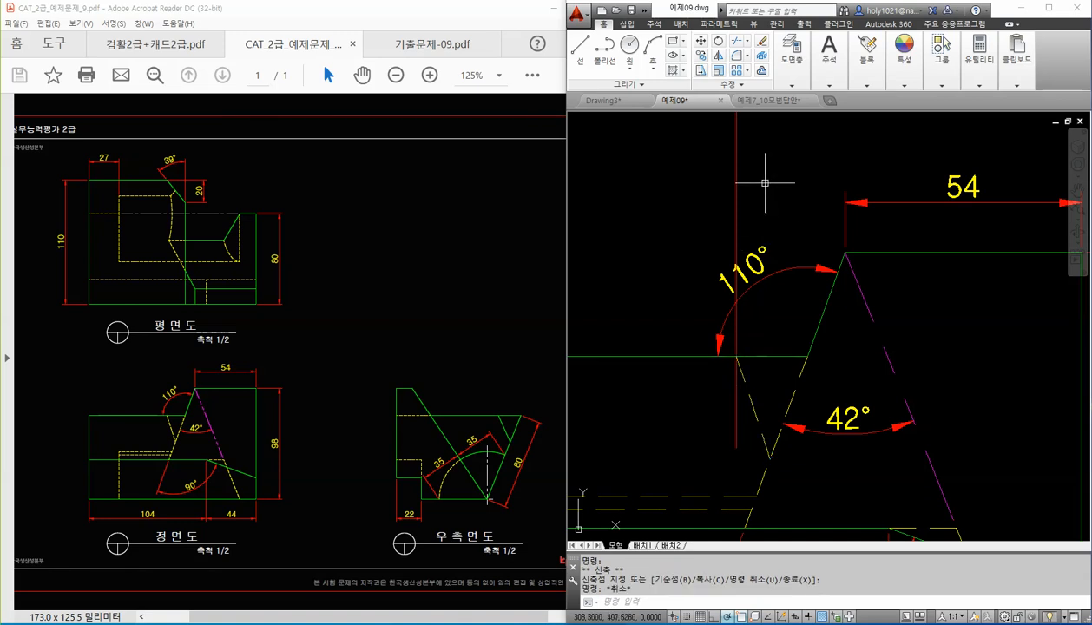
# Step: Delete the vertical construction line between the top and front views
pyautogui.click(765, 183)
pyautogui.click(727, 188)
pyautogui.press('Delete')
pyautogui.scroll(-4, 772, 251)
pyautogui.moveTo(783, 221); pyautogui.dragTo(767, 276, button='middle')
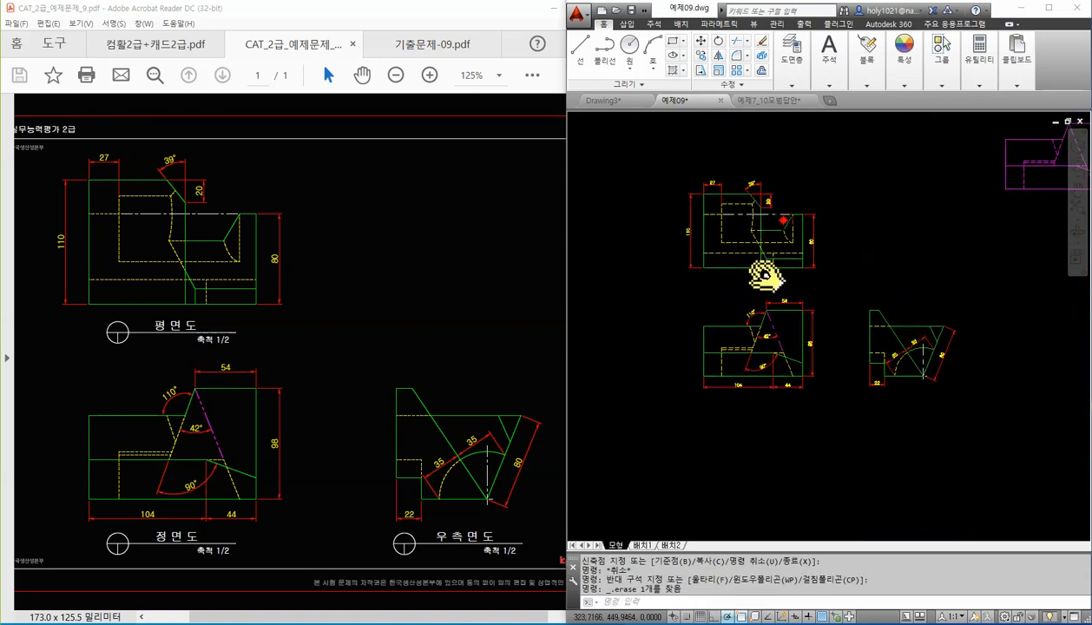
# Step: Draw a vertical ray from the upper end of the top view's 39° edge down through the front view to check the alignment
pyautogui.scroll(2, 741, 197)
pyautogui.write('ay')
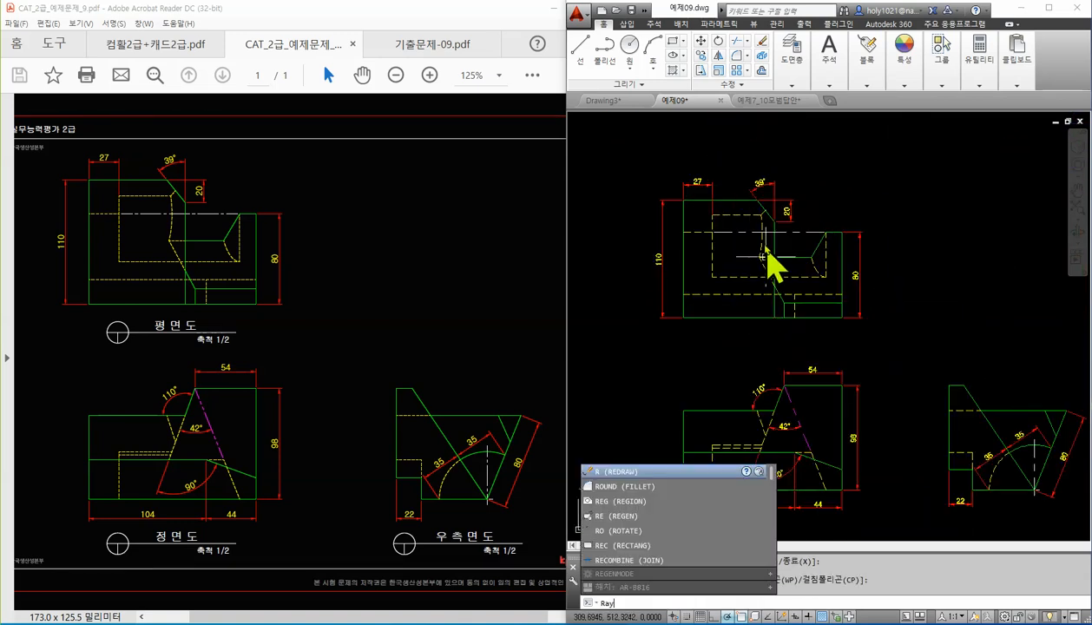
pyautogui.press('Return')
pyautogui.scroll(2, 755, 207)
pyautogui.click(758, 195)
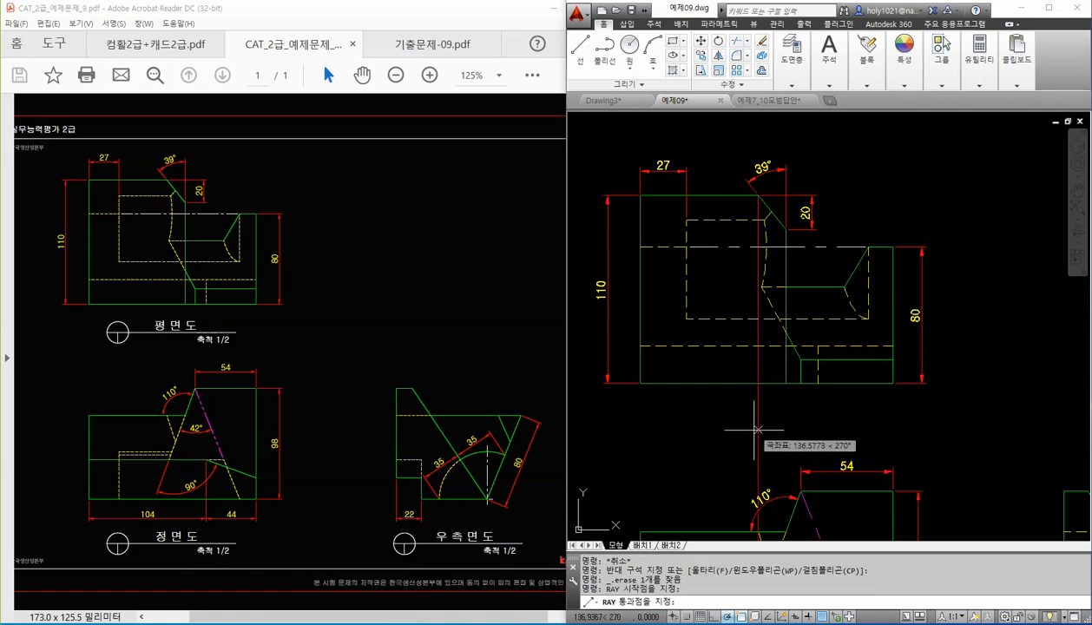
pyautogui.moveTo(761, 430); pyautogui.dragTo(763, 299, button='middle')
pyautogui.press('Return')
pyautogui.scroll(8, 759, 411)
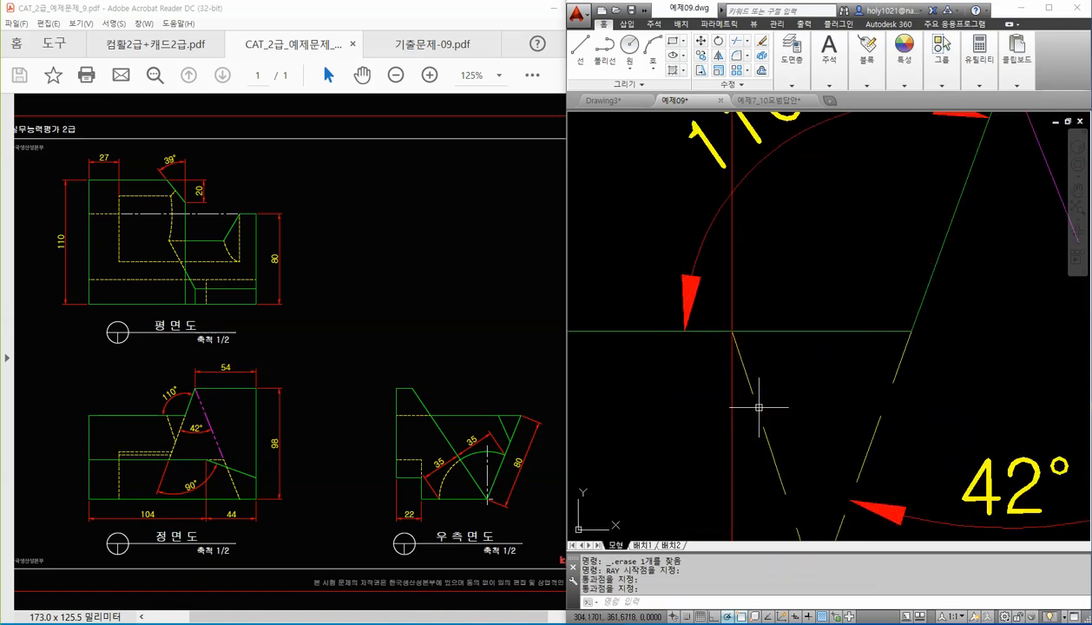
# Step: Delete the vertical check ray and inspect the dimensioned front view
pyautogui.scroll(-8, 757, 406)
pyautogui.click(765, 300)
pyautogui.click(744, 294)
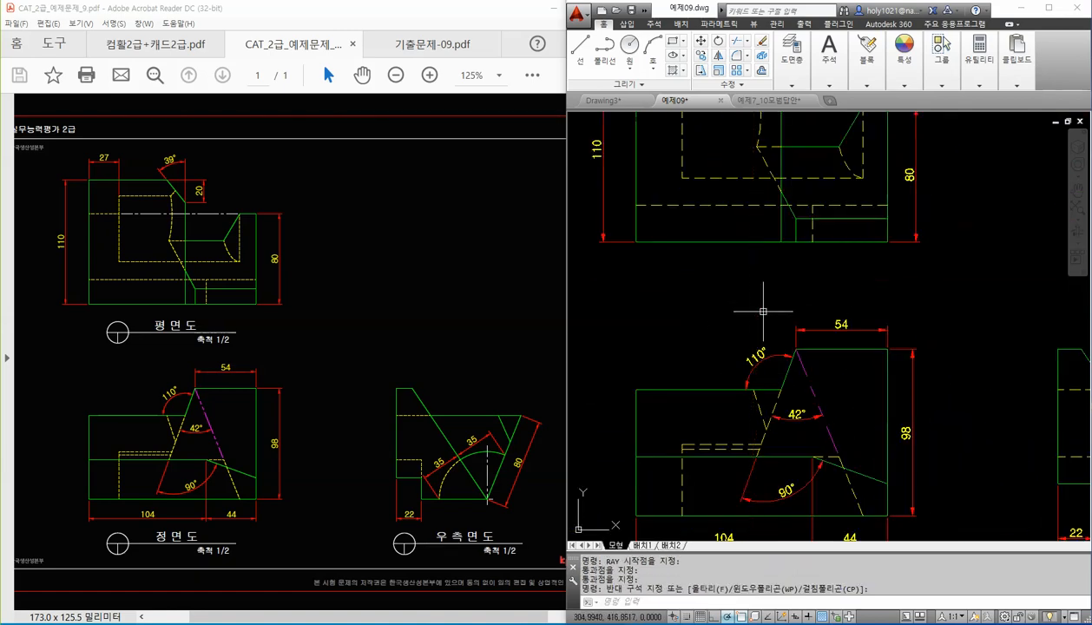
pyautogui.press('Delete')
pyautogui.scroll(-4, 886, 314)
pyautogui.scroll(4, 855, 371)
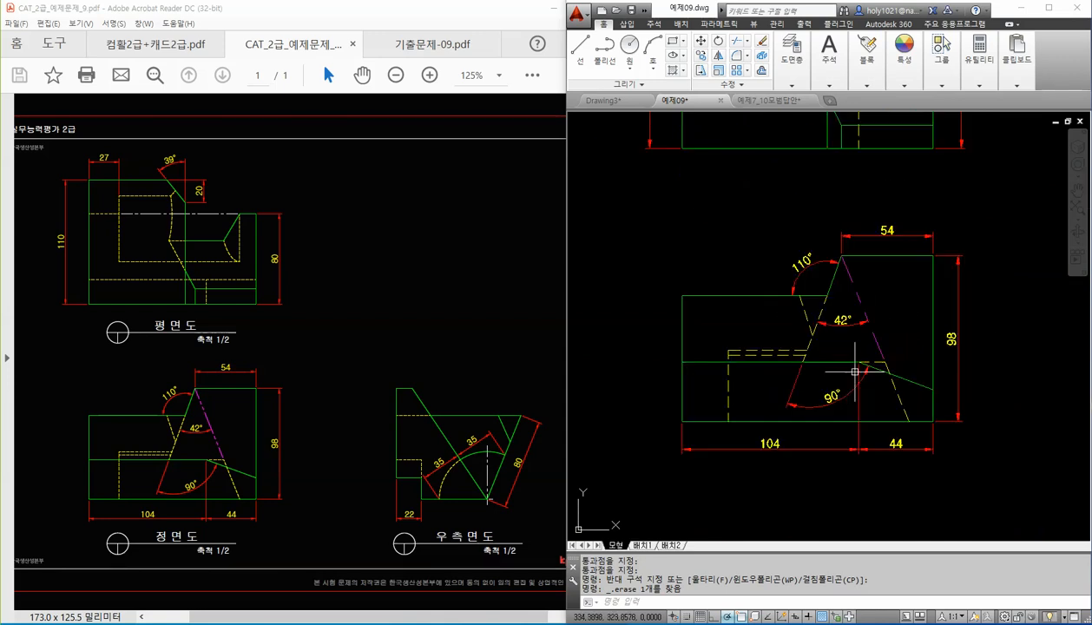
# Step: Overlay the magenta top view on the dimensioned one by the lower end of its inner vertical edge, and undo the move
pyautogui.scroll(-4, 828, 310)
pyautogui.moveTo(906, 264); pyautogui.dragTo(850, 371, button='middle')
pyautogui.write('m')
pyautogui.press('Return')
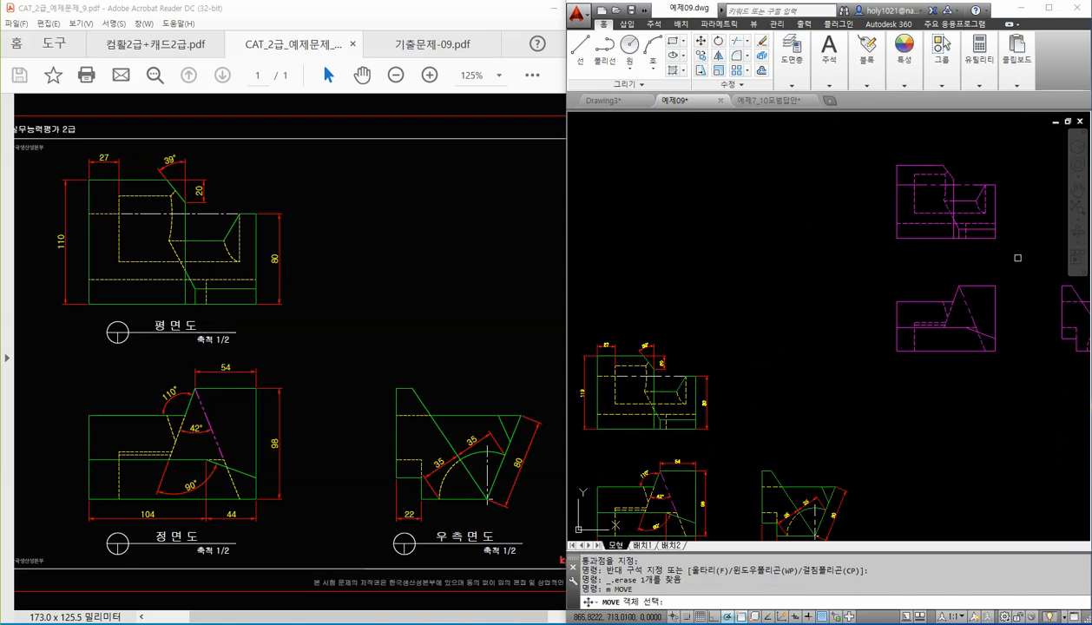
pyautogui.click(1001, 254)
pyautogui.click(845, 133)
pyautogui.press('Return')
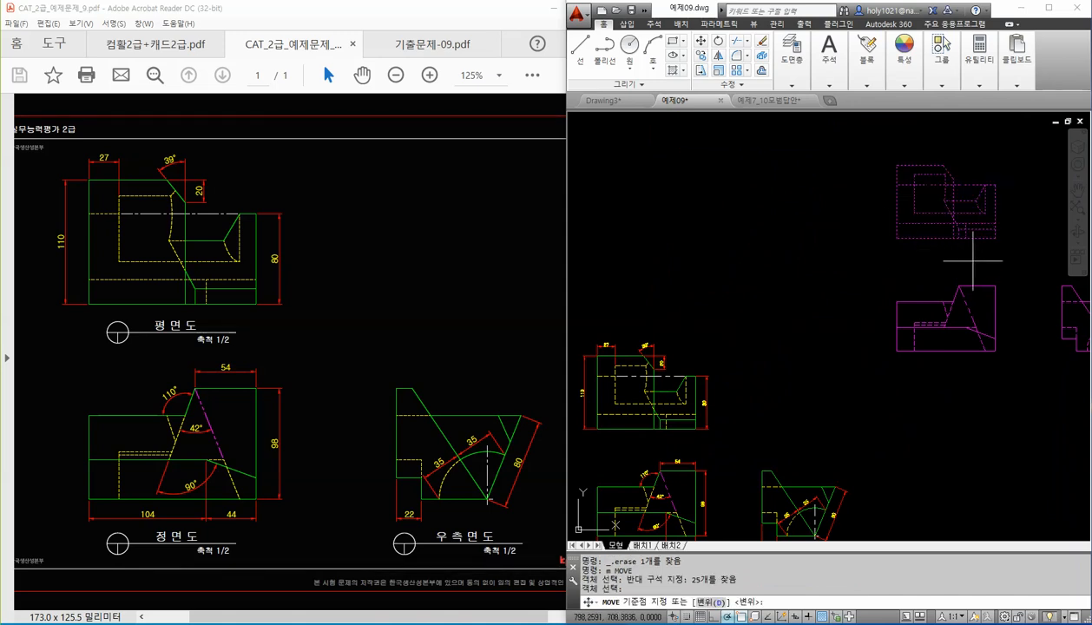
pyautogui.scroll(2, 956, 257)
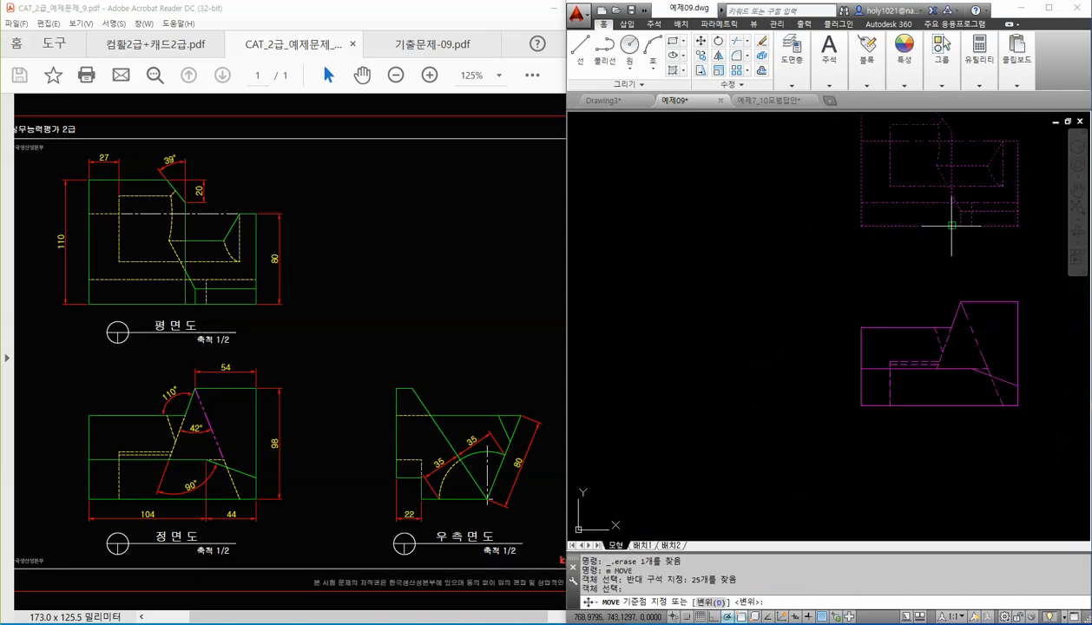
pyautogui.click(951, 225)
pyautogui.scroll(-3, 952, 225)
pyautogui.scroll(4, 786, 313)
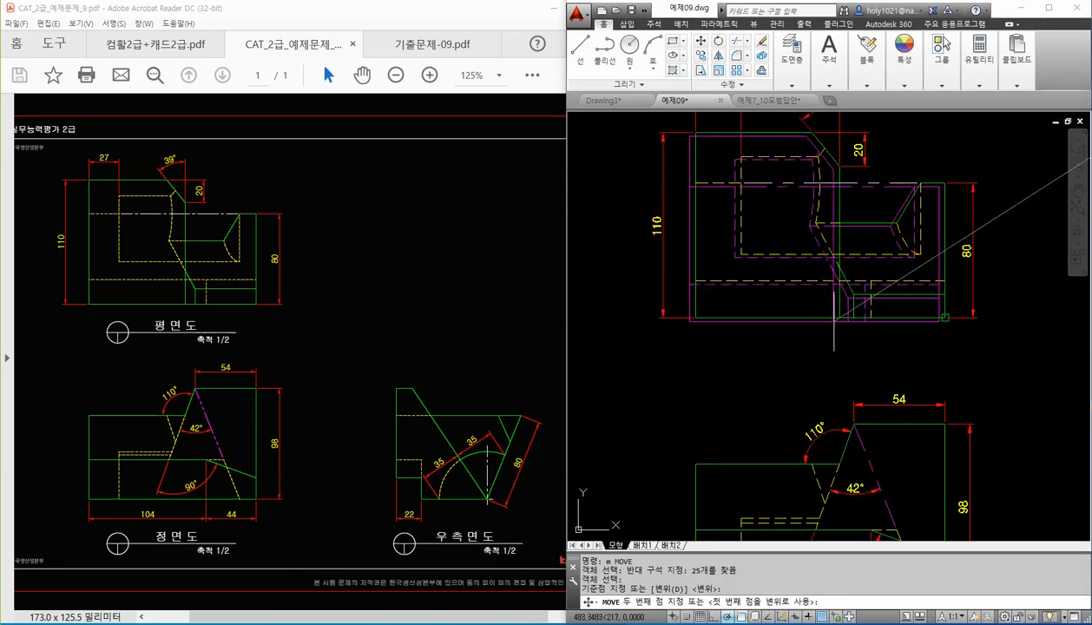
pyautogui.click(842, 316)
pyautogui.scroll(-3, 841, 322)
pyautogui.hotkey('ctrl', 'z')
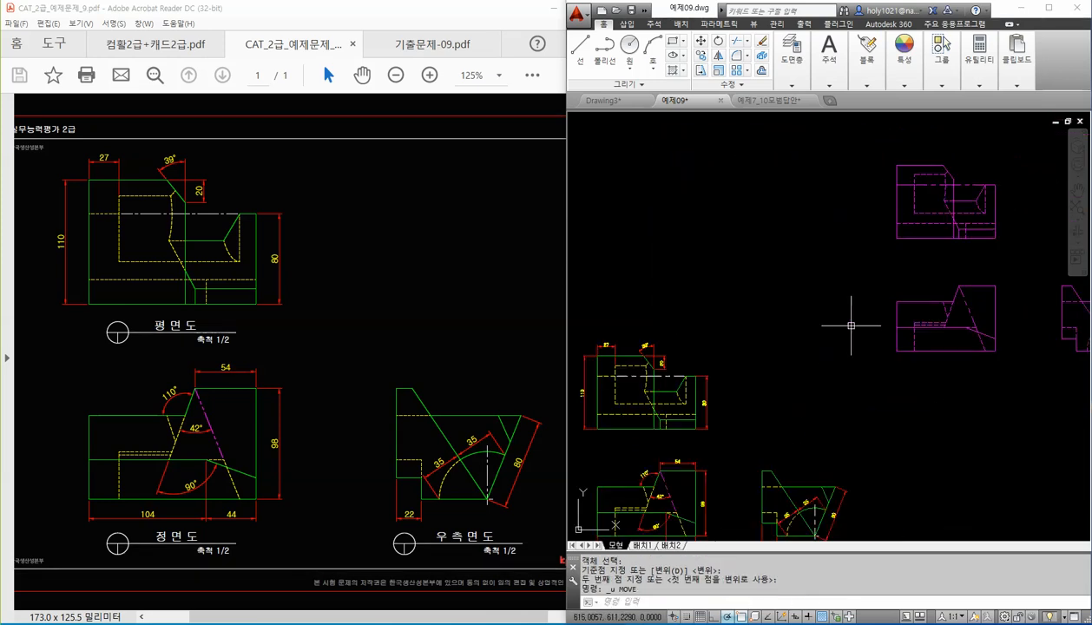
# Step: Overlay the magenta front view on the corrected dimensioned one by its upper-left corner to recheck it, and undo the move
pyautogui.write('m')
pyautogui.press('Return')
pyautogui.click(1016, 370)
pyautogui.click(898, 290)
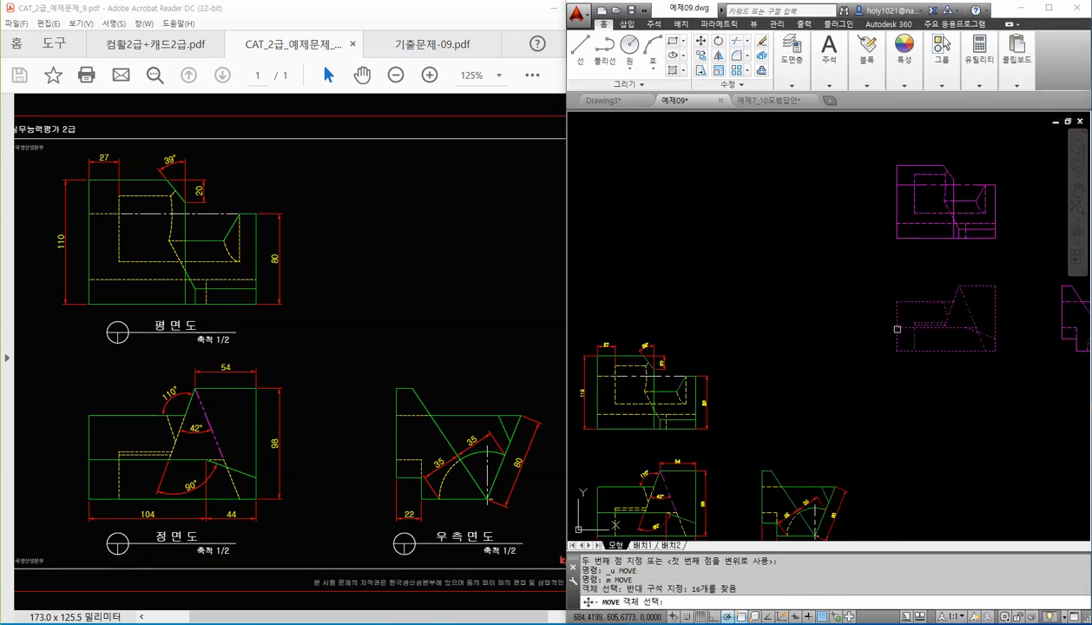
pyautogui.press('Return')
pyautogui.click(901, 301)
pyautogui.moveTo(806, 401); pyautogui.dragTo(873, 297, button='middle')
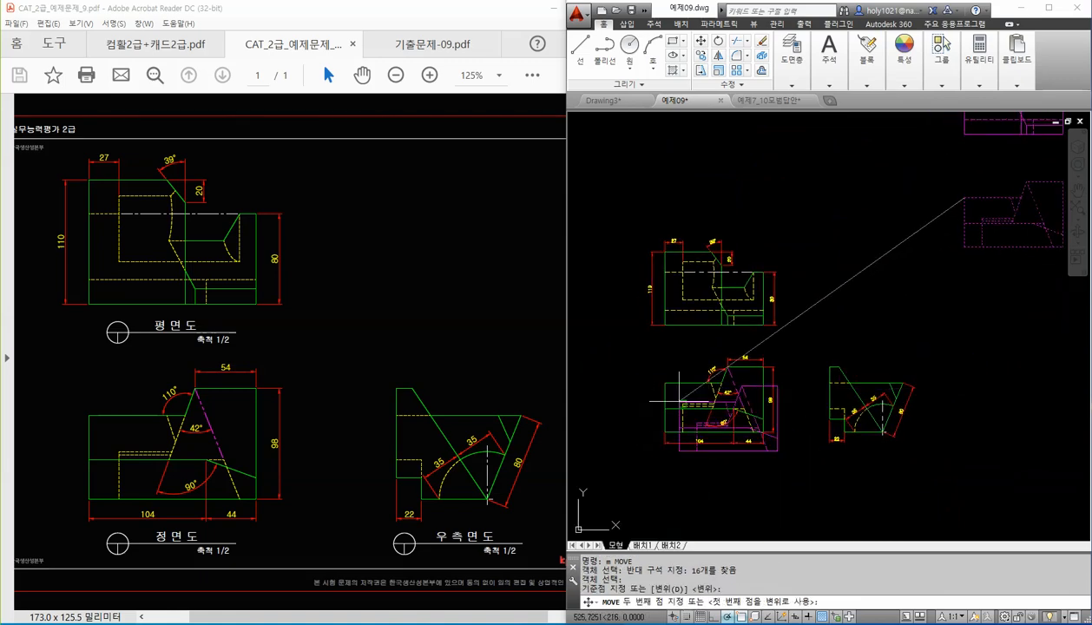
pyautogui.scroll(8, 665, 398)
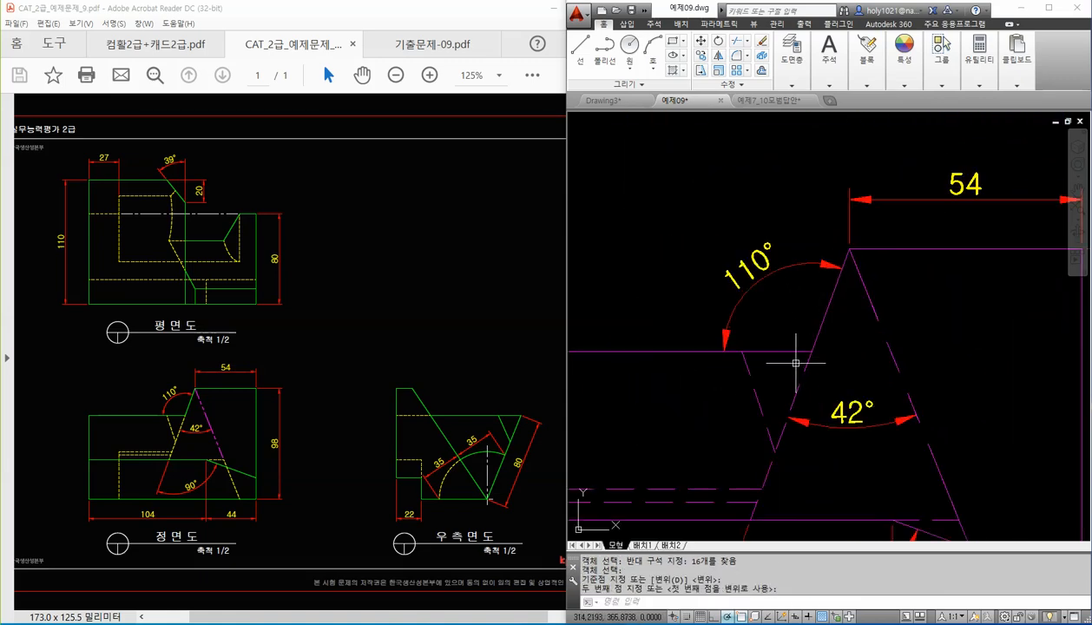
pyautogui.hotkey('ctrl', 'z')
pyautogui.hotkey('ctrl', 'z')
pyautogui.moveTo(752, 423); pyautogui.dragTo(829, 320, button='middle')
pyautogui.scroll(2, 703, 477)
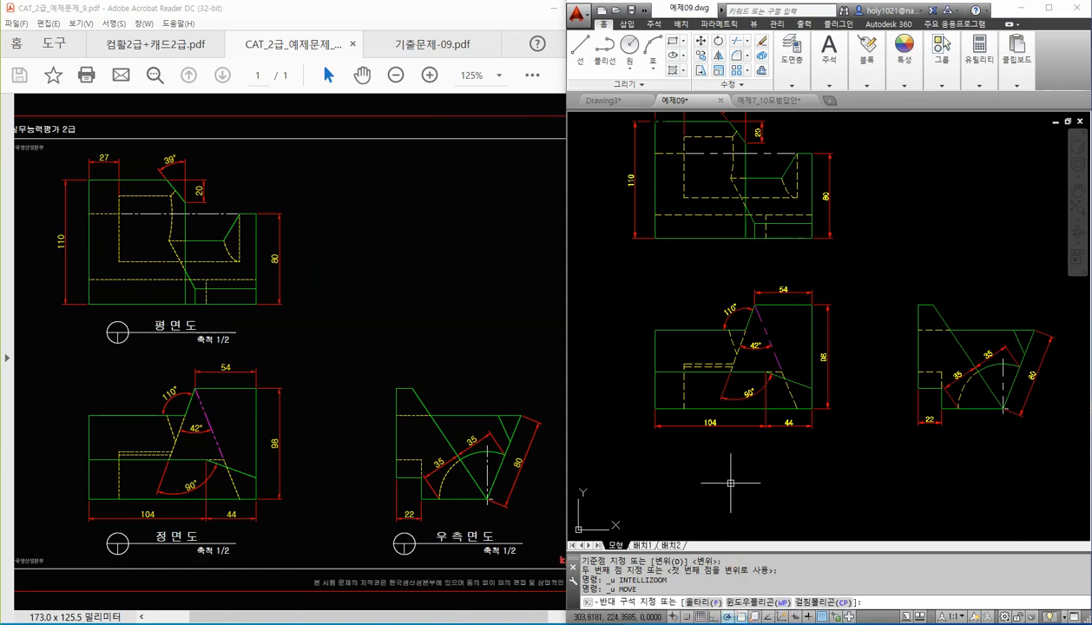
pyautogui.click(736, 473)
pyautogui.press('Return')
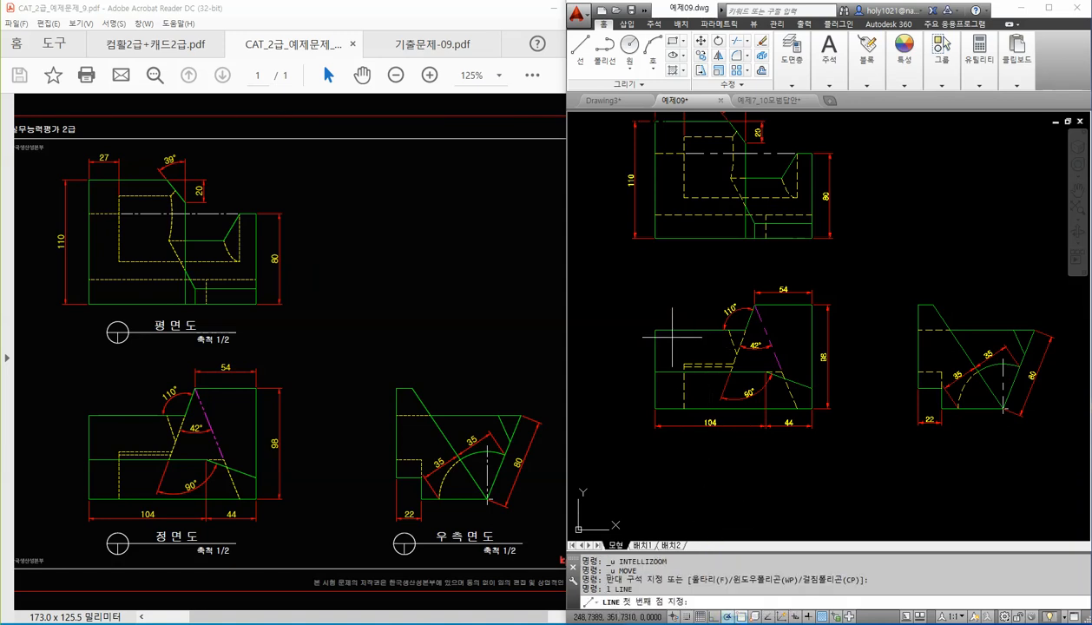
pyautogui.click(684, 366)
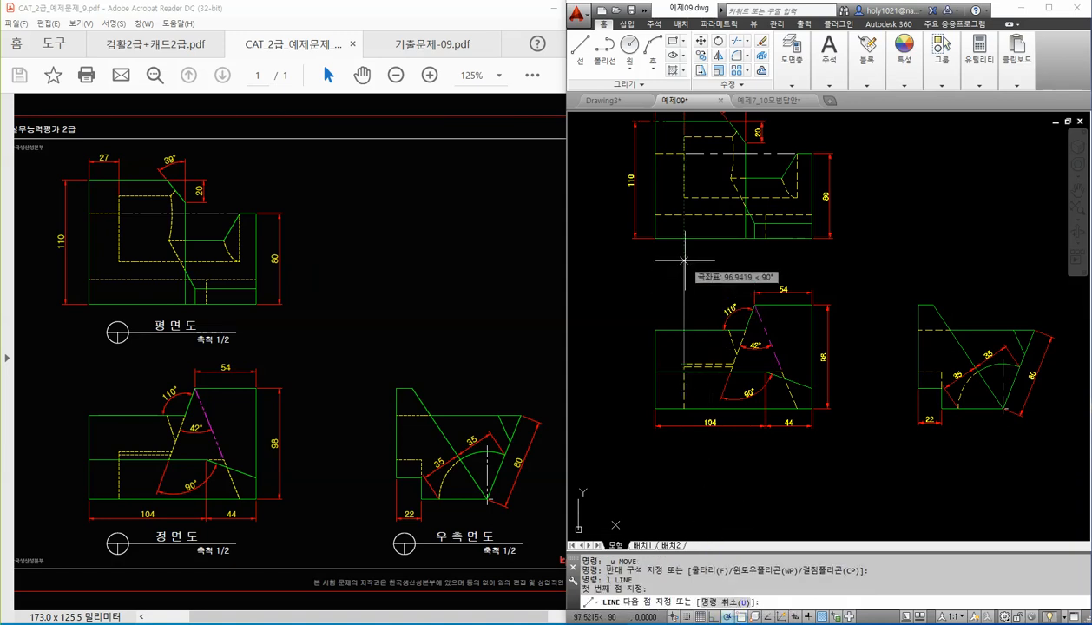
pyautogui.scroll(2, 679, 241)
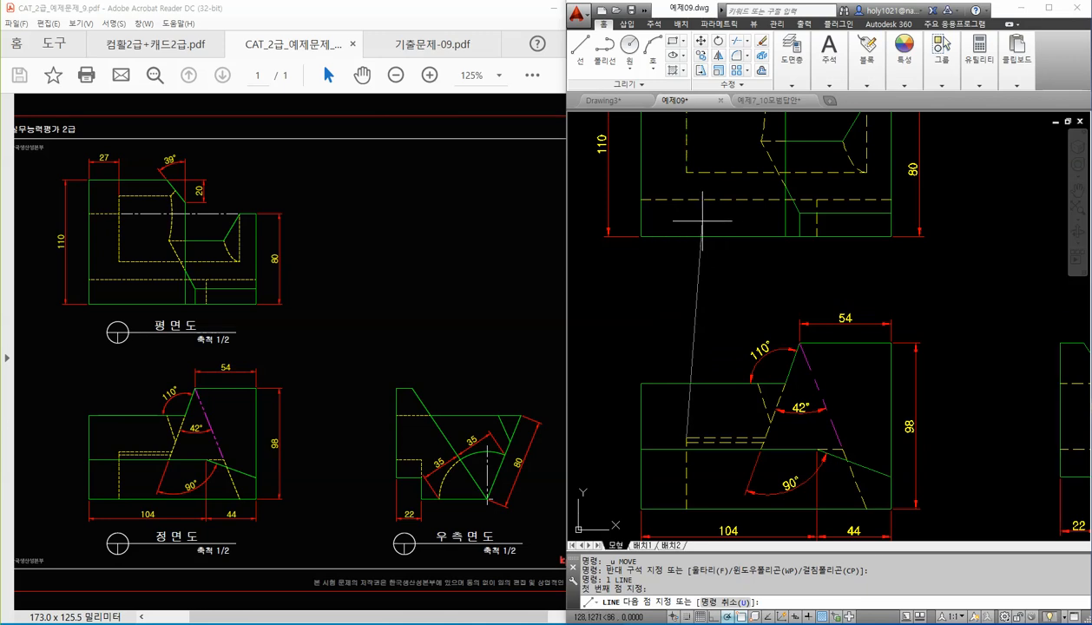
pyautogui.press('Return')
# Step: Turn on Ortho and draw a vertical check line about 131 units long from the front view's left hidden-step corner up into the top view
pyautogui.click(714, 617)
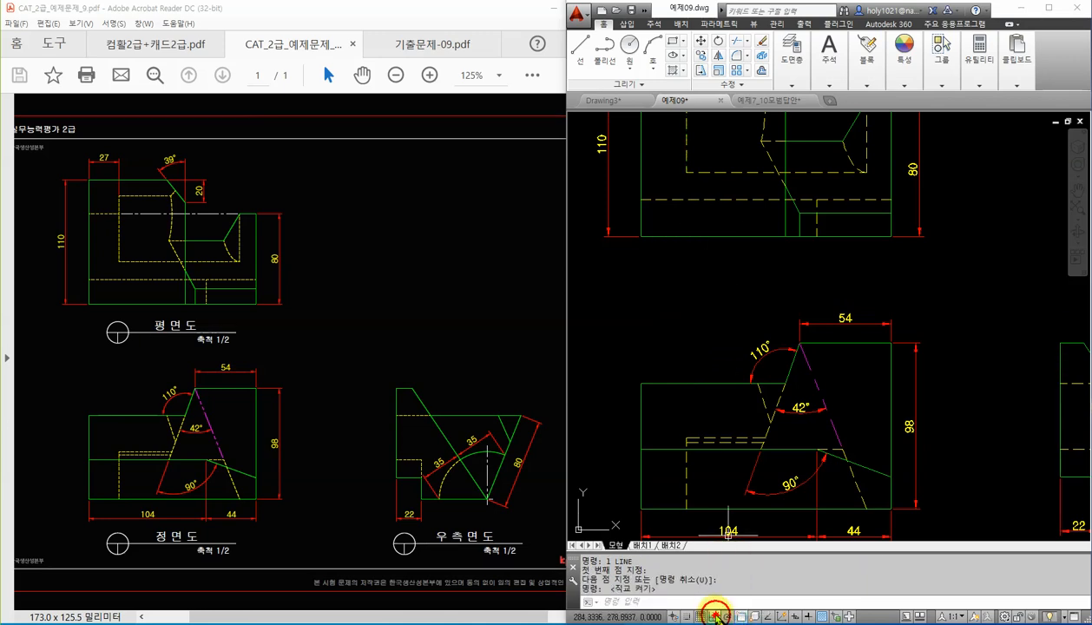
pyautogui.write('l')
pyautogui.press('Return')
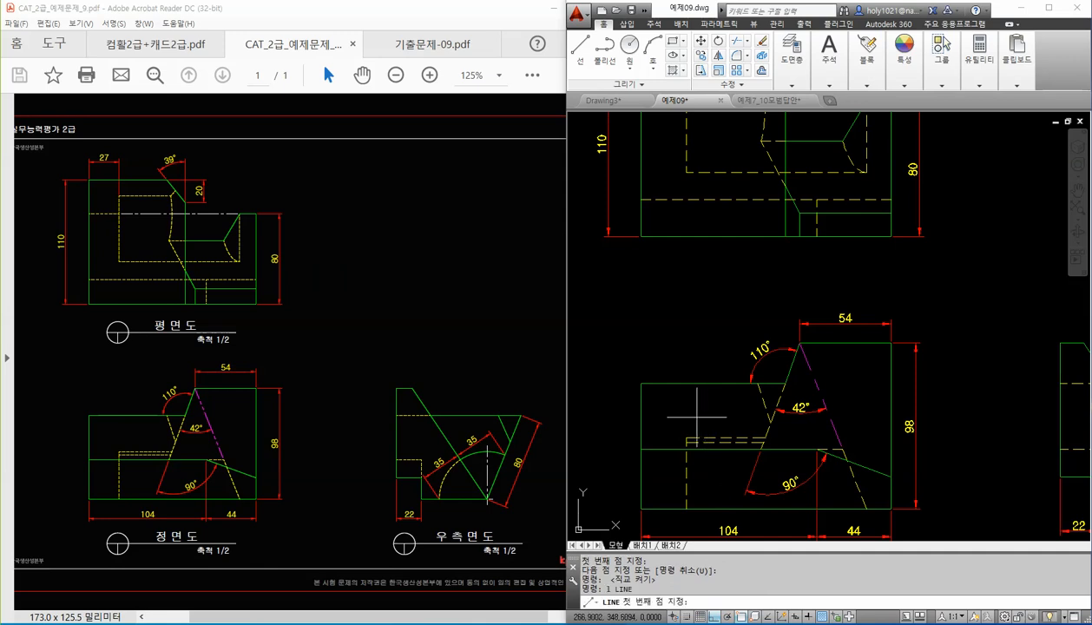
pyautogui.click(686, 439)
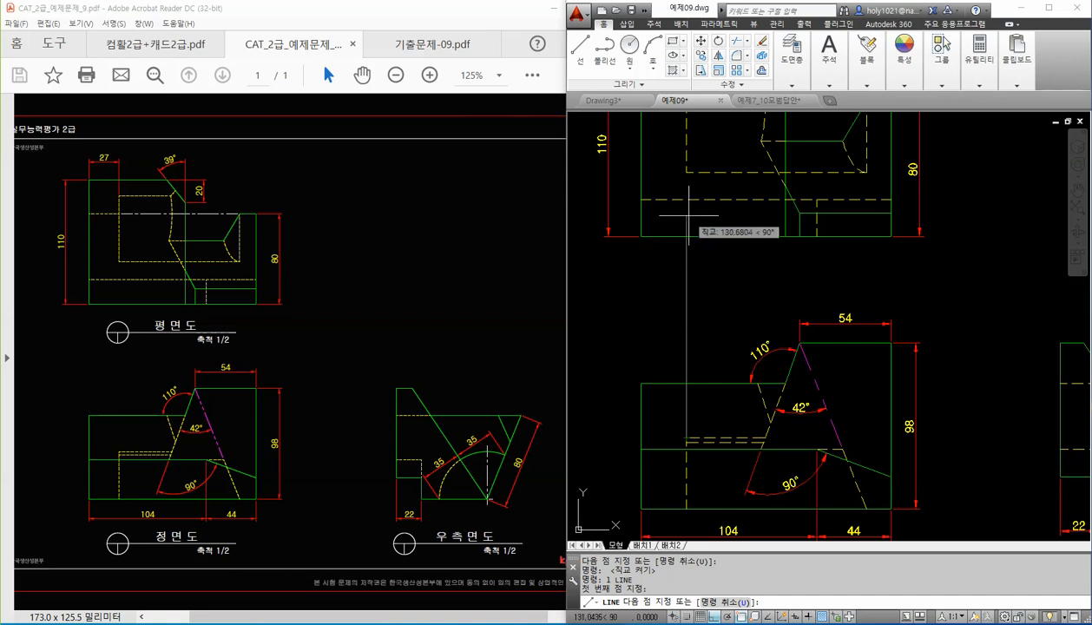
pyautogui.moveTo(689, 224); pyautogui.dragTo(692, 280, button='middle')
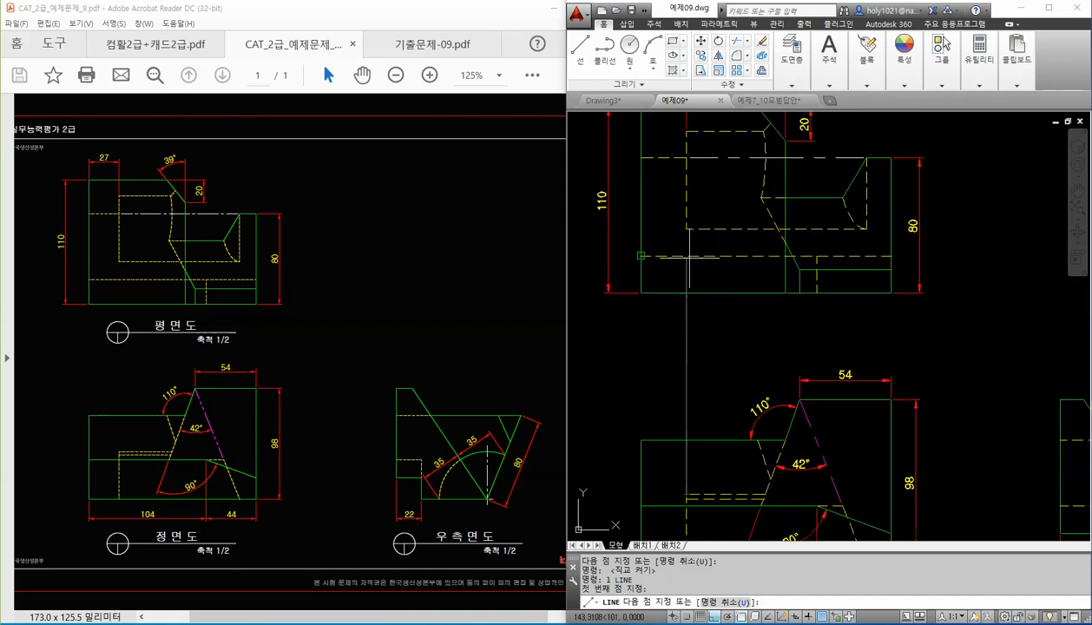
pyautogui.click(724, 291)
pyautogui.press('Return')
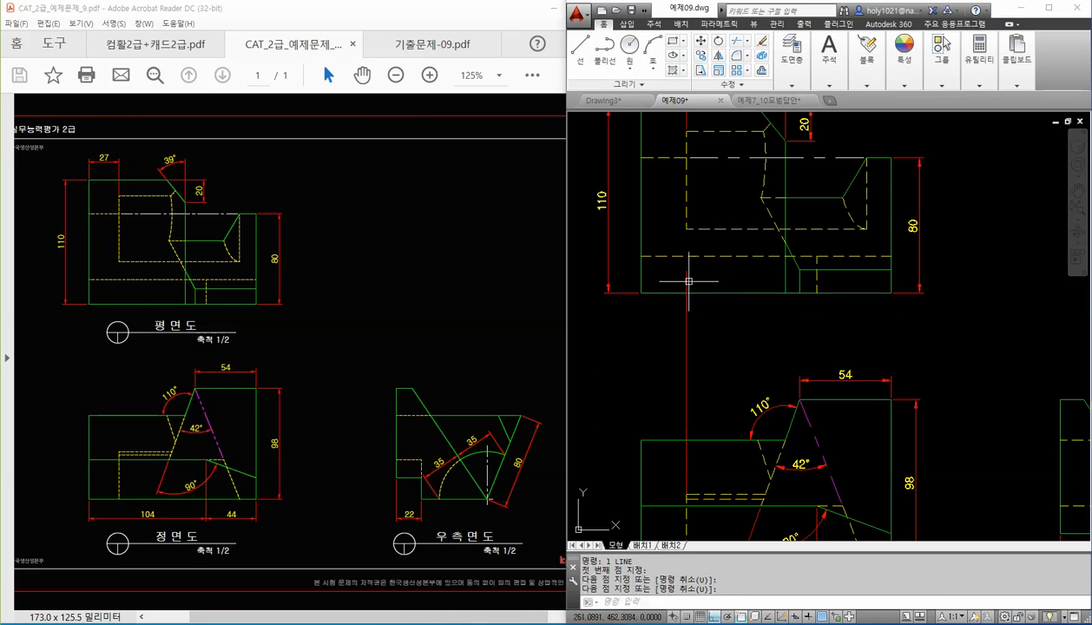
# Step: Delete the vertical check line between the front and top views
pyautogui.click(720, 363)
pyautogui.click(654, 338)
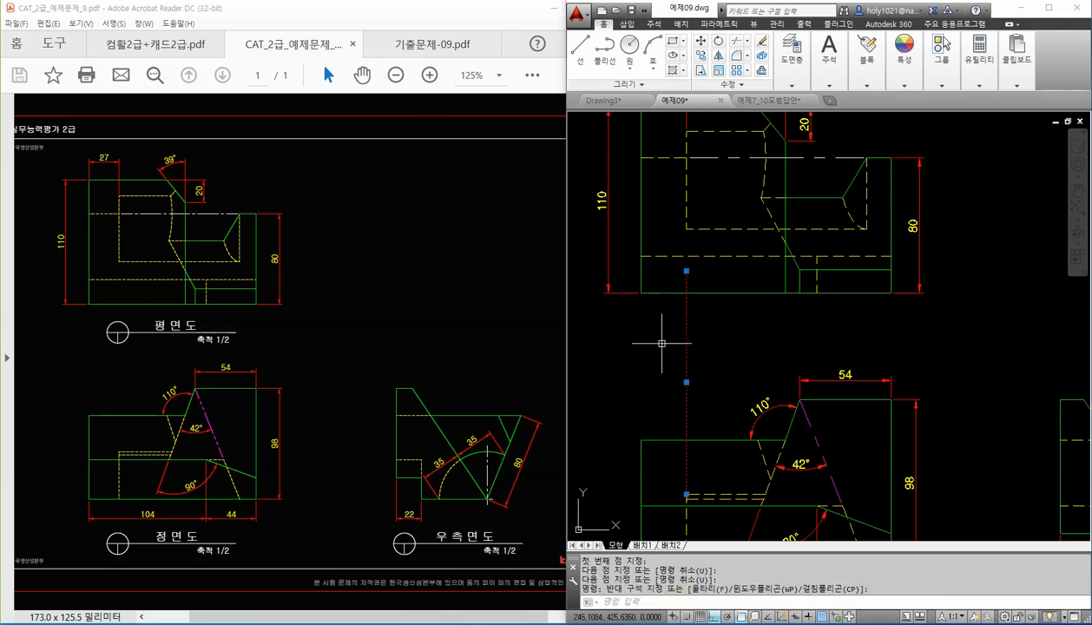
pyautogui.press('Delete')
pyautogui.scroll(-2, 758, 393)
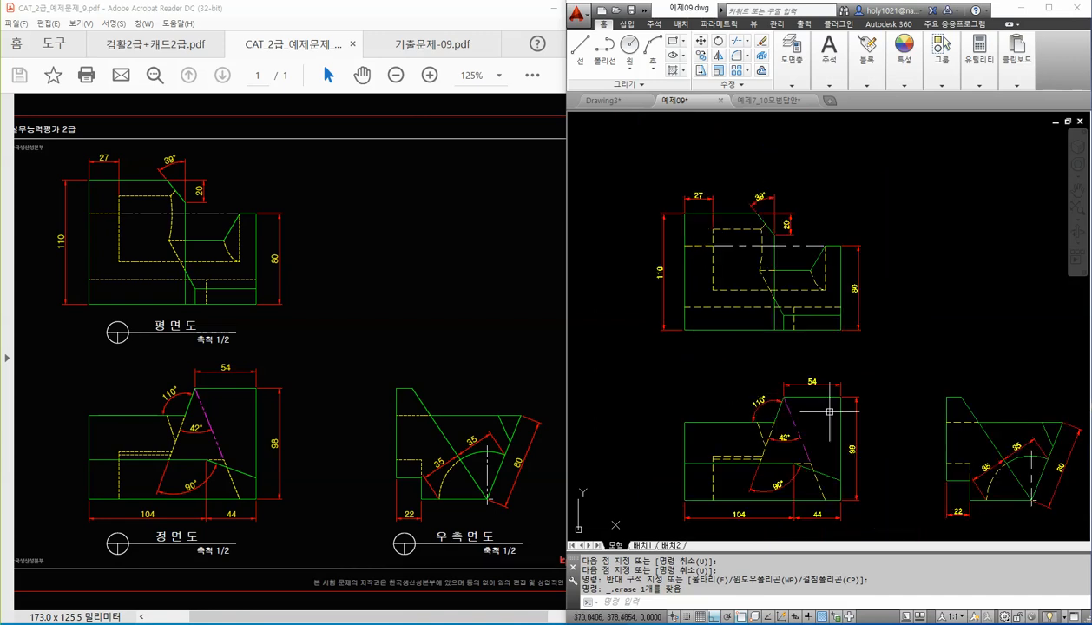
pyautogui.moveTo(803, 374); pyautogui.dragTo(770, 336, button='middle')
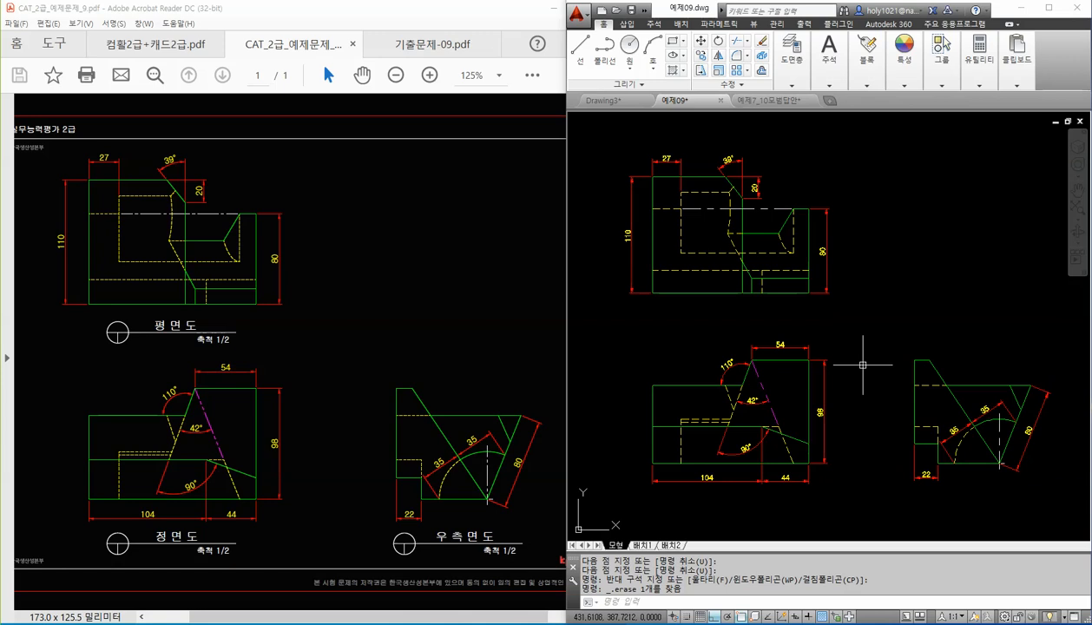
pyautogui.moveTo(871, 308); pyautogui.dragTo(864, 310, button='middle')
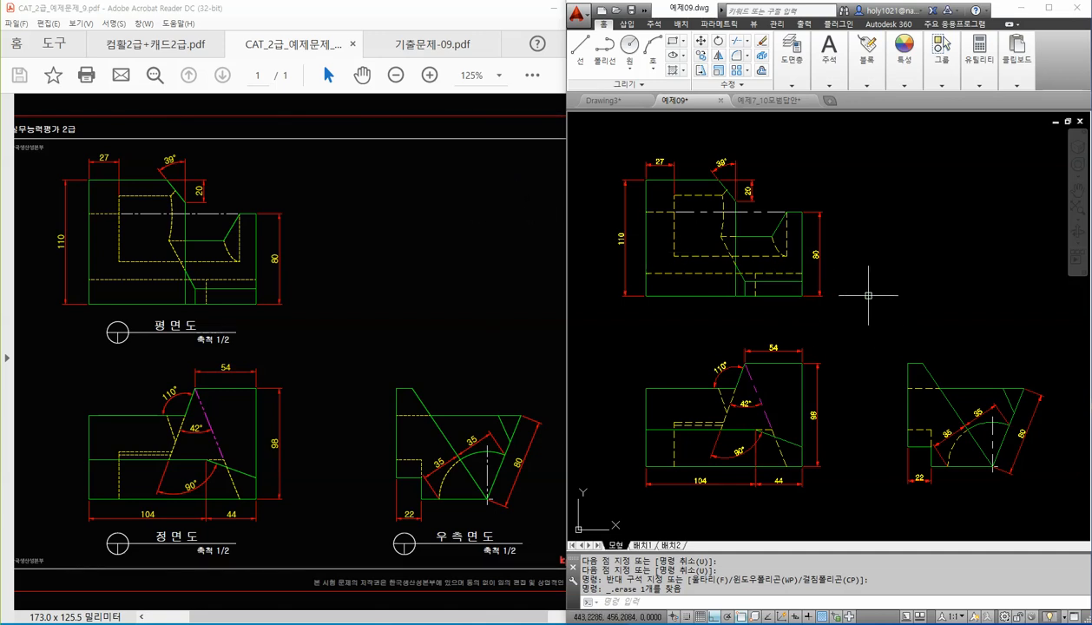
pyautogui.click(892, 270)
pyautogui.click(878, 237)
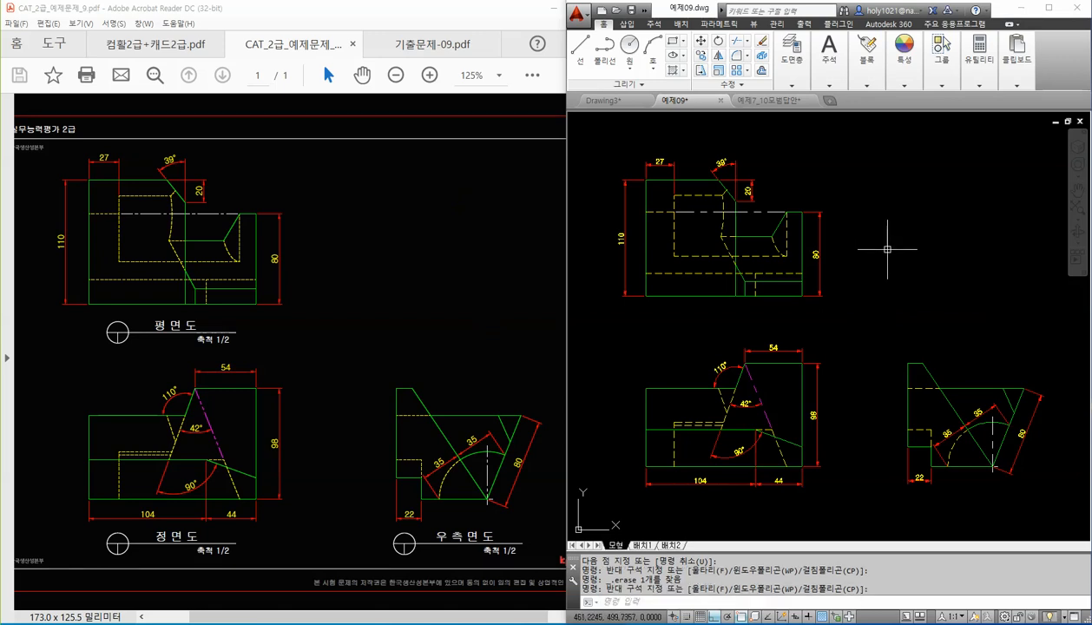